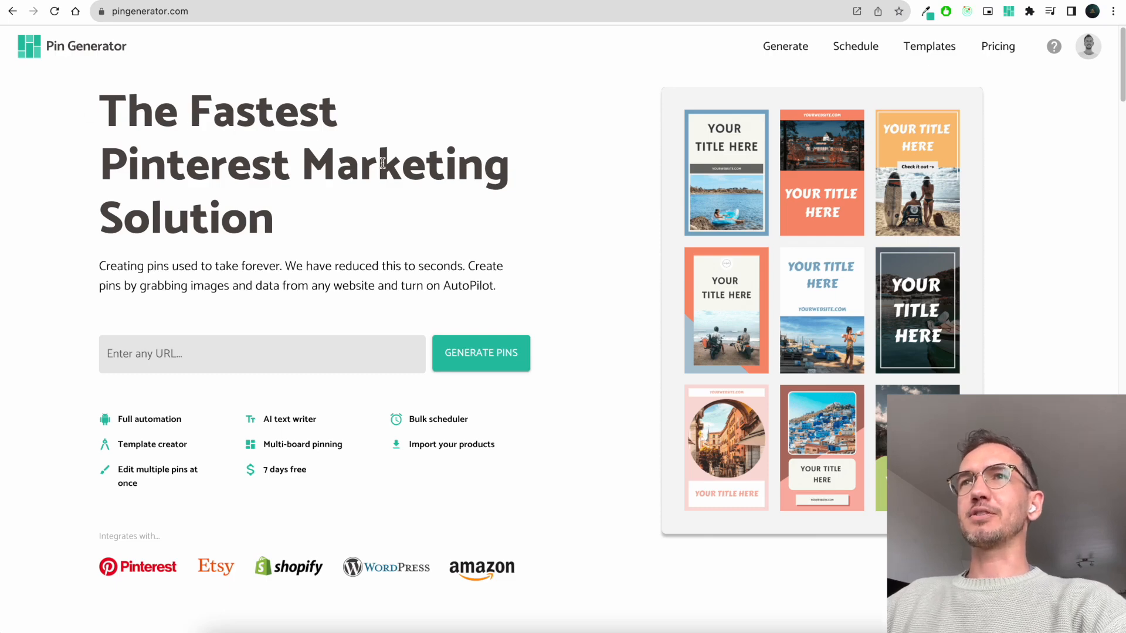
click(284, 362)
click(264, 442)
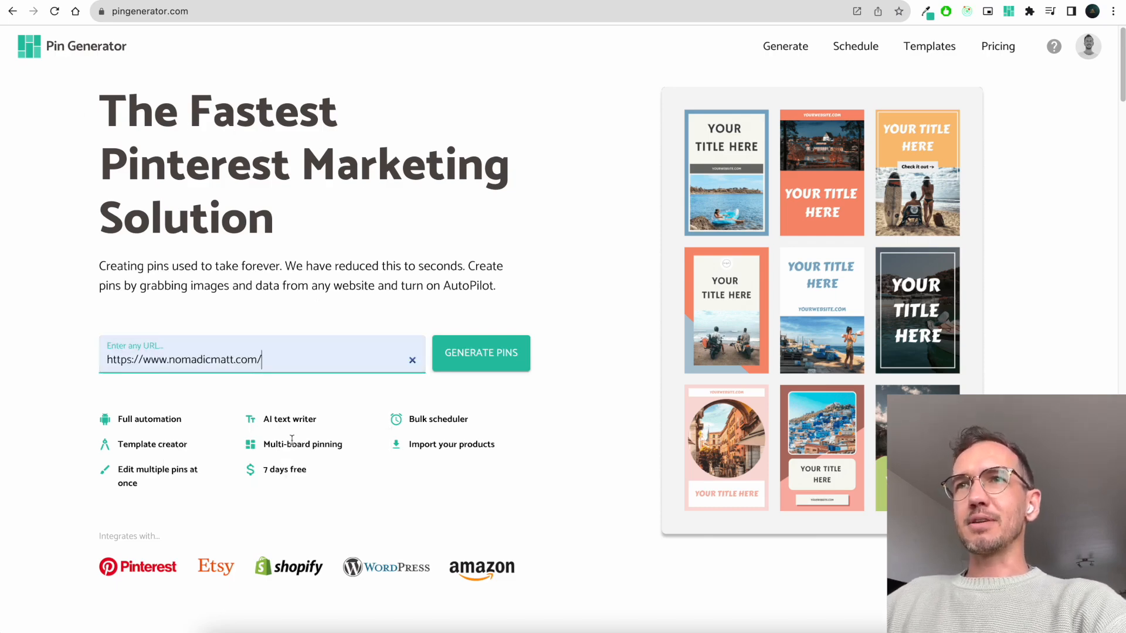
click(467, 350)
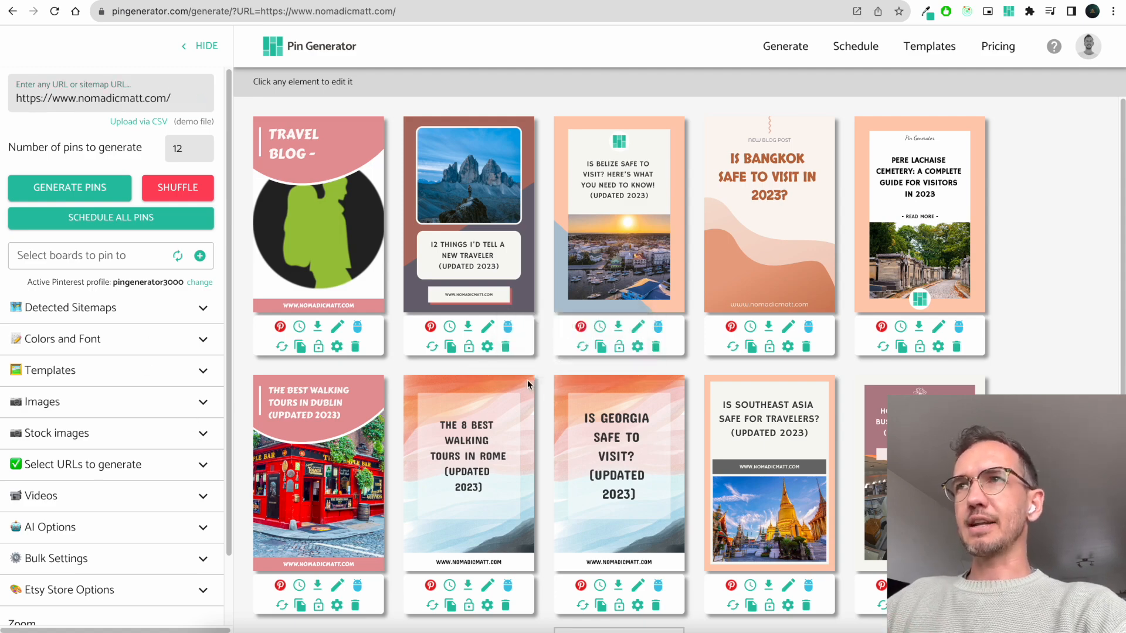
scroll(584, 449, down, 5)
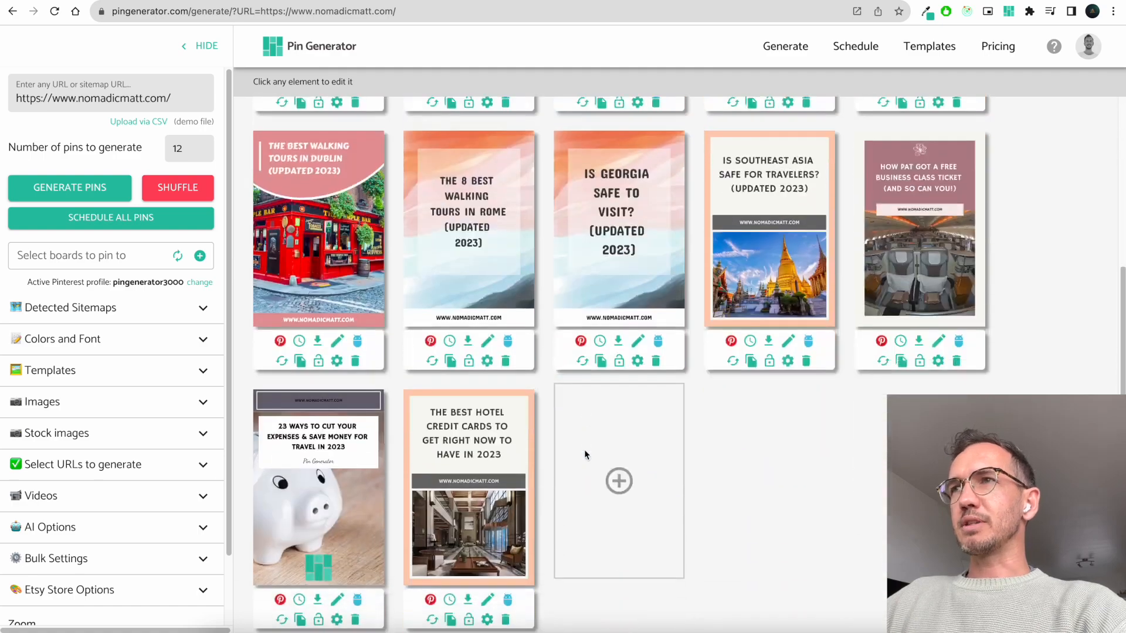
scroll(584, 450, up, 2)
scroll(584, 449, up, 3)
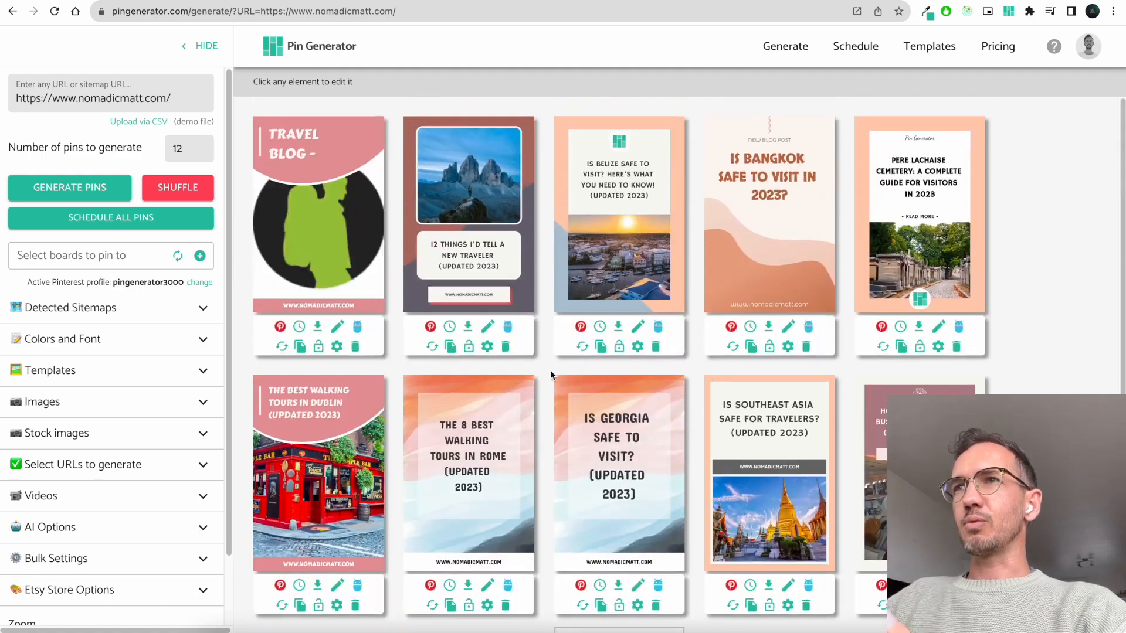
click(177, 187)
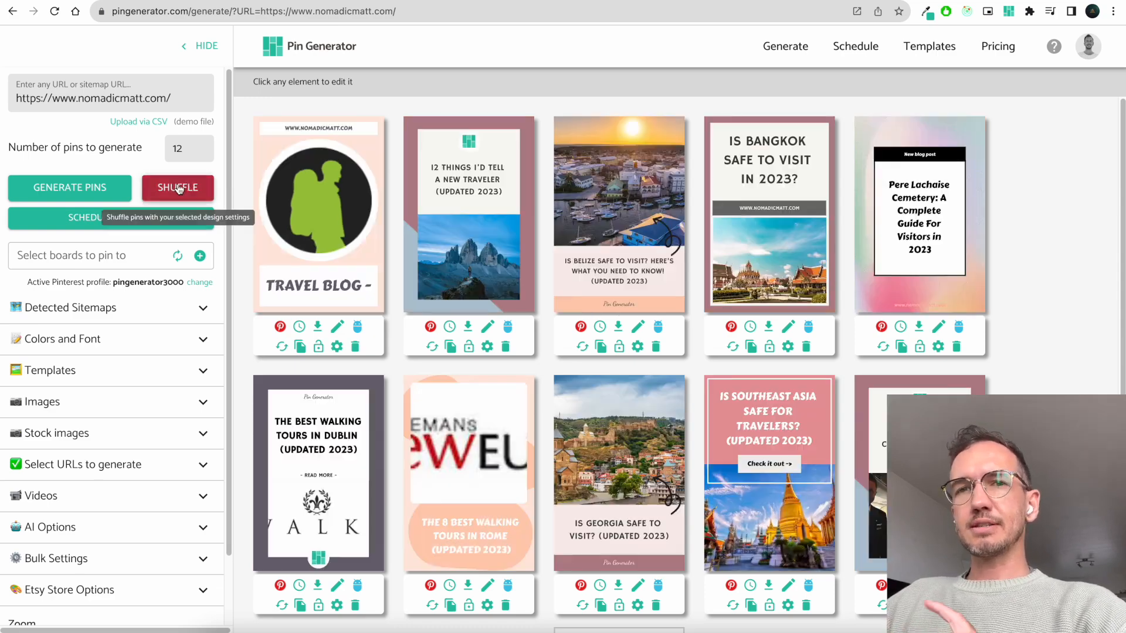
click(179, 189)
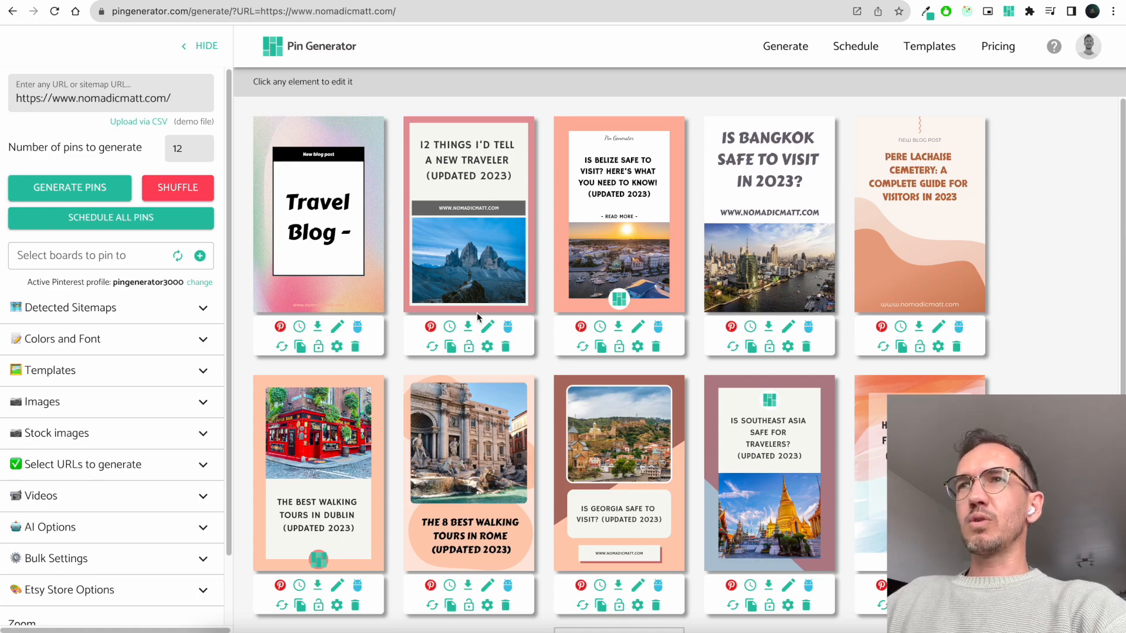
Change the title of the "12 Things I'd Tell a New Traveler" pin to "Test" and add the pin to the scheduling queue
click(488, 327)
triple_click(385, 133)
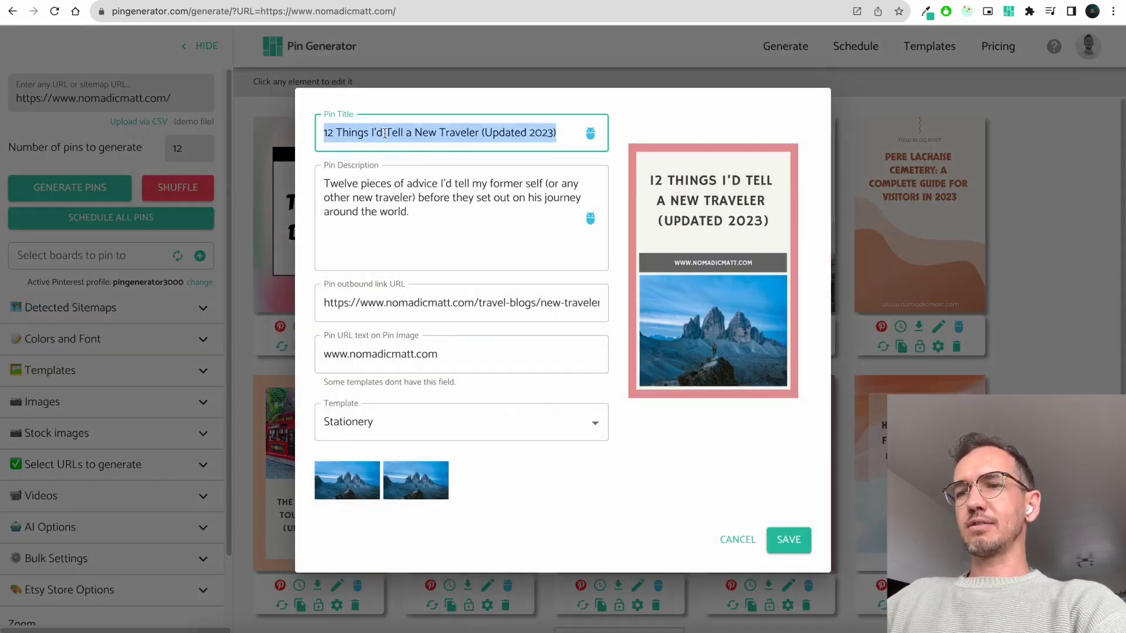
text(Test)
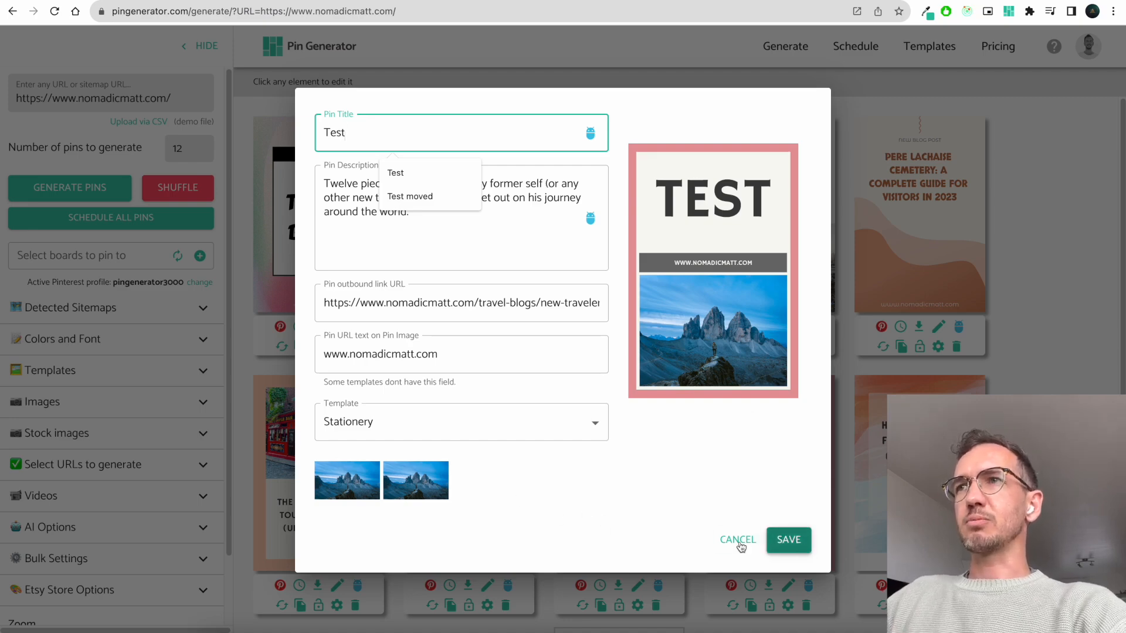
click(788, 538)
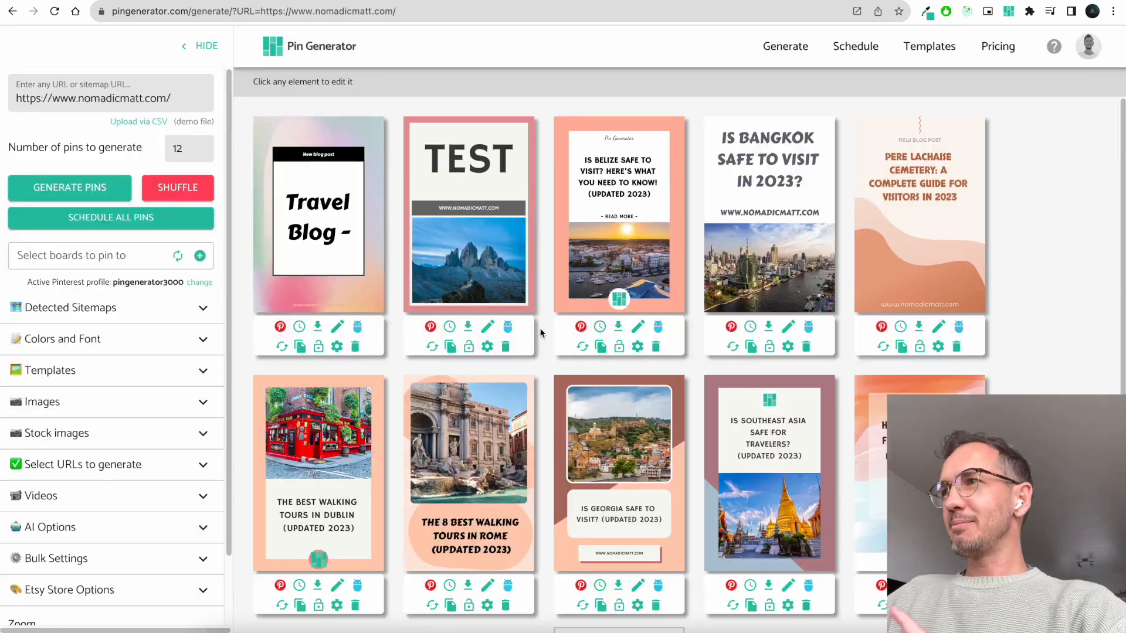
click(430, 327)
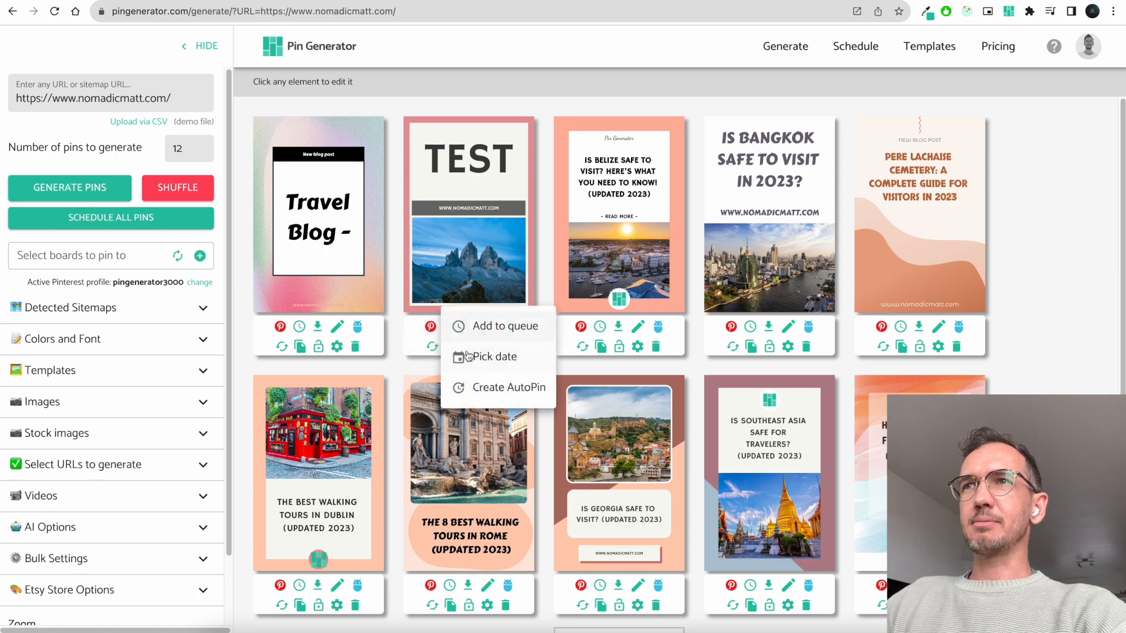
click(478, 327)
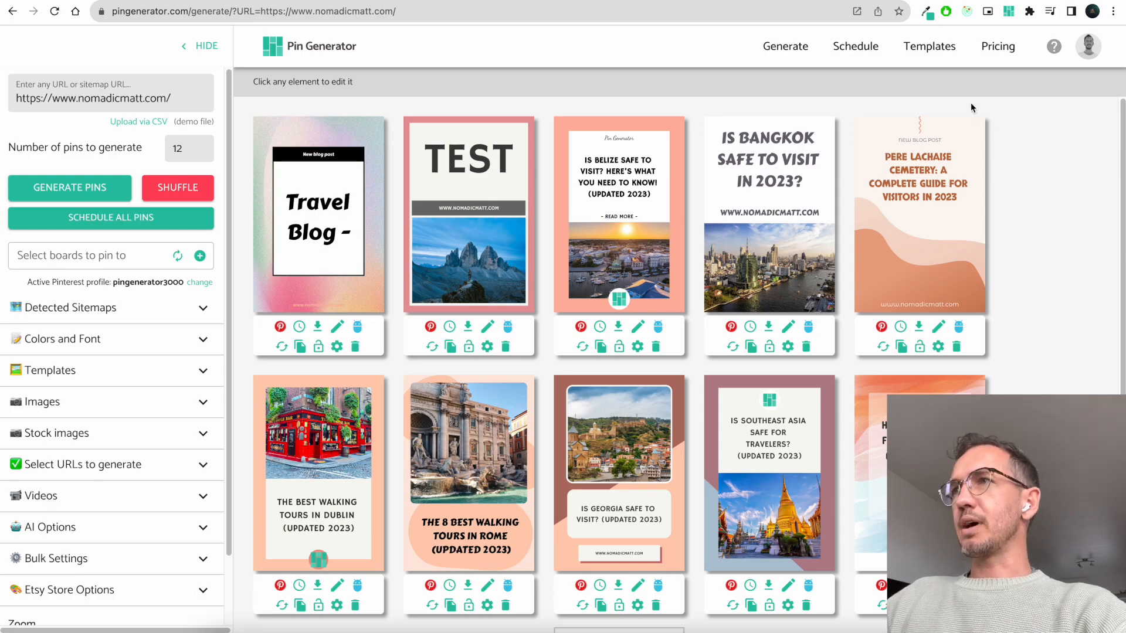
Browse your own templates and the shared templates
click(929, 45)
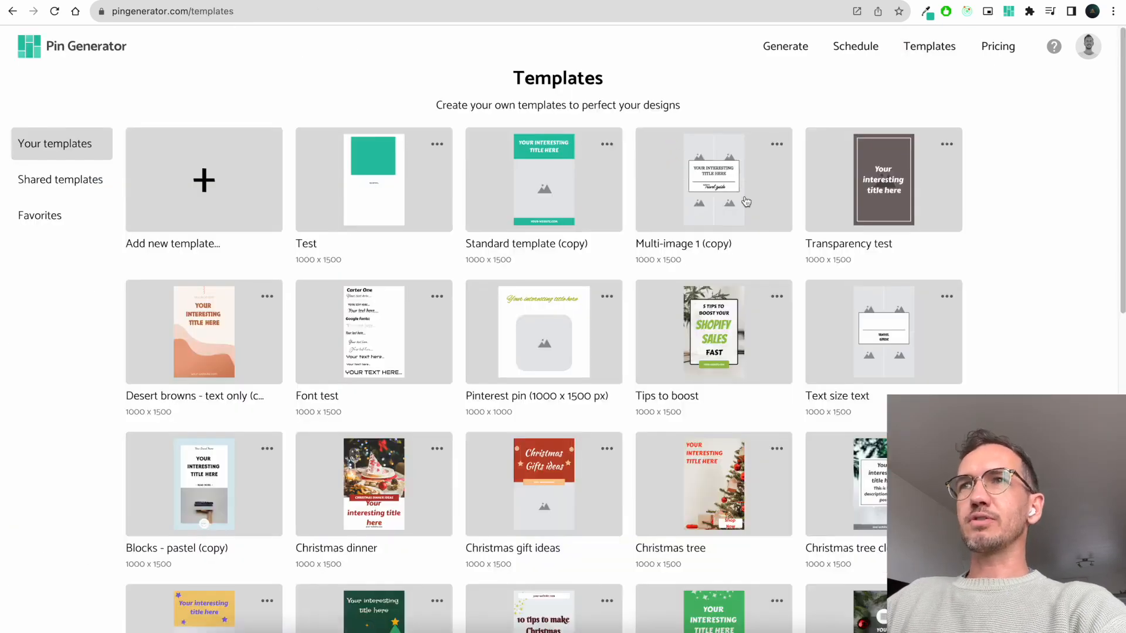
scroll(415, 263, down, 5)
scroll(417, 263, up, 5)
scroll(445, 338, up, 1)
click(61, 179)
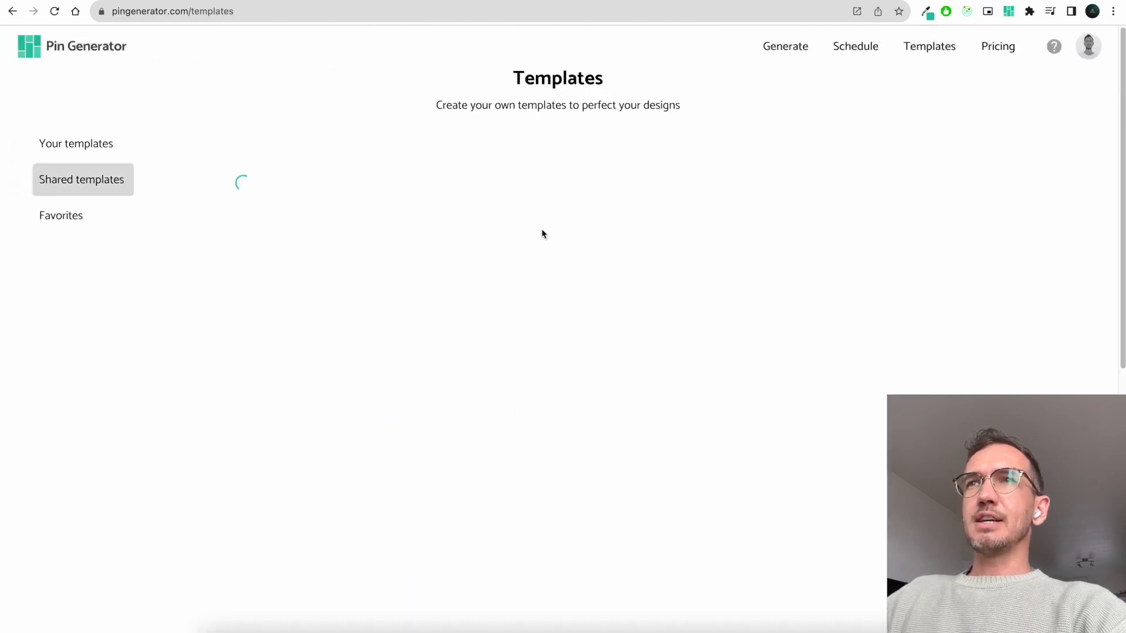
scroll(710, 261, down, 10)
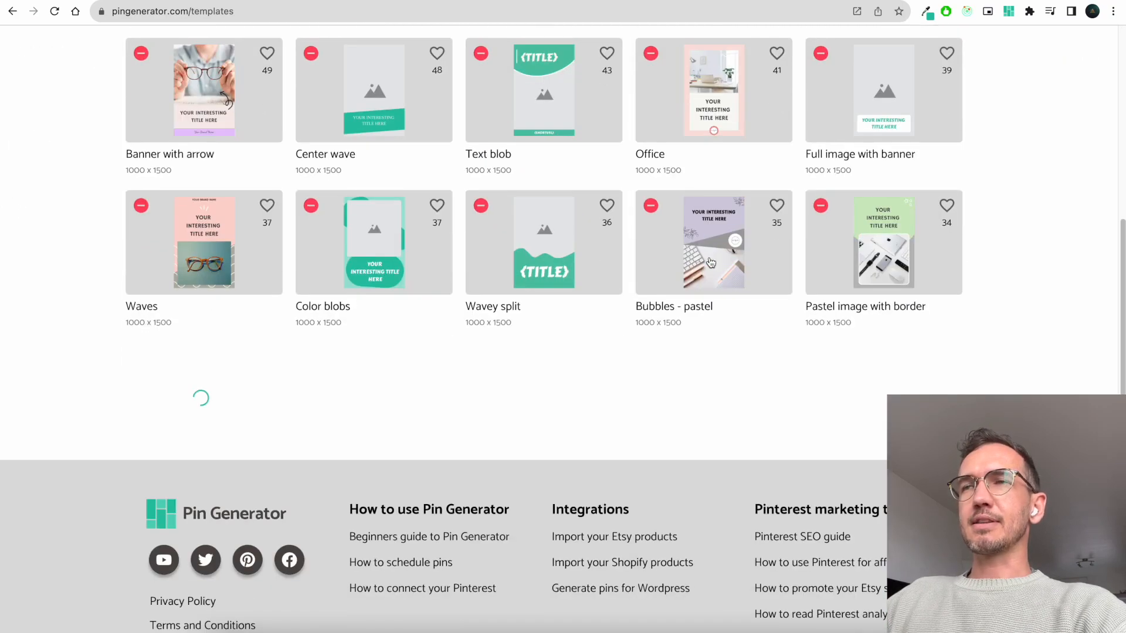
scroll(711, 261, down, 10)
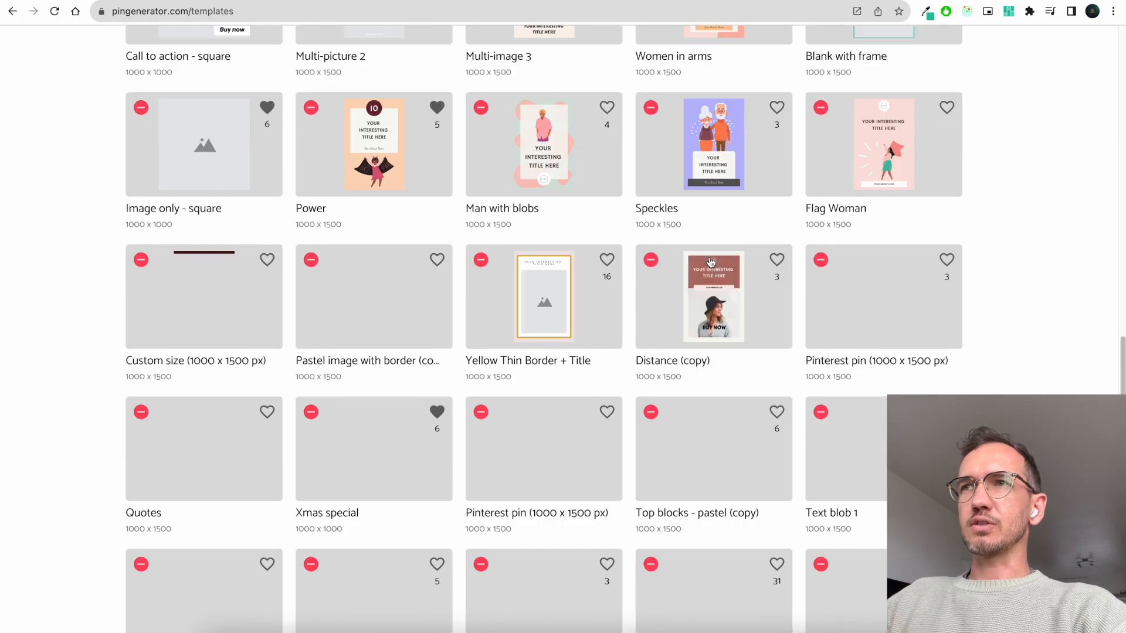
scroll(759, 266, up, 15)
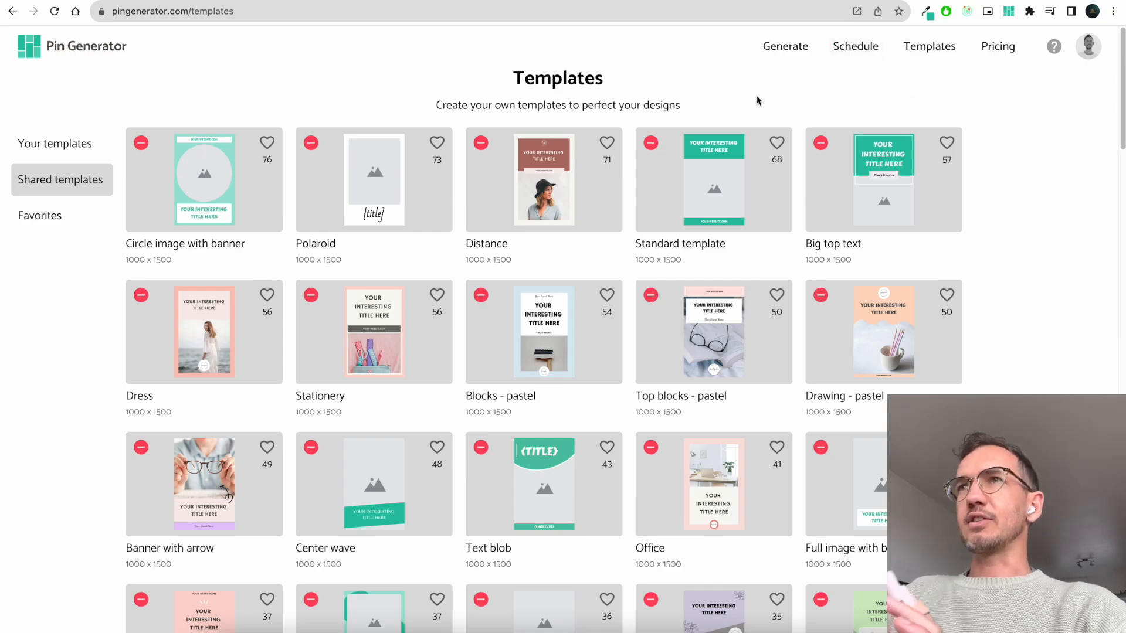
Examine the pin scheduling settings, close them without saving and return to the generated pins
click(867, 54)
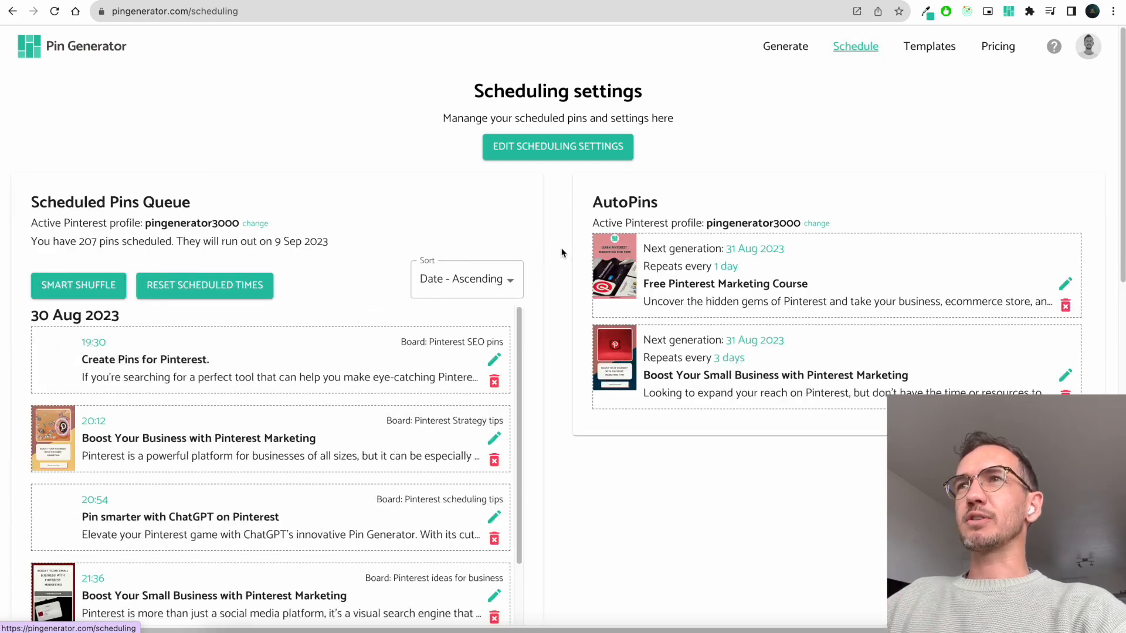
click(573, 157)
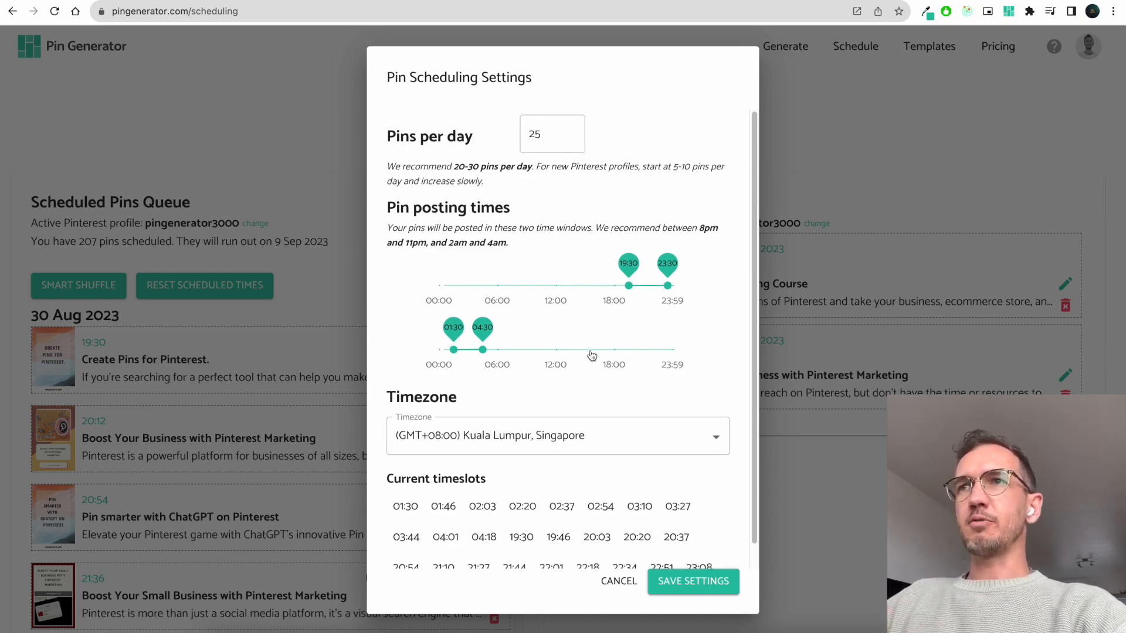
scroll(592, 356, down, 1)
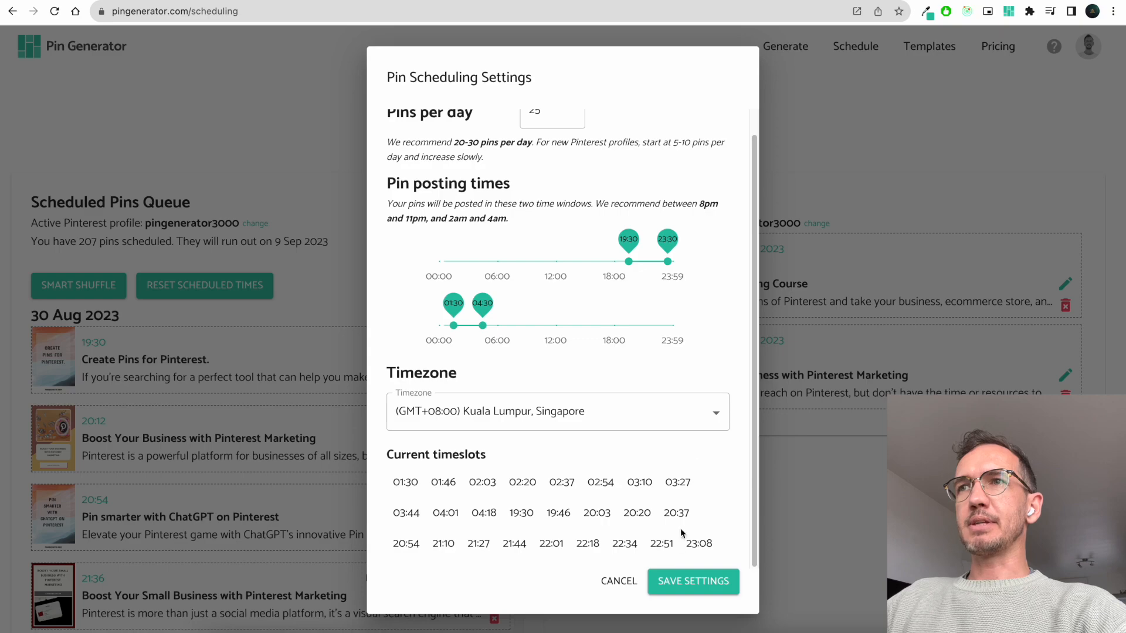
click(619, 581)
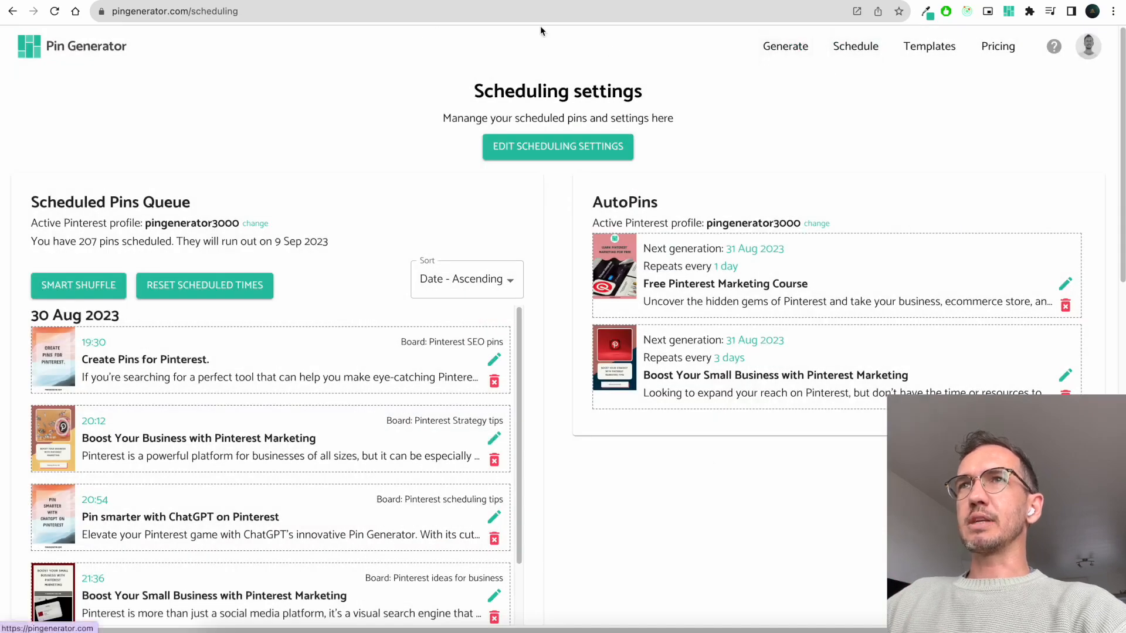
click(769, 45)
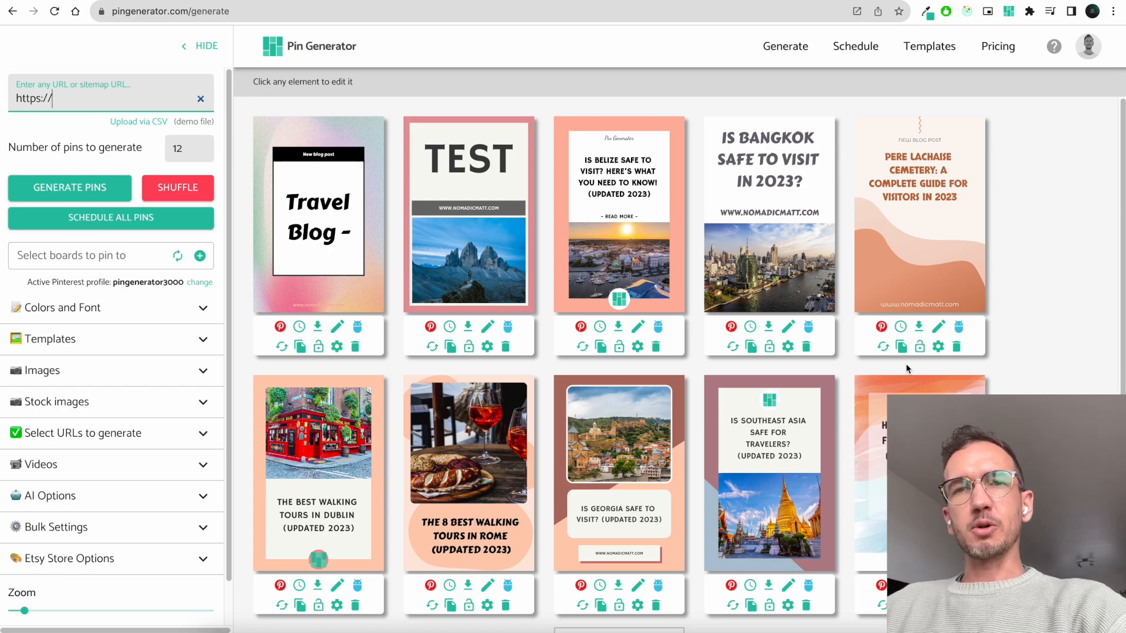
click(1089, 255)
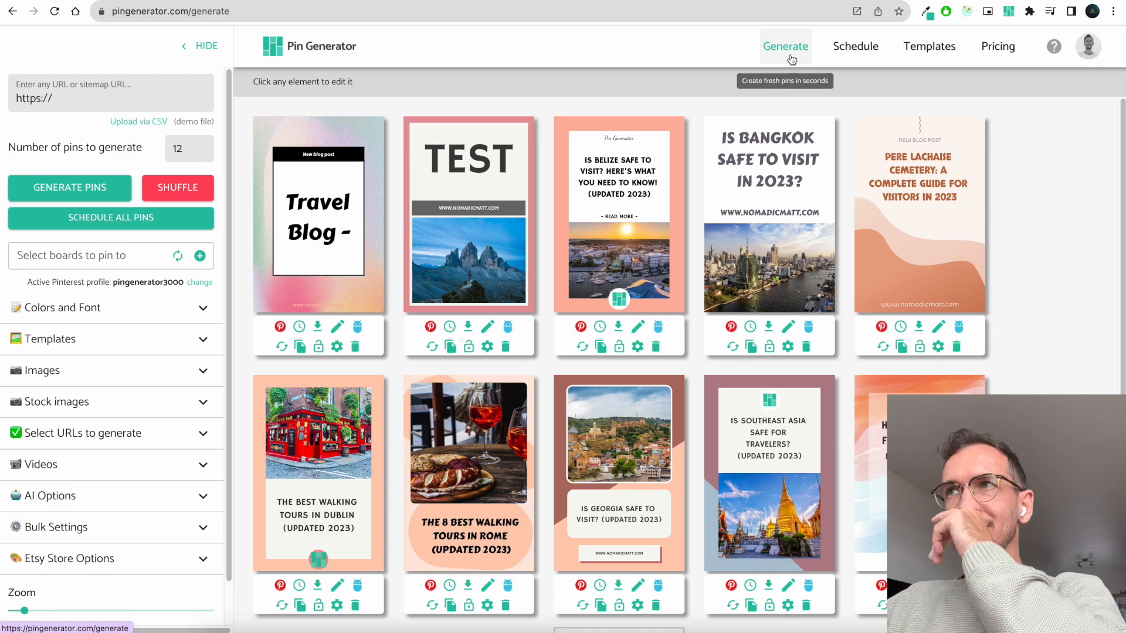
click(307, 59)
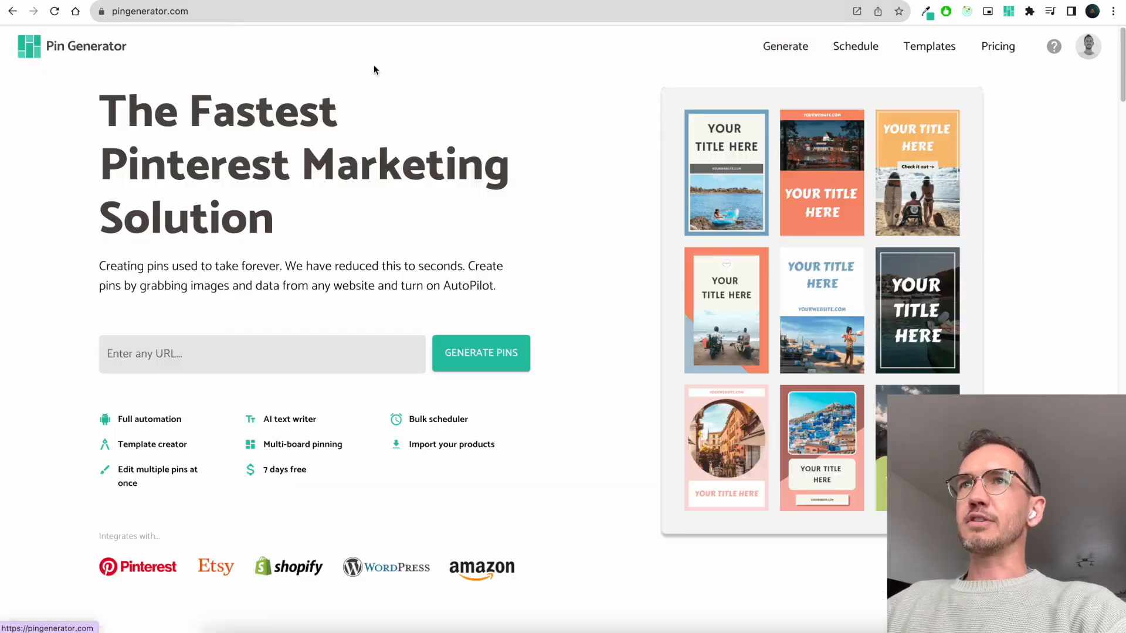
click(342, 340)
click(281, 440)
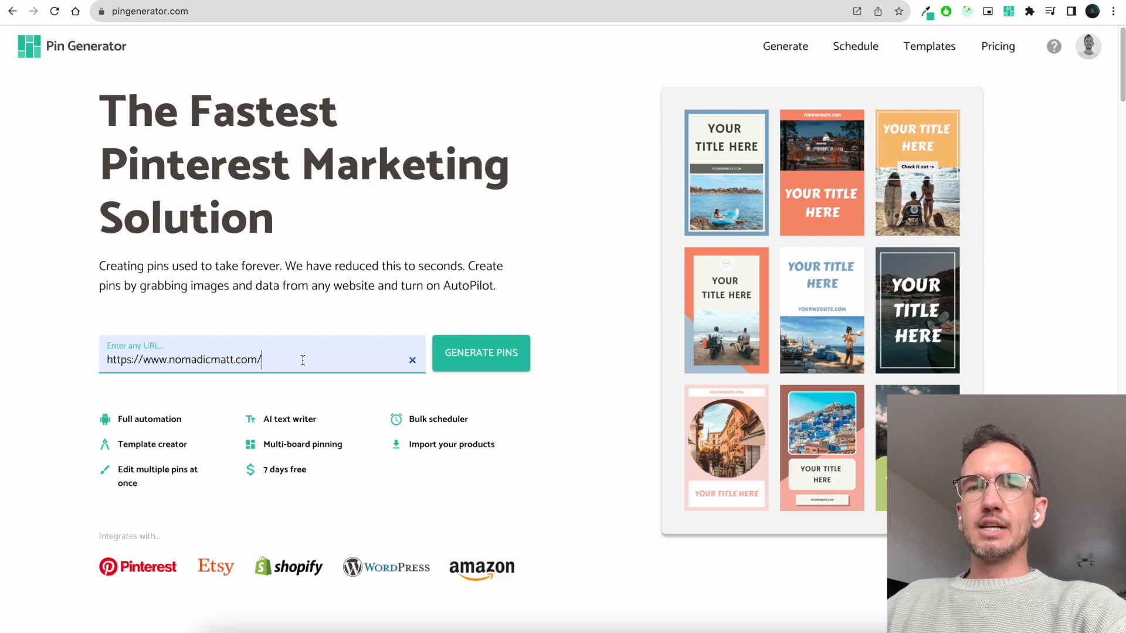
drag(303, 360, 100, 360)
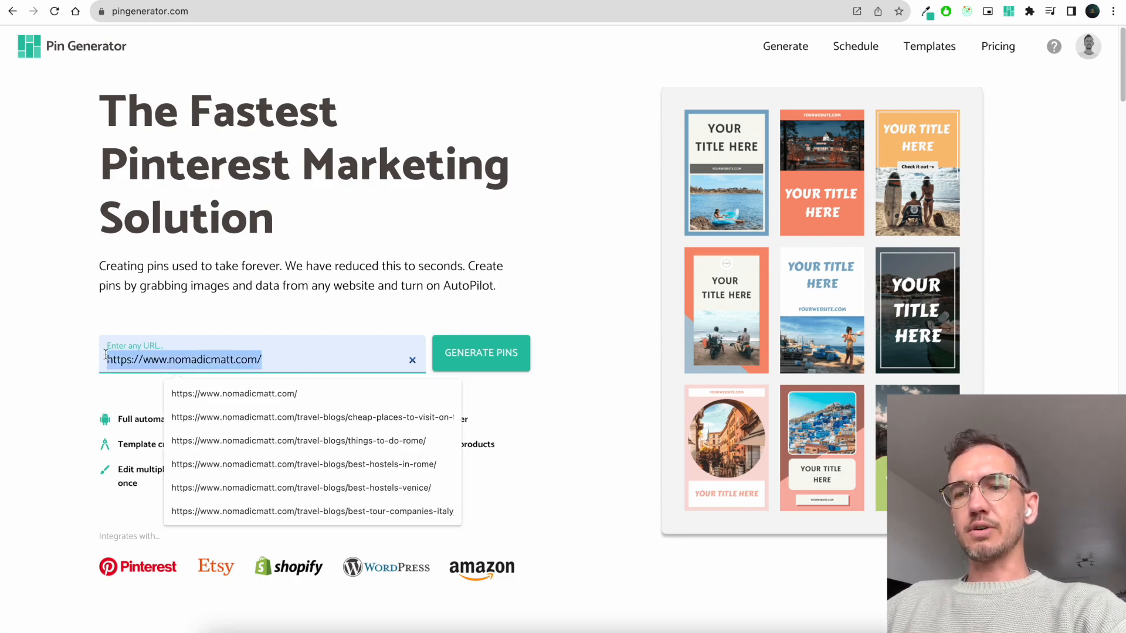
click(437, 327)
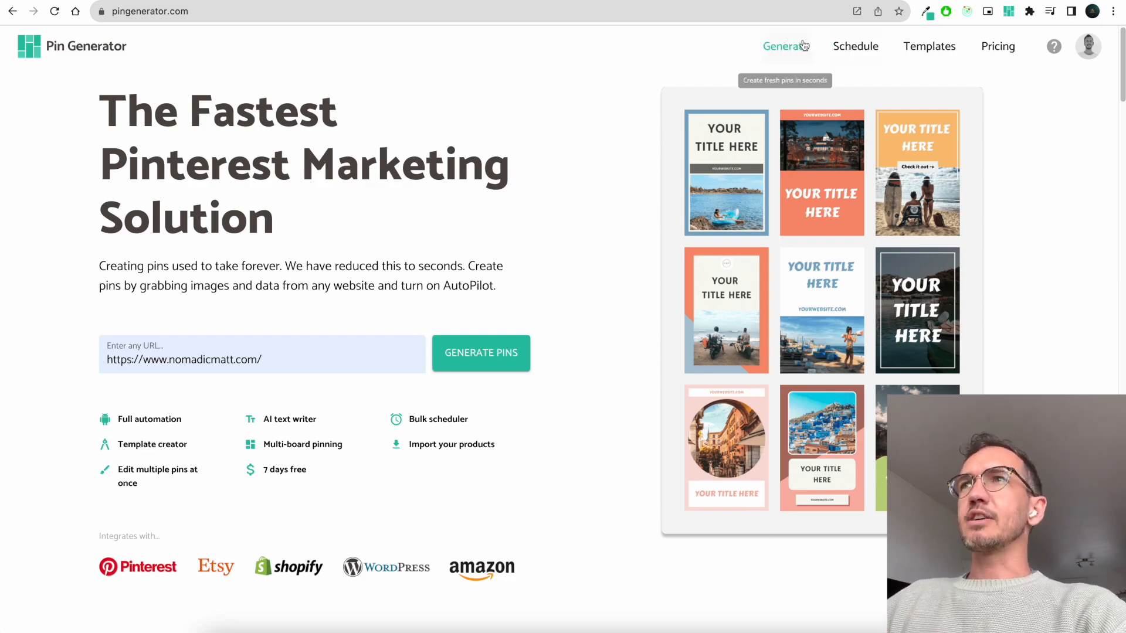
click(785, 46)
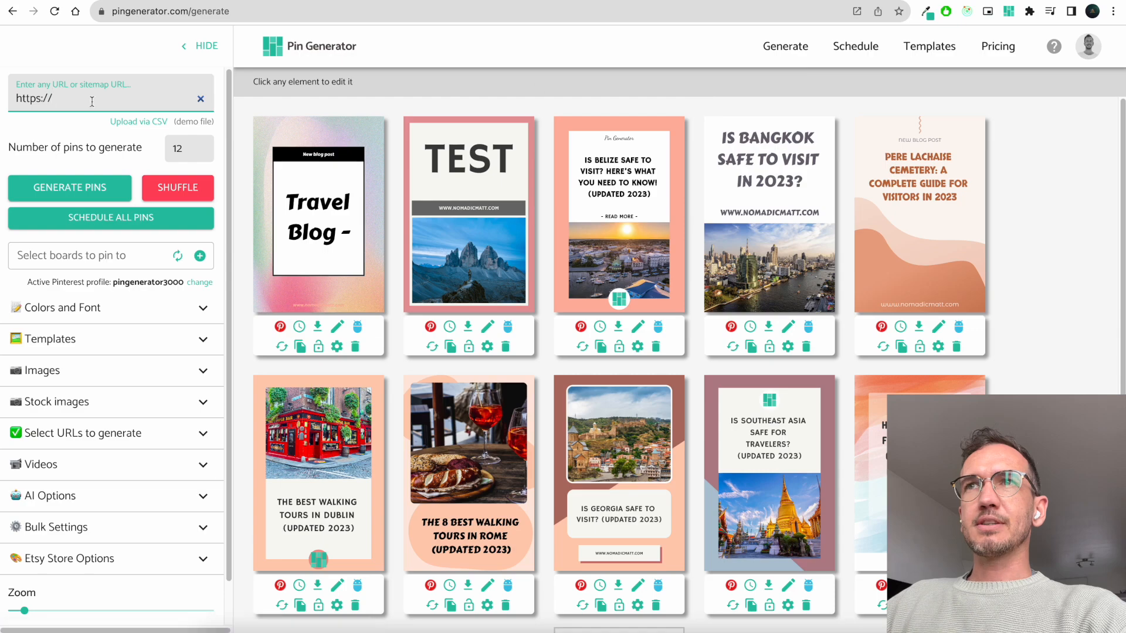
click(121, 98)
click(125, 154)
click(58, 188)
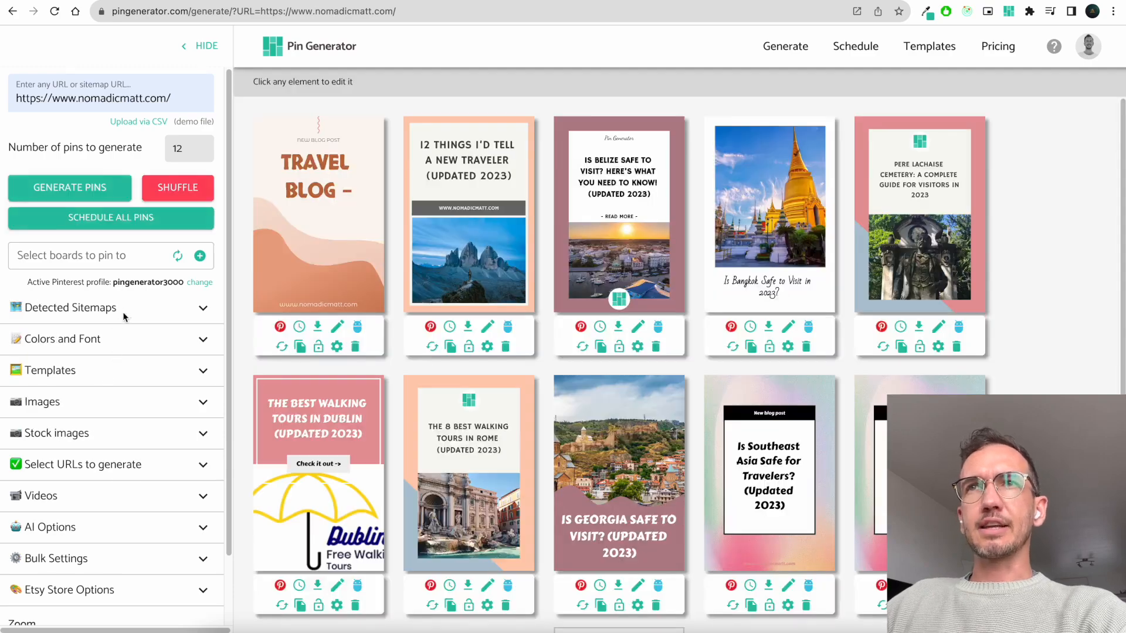
click(125, 317)
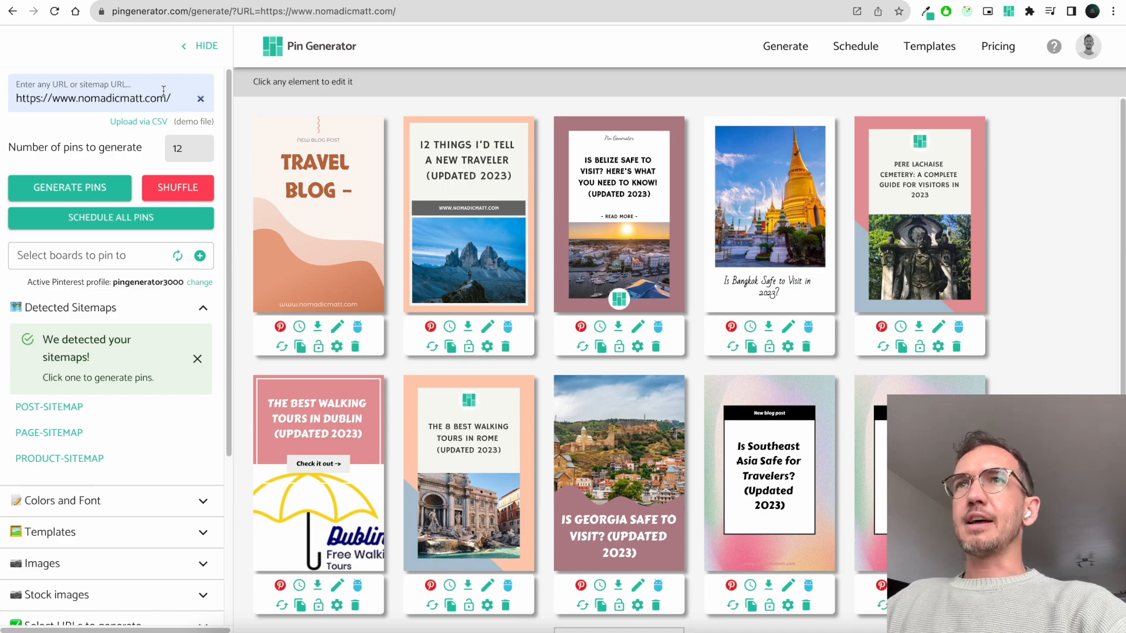
click(183, 98)
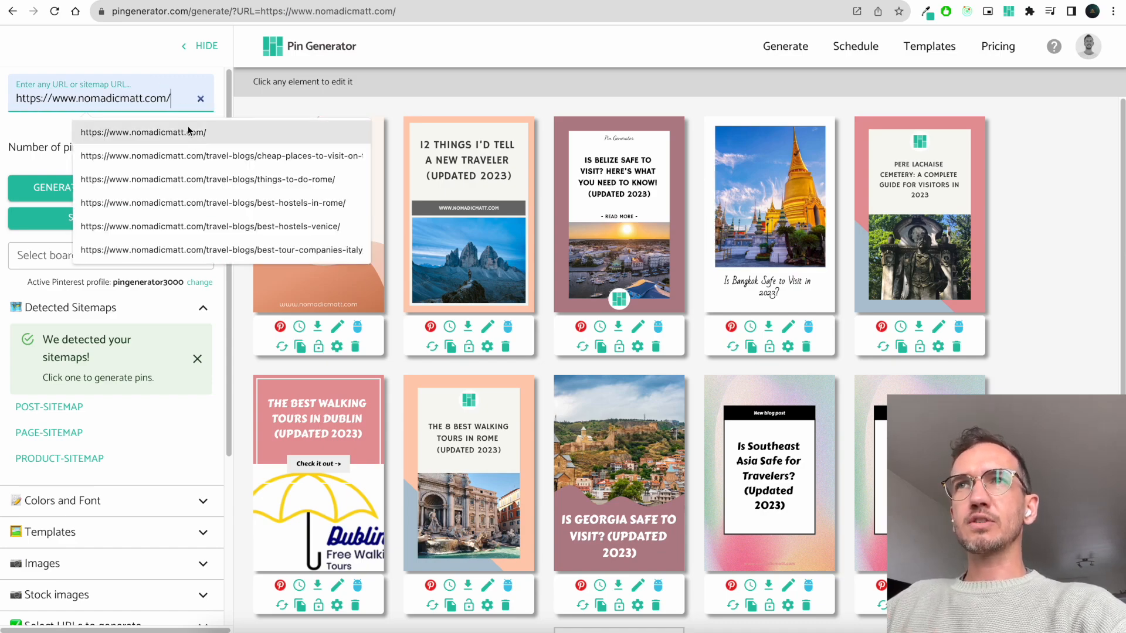
click(190, 178)
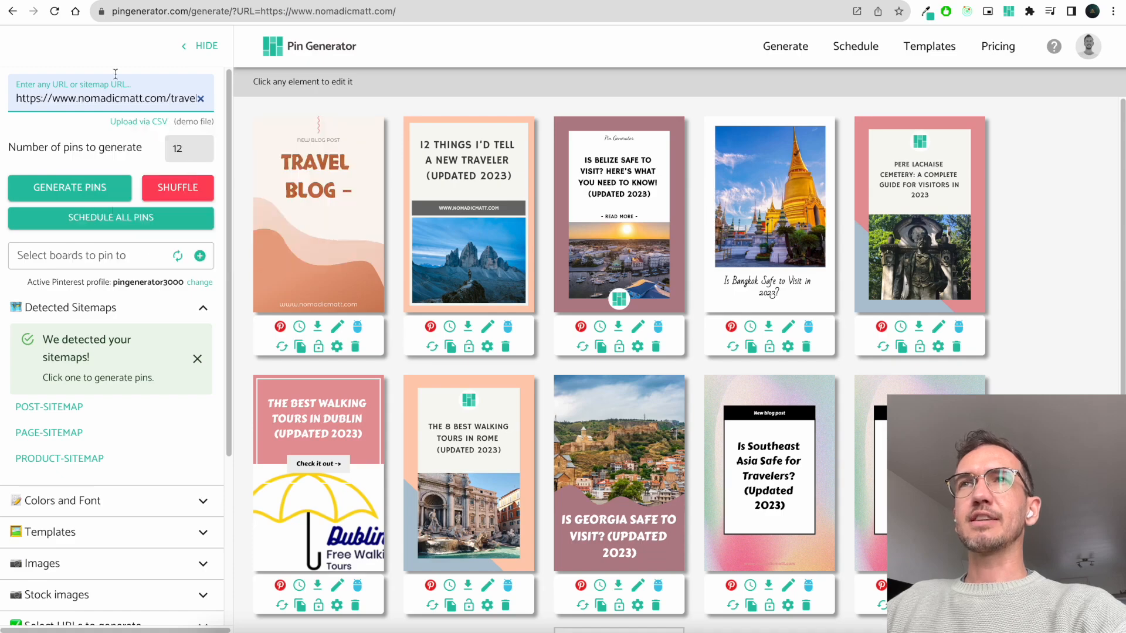
scroll(107, 100, right, 3)
click(239, 158)
click(64, 190)
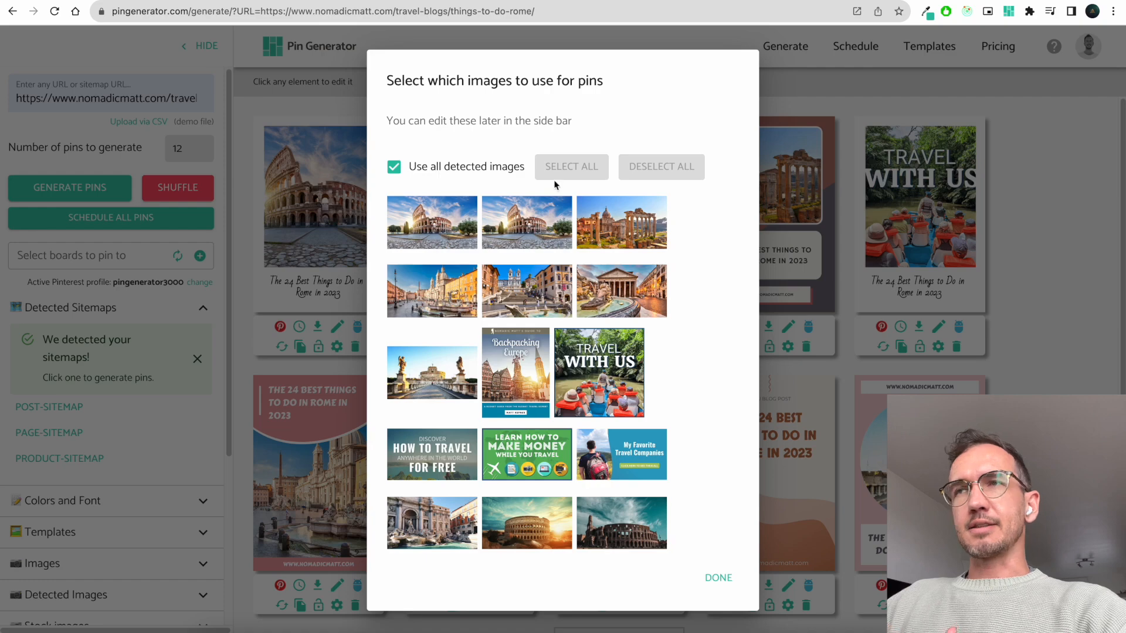
Restrict the pins to six detected photos: first Colosseum, Roman ruins, two piazza views, Trevi Fountain and golden-sky Colosseum
click(447, 228)
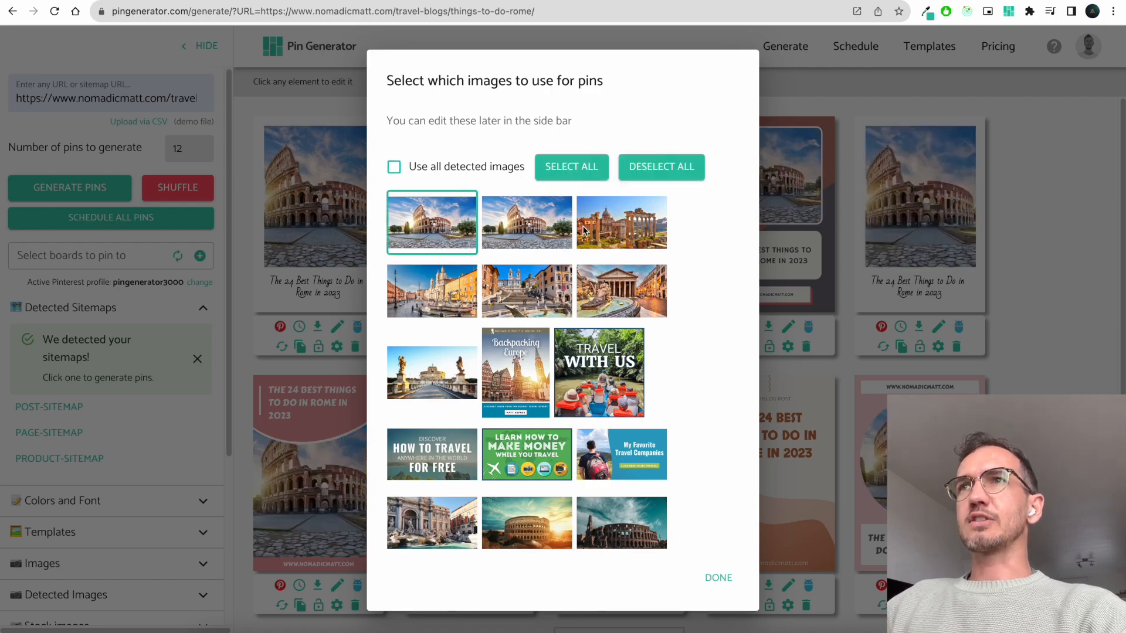
click(630, 226)
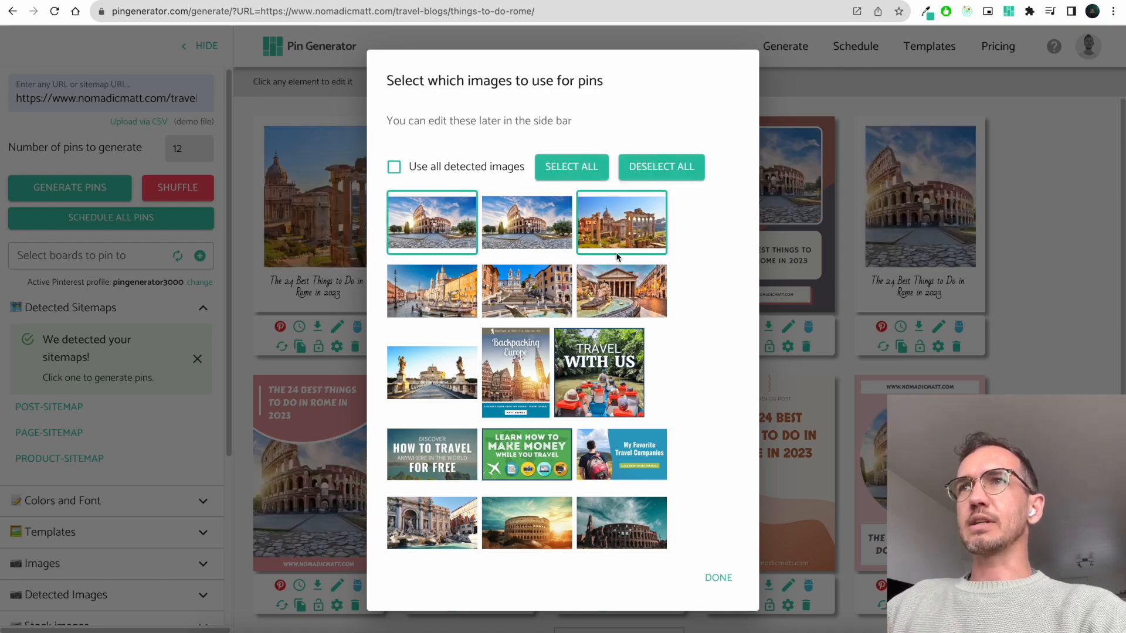
click(530, 289)
click(441, 295)
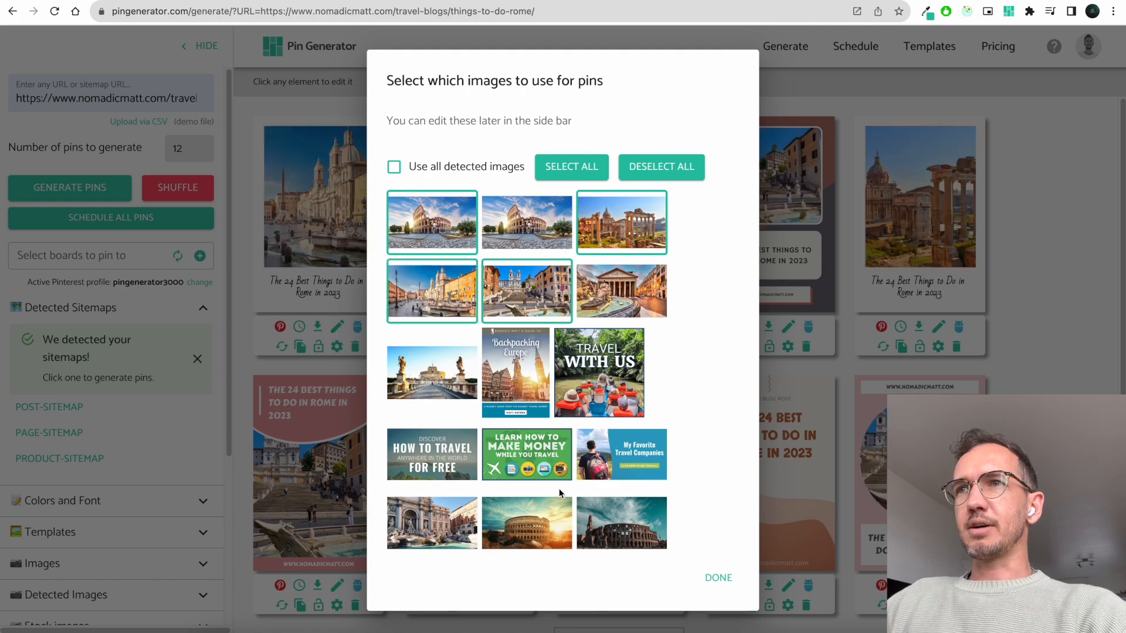
click(532, 526)
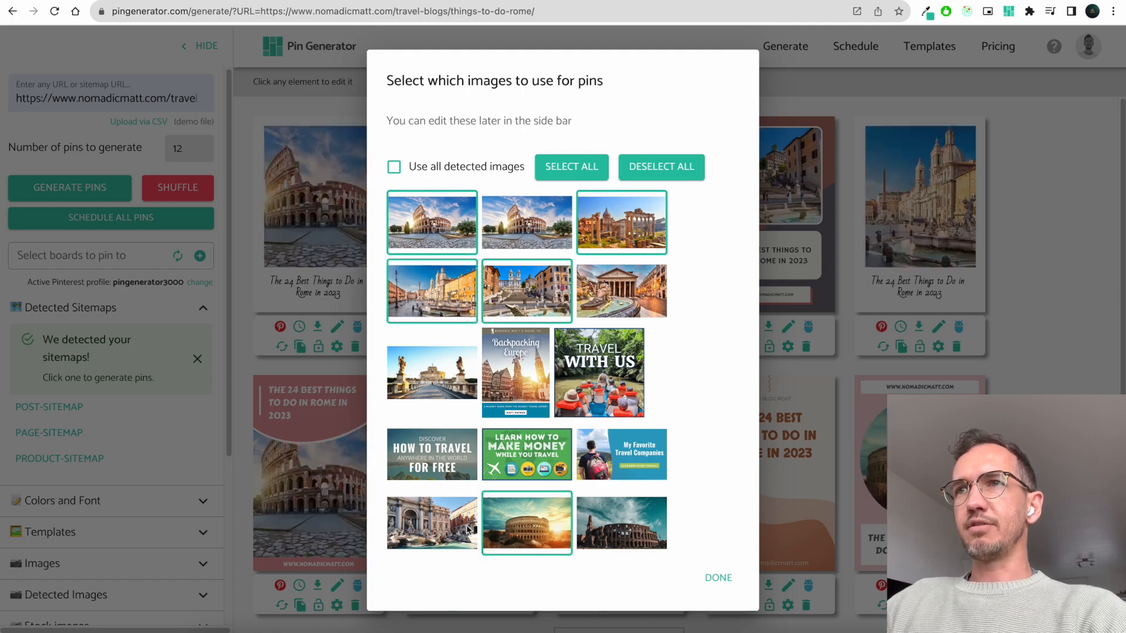
click(441, 524)
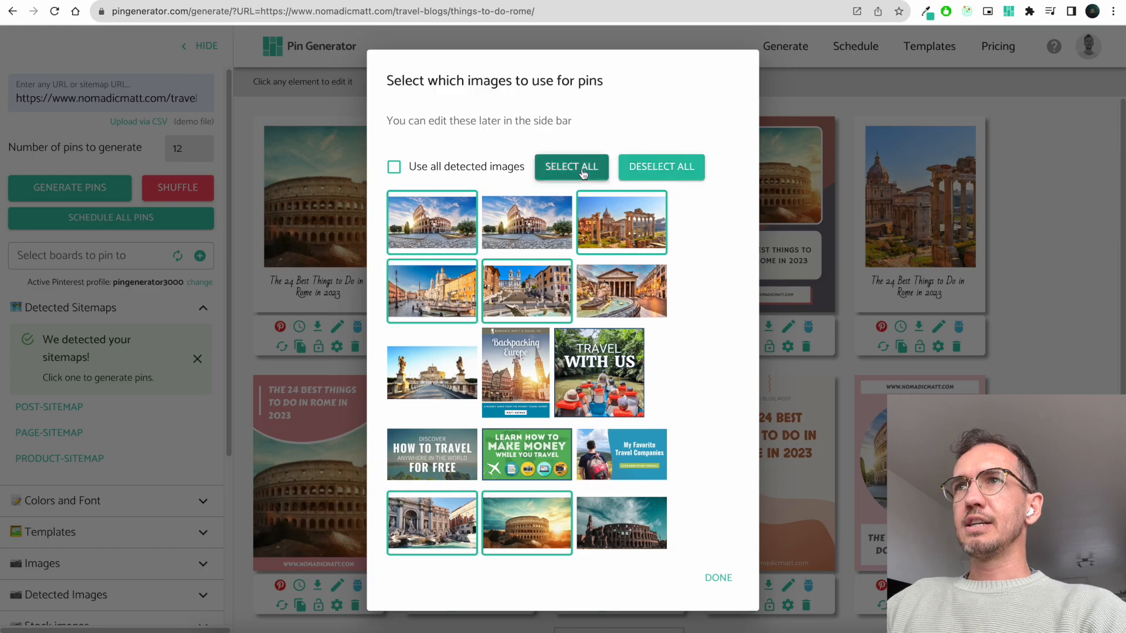
click(726, 579)
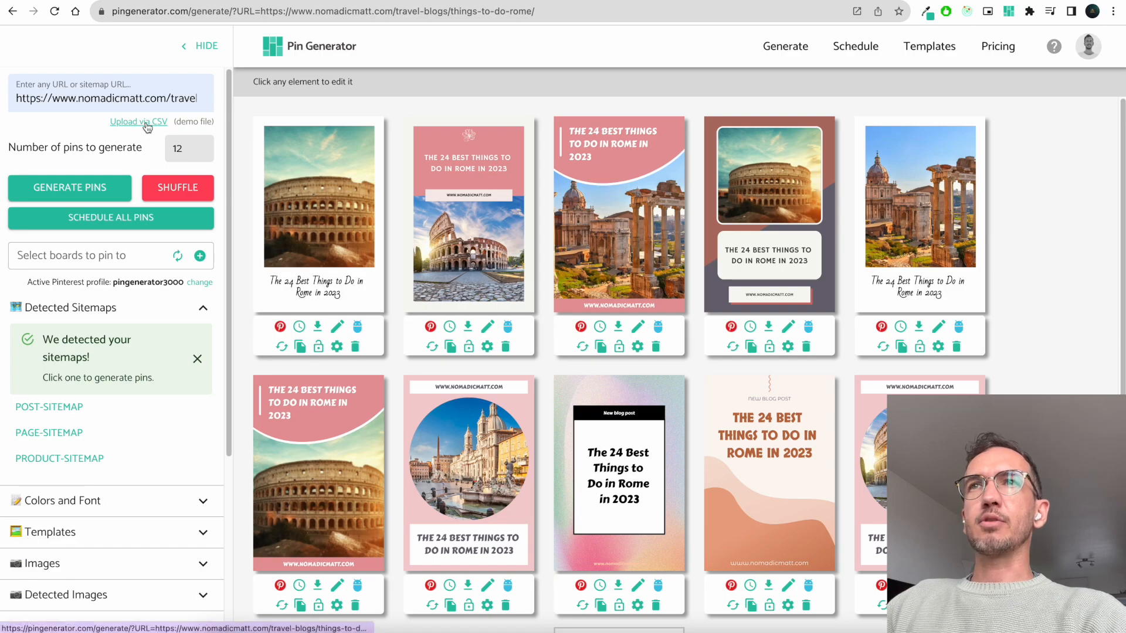
Download the demo CSV file to the Desktop and open it in Excel
click(205, 124)
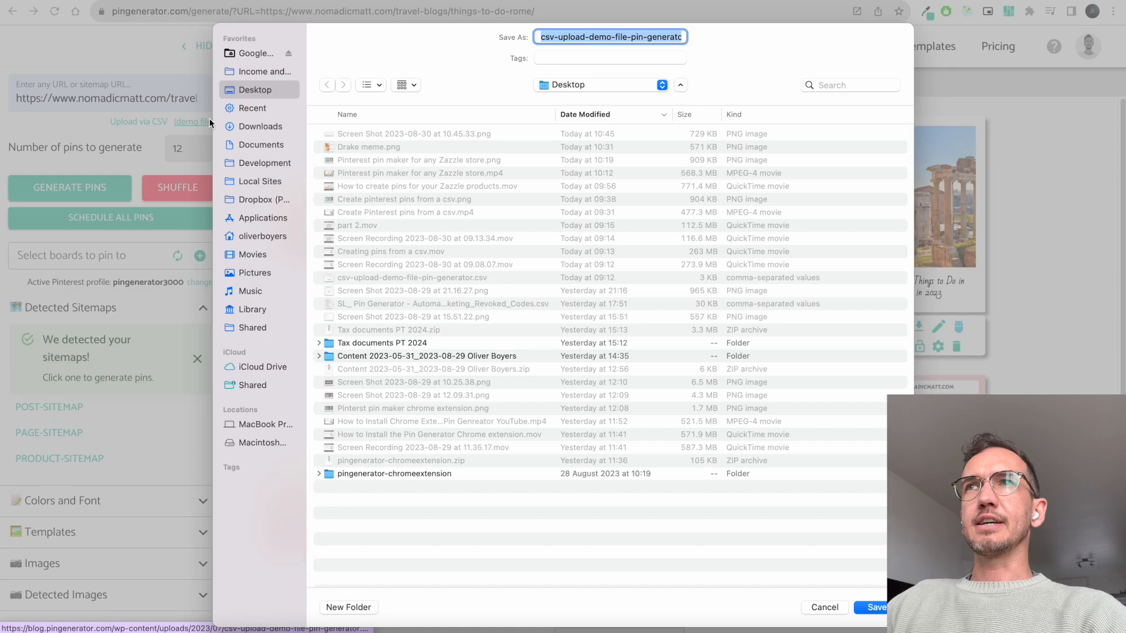
key(Return)
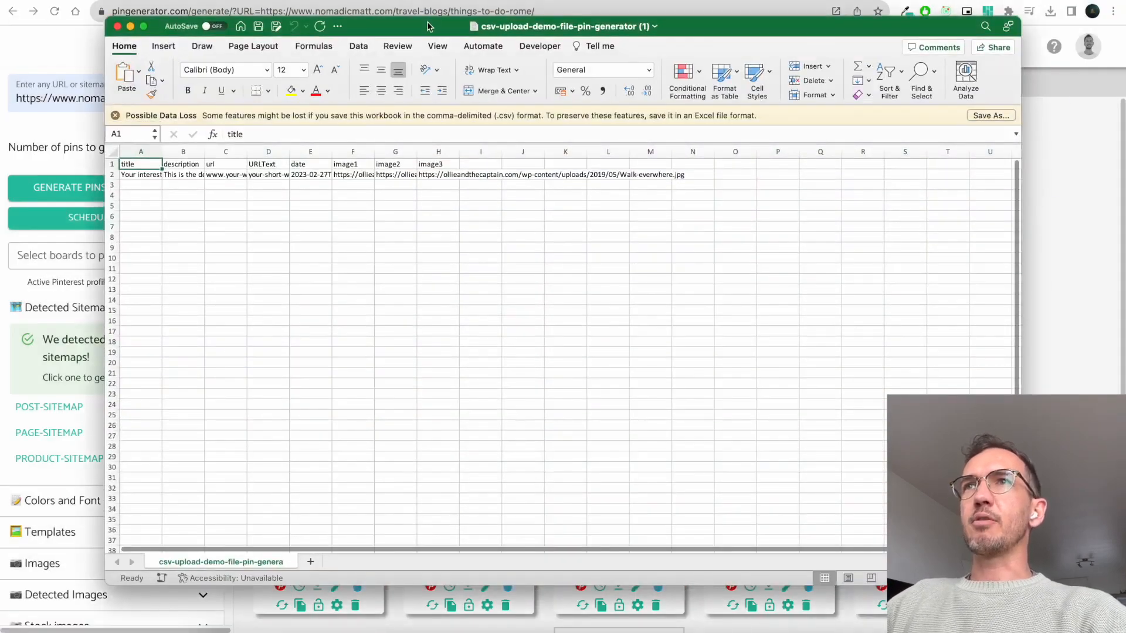
drag(428, 27, 412, 31)
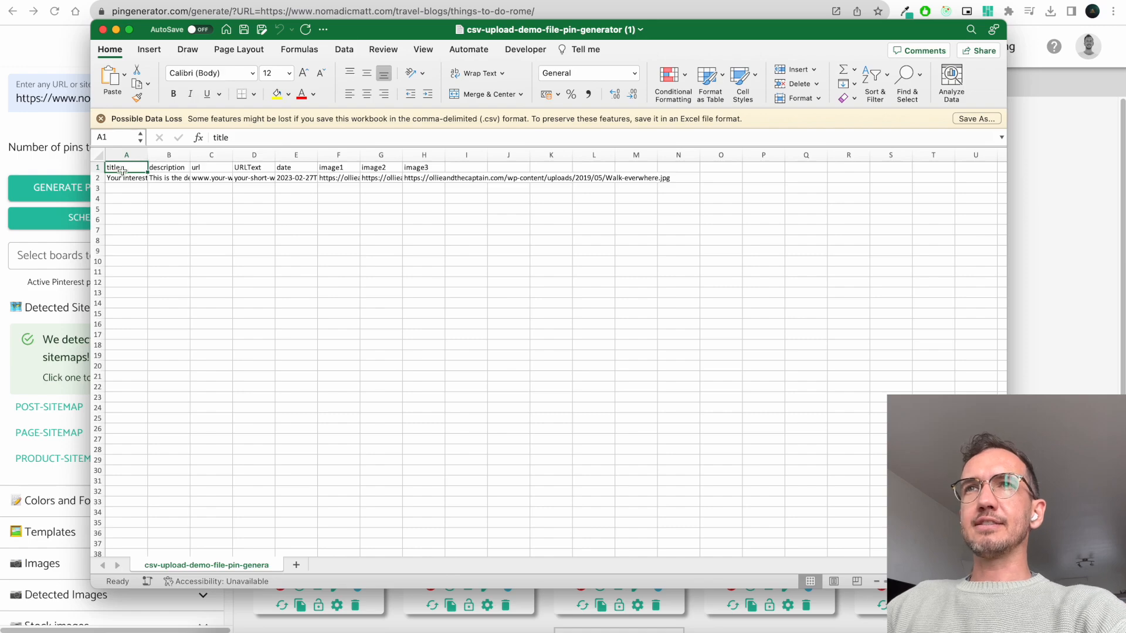
Examine the CSV column headers in row 1, from title through image3
key(Right)
key(Right)
key(Right)
key(Right)
key(Right)
key(Right)
key(Right)
key(Left)
key(Left)
key(Left)
key(Left)
key(Left)
key(Left)
key(Left)
key(Right)
key(Right)
key(Right)
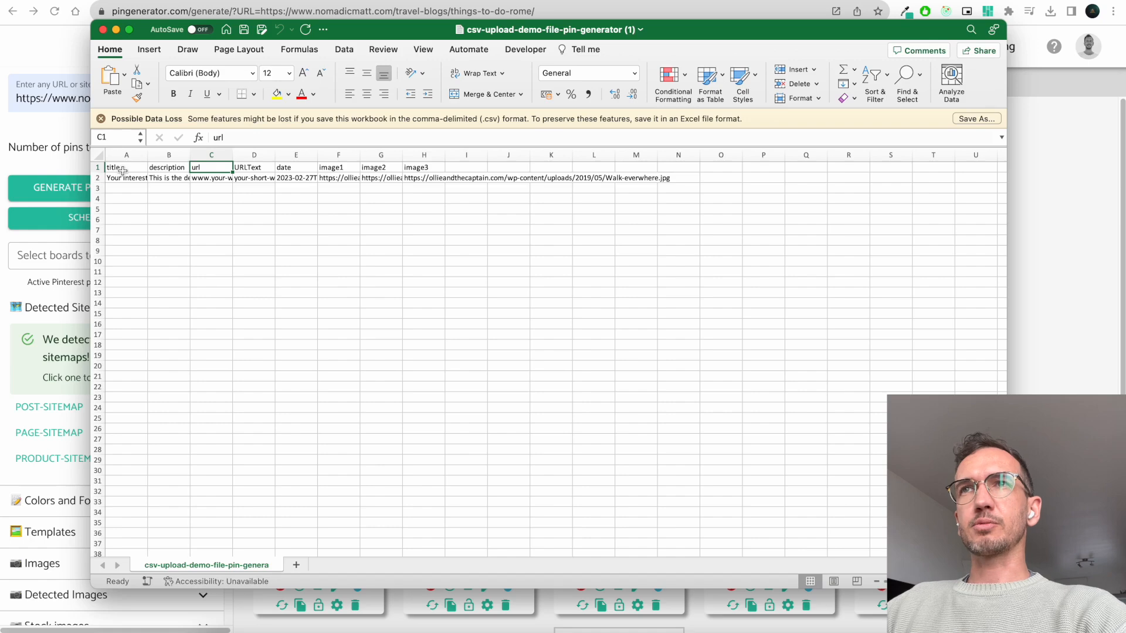
key(Right)
key(Right)
key(Right)
key(Right)
key(Right)
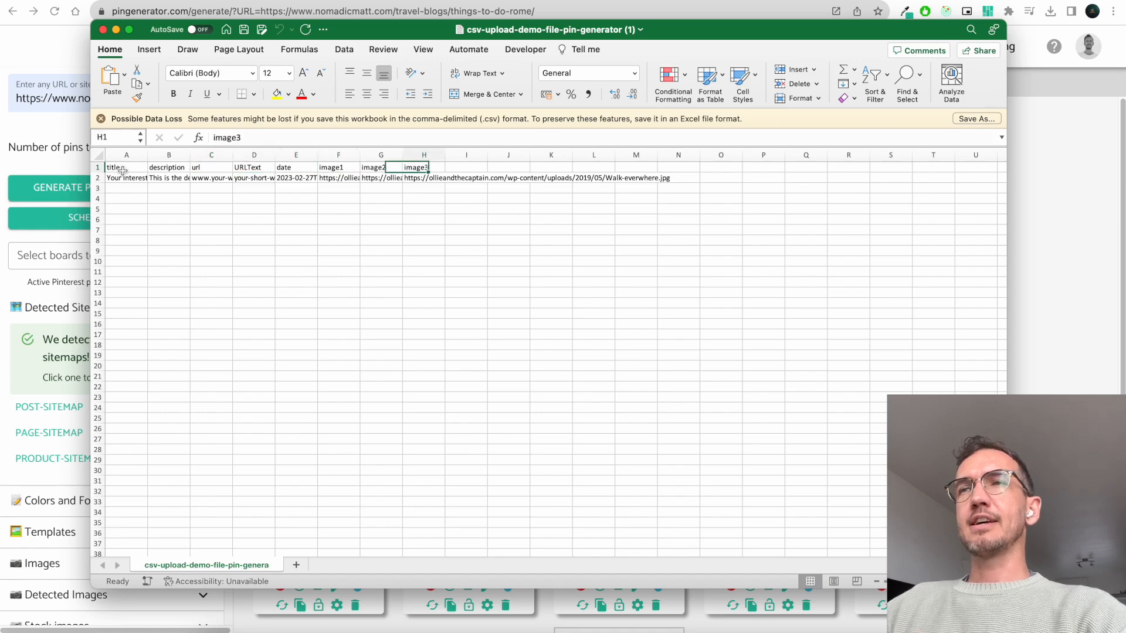
key(Left)
key(Left)
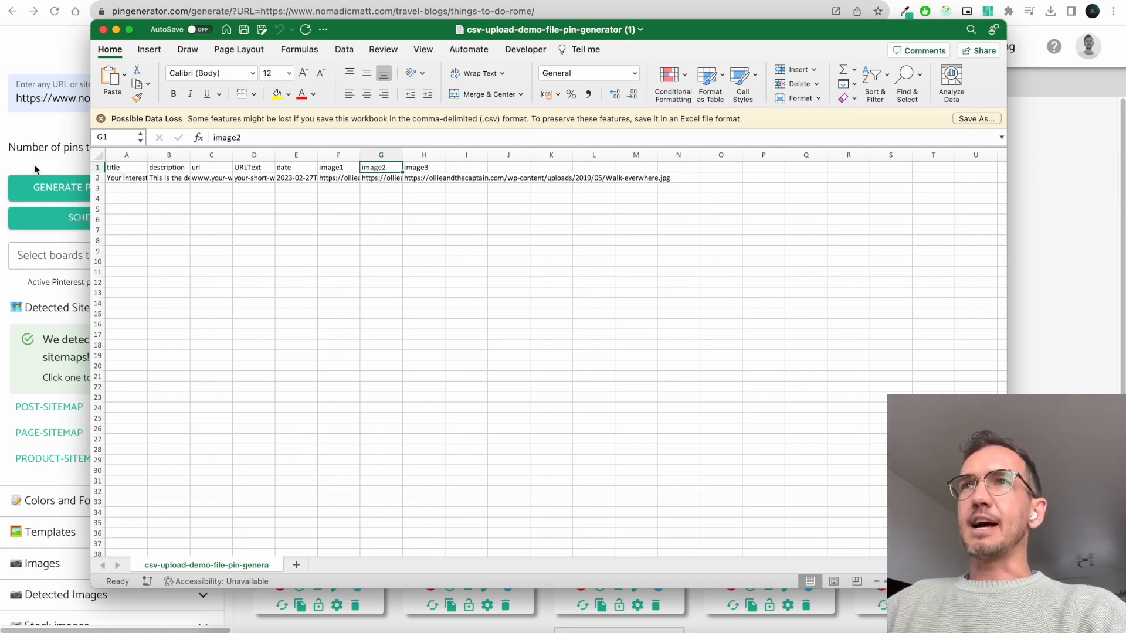
click(124, 168)
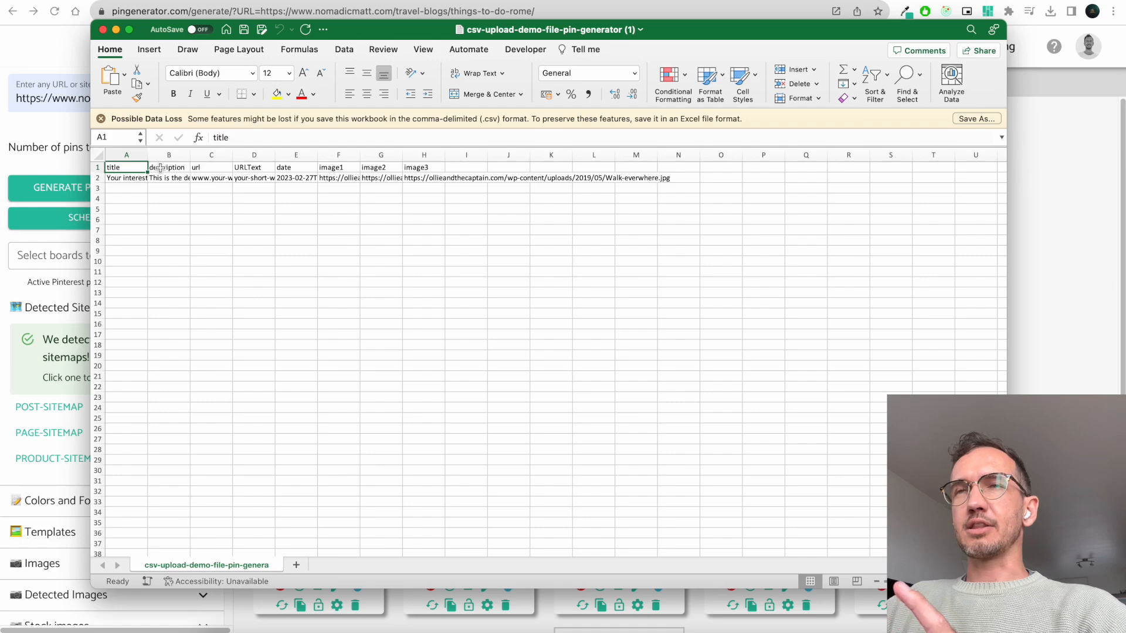
key(Right)
key(Right)
key(Right)
key(Right)
key(Right)
key(Right)
key(Right)
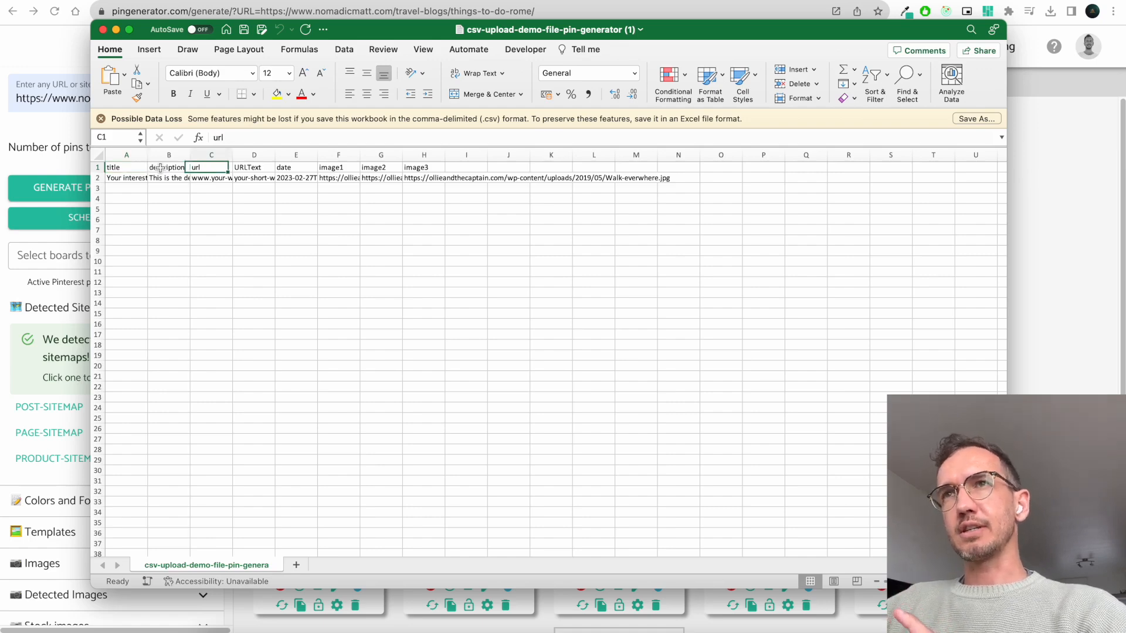
key(Left)
key(Left)
key(Left)
key(Left)
key(Left)
key(Left)
key(Left)
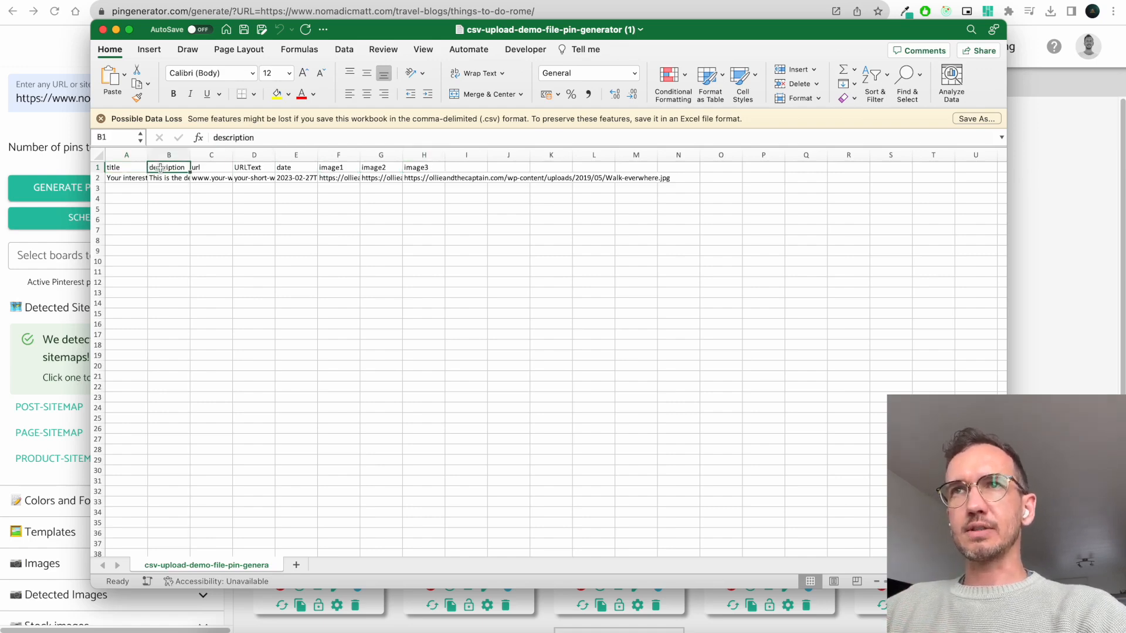
Examine the sample values in row 2, from the title across to the image links
key(Down)
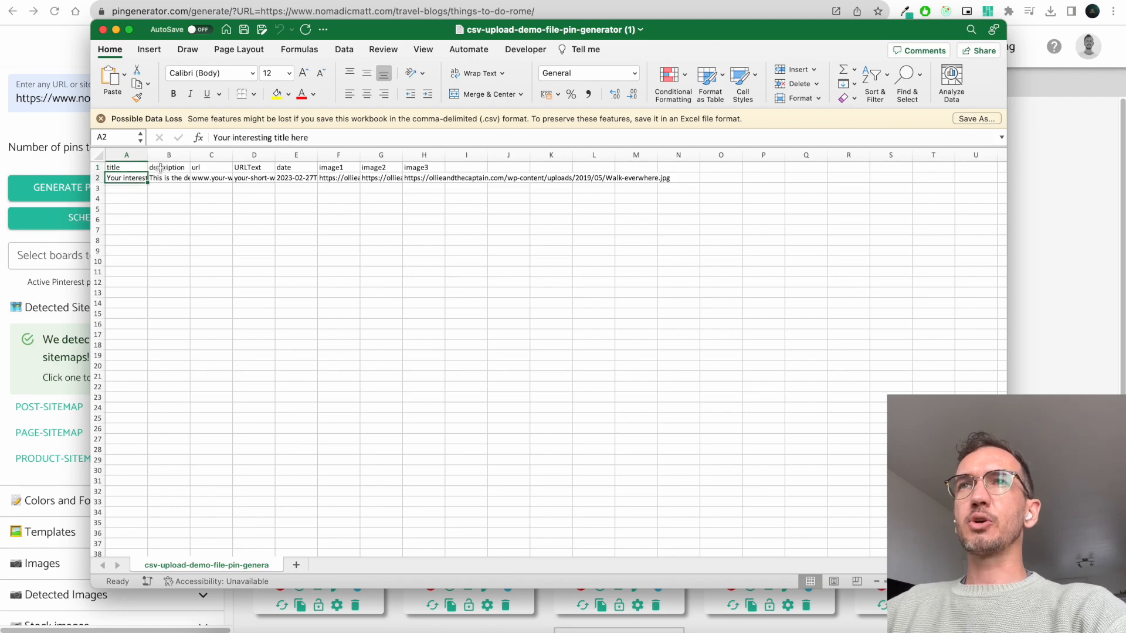
key(Right)
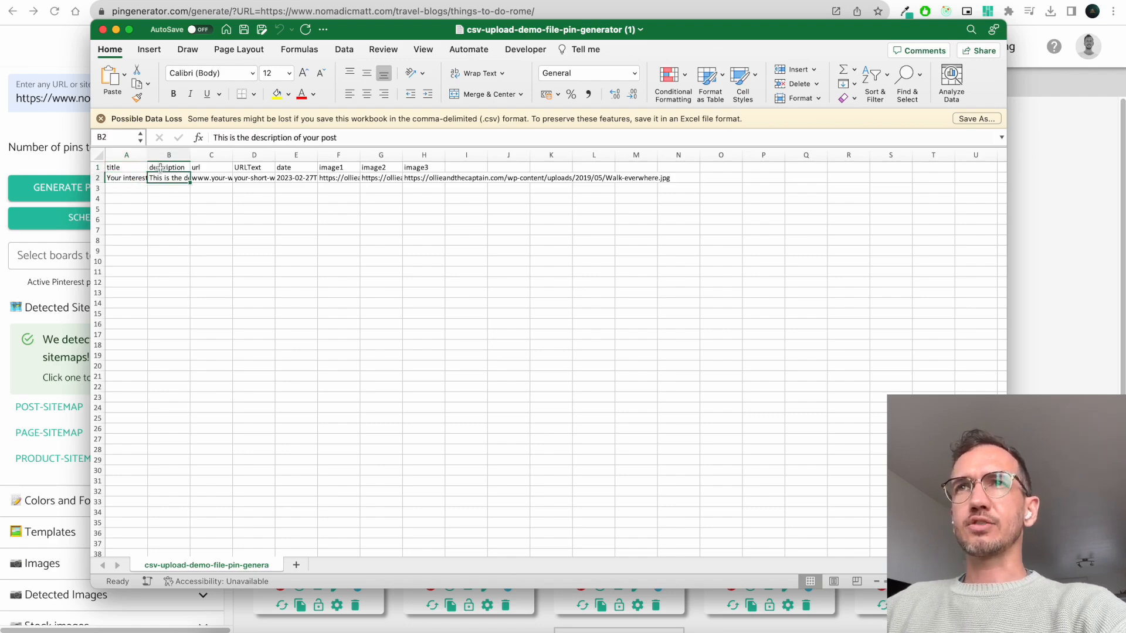
key(Right)
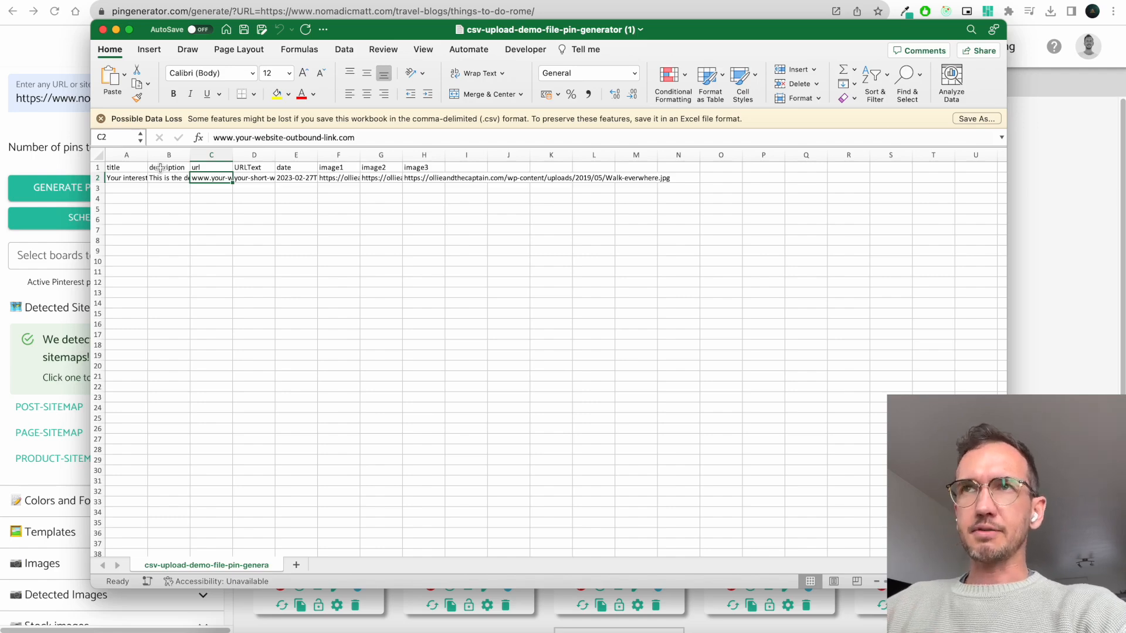
key(Right)
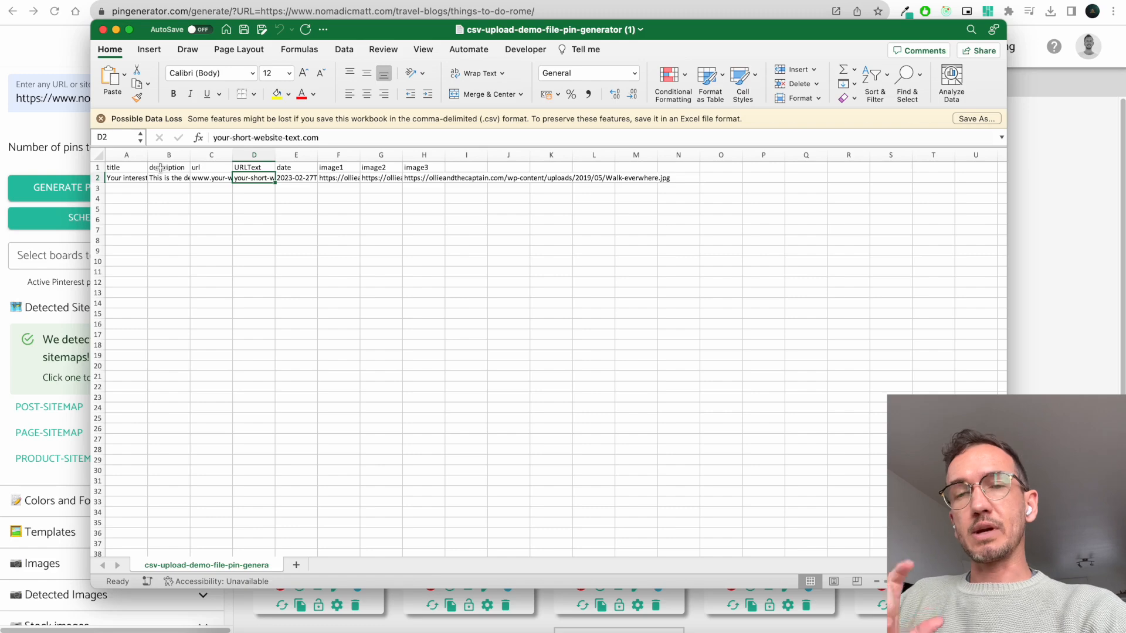
key(Right)
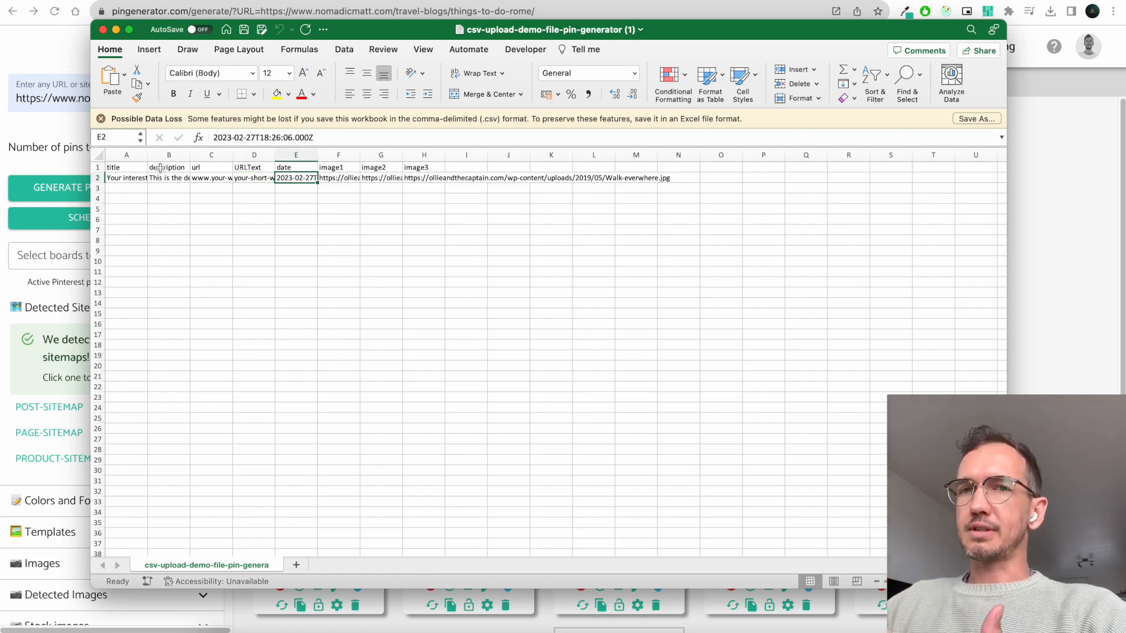
key(Right)
key(Right)
key(Right)
key(Left)
key(Left)
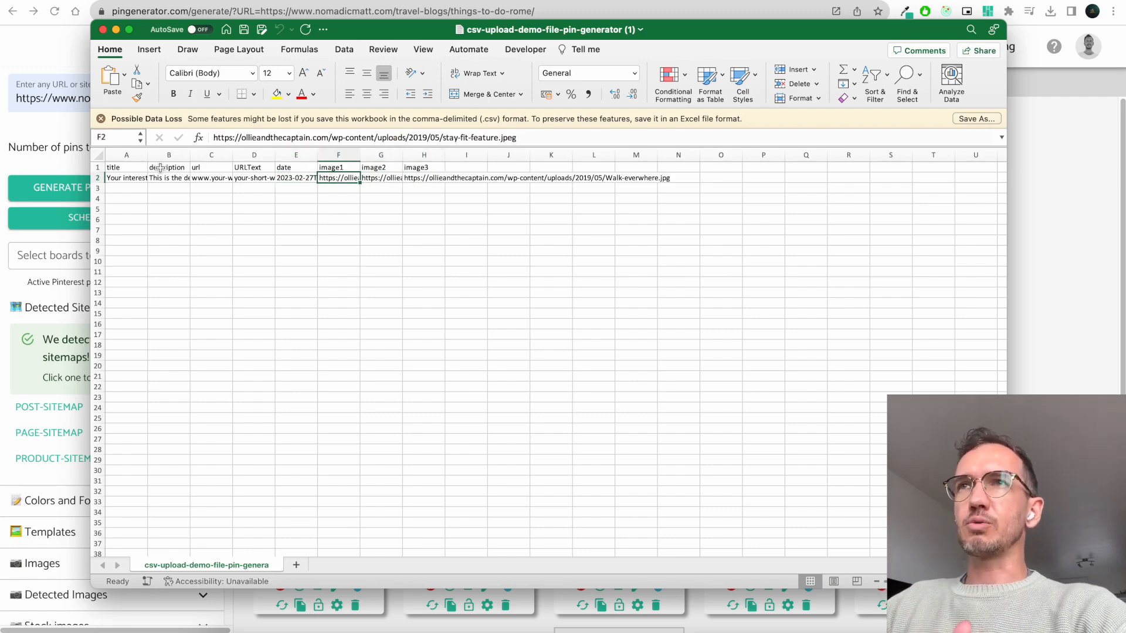
Enter an image4 header in cell I1 and clear it again
key(Up)
key(Right)
key(Right)
key(Right)
text(image)
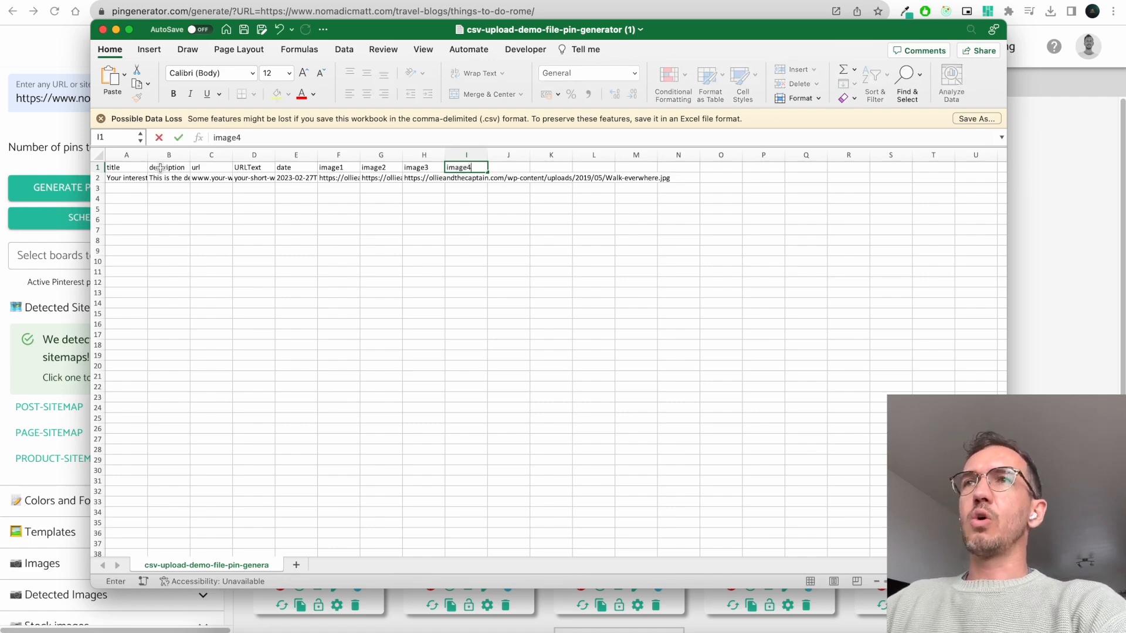
text(4)
key(Tab)
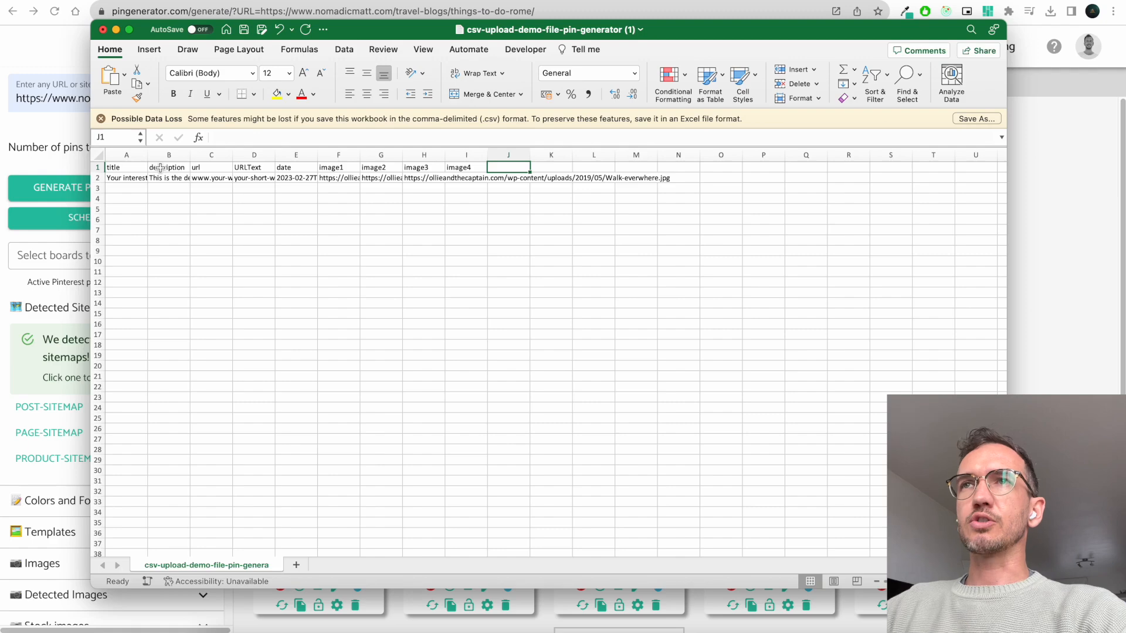
key(Left)
key(Delete)
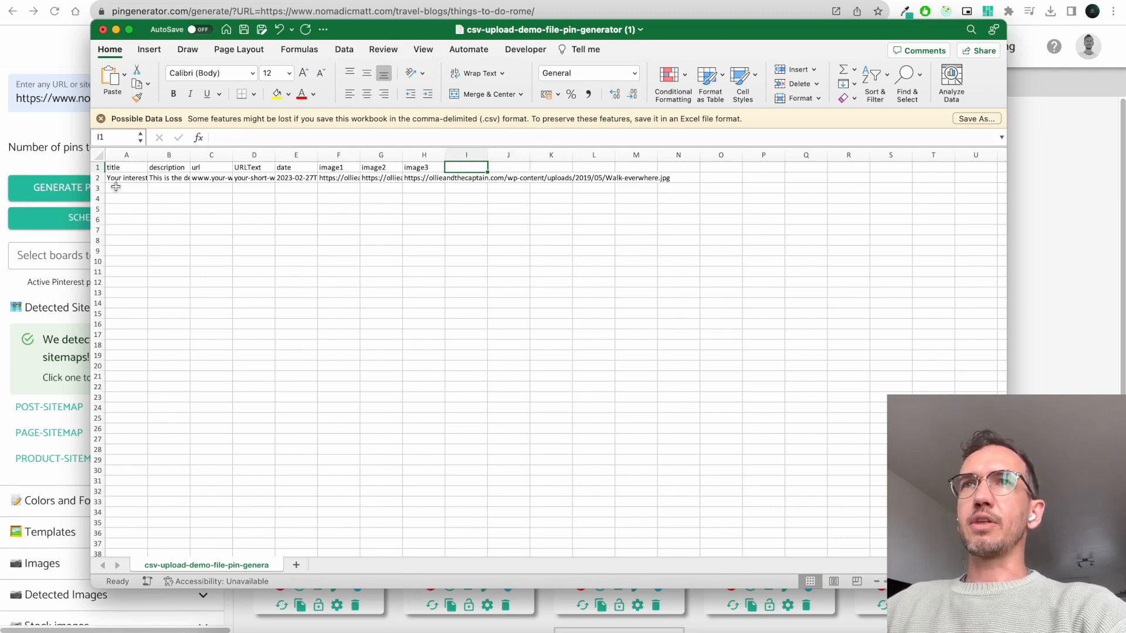
Copy the sample data in row 2 into rows 3 to 6, then save and close the CSV file
click(98, 178)
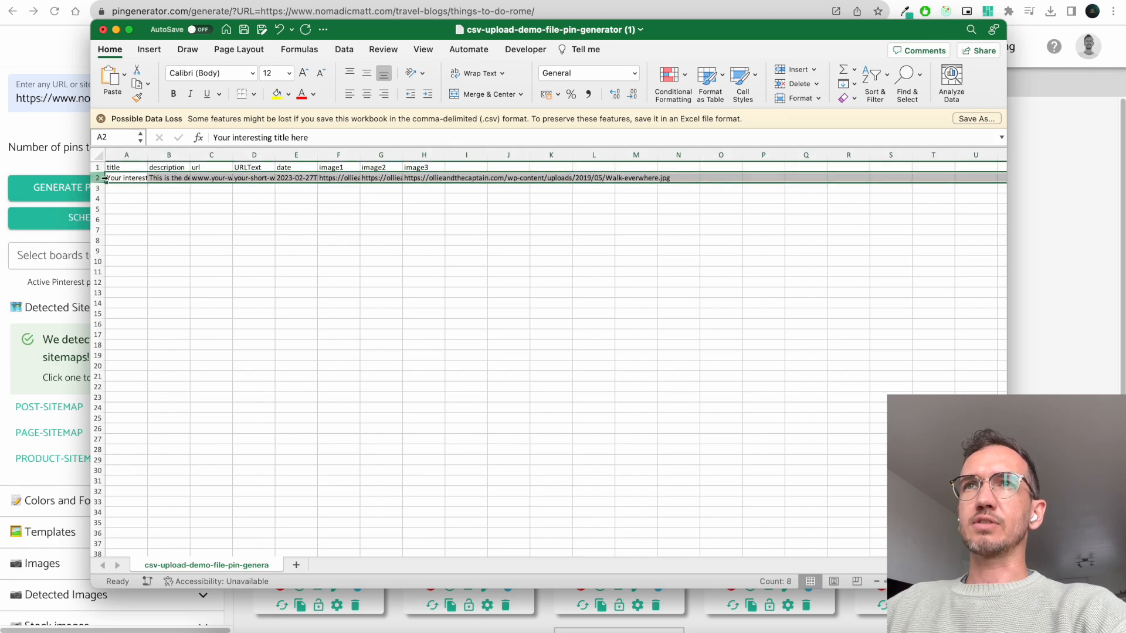
key(super+c)
click(97, 189)
key(super+v)
key(Down)
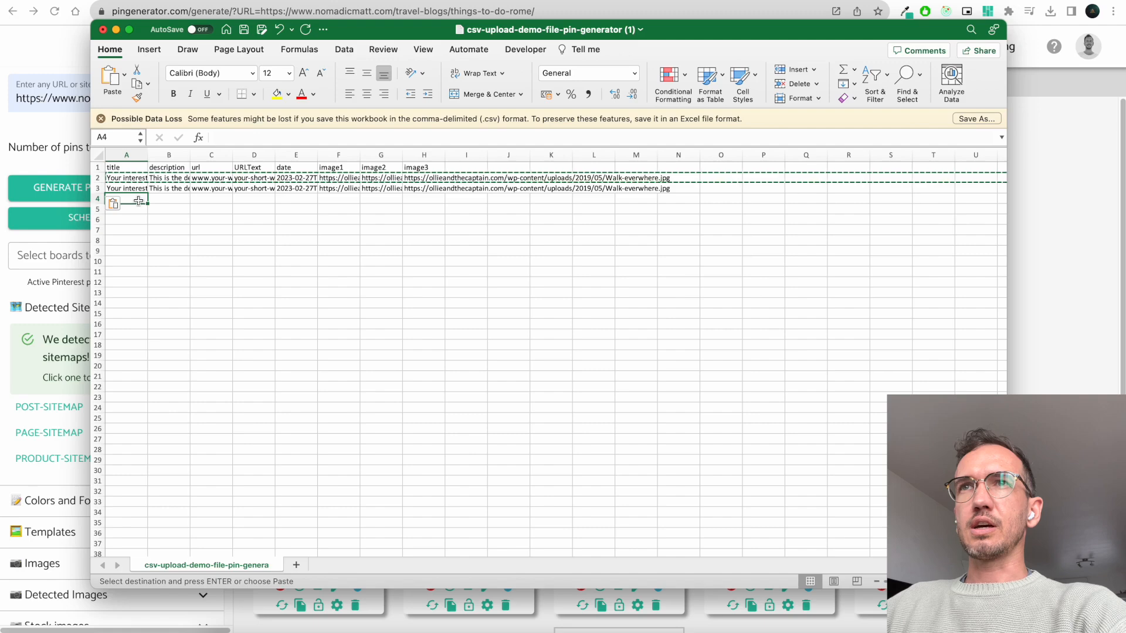
key(super+v)
key(Down)
key(super+v)
key(Down)
key(super+v)
key(super+s)
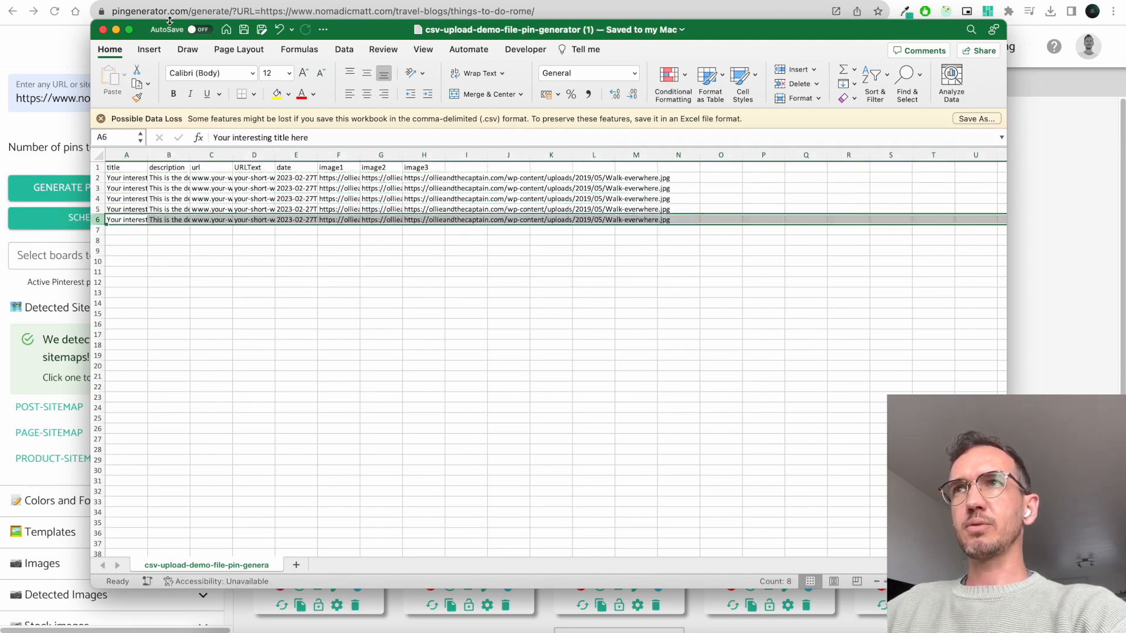
click(103, 29)
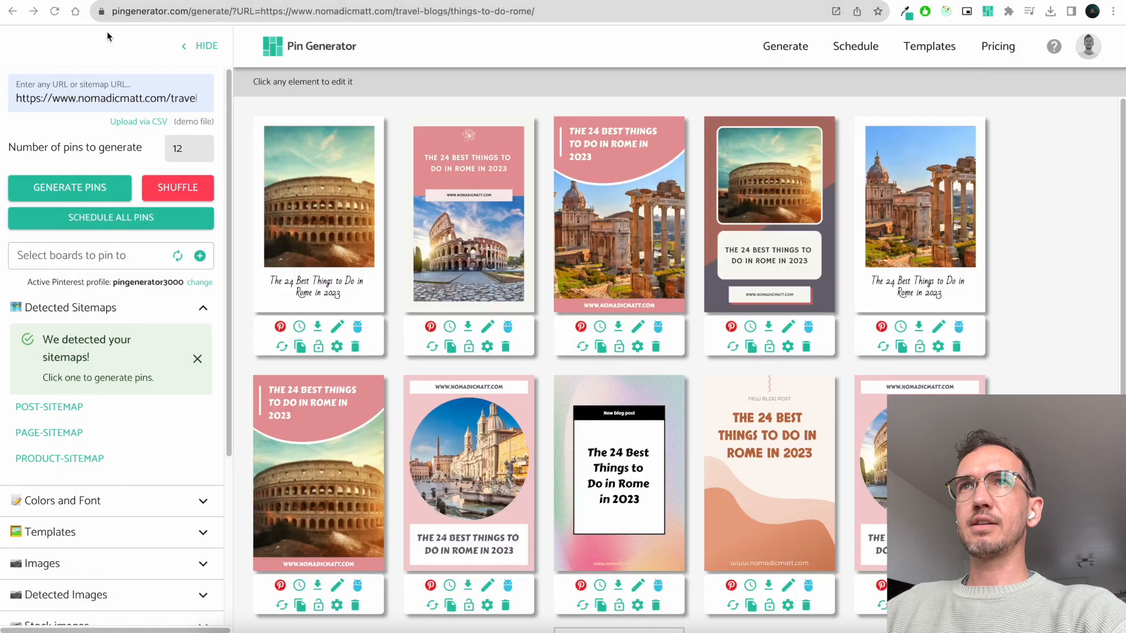
Upload csv-upload-demo-file-pin-generator (1).csv from the Desktop to Pin Generator and review the pins generated from it
click(147, 123)
click(329, 95)
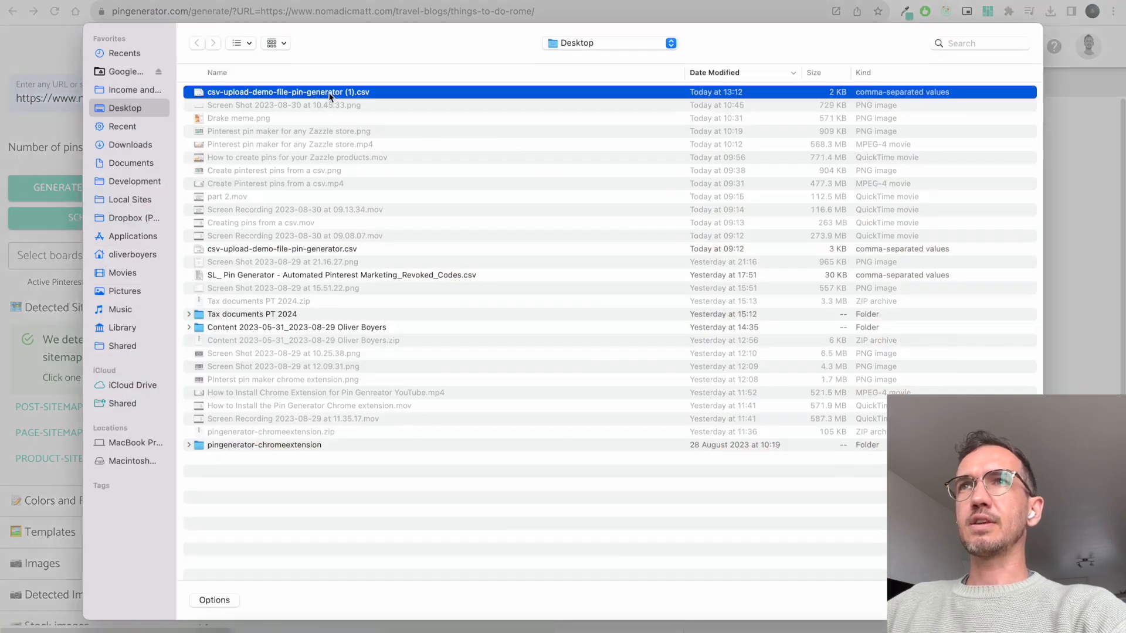
double_click(330, 95)
scroll(855, 312, down, 5)
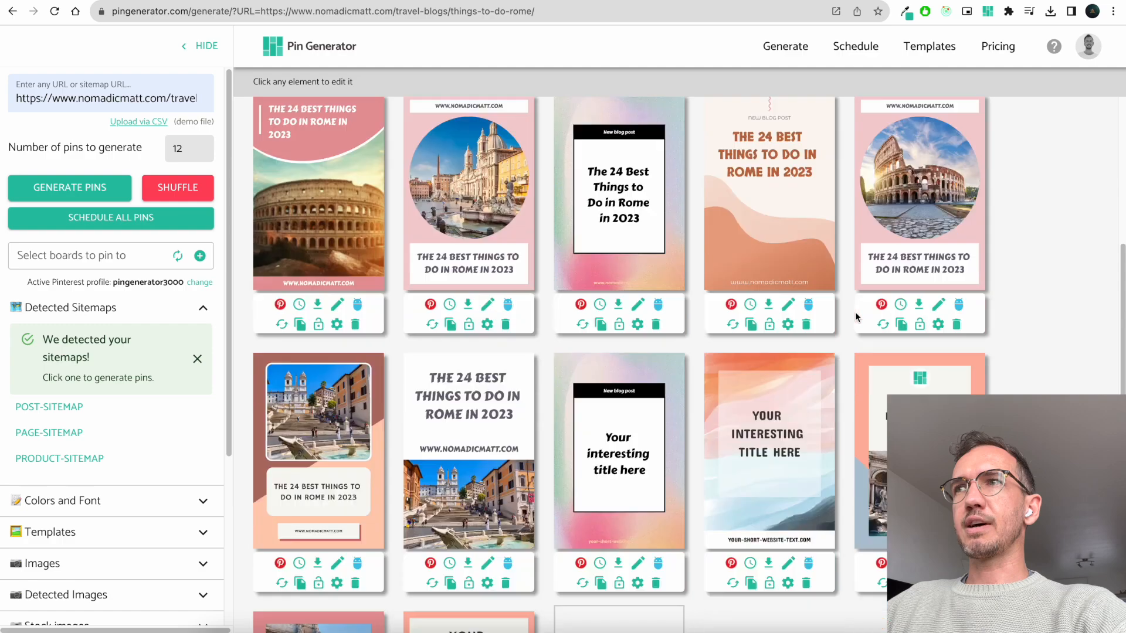
scroll(855, 312, down, 3)
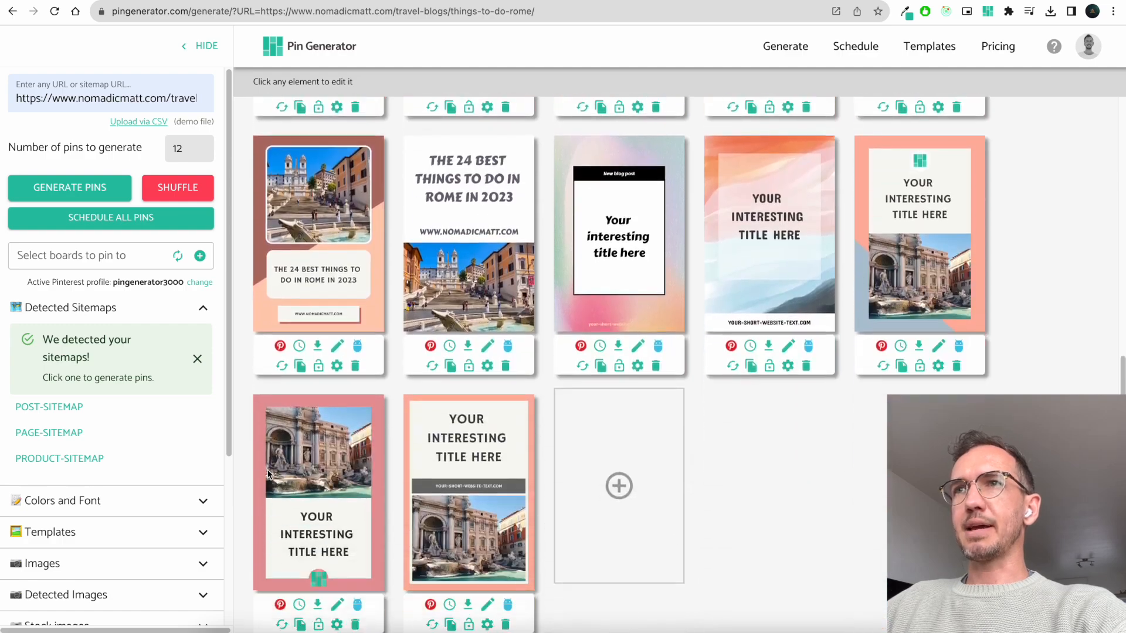
scroll(519, 503, up, 2)
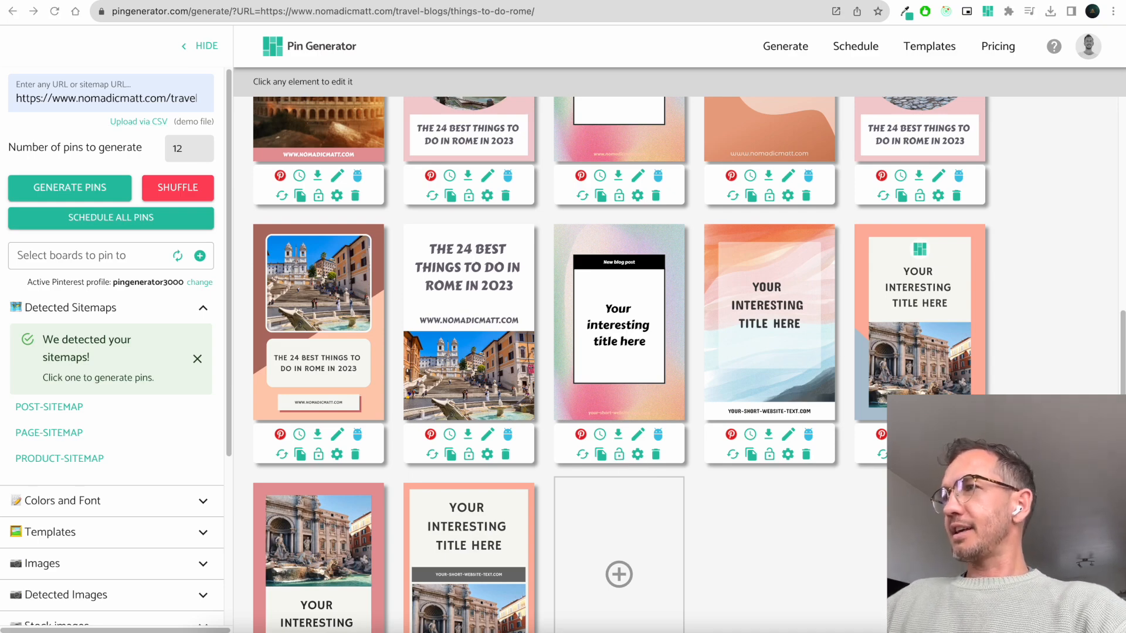
Open the Products page from the account options
scroll(879, 218, up, 7)
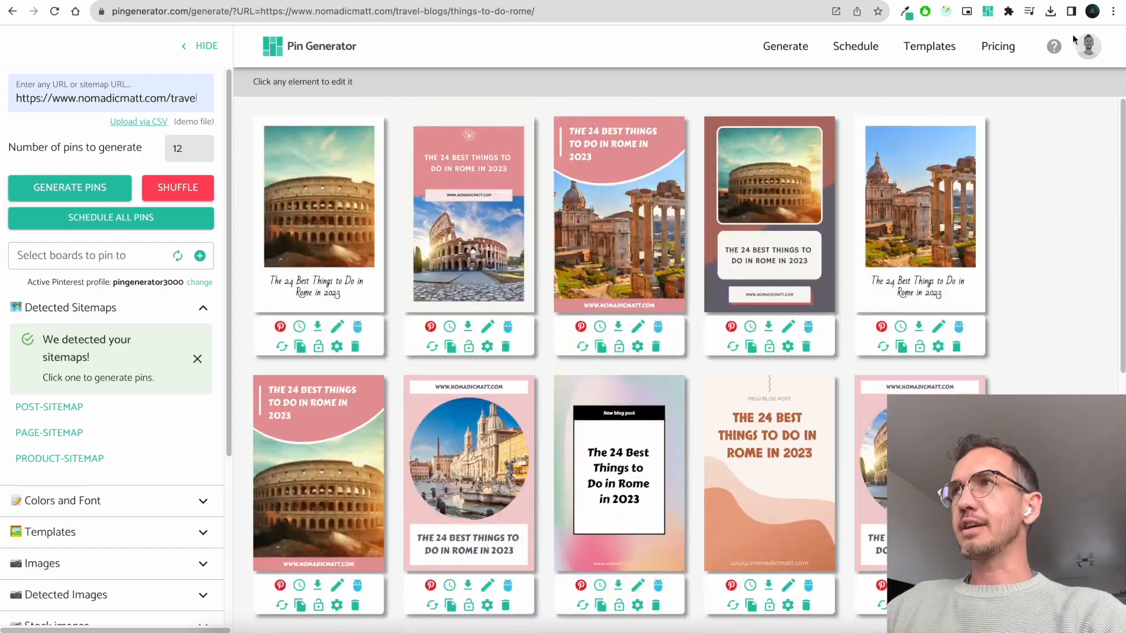
click(1088, 46)
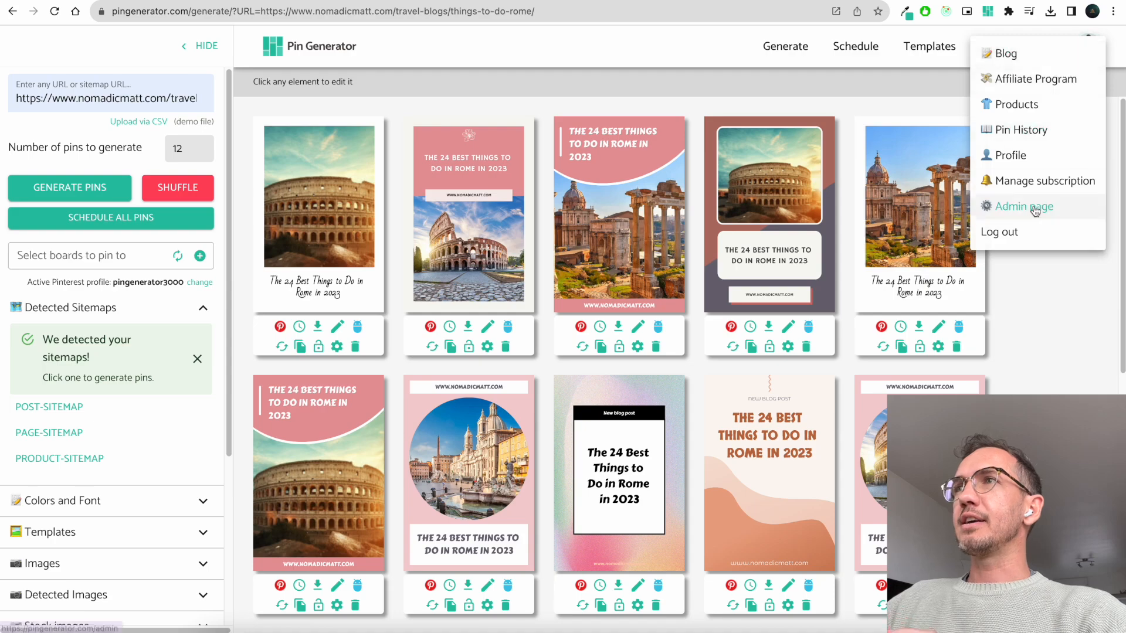
click(1041, 104)
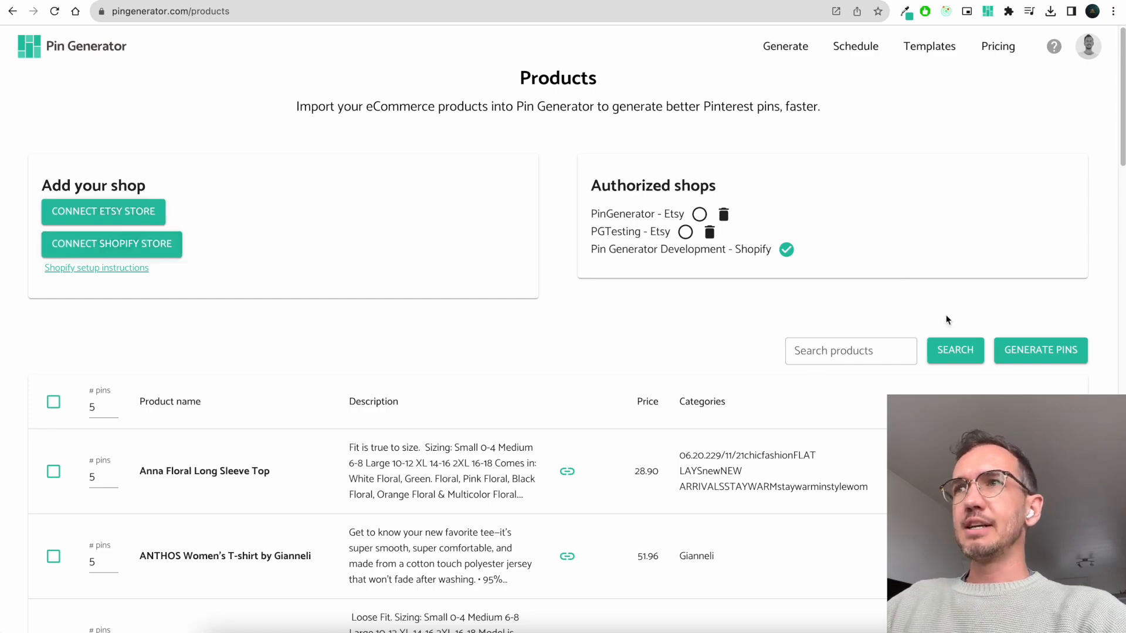
click(1093, 49)
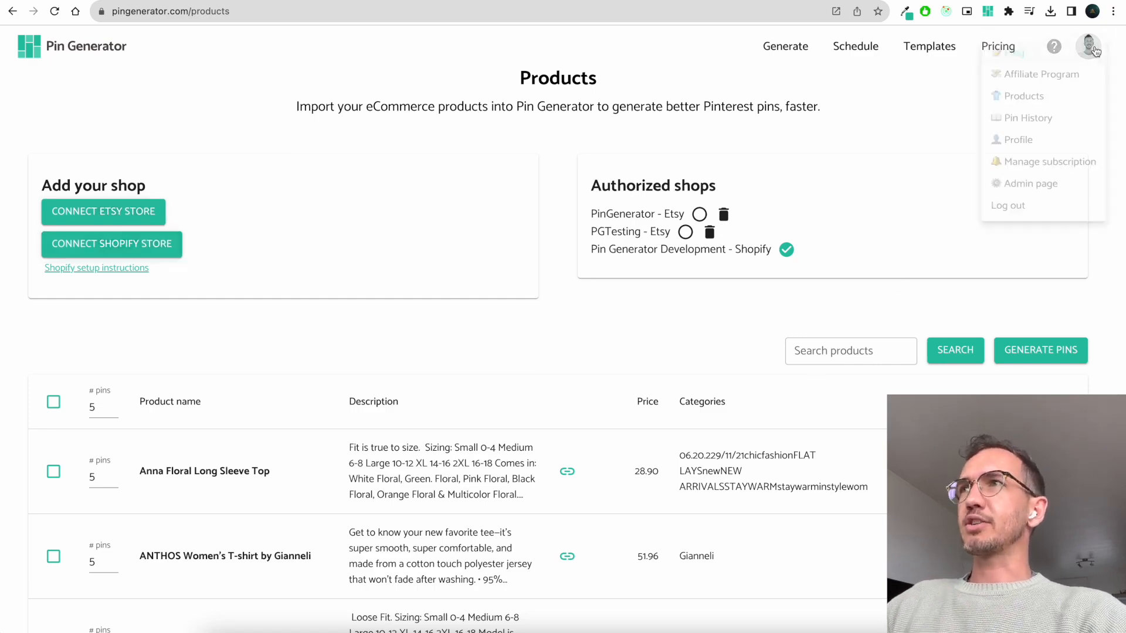
click(610, 324)
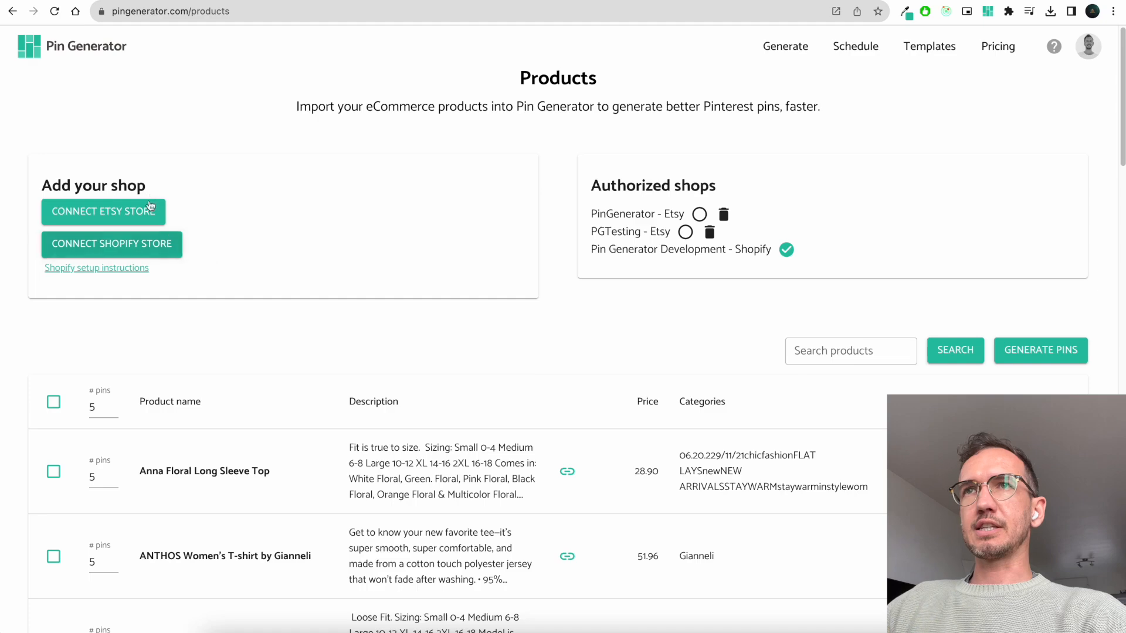
Select the Anna Floral Long Sleeve Top and ANTHOS Women's T-shirt by Gianneli products and generate 5 pins for each
scroll(550, 269, down, 3)
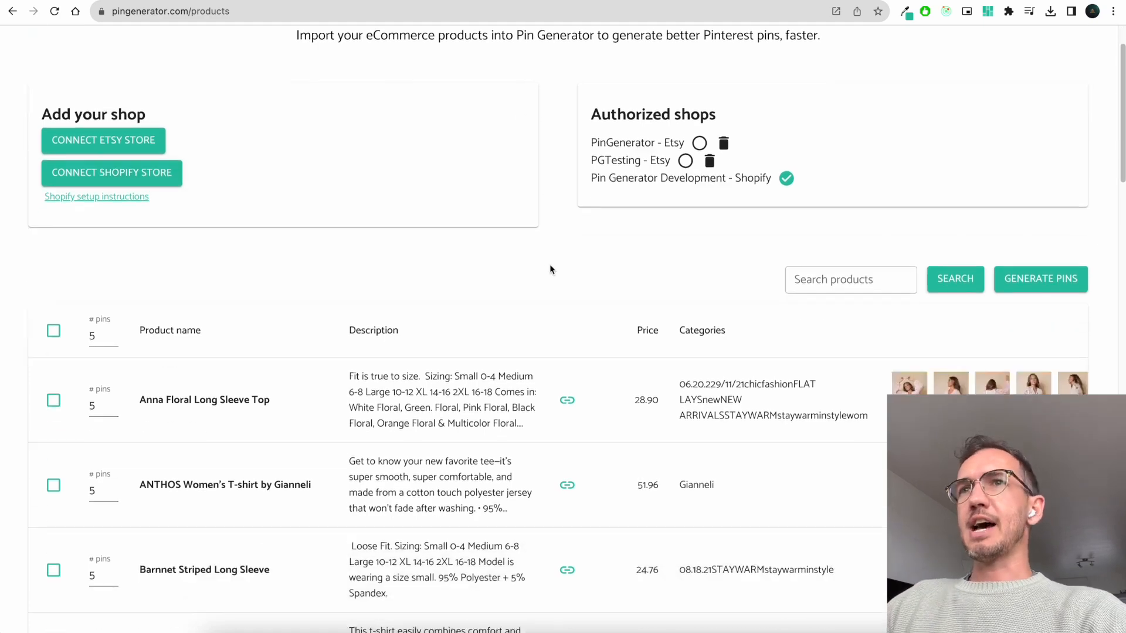
scroll(835, 385, down, 5)
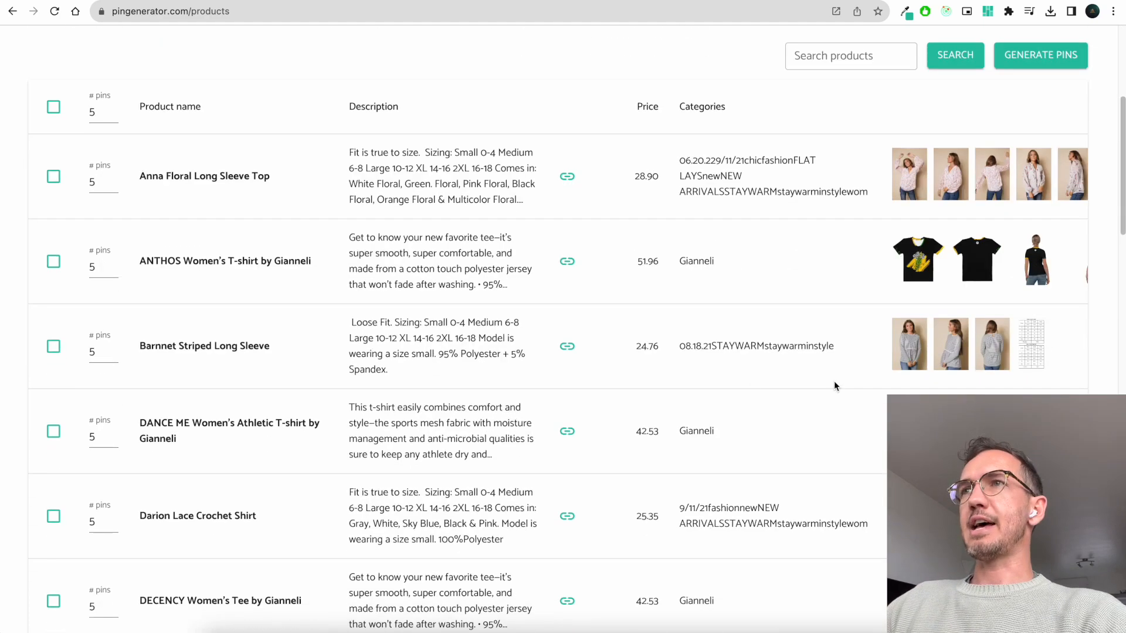
scroll(53, 260, up, 2)
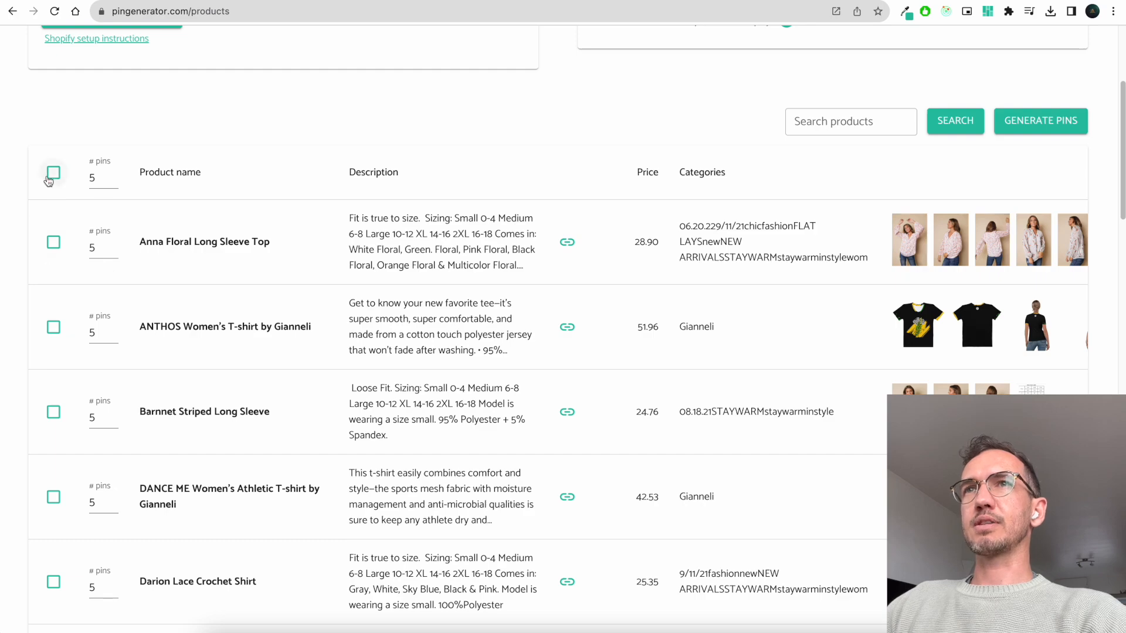
click(53, 243)
click(54, 328)
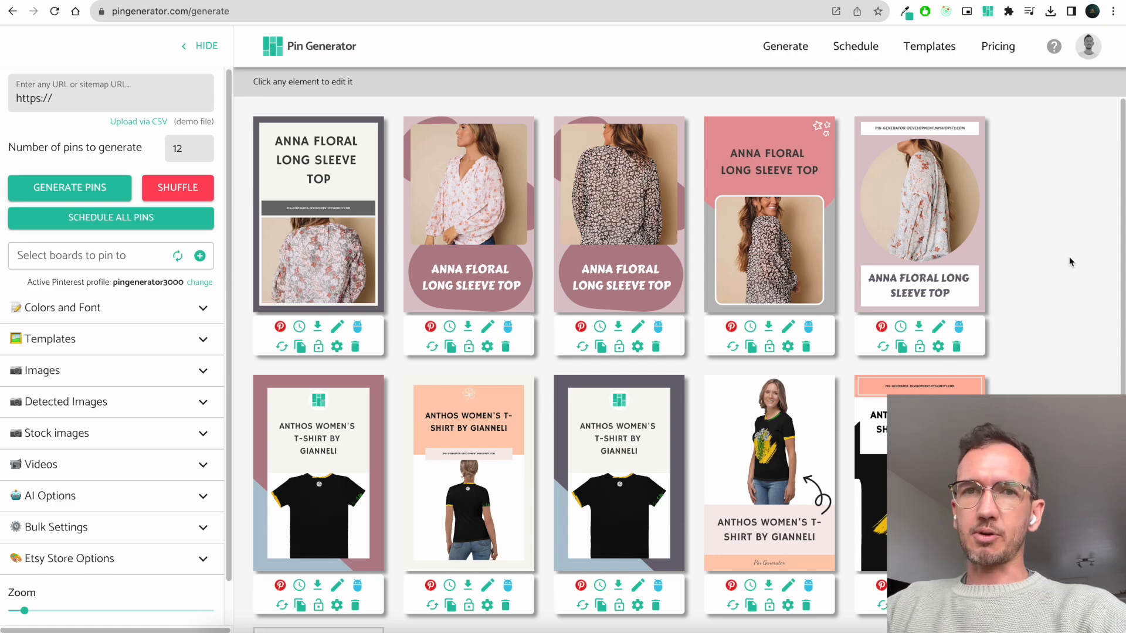
click(130, 99)
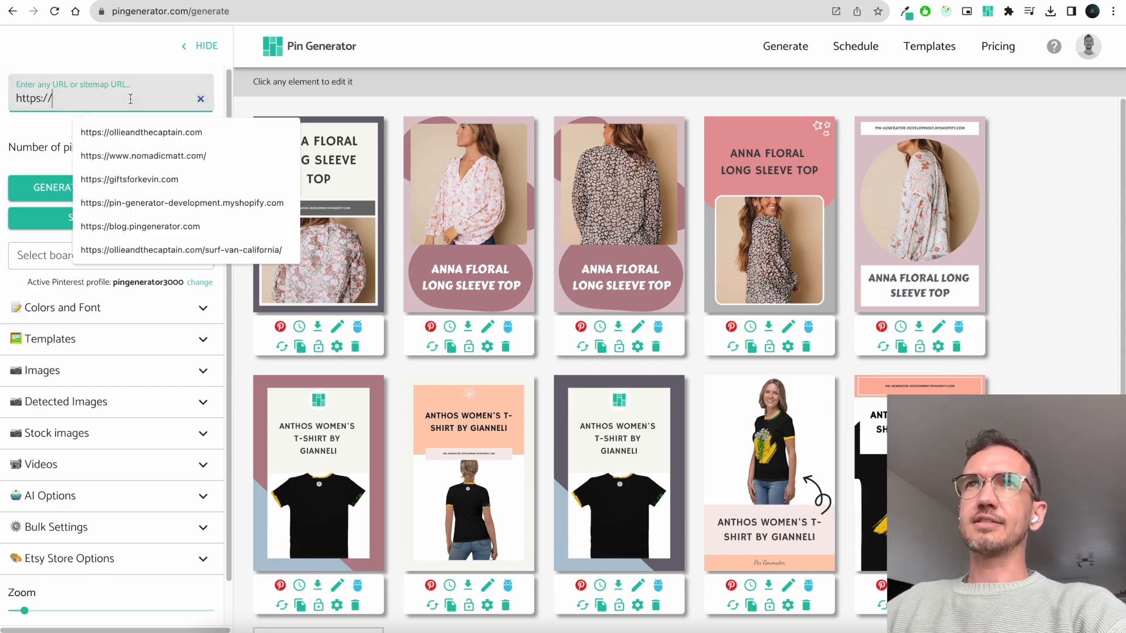
drag(130, 98, 15, 91)
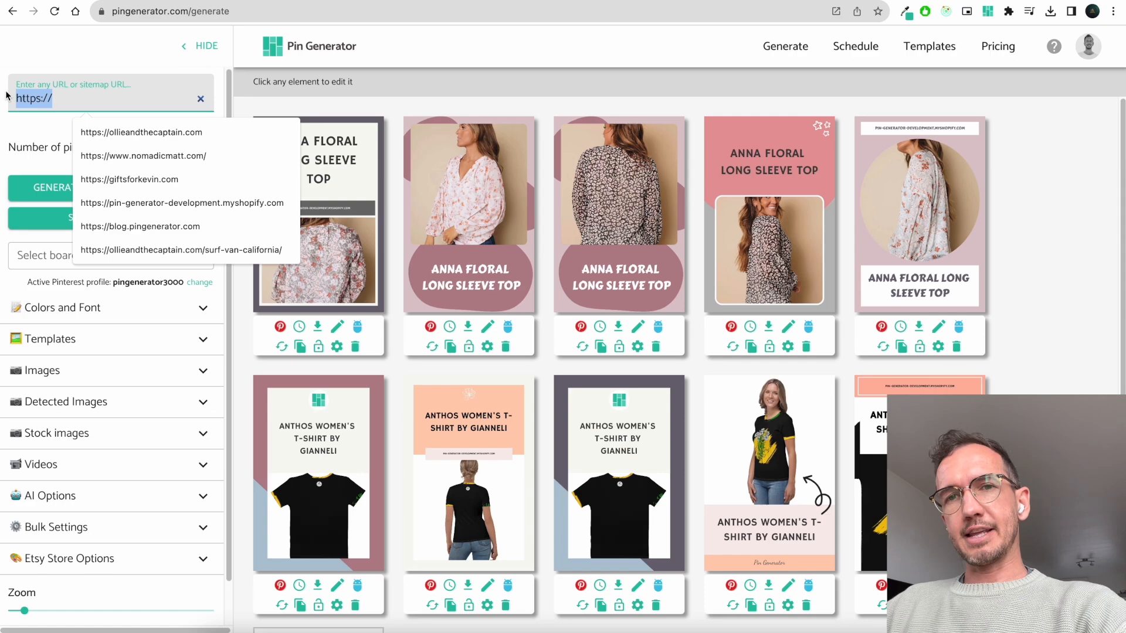
click(1090, 292)
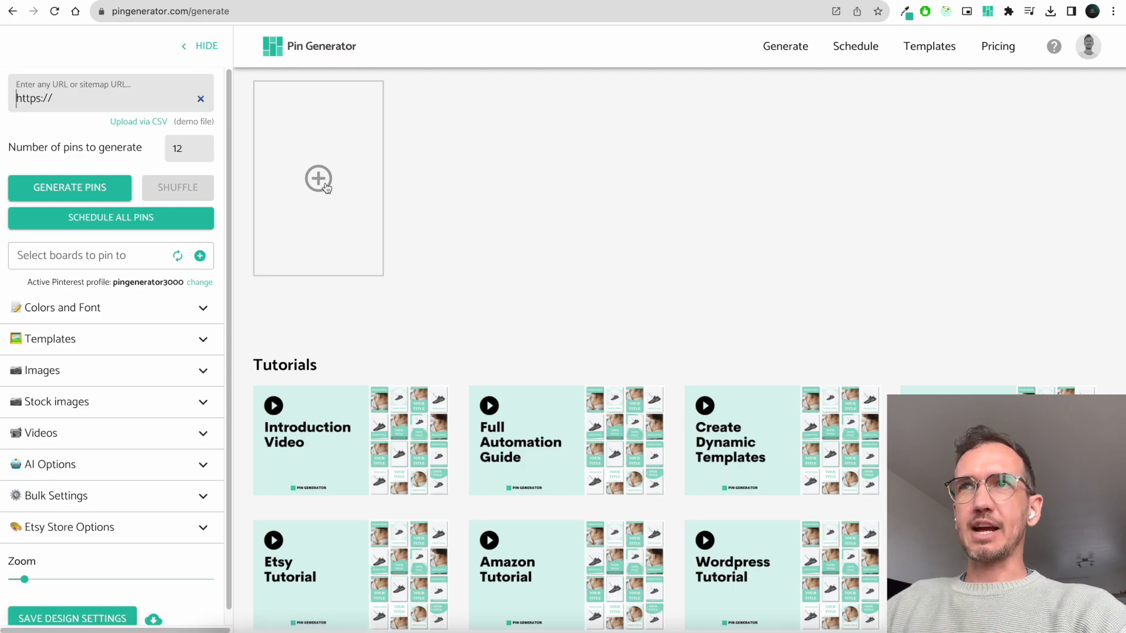
Add five blank pins to the empty Generate page
click(321, 174)
click(462, 210)
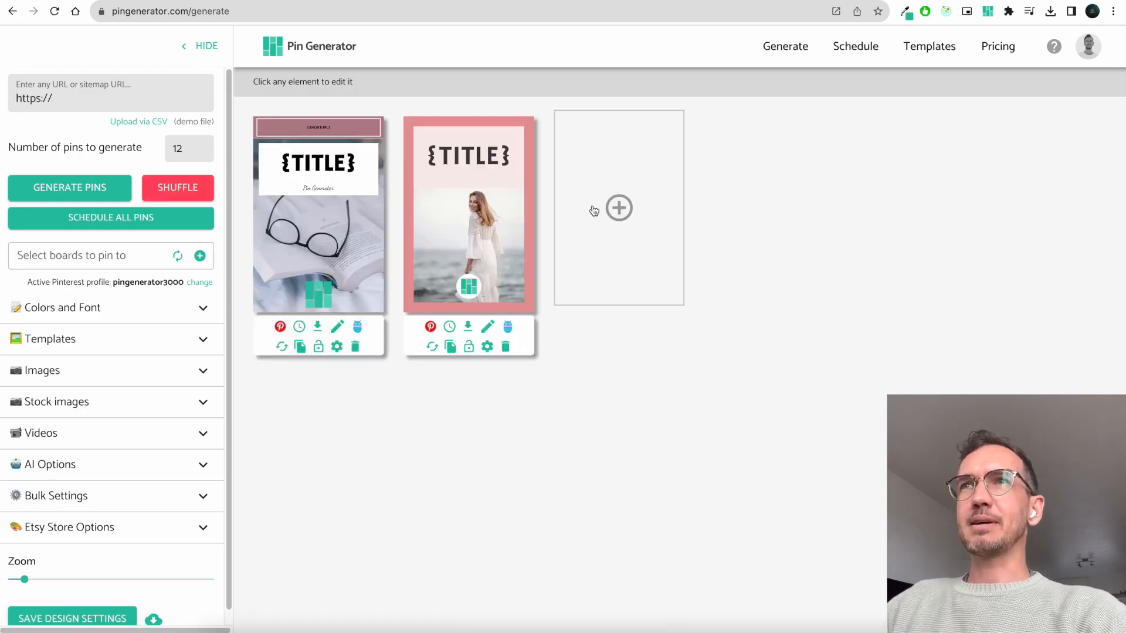
click(645, 208)
click(732, 210)
click(925, 211)
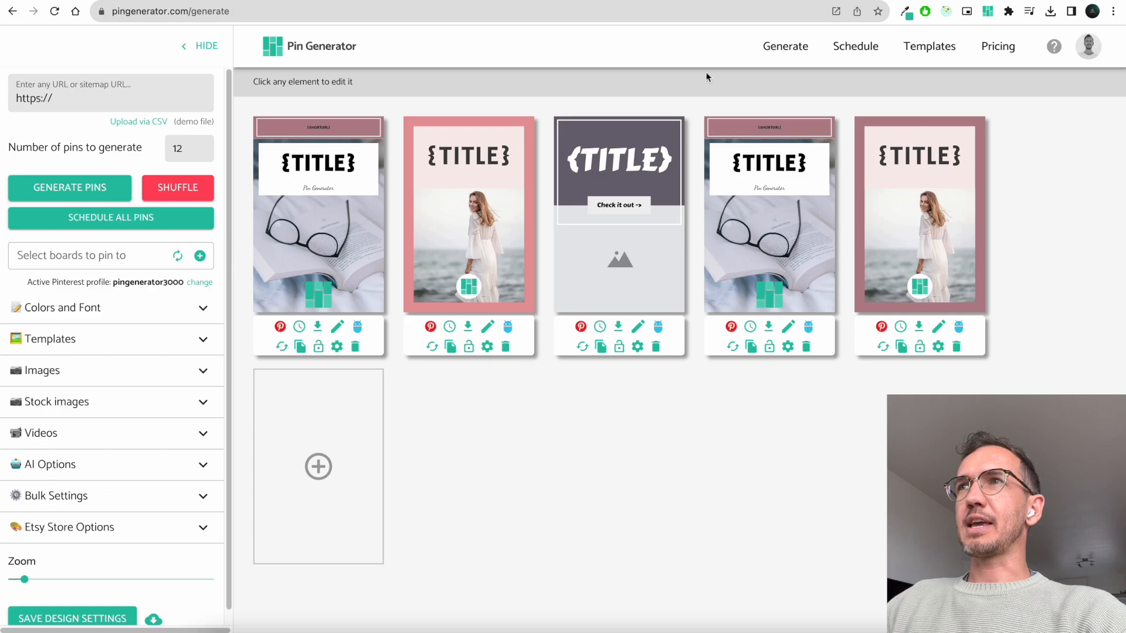
Set the first blank pin's title to Test and save the pin details
click(338, 326)
click(419, 170)
text(Test)
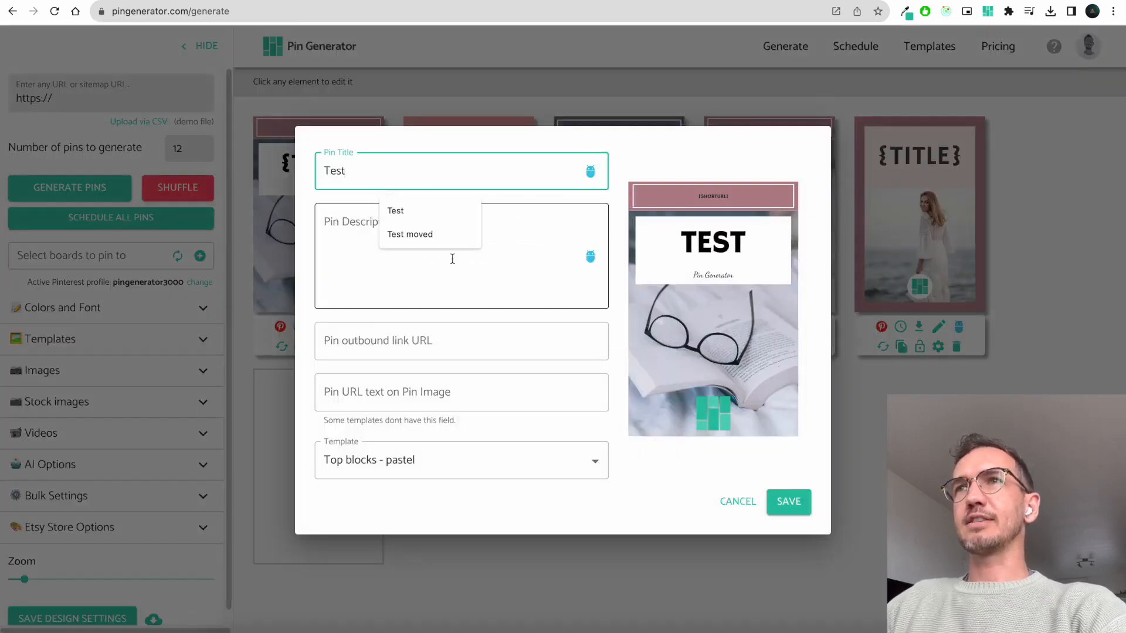
click(437, 251)
click(789, 502)
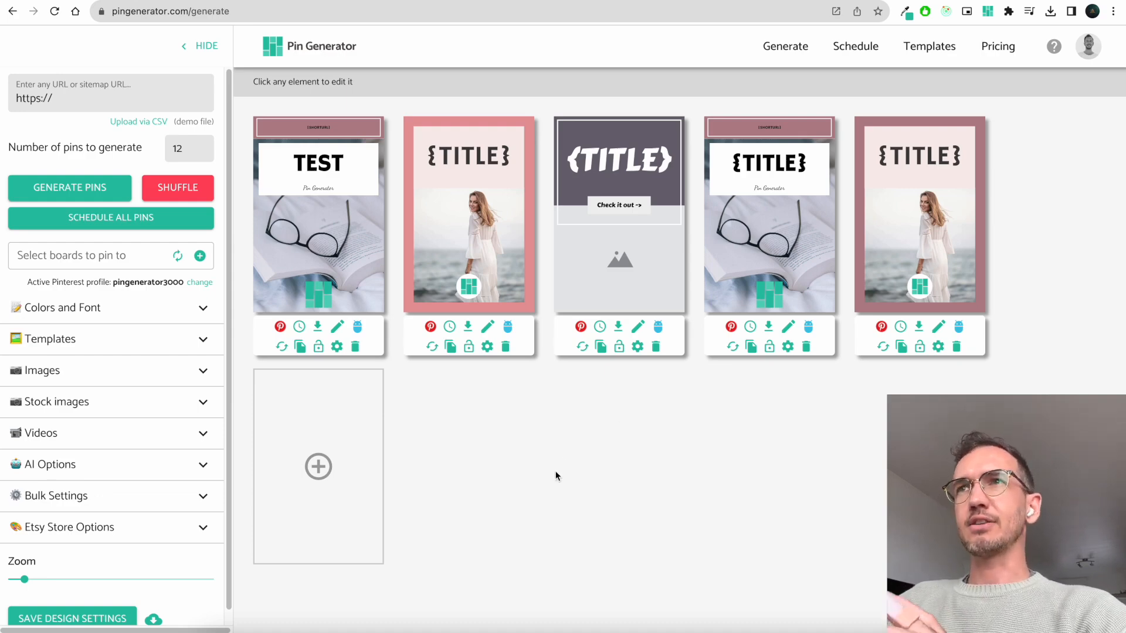
click(94, 105)
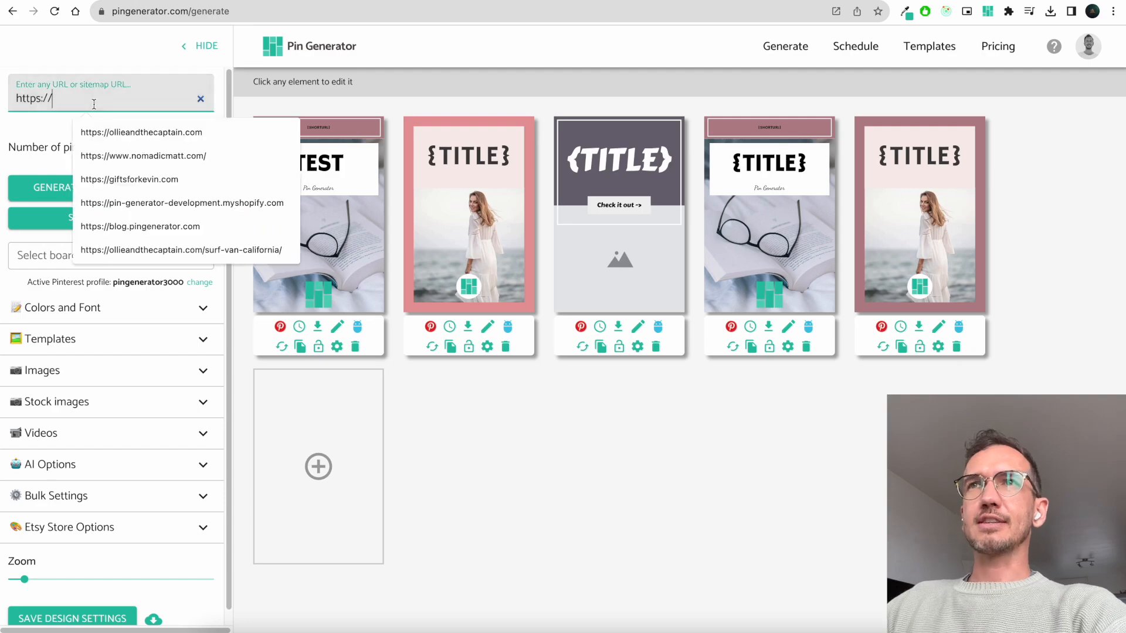
click(88, 154)
click(88, 189)
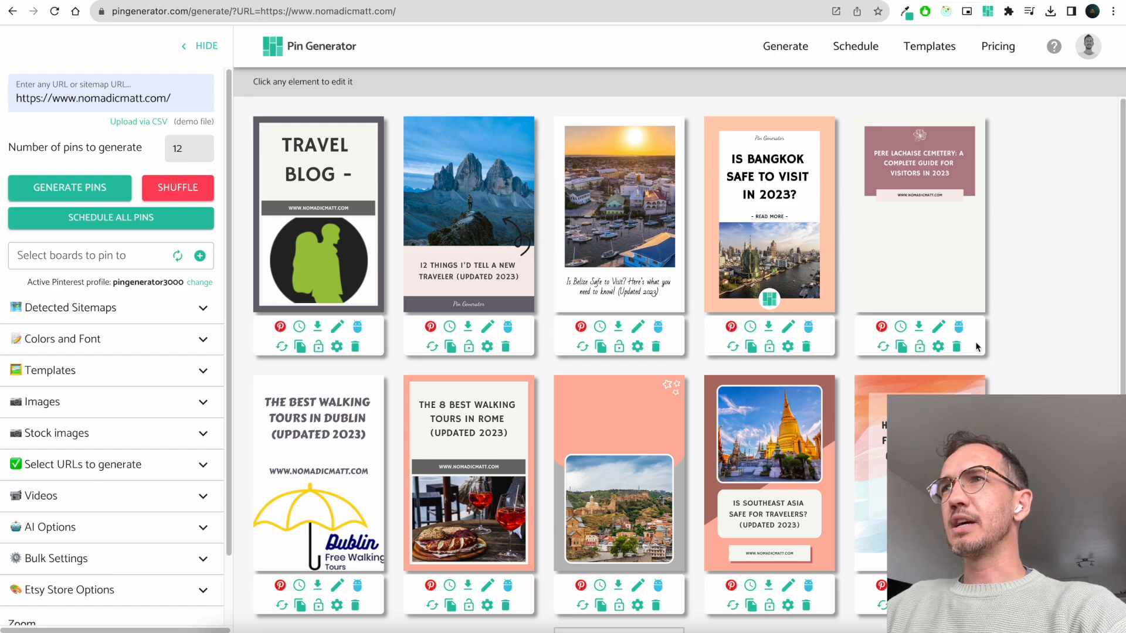
scroll(976, 347, down, 3)
scroll(976, 347, up, 3)
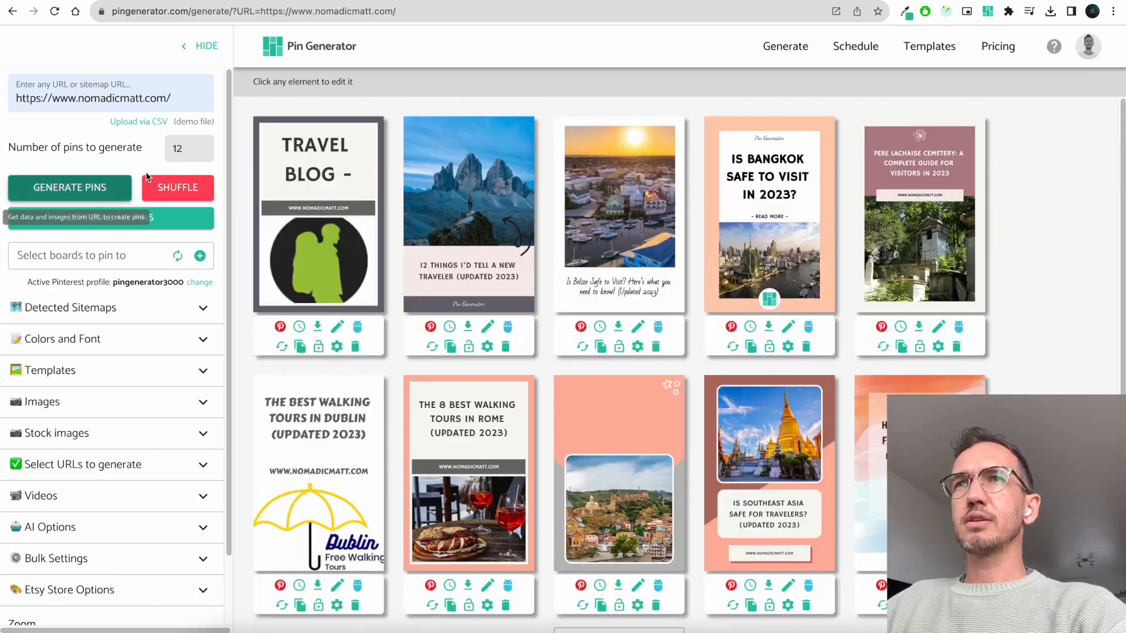
Shuffle the designs of all generated pins three times
click(170, 187)
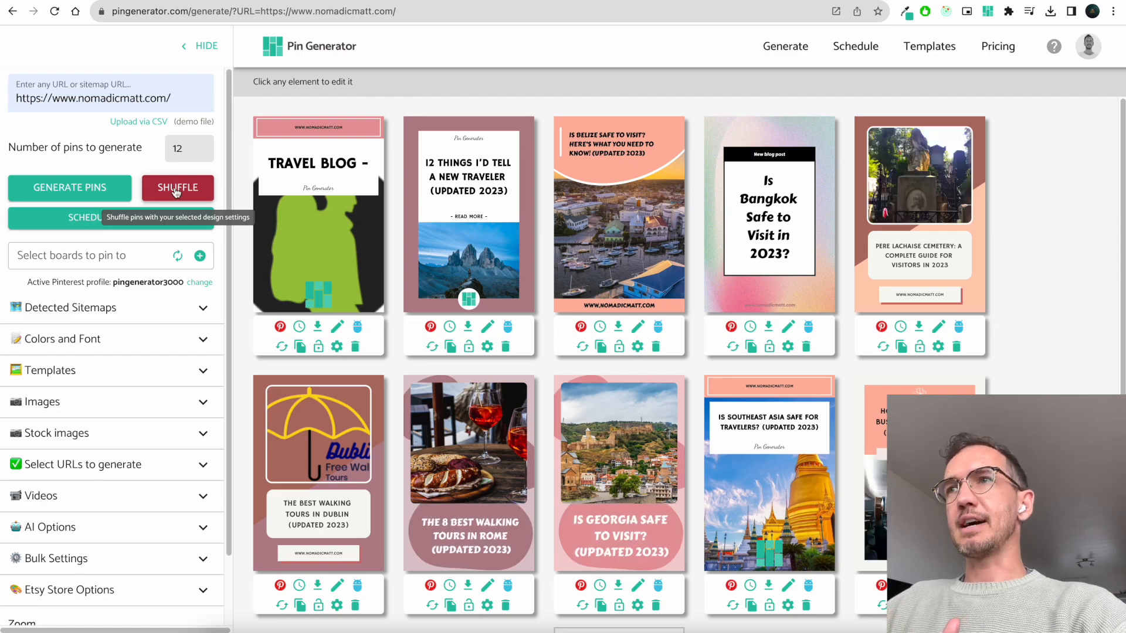
click(175, 193)
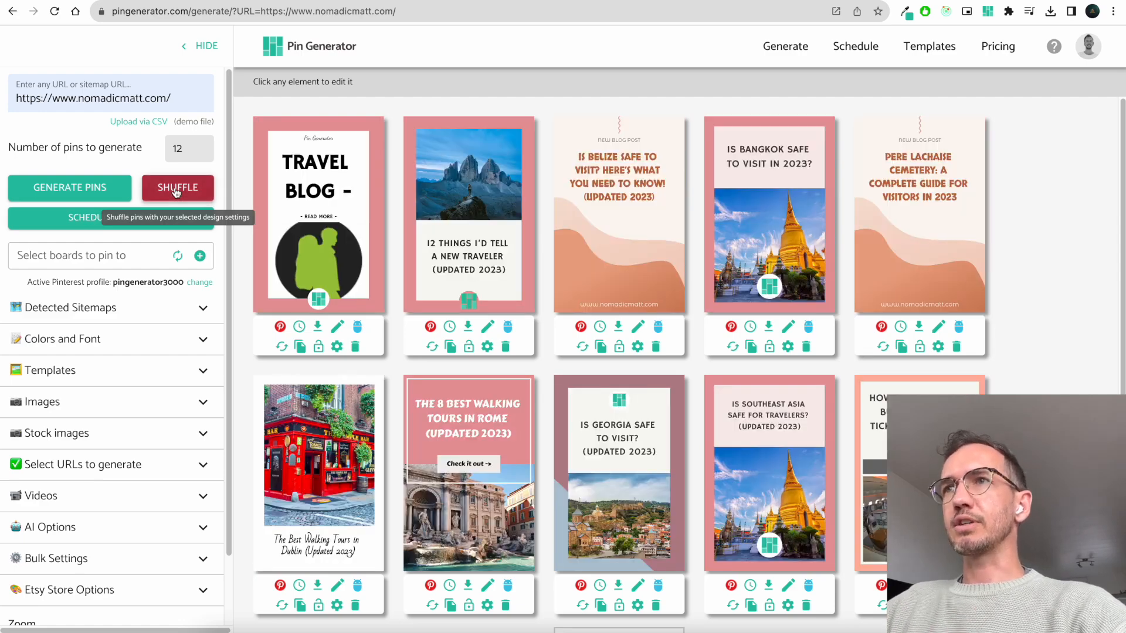
click(175, 193)
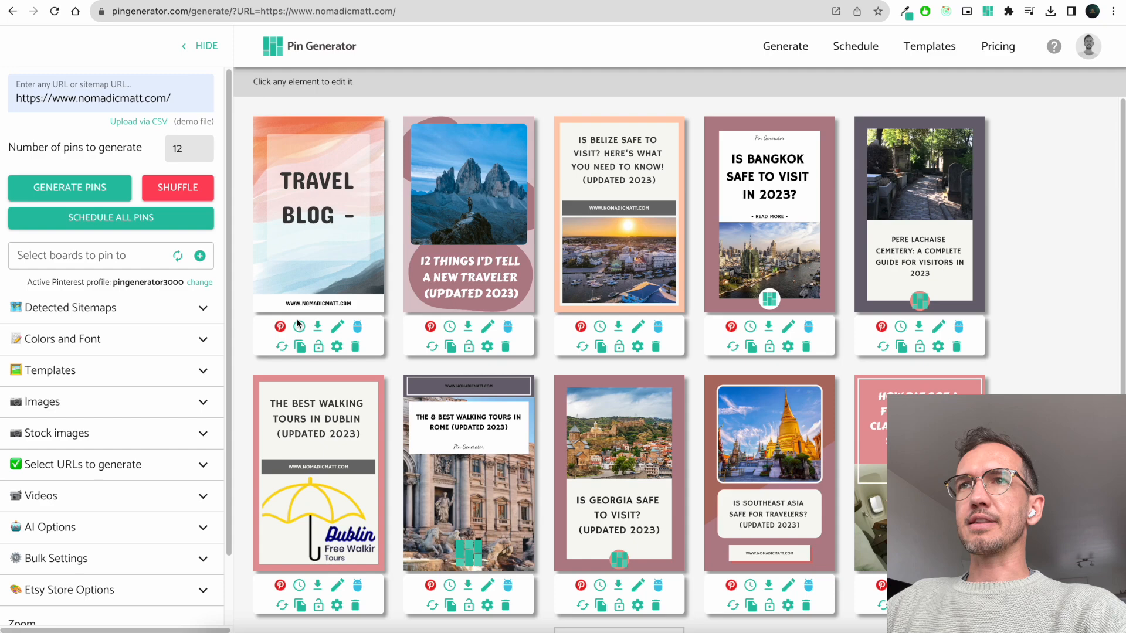
Lock the designs of the Travel Blog and 12 Things pins, and shuffle the remaining pins twice
click(319, 347)
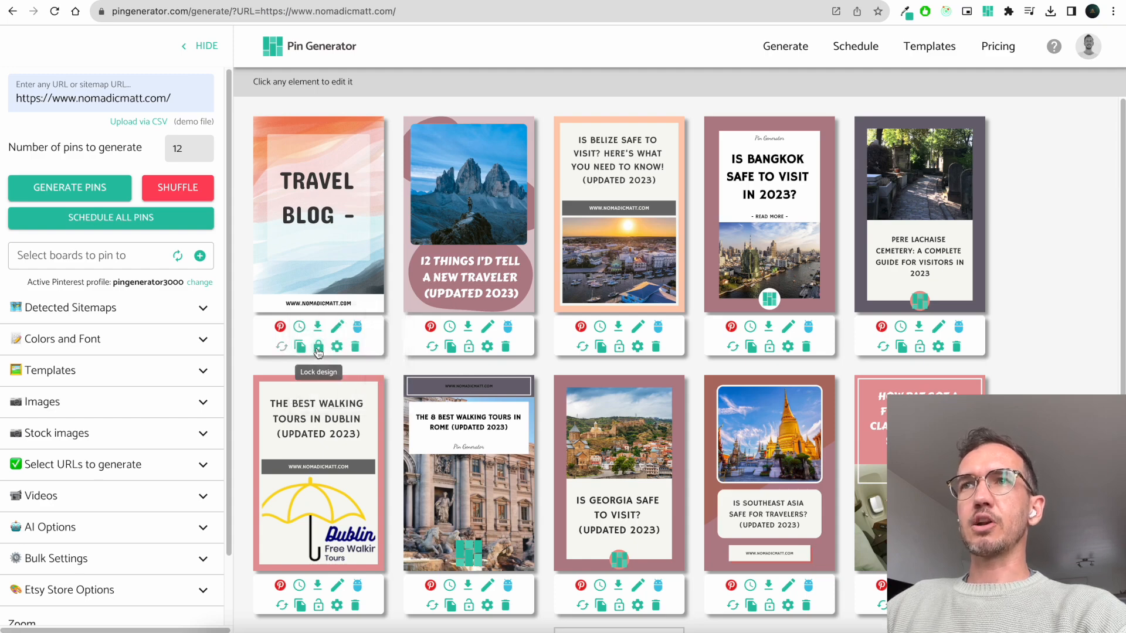
click(469, 347)
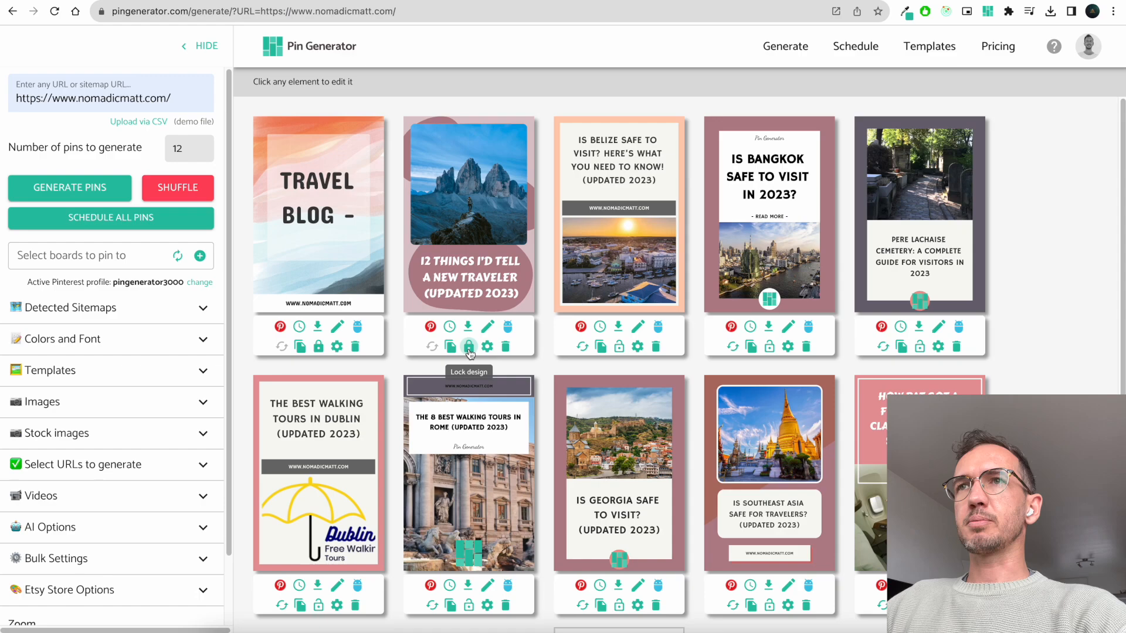
click(153, 187)
click(153, 186)
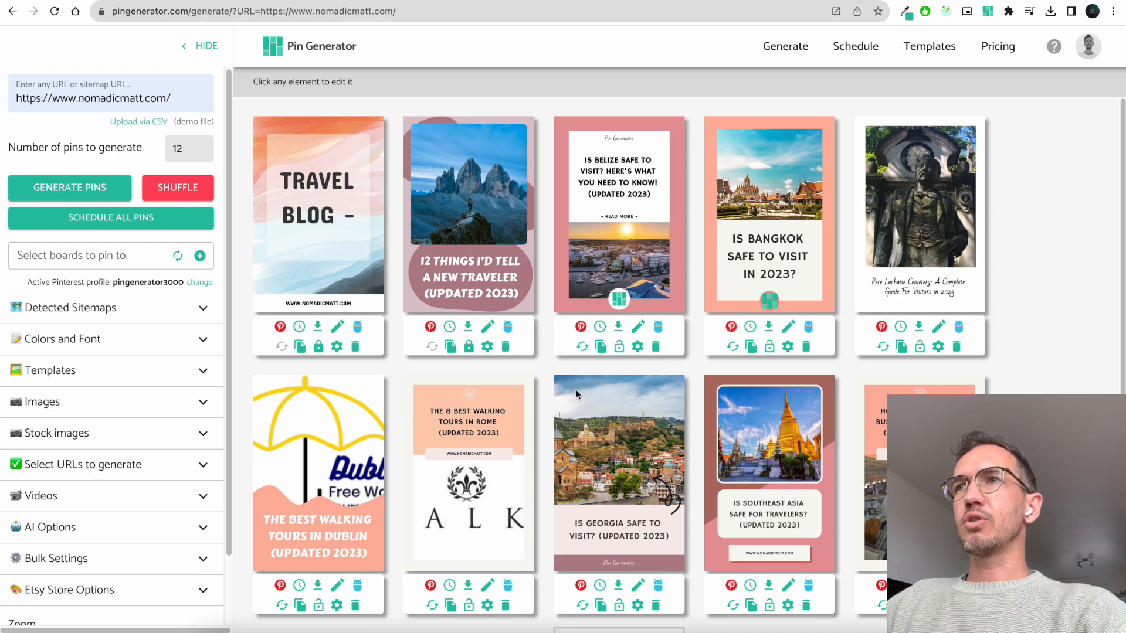
Shuffle only the design of the Is Belize Safe to Visit pin three times
click(581, 350)
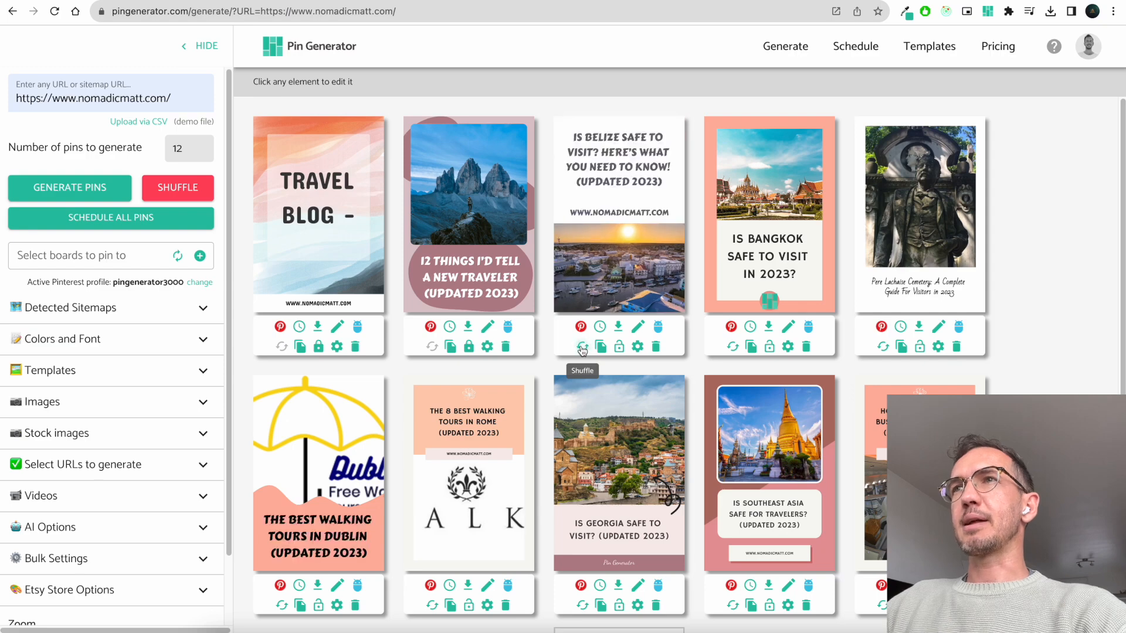
click(583, 349)
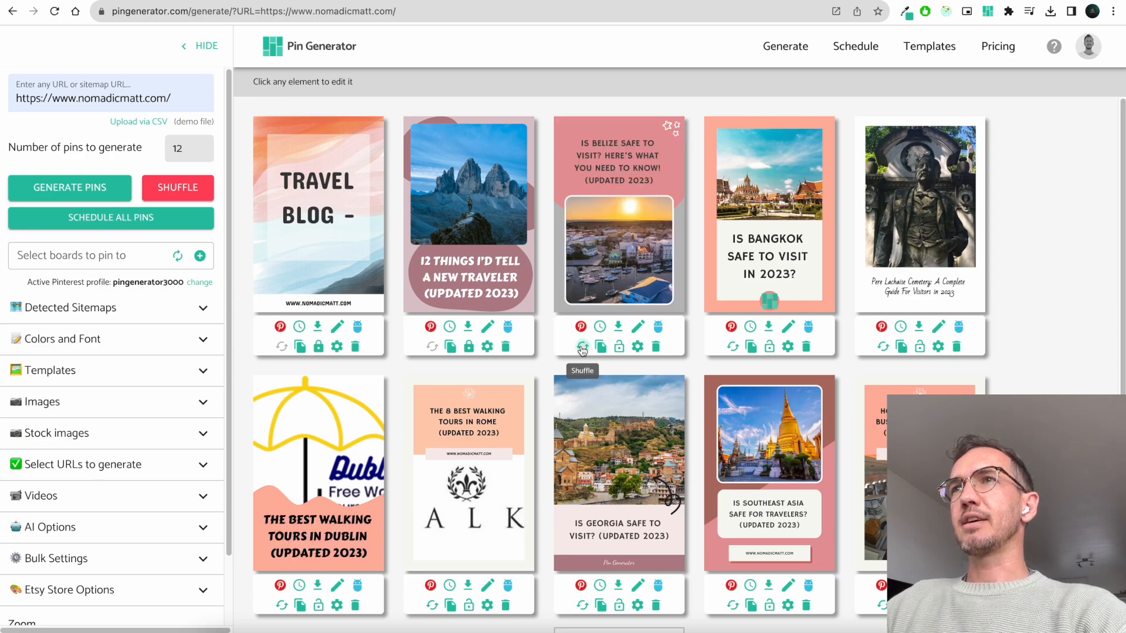
click(582, 350)
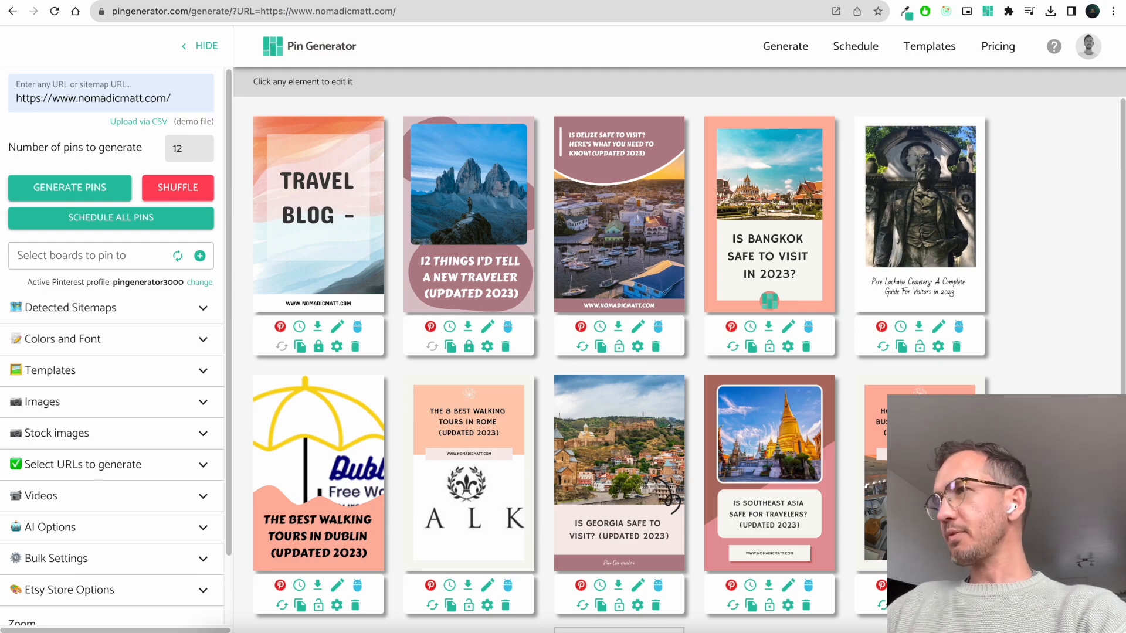
Examine the editing options for individual pin elements: the 12 Things title and image, the Belize pin's shape and the Rome pin's image
click(451, 261)
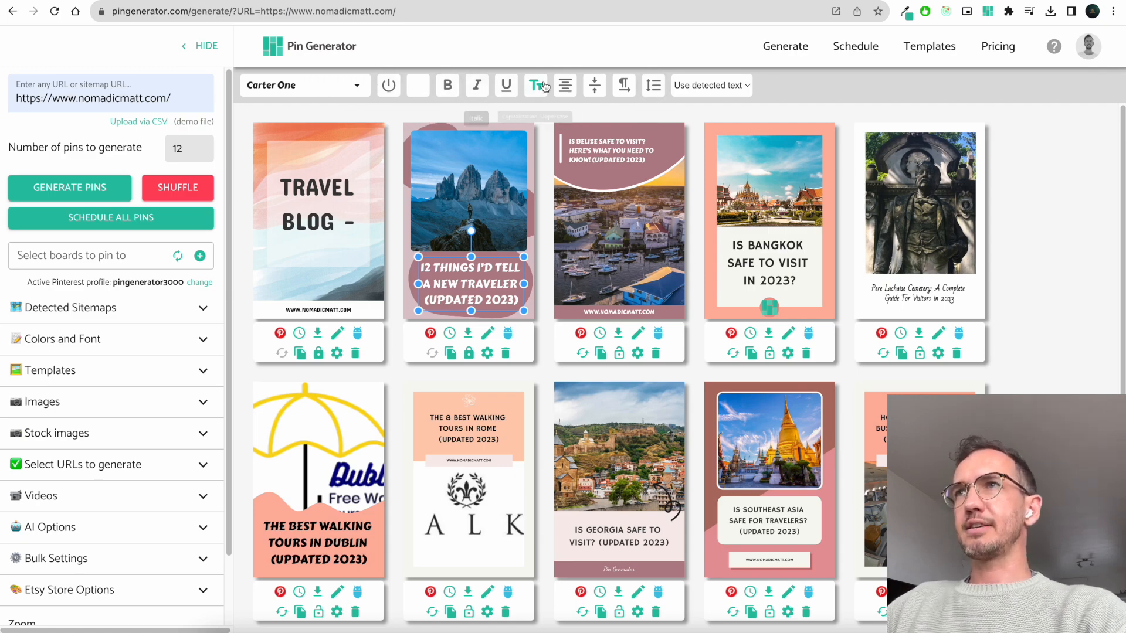
click(492, 174)
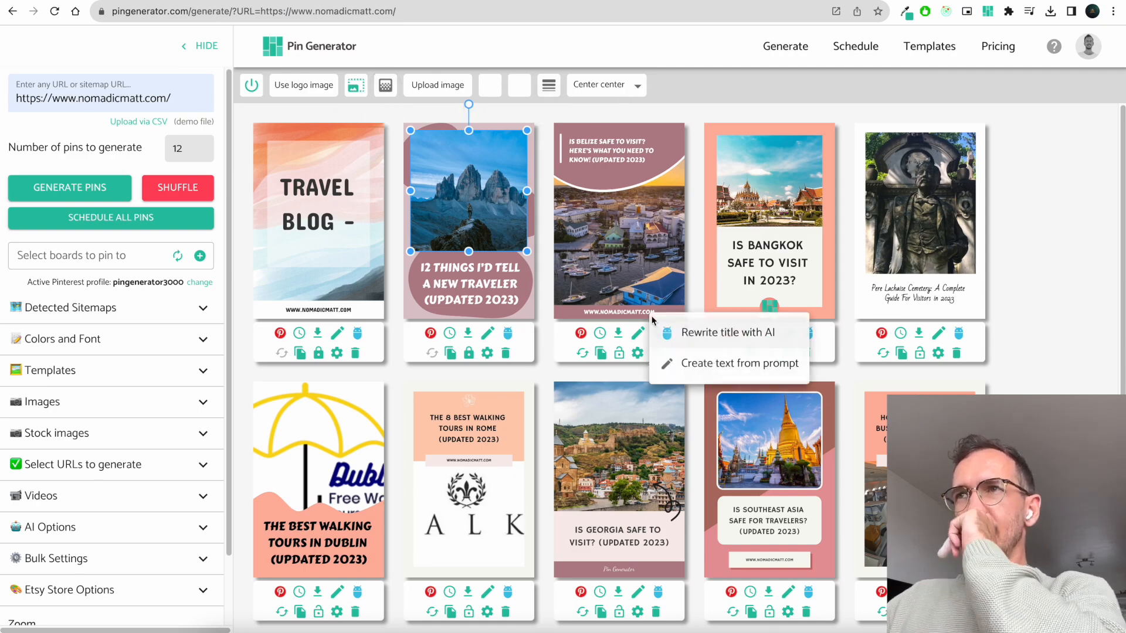
click(674, 136)
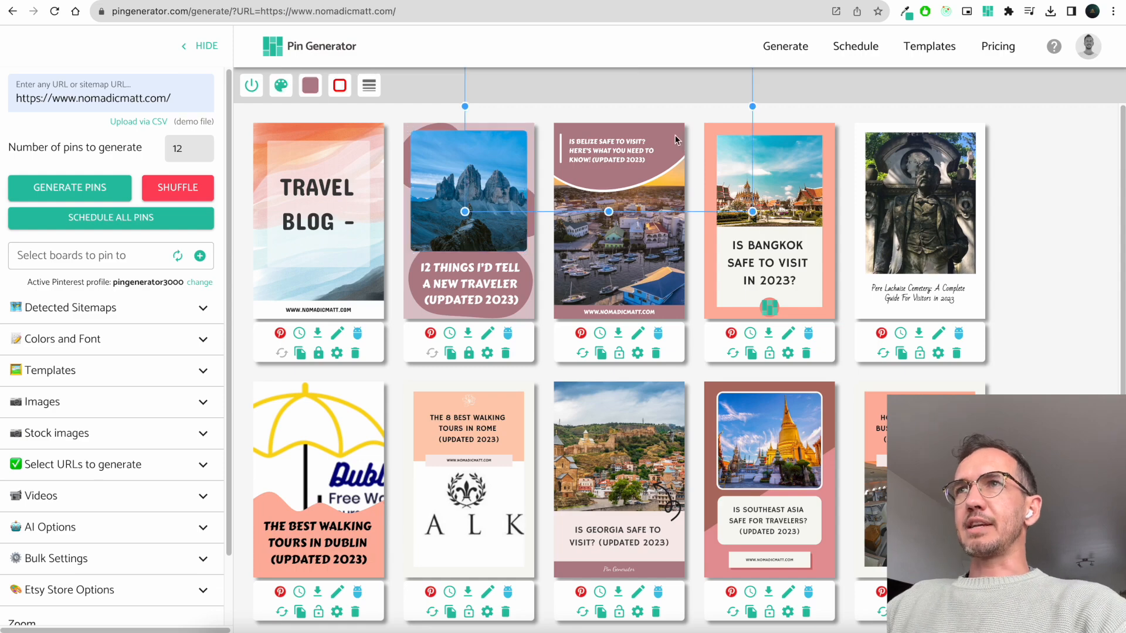
click(840, 305)
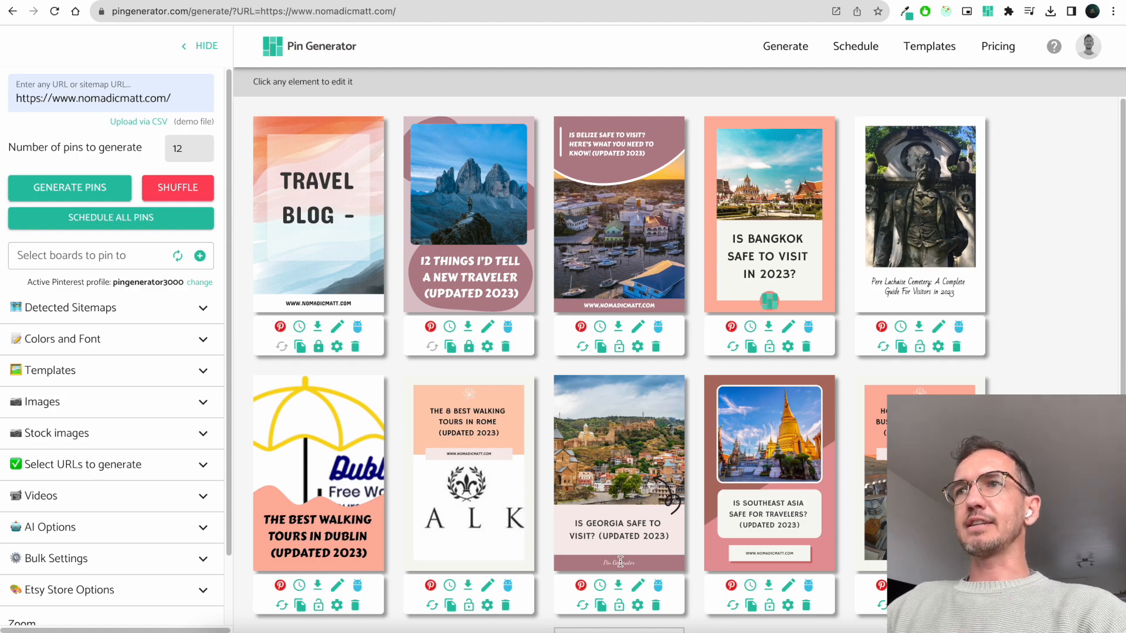
click(476, 544)
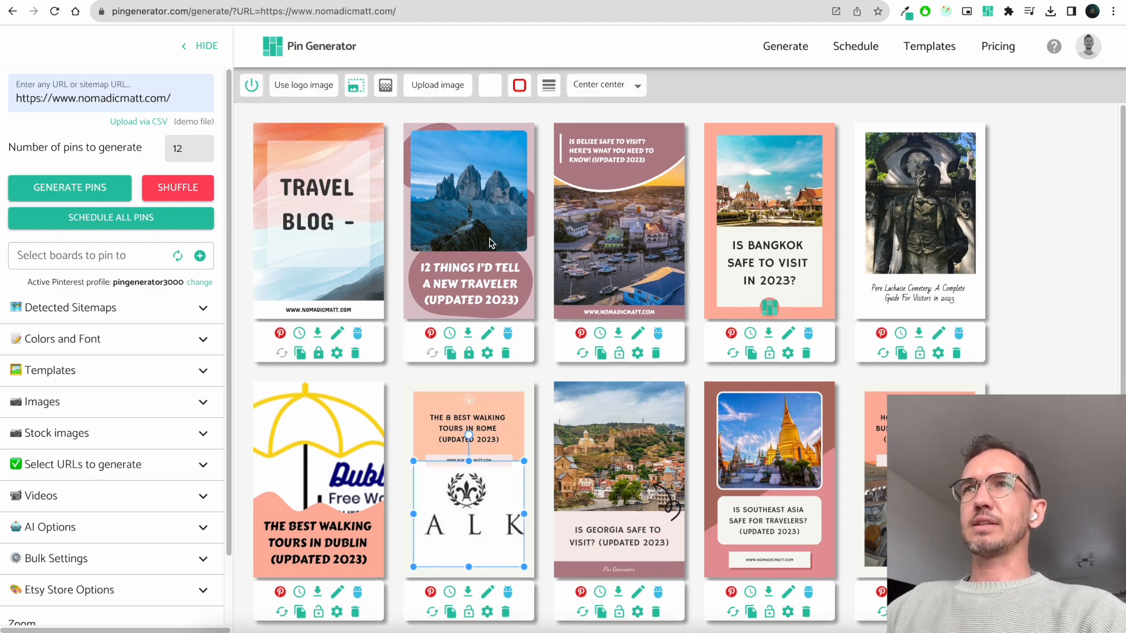
click(548, 147)
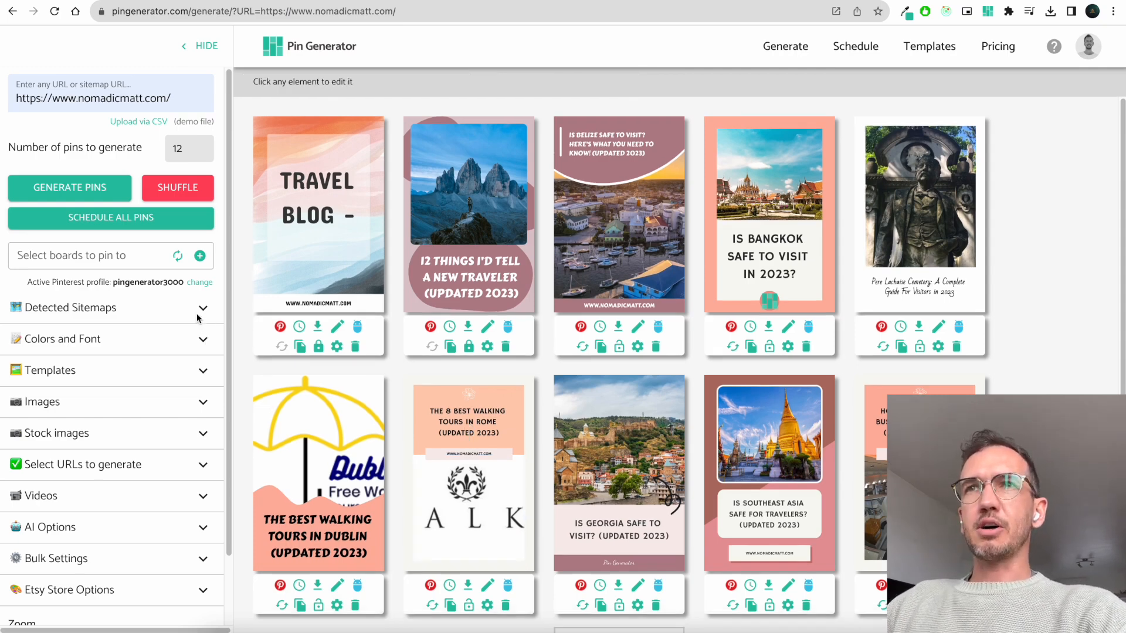
Change the pins' color palette to the pastel purple, pink and light blue set
click(202, 339)
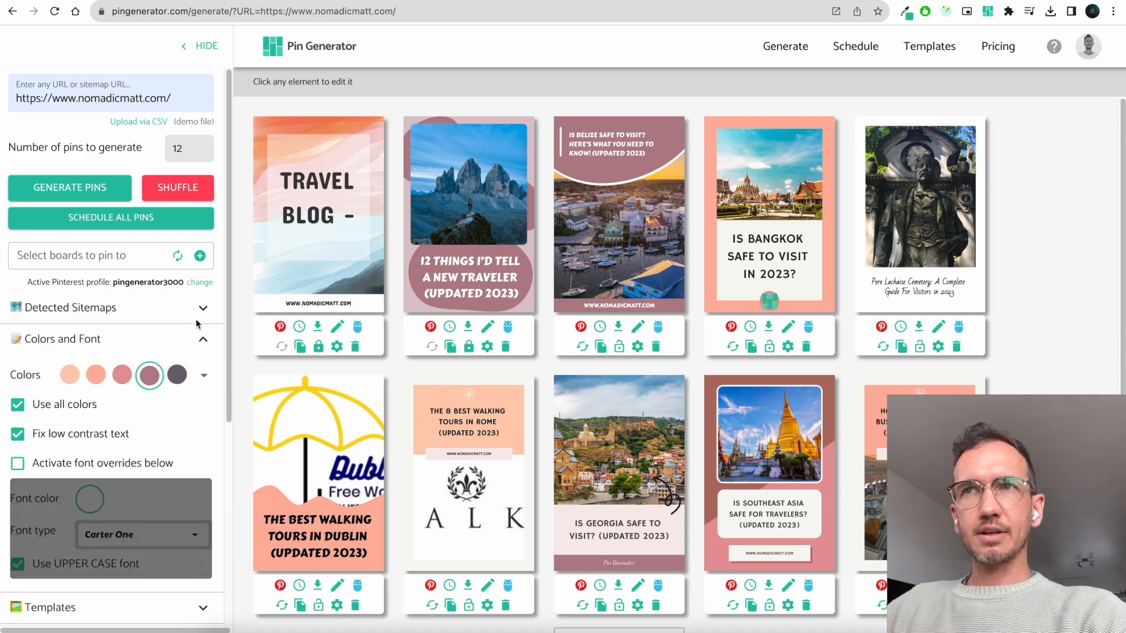
click(208, 374)
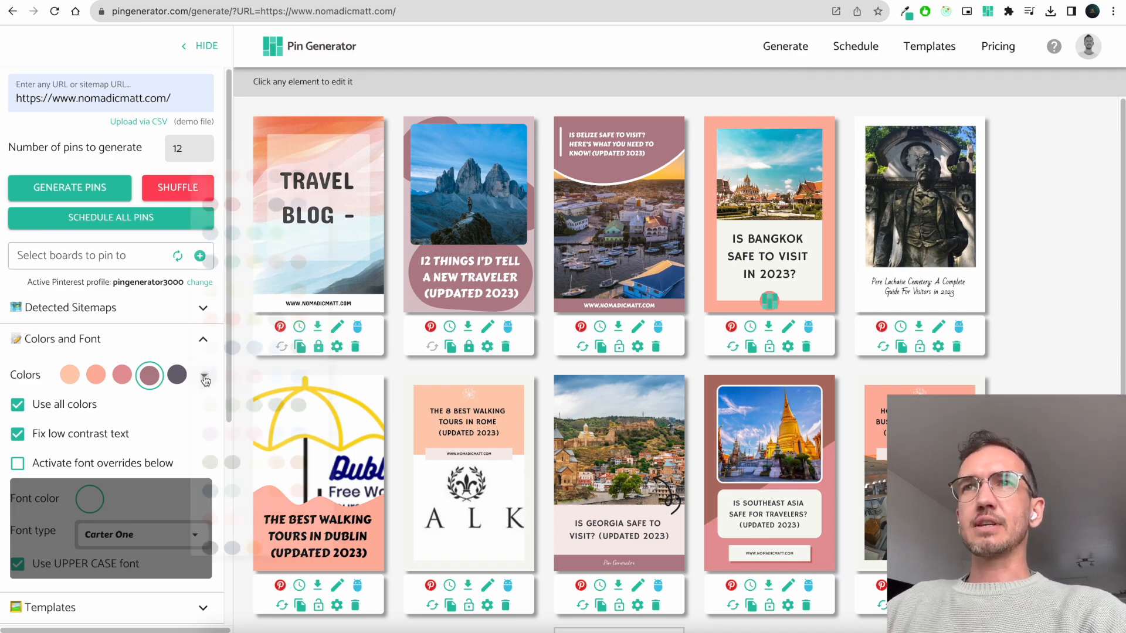
scroll(293, 301, down, 2)
scroll(294, 343, up, 2)
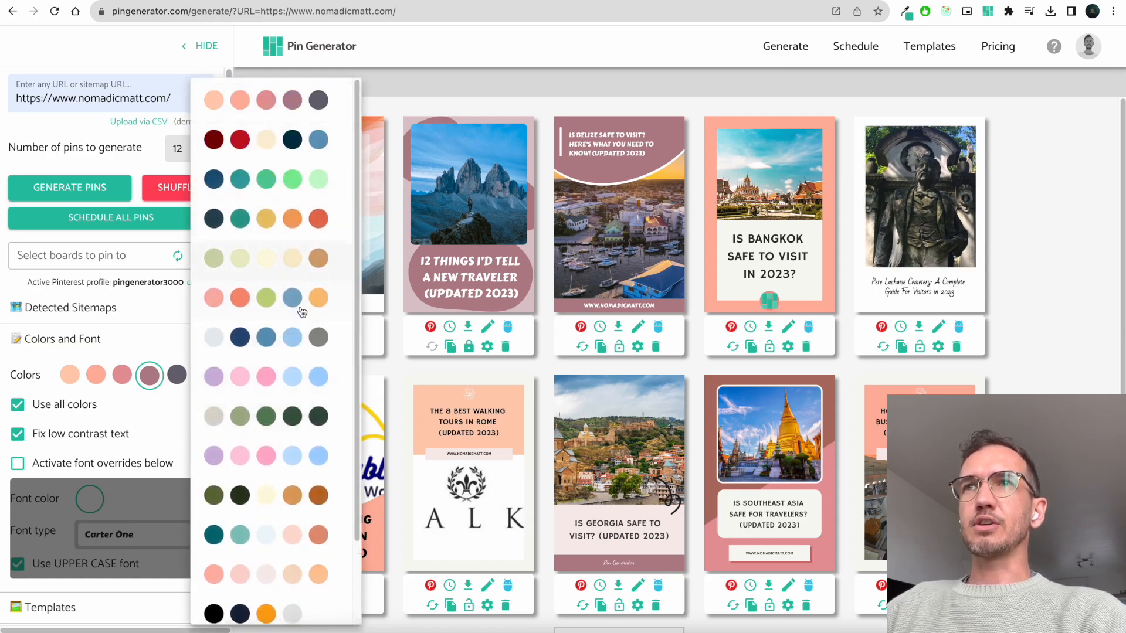
click(298, 389)
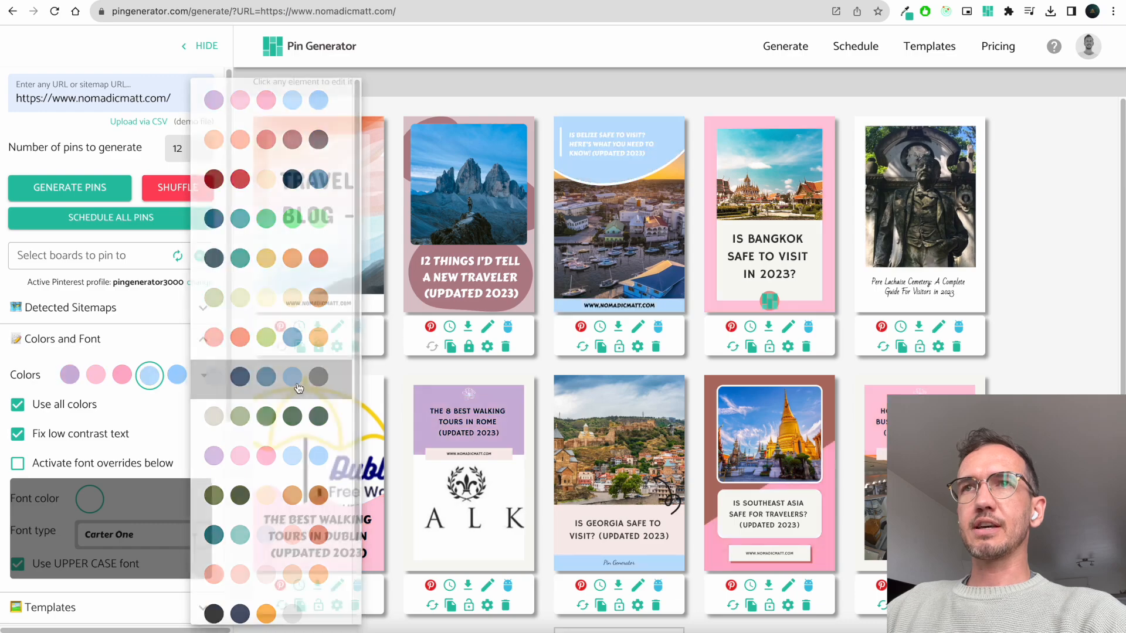
Change the fifth color of the pastel palette from light blue to a medium green
click(177, 375)
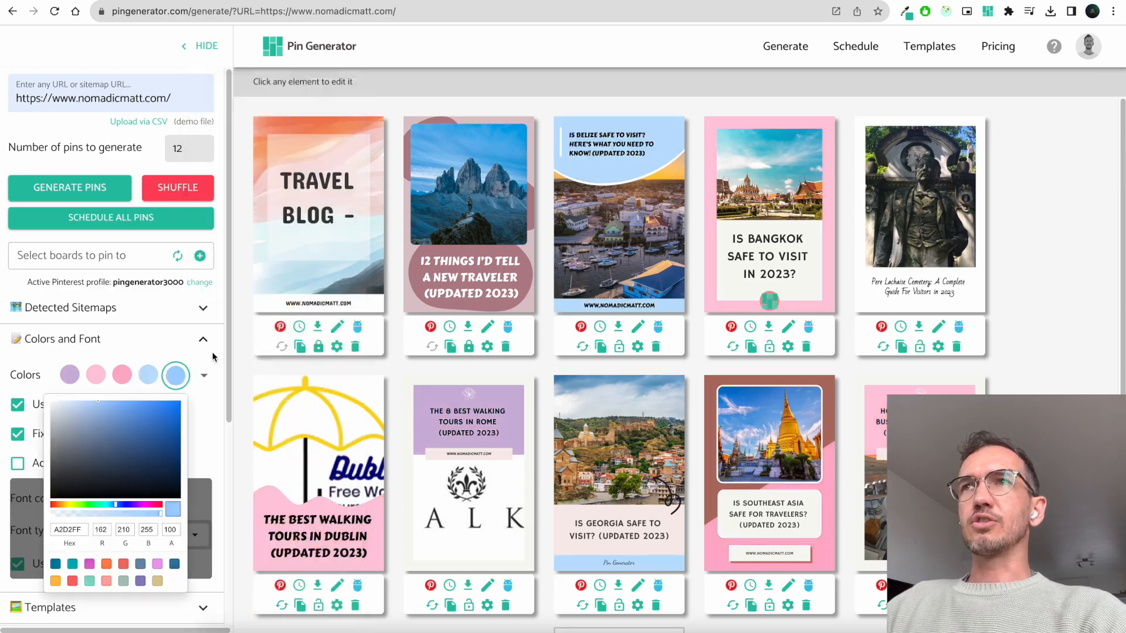
scroll(125, 510, down, 1)
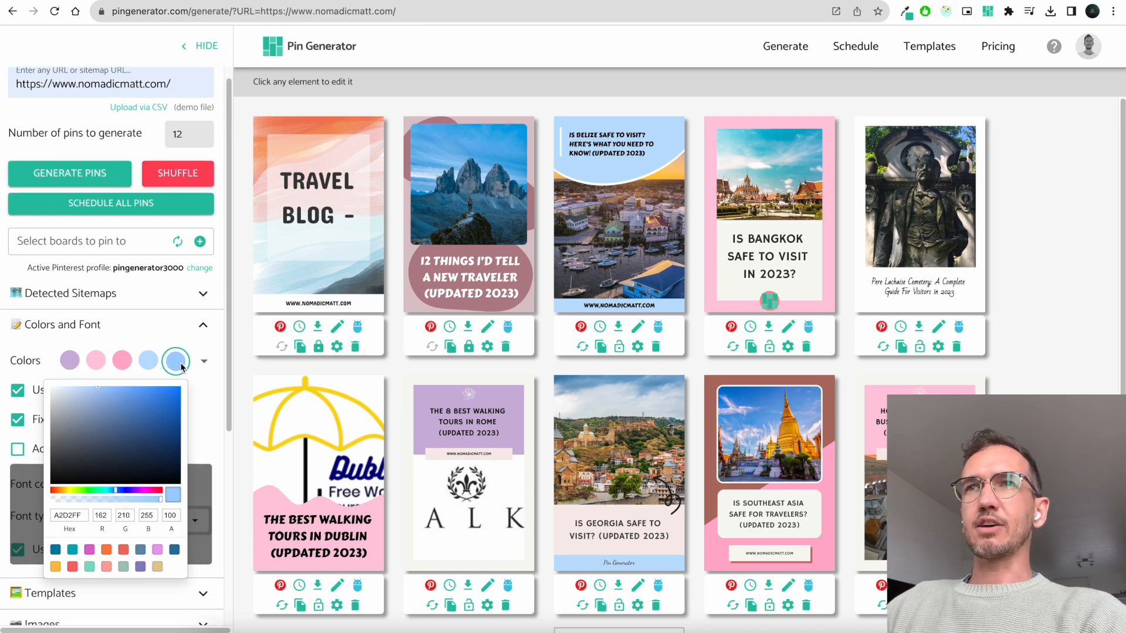
drag(114, 494, 98, 491)
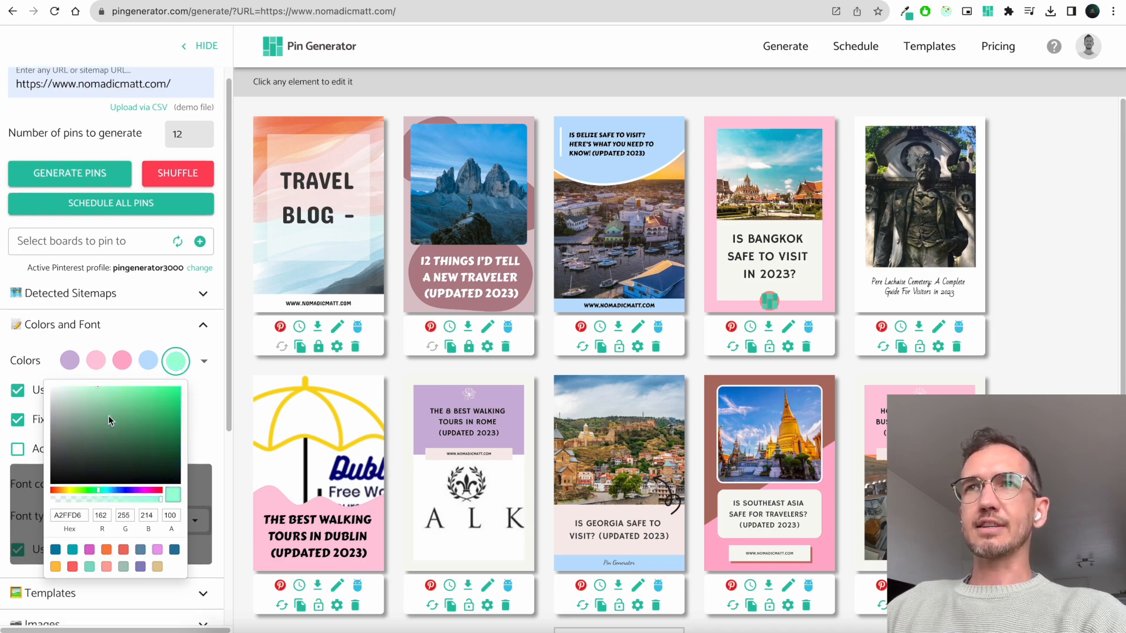
drag(131, 414, 136, 411)
click(209, 378)
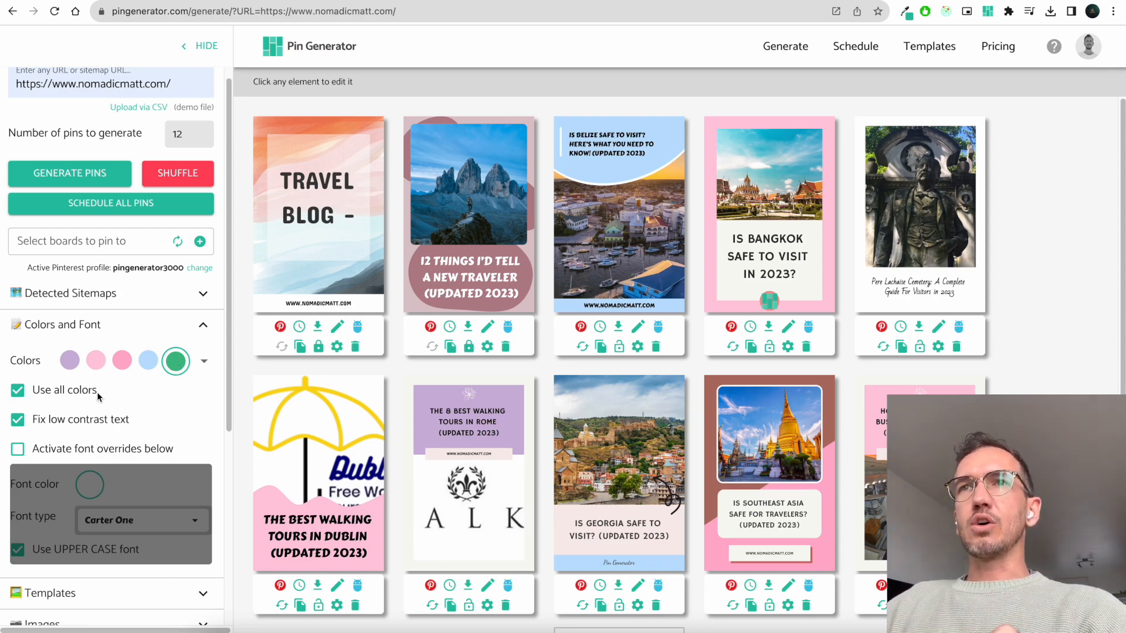
Turn off Use all colors, and apply the palette's light blue and the stronger pink in turn as the pins' single color
click(68, 394)
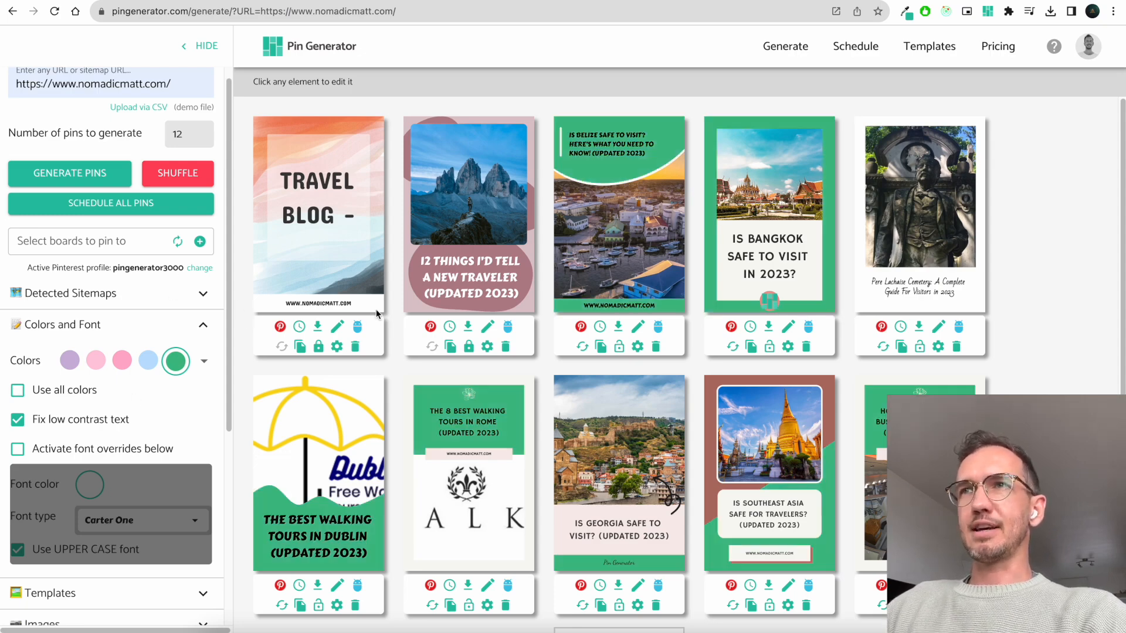
click(149, 360)
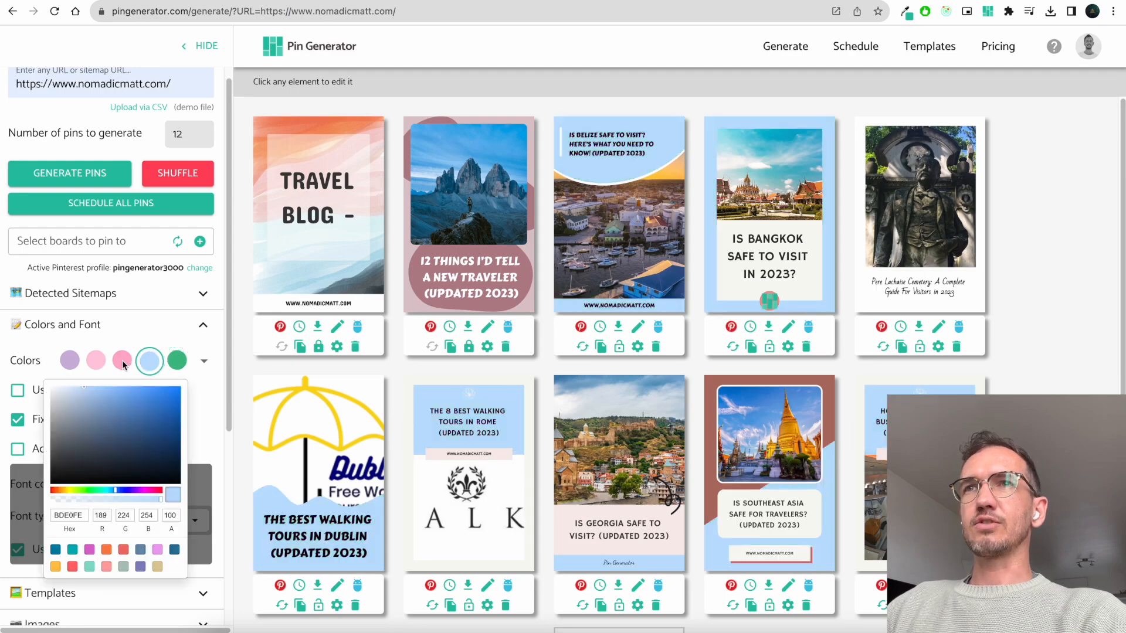
click(122, 360)
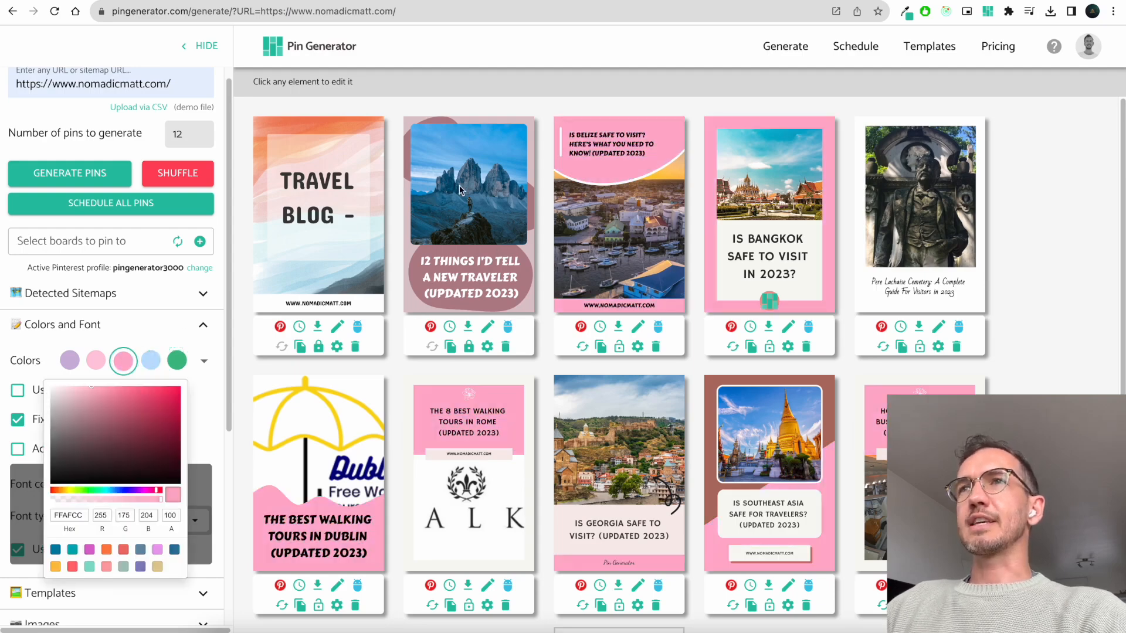
Unlock the designs of the 12 Things and Travel Blog pins
click(471, 358)
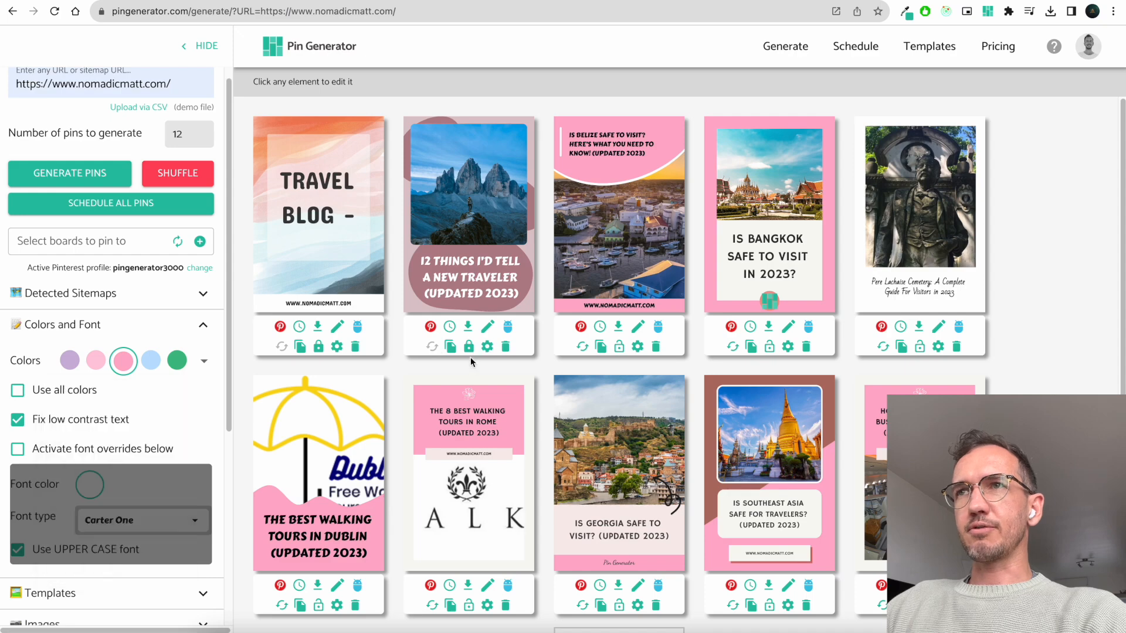
click(469, 348)
click(320, 348)
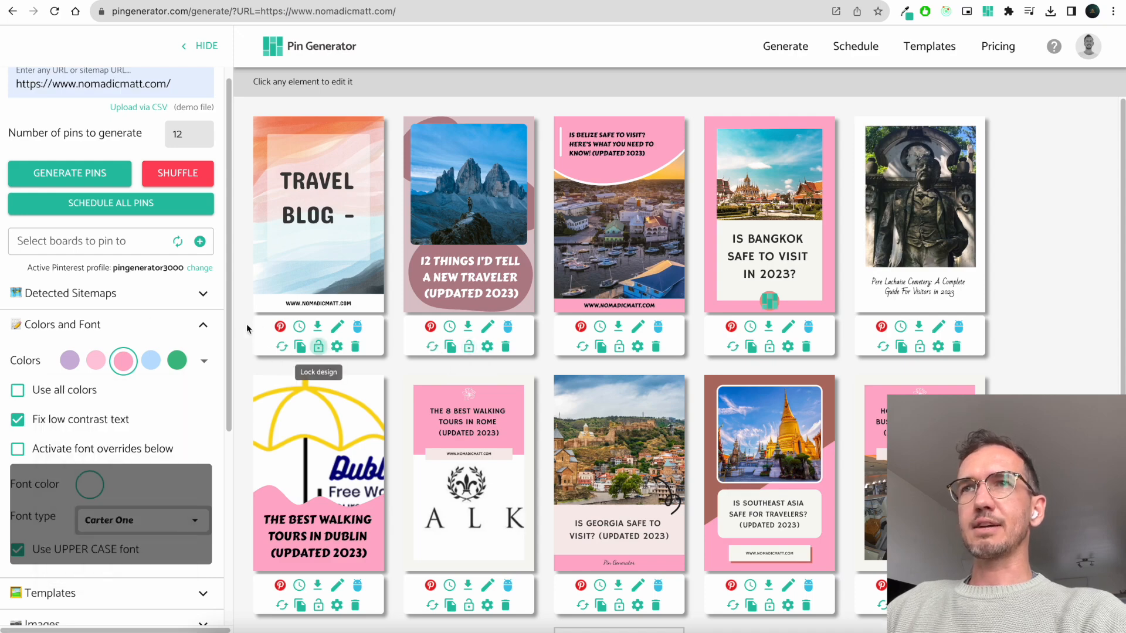
Try the peach-to-plum palette and the salmon, green and blue palette on the pins, and return to the peach-to-plum one
click(204, 368)
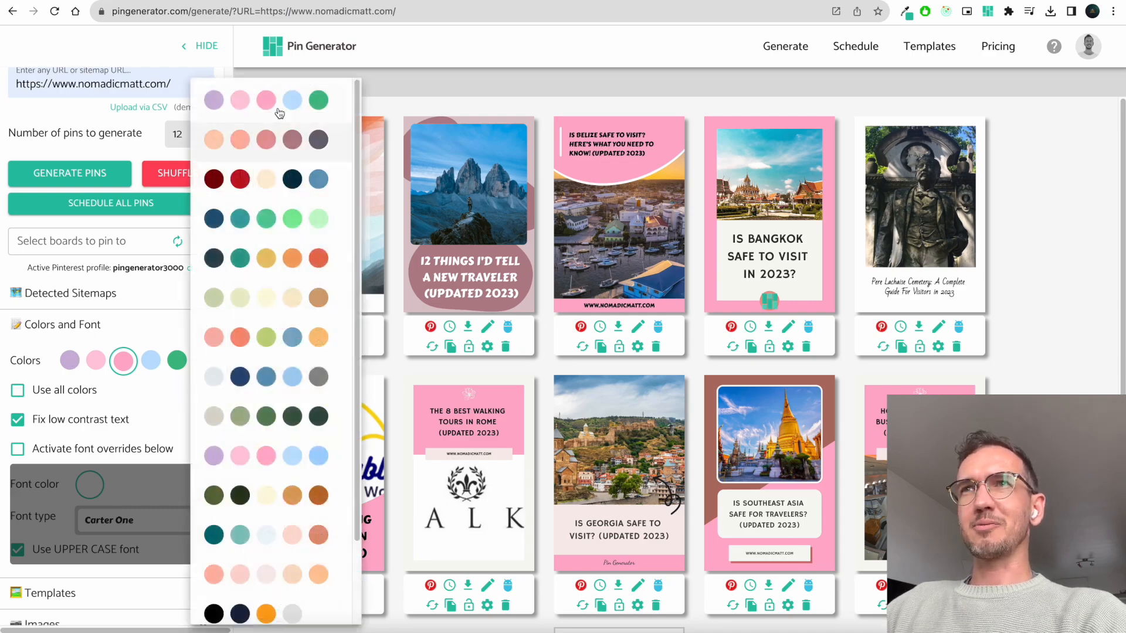
click(300, 150)
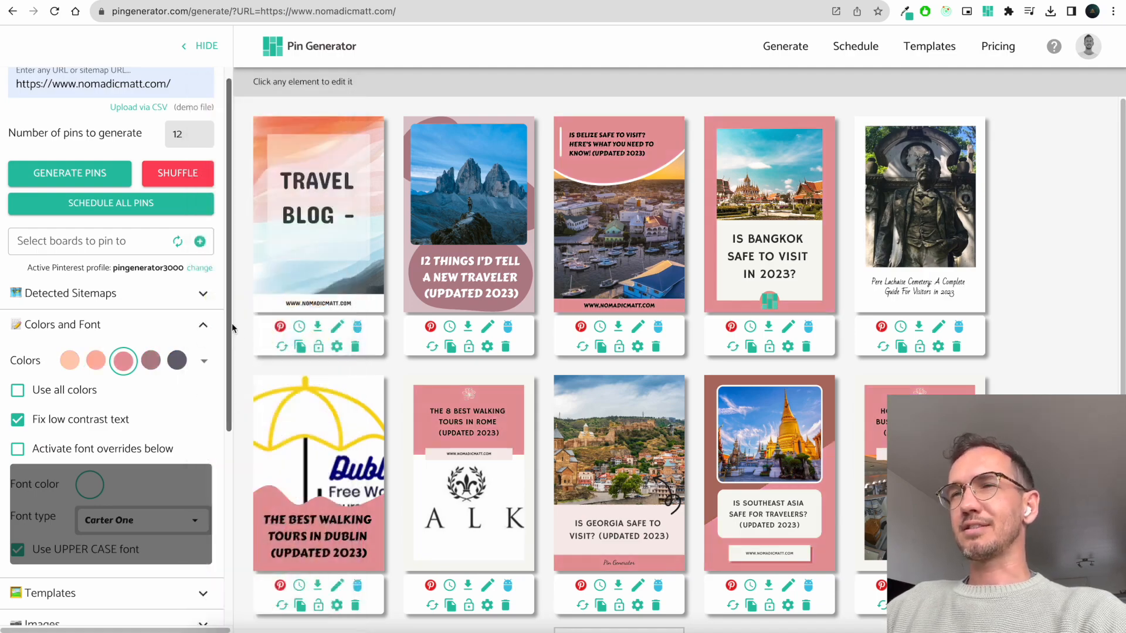
click(204, 361)
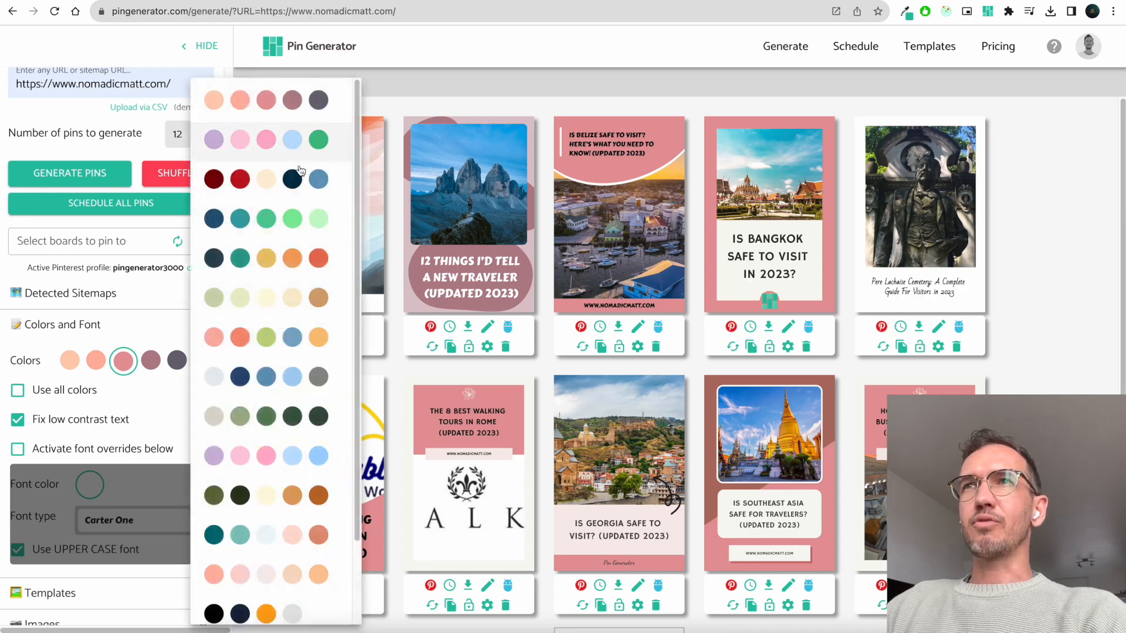
click(296, 337)
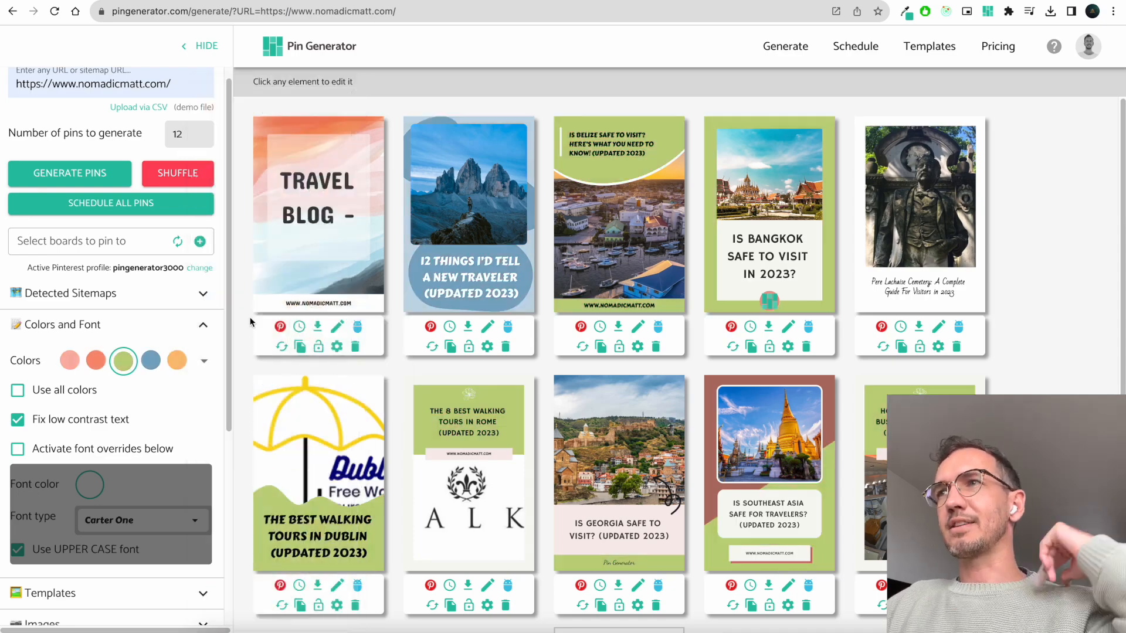
click(205, 360)
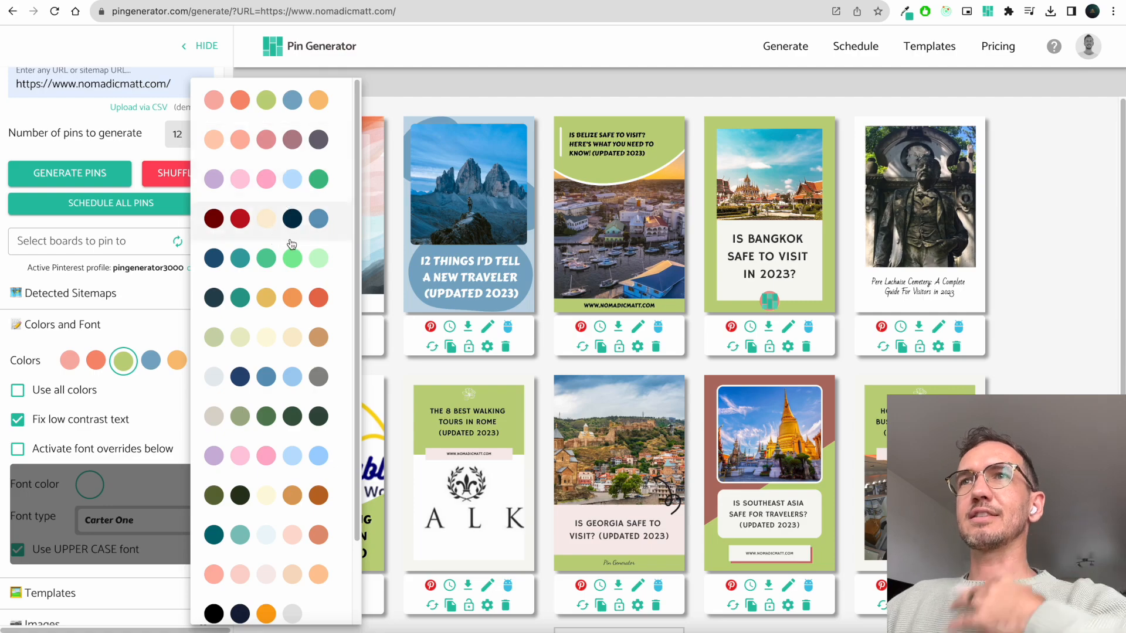
click(280, 139)
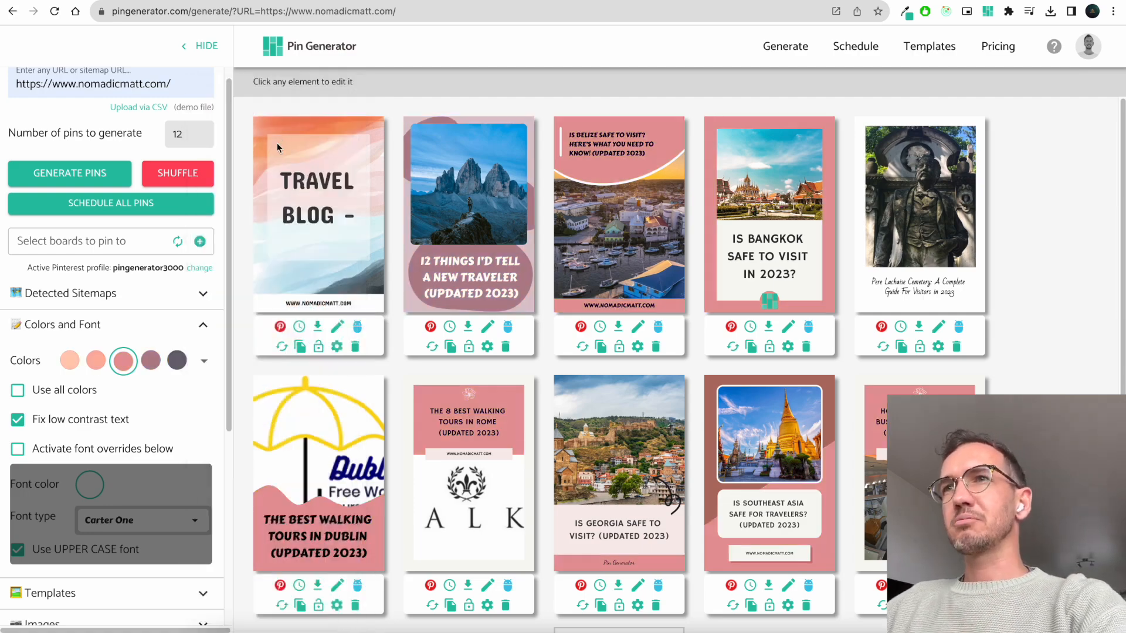
Turn on Use all colors, turn off Fix low contrast text, and shuffle all pins
click(65, 392)
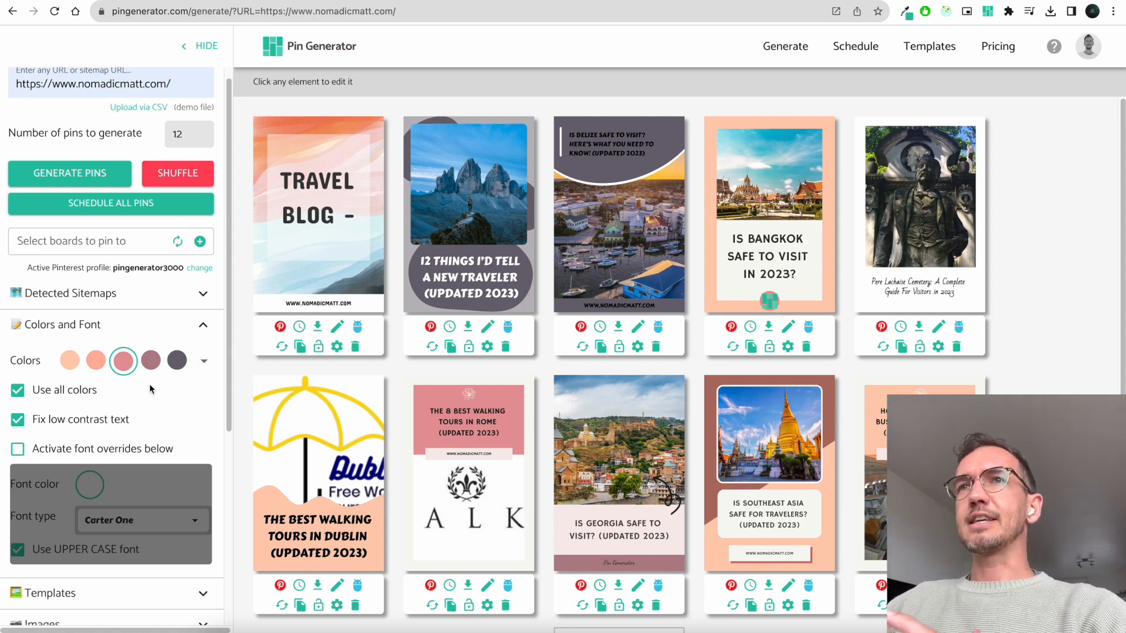
click(72, 427)
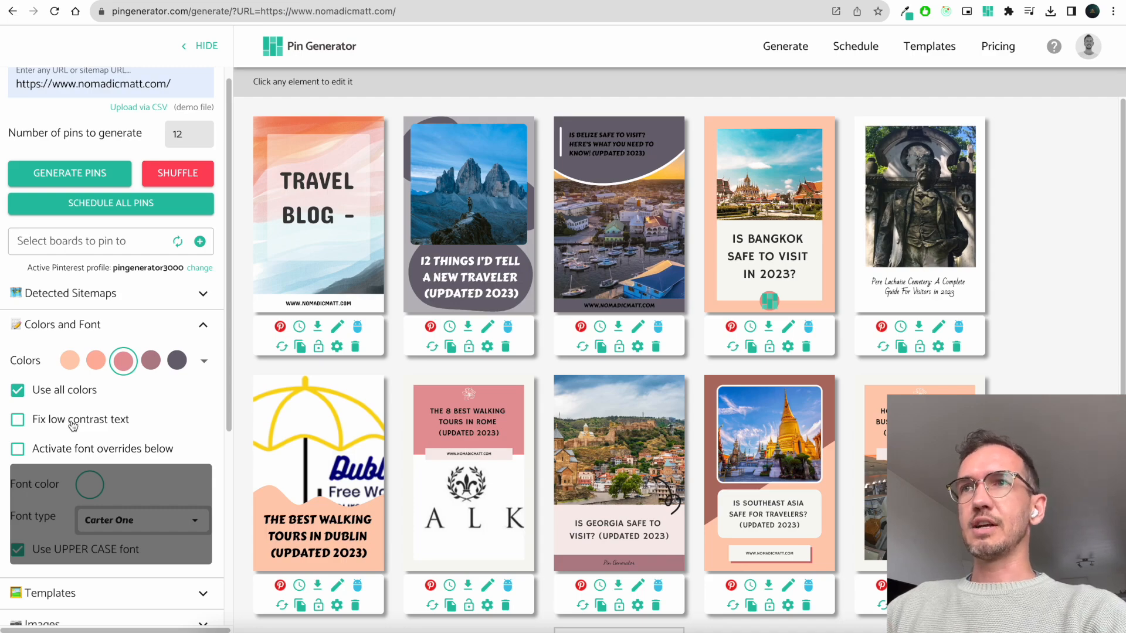
click(207, 186)
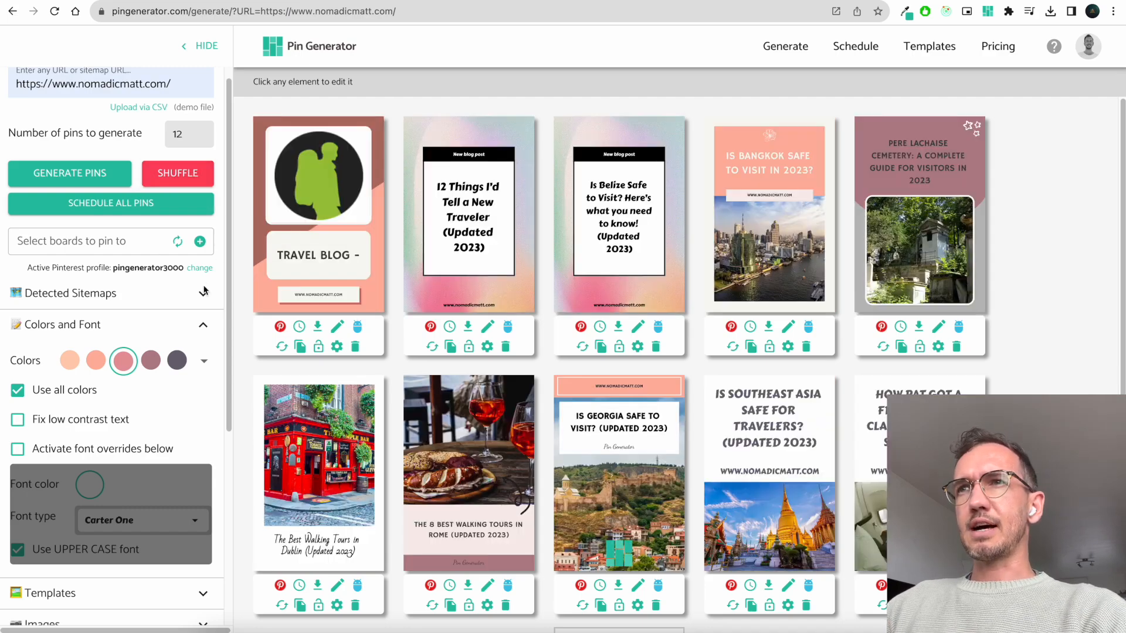
Apply the pale salmon, pink and orange palette to the pins and turn off Use all colors
click(201, 365)
click(261, 578)
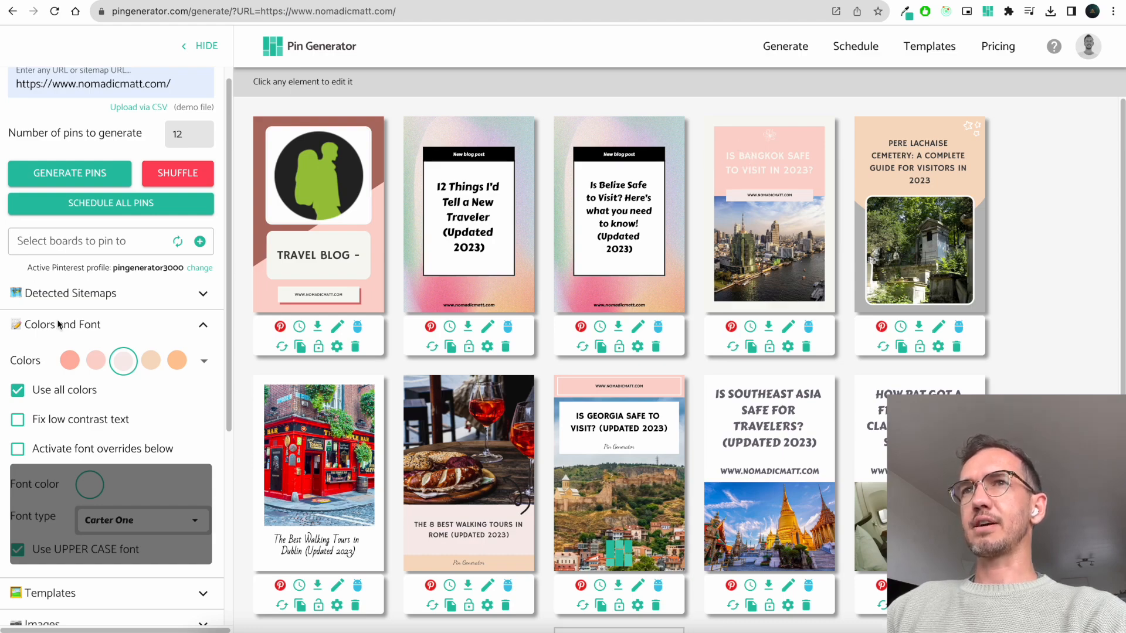
click(55, 391)
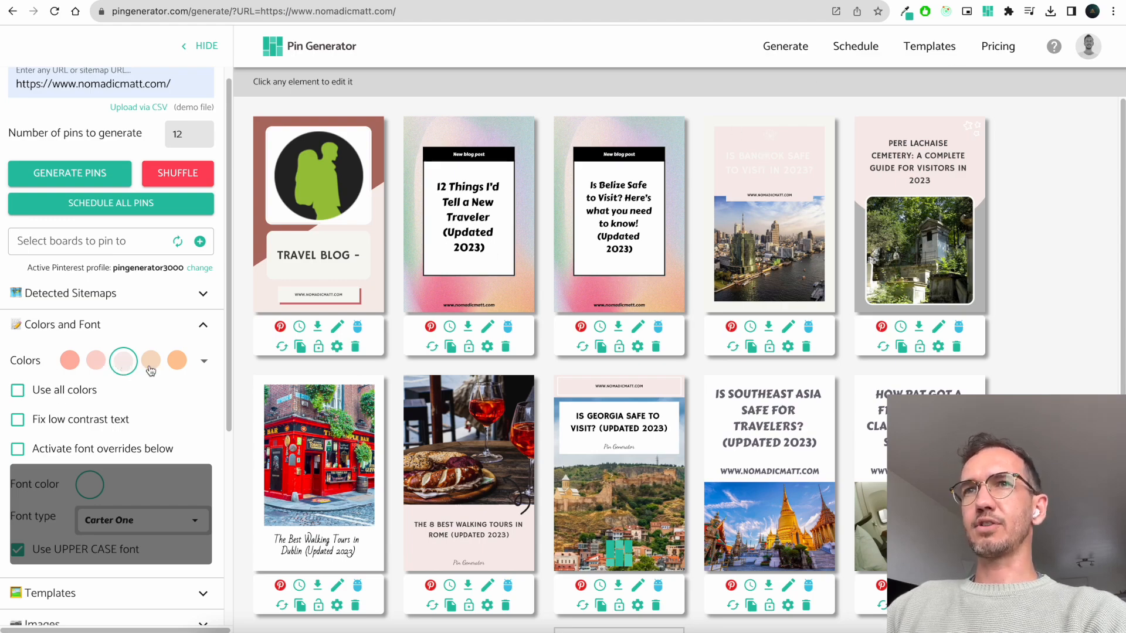
Turn Fix low contrast text and Use all colors back on
click(77, 421)
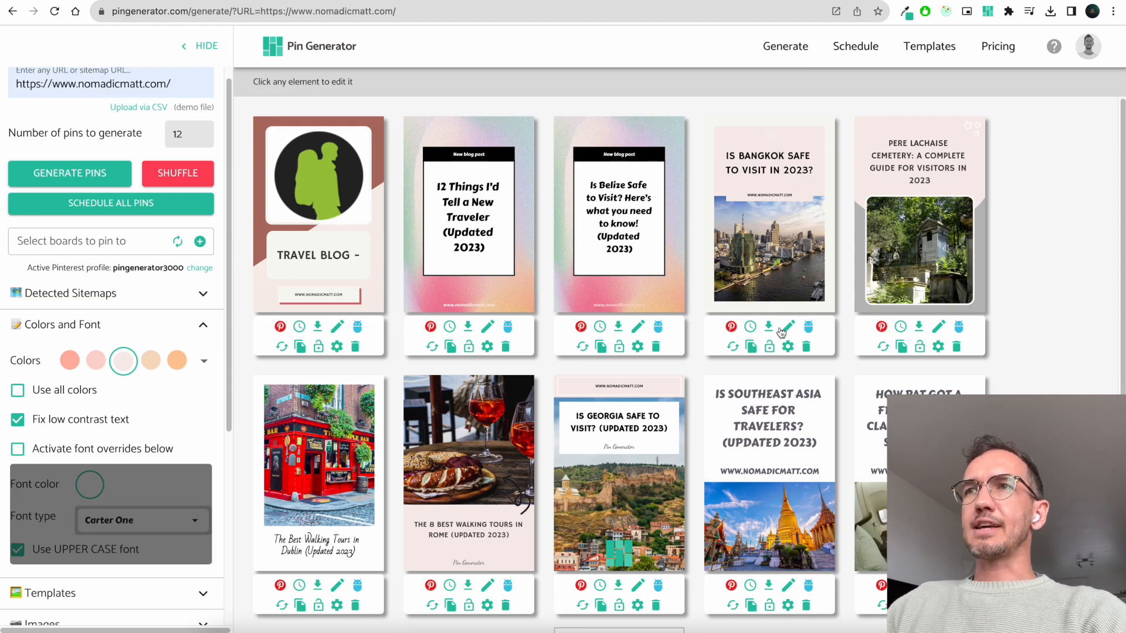
click(48, 393)
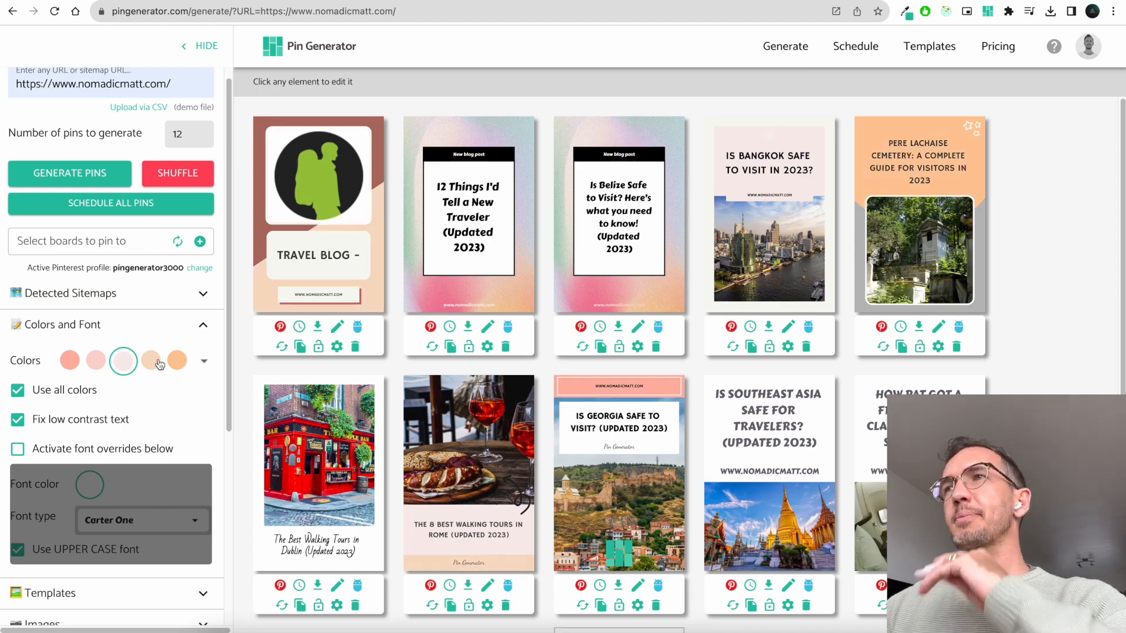
Activate the font overrides, with the font color set to black and the font type to Abril Fatface
scroll(162, 419, down, 2)
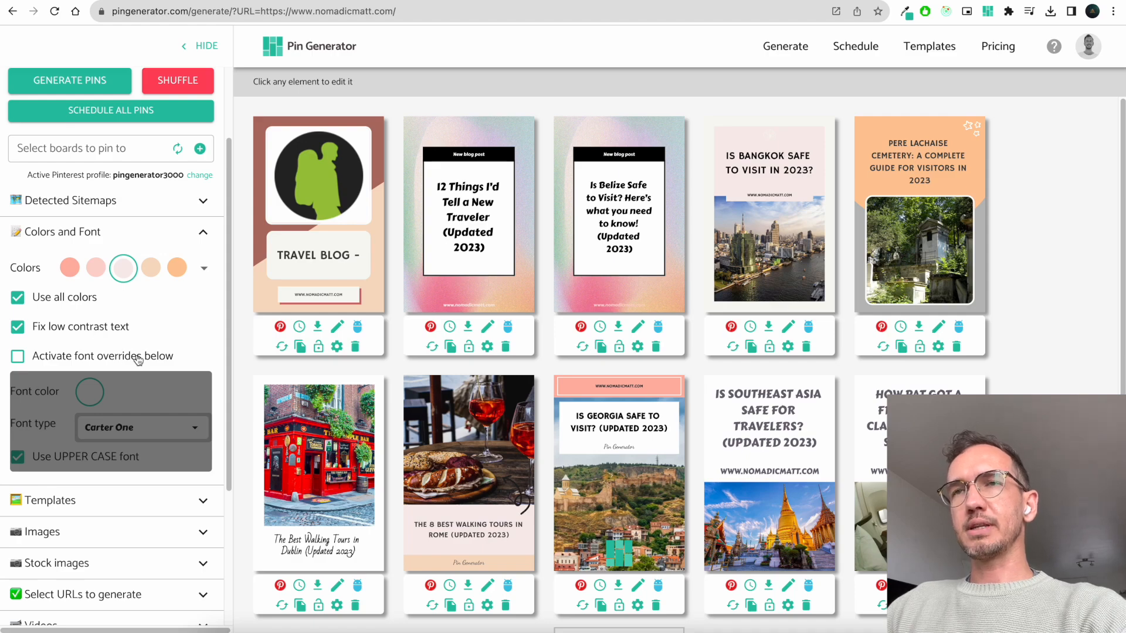
click(113, 360)
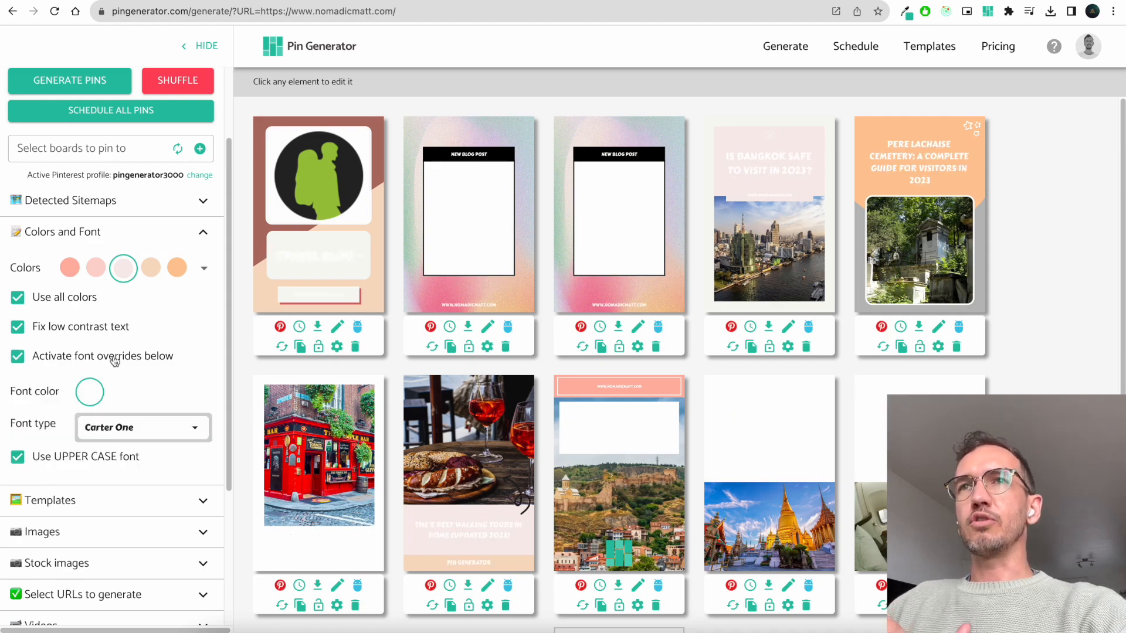
click(91, 393)
drag(34, 519, 22, 522)
click(174, 404)
click(187, 428)
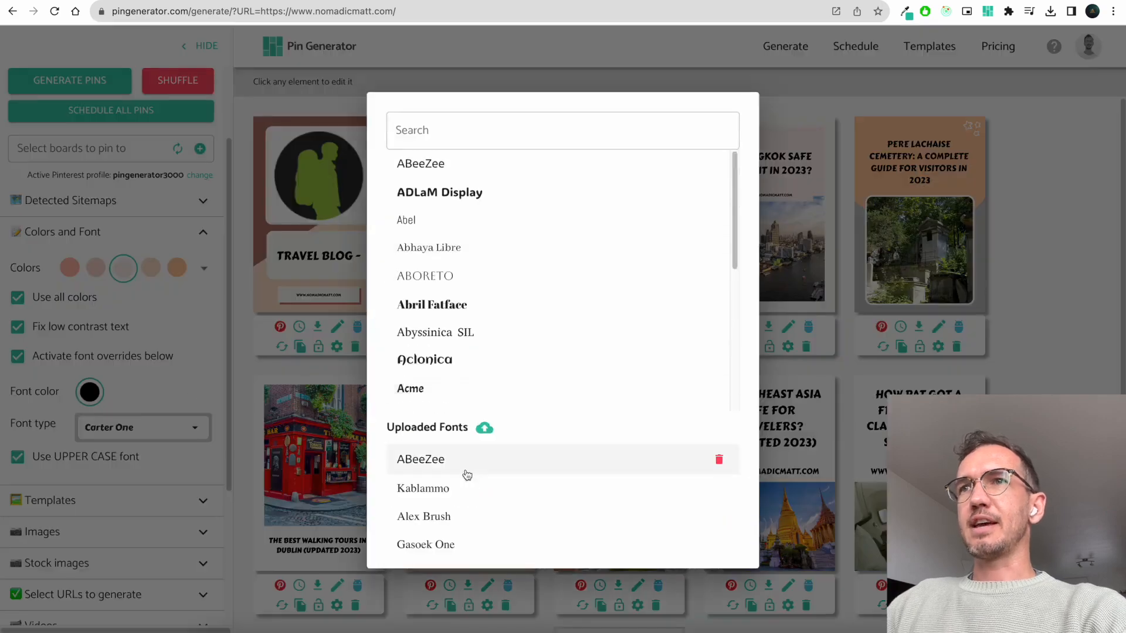
click(477, 304)
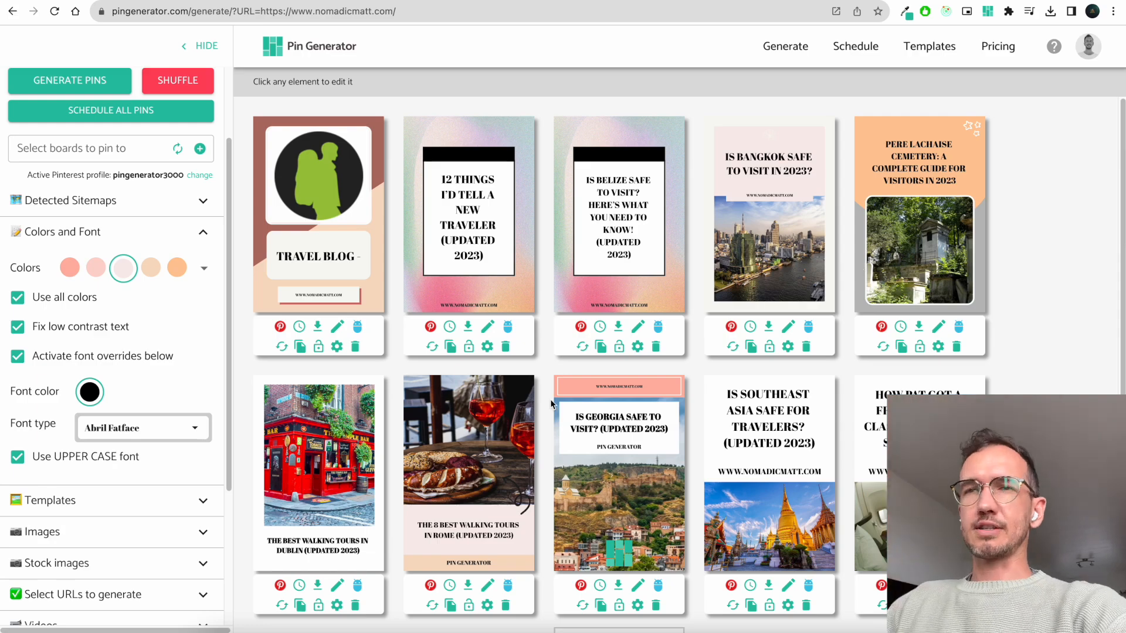
Turn the UPPER CASE font option off and on again, and deactivate the font overrides
click(88, 463)
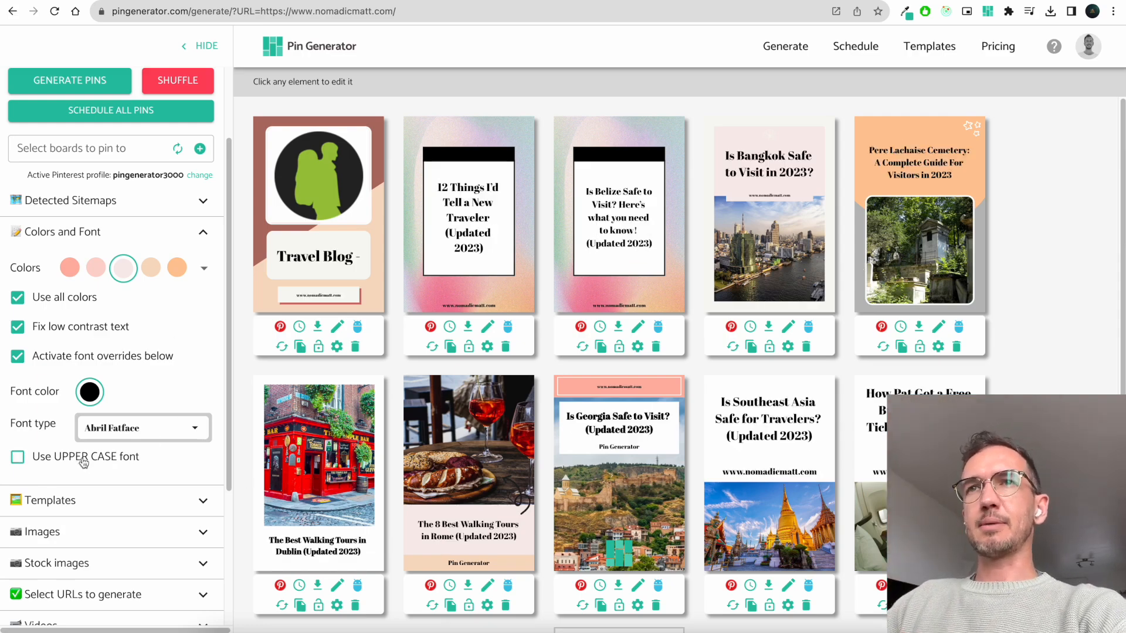
click(83, 463)
click(85, 358)
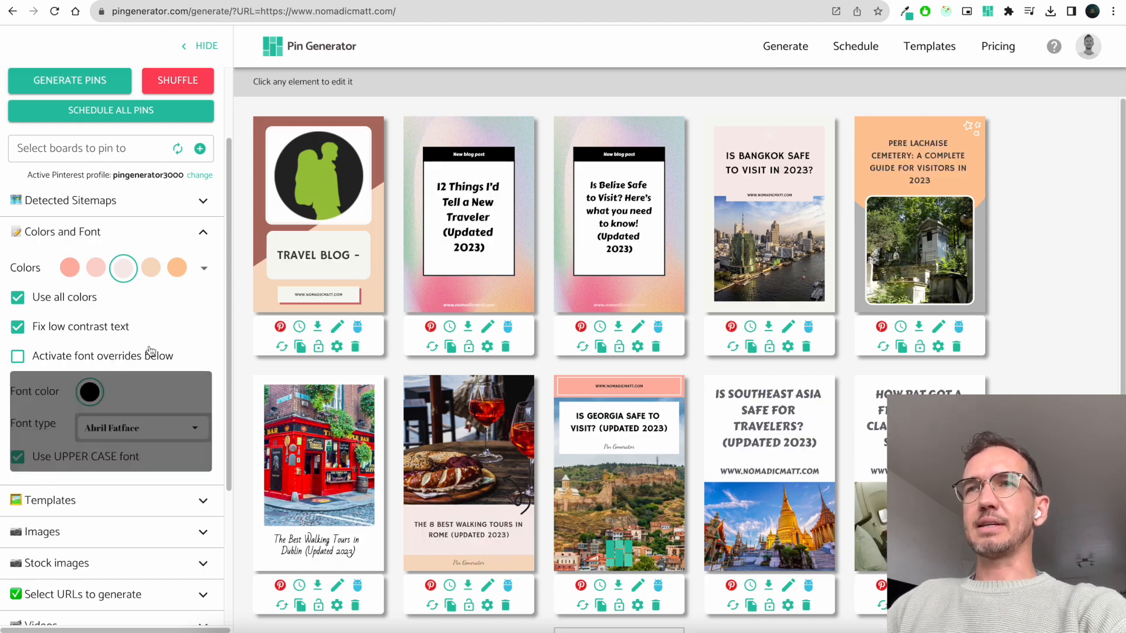
click(204, 234)
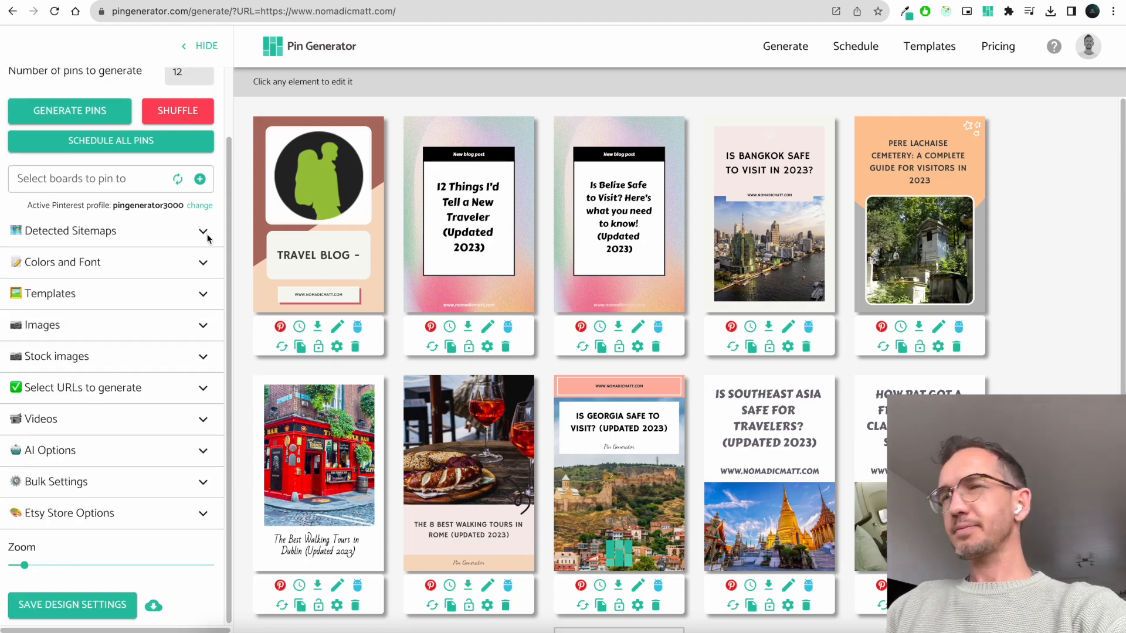
Examine the account's own templates and the standard templates available for generating pins
click(202, 295)
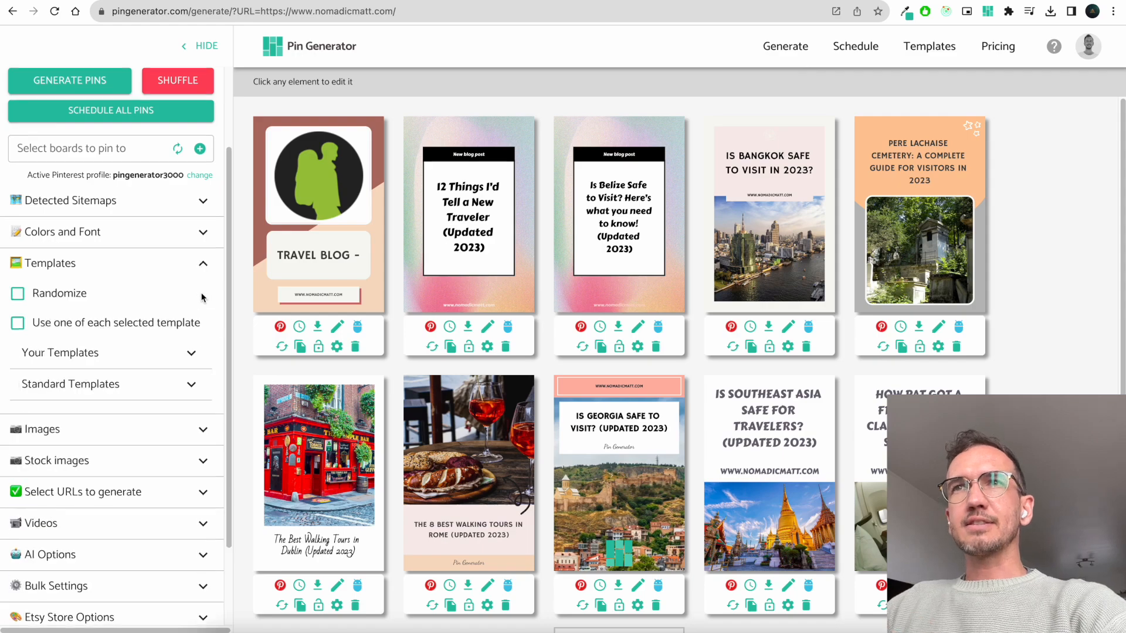
click(191, 354)
scroll(188, 344, down, 2)
scroll(147, 401, down, 10)
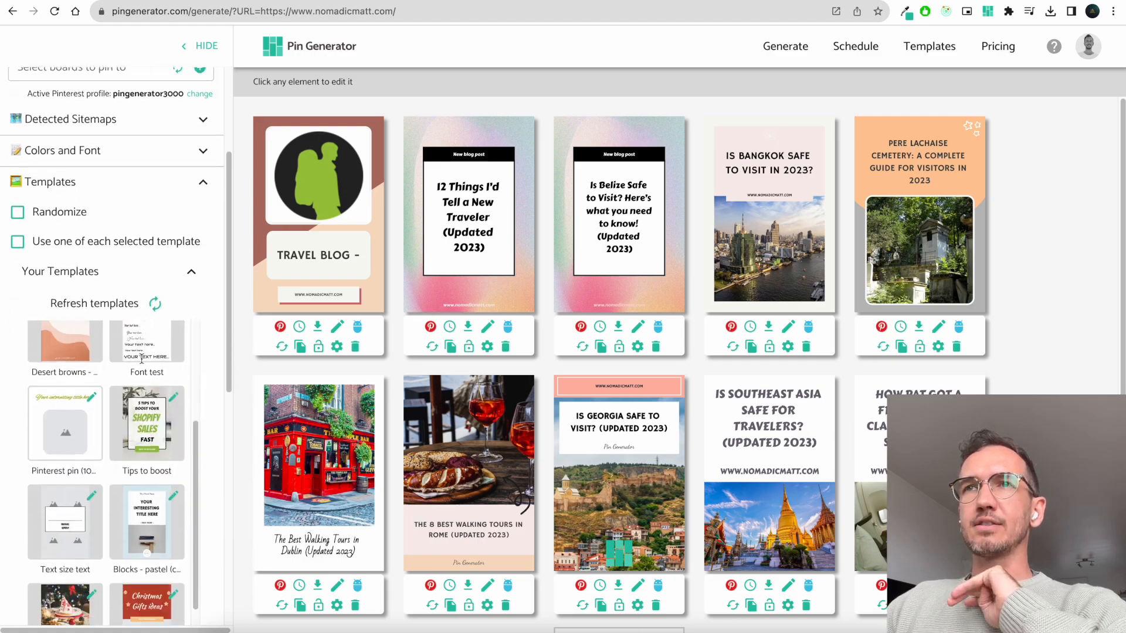
scroll(146, 400, down, 1)
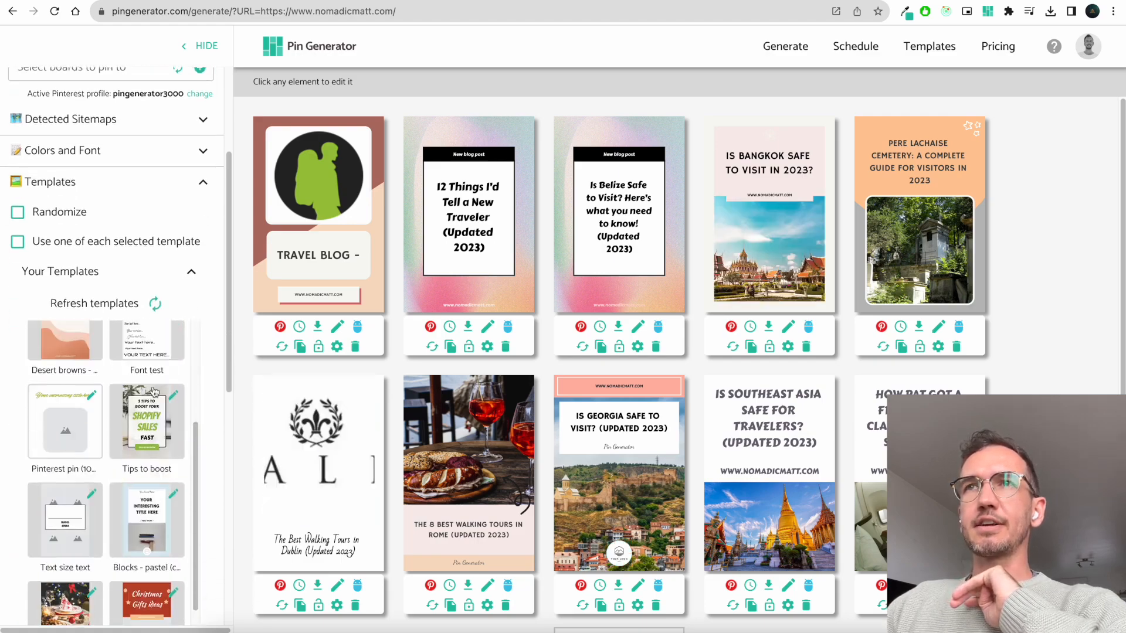
click(192, 272)
click(191, 305)
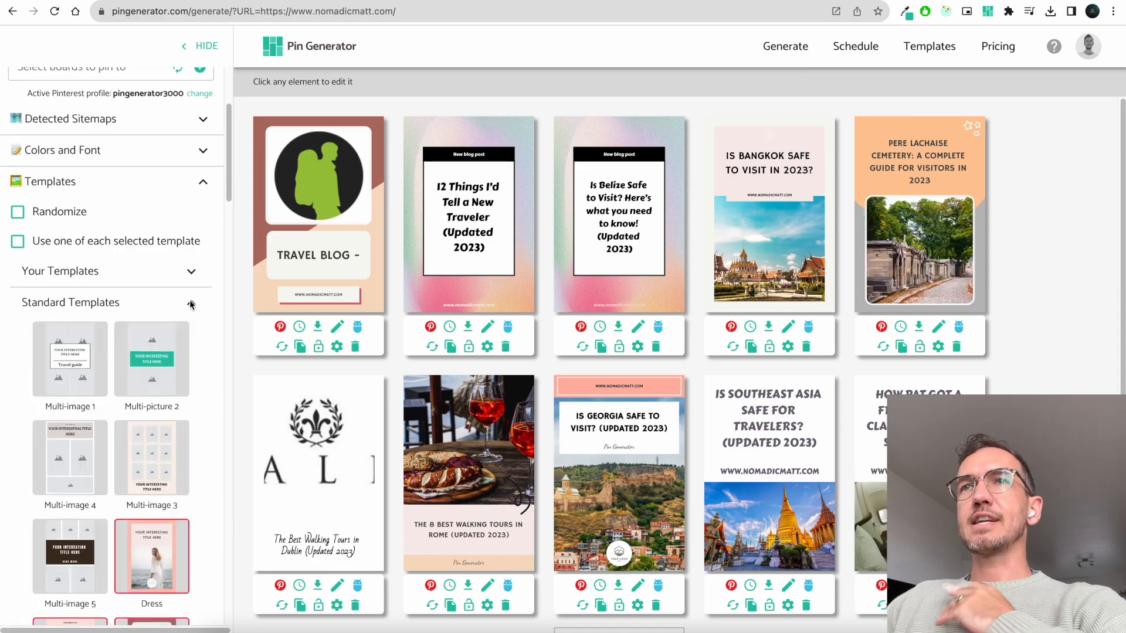
scroll(189, 304, down, 5)
scroll(135, 241, up, 4)
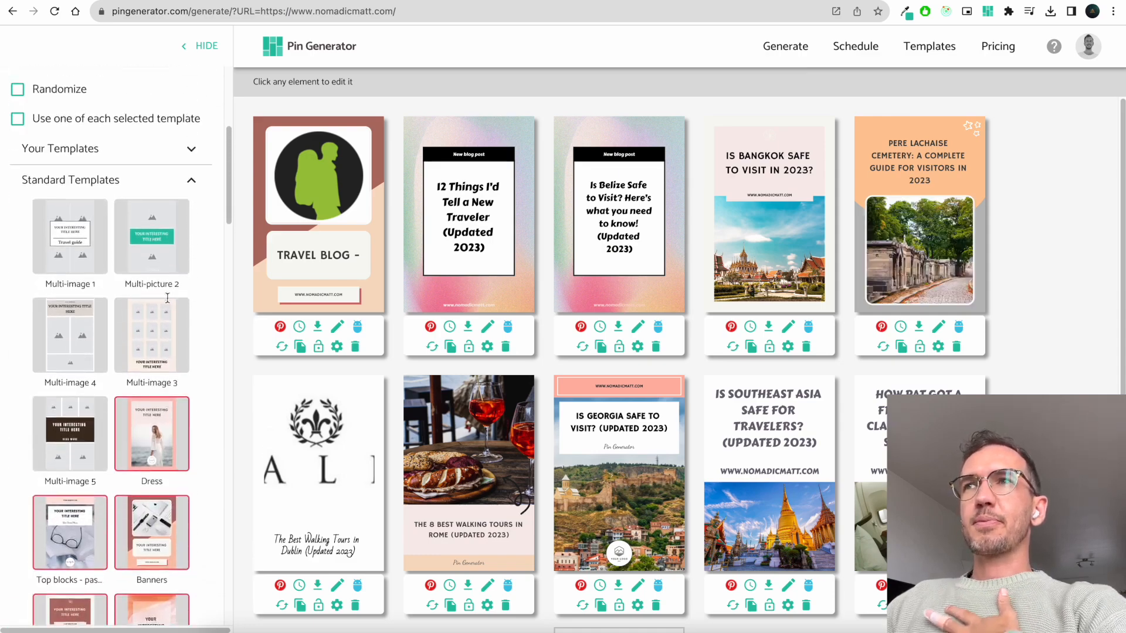
scroll(79, 337, down, 7)
scroll(81, 355, down, 15)
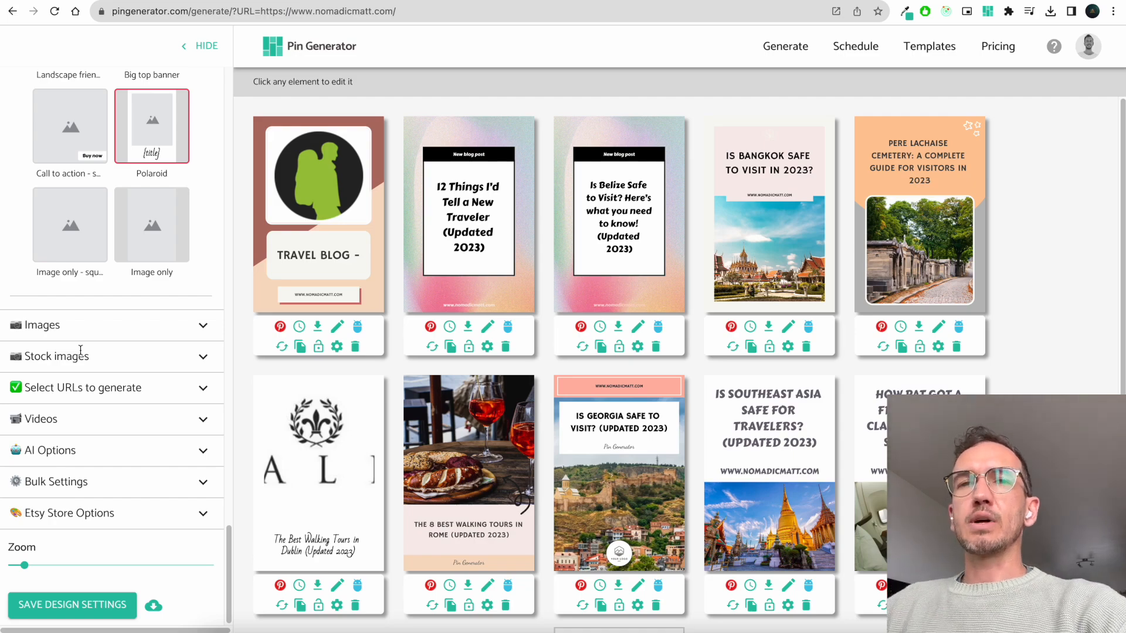
Deselect the Dress standard template, select it again, and close the template settings
scroll(80, 350, up, 10)
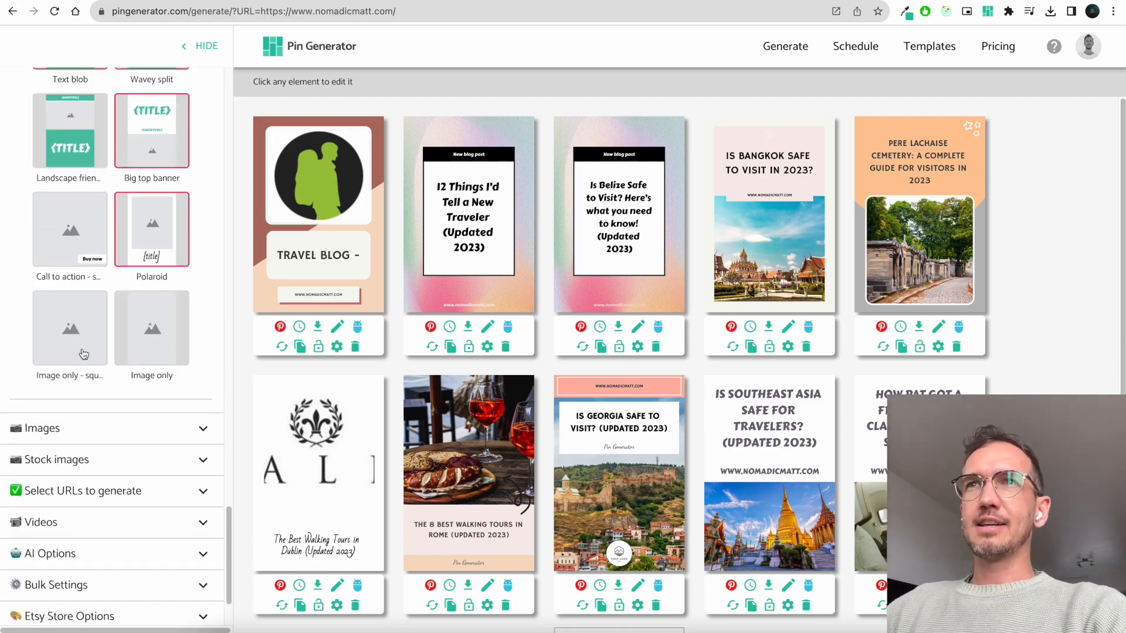
scroll(98, 358, up, 10)
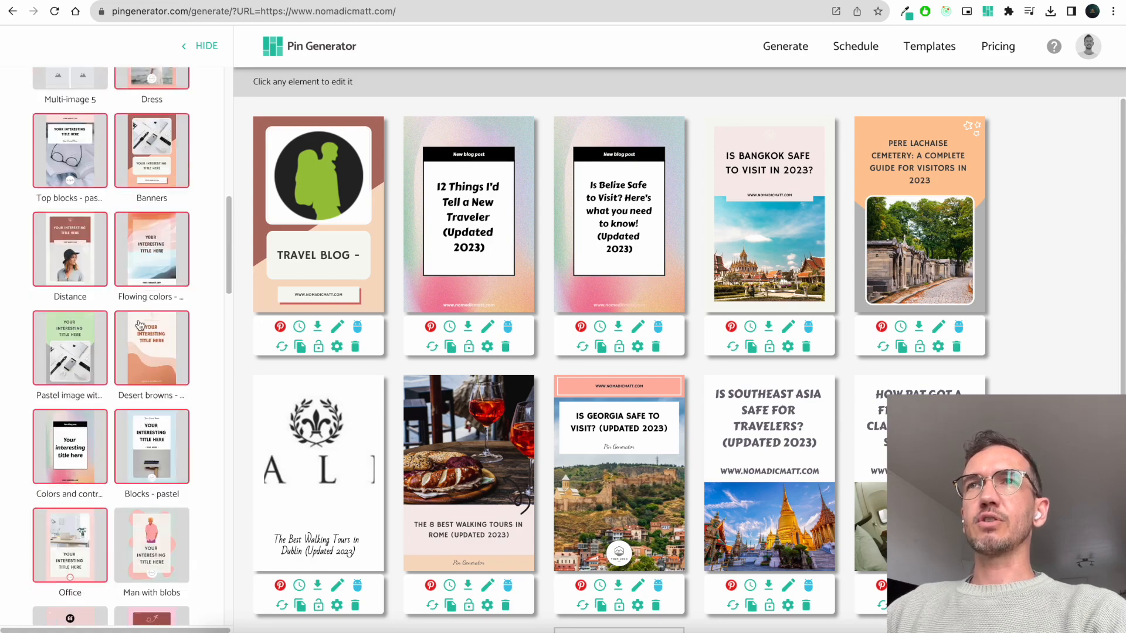
scroll(170, 241, up, 4)
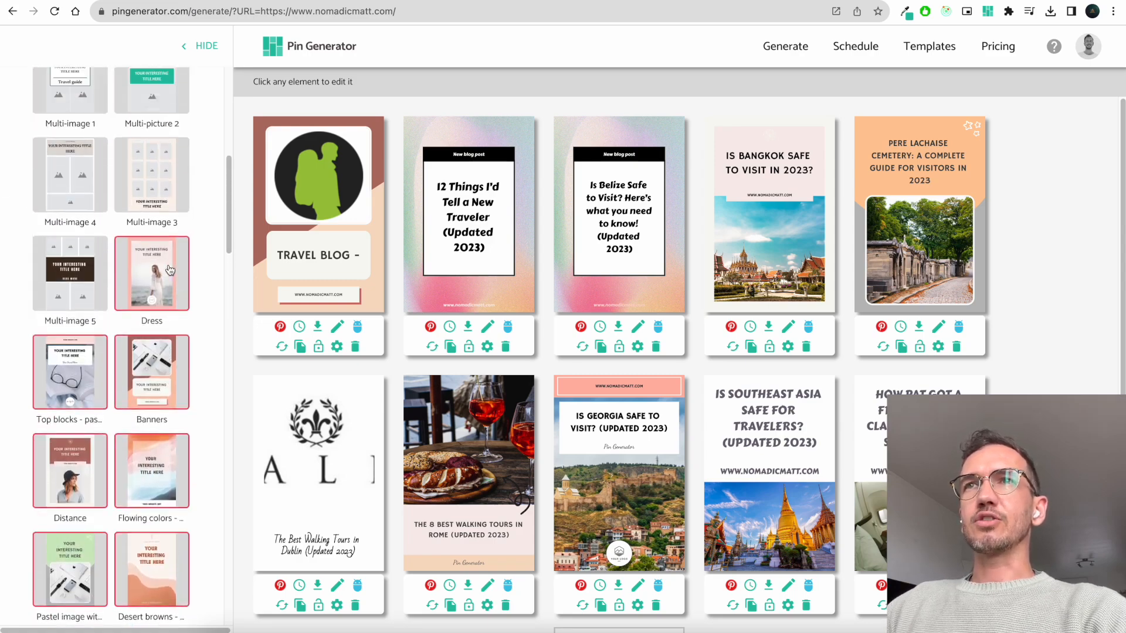
click(170, 270)
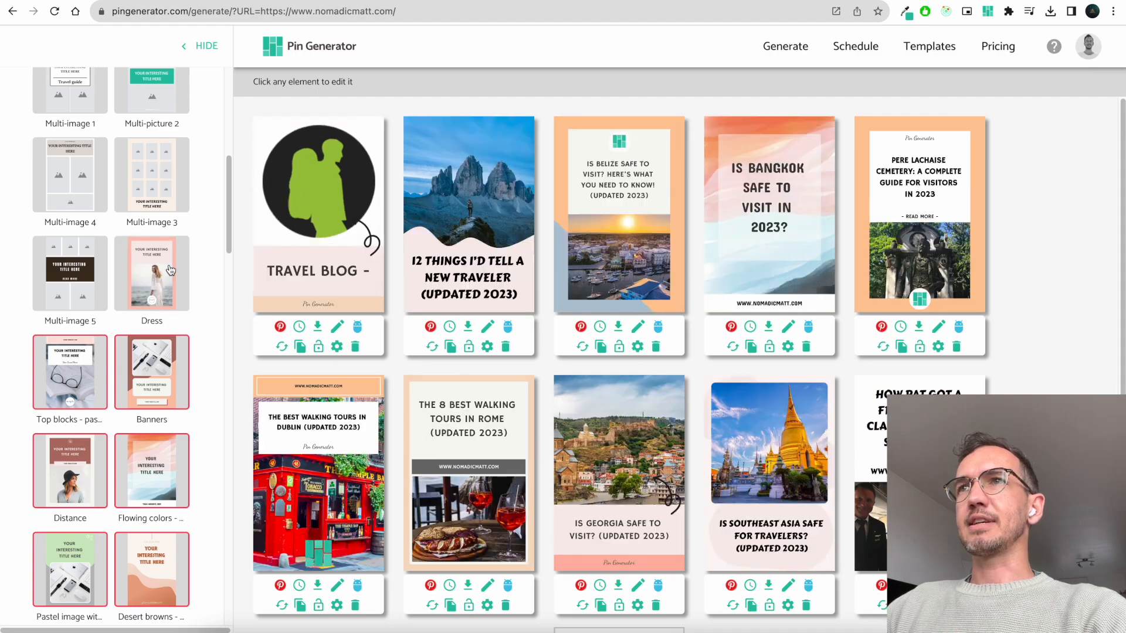
click(170, 270)
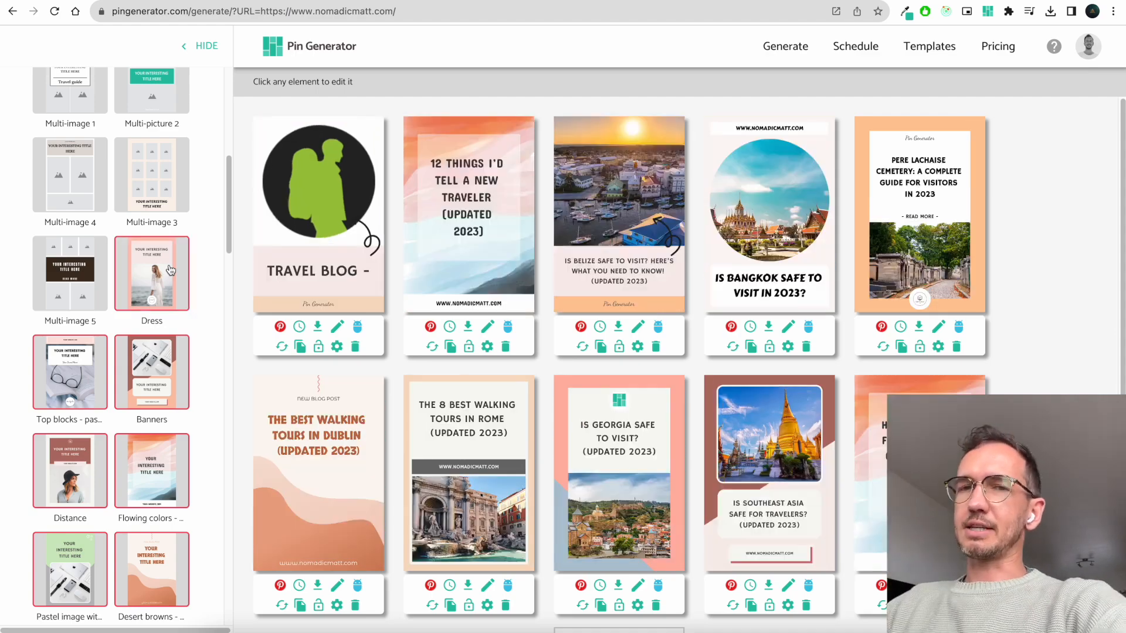
scroll(167, 322, up, 3)
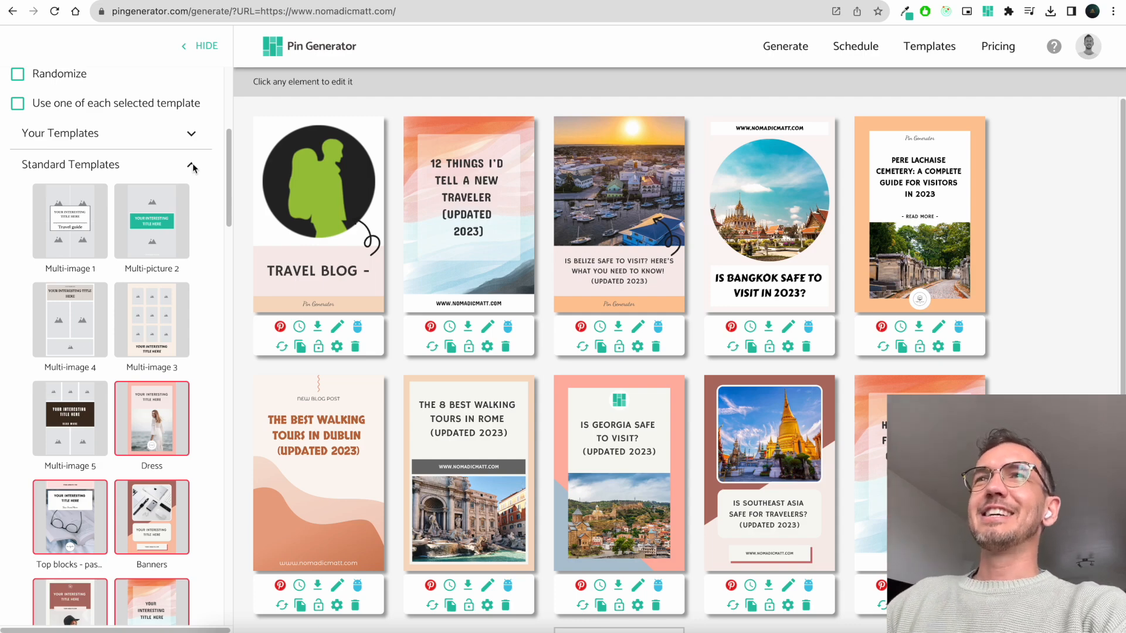
scroll(176, 167, up, 3)
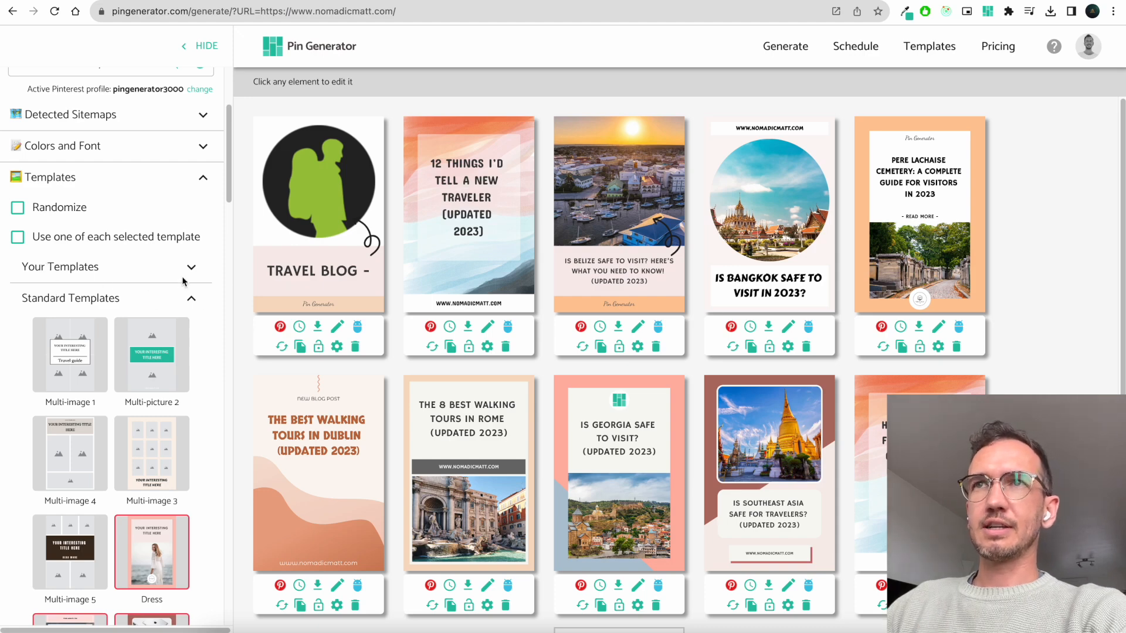
click(191, 299)
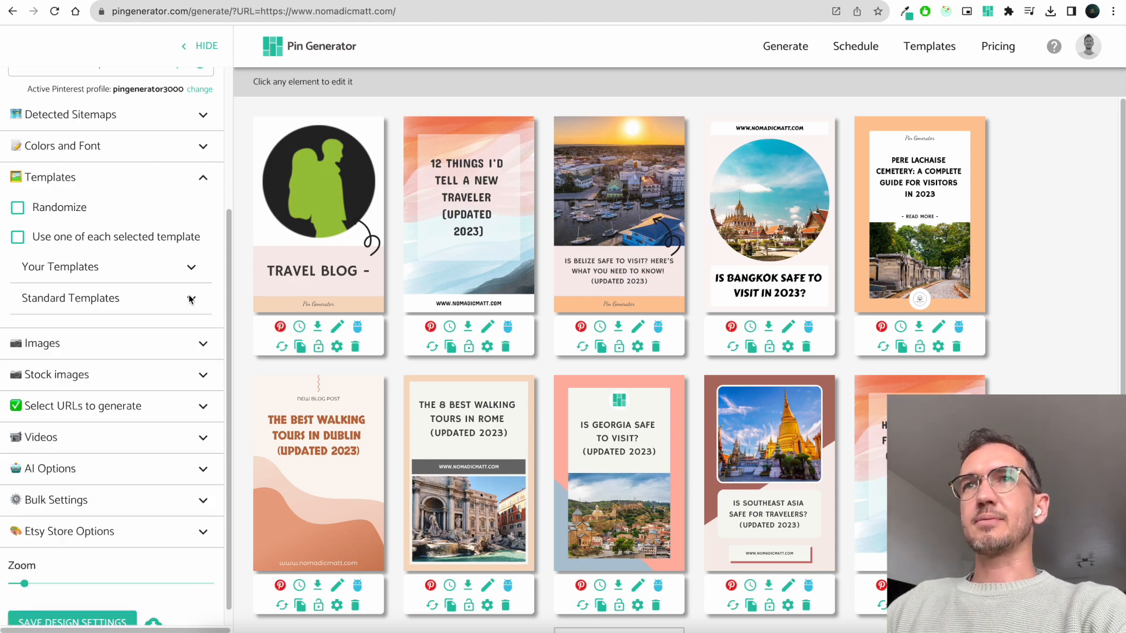
click(203, 179)
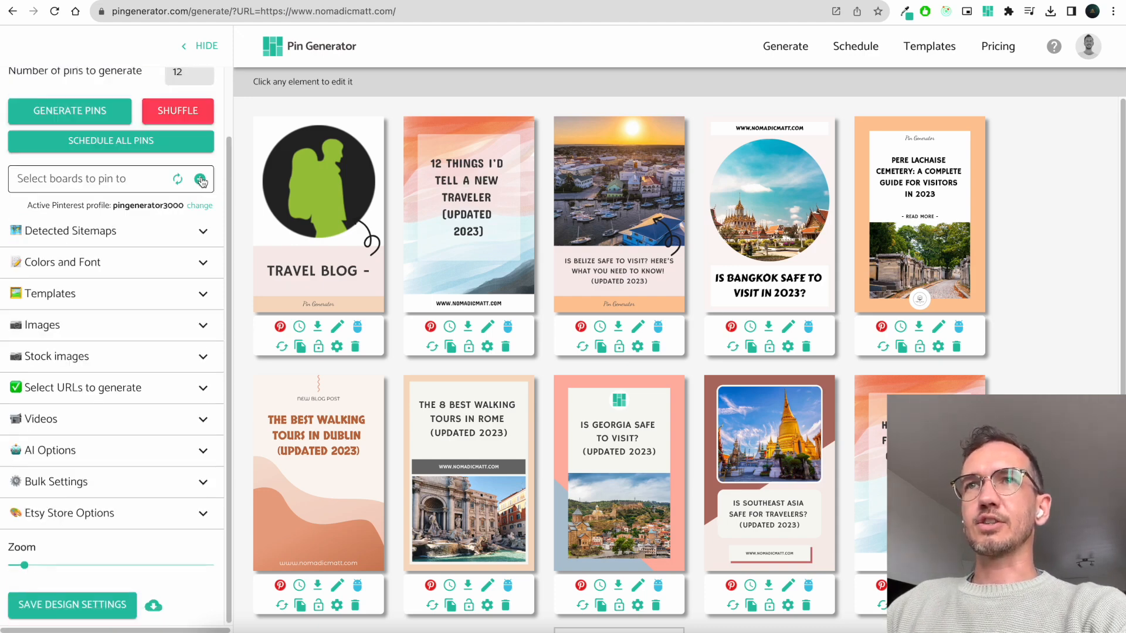
Randomize the images on the pins several times and view the images available for the Georgia safety pin
click(202, 326)
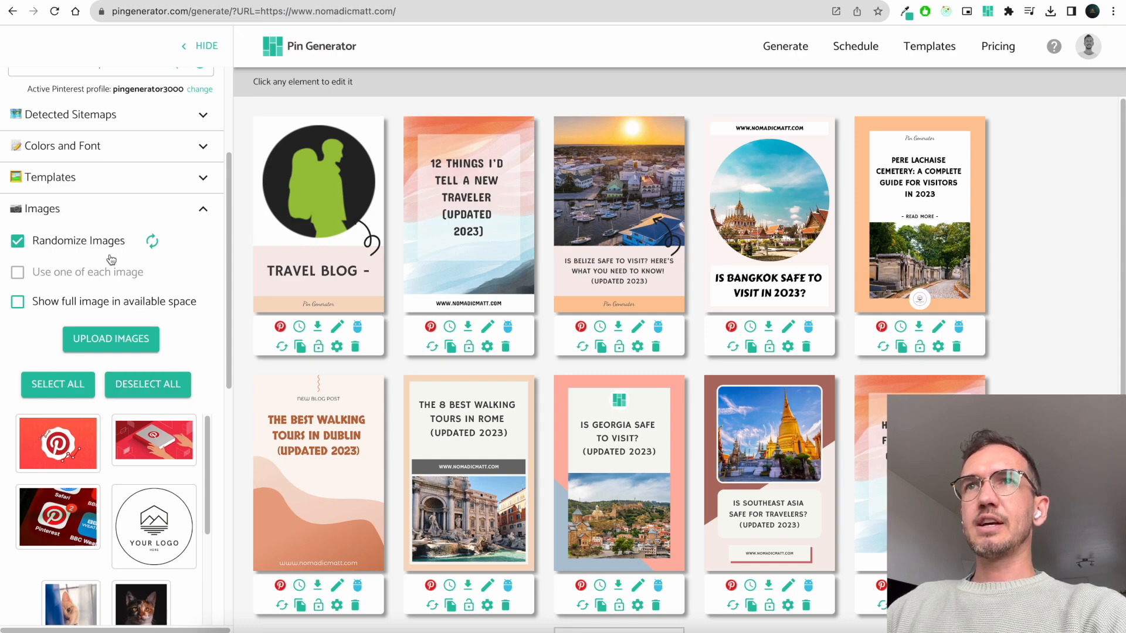
click(153, 243)
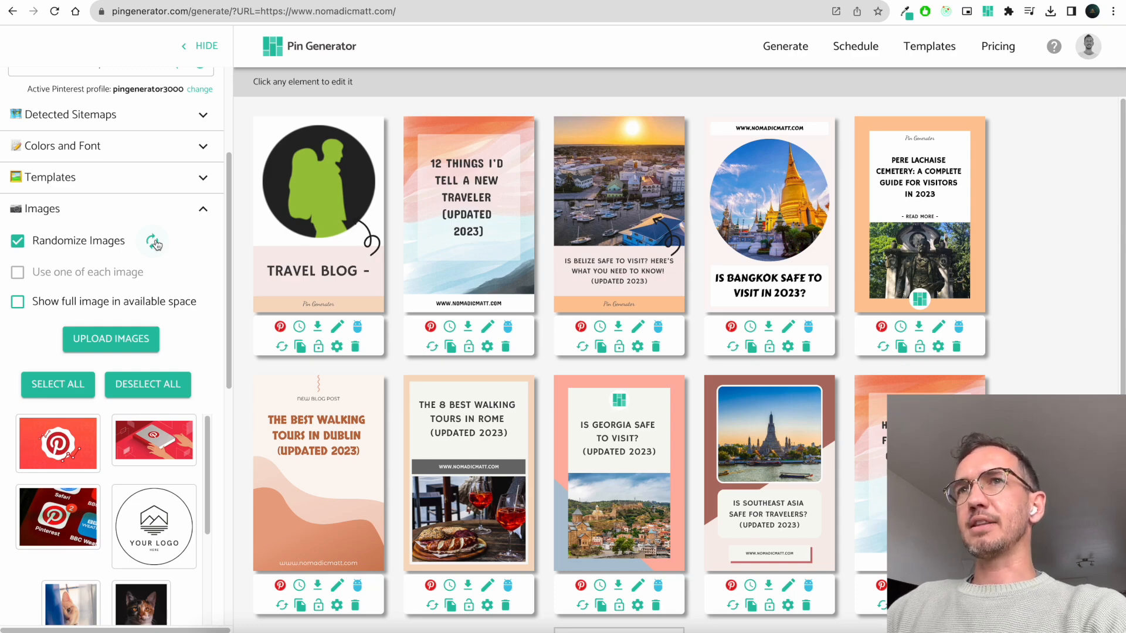
click(154, 244)
click(154, 243)
click(154, 243)
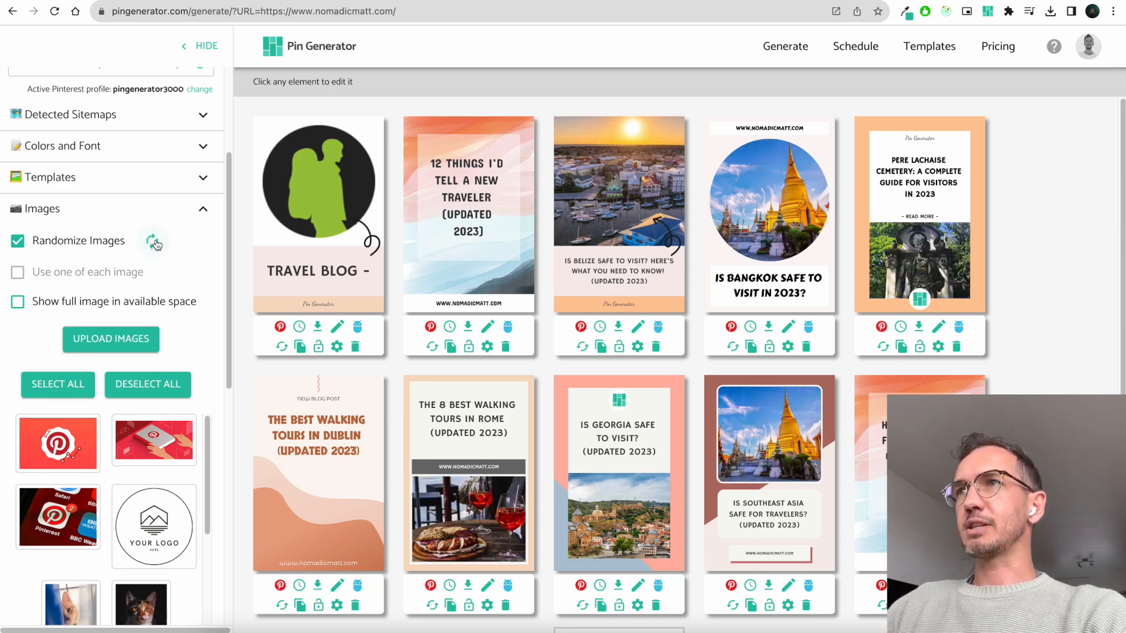
click(155, 244)
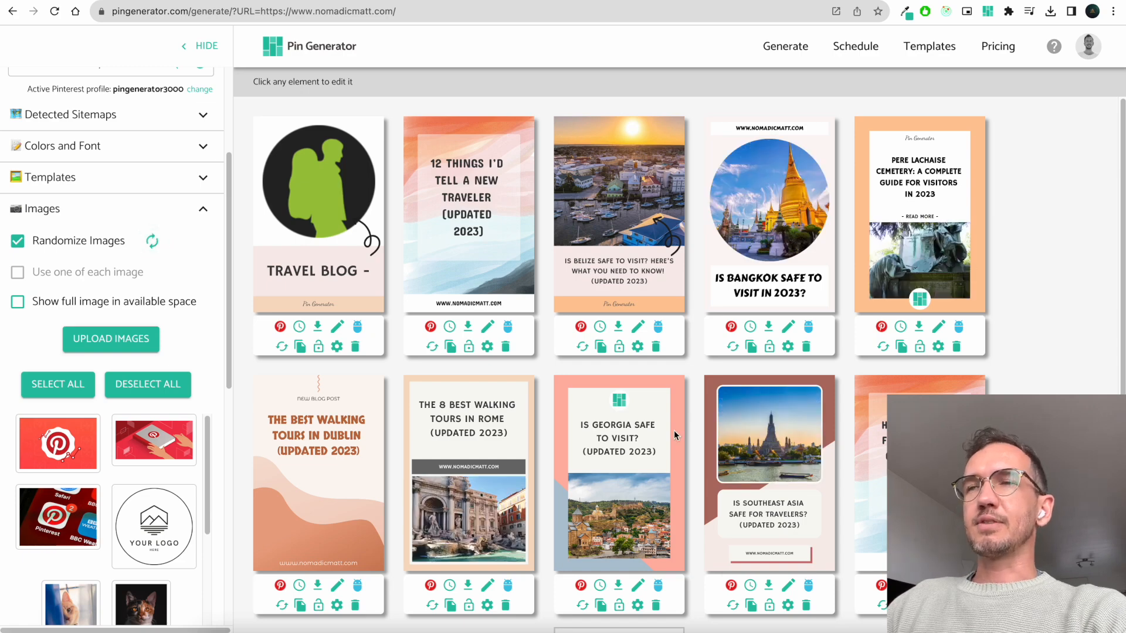
click(148, 245)
click(152, 247)
click(153, 247)
click(154, 248)
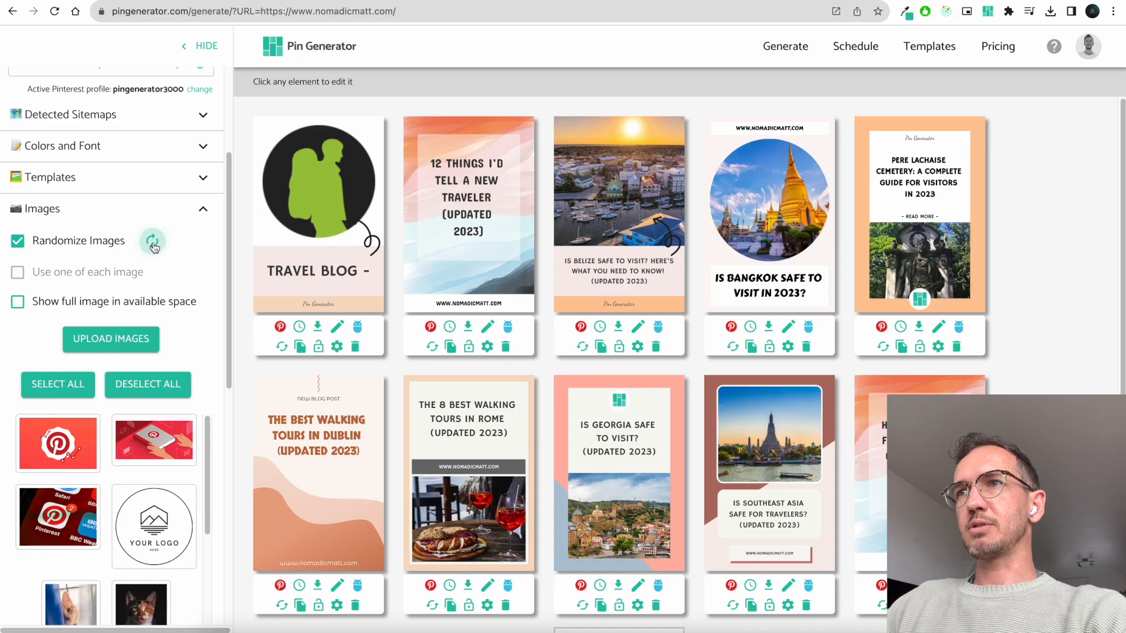
click(638, 586)
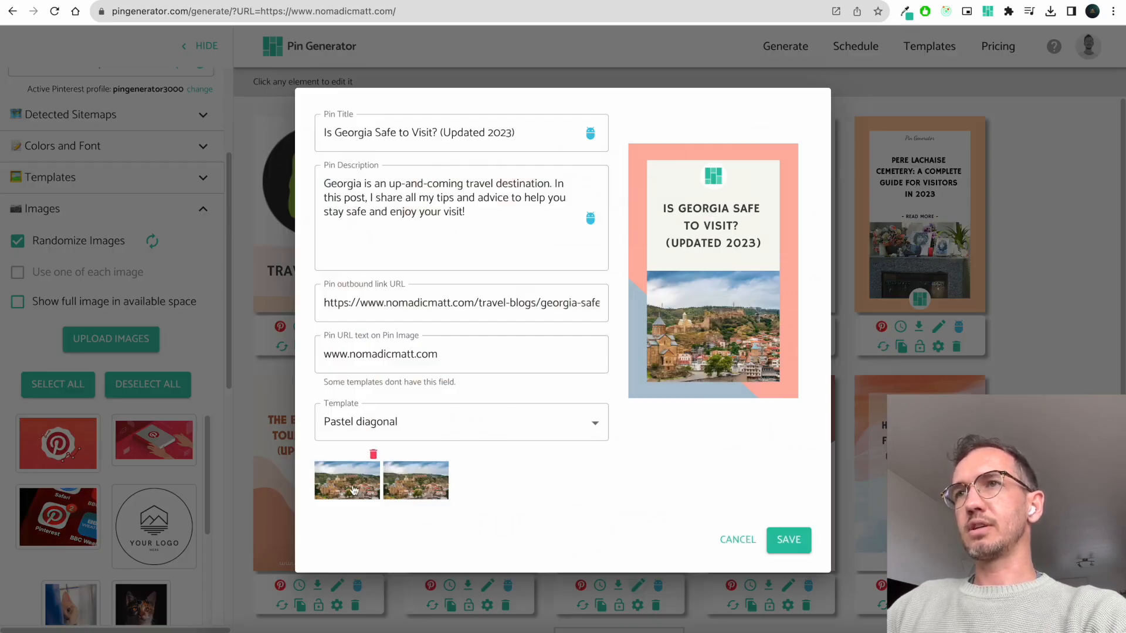
click(753, 539)
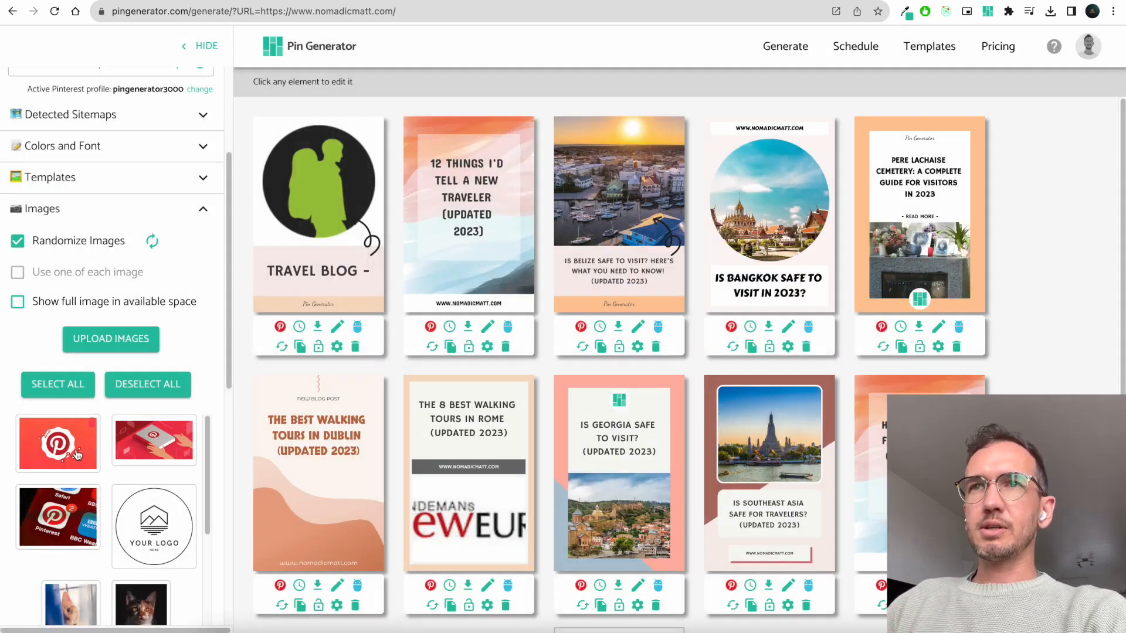
Try the Pinterest seal image across the pins, and place the Pinterest book image on the Rome pin and the phone image on the Georgia pin
click(53, 446)
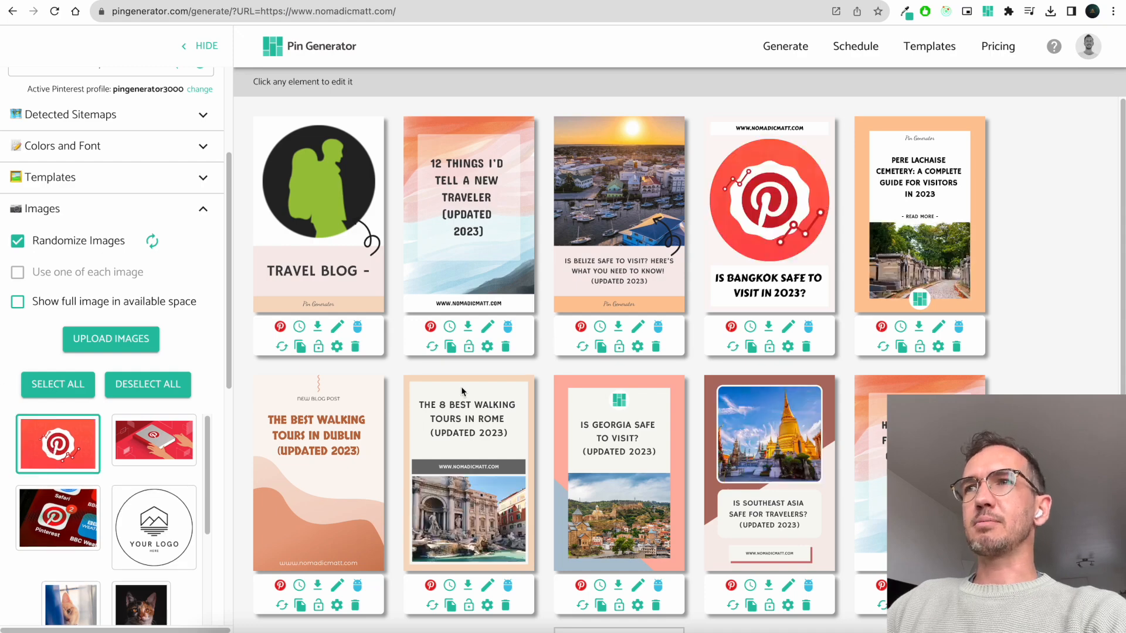
click(64, 439)
drag(148, 448, 445, 487)
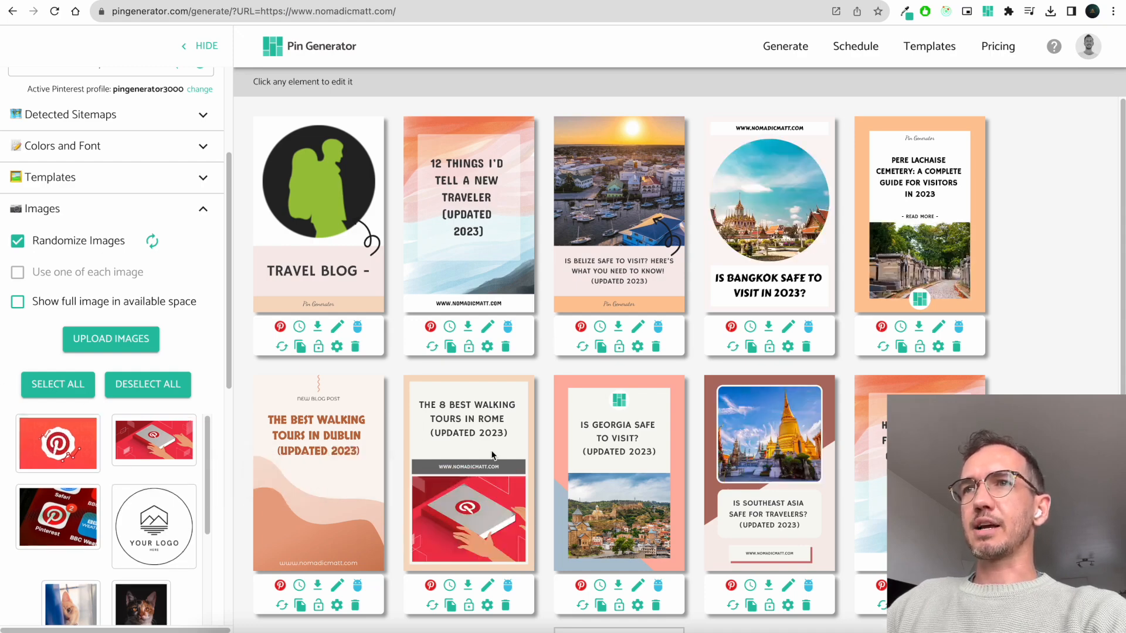
drag(71, 522, 636, 516)
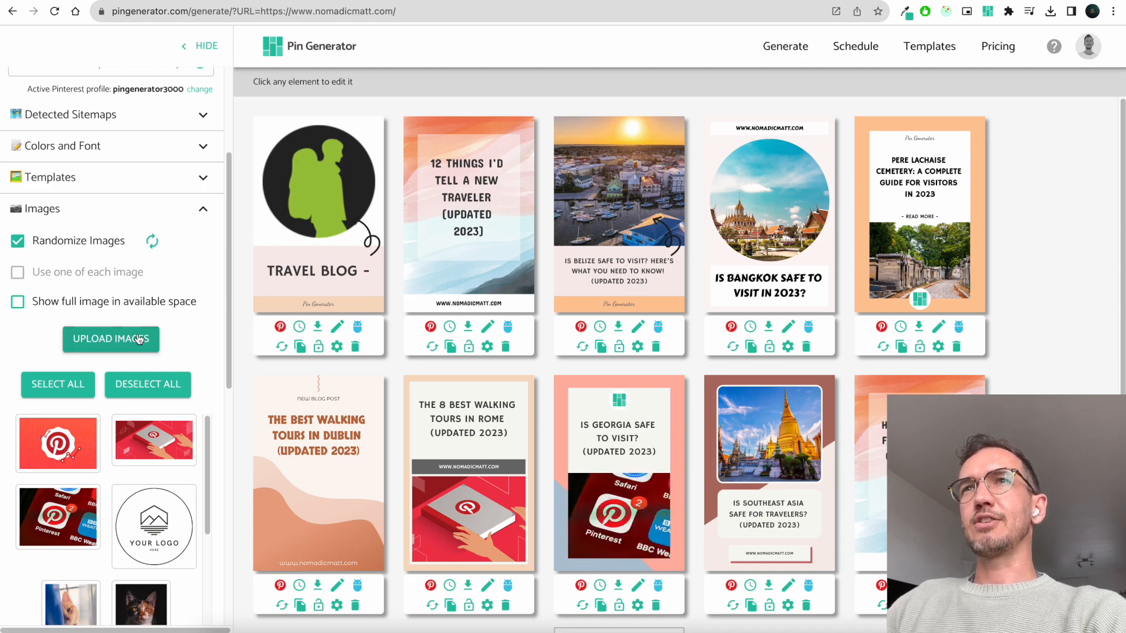
Turn Show full image in available space on and off twice, and close the image settings
click(18, 303)
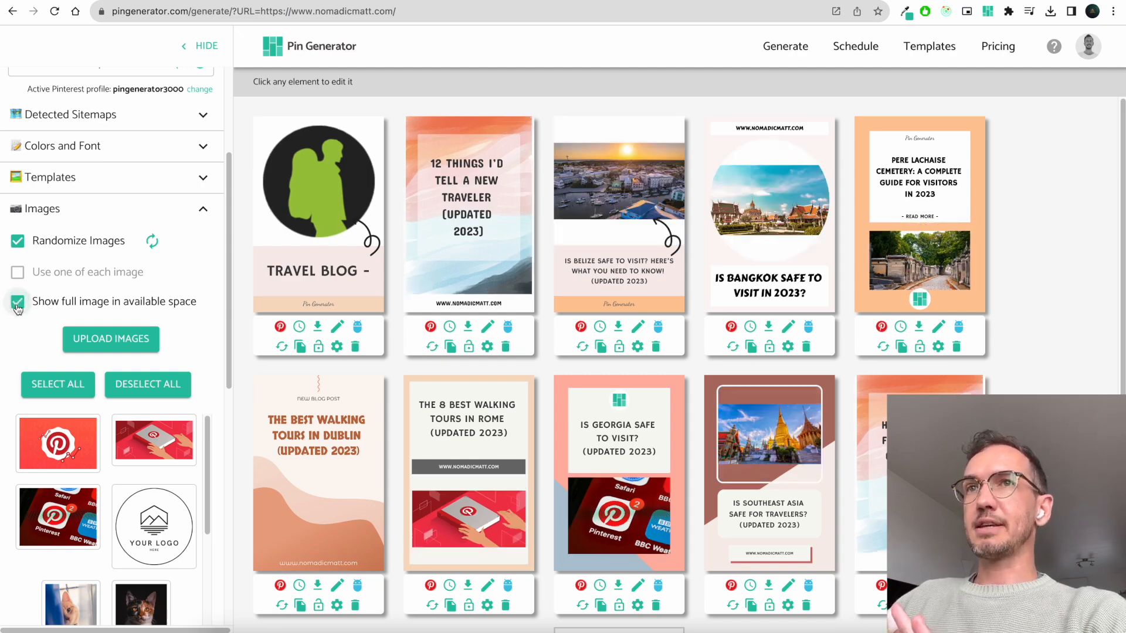
click(17, 303)
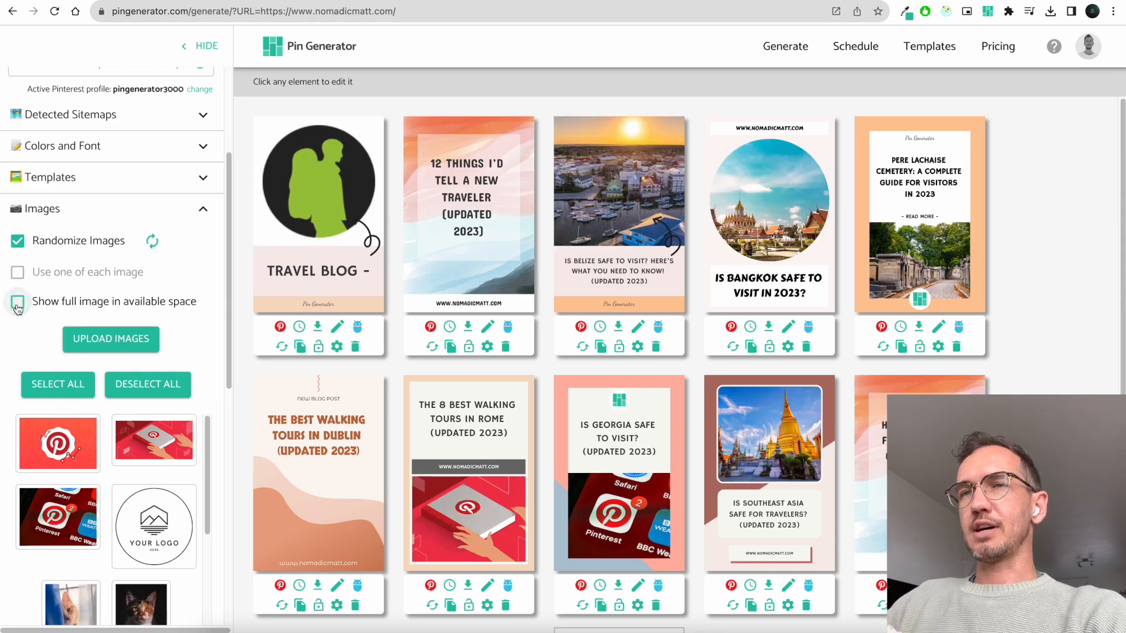
click(18, 303)
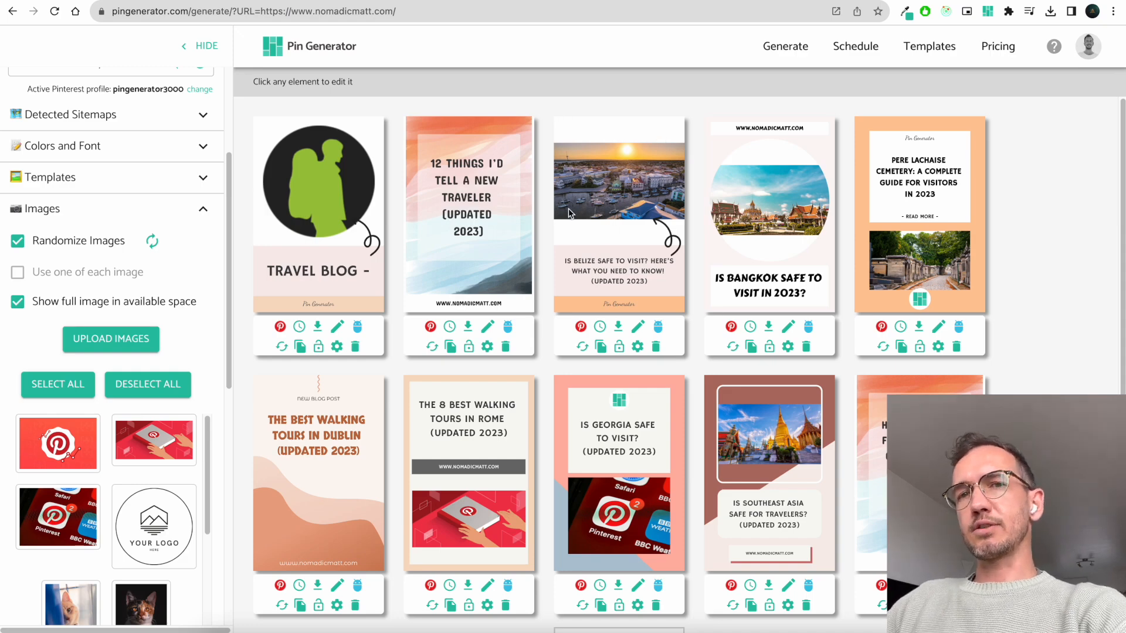
click(63, 302)
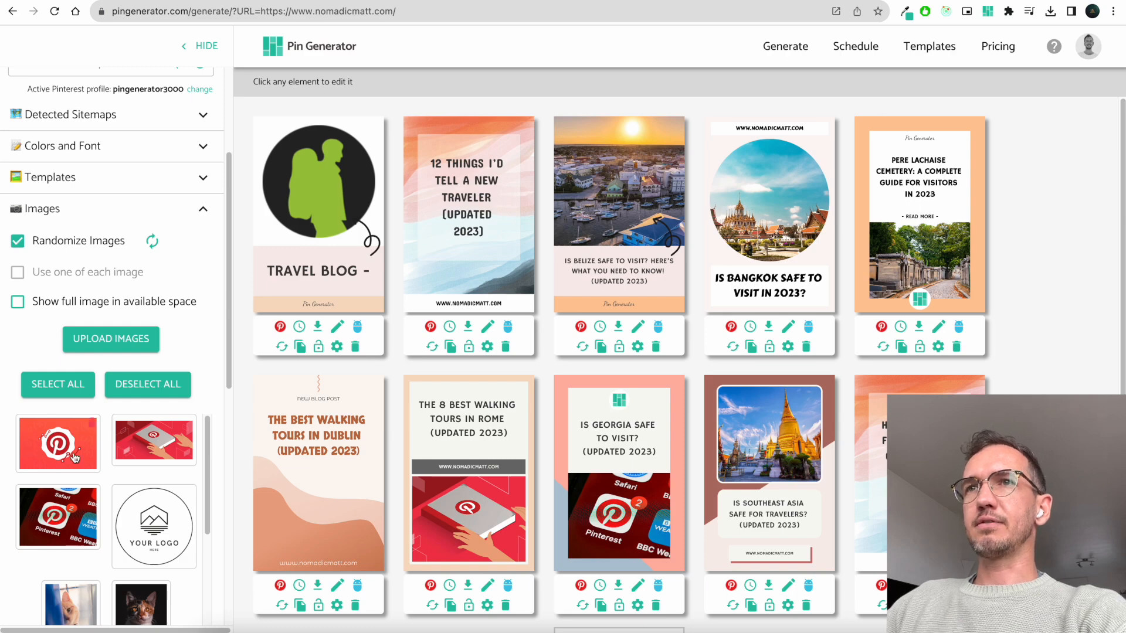
scroll(74, 467, down, 1)
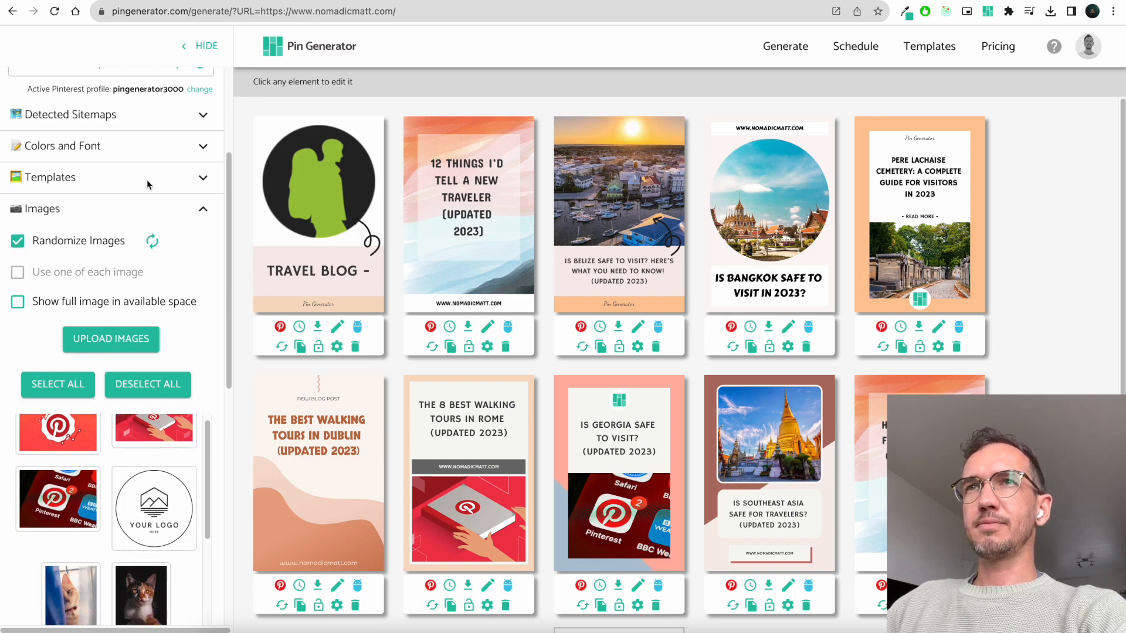
click(203, 211)
Search the stock images for cats, and put the orange cat on the Rome pin and the white kitten on the Georgia pin
click(180, 355)
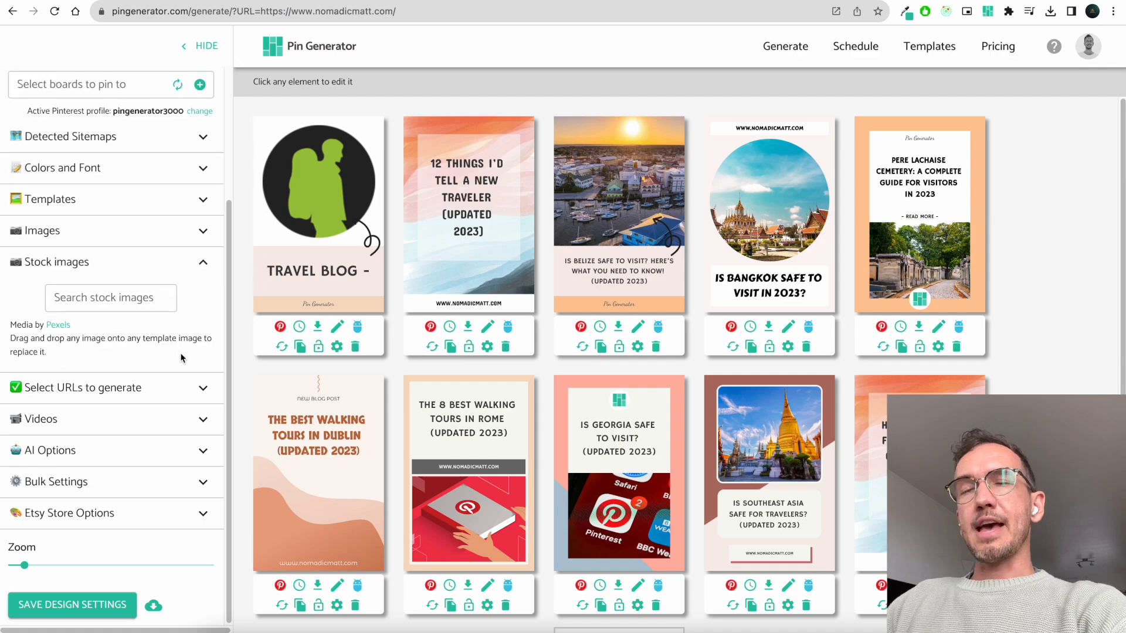
click(130, 300)
text(cats)
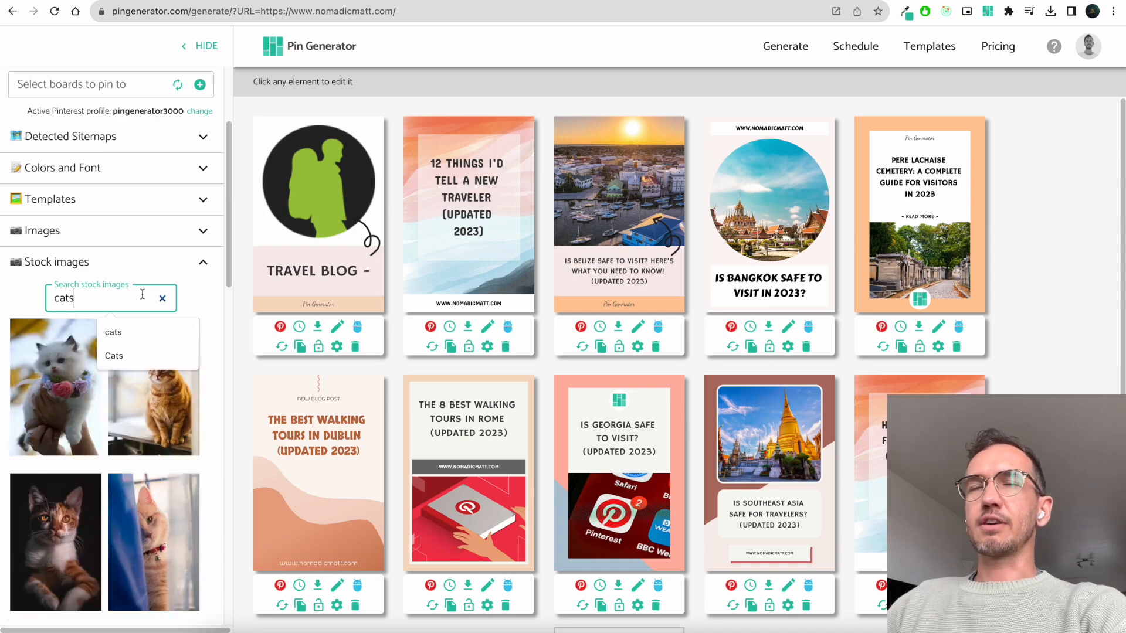
click(240, 268)
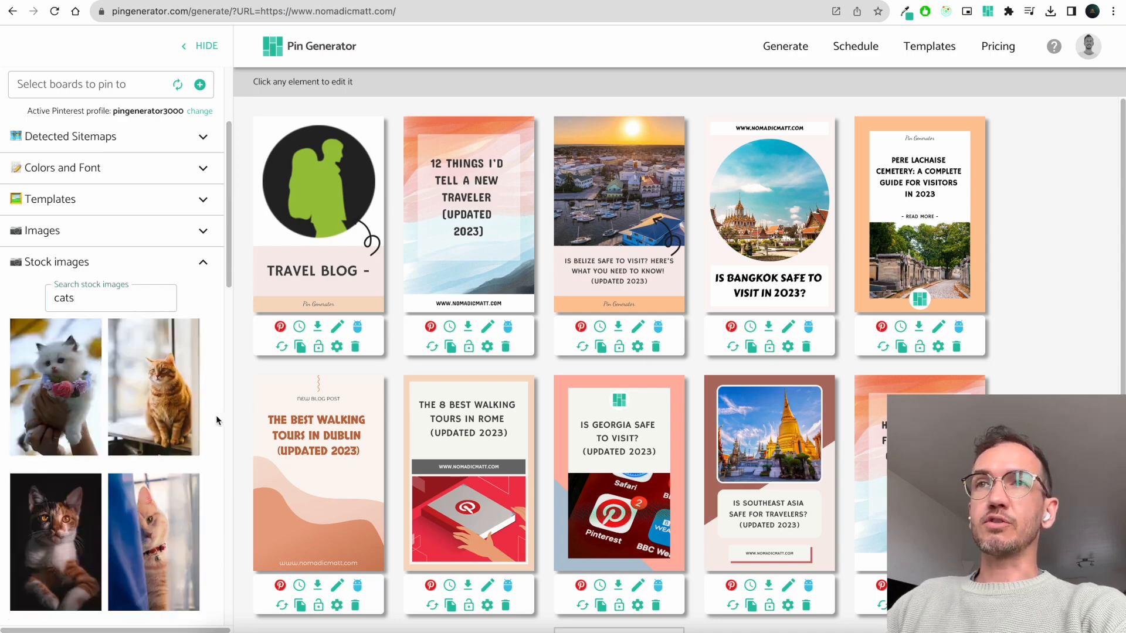
click(146, 399)
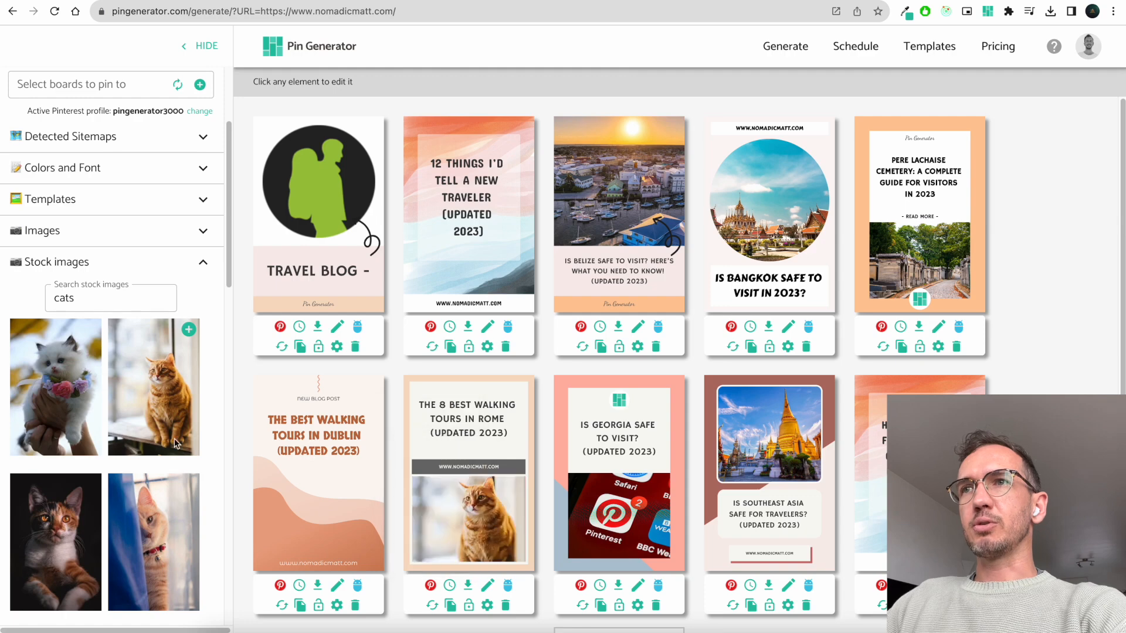
drag(63, 383, 619, 510)
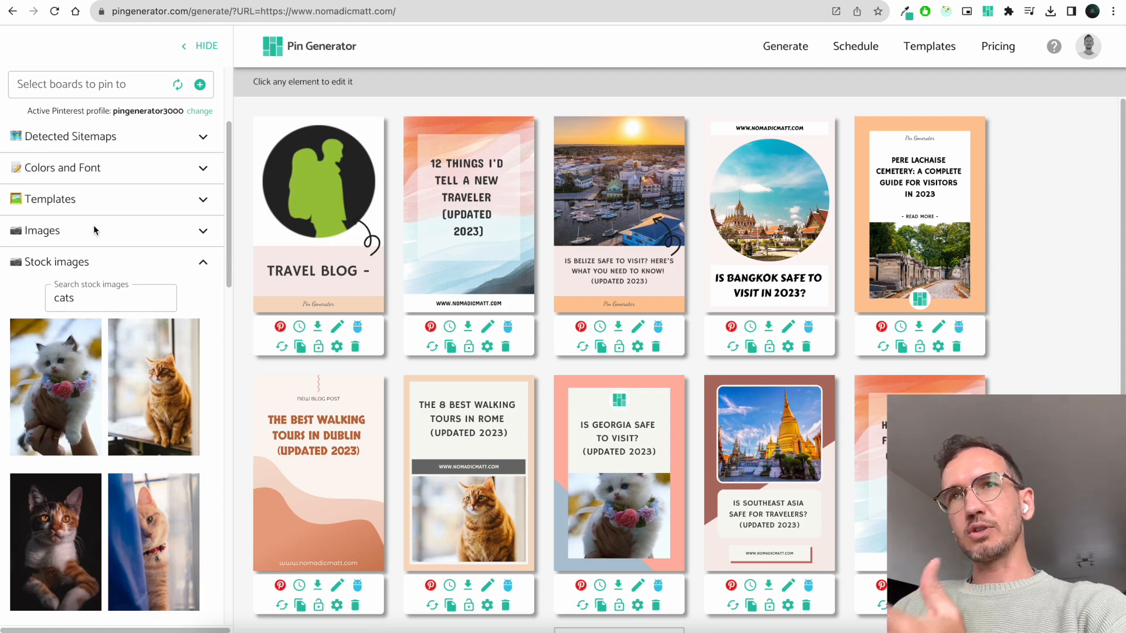
Add the orange cat stock photo to the account's own images and open that image collection
mouse_move(136, 395)
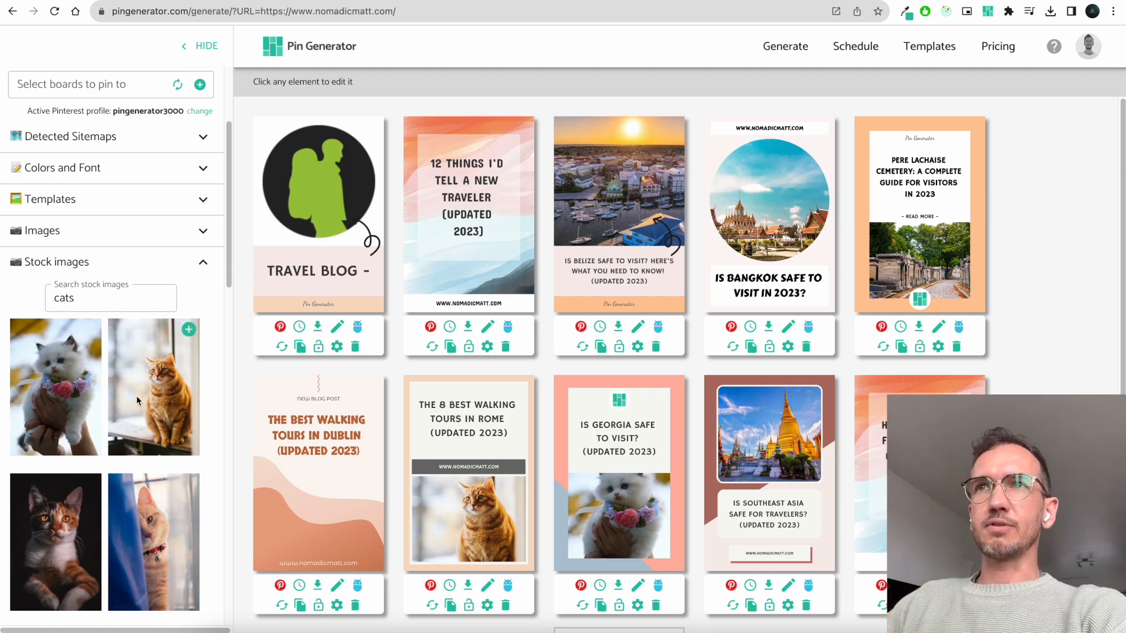
click(190, 332)
click(203, 230)
scroll(151, 350, down, 2)
scroll(151, 351, down, 1)
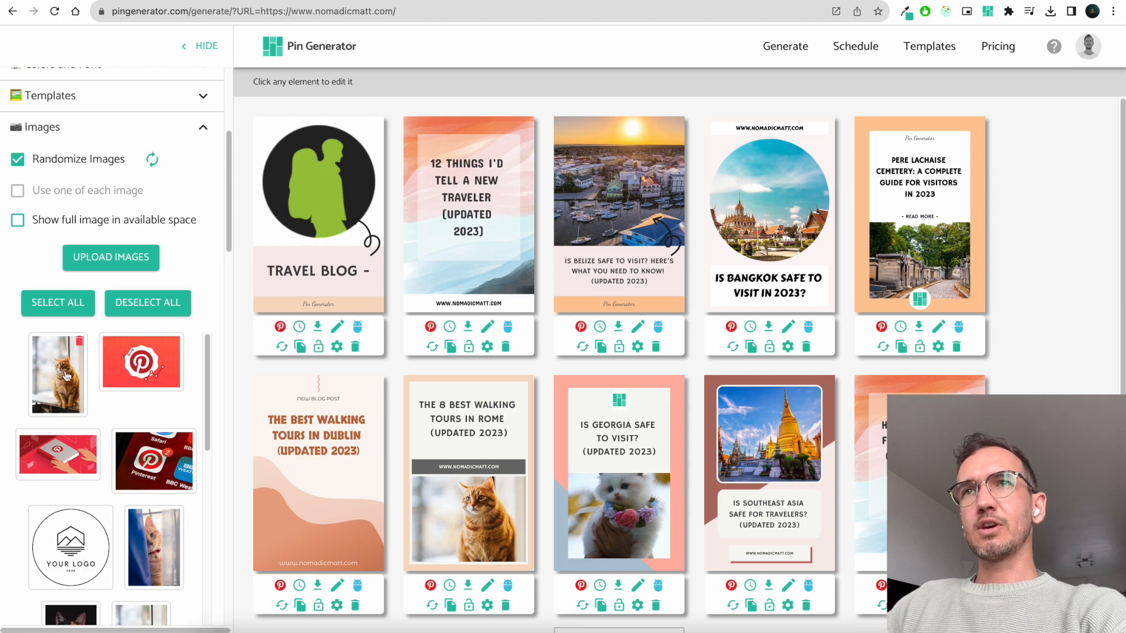
Select the orange cat and Pinterest seal images for the pins, deselect both again, and close the image sections
click(65, 377)
click(151, 371)
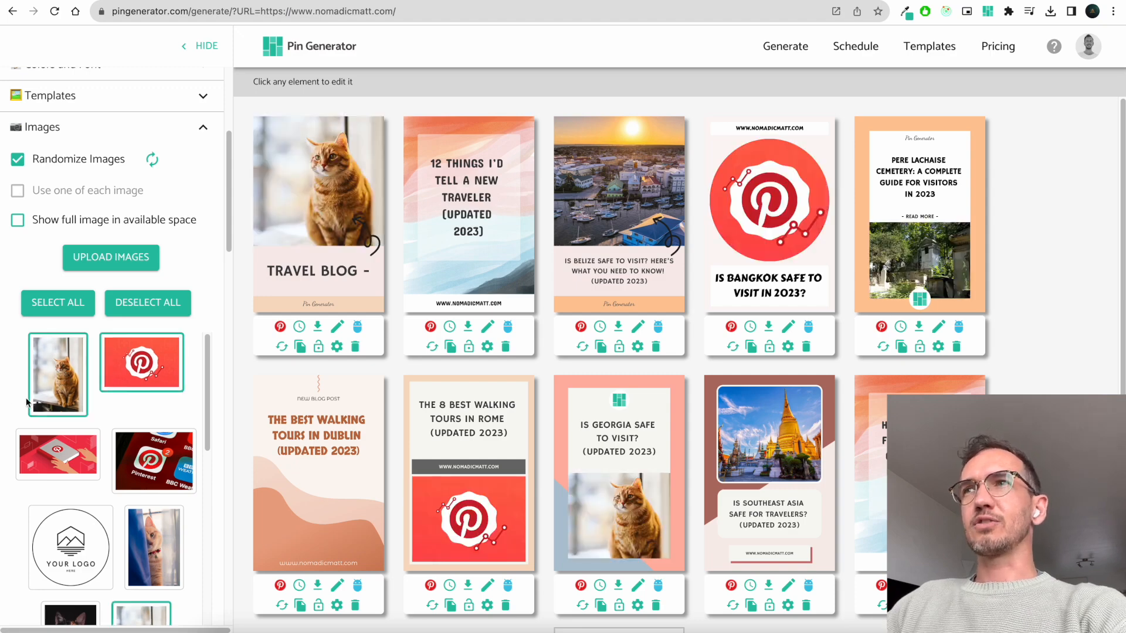
click(70, 379)
click(118, 371)
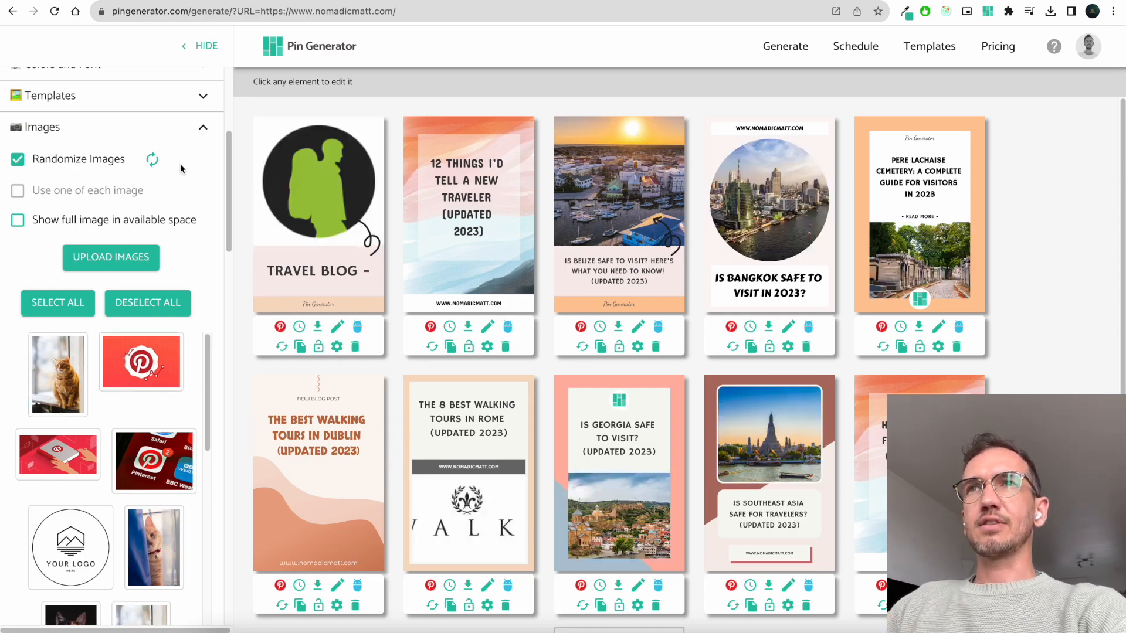
click(201, 126)
click(203, 160)
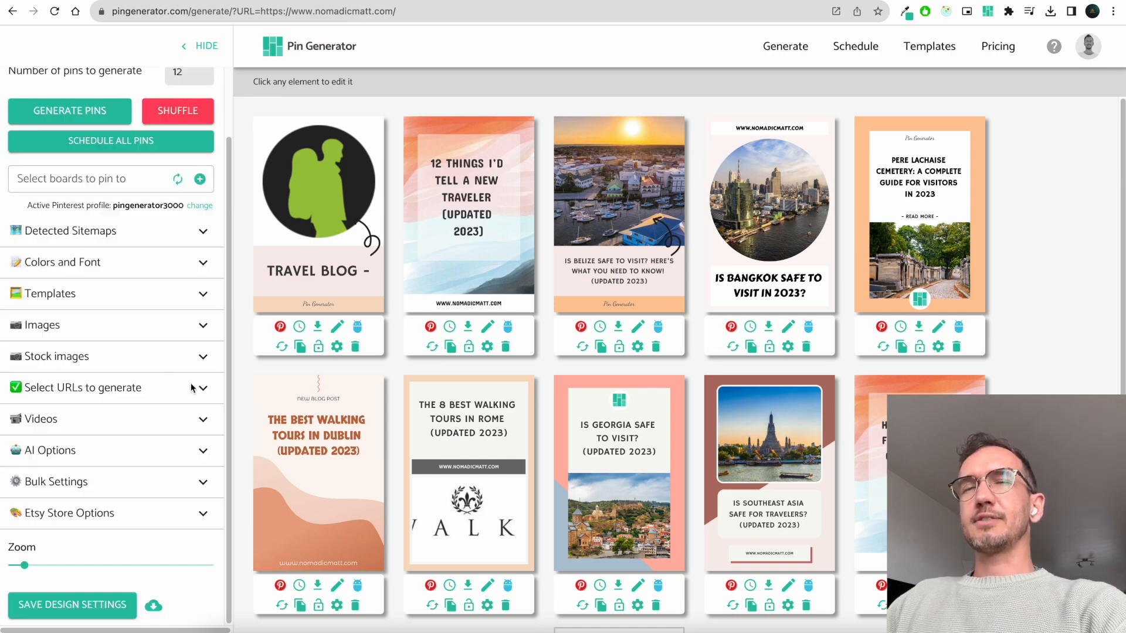
scroll(189, 385, up, 2)
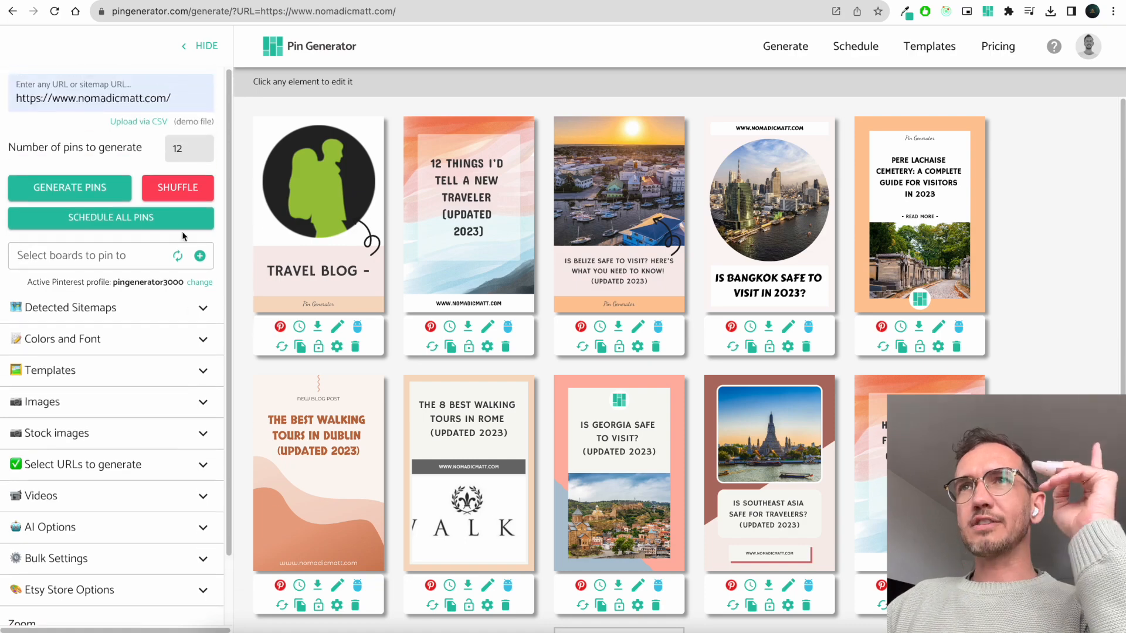
View the website's source URL and the sitemaps detected for it, and close the sitemap section
drag(181, 74, 0, 91)
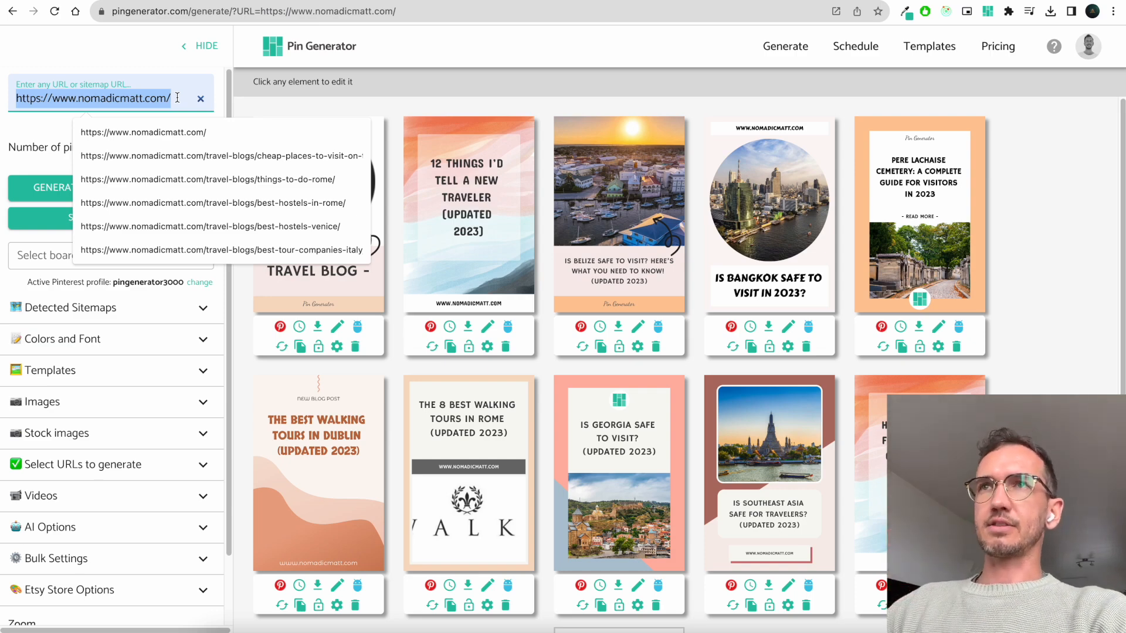
click(236, 101)
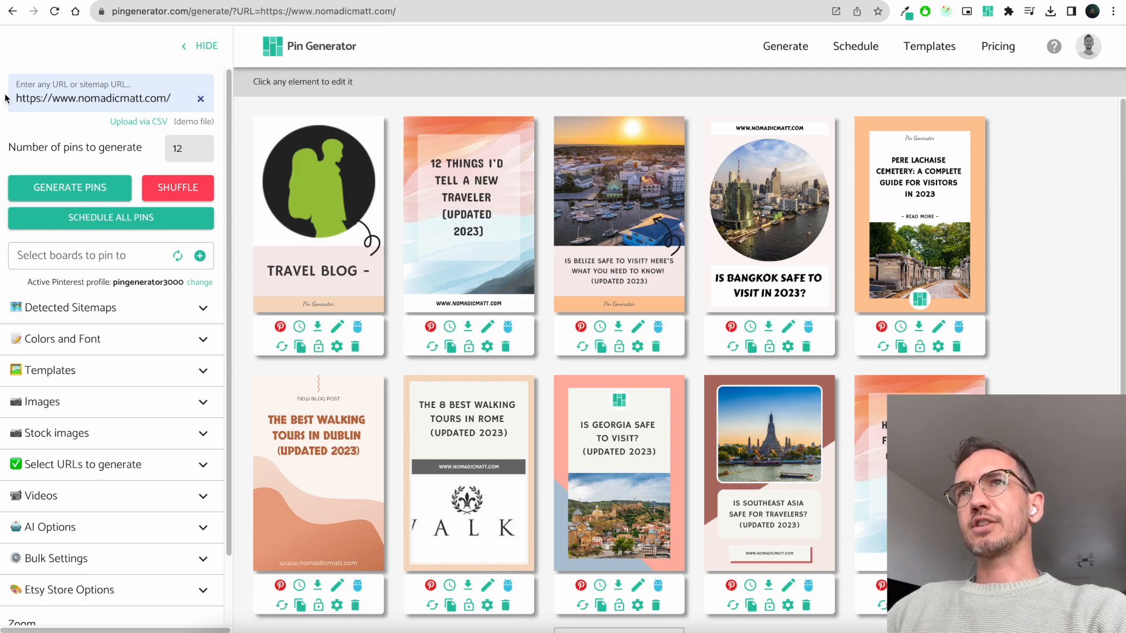
click(157, 309)
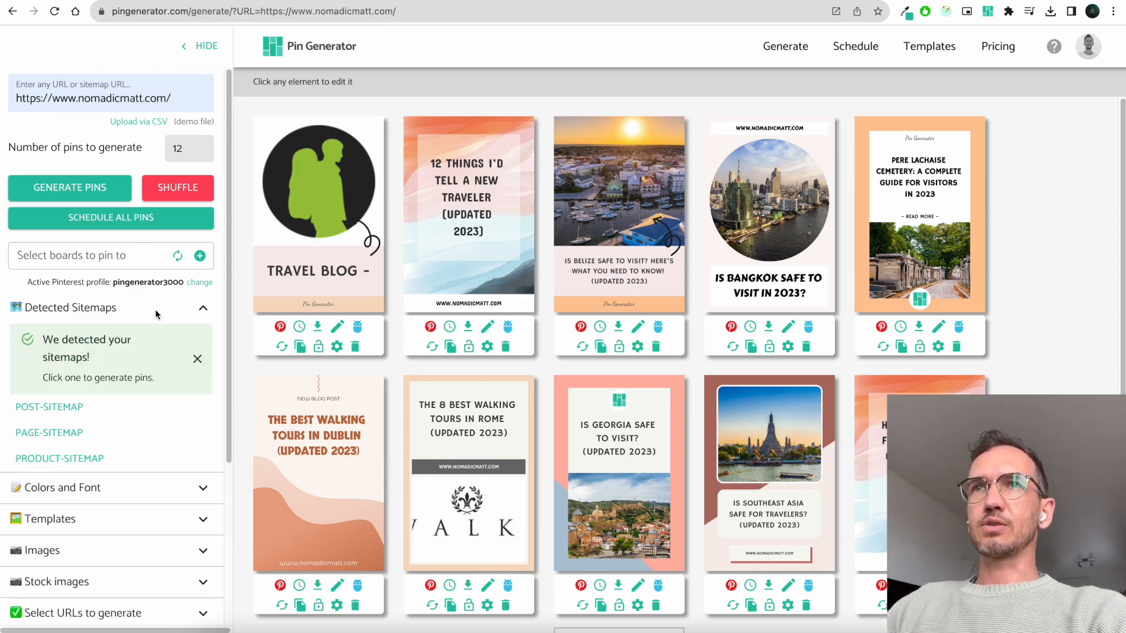
click(200, 312)
Select the Rome and Dublin best-walking-tours URLs from the website's URL list and generate pins for just those two
click(200, 467)
scroll(143, 446, down, 1)
drag(37, 397, 143, 398)
scroll(143, 392, down, 1)
click(187, 393)
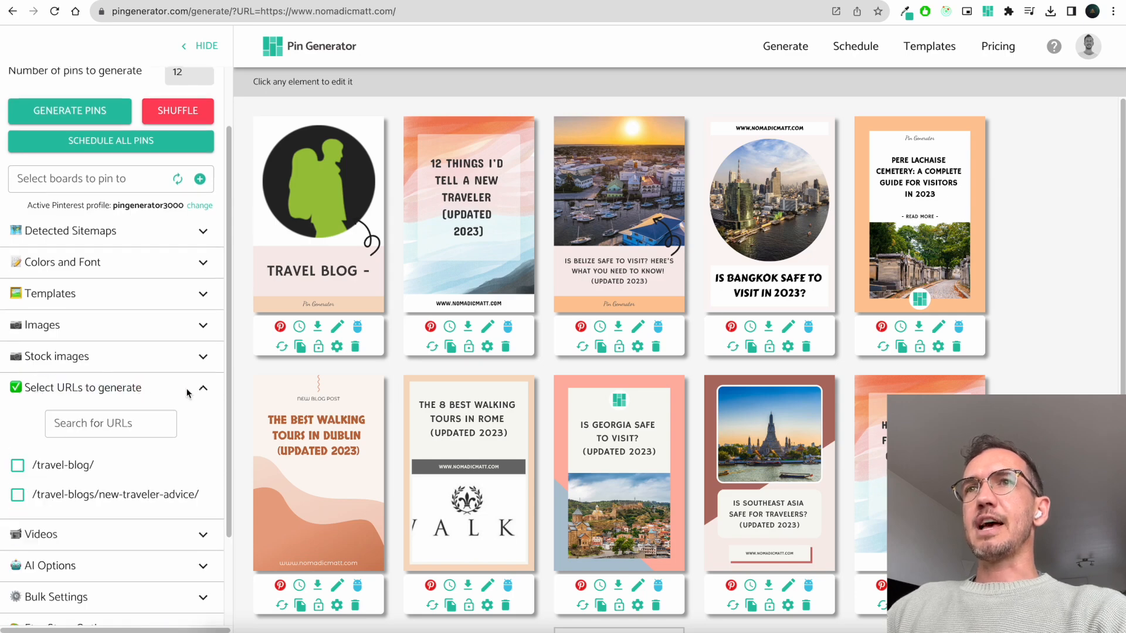
scroll(50, 312, down, 1)
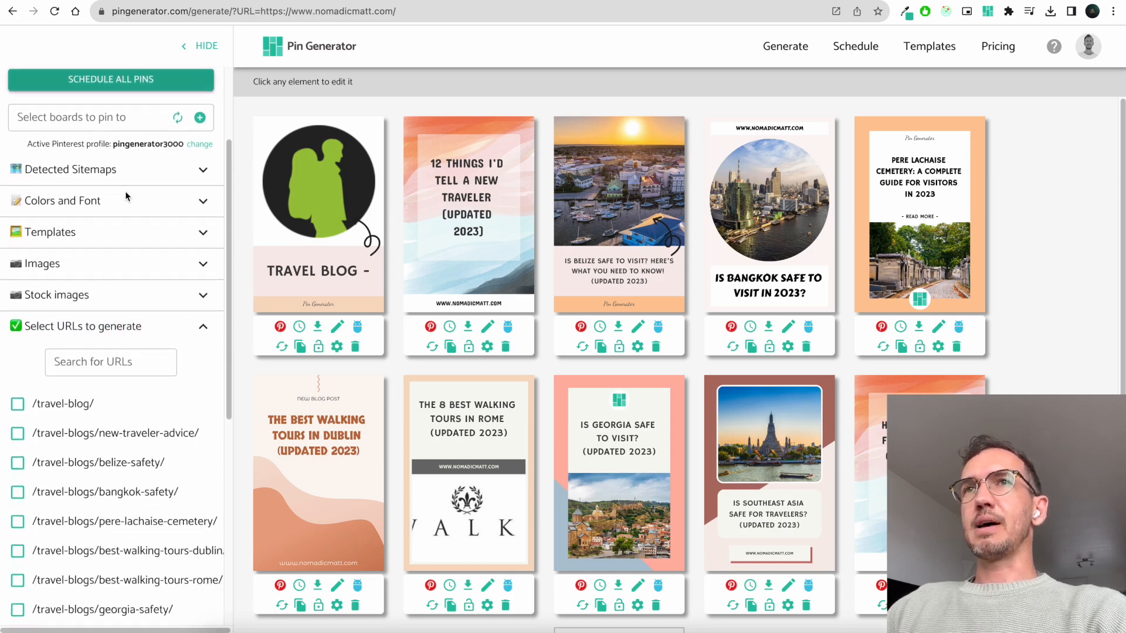
scroll(146, 397, down, 1)
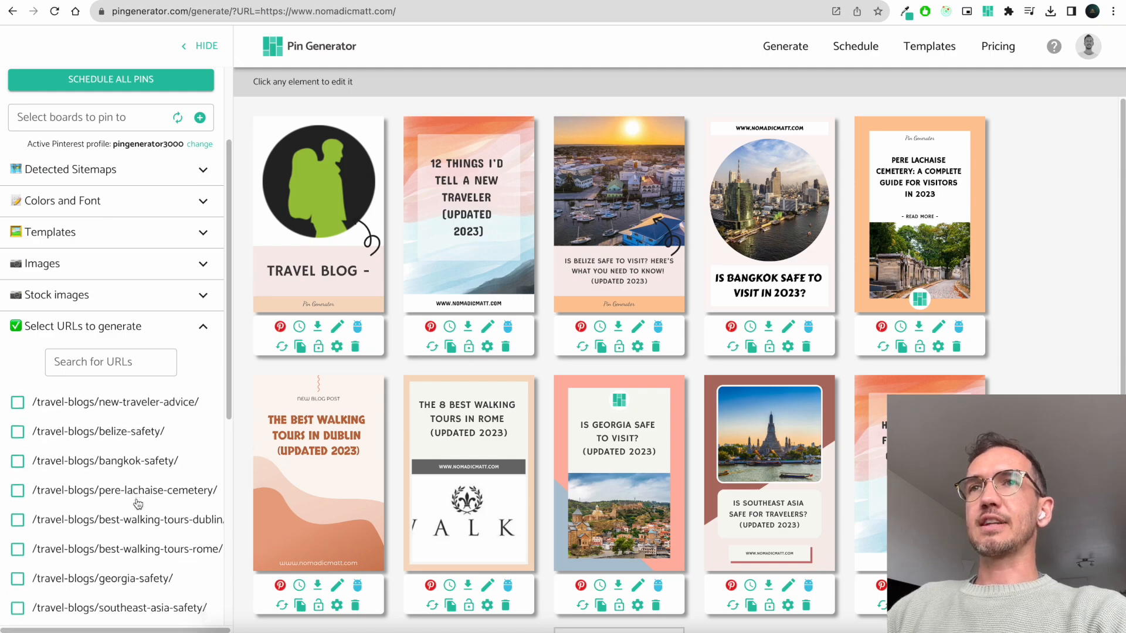
scroll(137, 504, down, 1)
click(22, 538)
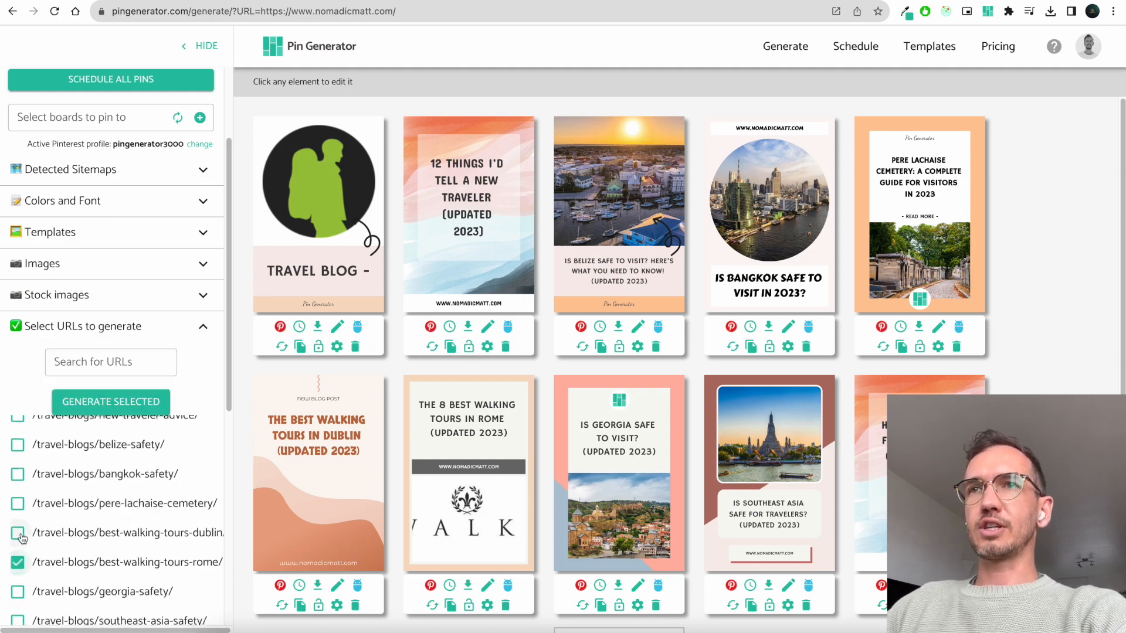
click(18, 534)
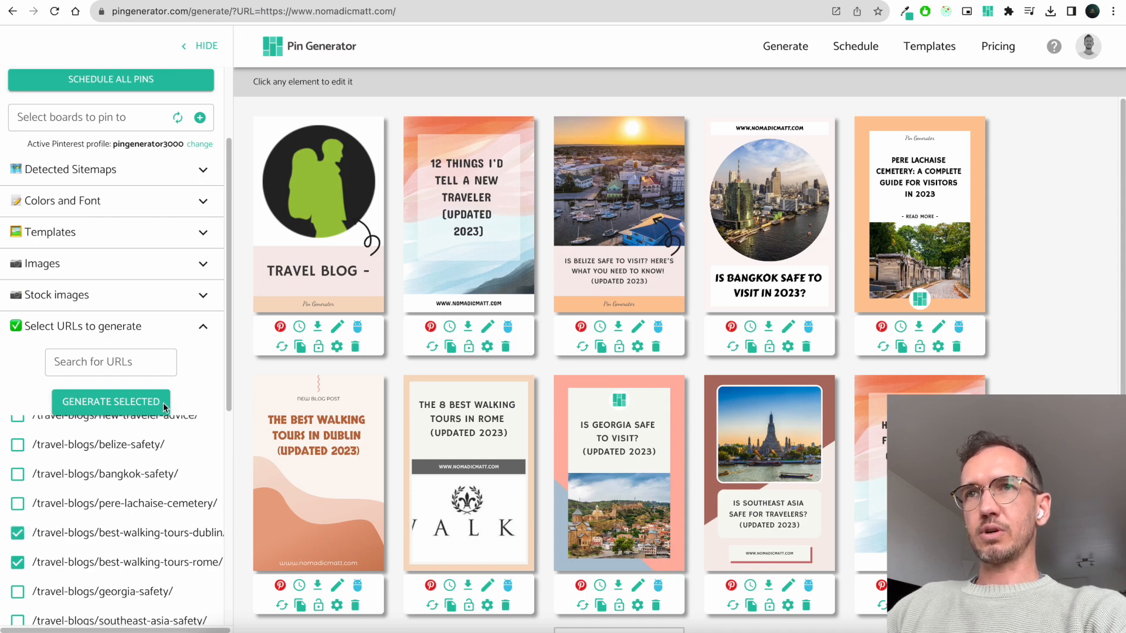
click(141, 402)
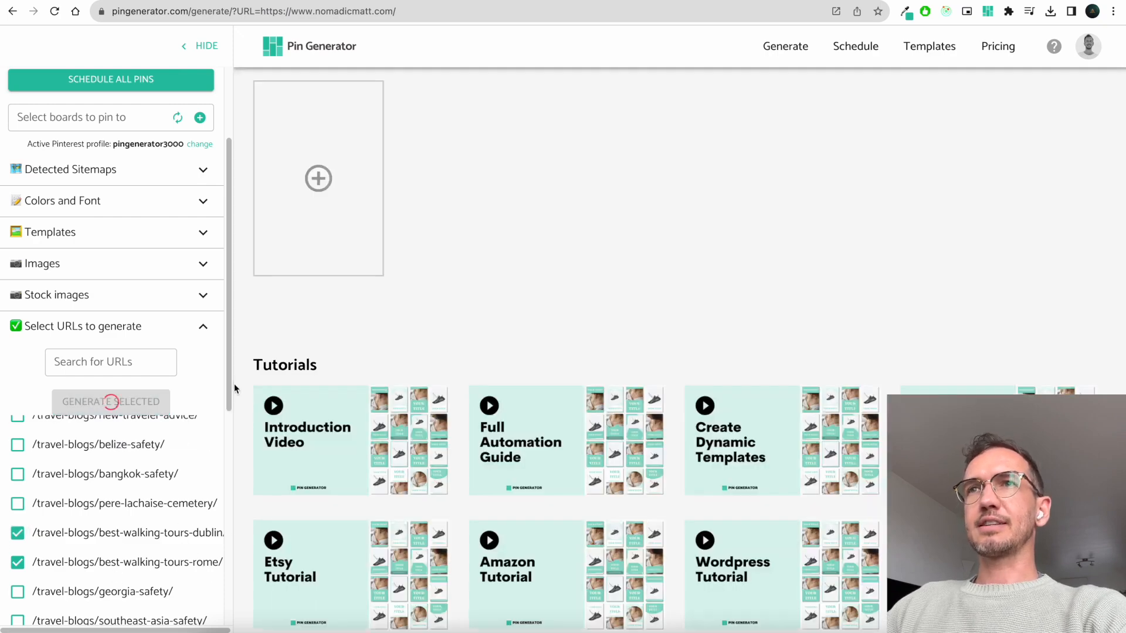
scroll(141, 480, down, 1)
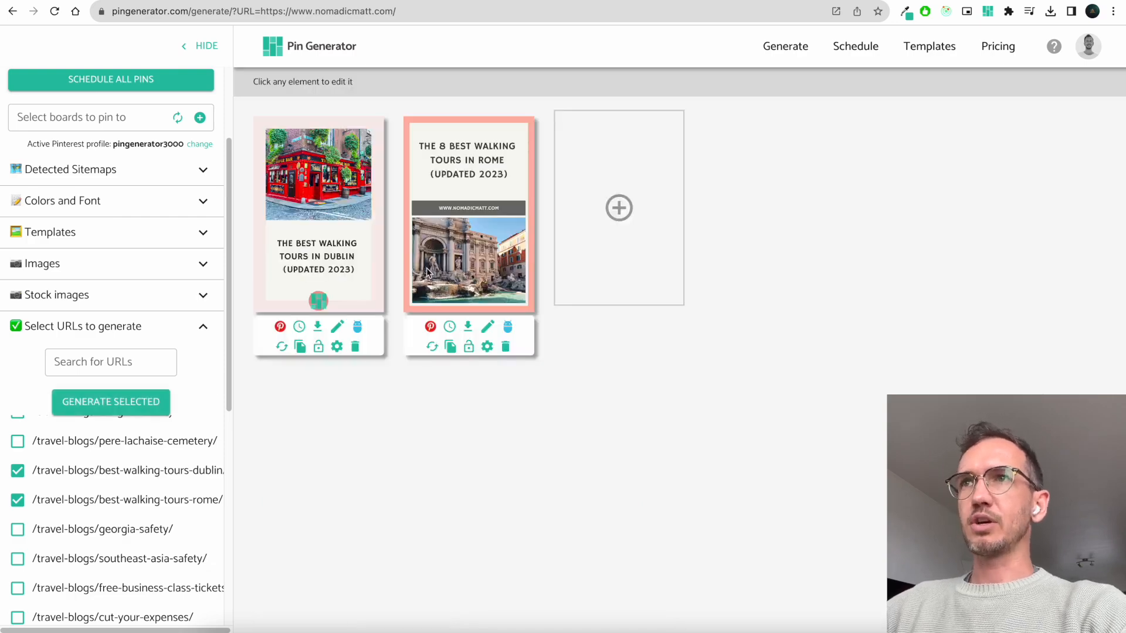
Examine the details of the Rome pin and the Dublin pin without saving, and close the URL selection section
click(491, 326)
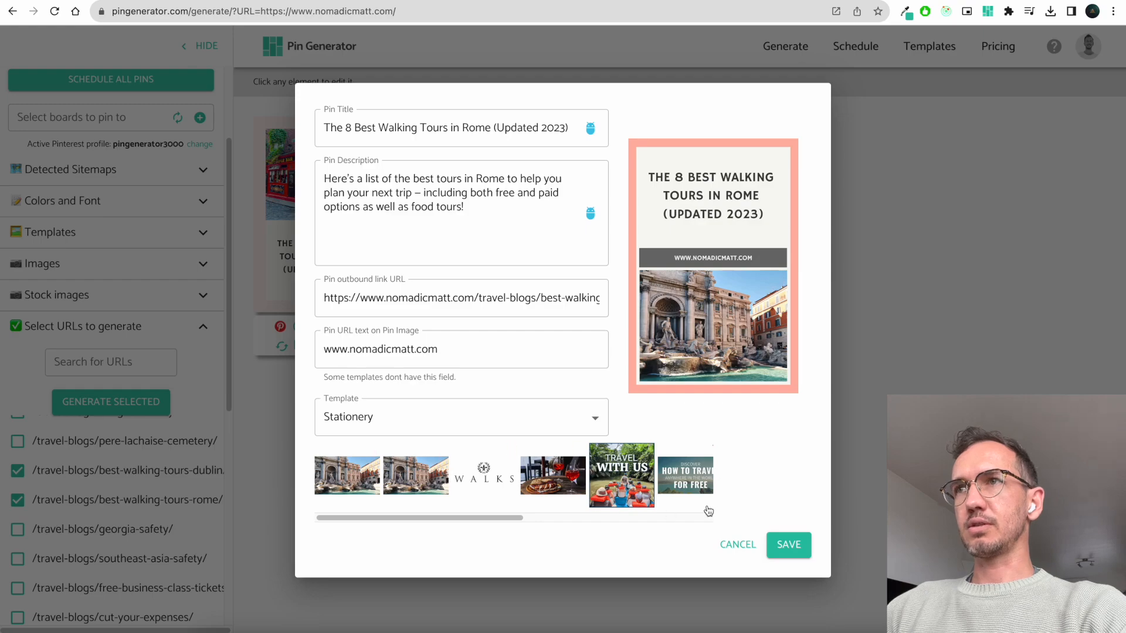
click(740, 544)
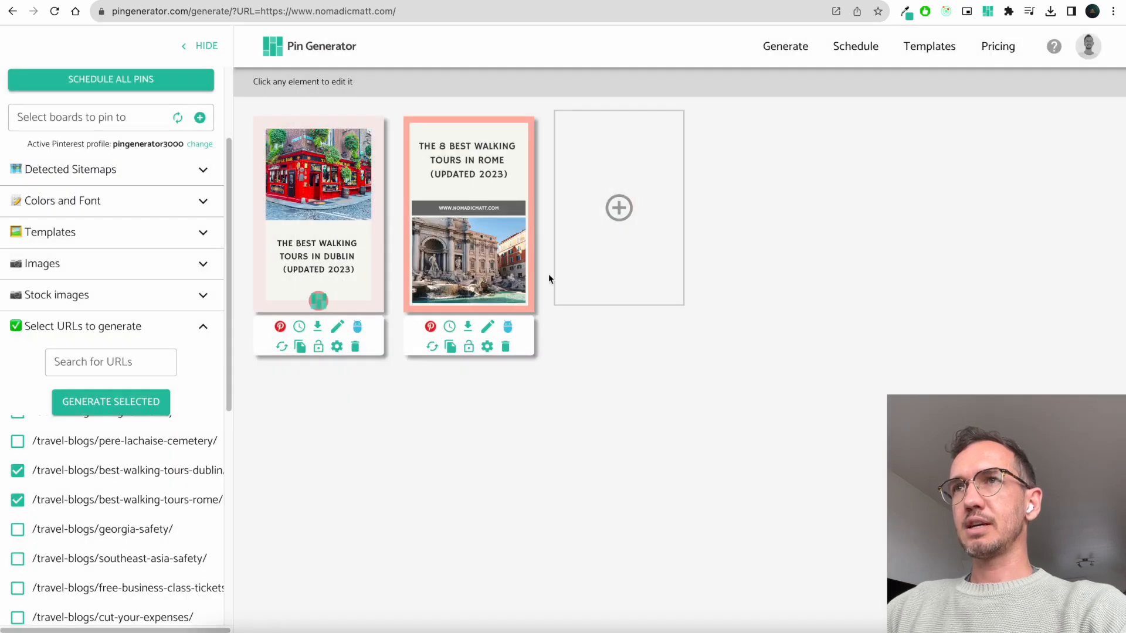
click(337, 326)
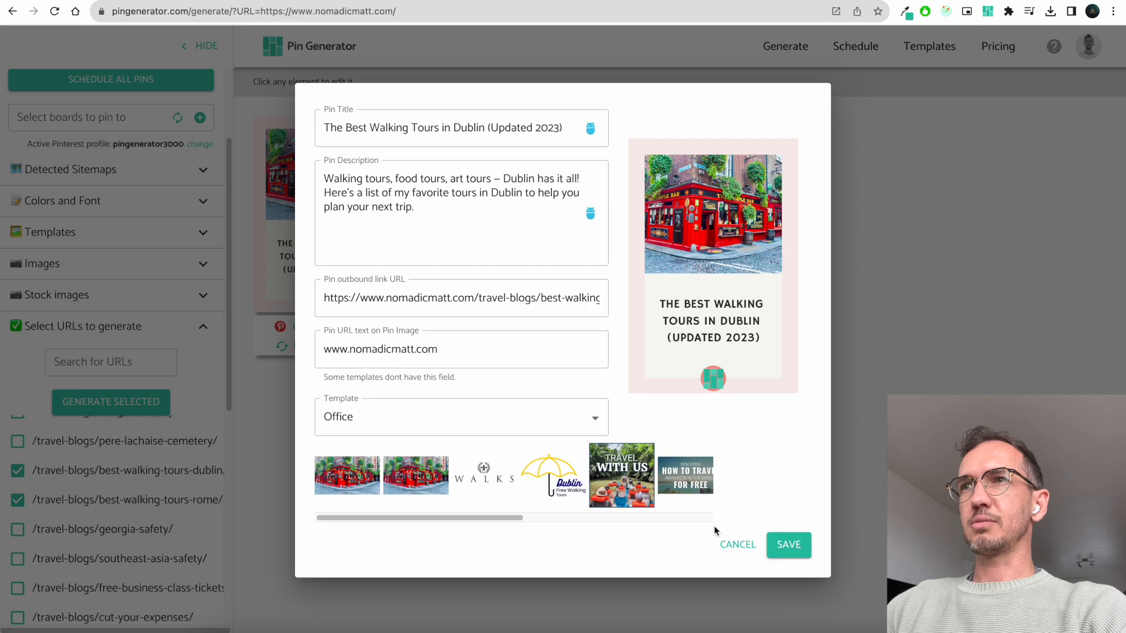
click(740, 547)
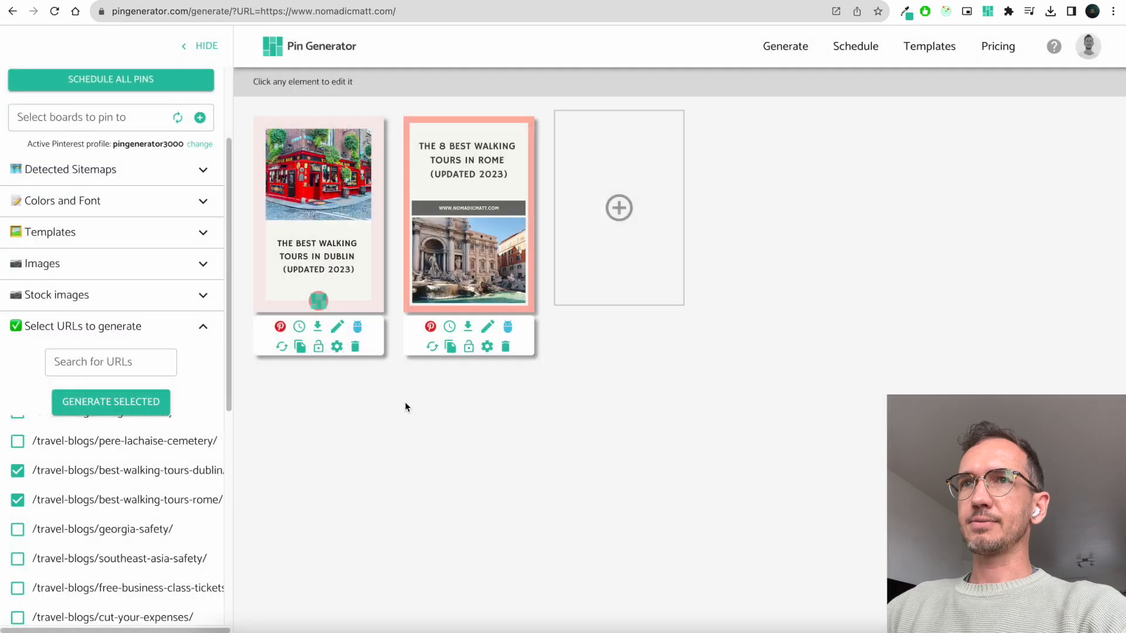
click(209, 326)
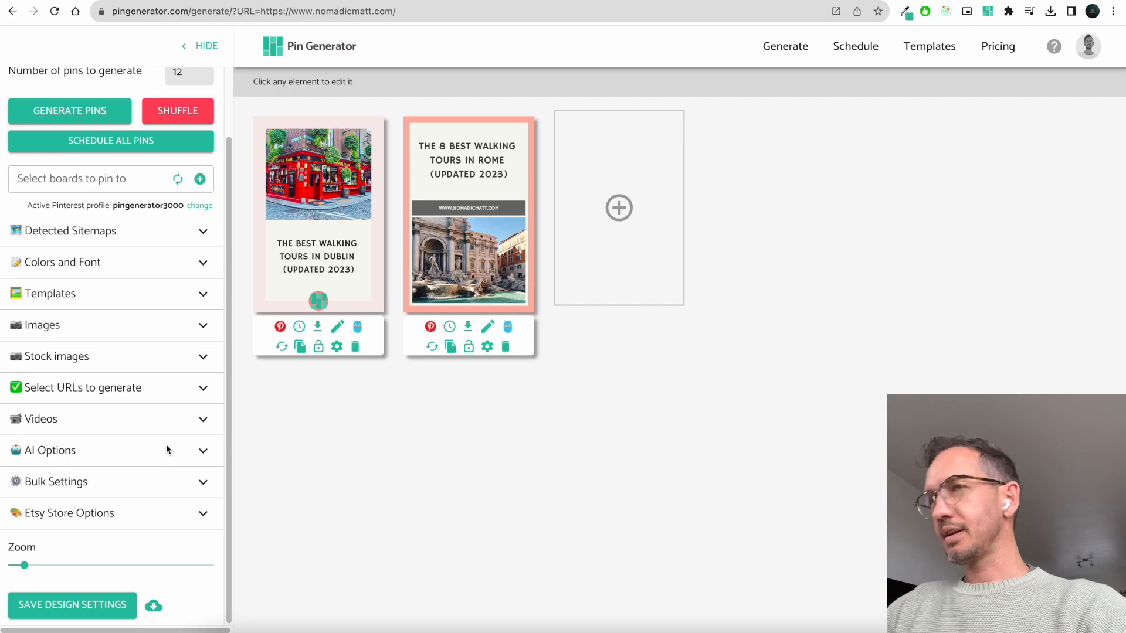
Set the titles of all pins in bulk to "Test"
click(192, 483)
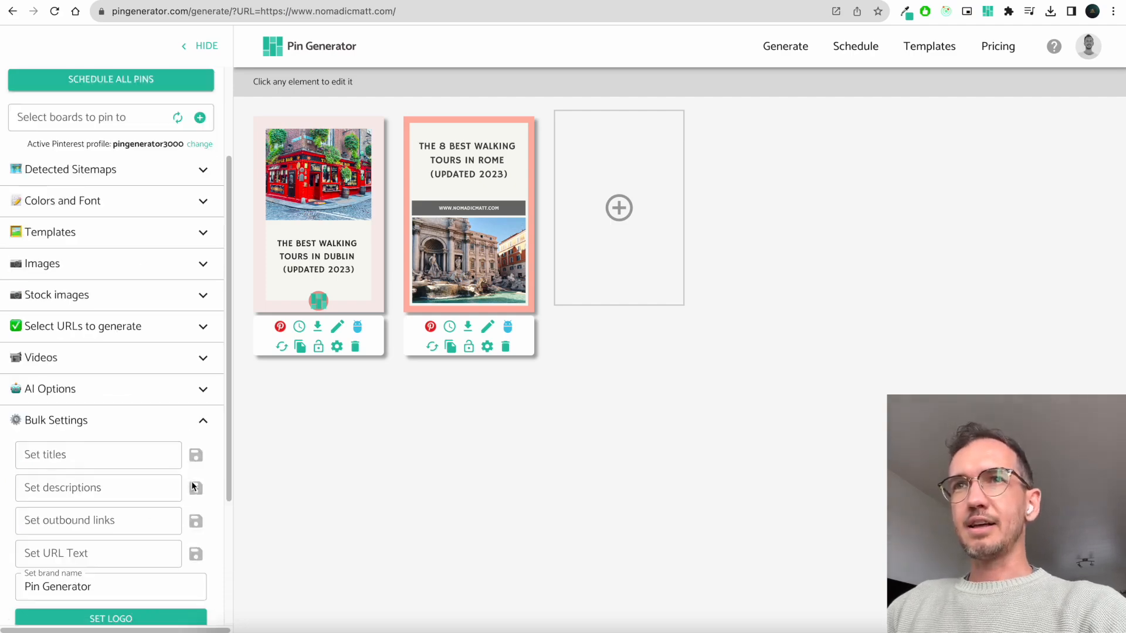
scroll(176, 438, down, 1)
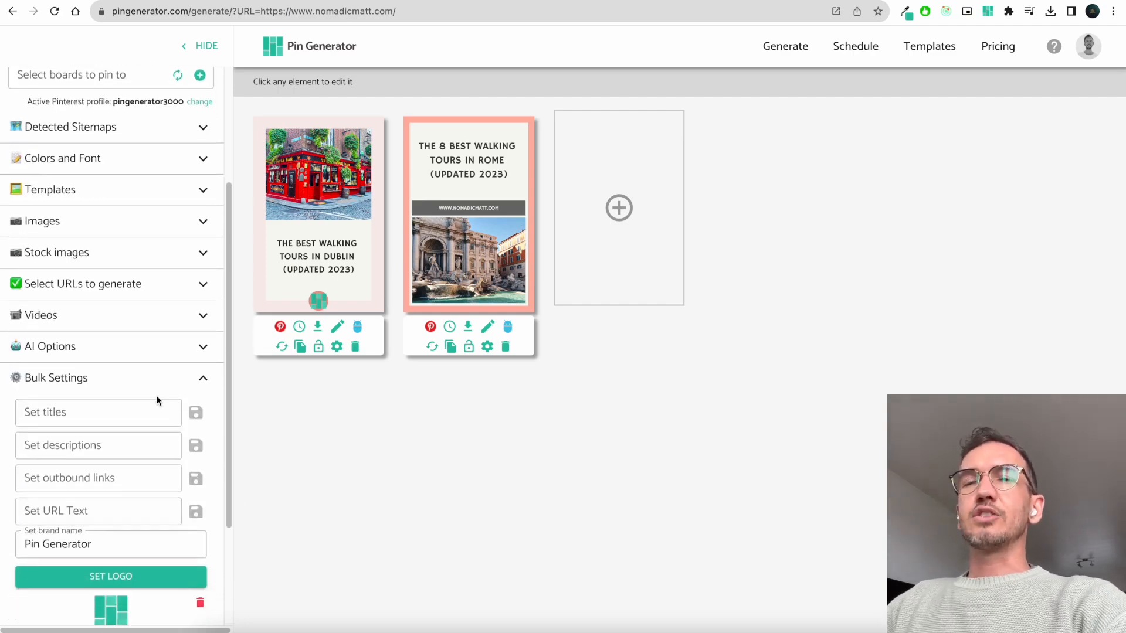
click(139, 409)
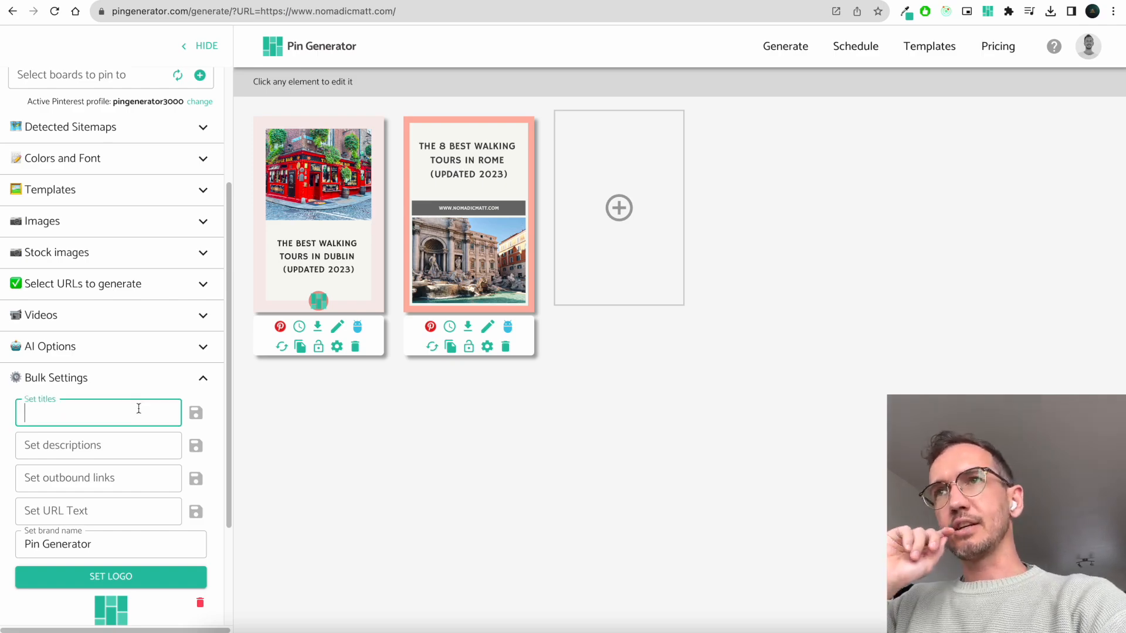
text(Test)
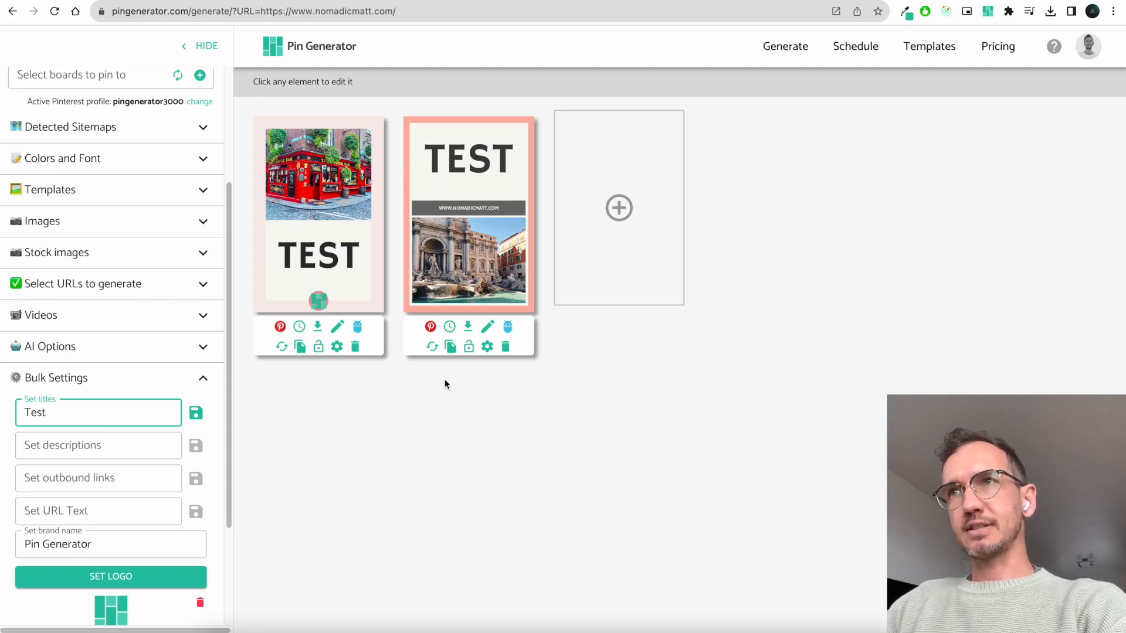
click(311, 423)
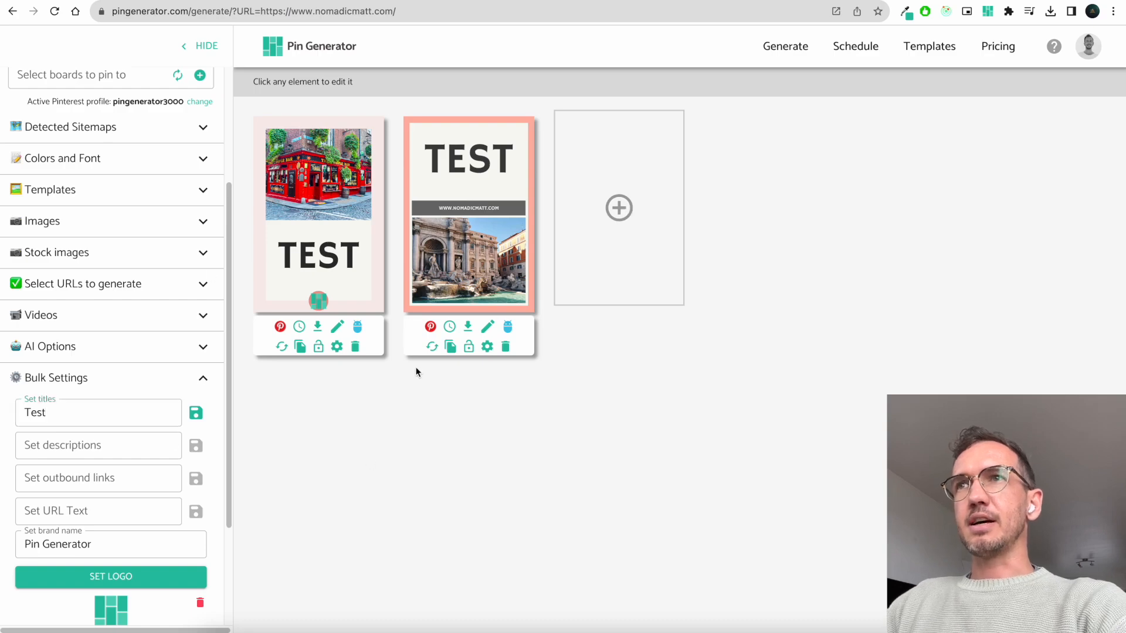
Duplicate the Rome pin repeatedly to make seven pins in all, and shuffle the pin designs twice
click(451, 347)
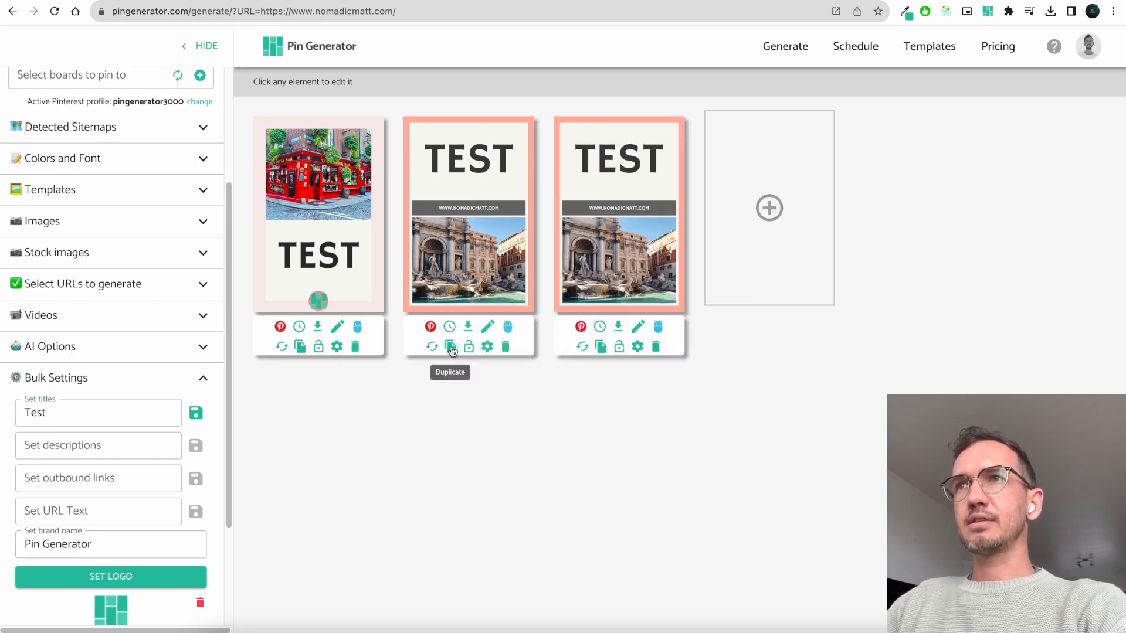
click(451, 347)
click(451, 347)
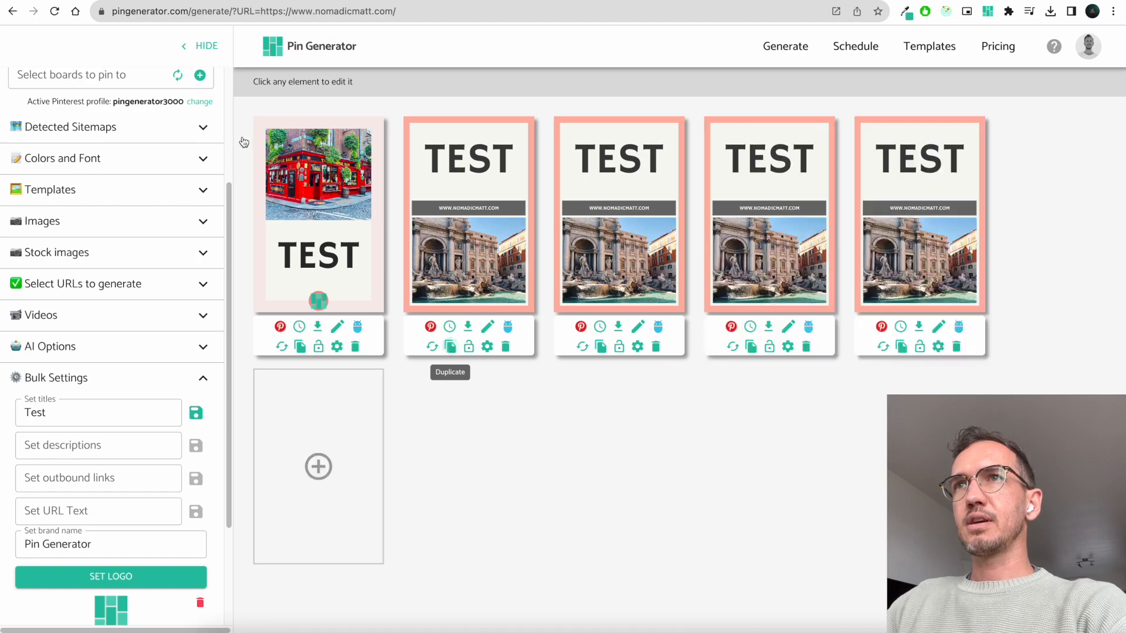
scroll(146, 237, up, 3)
click(182, 188)
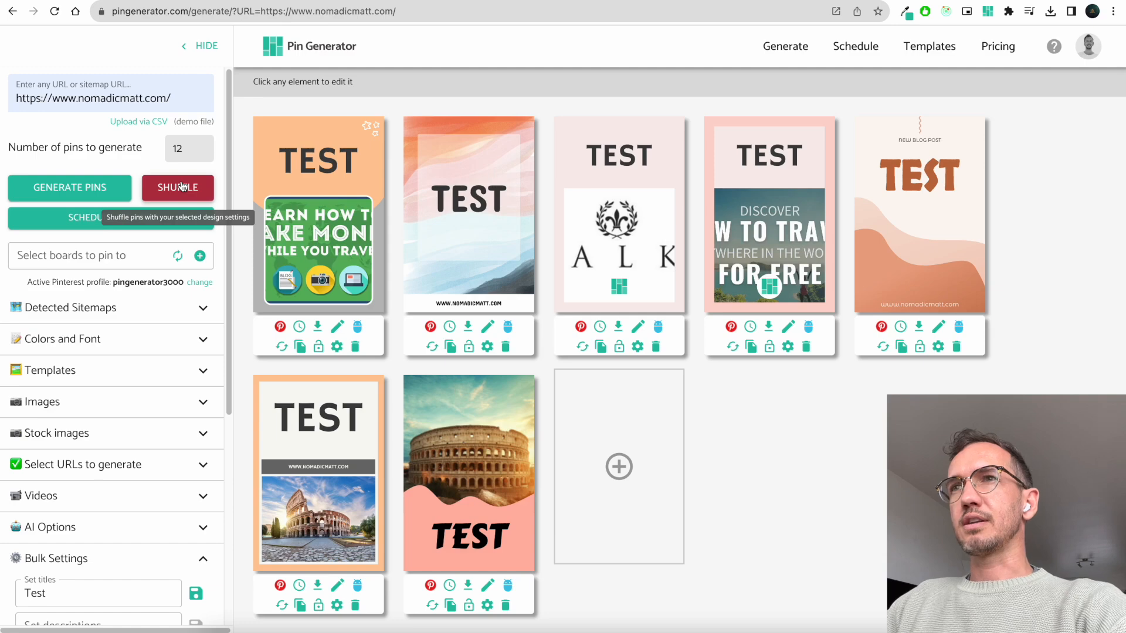
click(182, 188)
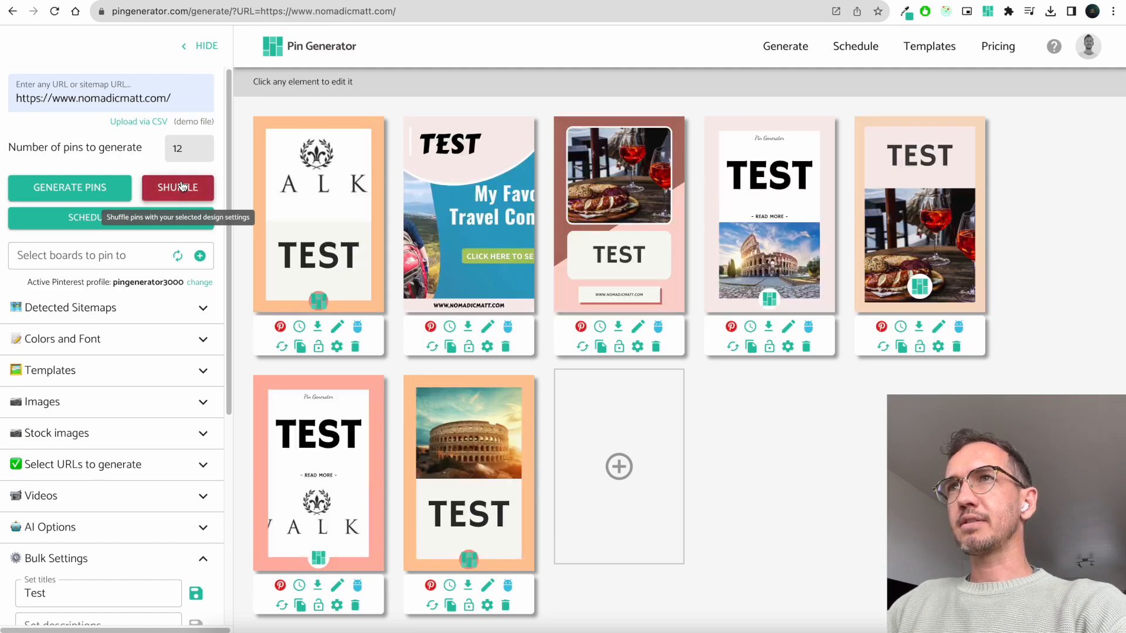
Inspect the dynamic text options for the brand text on the fourth pin, keep Use detected text, and deselect it
click(773, 140)
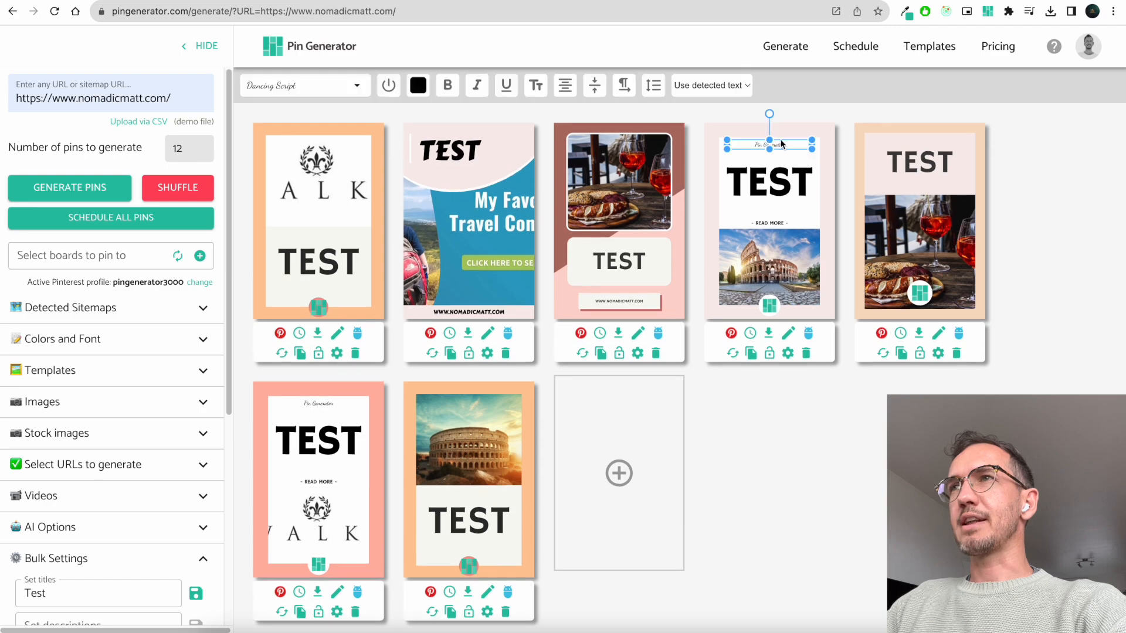
click(750, 87)
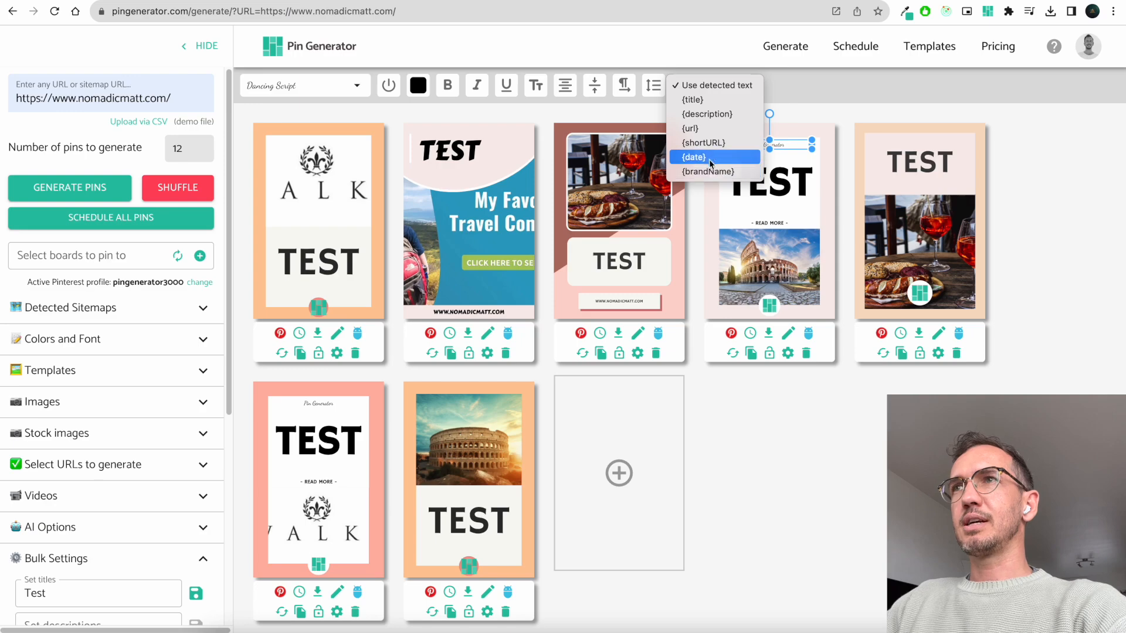
click(789, 155)
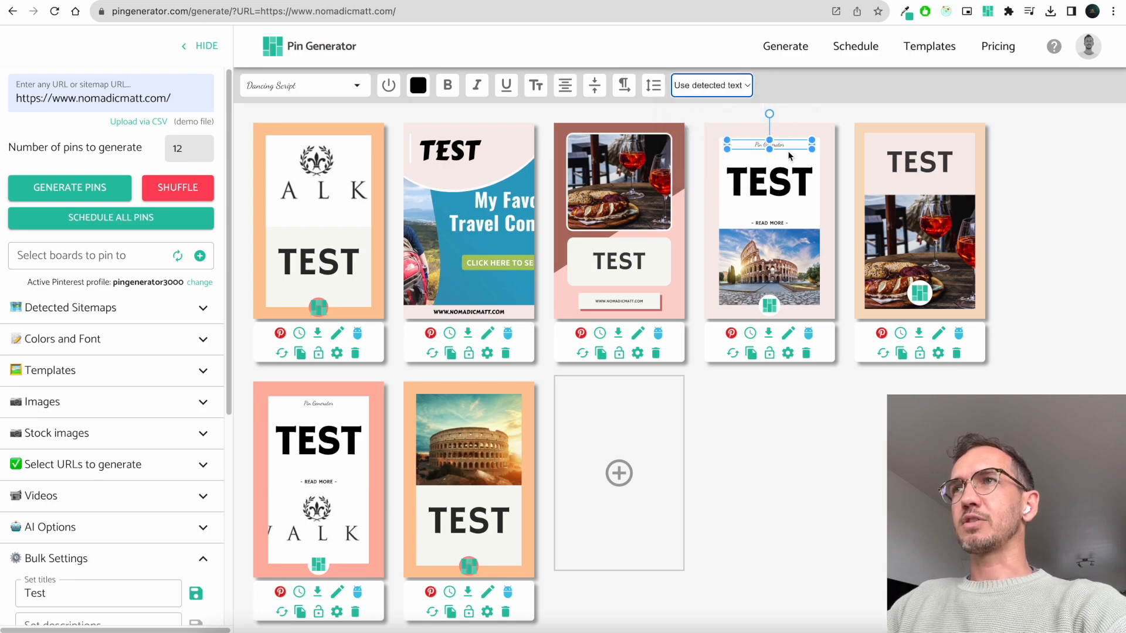
click(838, 145)
Set the brand name for all pins to "Brand name" in the bulk settings and check the brand text on the fourth pin
scroll(51, 508, down, 4)
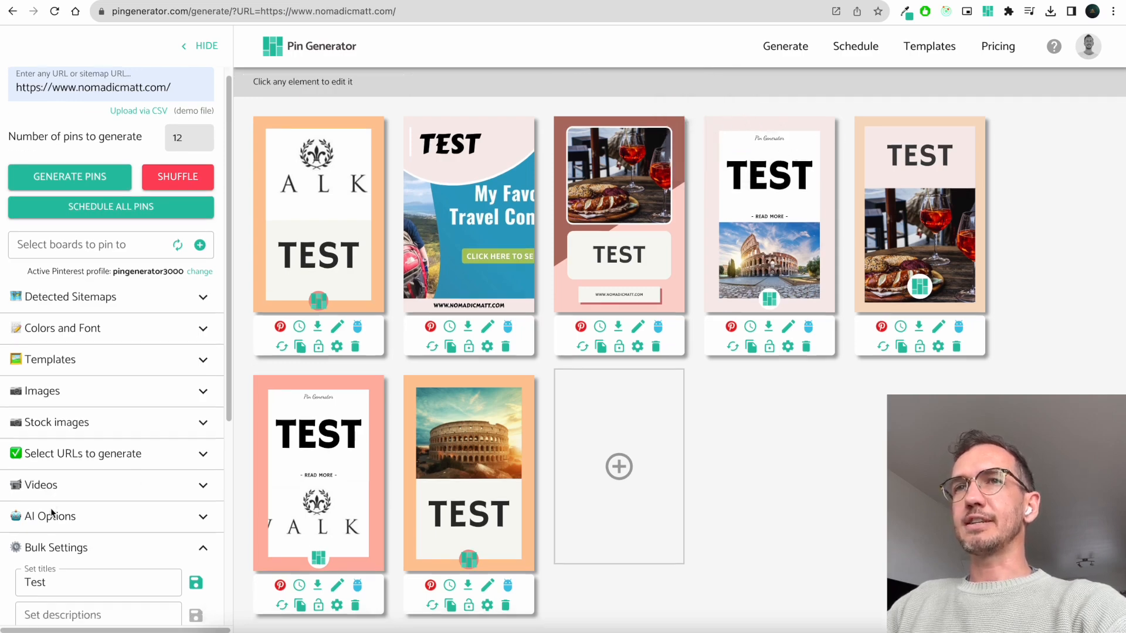
drag(94, 509, 19, 508)
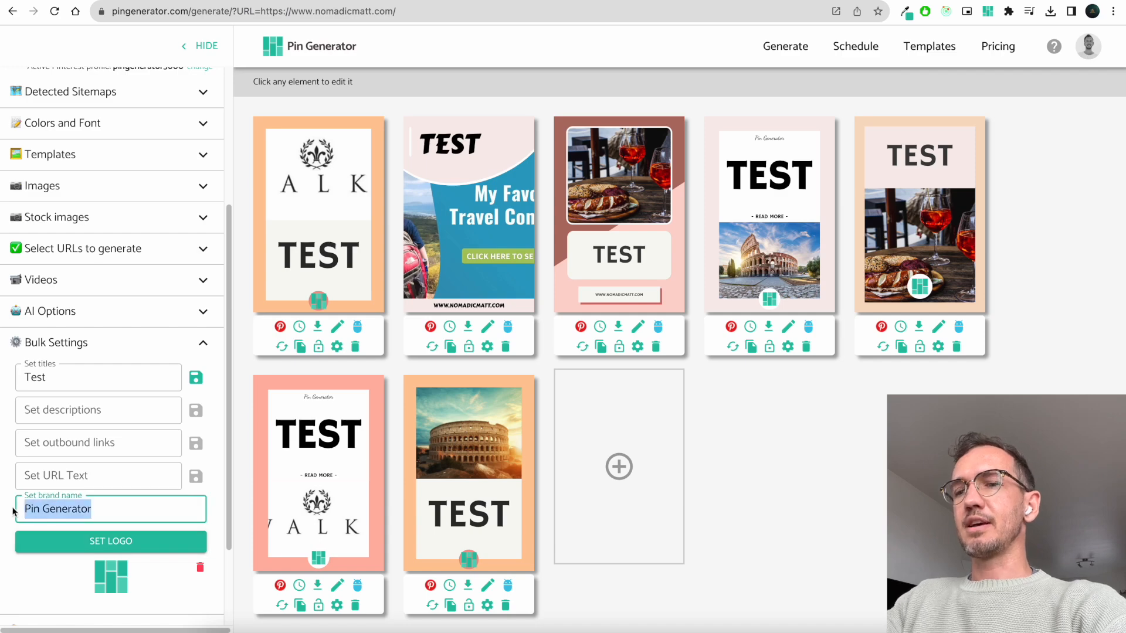
text(Brand name)
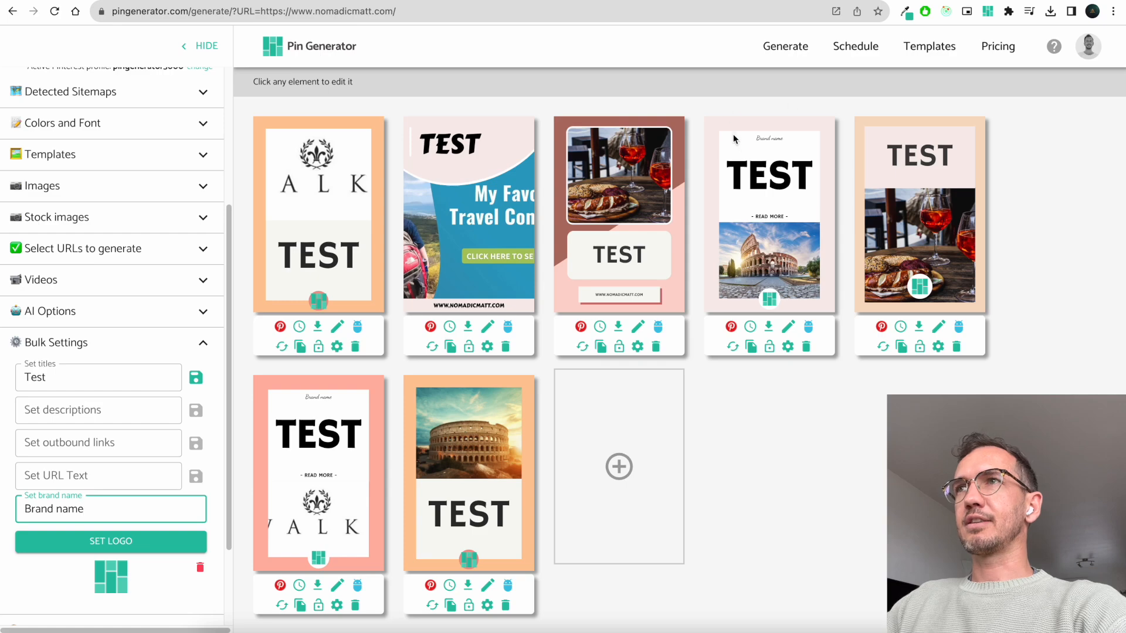
click(773, 141)
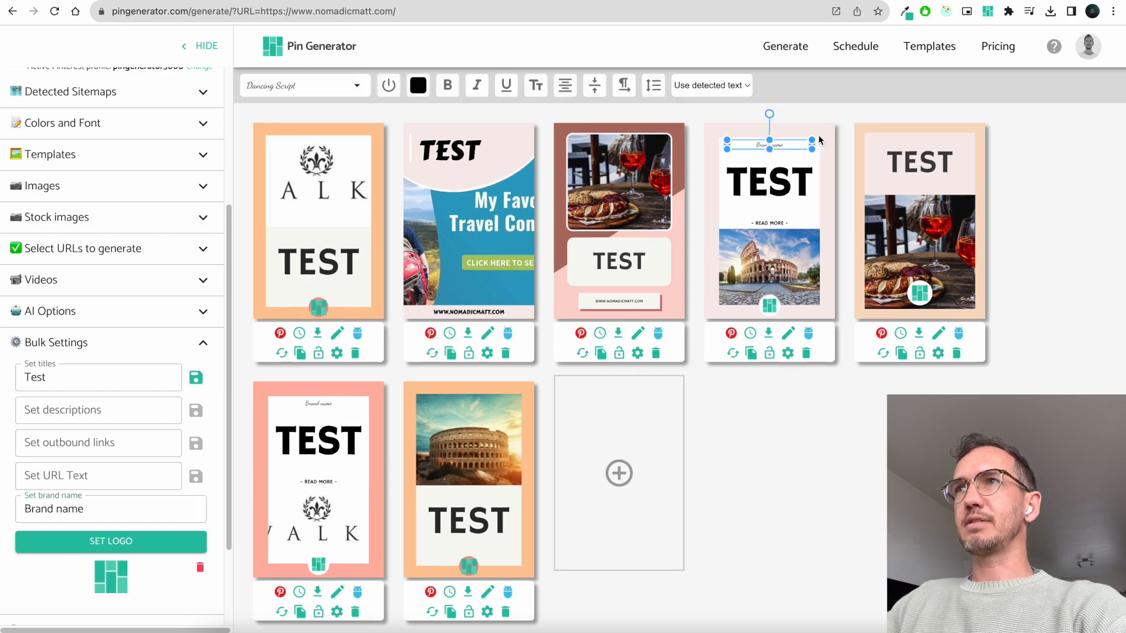
click(790, 117)
drag(101, 515, 21, 510)
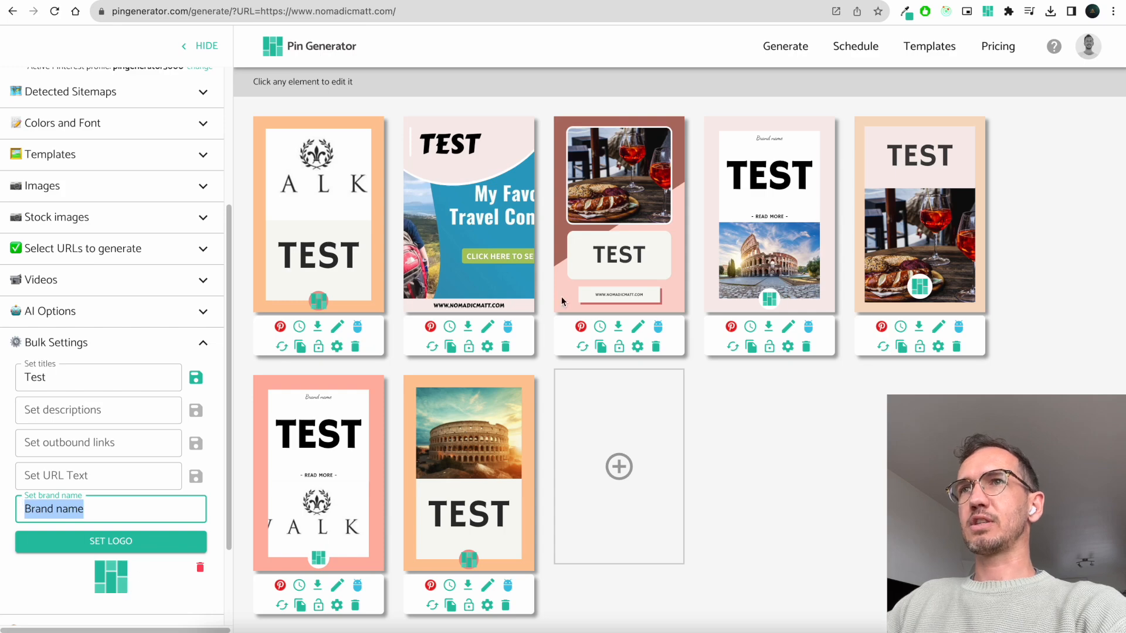
Inspect the logo elements on the fourth and fifth pins in turn, and deselect them
click(769, 300)
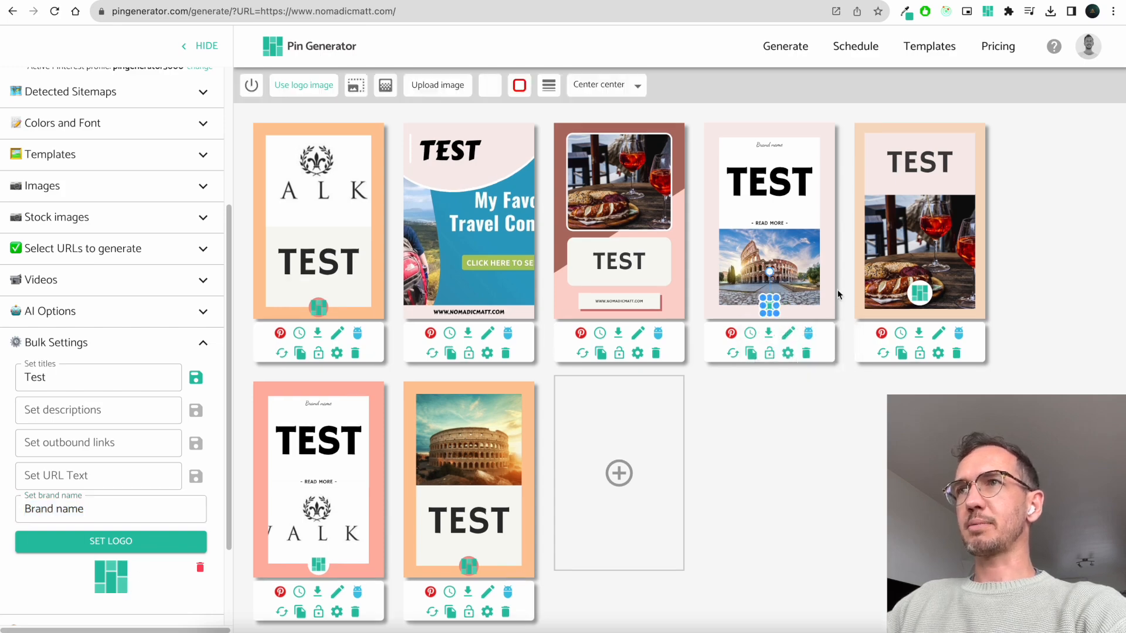
click(921, 294)
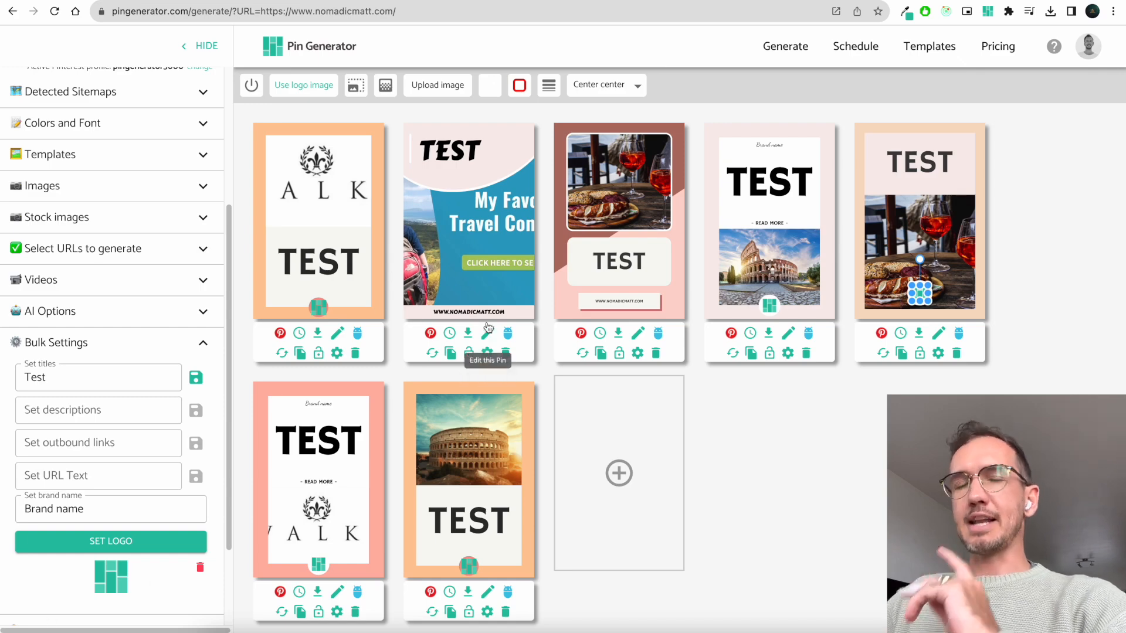
click(742, 435)
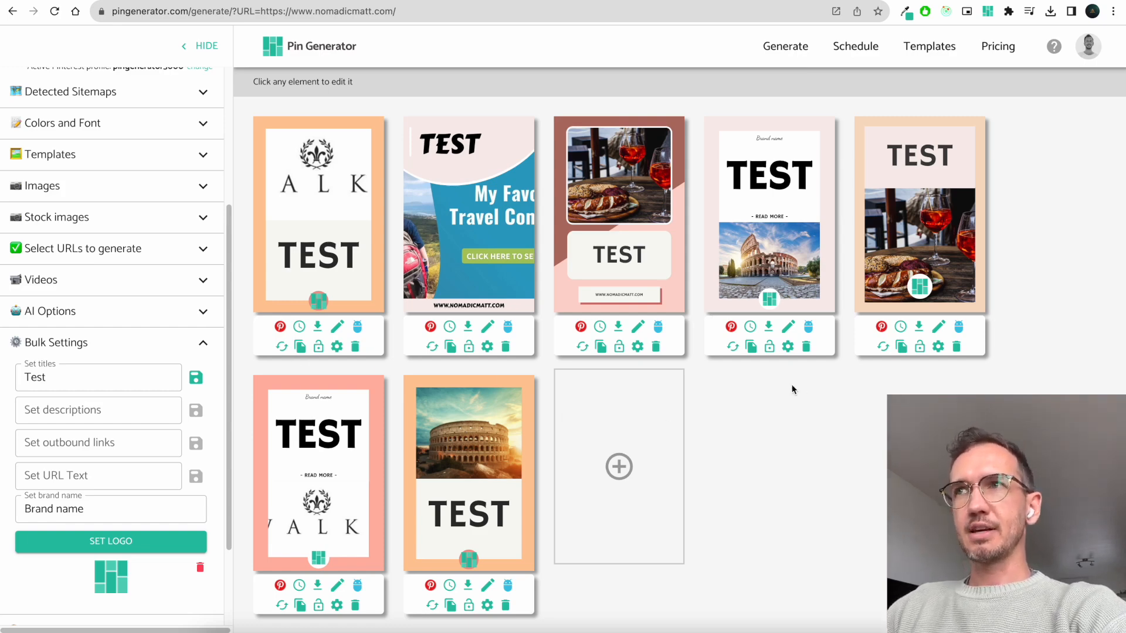
scroll(207, 523, down, 2)
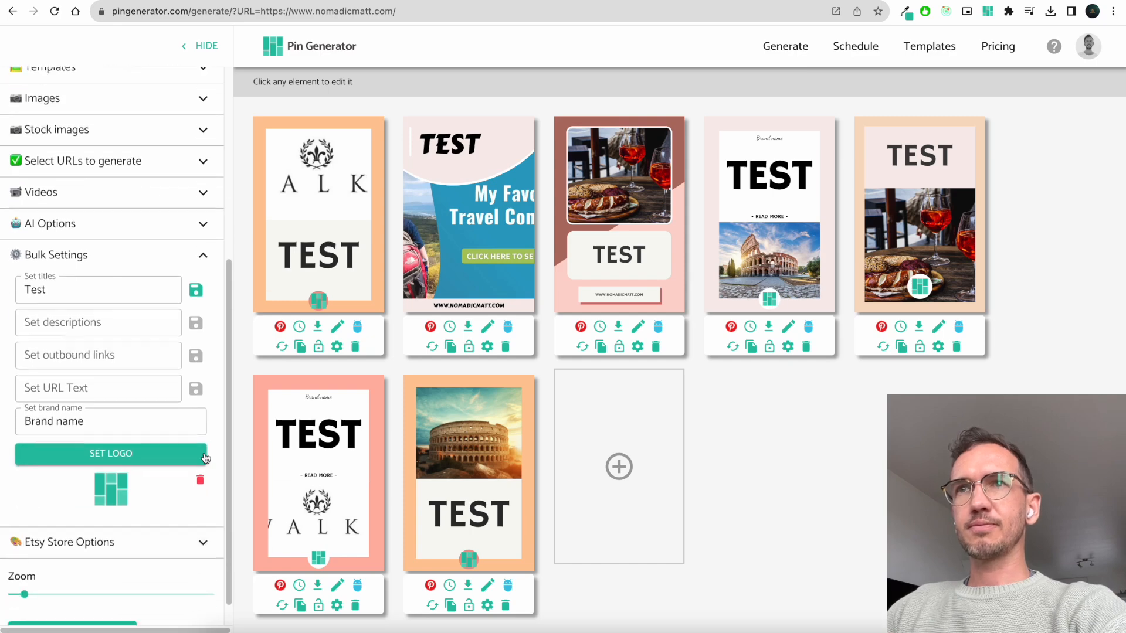
click(203, 256)
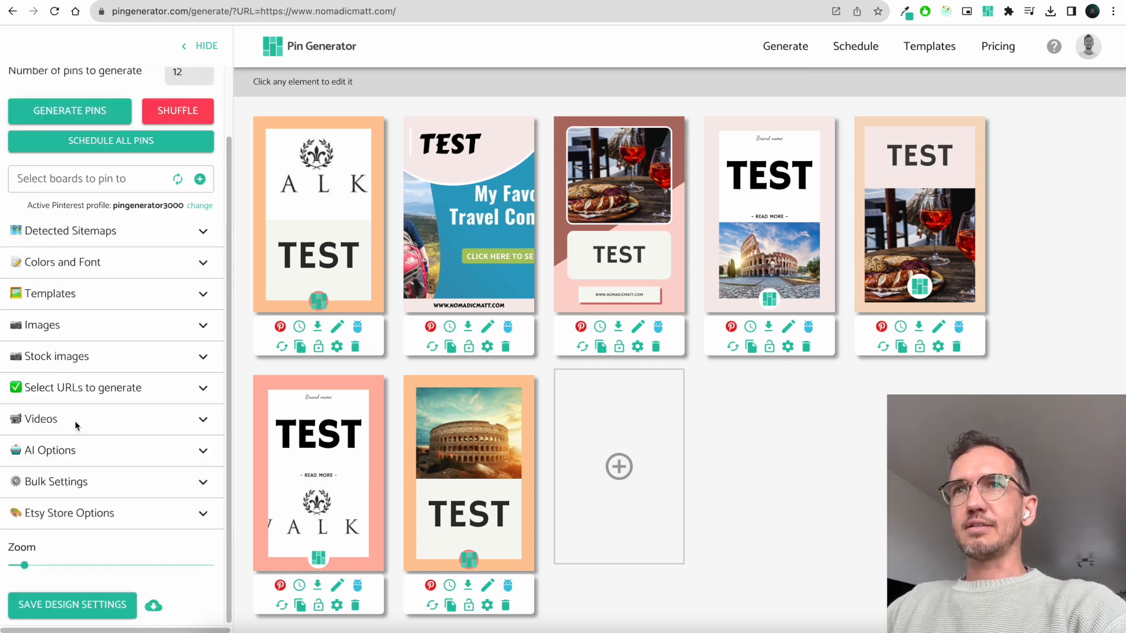
click(166, 453)
click(193, 223)
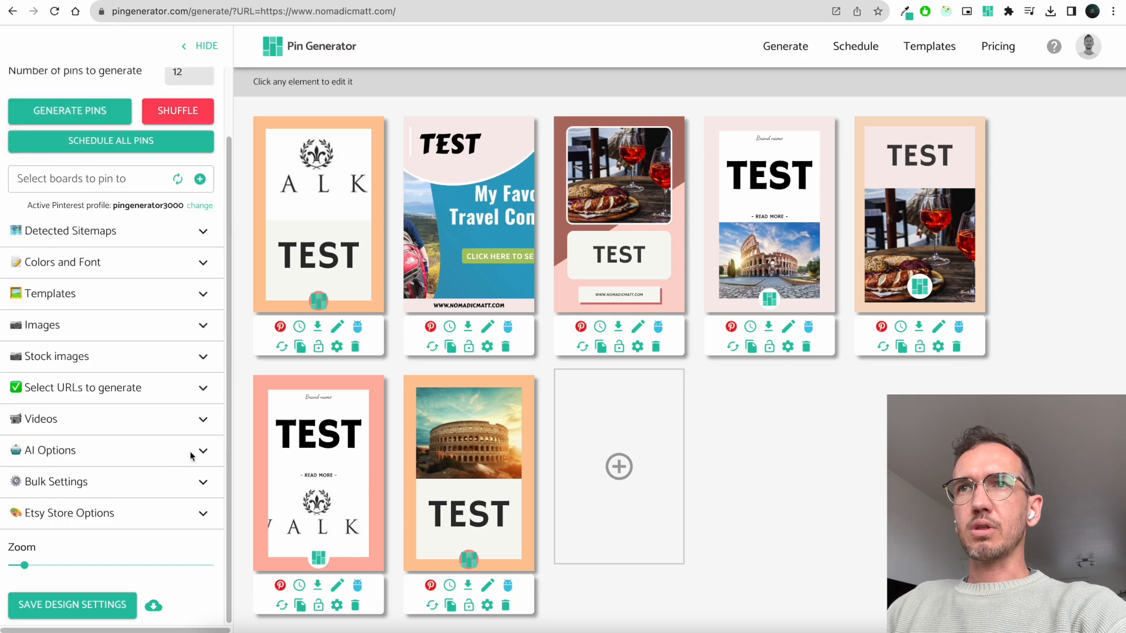
Clear the bulk title in the bulk settings and set it to "My new text" for all pins
click(176, 484)
click(76, 302)
click(81, 292)
drag(46, 289, 18, 289)
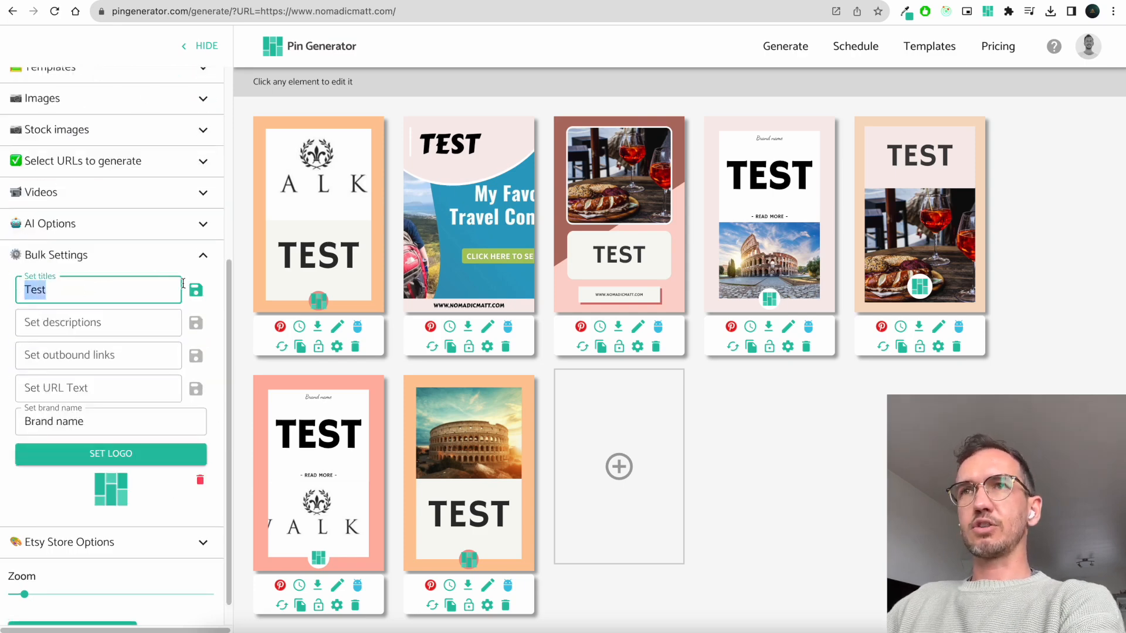
drag(61, 291, 12, 289)
key(BackSpace)
click(236, 282)
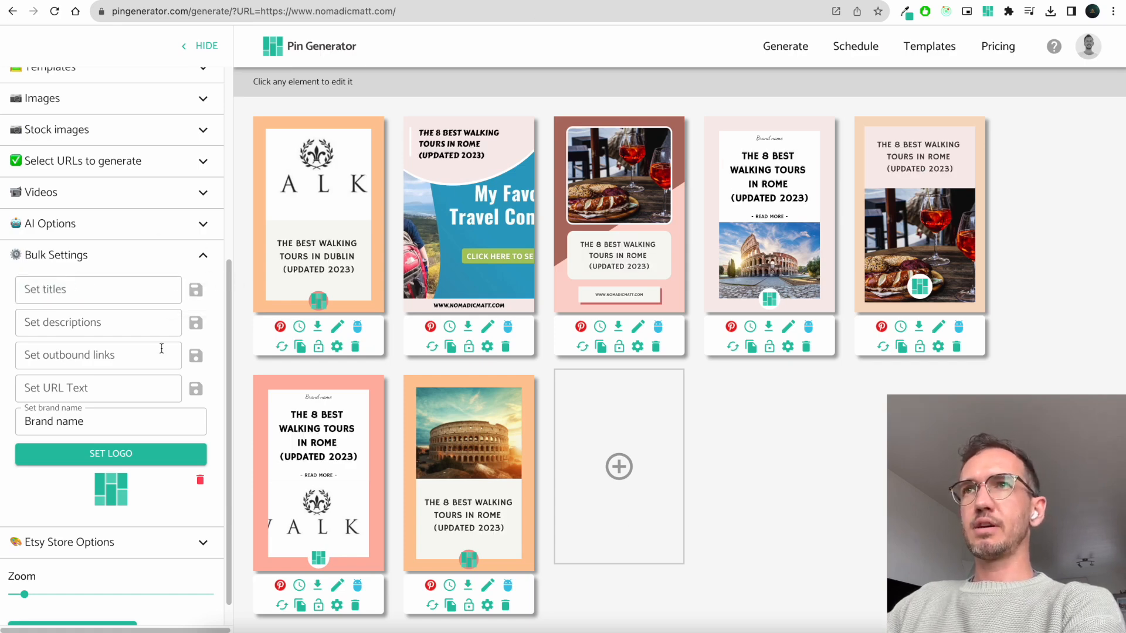
click(59, 290)
text(My)
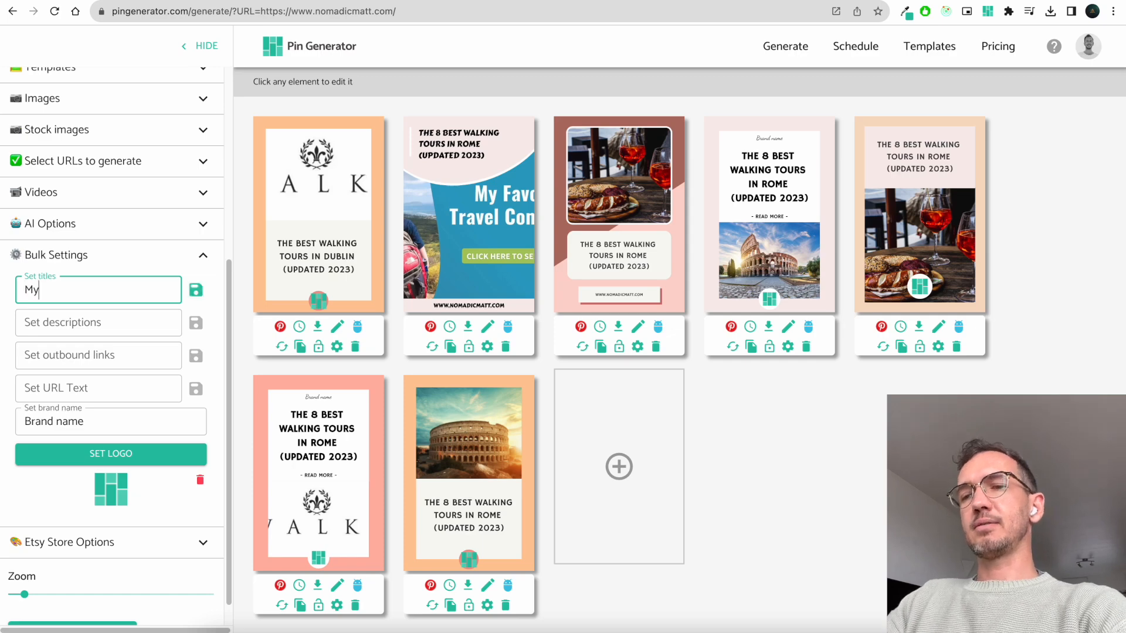
text( new text)
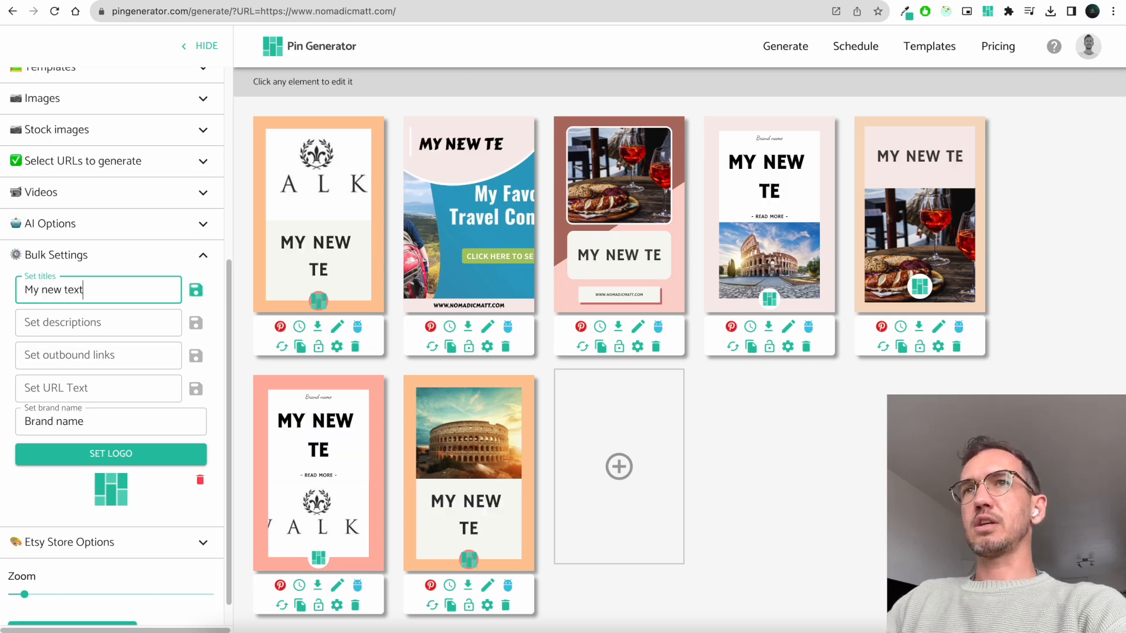
Check how the bulk title affects the title in the first pin's details, and close them without saving
click(337, 326)
drag(467, 153, 322, 157)
click(322, 157)
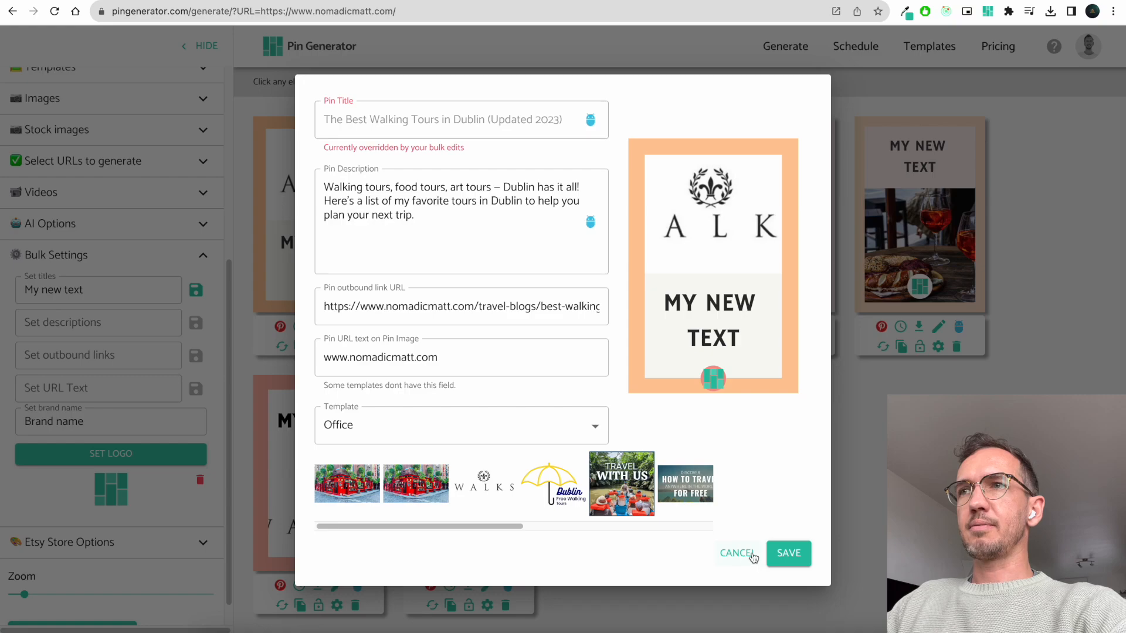
click(749, 554)
Save the overridden bulk title to all pins and check the title in the first pin's details
click(196, 290)
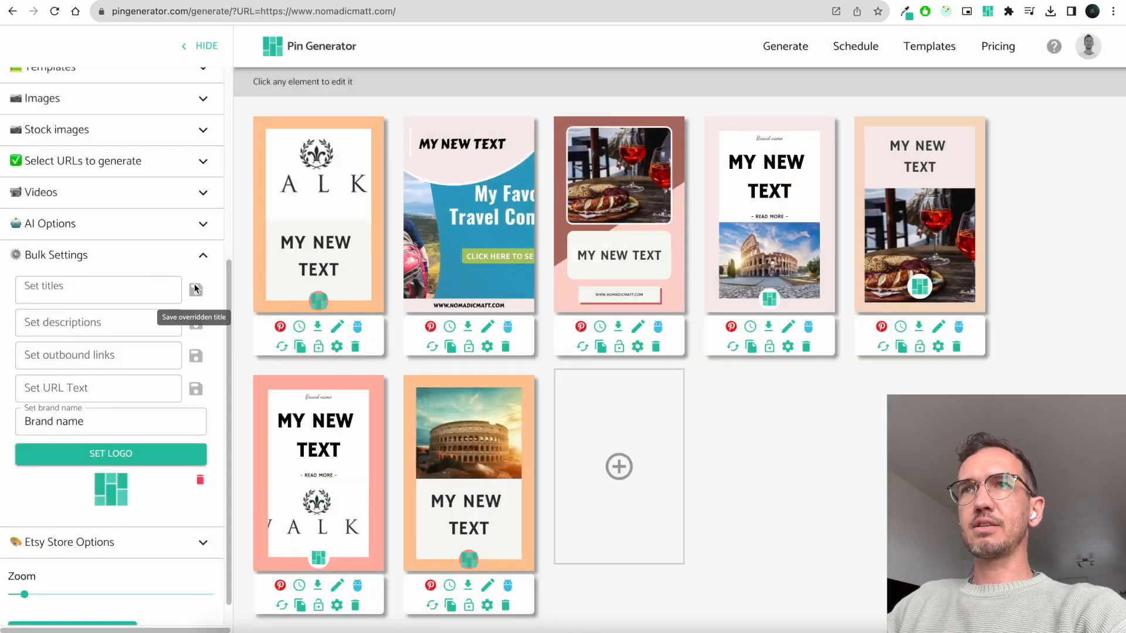
click(337, 327)
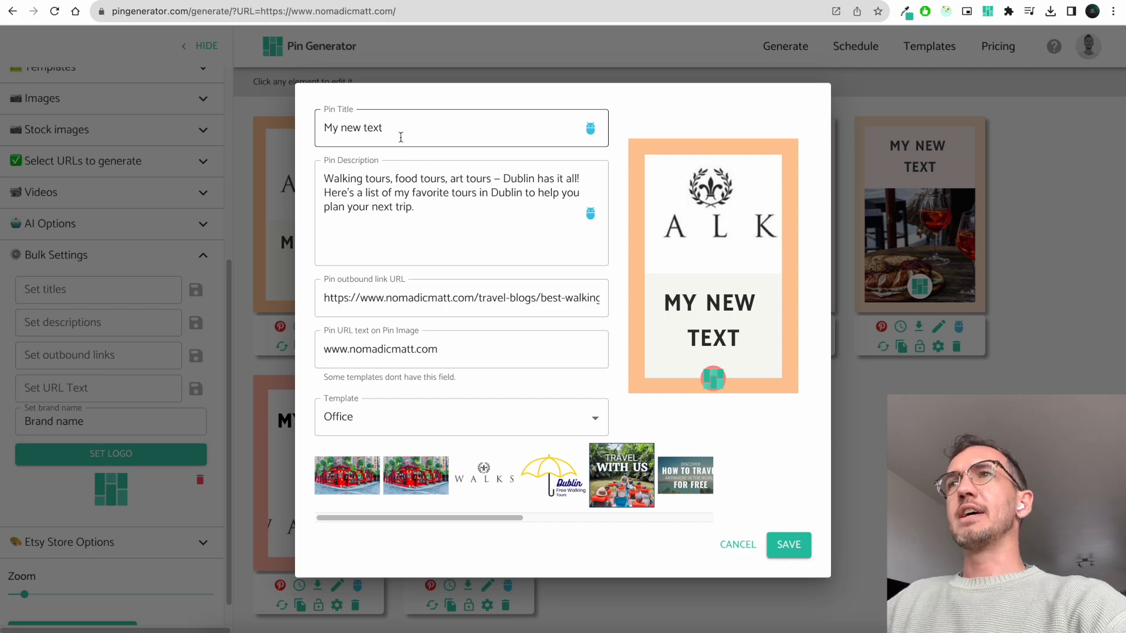
click(368, 215)
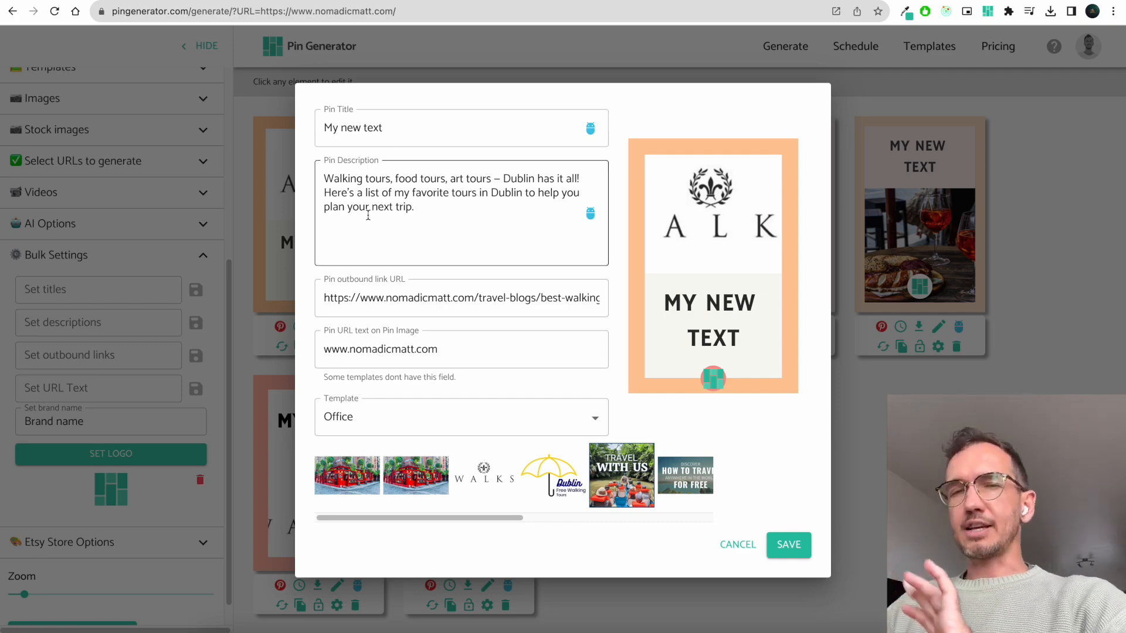
Inspect the AI writing options for the first pin's title, and close the pin's details without saving
click(591, 128)
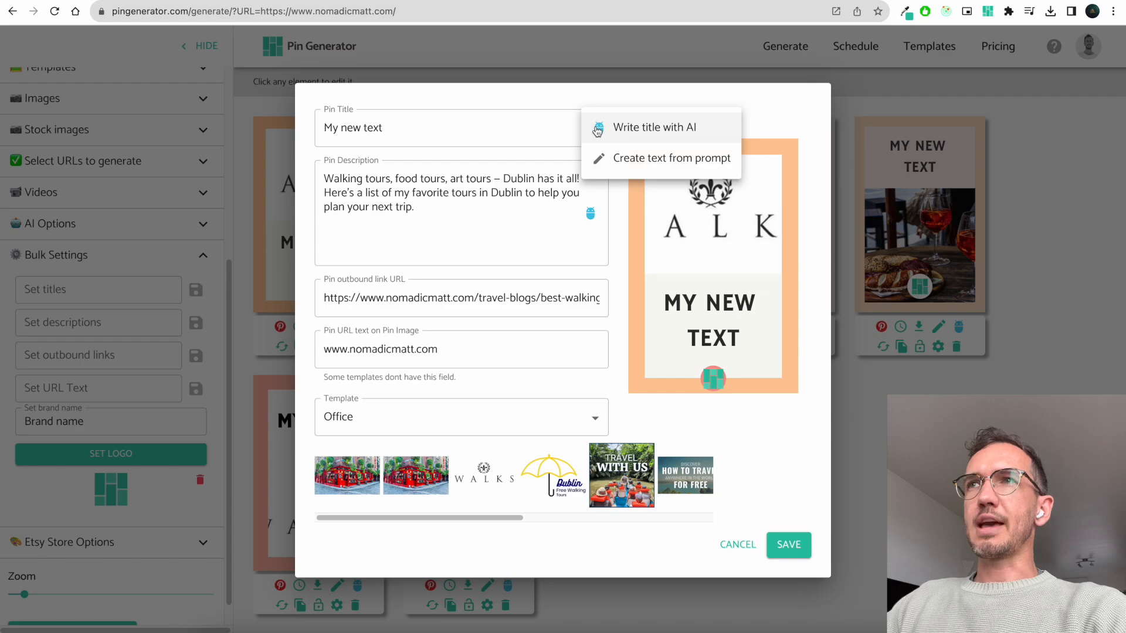
click(542, 103)
click(585, 129)
click(537, 106)
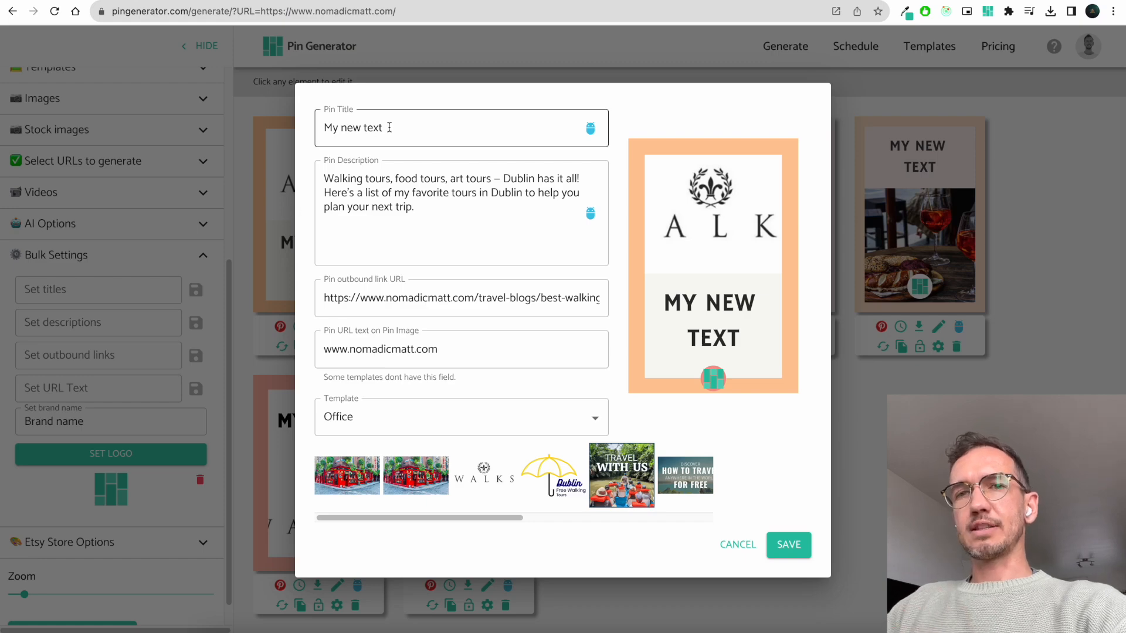
click(592, 129)
click(551, 63)
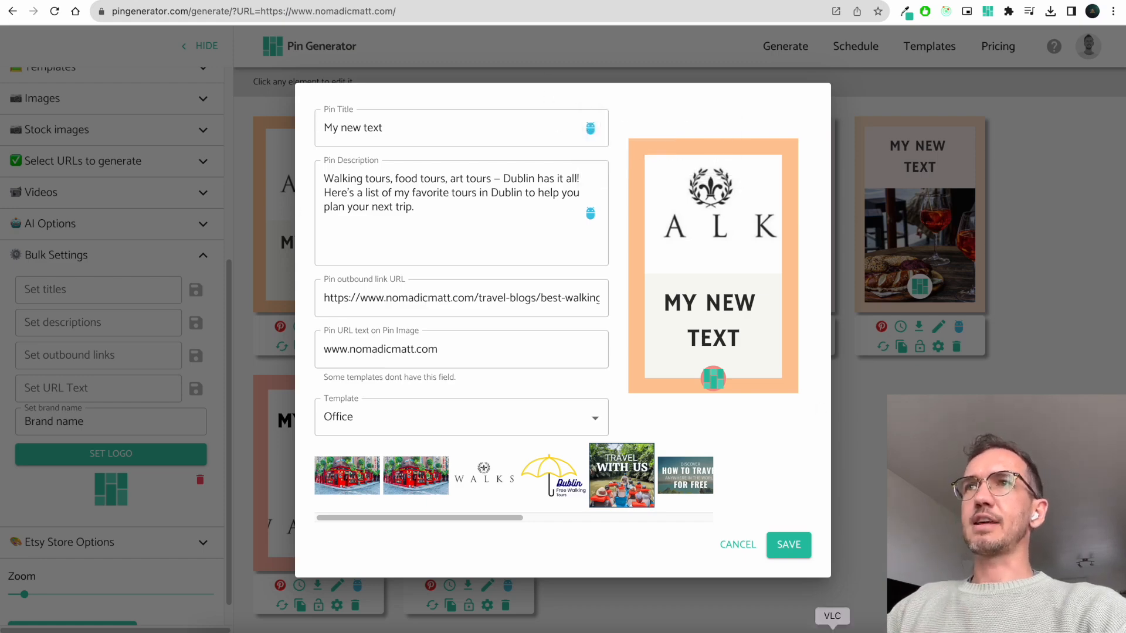
click(739, 545)
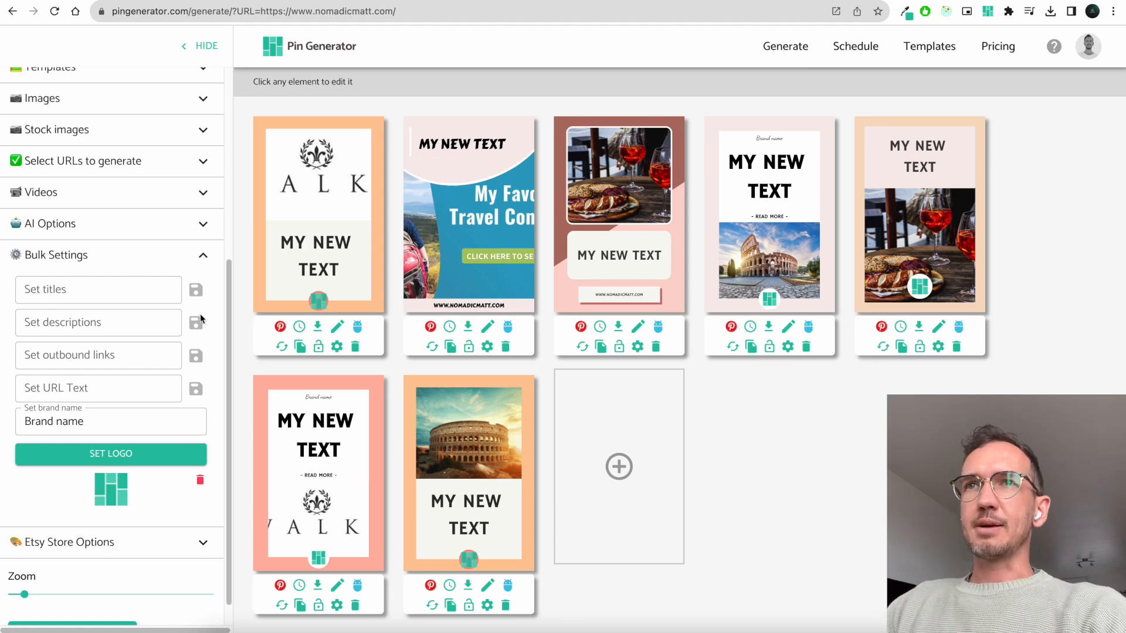
Close the bulk settings and examine the AI options for titles, descriptions, language, tone and keywords
click(200, 262)
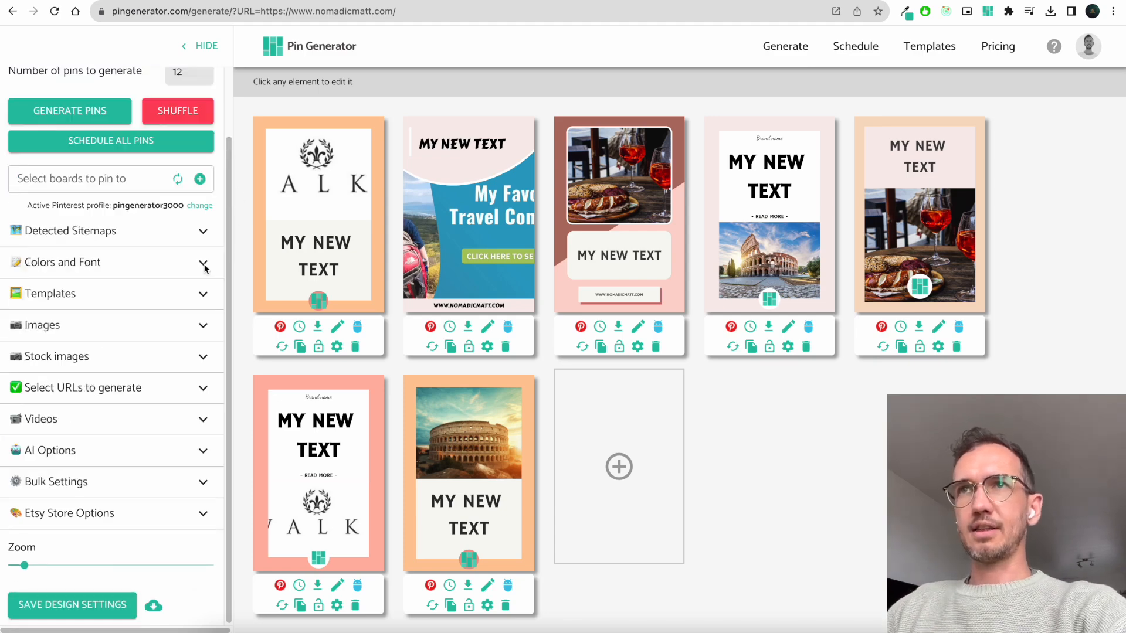
click(198, 449)
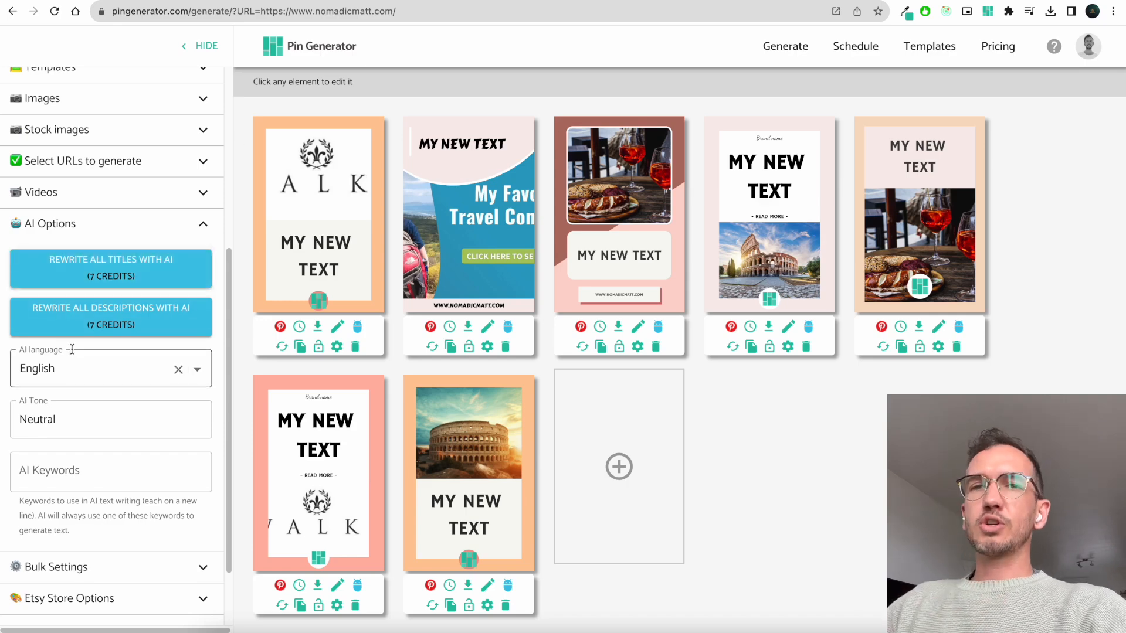
scroll(70, 350, down, 1)
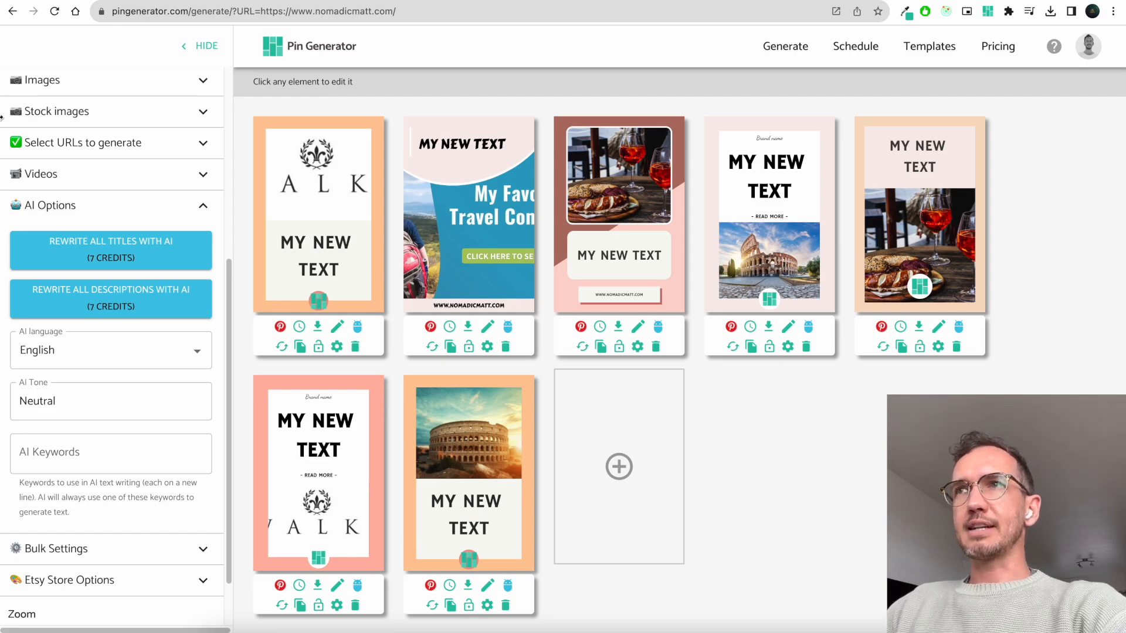
scroll(93, 160, up, 6)
click(180, 92)
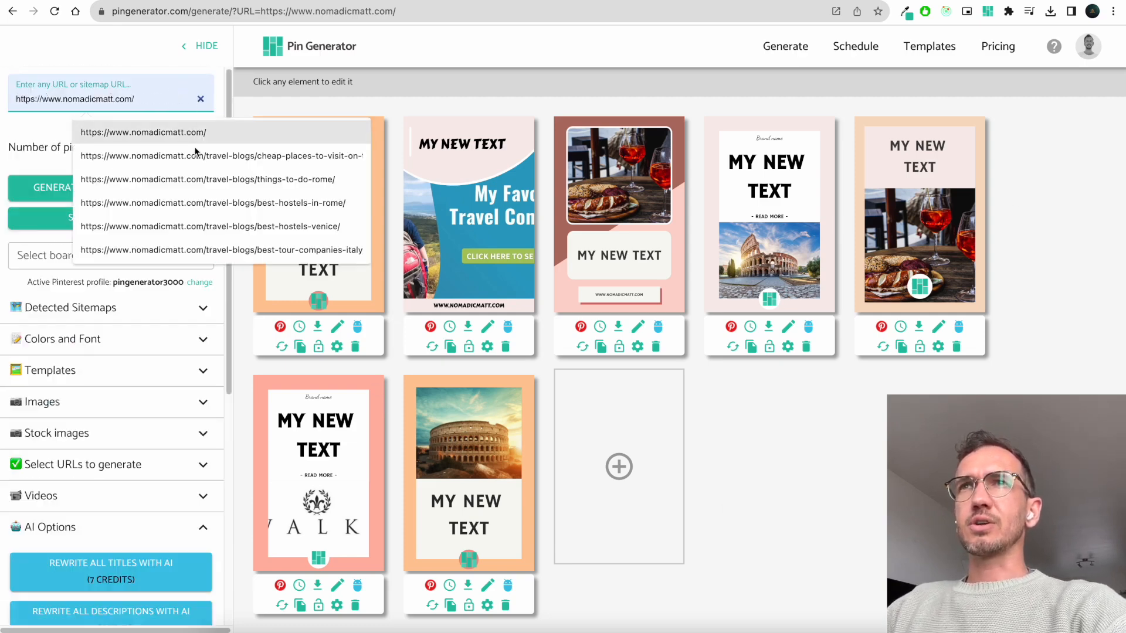
click(187, 179)
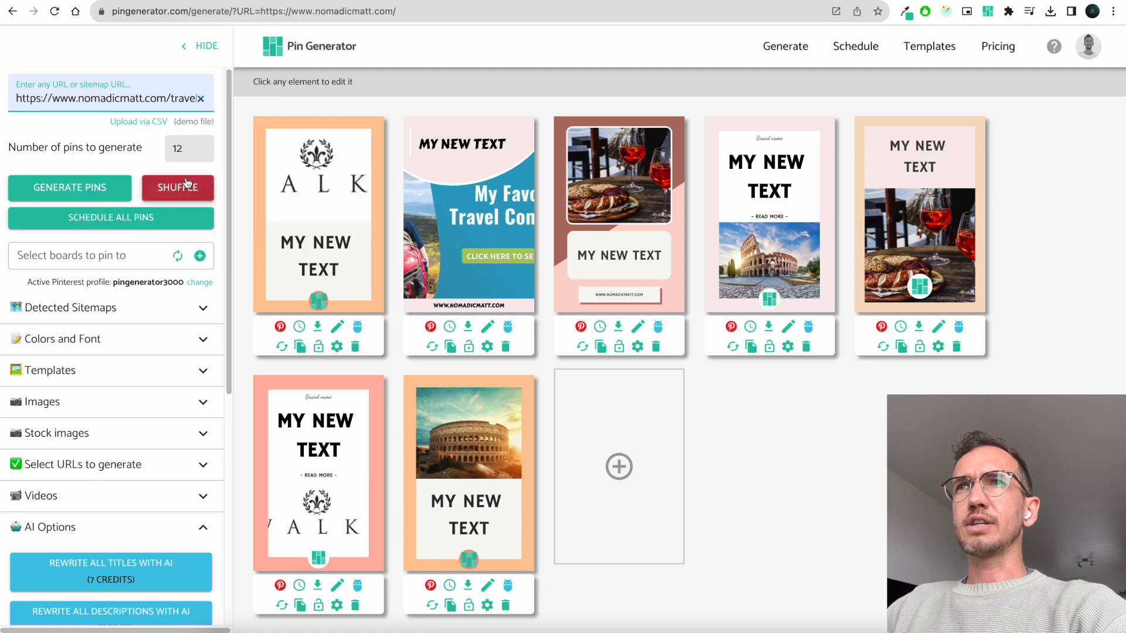
click(76, 191)
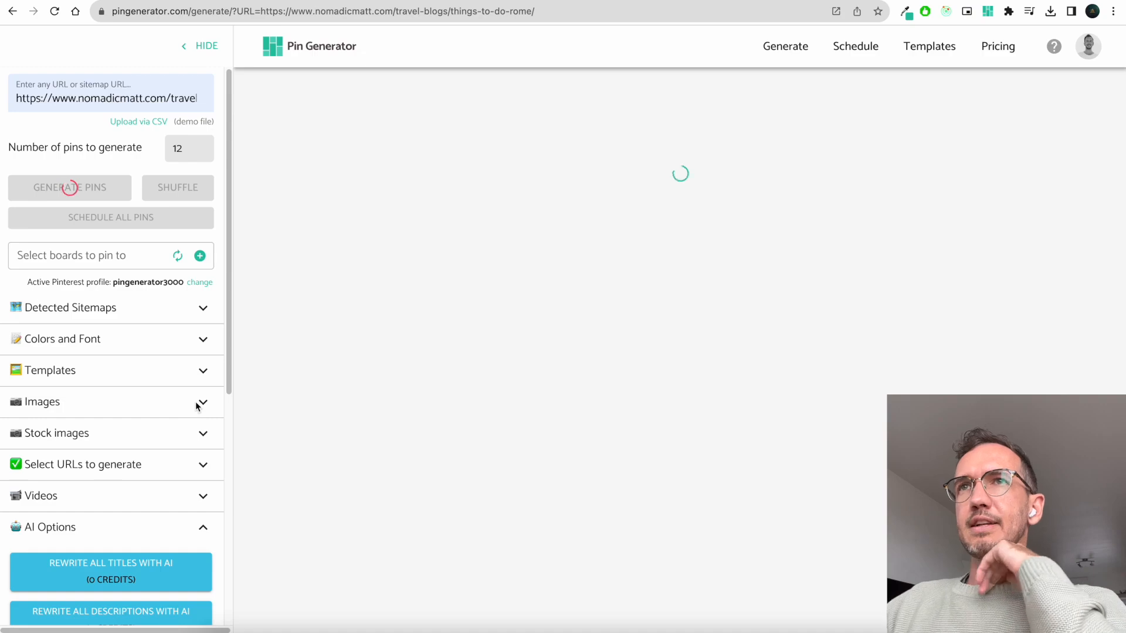
scroll(178, 405, down, 1)
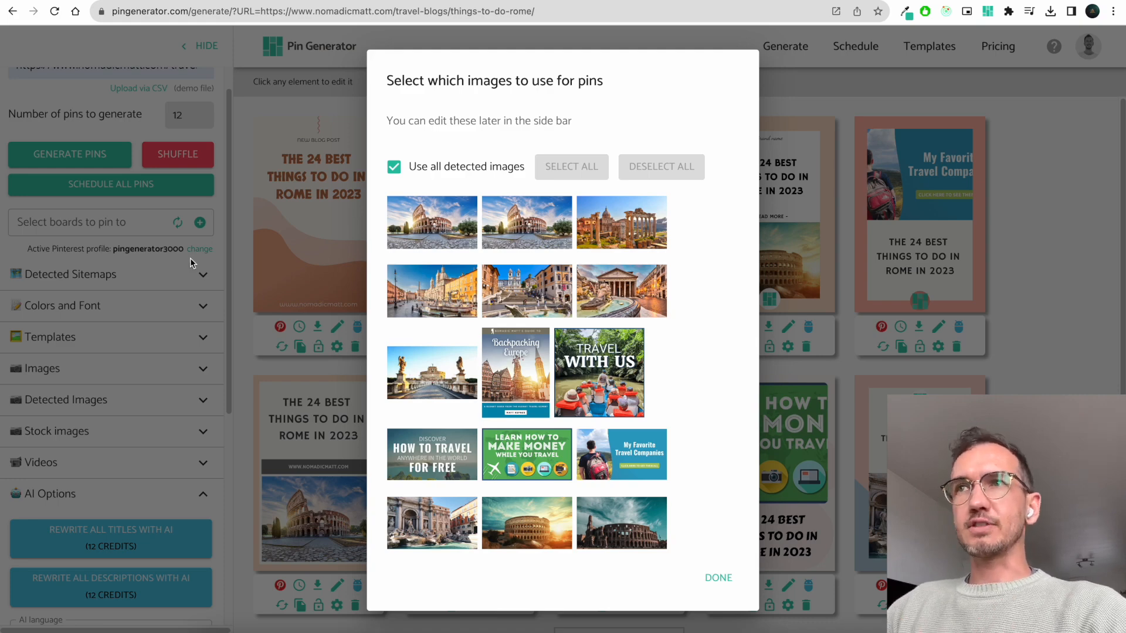
Limit the pin images to five Rome photos: the first Colosseum image, the Forum columns, the fountain square, the Spanish Steps and the statue-lined bridge
click(446, 239)
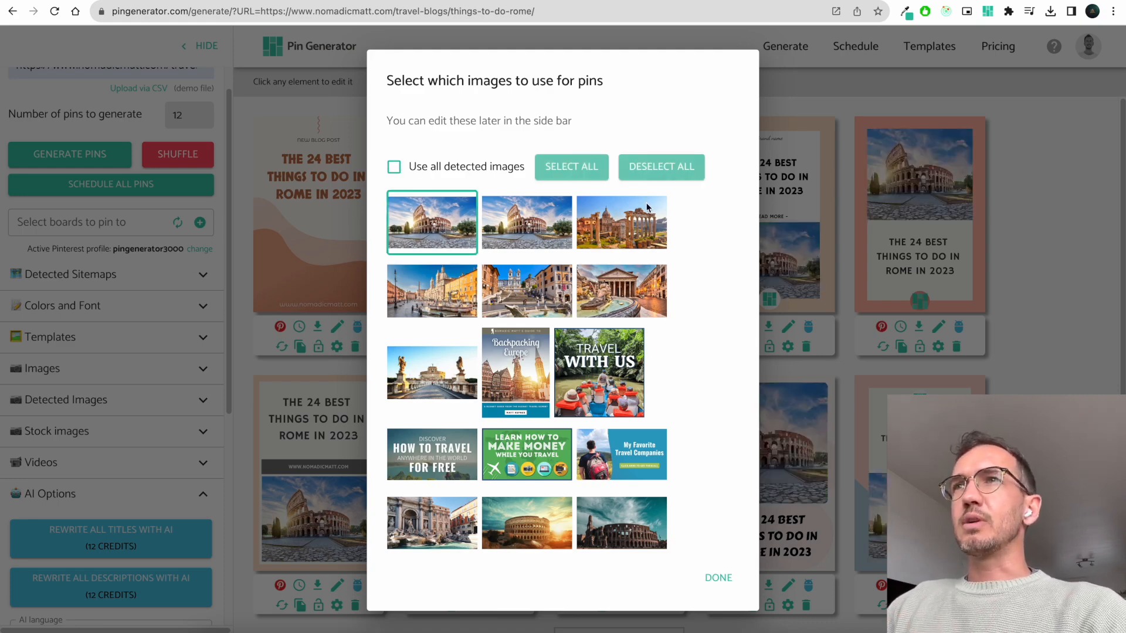
click(633, 235)
click(450, 280)
click(543, 302)
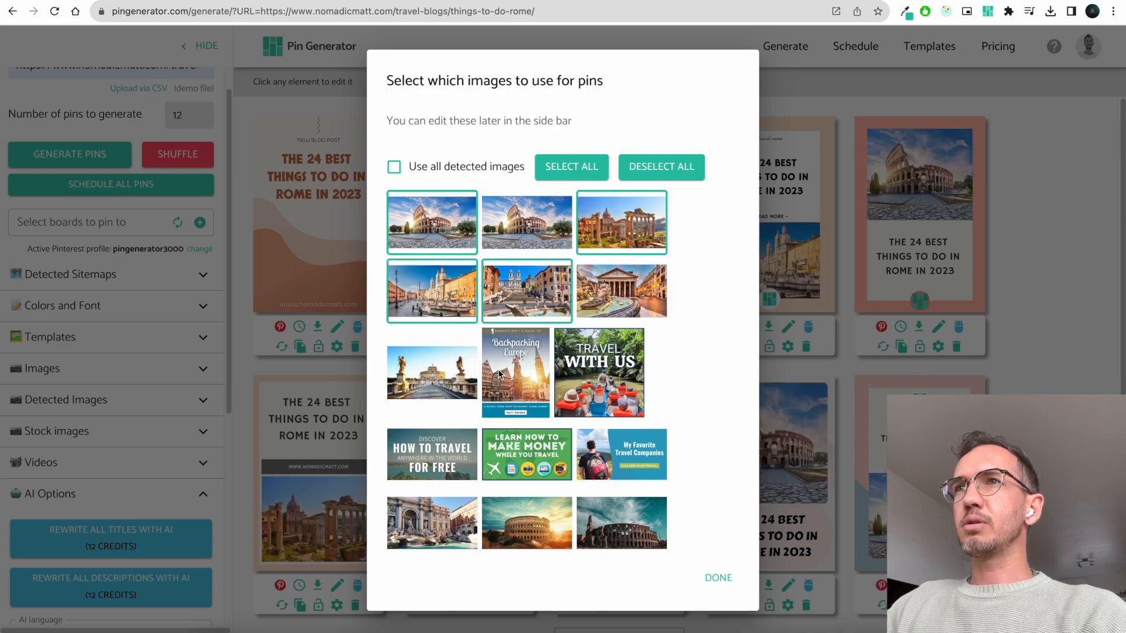
click(449, 385)
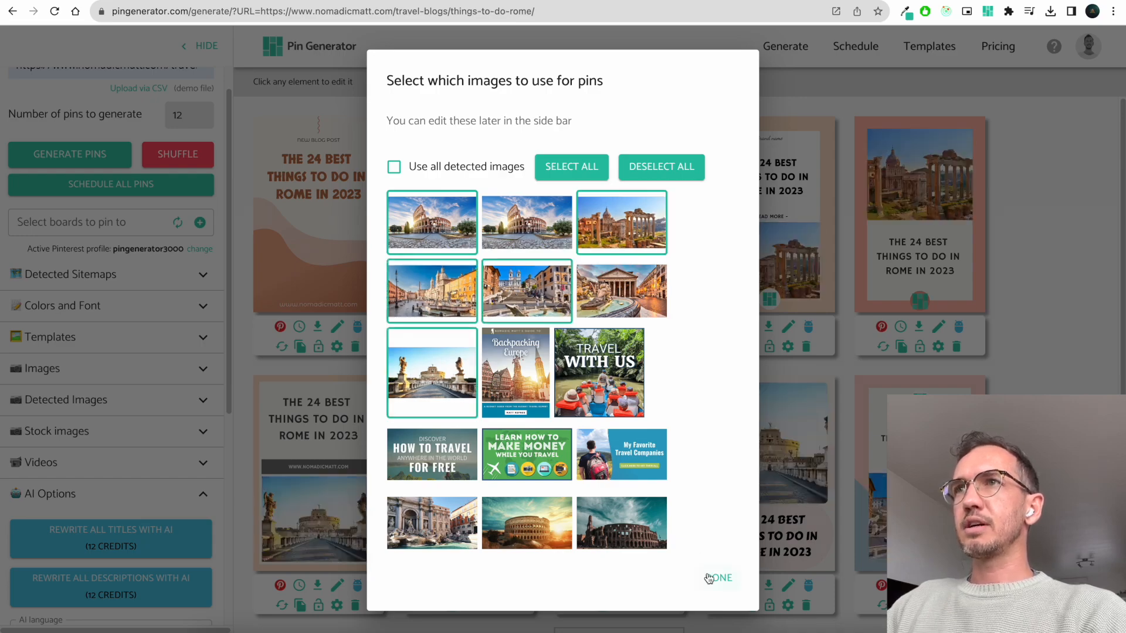
click(709, 579)
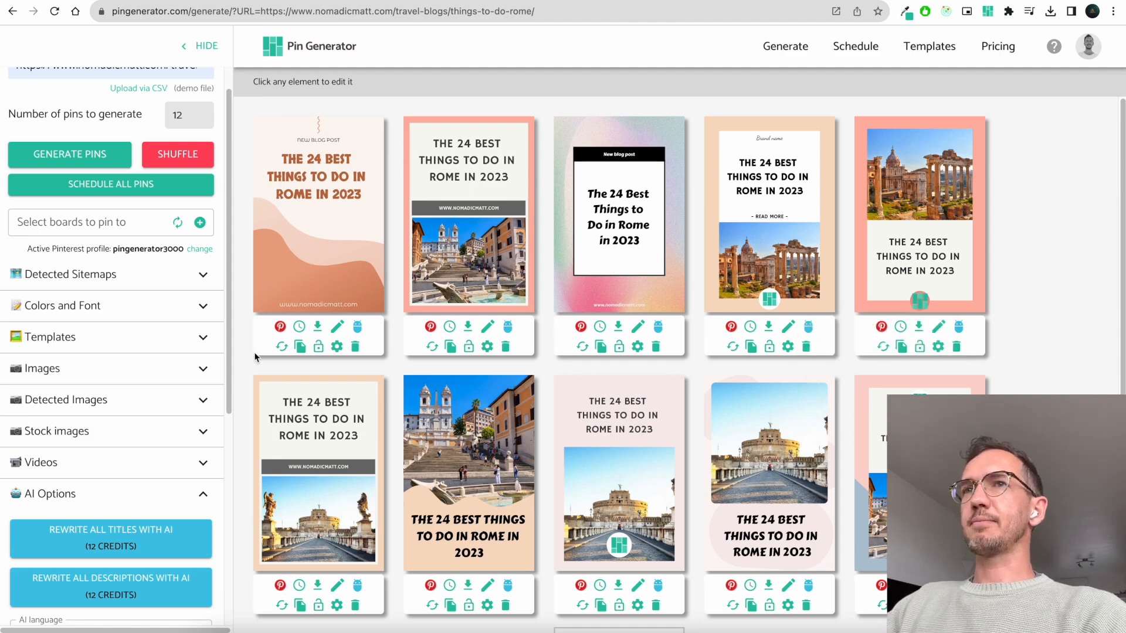
Rewrite all pin titles and all pin descriptions with AI
scroll(167, 434, down, 1)
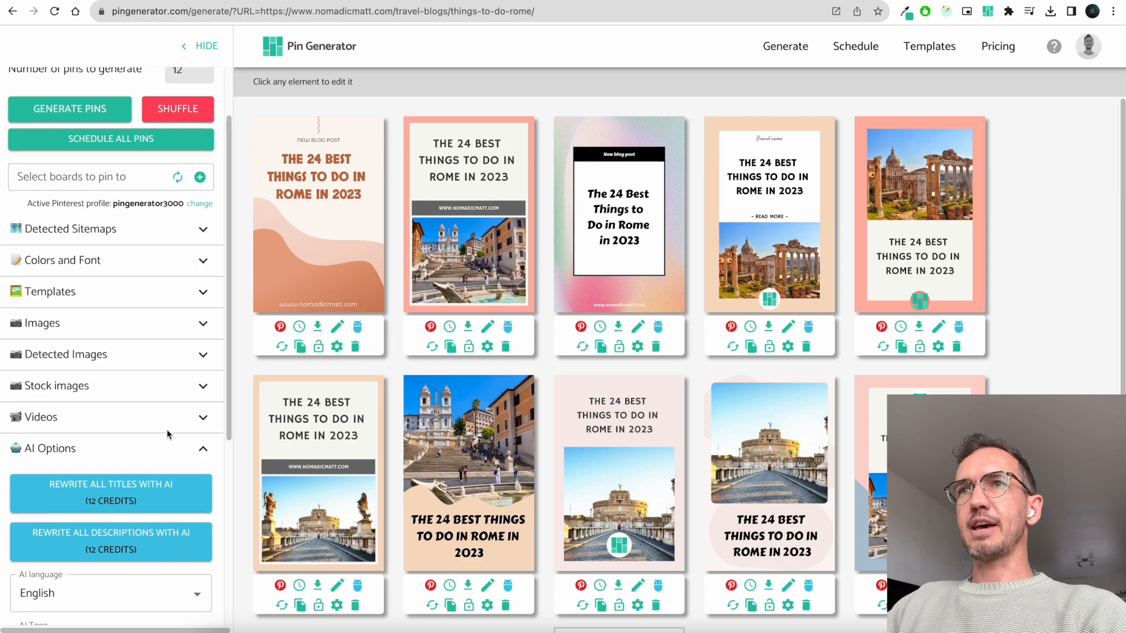
click(163, 490)
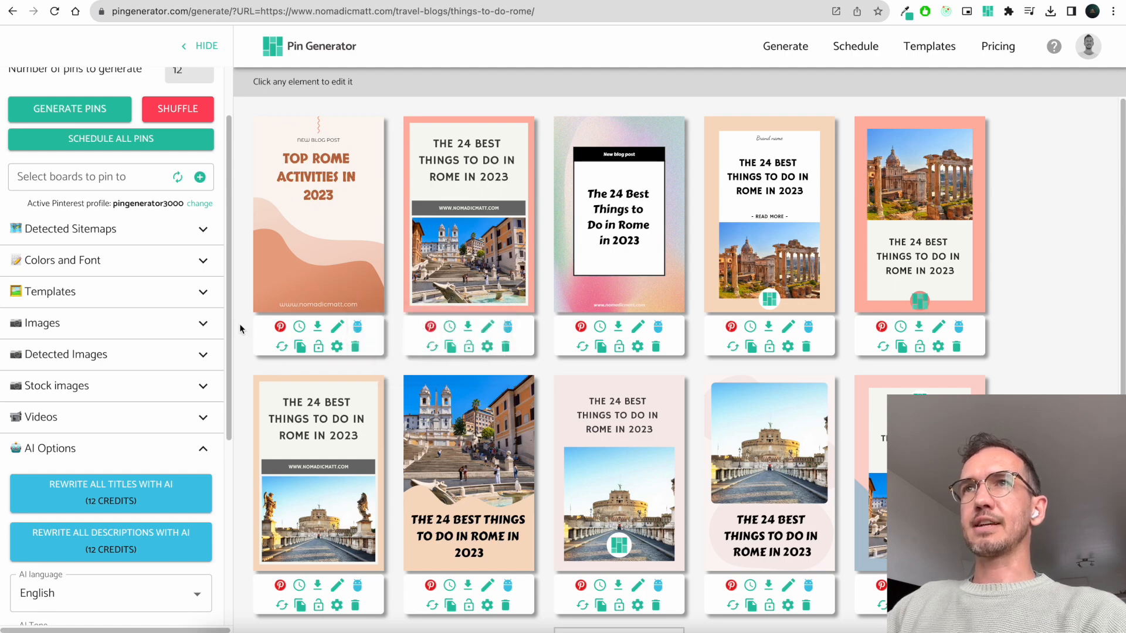
click(135, 487)
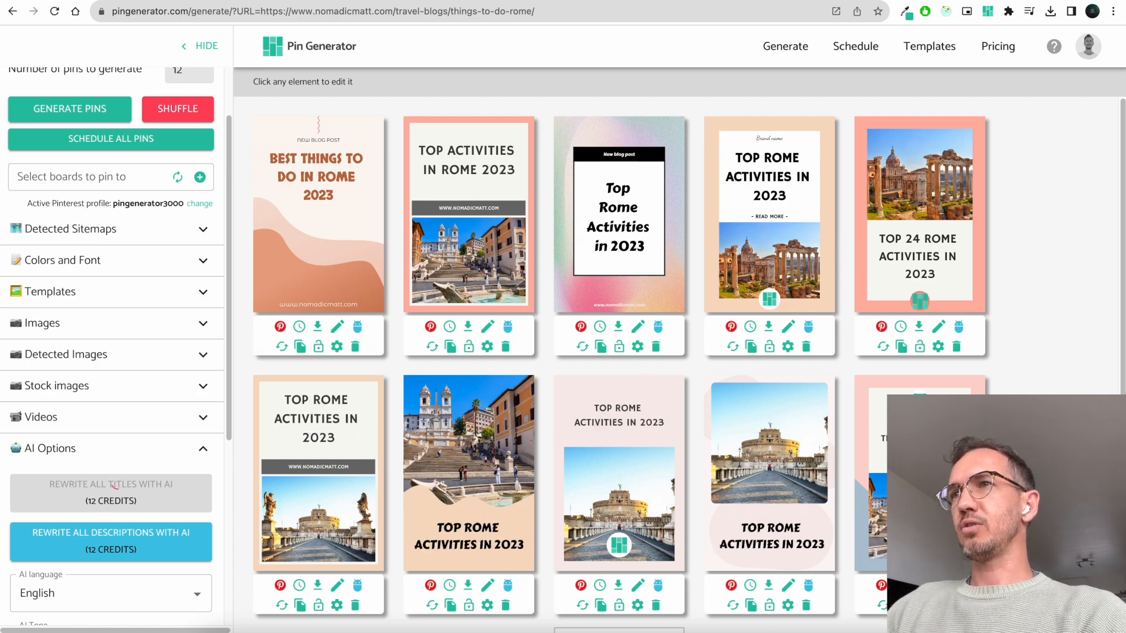
click(86, 539)
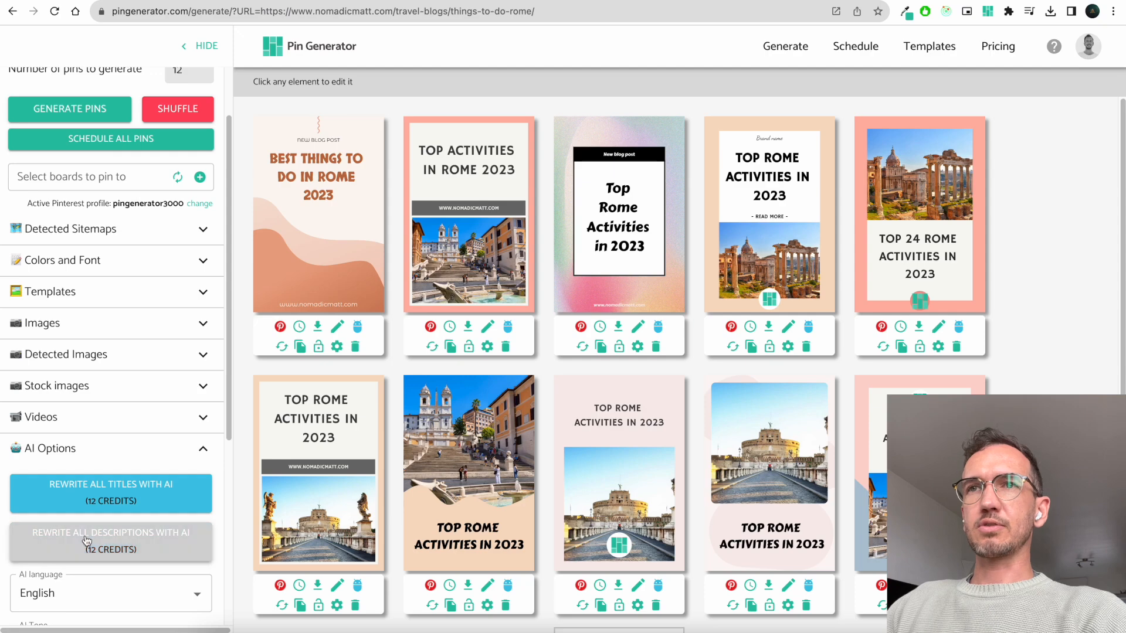
Set the AI language to Italian and rewrite the first pin's title with AI
scroll(86, 539, down, 2)
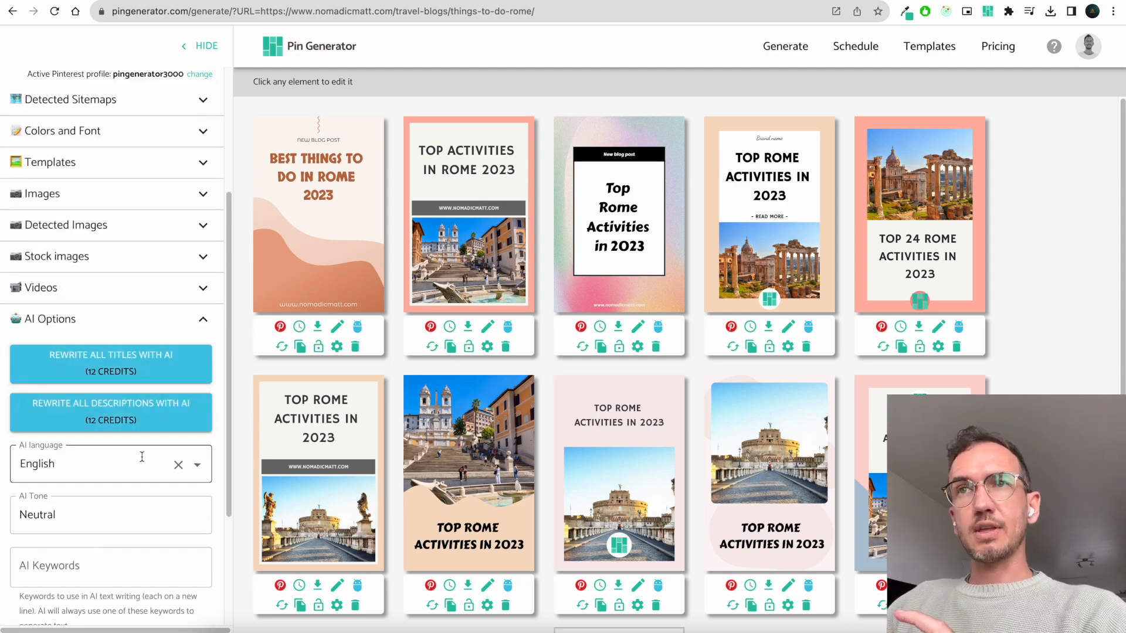
click(193, 466)
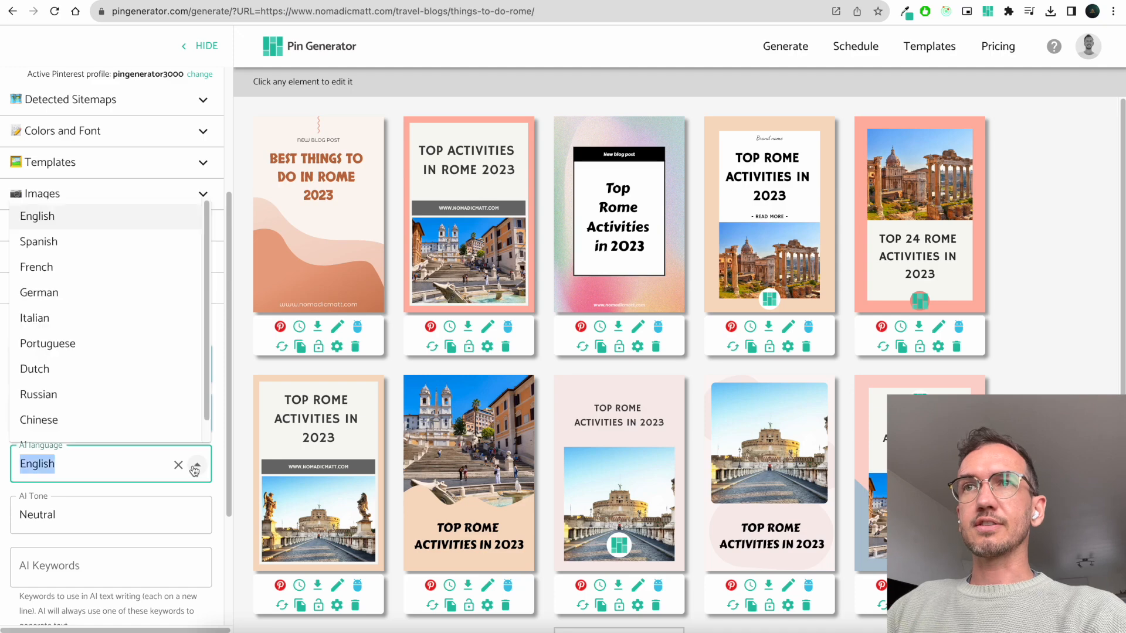
click(140, 329)
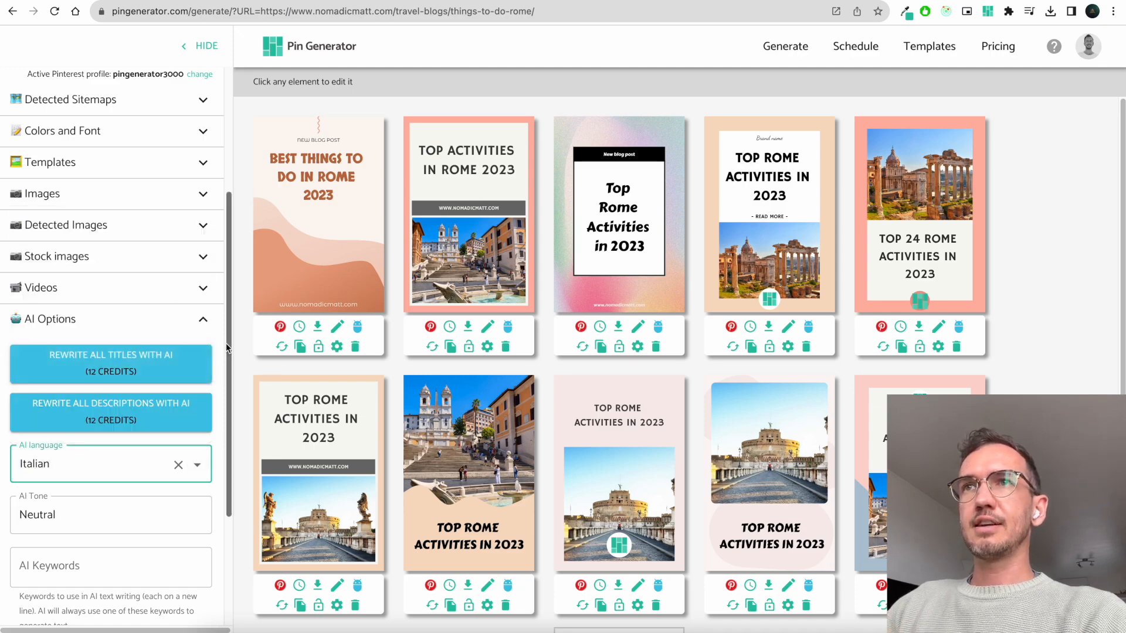
click(381, 372)
click(357, 327)
click(364, 327)
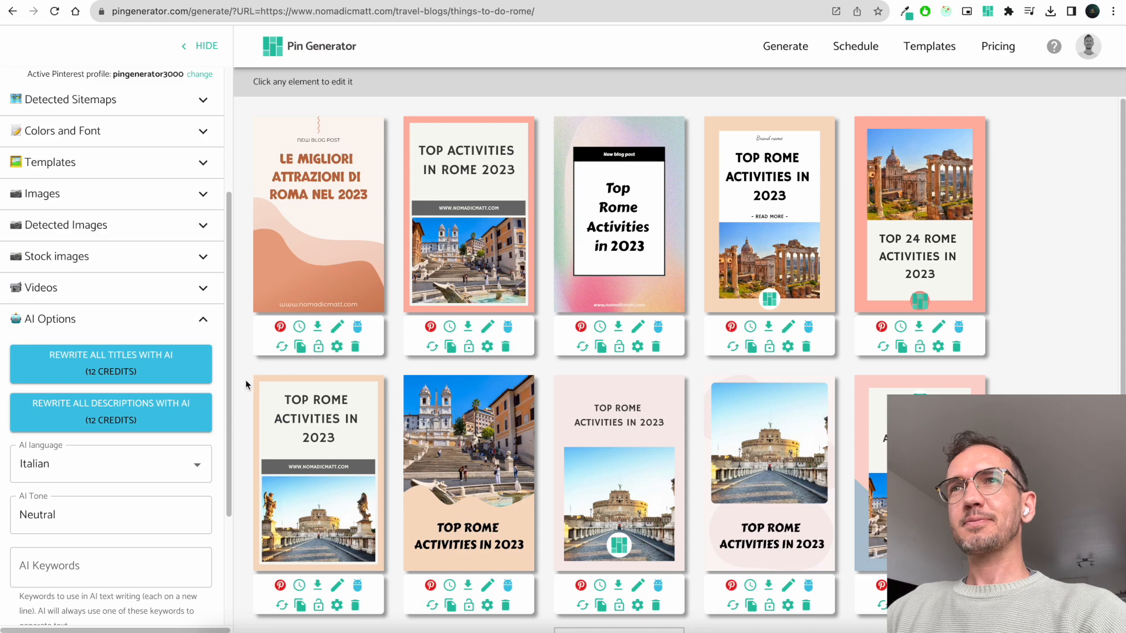
Set the AI tone to Witty
click(131, 517)
drag(106, 517, 11, 516)
text(Witty)
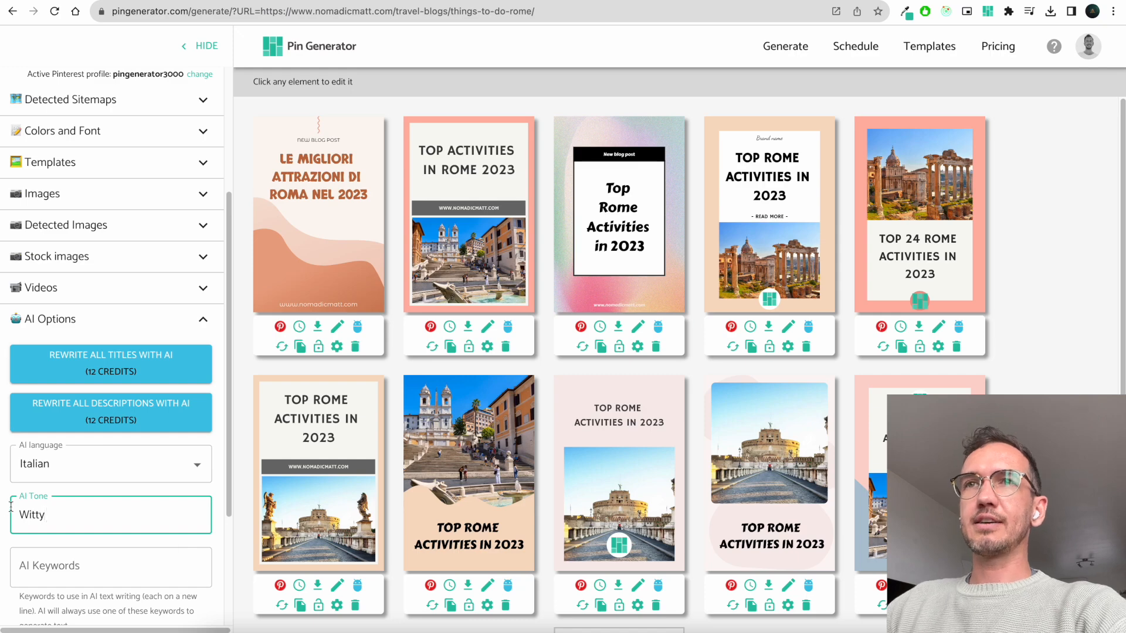
Set the AI language to English and rewrite the first pin's title with AI
click(73, 463)
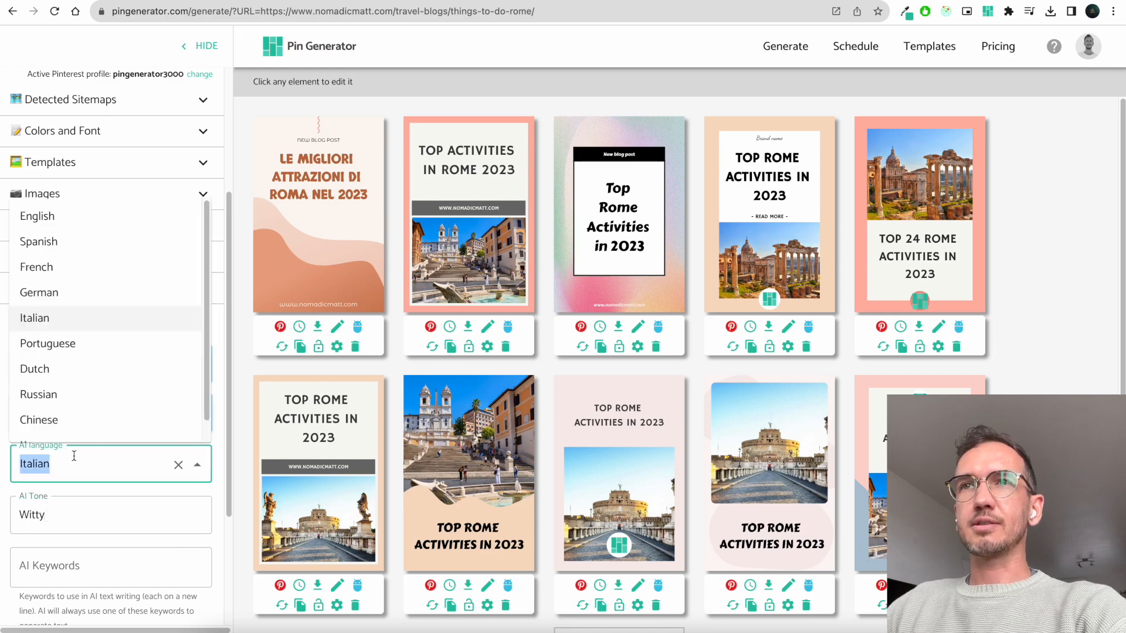
click(88, 219)
click(267, 326)
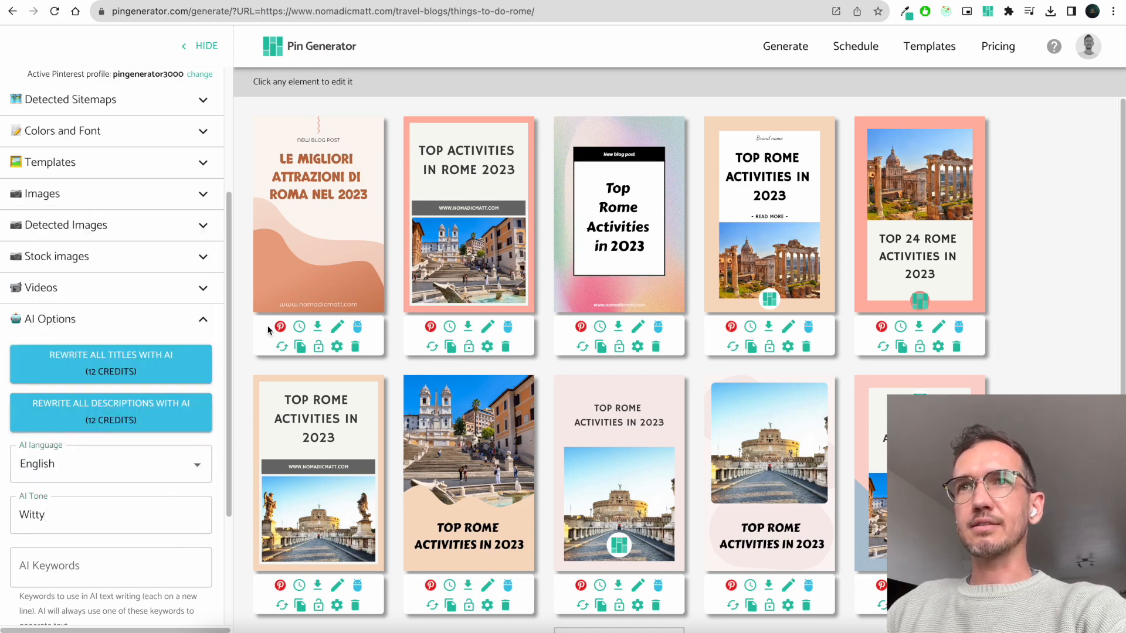
click(358, 326)
mouse_move(358, 326)
click(422, 326)
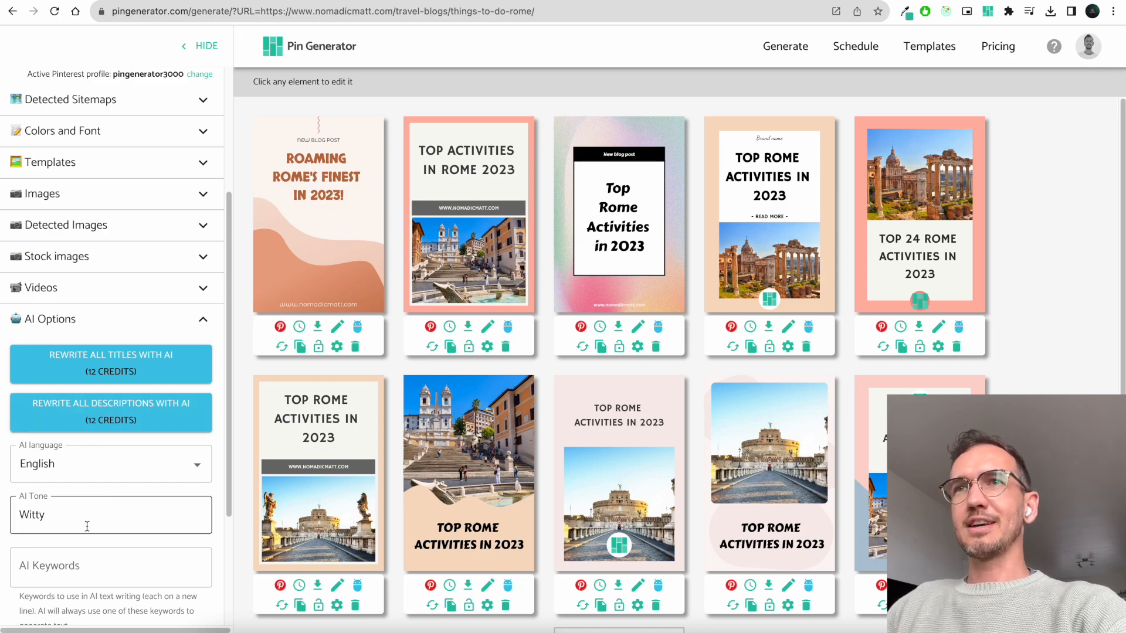
Set the AI tone to Funny and rewrite the third pin's title with AI
drag(88, 522, 17, 521)
text(Funny)
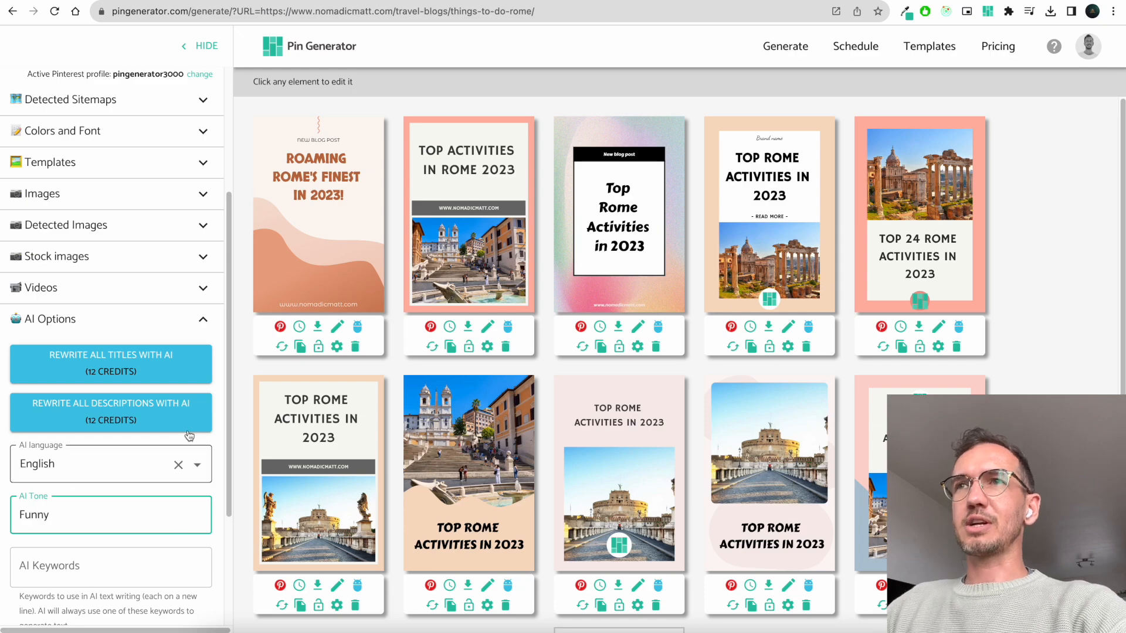
click(547, 364)
click(658, 327)
click(658, 327)
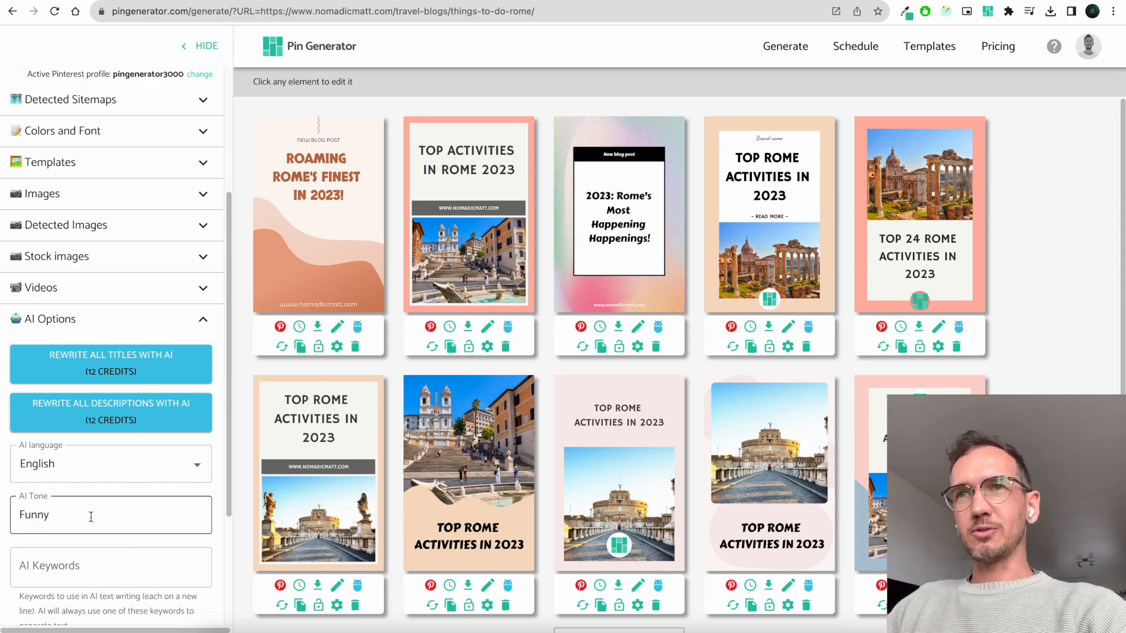
Set the AI tone to Scarcastic
drag(64, 516, 21, 515)
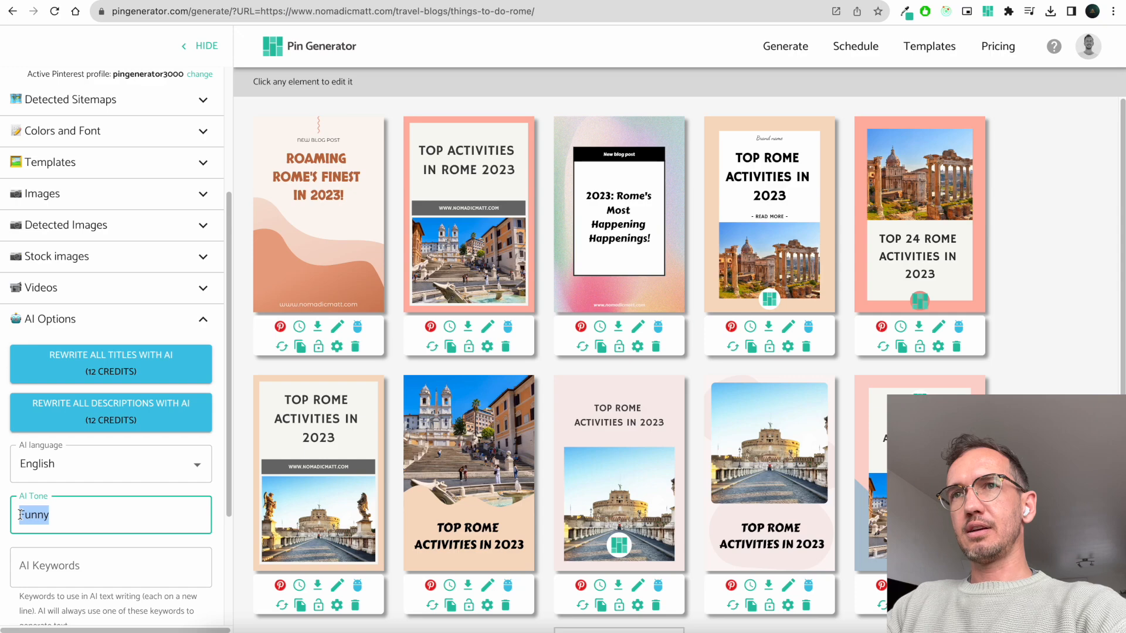
text(Sca)
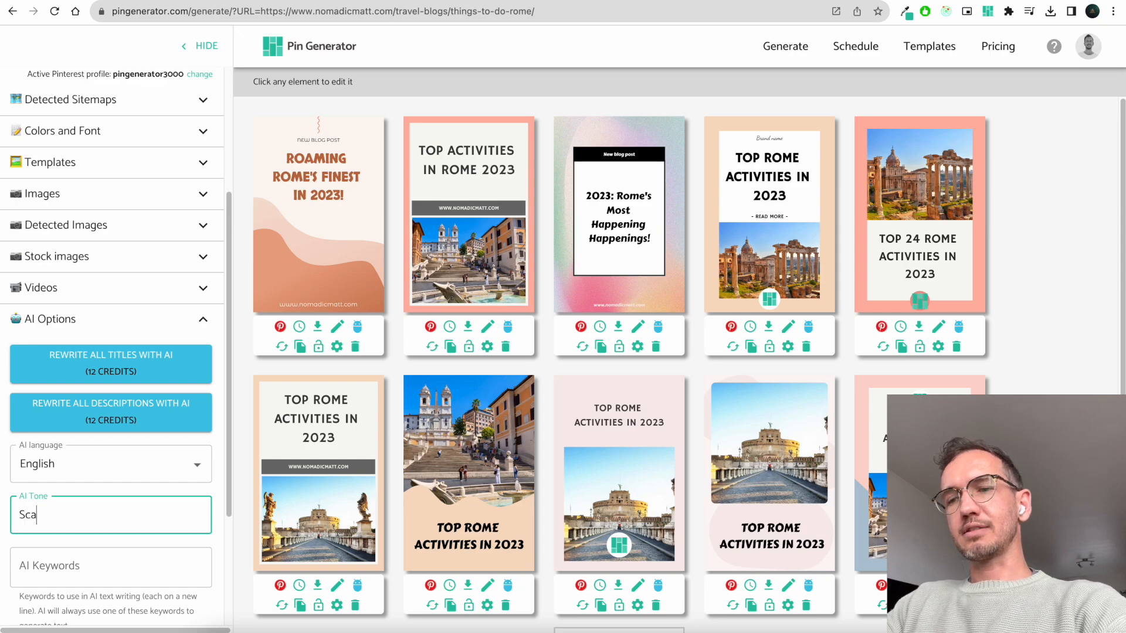
text(rccaastic)
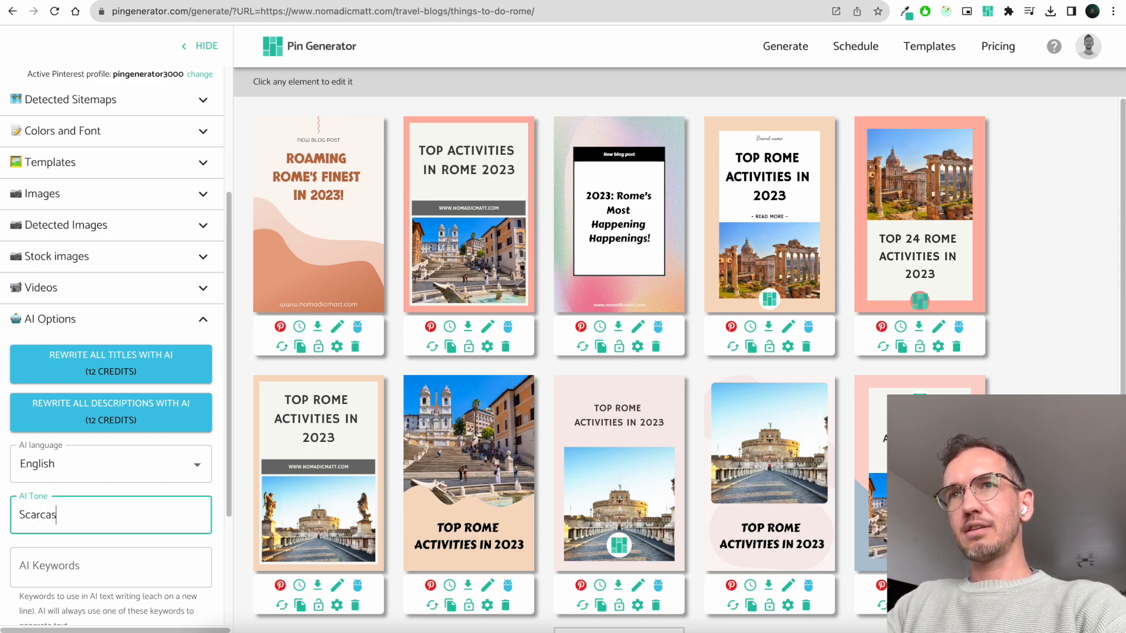
Check the spelling of the tone word Scarcastic with a Google search and return to Pin Generator
double_click(19, 514)
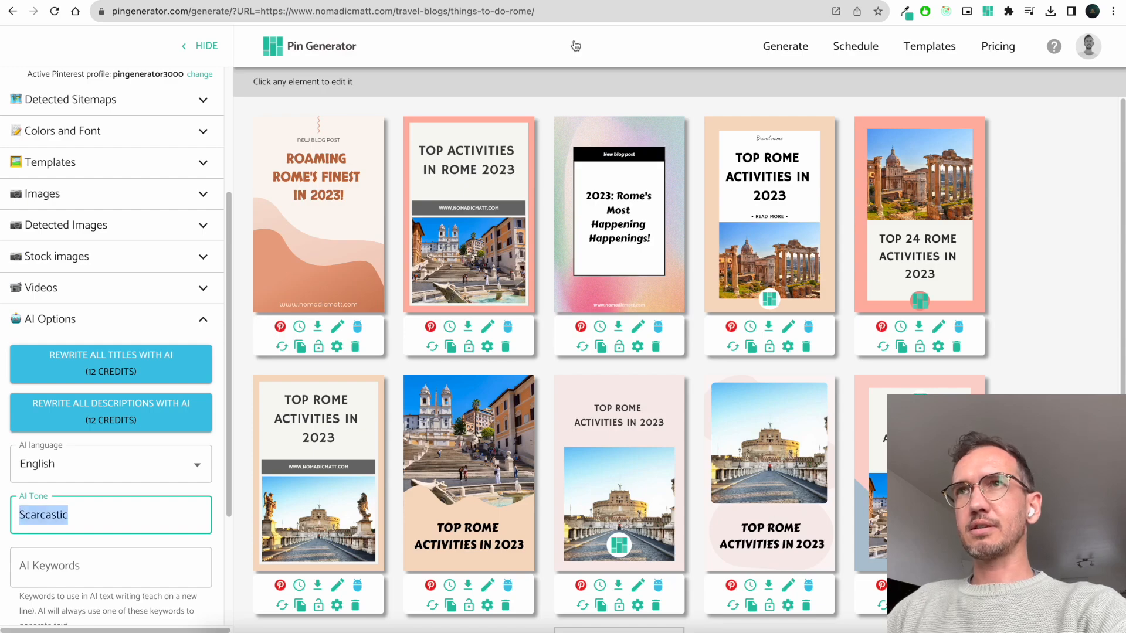
key(ctrl+c)
key(ctrl+t)
key(ctrl+v)
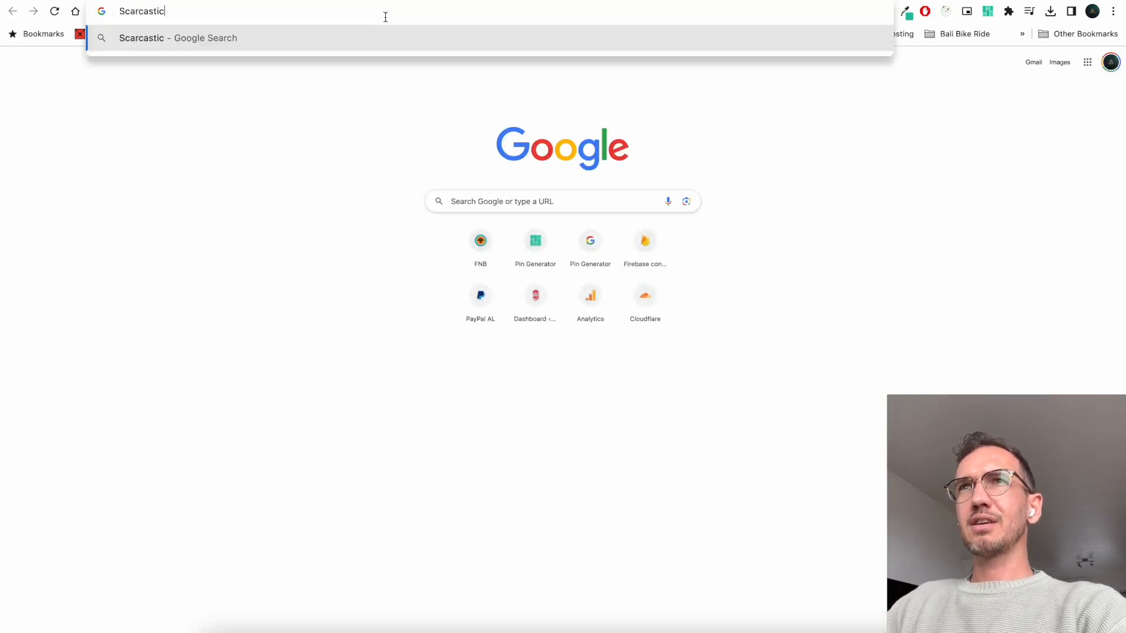
key(Return)
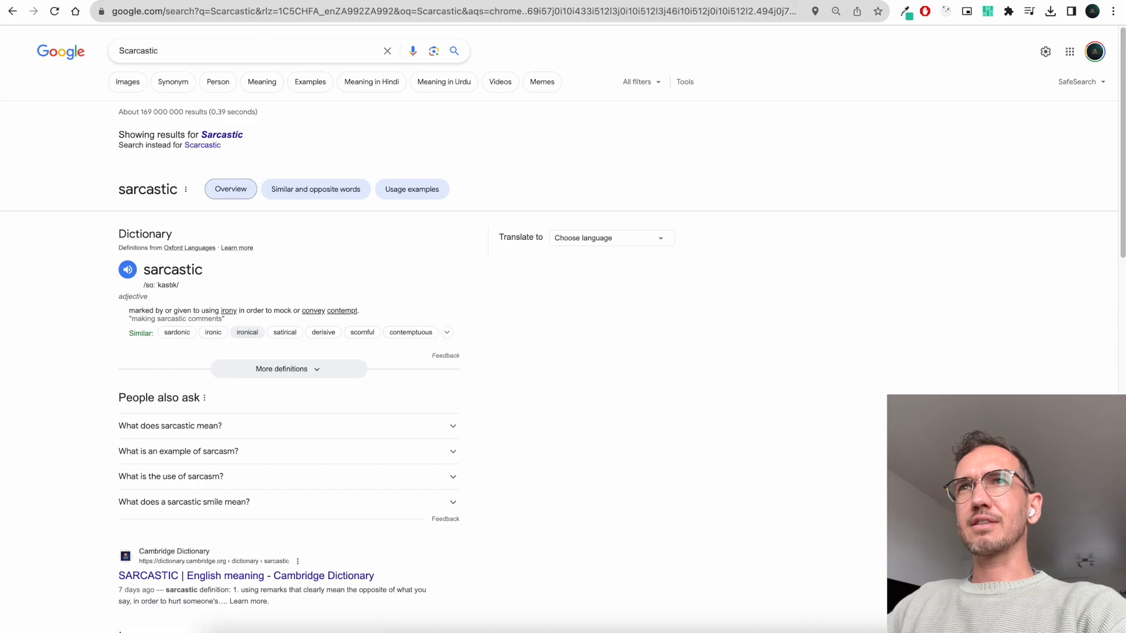
key(ctrl+w)
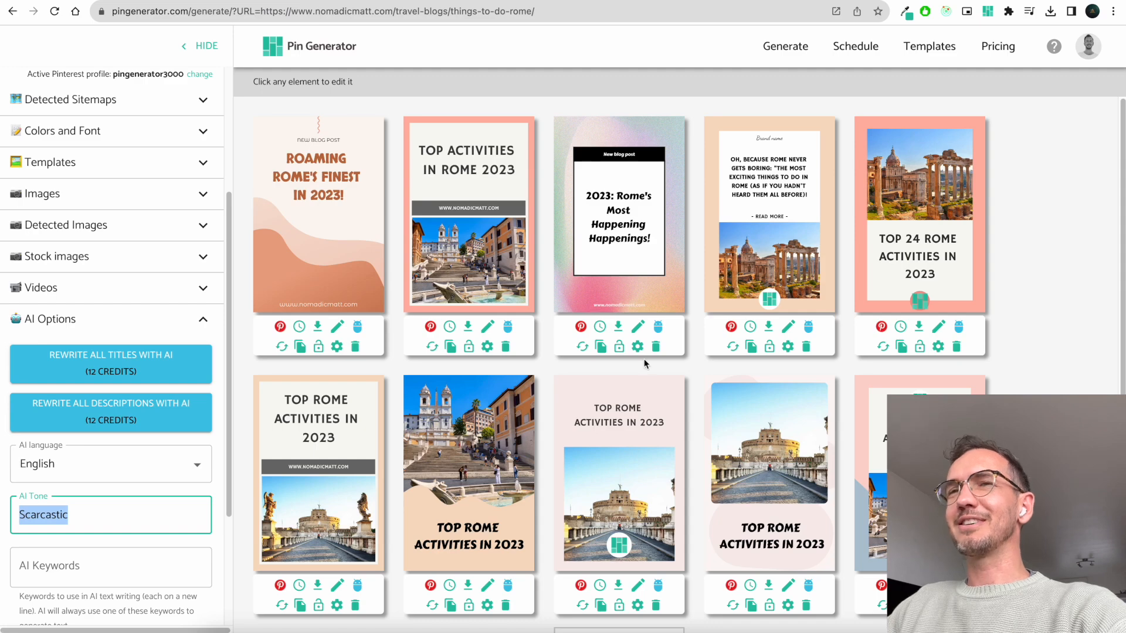
Enter rome as an AI keyword and add the suggested keywords rome, rome italy and rome aesthetic
scroll(150, 447, down, 3)
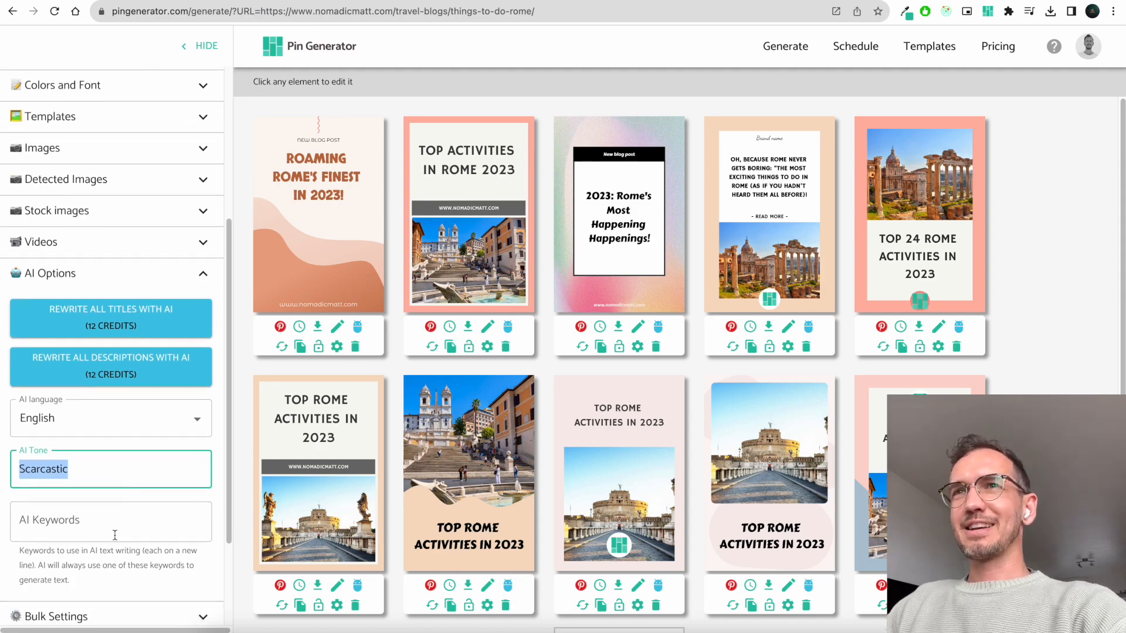
click(235, 368)
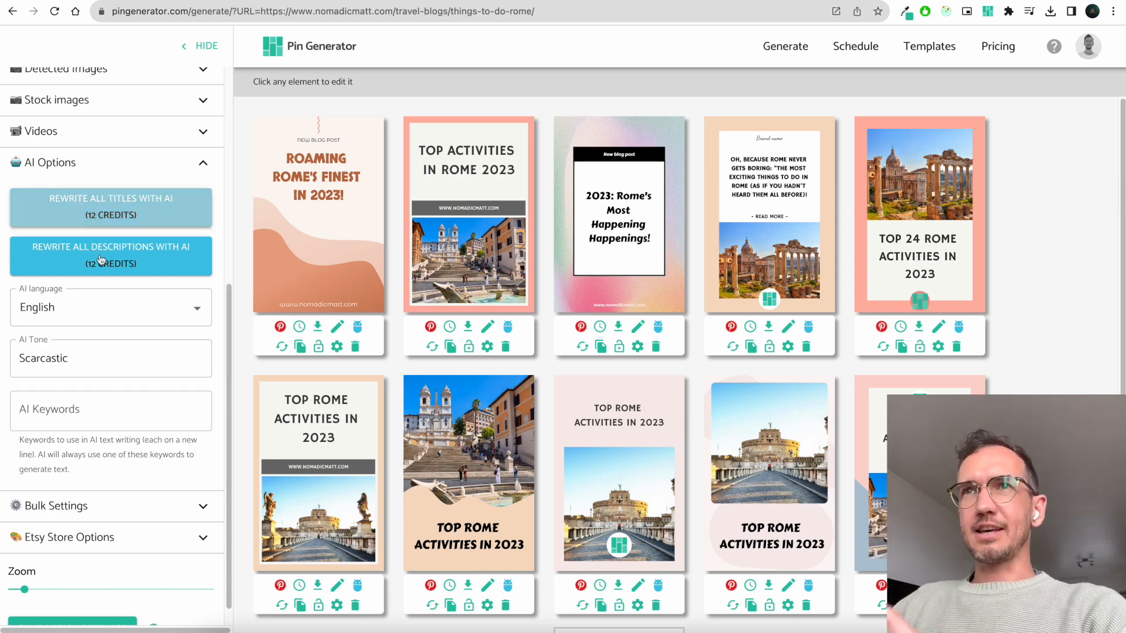
click(130, 411)
text(rome)
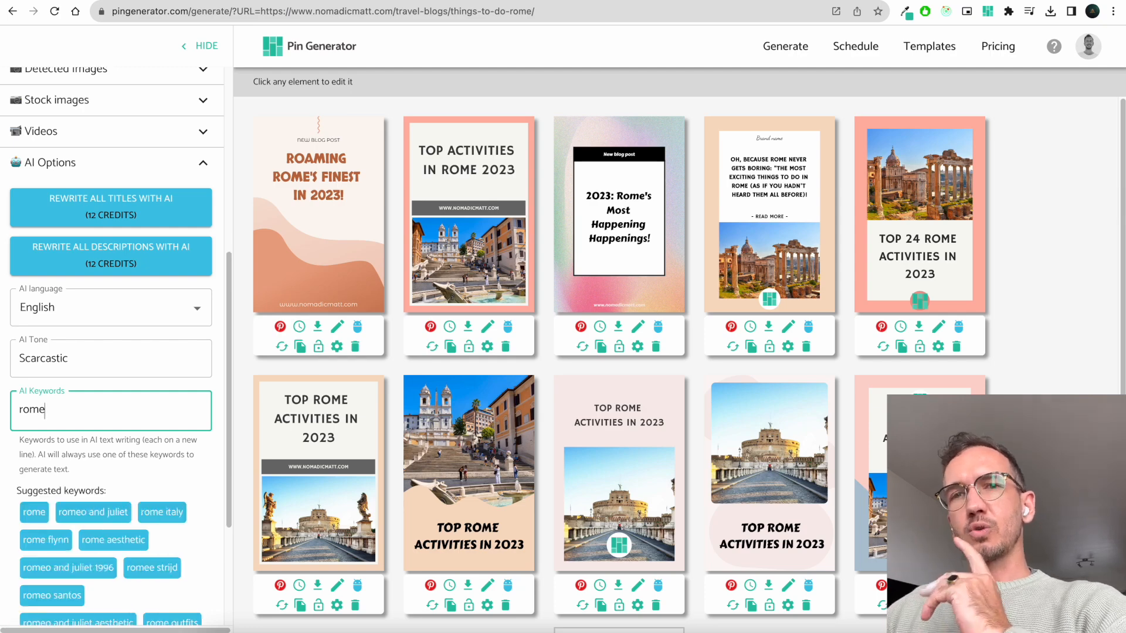
scroll(112, 346, down, 1)
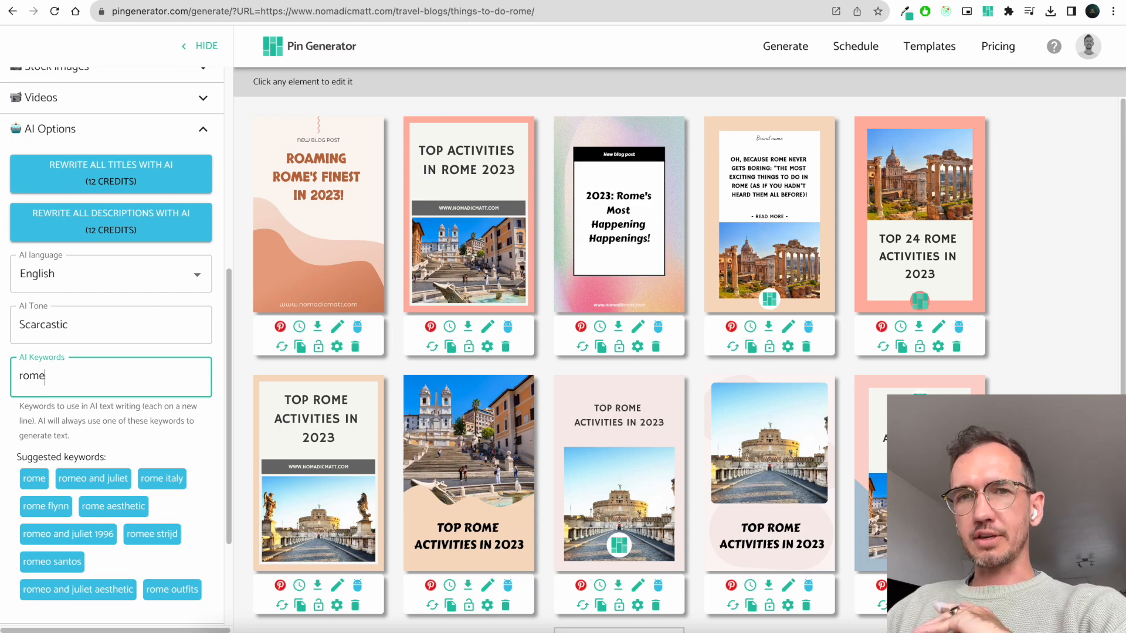
scroll(135, 435, down, 2)
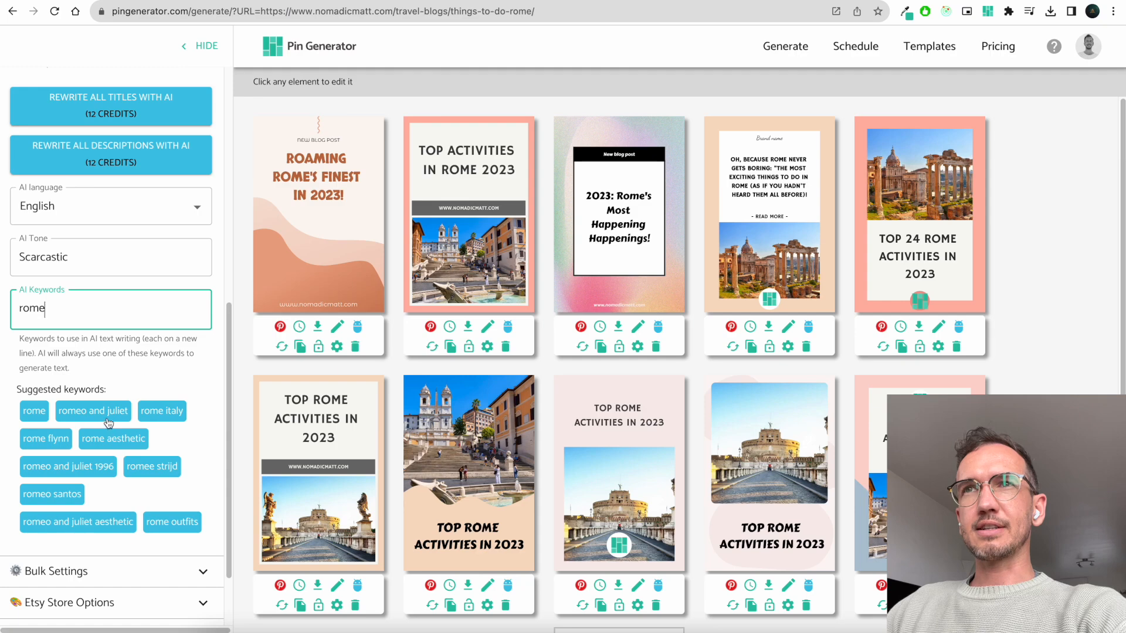
click(28, 415)
click(170, 432)
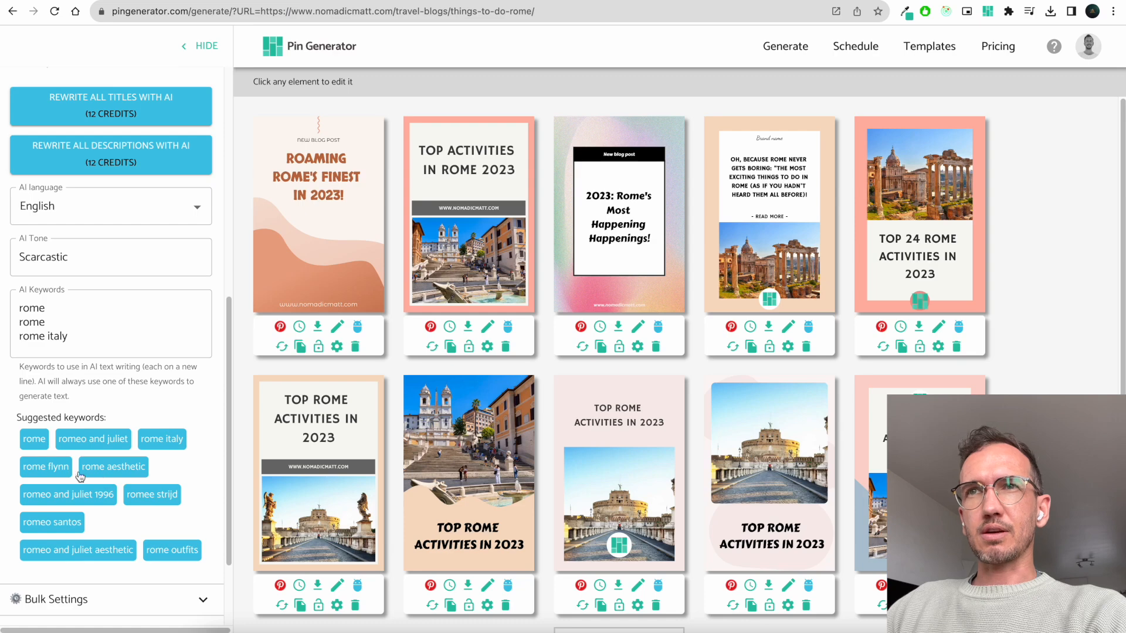
click(125, 466)
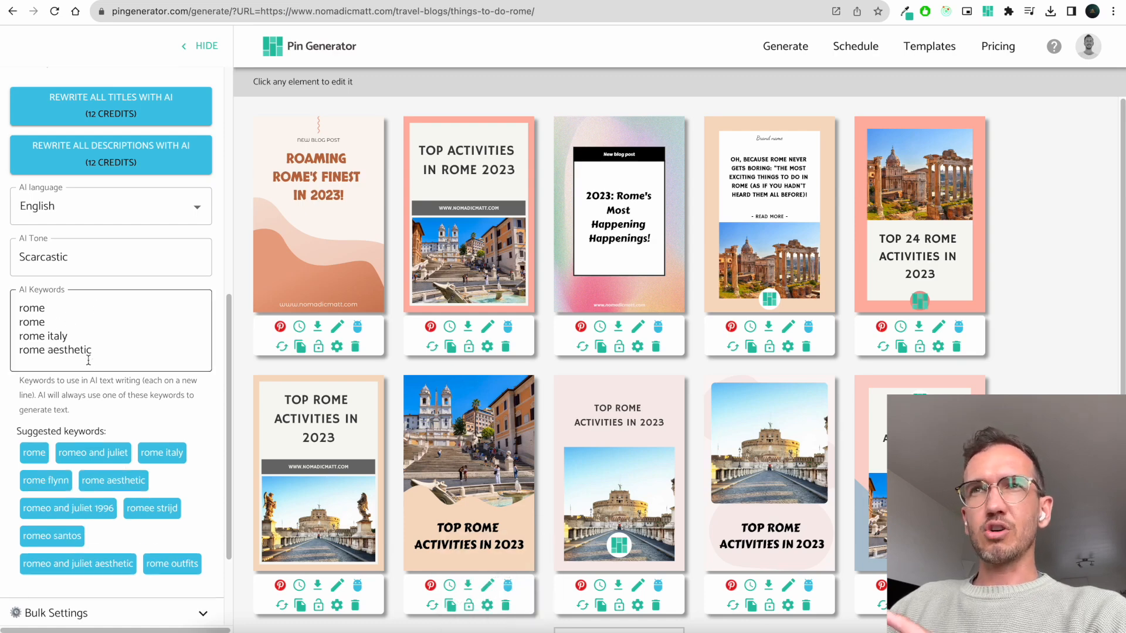
Delete the duplicate rome line from the AI keywords
click(48, 322)
key(BackSpace)
key(BackSpace)
key(BackSpace)
key(BackSpace)
key(BackSpace)
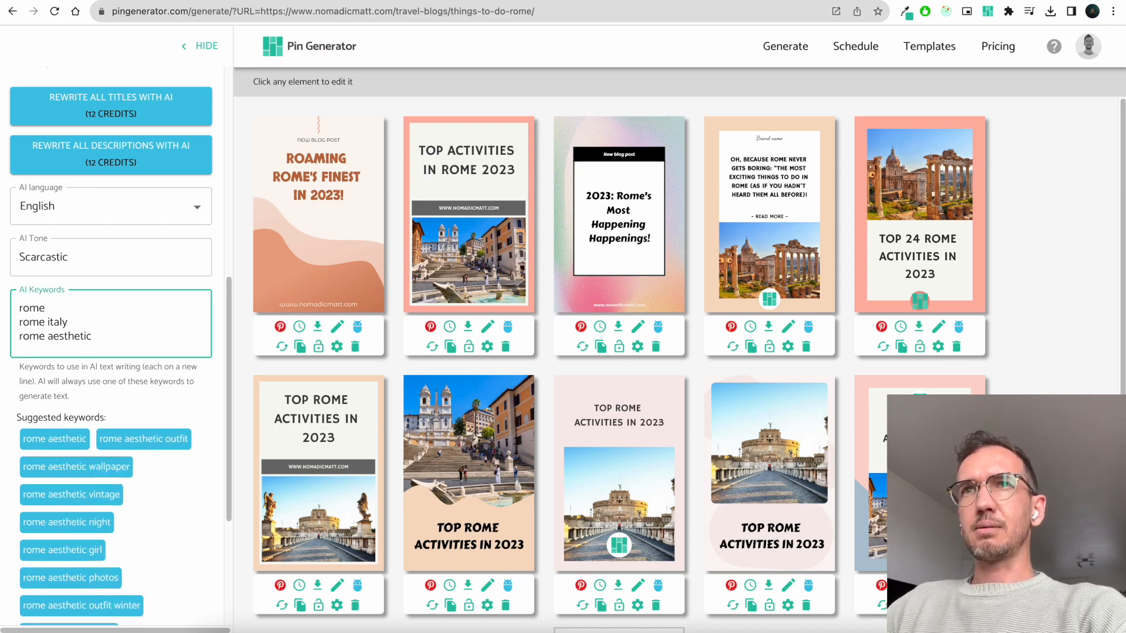
Enter Collos on a new line of the AI keywords and add the suggested keyword colloseum
click(151, 341)
key(Return)
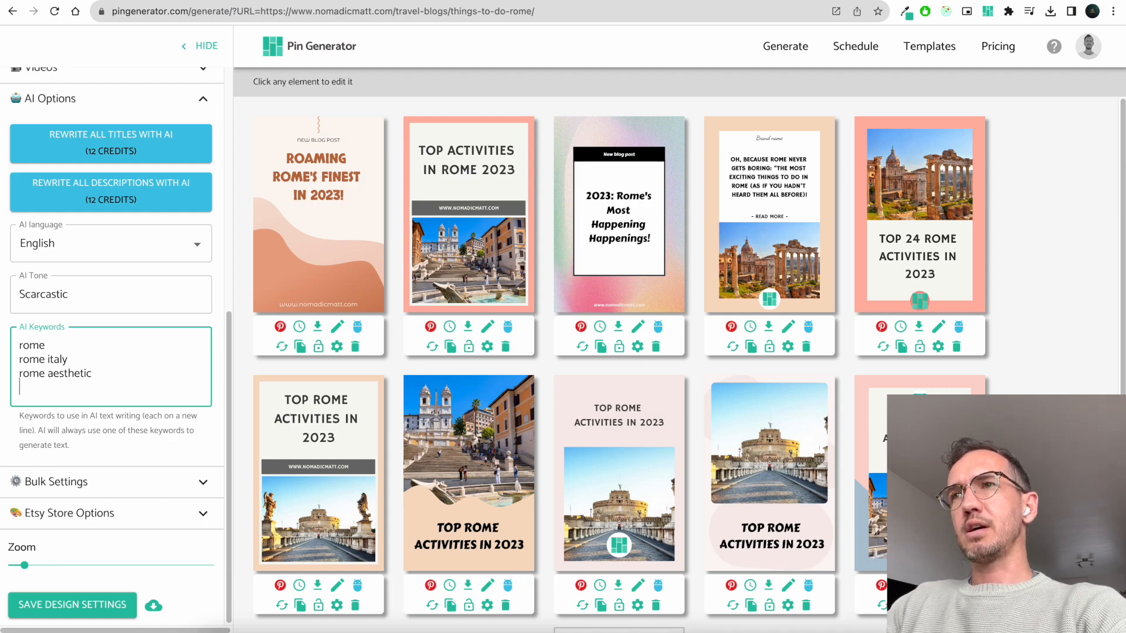
text(Coll)
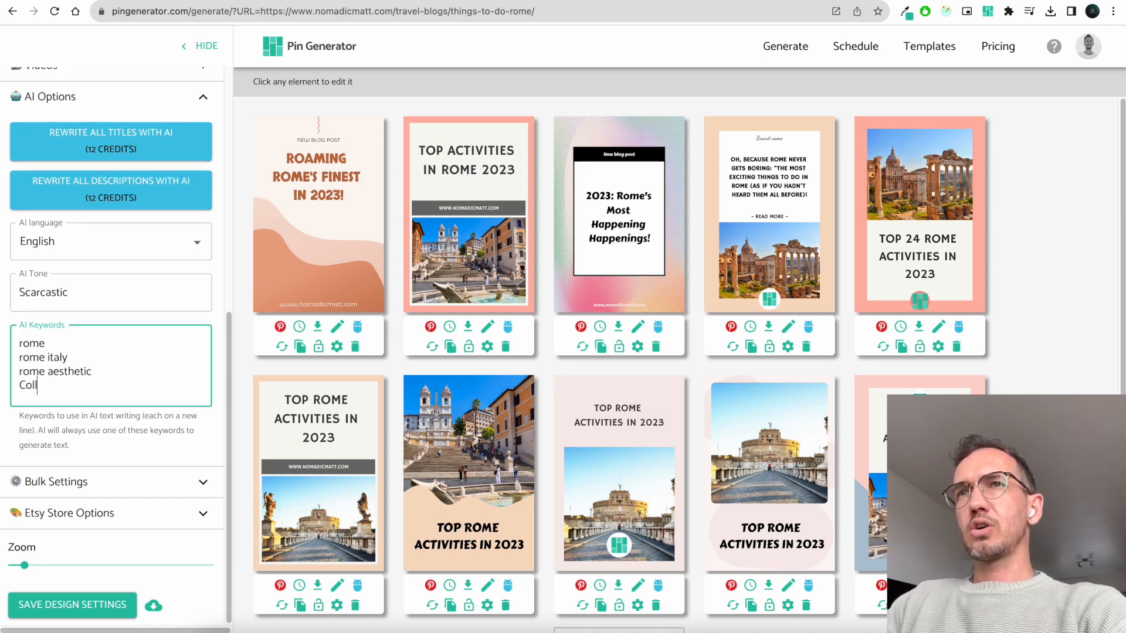
text(u)
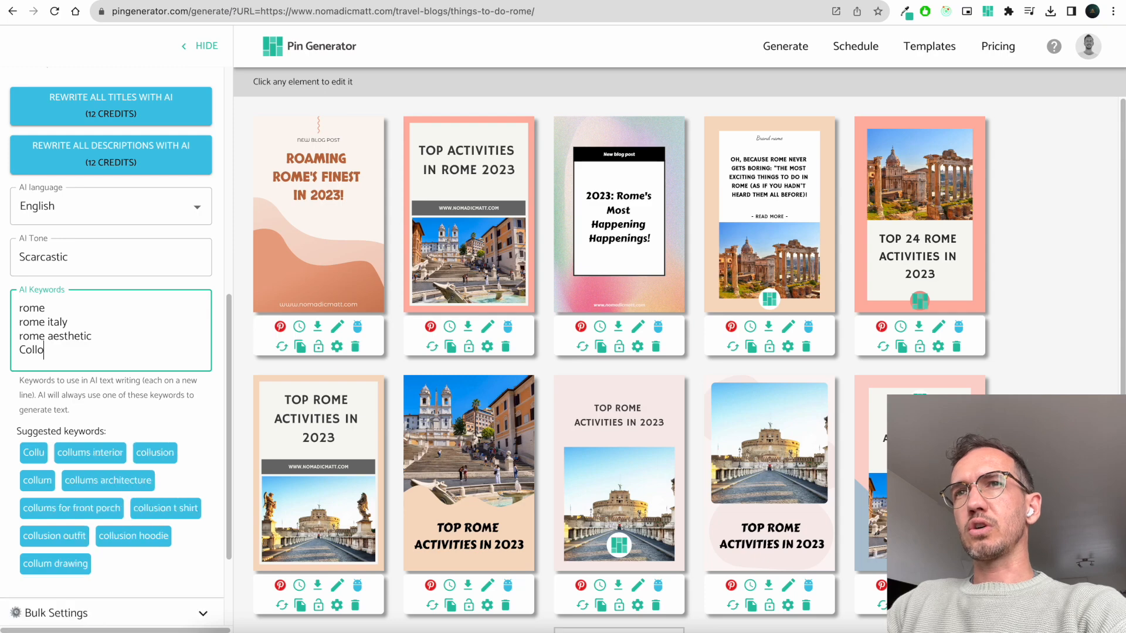
text(s)
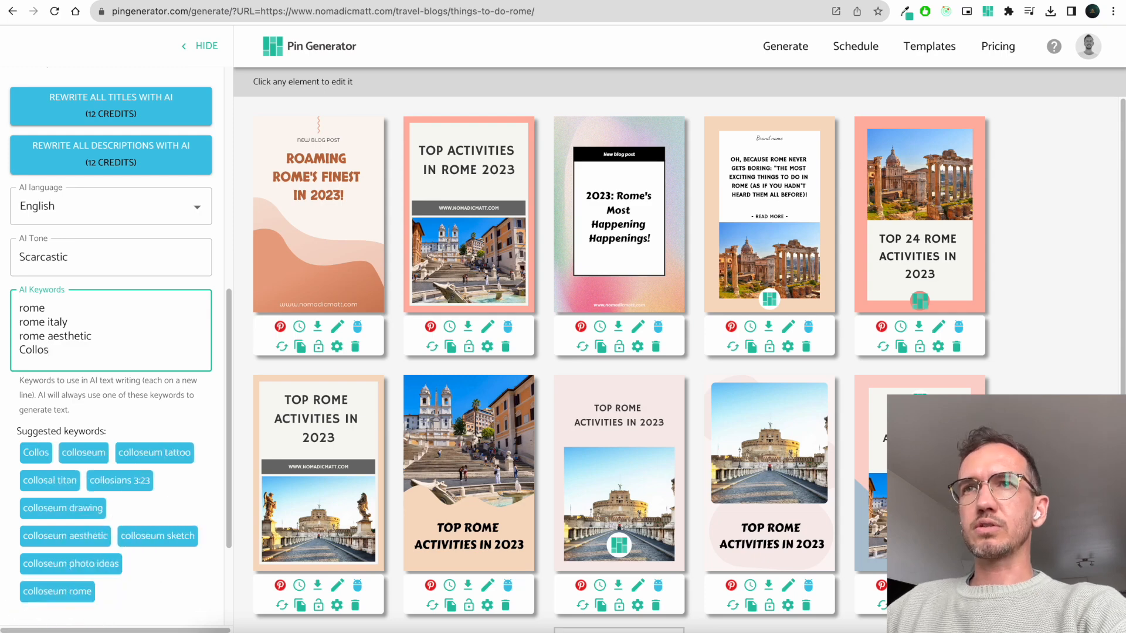
click(93, 455)
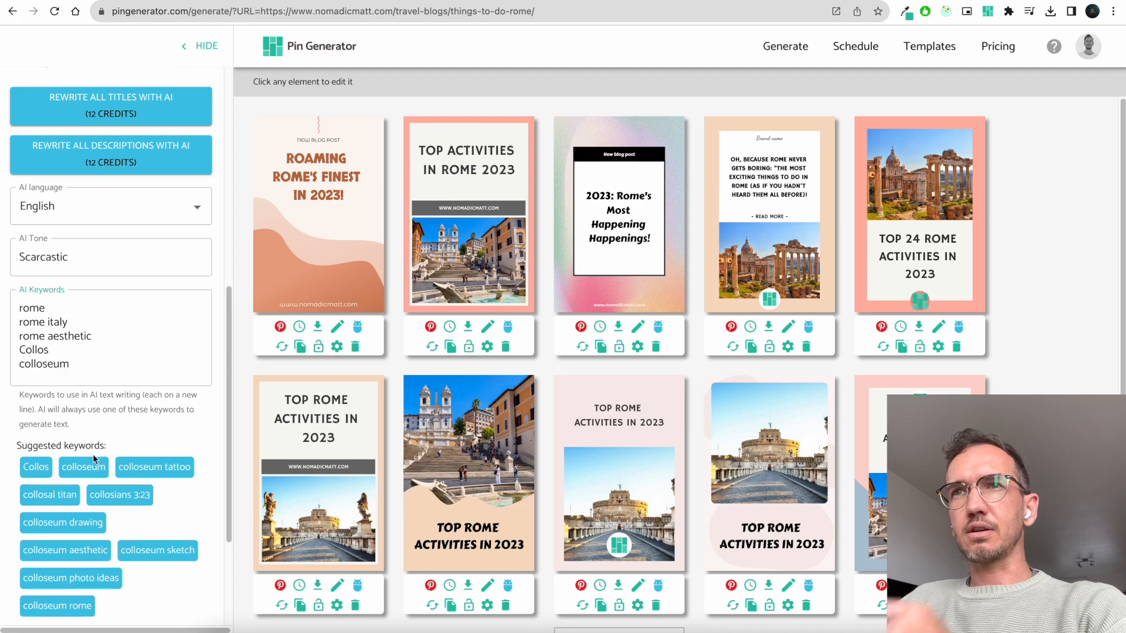
Enter italy as another AI keyword and add the suggested keyword italy aesthetic
click(98, 374)
key(Return)
text(italy)
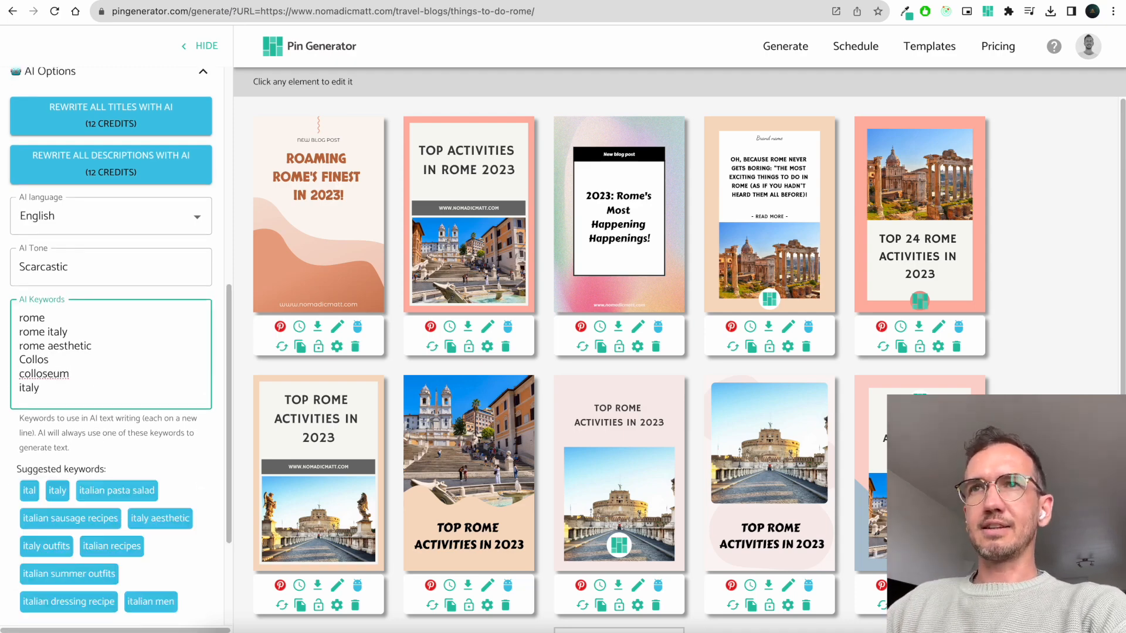
click(82, 472)
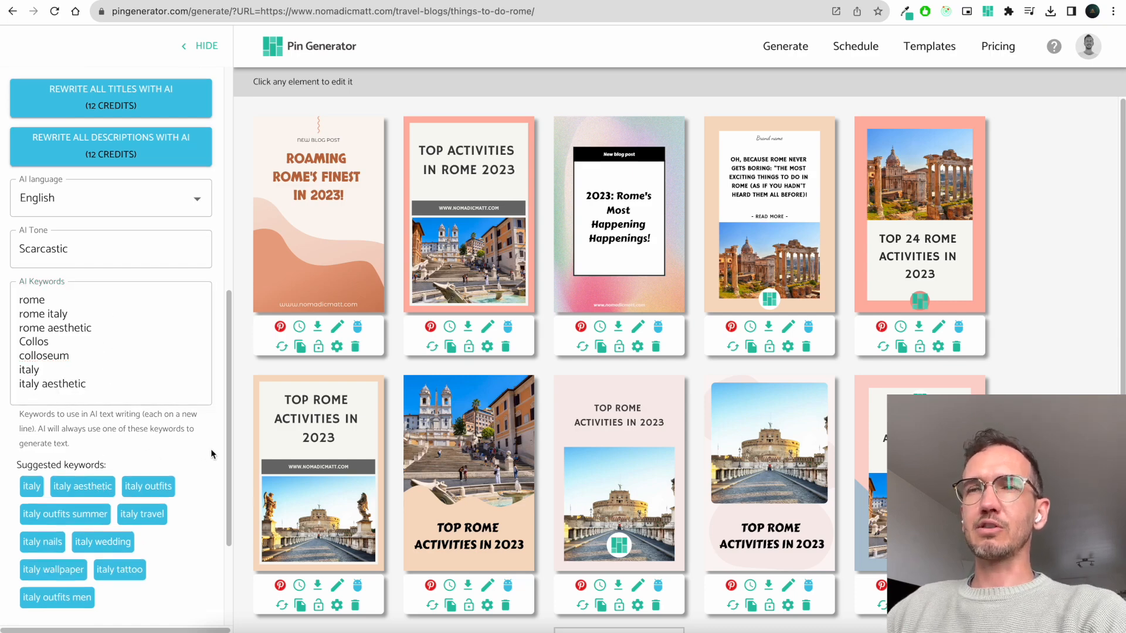
scroll(210, 434, down, 1)
scroll(198, 420, up, 2)
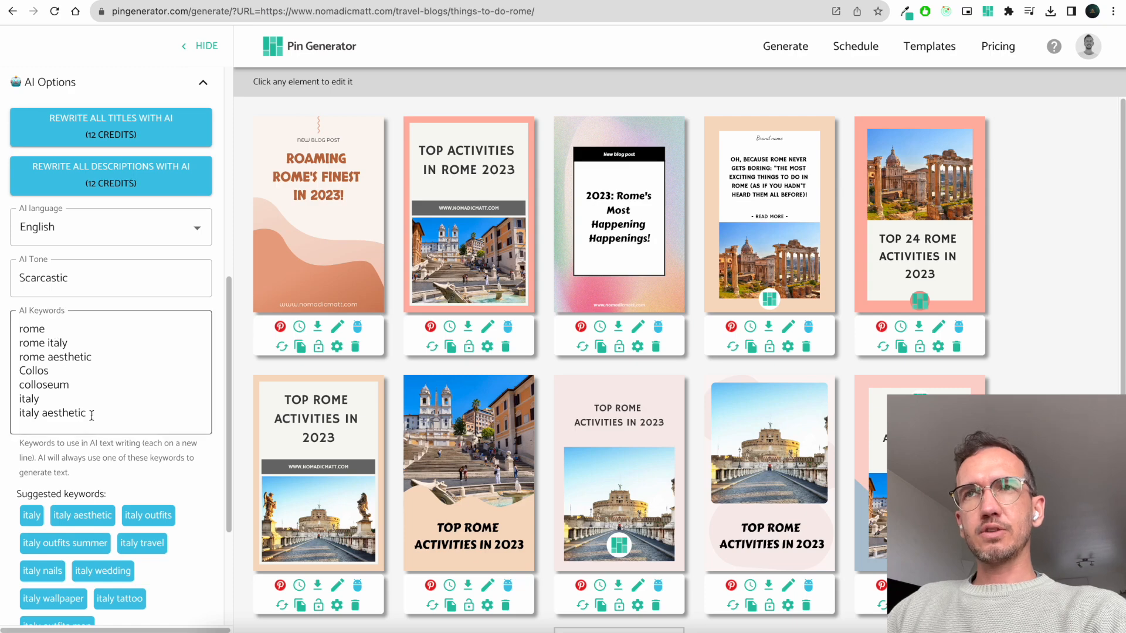
Rewrite the third pin's title with AI using the entered keywords and the Scarcastic tone
click(659, 327)
click(663, 327)
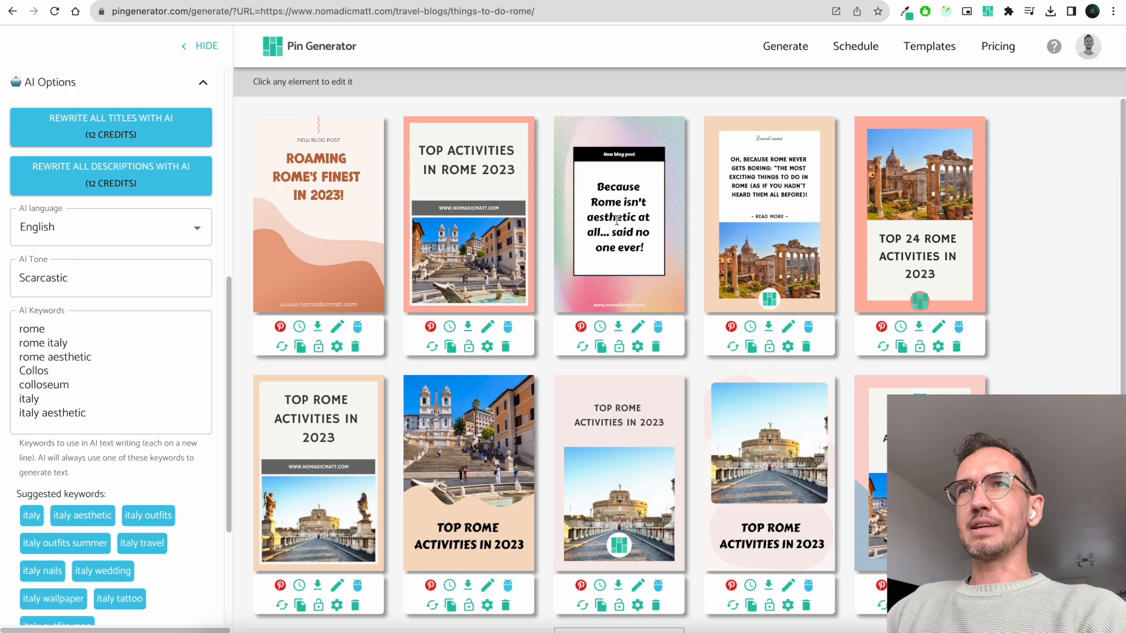
click(507, 324)
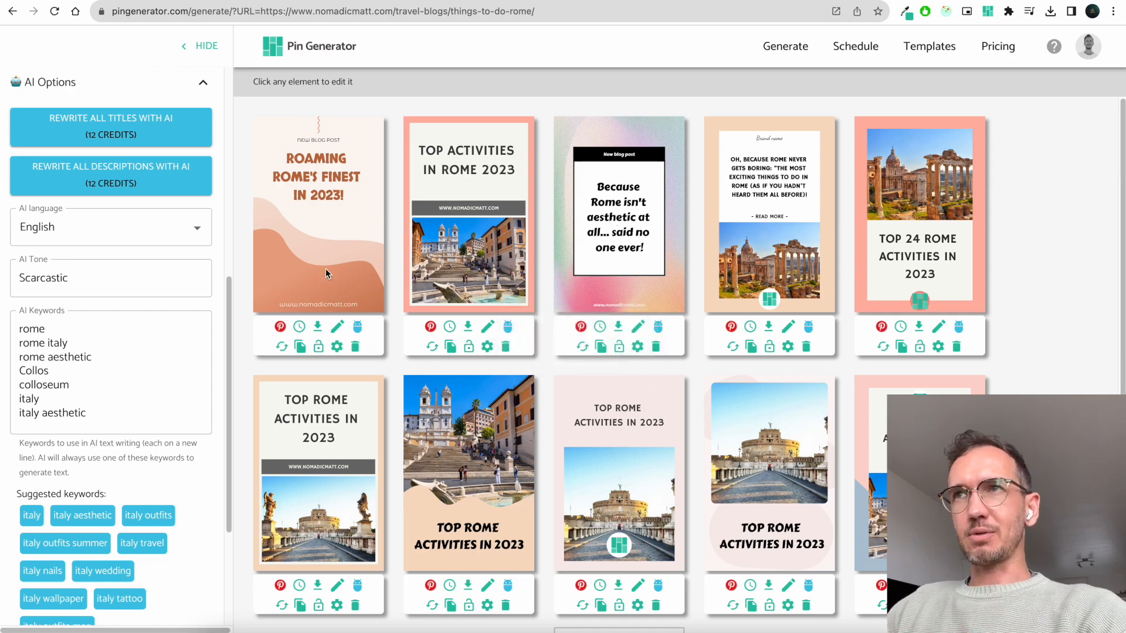
Set the AI tone to Neutral and rewrite the third pin's title with AI
click(109, 275)
key(ctrl+a)
text(N)
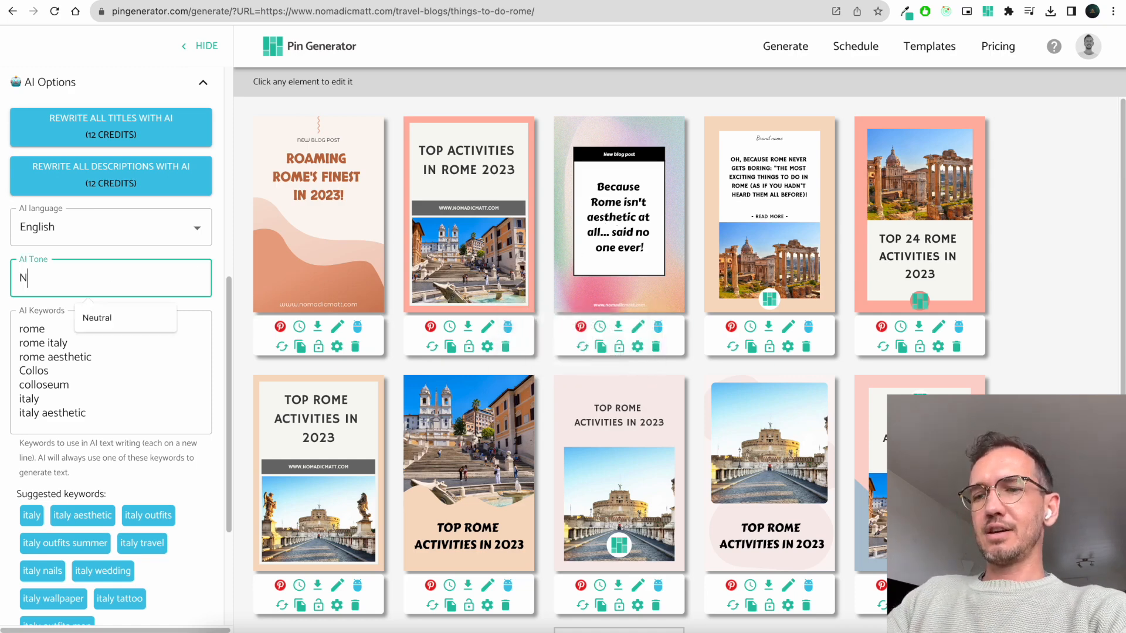
text(eutral)
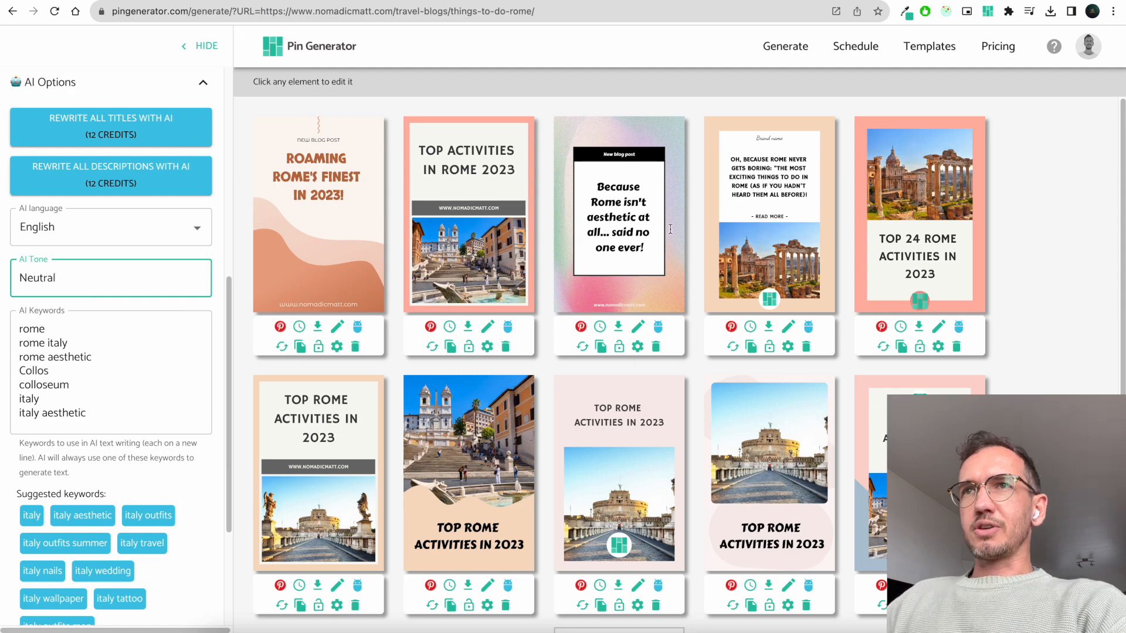
click(658, 326)
click(669, 328)
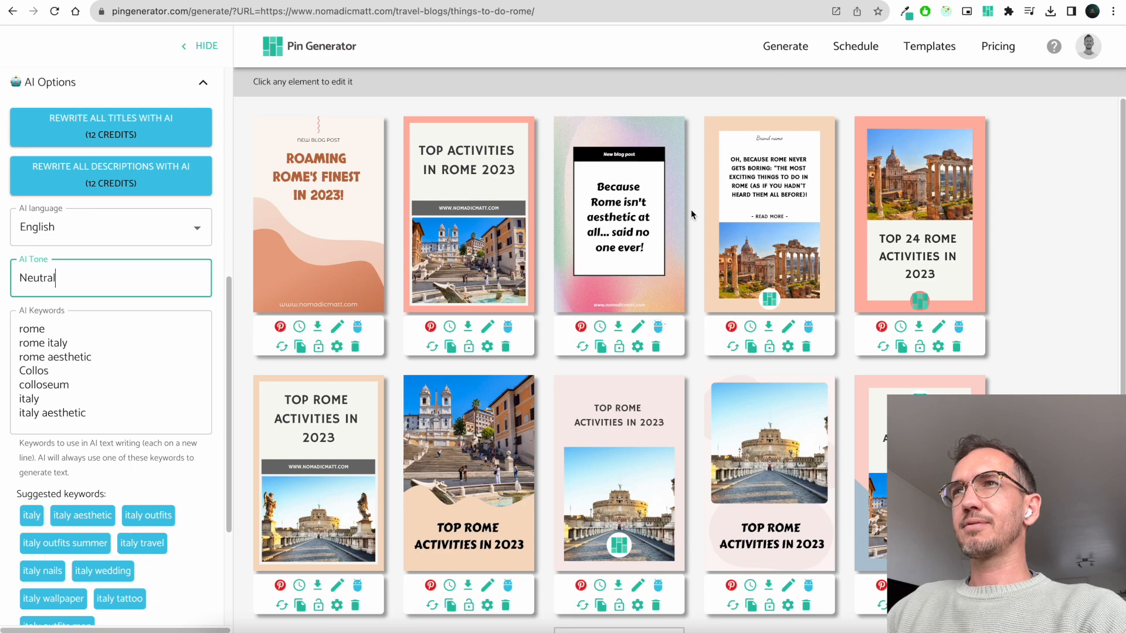
Rewrite the fifth pin's title with AI
click(239, 336)
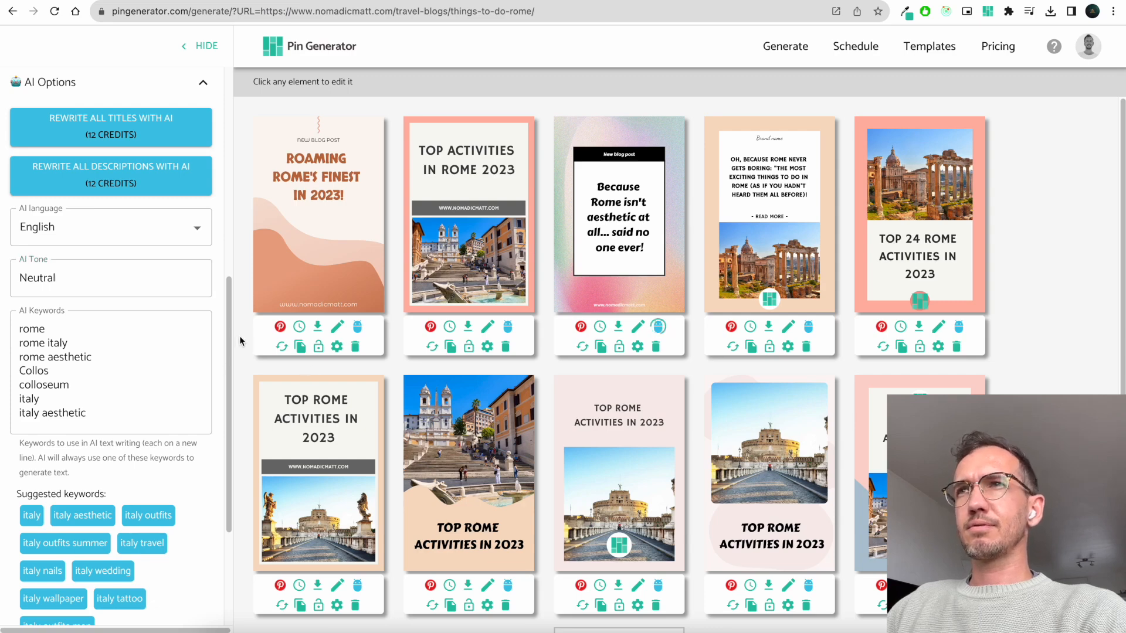
click(958, 327)
click(1032, 323)
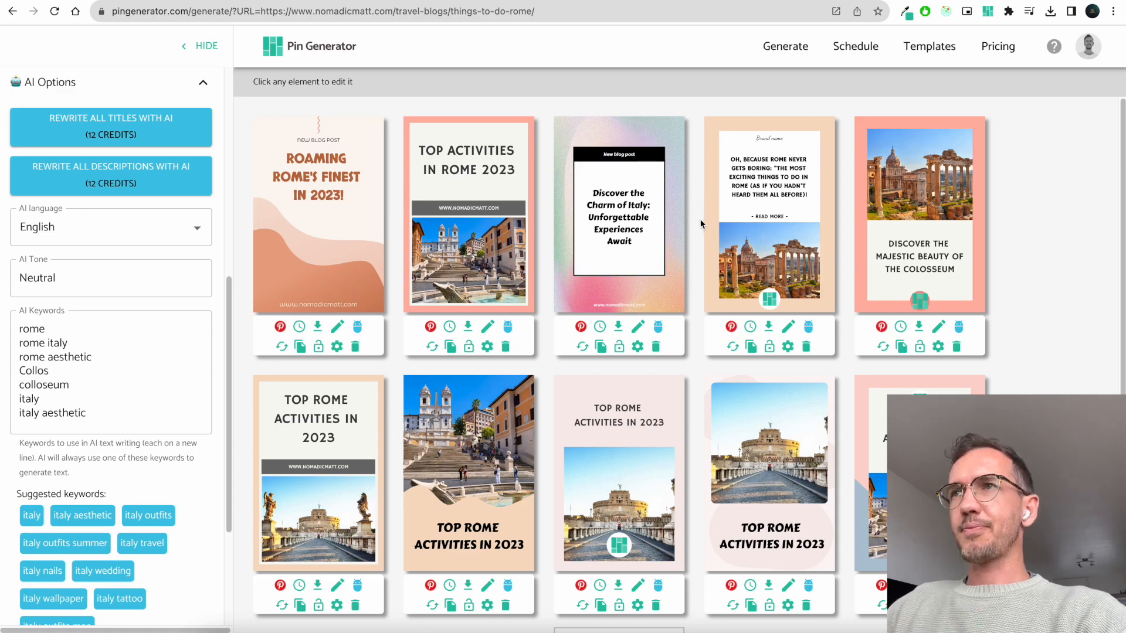
Open the third pin for editing, write its description with AI and check it for the entered keywords
click(638, 327)
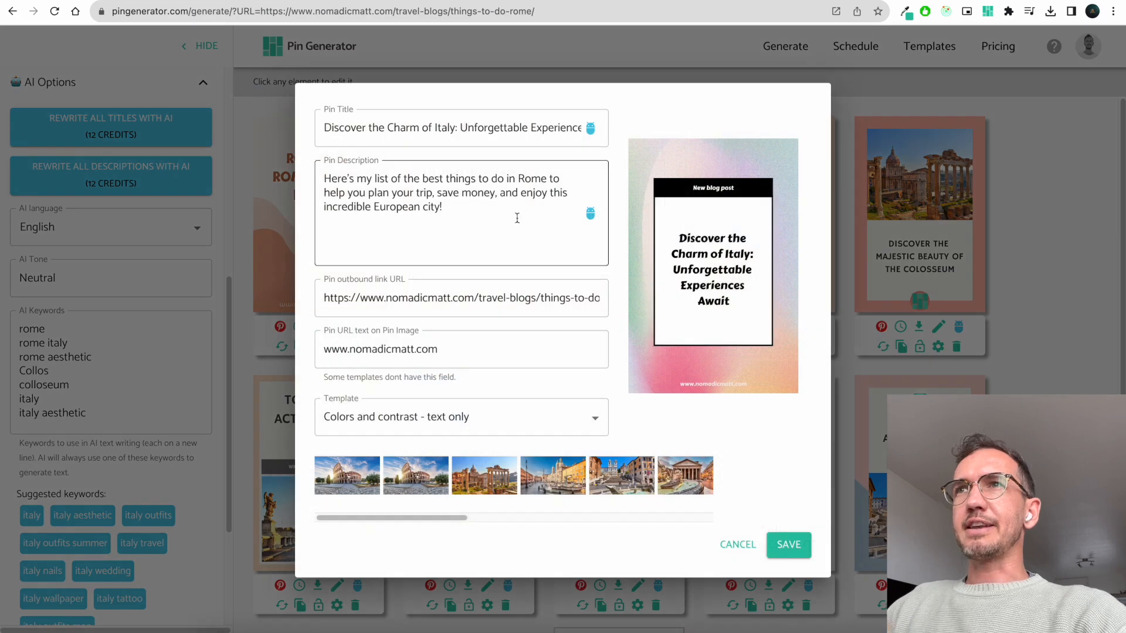
click(518, 218)
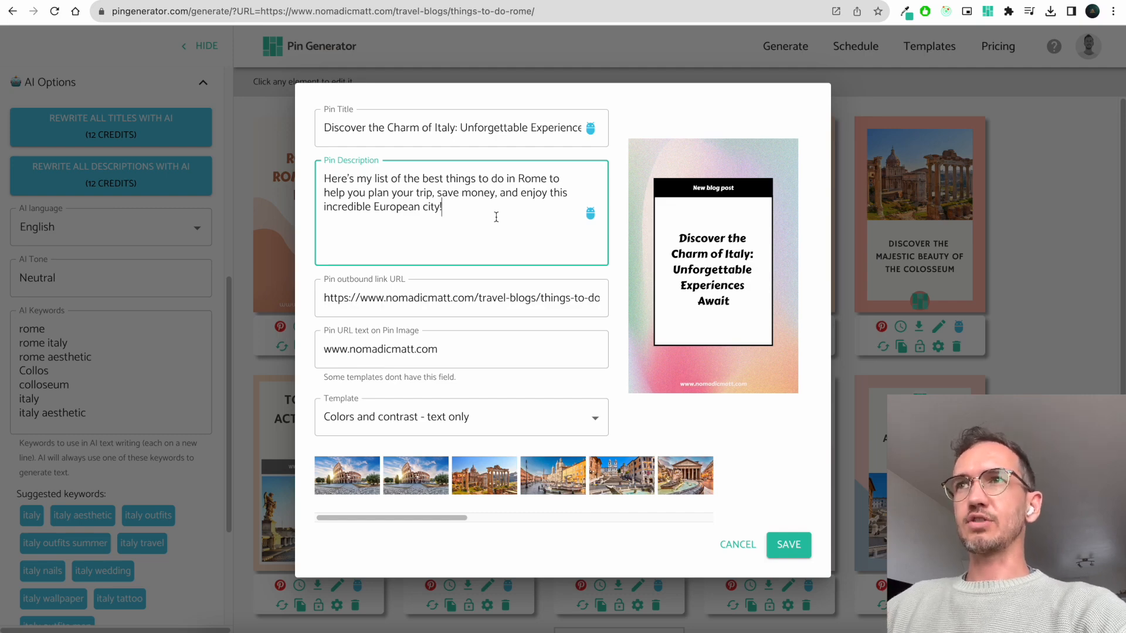
click(590, 213)
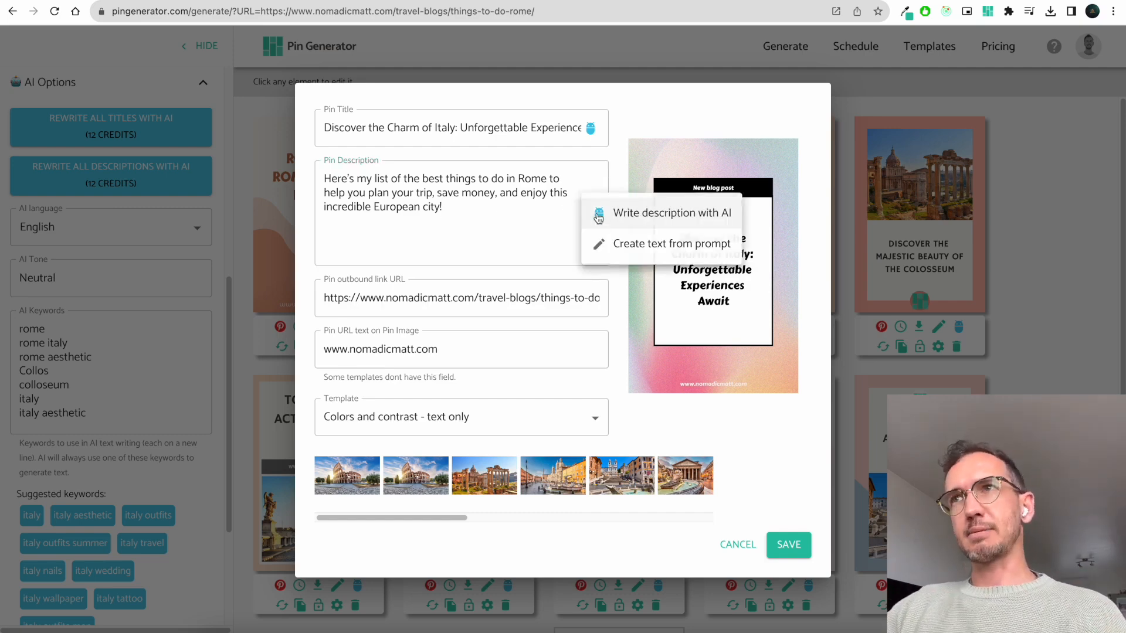
click(594, 216)
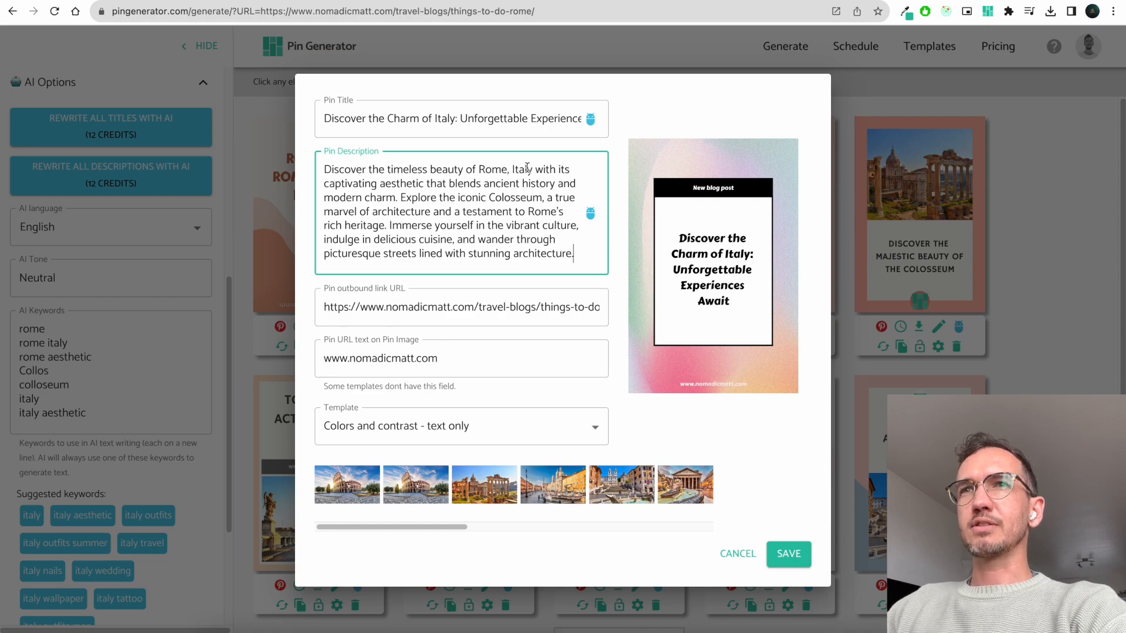
double_click(499, 196)
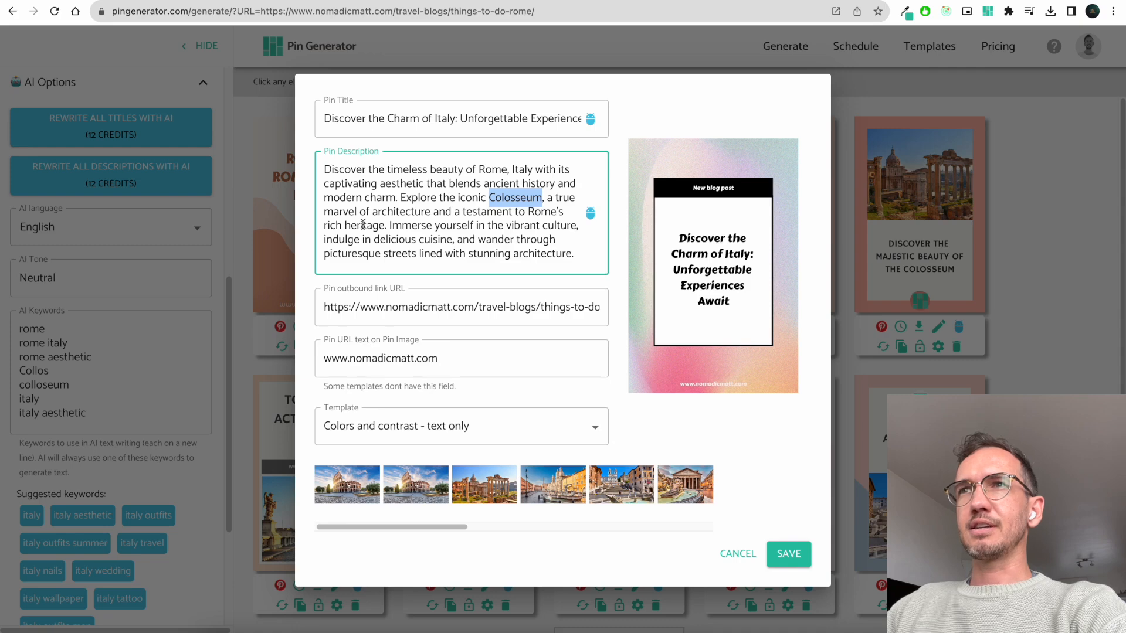
Leave the pin editor without saving and remove the misspelled keyword "Collos" from the AI keywords
double_click(387, 185)
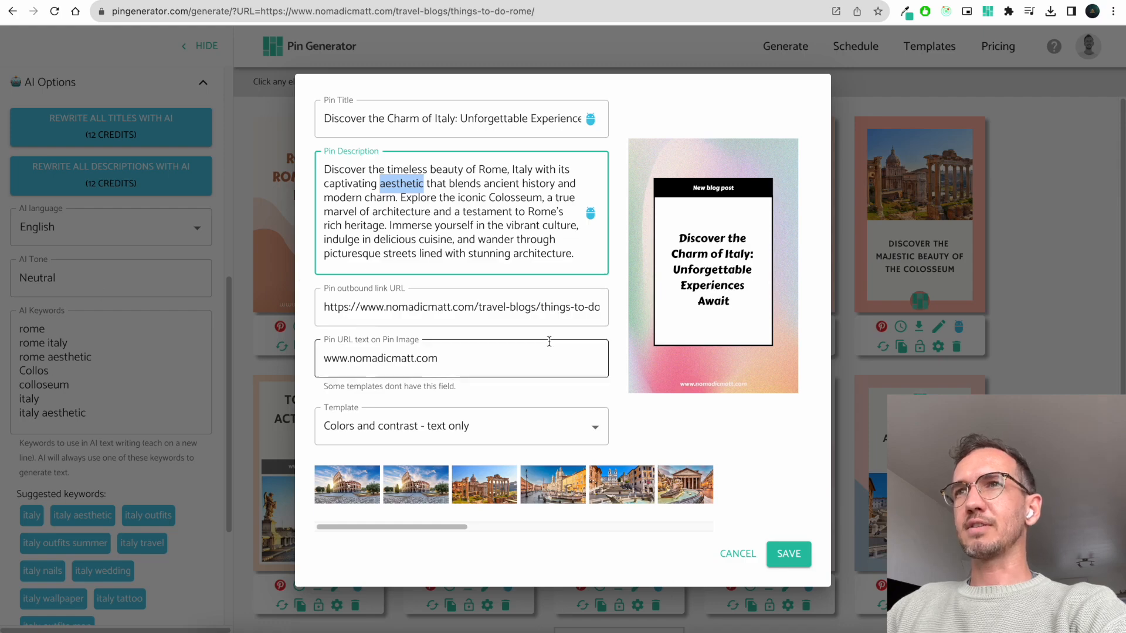
click(738, 562)
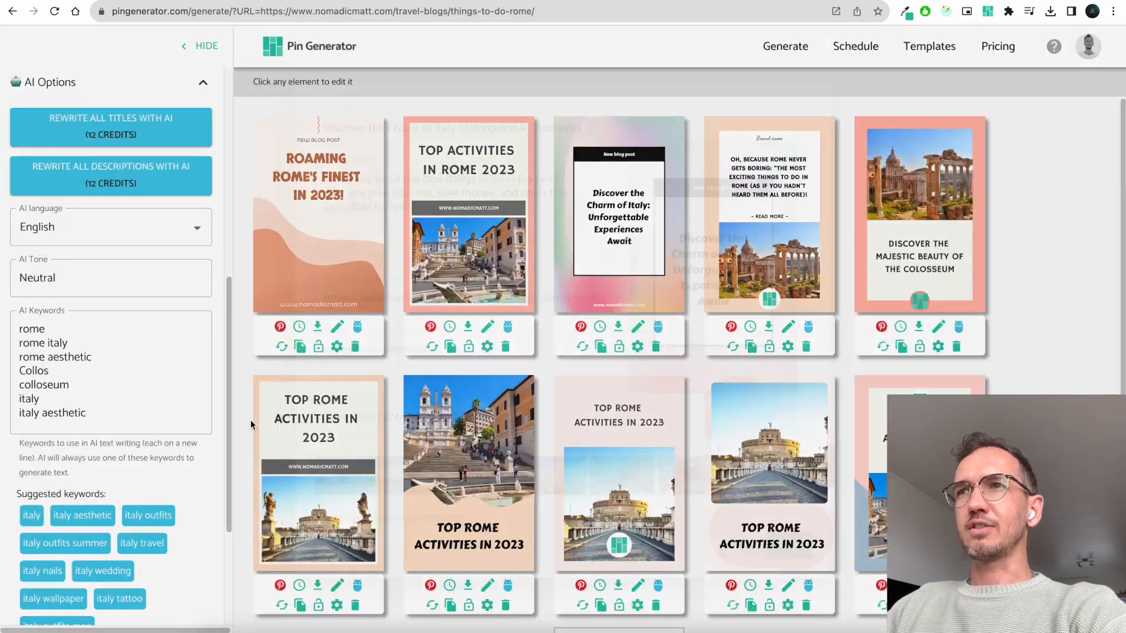
click(95, 367)
key(BackSpace)
key(BackSpace)
key(BackSpace)
key(BackSpace)
key(BackSpace)
key(BackSpace)
key(BackSpace)
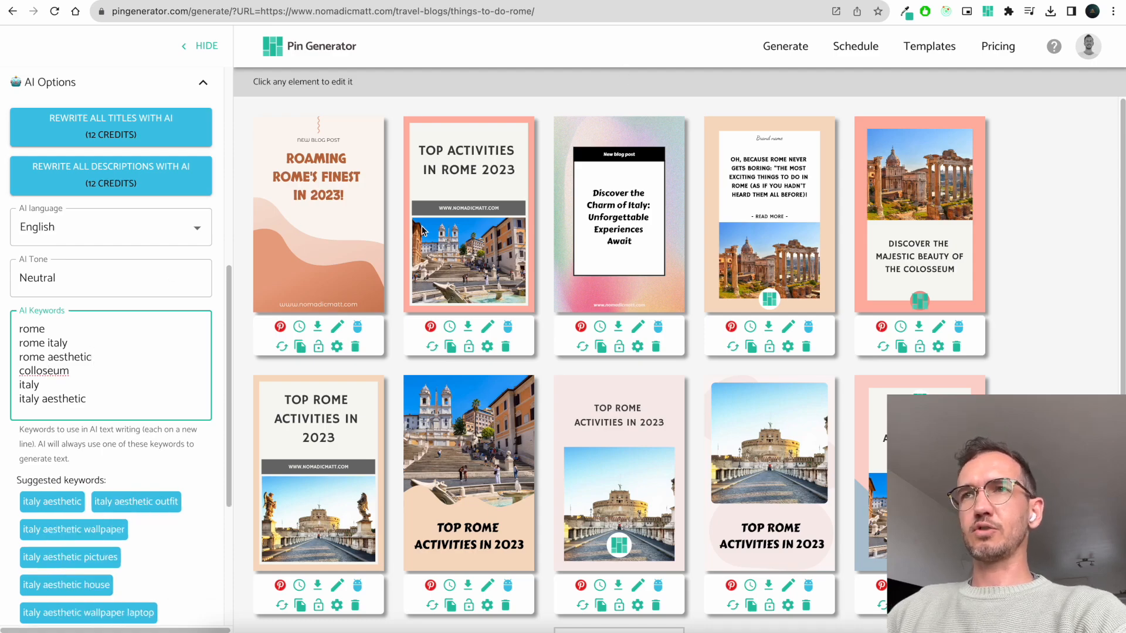
click(392, 274)
scroll(210, 220, up, 4)
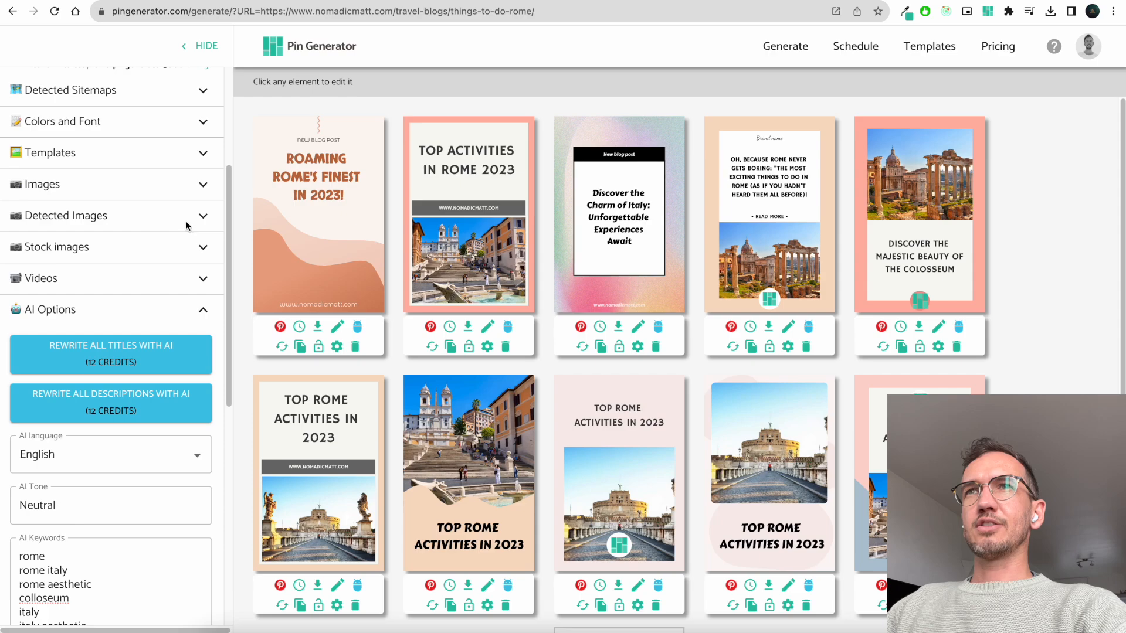
click(202, 311)
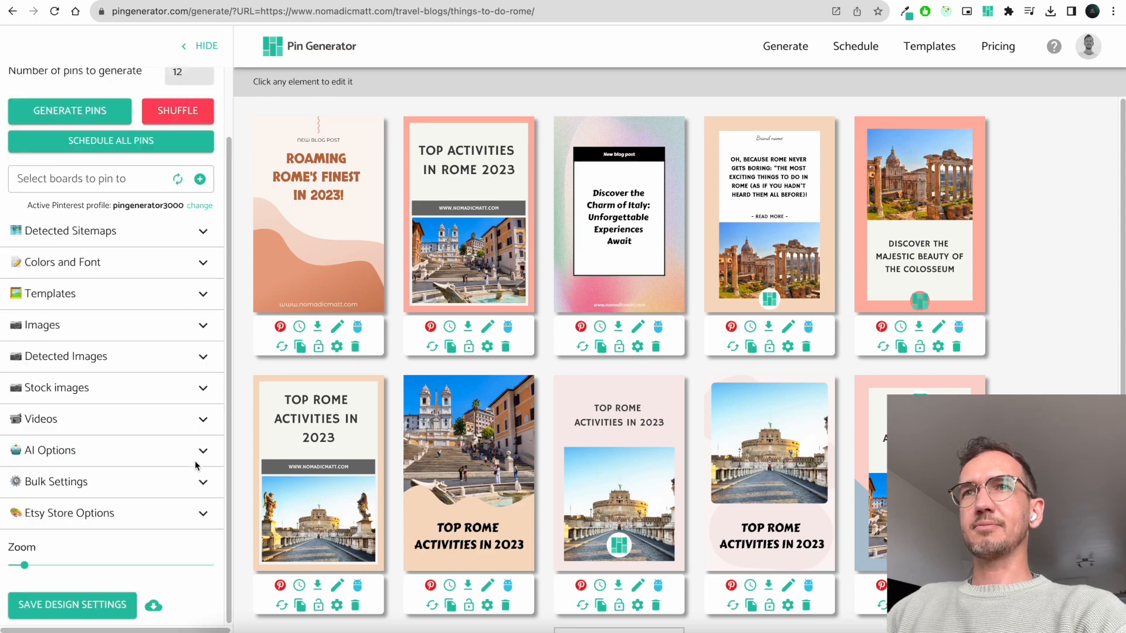
Enter MyStoreName as the store name in the Etsy store options
click(197, 516)
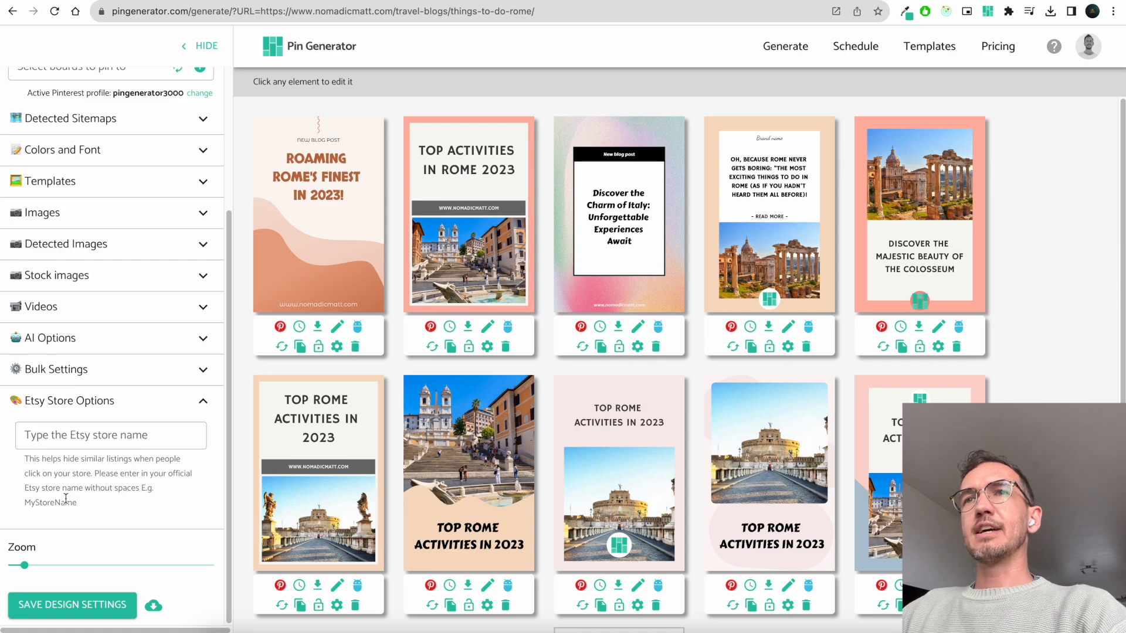
click(99, 435)
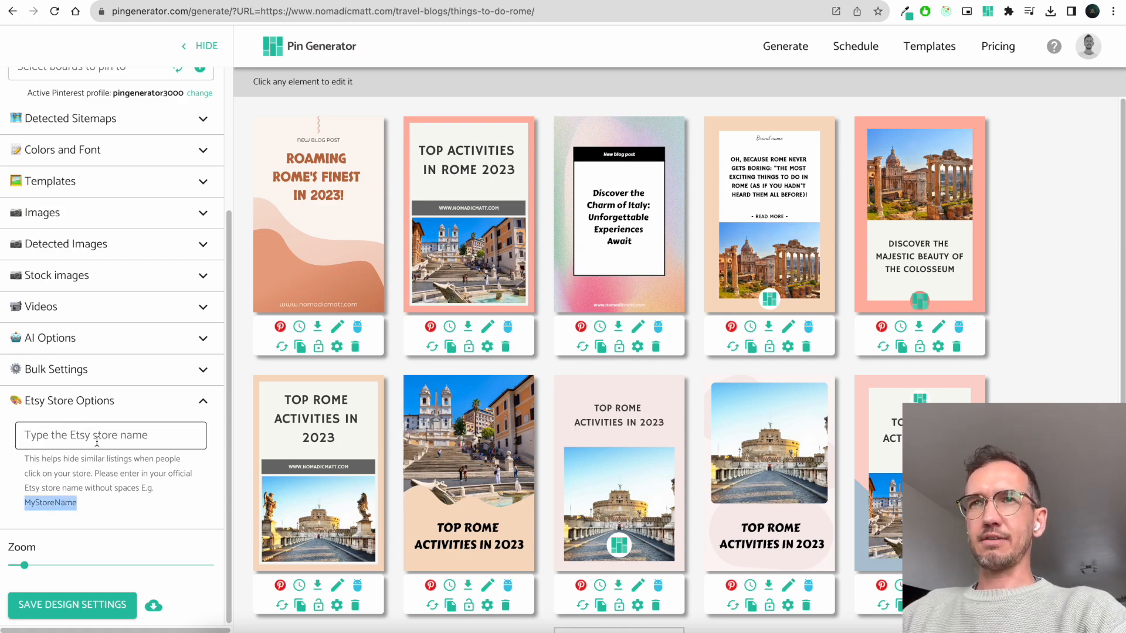
text(MyStoreName)
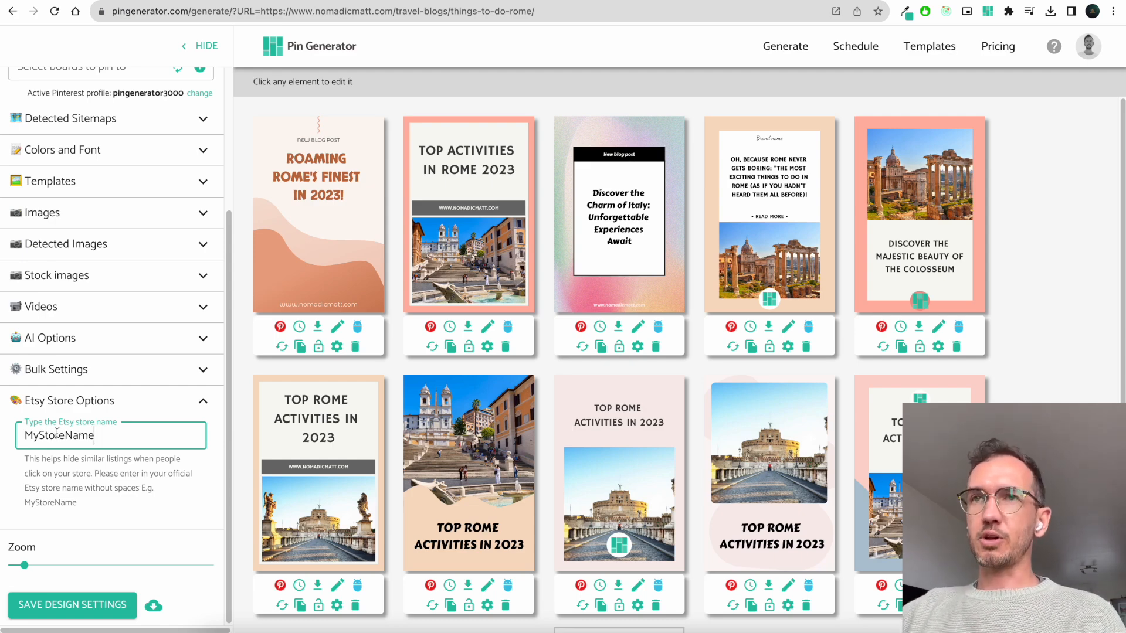
drag(95, 436, 20, 435)
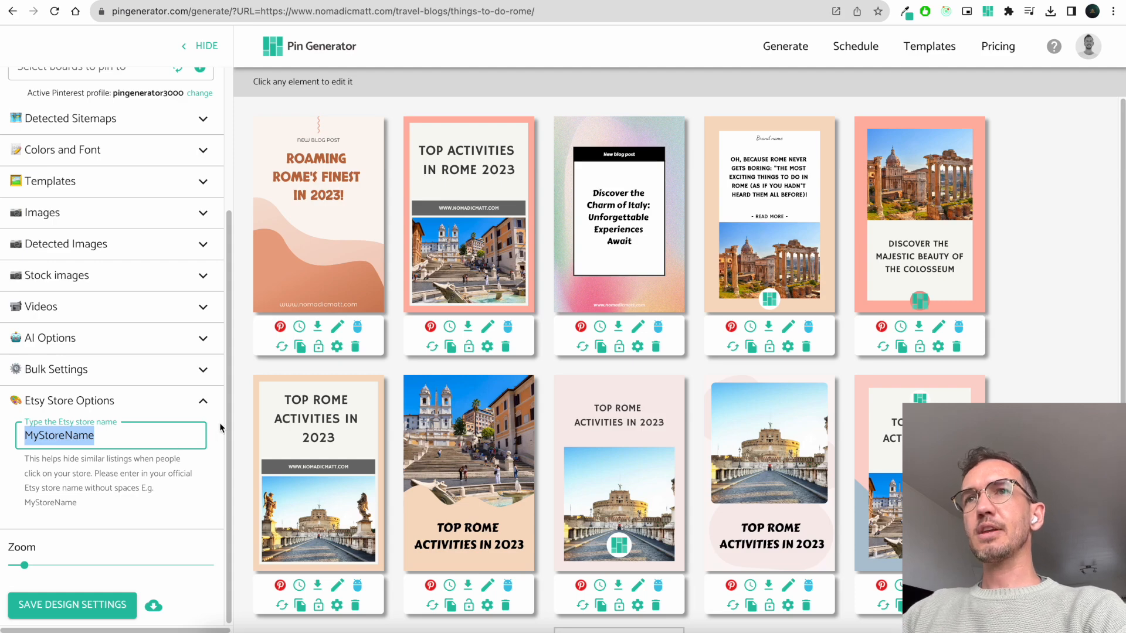
click(204, 400)
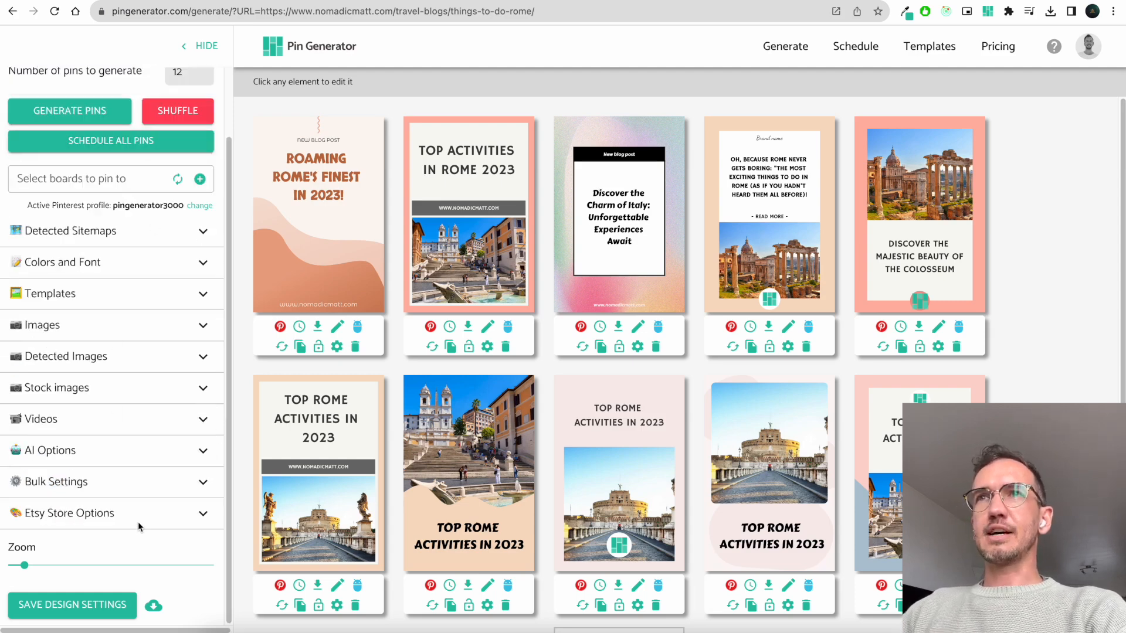
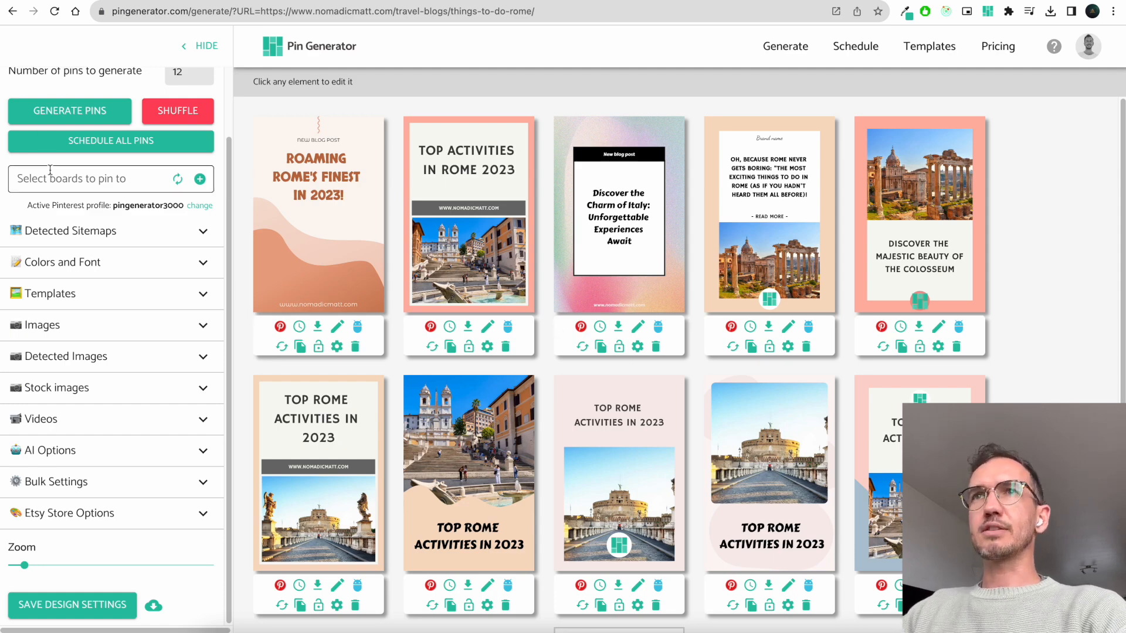
Check the E-commerce marketing board for sections and refresh the list of Pinterest boards
click(69, 176)
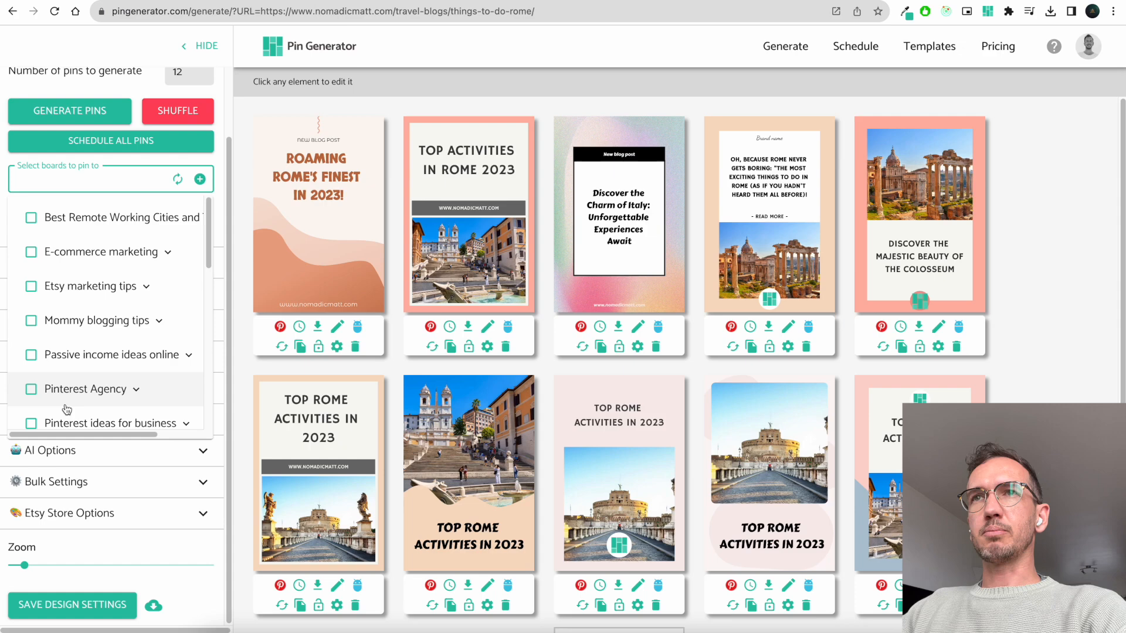
click(169, 257)
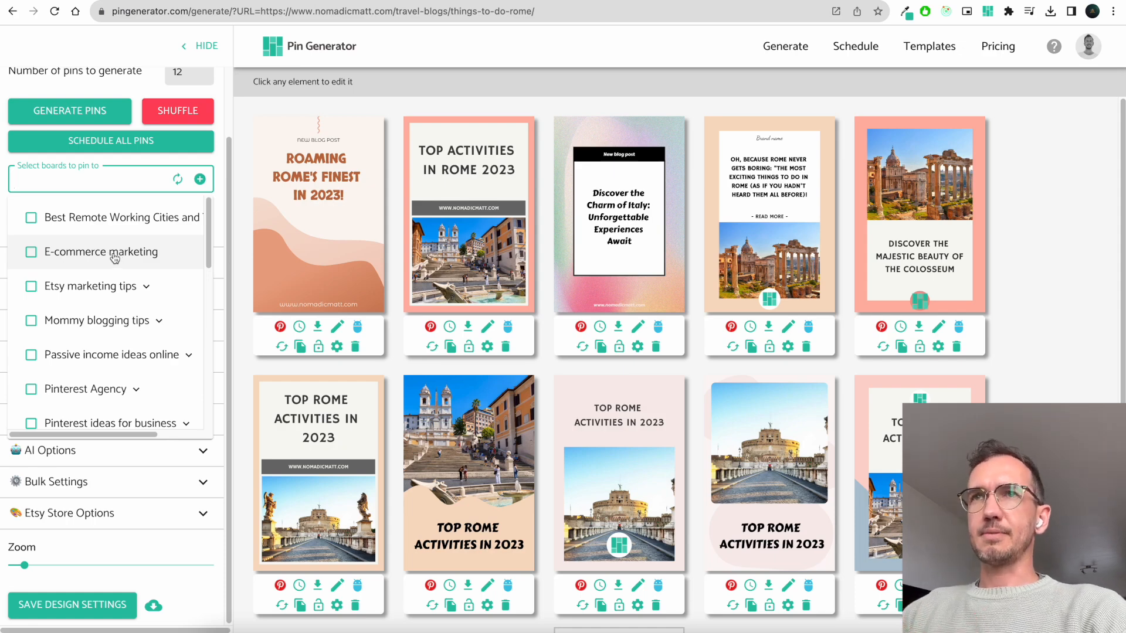
click(179, 181)
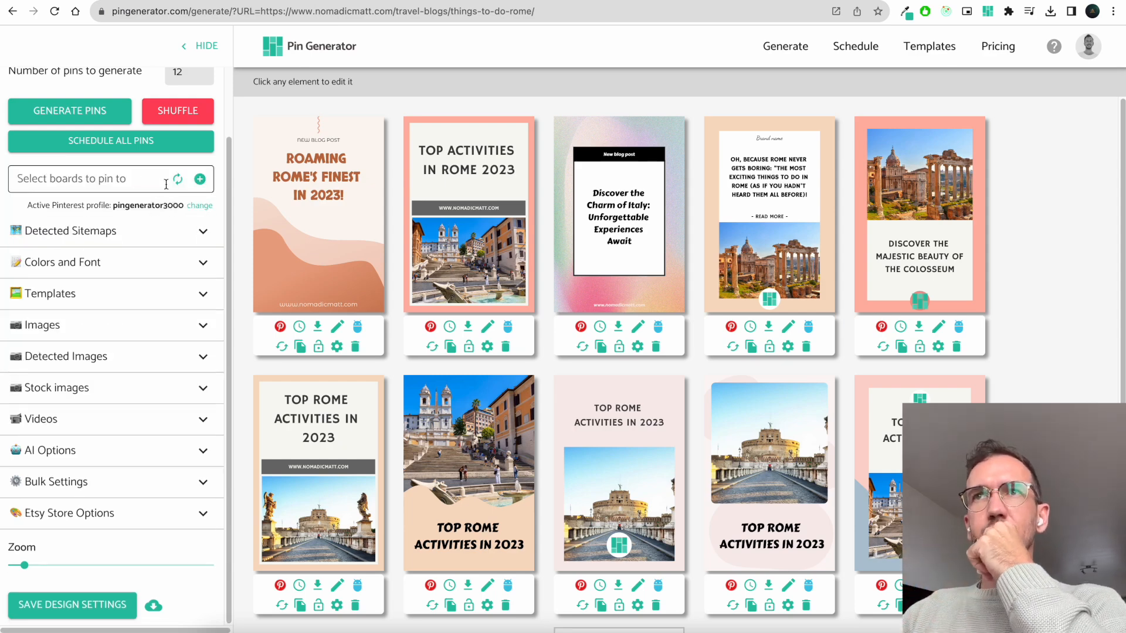
click(200, 179)
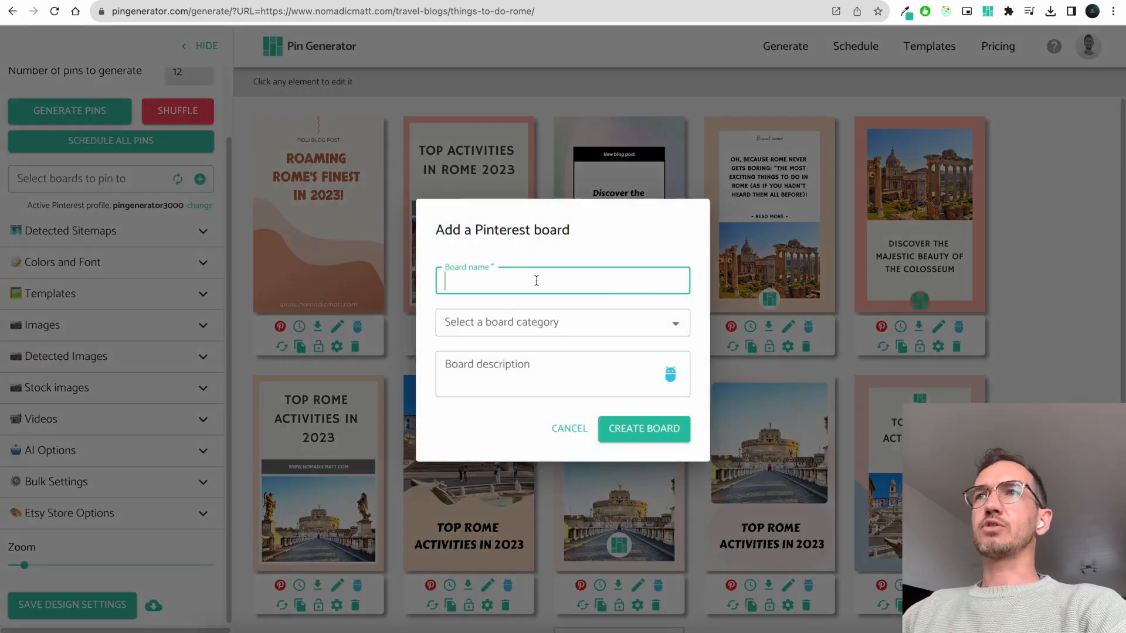
click(536, 281)
click(561, 259)
click(541, 285)
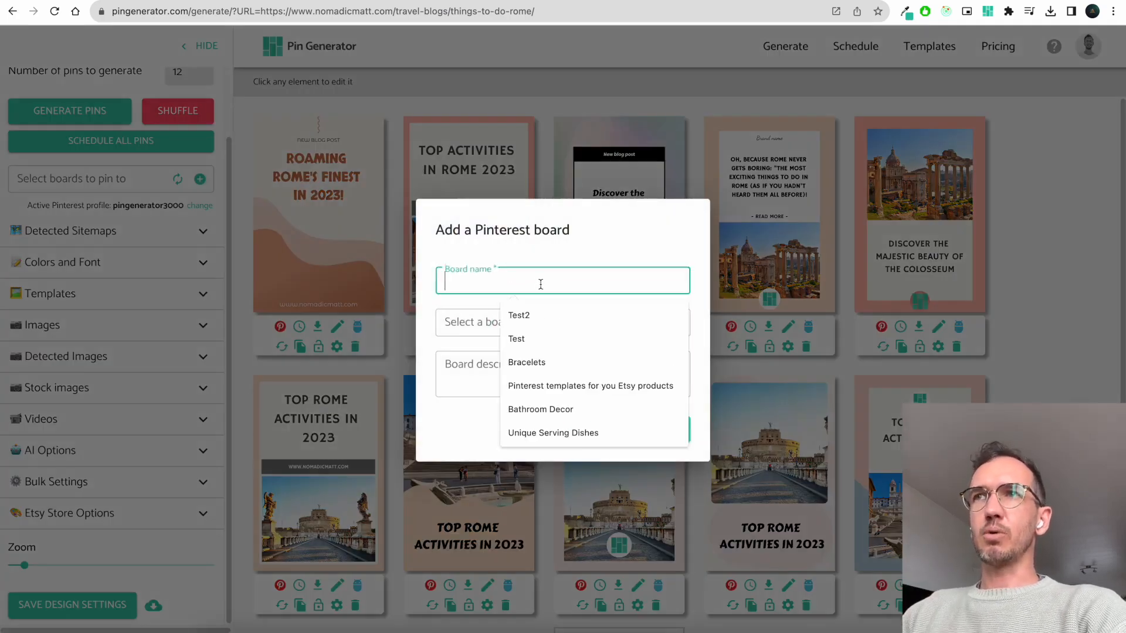
click(426, 309)
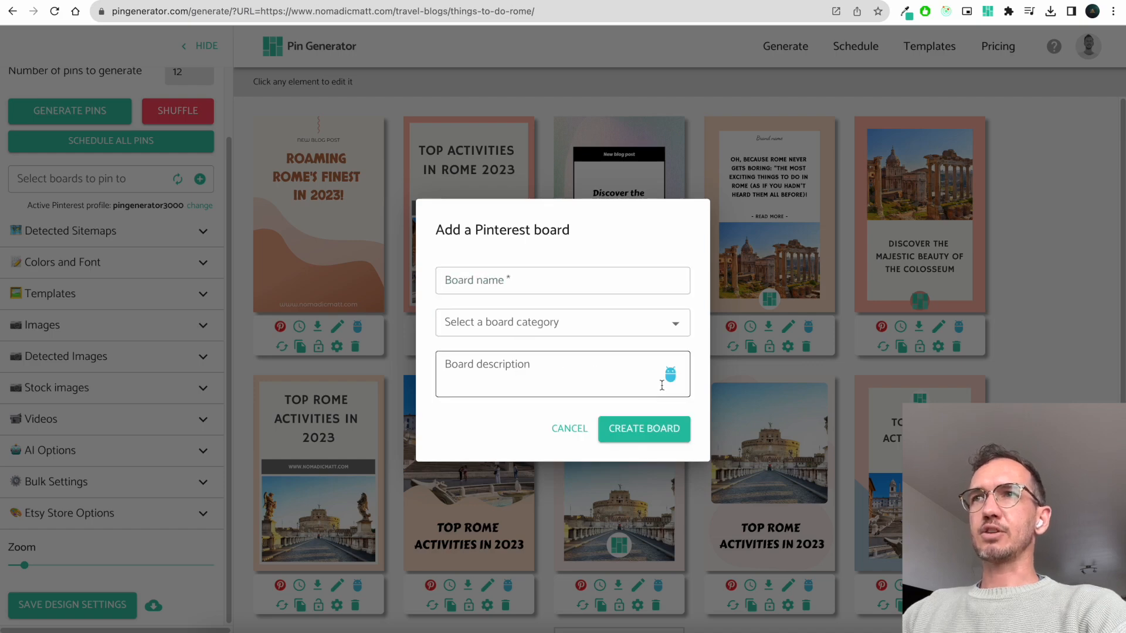
click(537, 366)
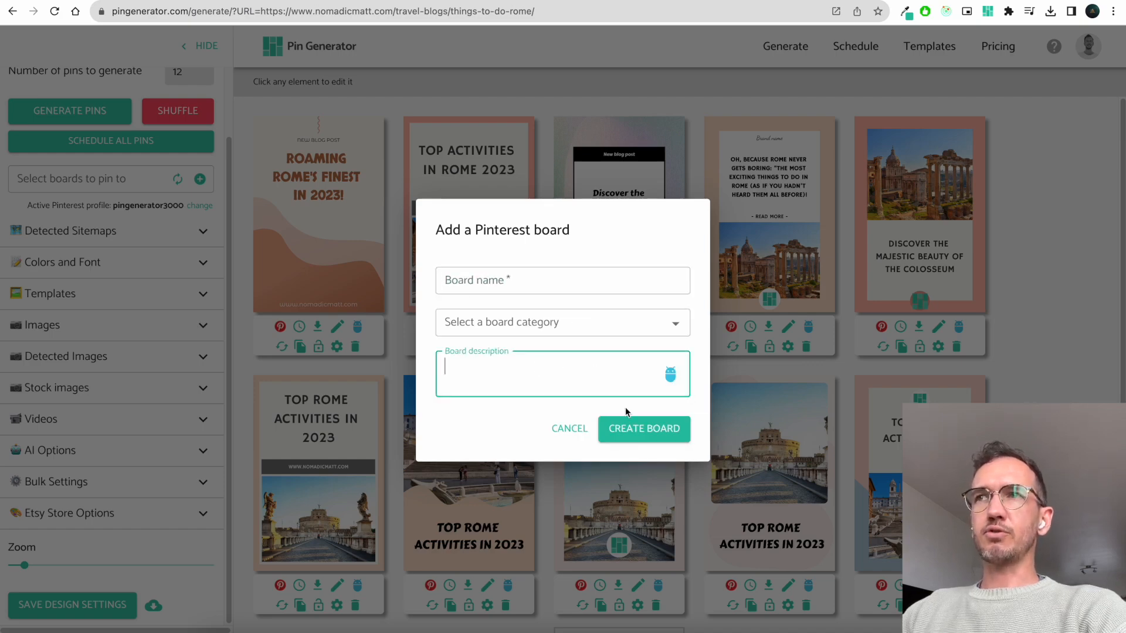
click(570, 429)
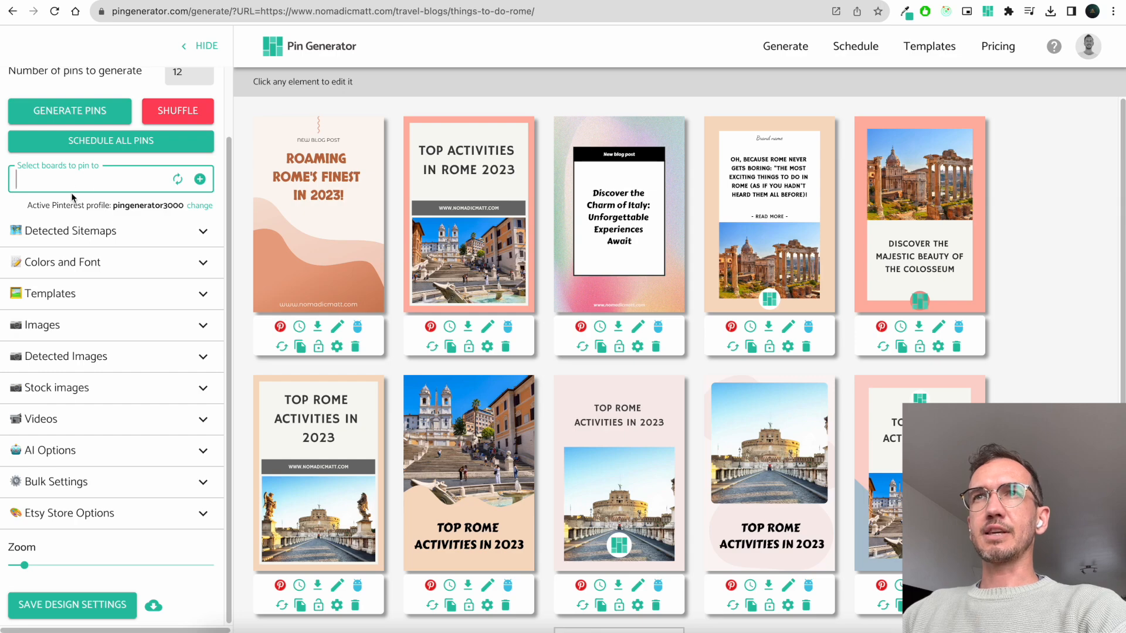
Select E-commerce marketing, Etsy marketing tips and Mommy blogging tips as the boards to pin to
click(72, 183)
click(100, 252)
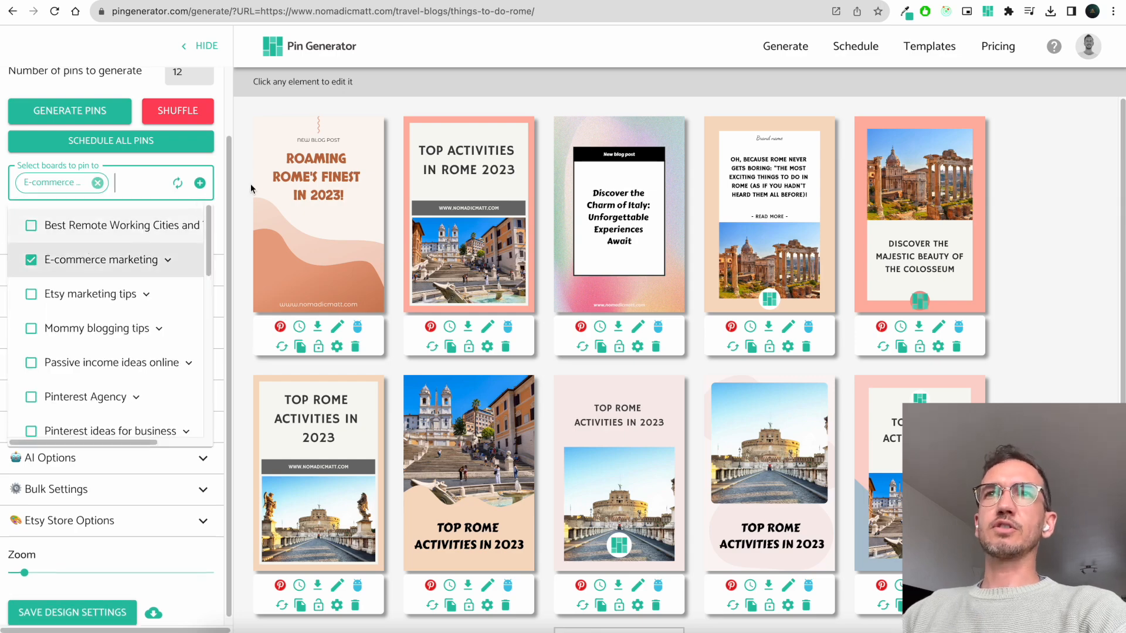
click(247, 238)
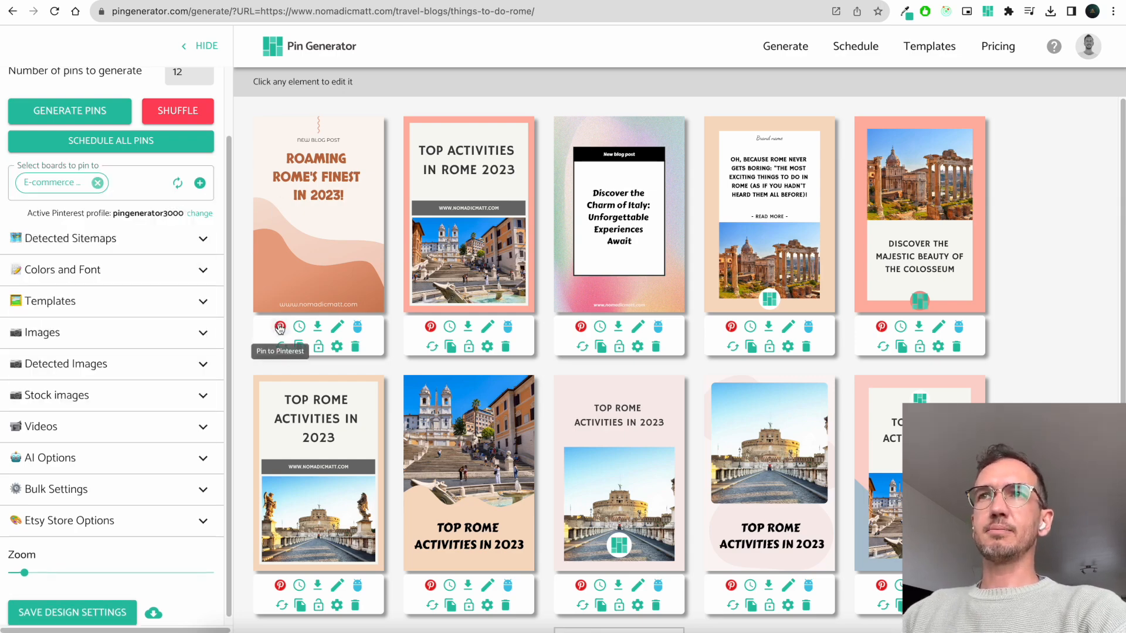
click(129, 183)
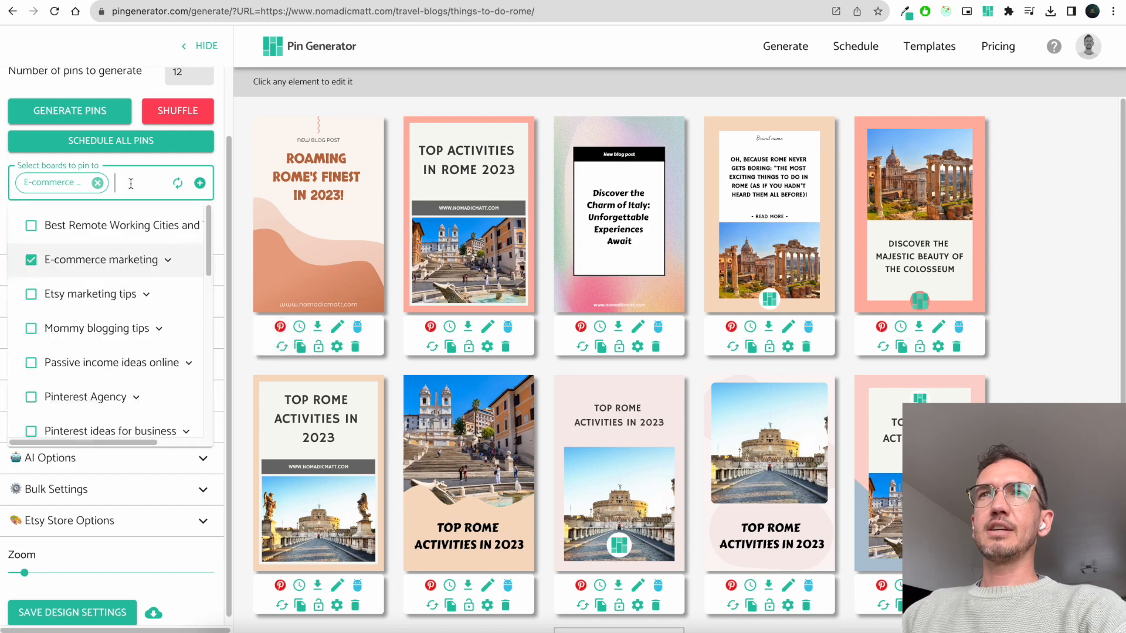
click(91, 292)
click(88, 354)
click(252, 253)
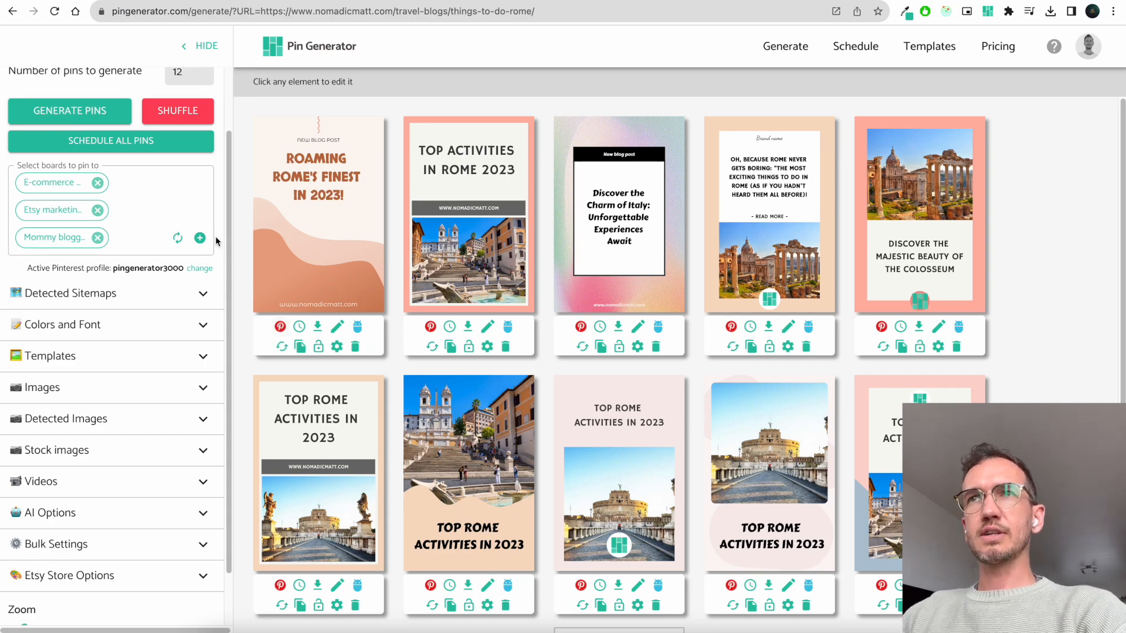
View the scheduling options for the "Roaming Rome's Finest in 2023!" pin
click(299, 328)
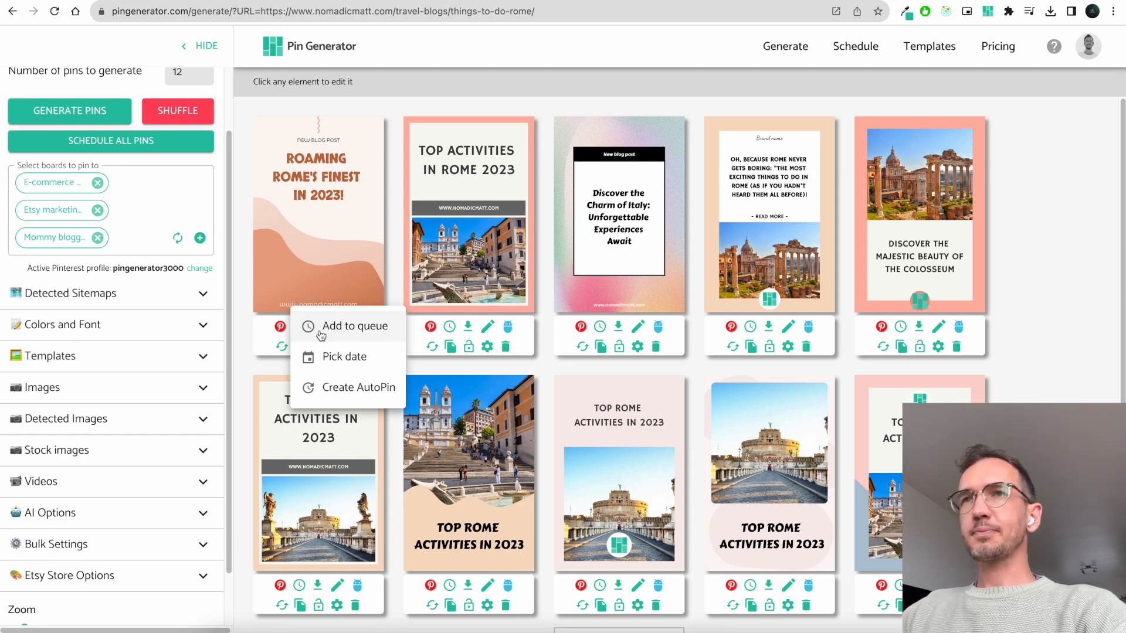
click(321, 333)
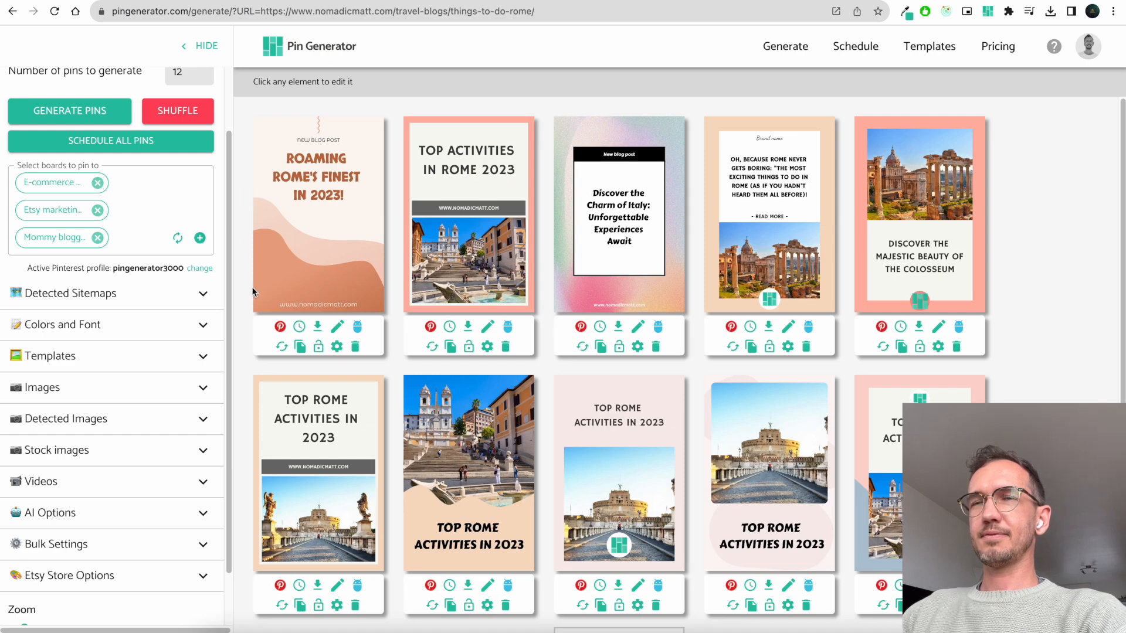
Replace the image in the first second-row pin, "Top Rome Activities in 2023", with the uploaded VR headset video
click(200, 483)
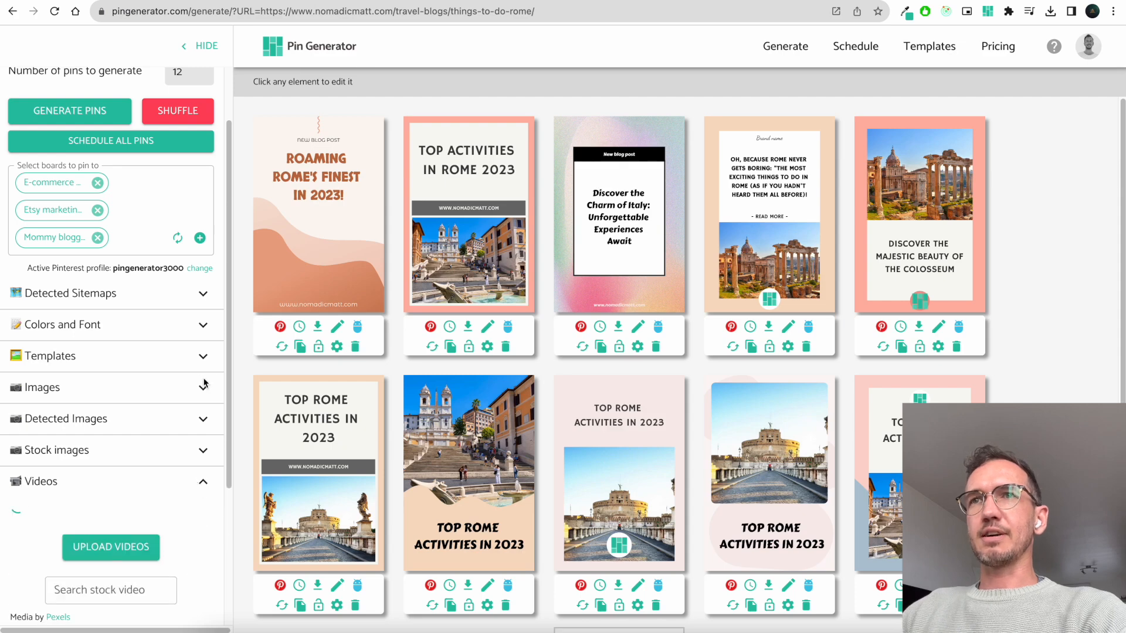
scroll(204, 366, down, 2)
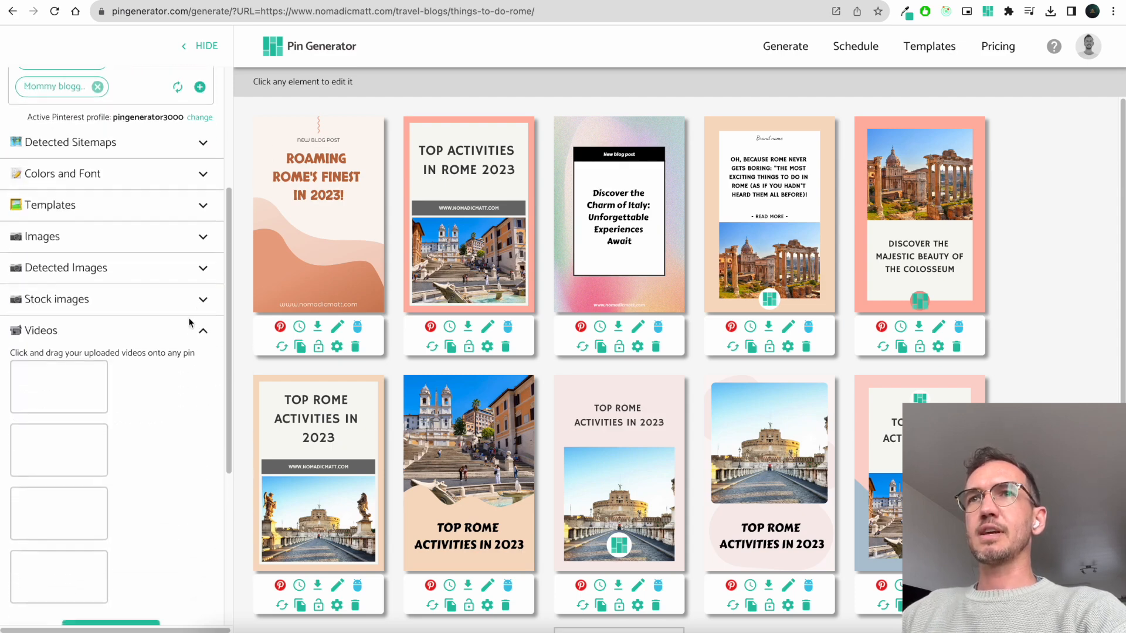
scroll(174, 300, down, 2)
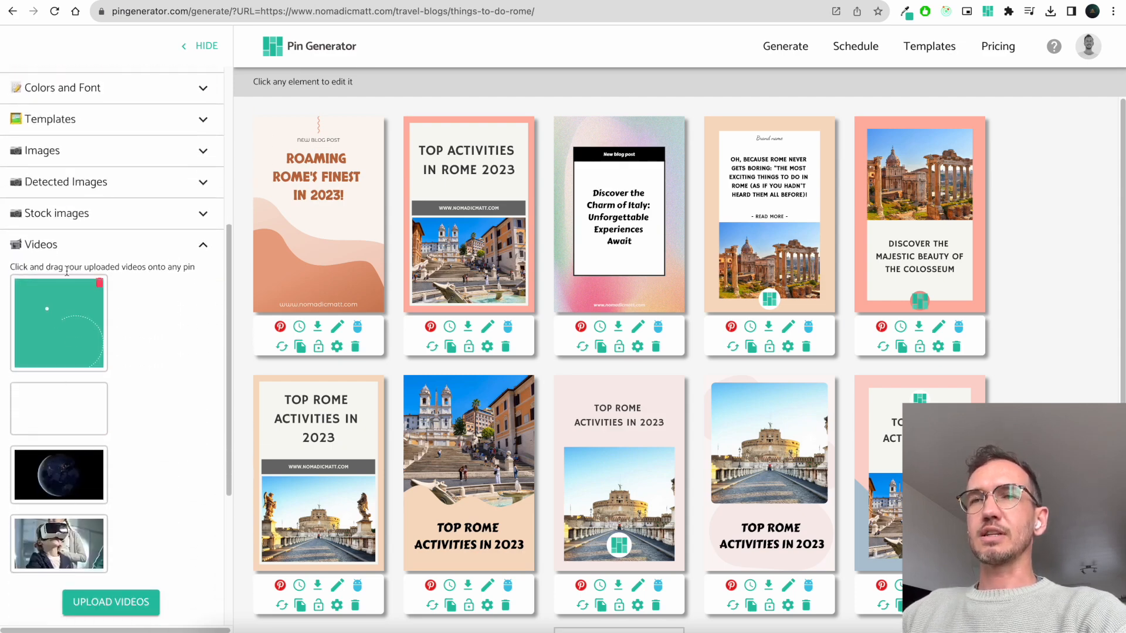
scroll(176, 410, down, 1)
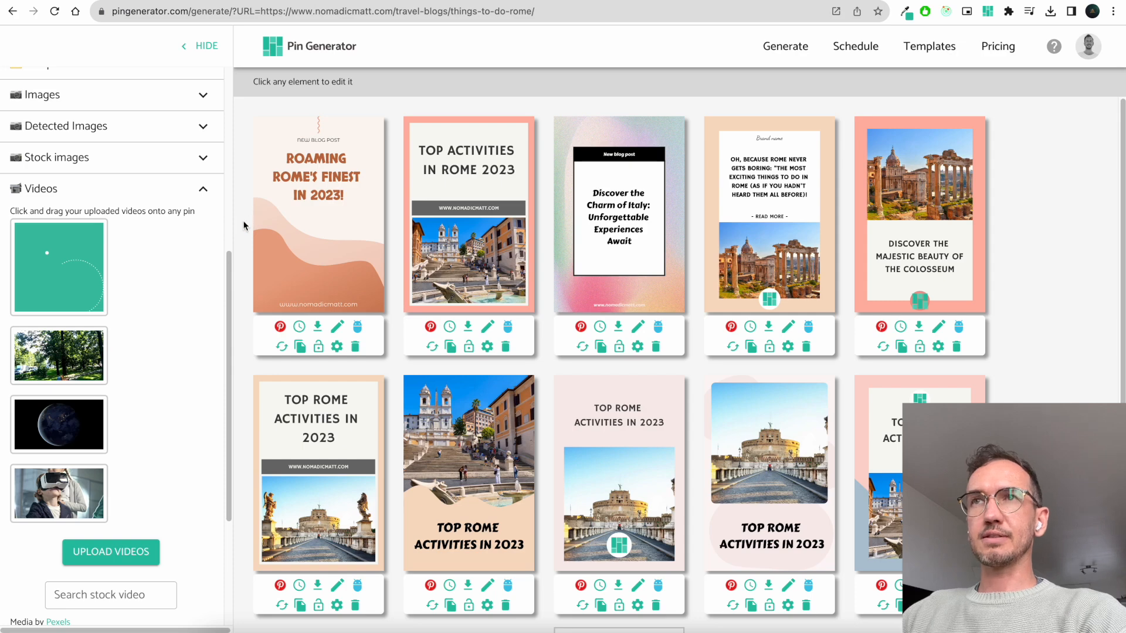
scroll(91, 385, down, 1)
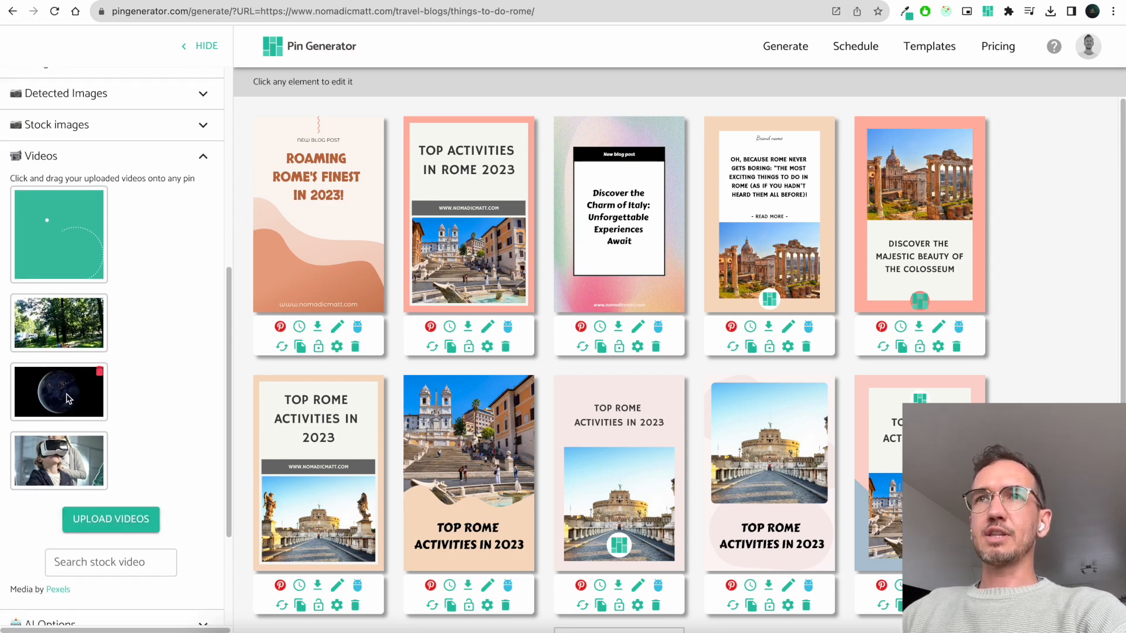
drag(51, 464, 305, 516)
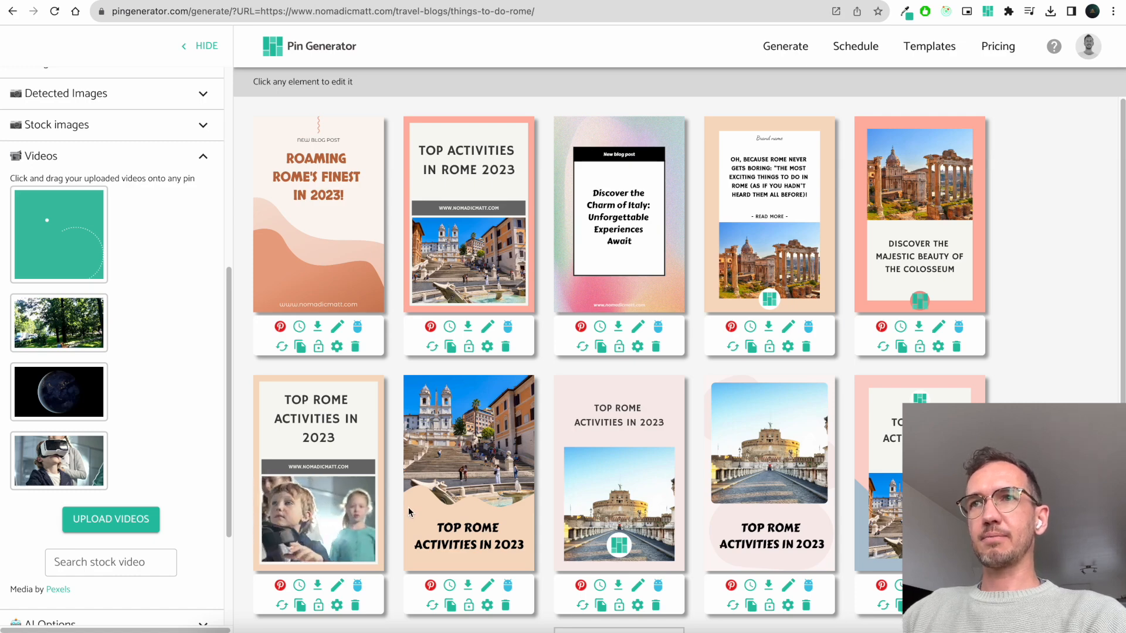
click(299, 585)
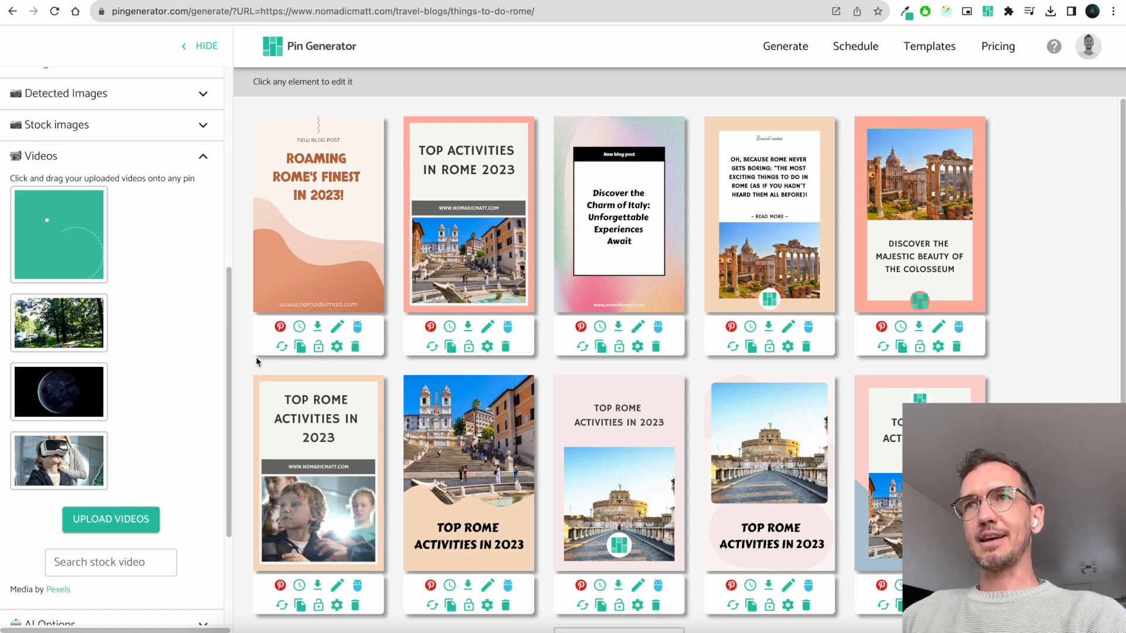
Search the stock videos for "cat"
scroll(205, 446, up, 1)
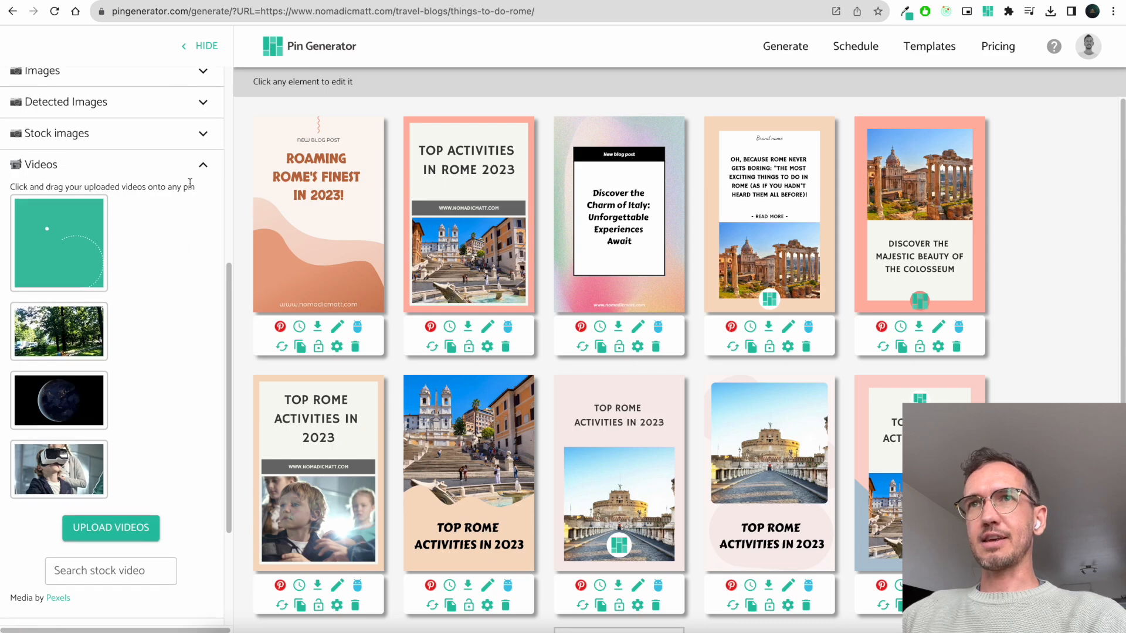
click(111, 571)
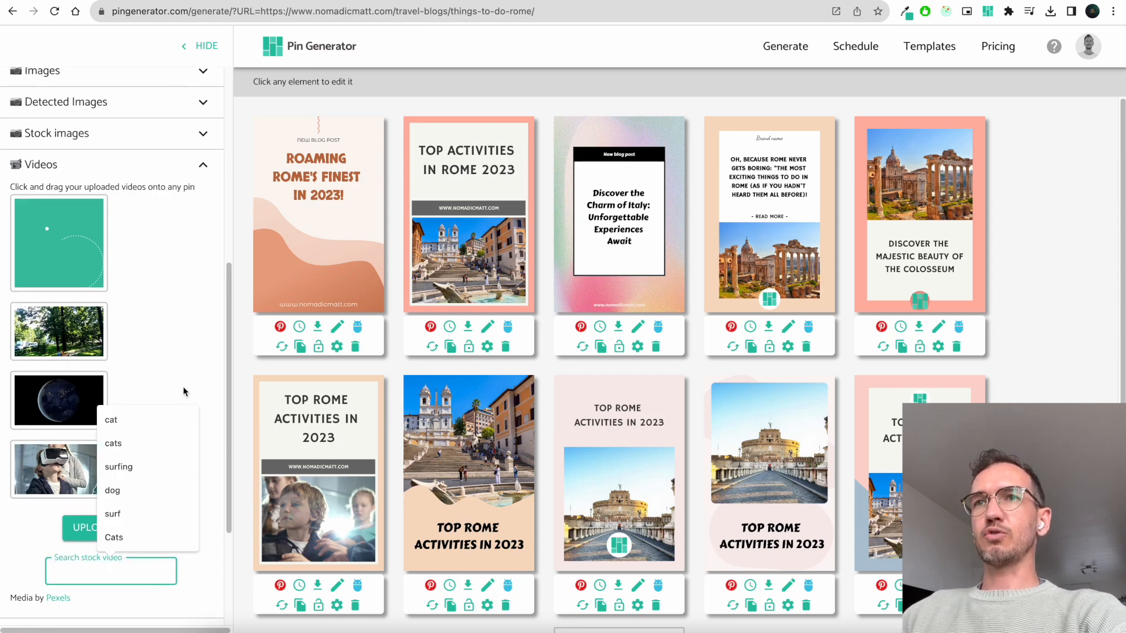
click(151, 420)
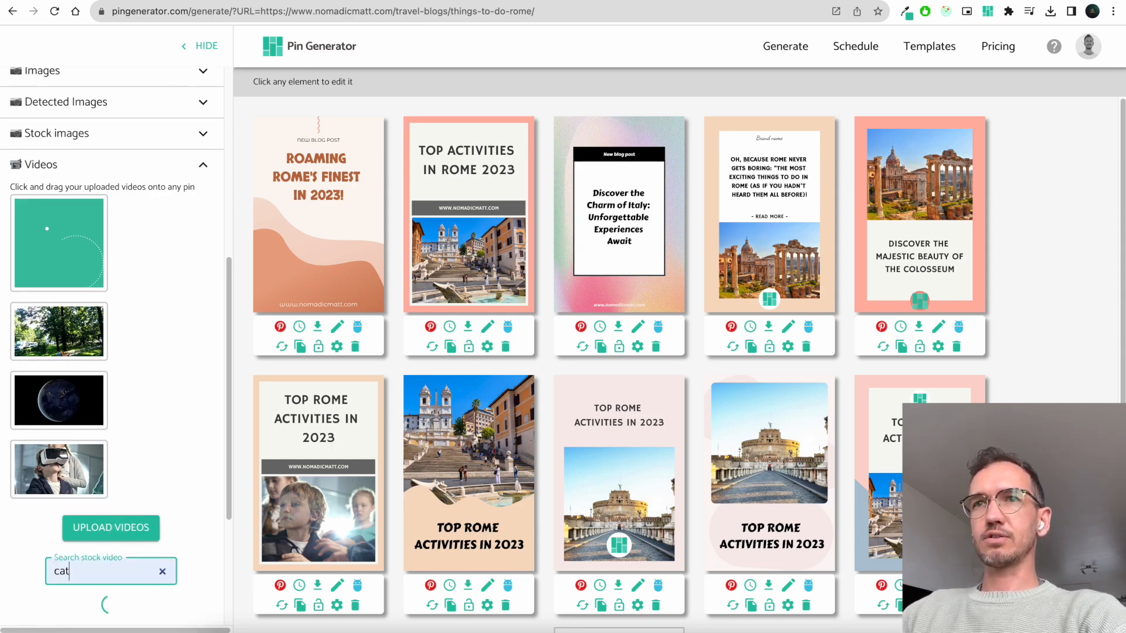
Replace the video in the first second-row pin, "Top Rome Activities in 2023", with the 11-second black cat stock video
scroll(159, 387, down, 6)
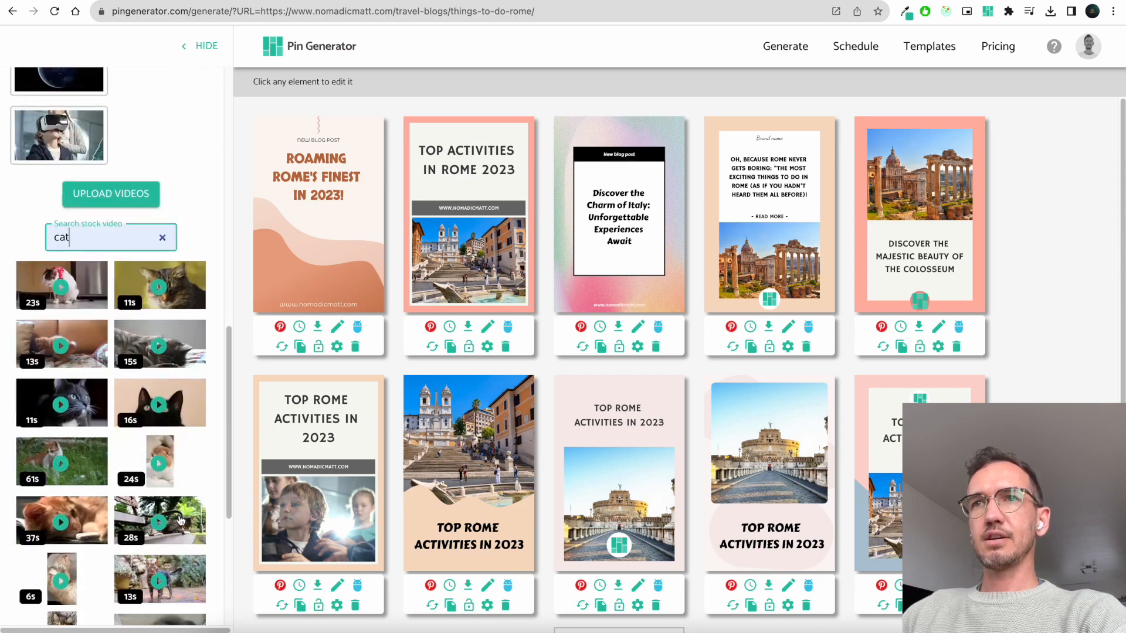
drag(93, 414, 345, 545)
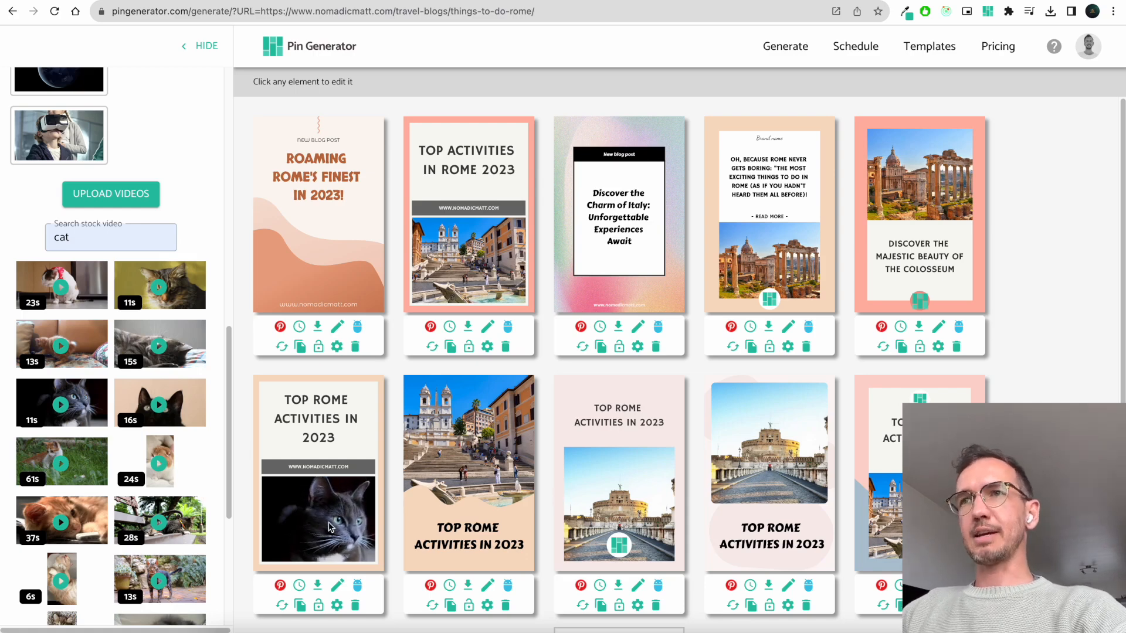
scroll(132, 217, up, 7)
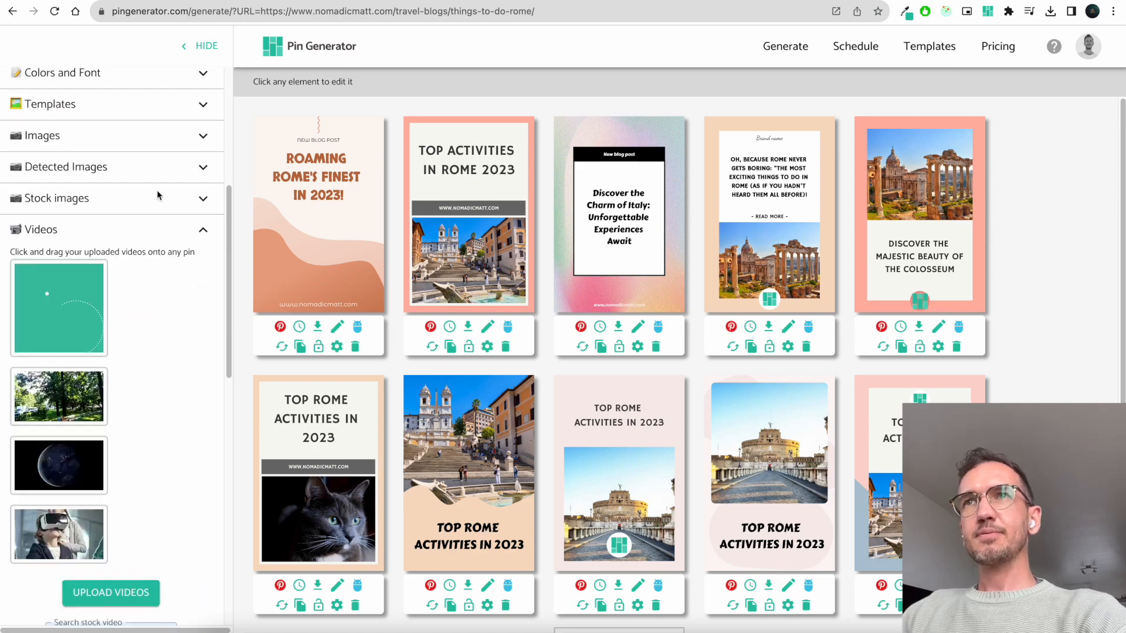
click(203, 232)
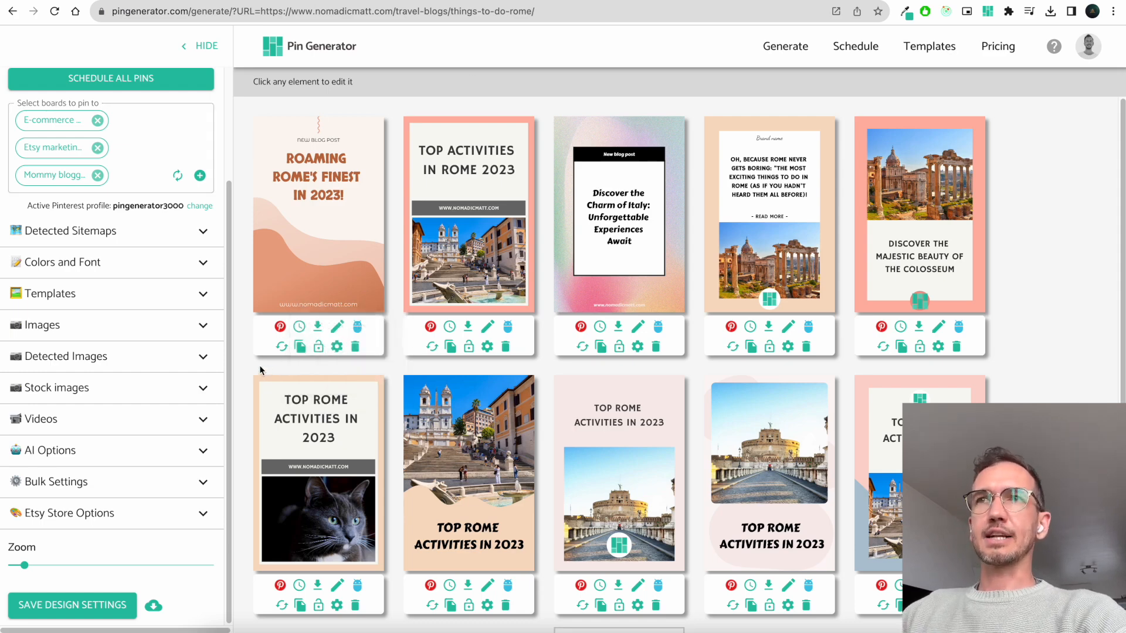
Examine the scheduled pins queue, including its active Pinterest profile, number of scheduled pins and upcoming posting times
click(867, 49)
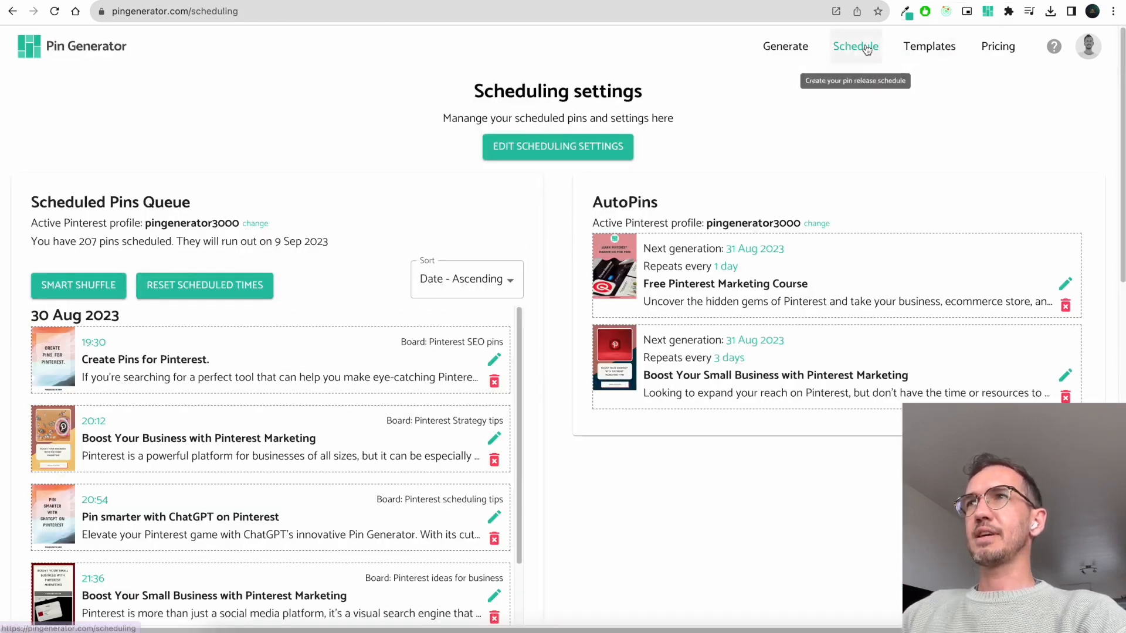
drag(30, 206, 209, 205)
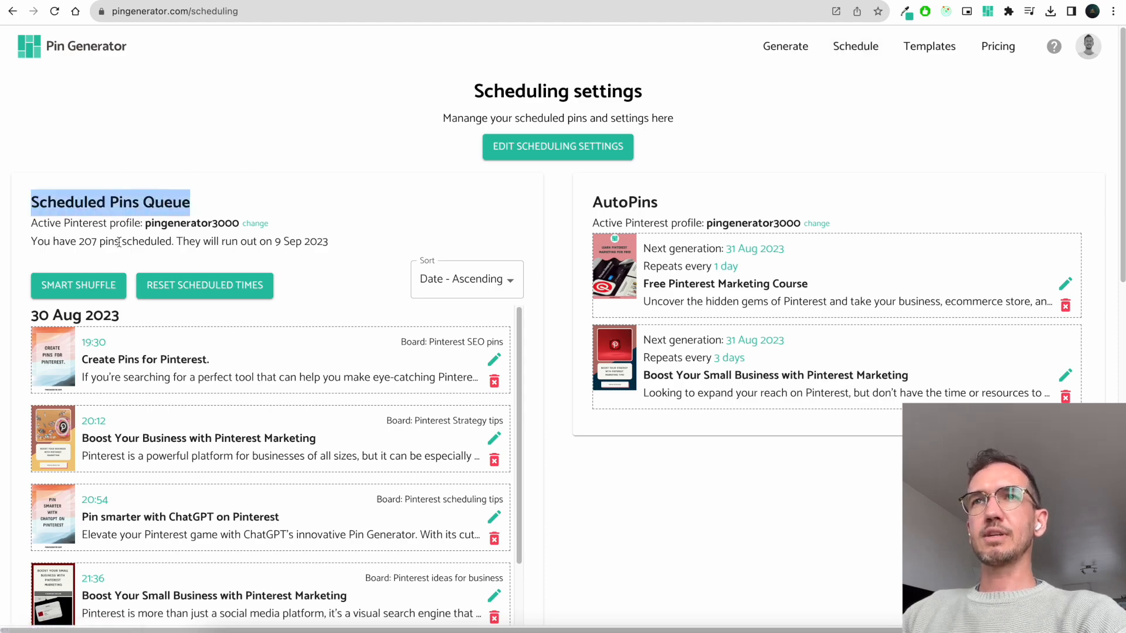
double_click(147, 224)
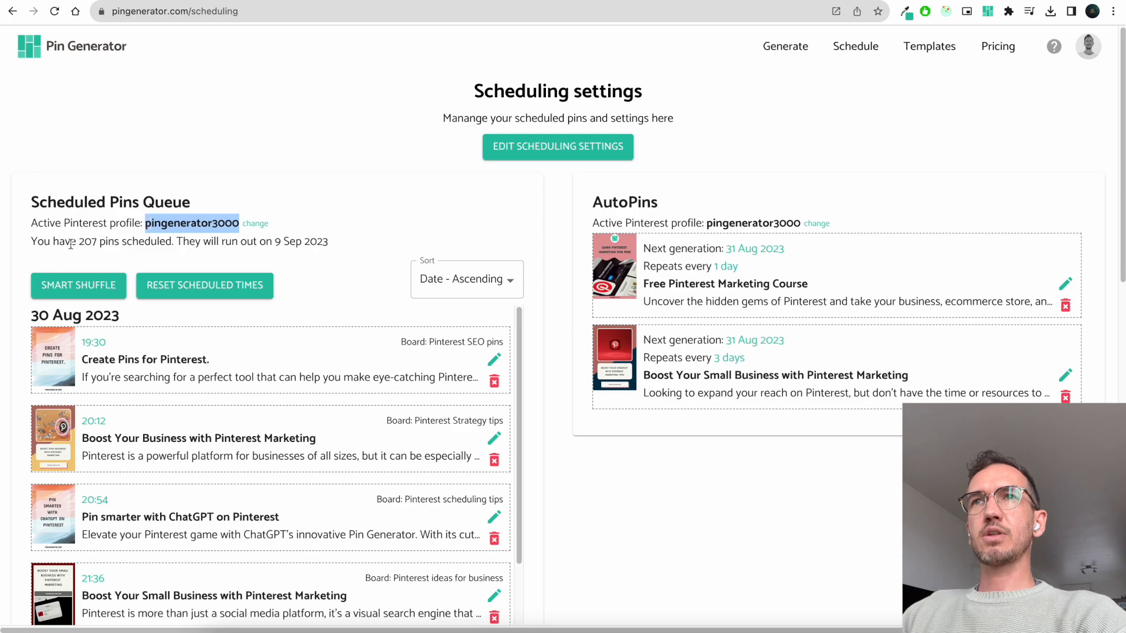
drag(100, 243, 72, 233)
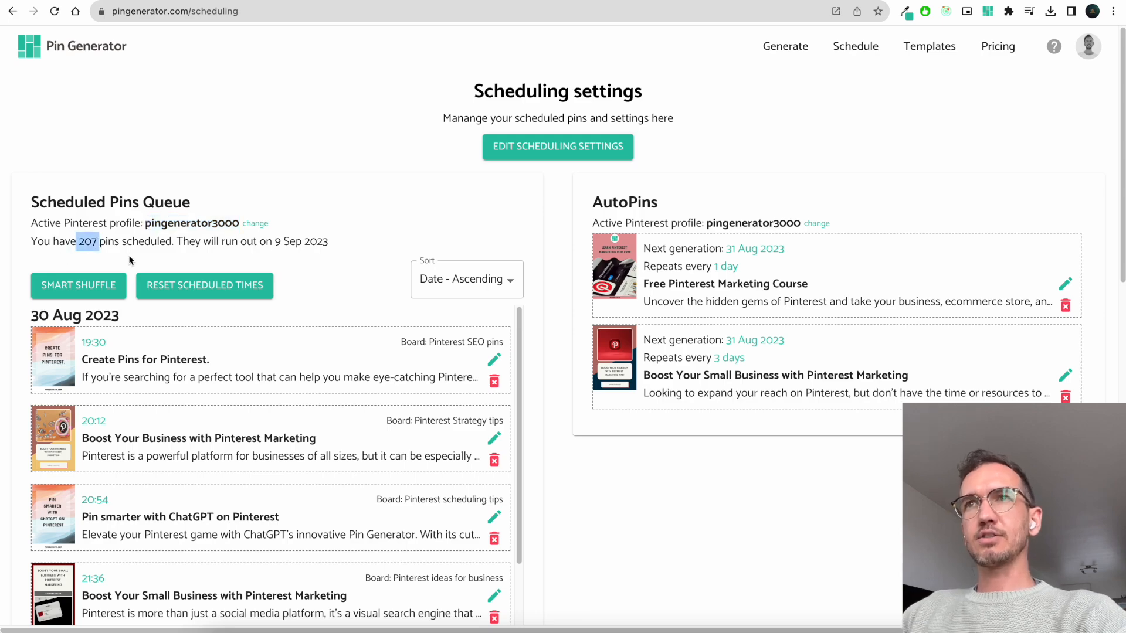
scroll(504, 352, down, 4)
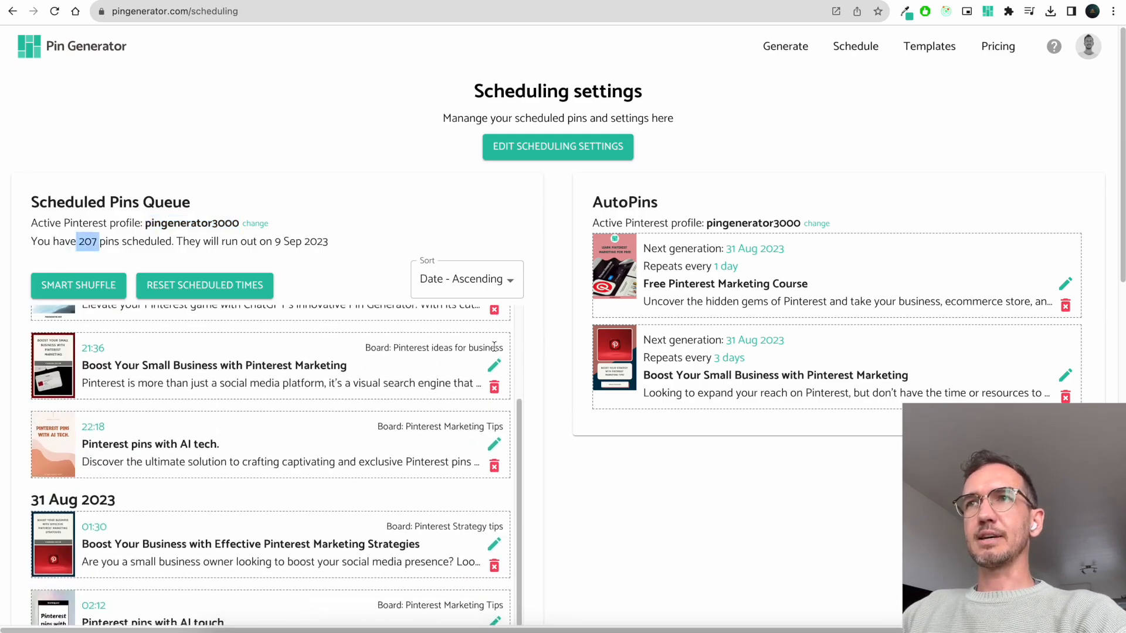
scroll(525, 345, up, 4)
click(515, 243)
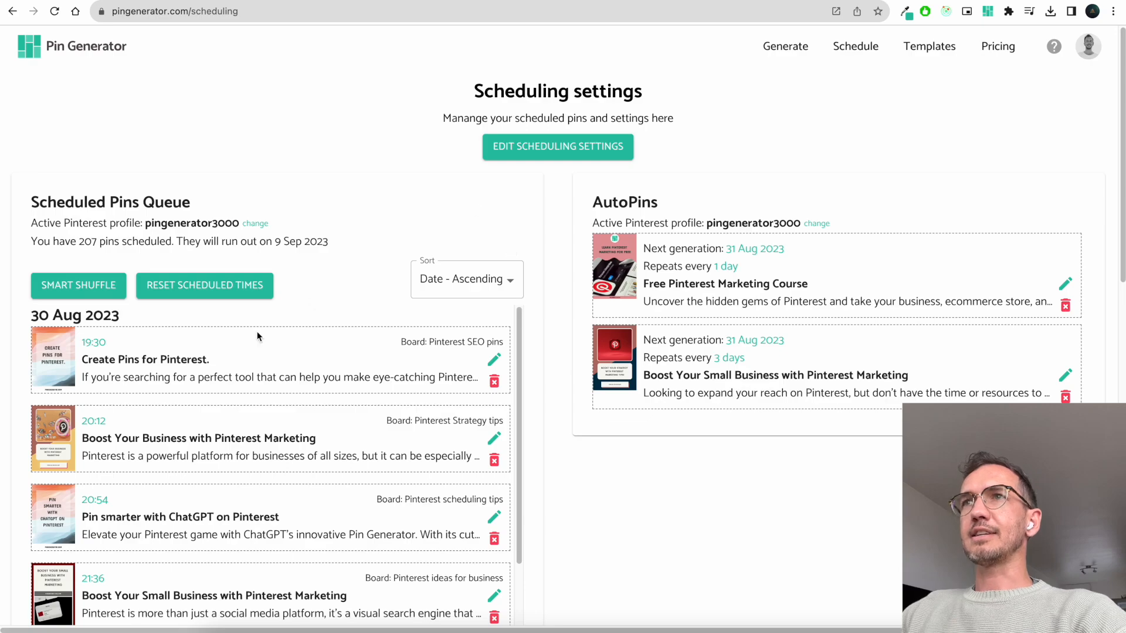
key(F11)
key(F11)
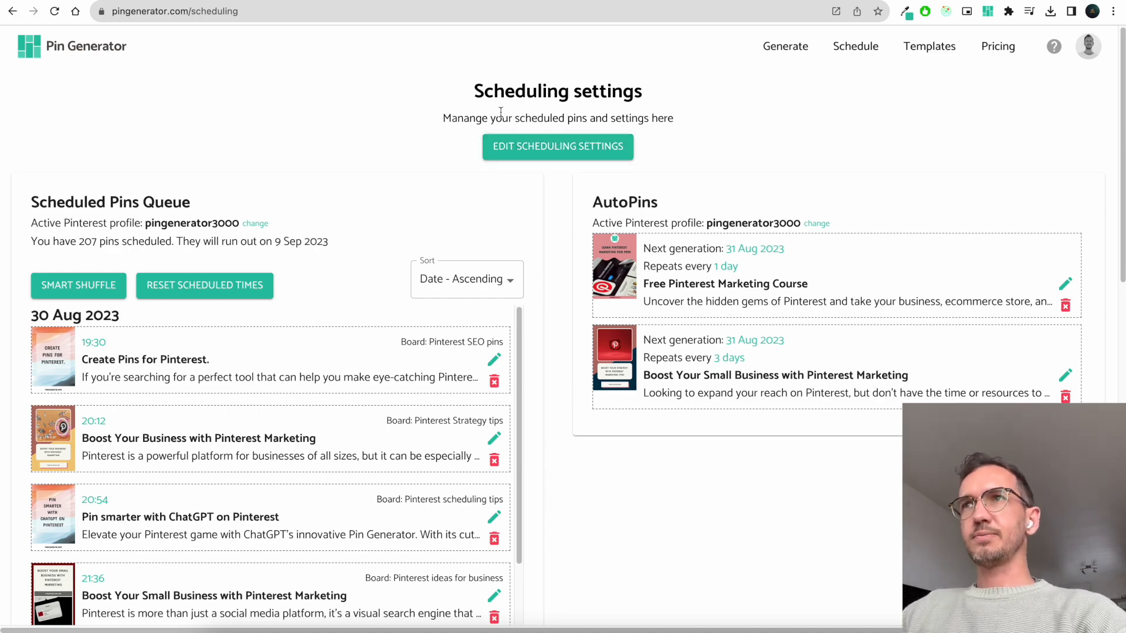
In the scheduling settings, set 10 pins per day and move the evening posting window to 15:30–20:30
click(516, 144)
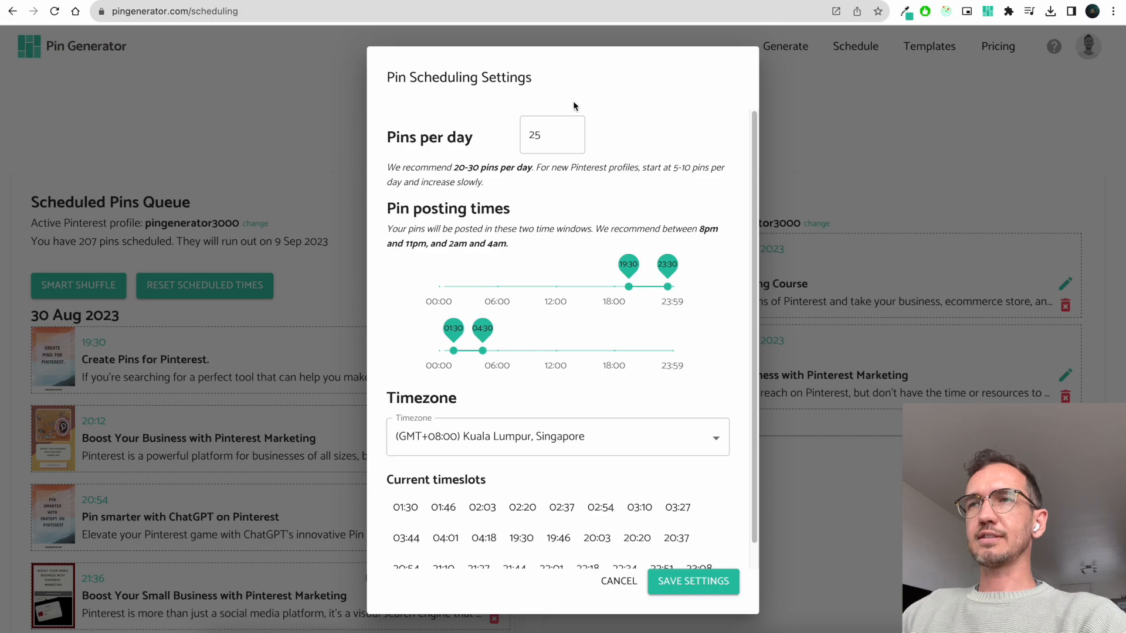
click(536, 132)
double_click(536, 132)
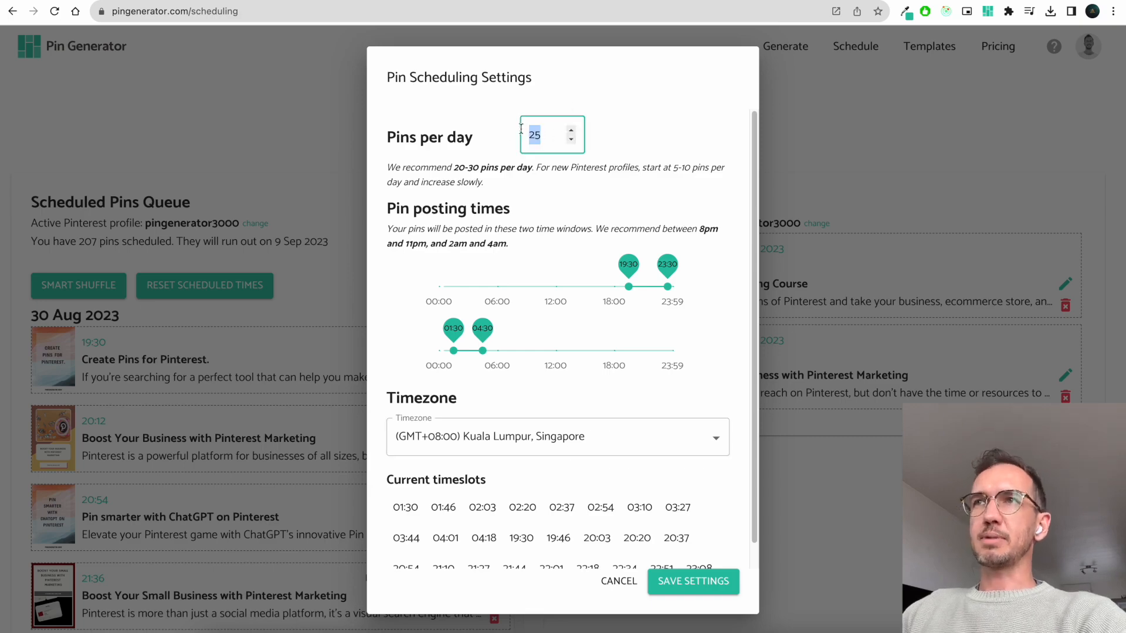
text(10)
click(611, 124)
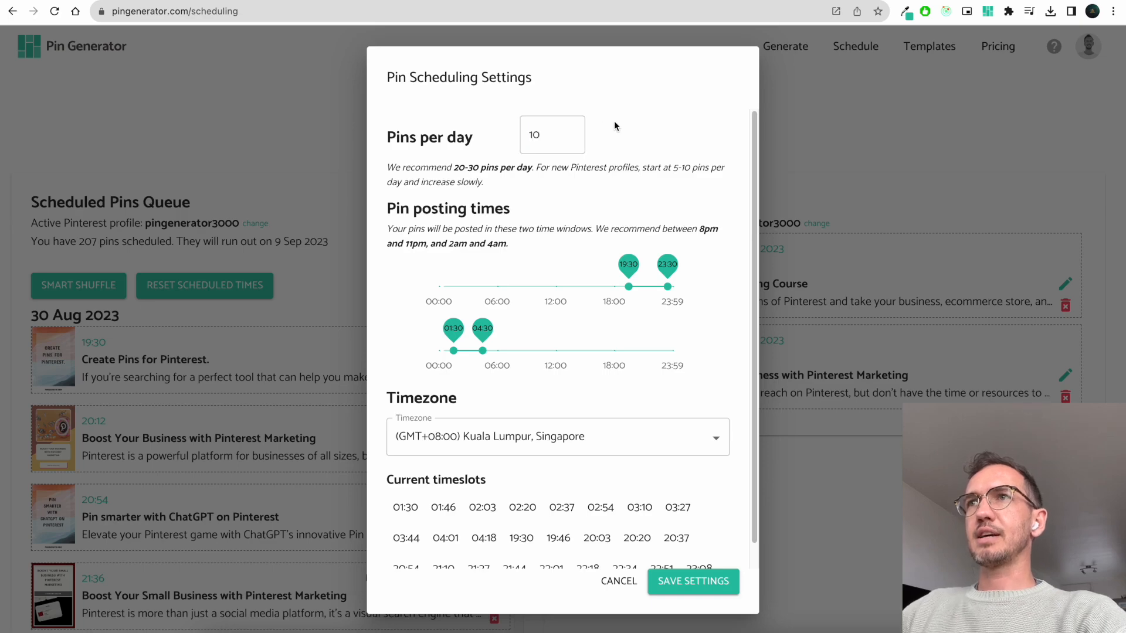
drag(623, 274, 589, 272)
drag(674, 273, 642, 273)
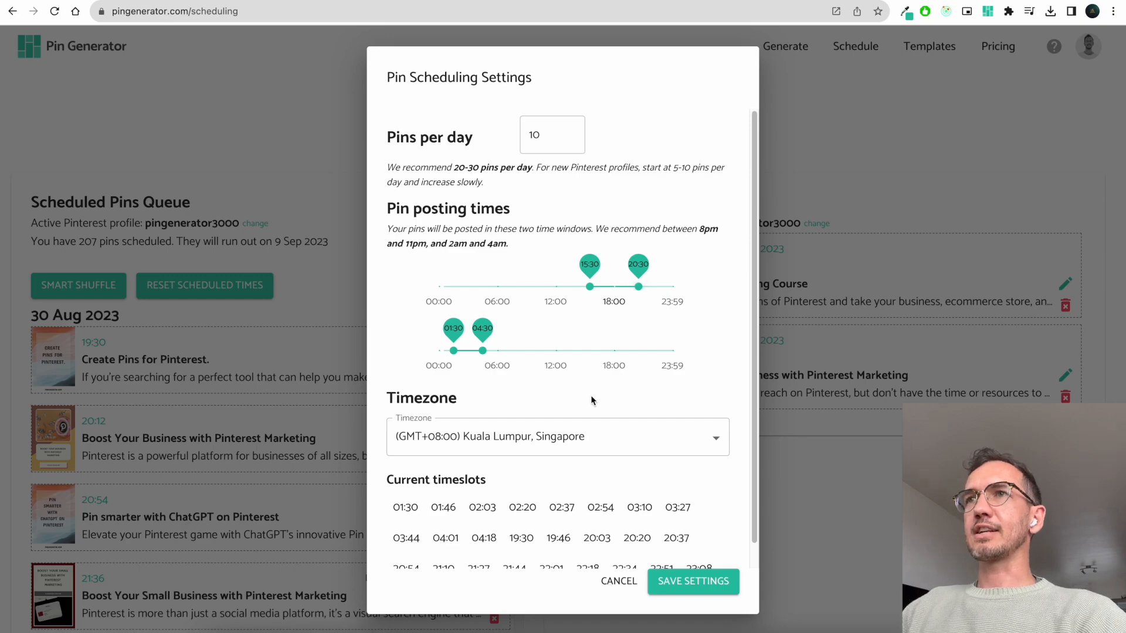
Set the scheduling timezone to (GMT+02:00) Windhoek and save the settings
click(673, 452)
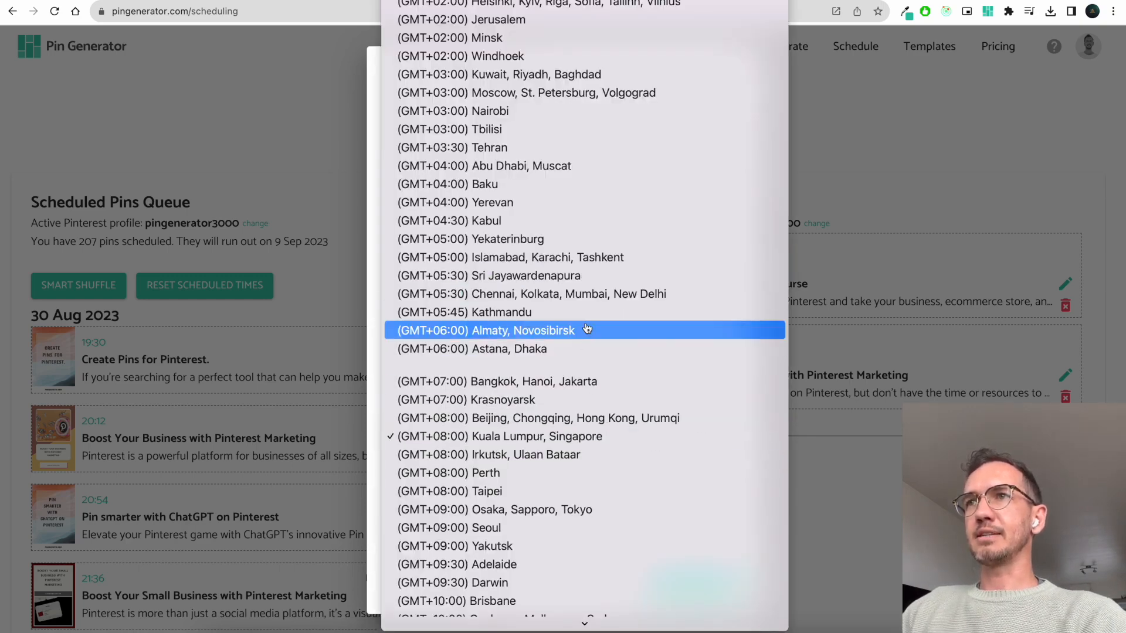
scroll(594, 329, up, 5)
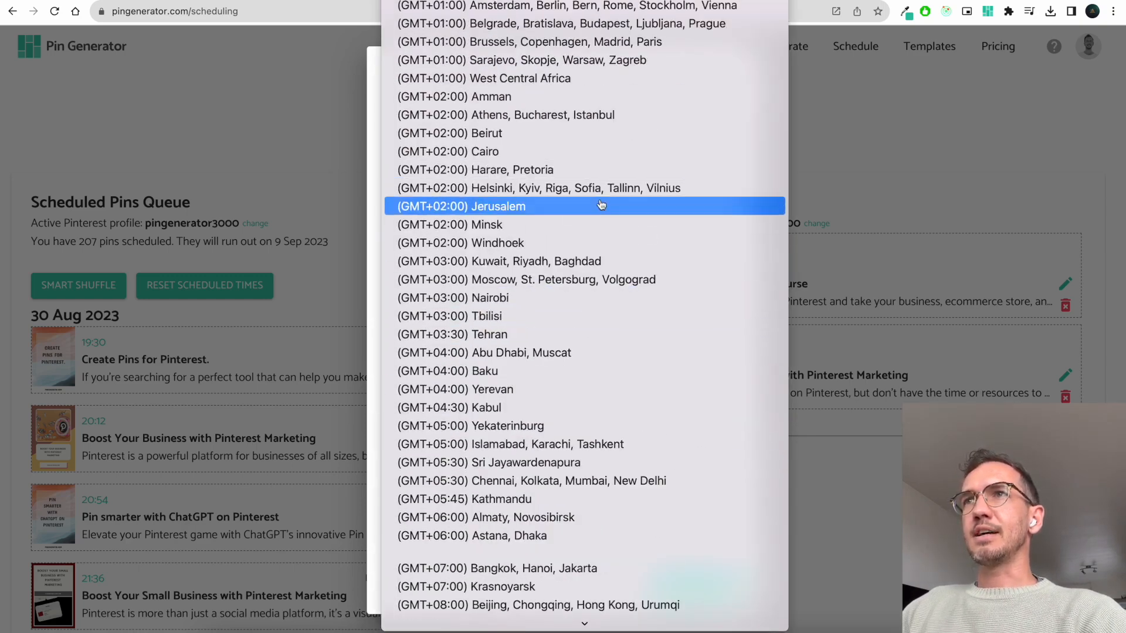
click(598, 244)
scroll(562, 420, down, 1)
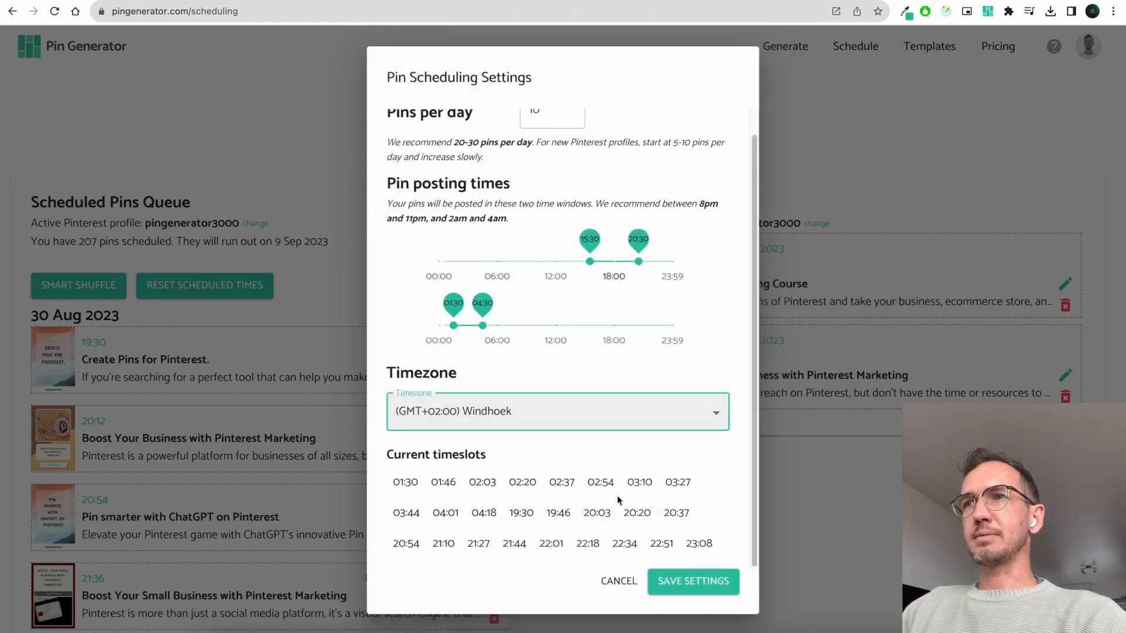
click(694, 582)
Reopen the scheduling settings to check the current timeslots, and close them without changes
click(617, 153)
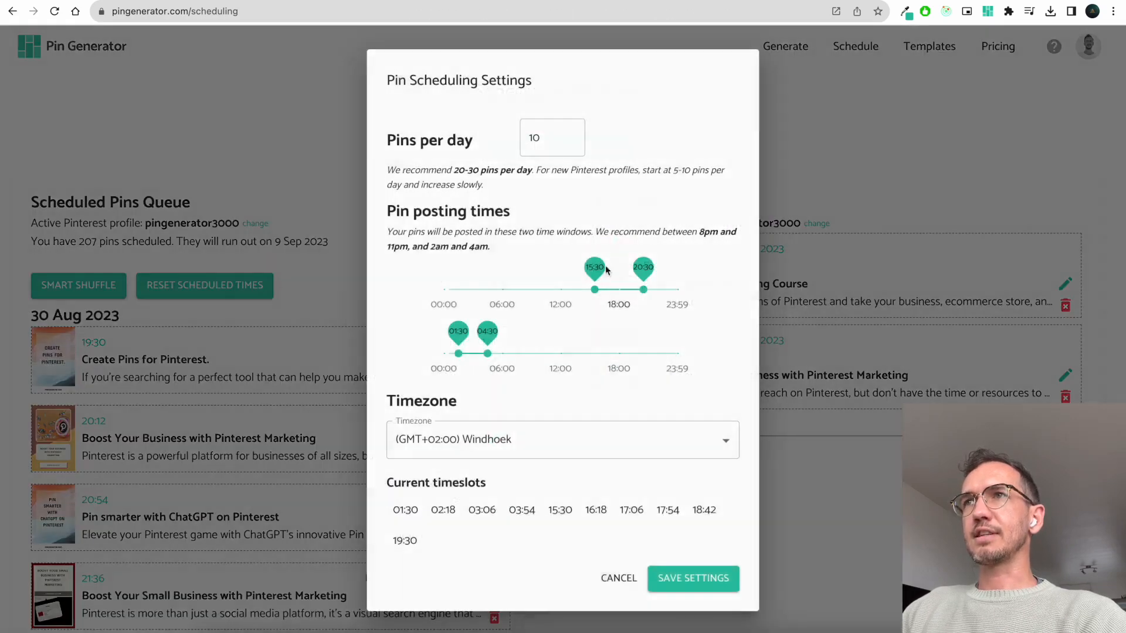
drag(420, 540, 390, 511)
drag(437, 540, 395, 518)
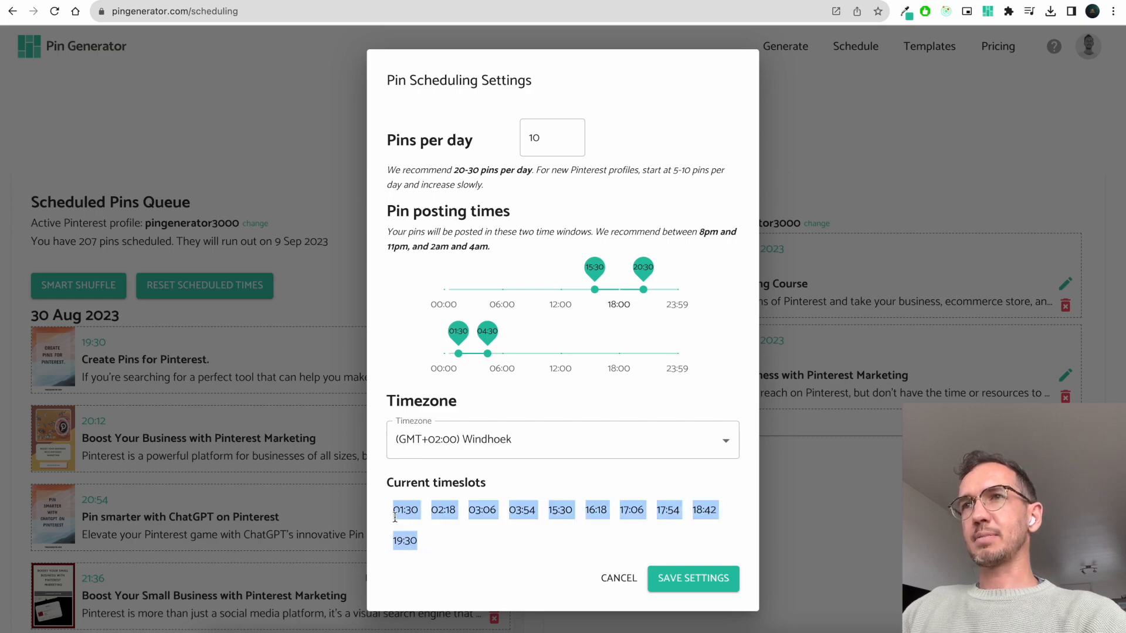
click(396, 512)
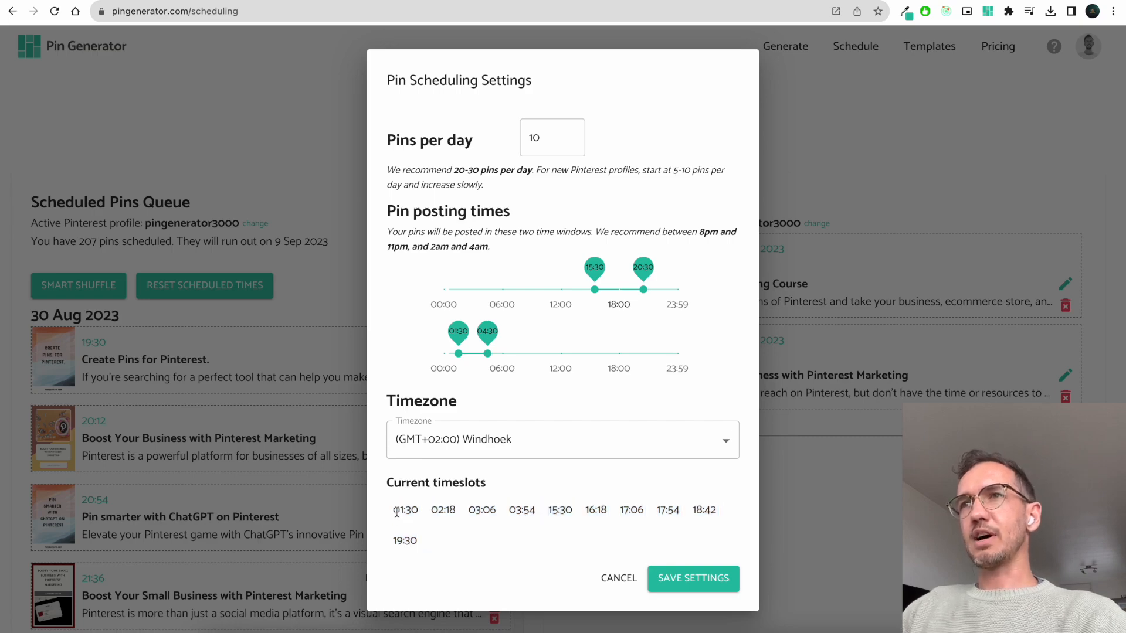
double_click(471, 510)
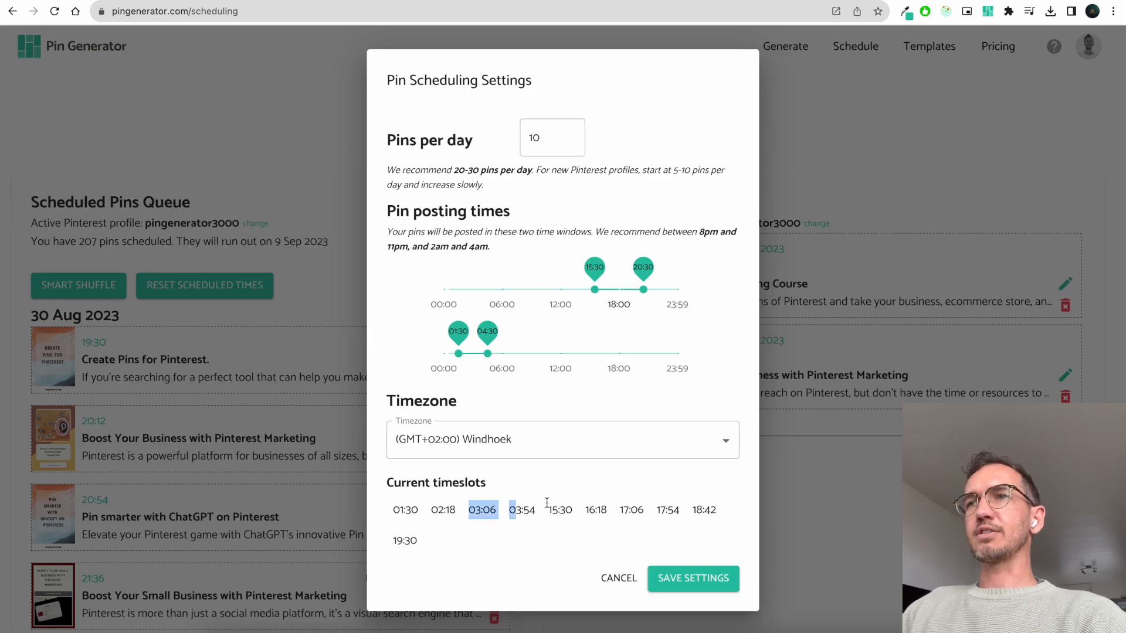
click(540, 543)
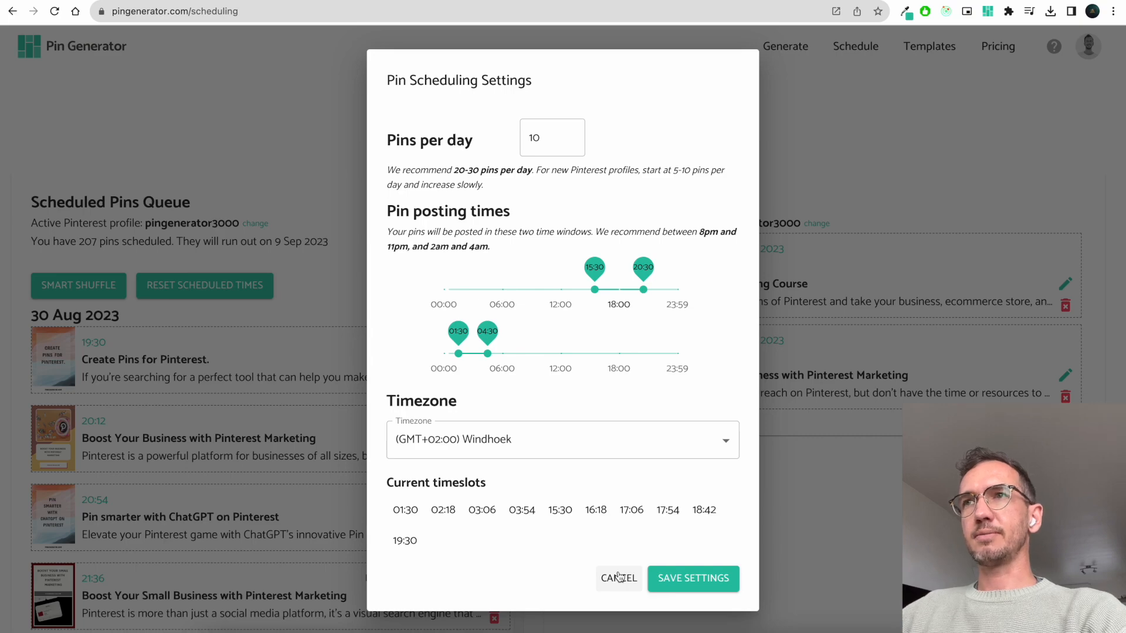
click(619, 578)
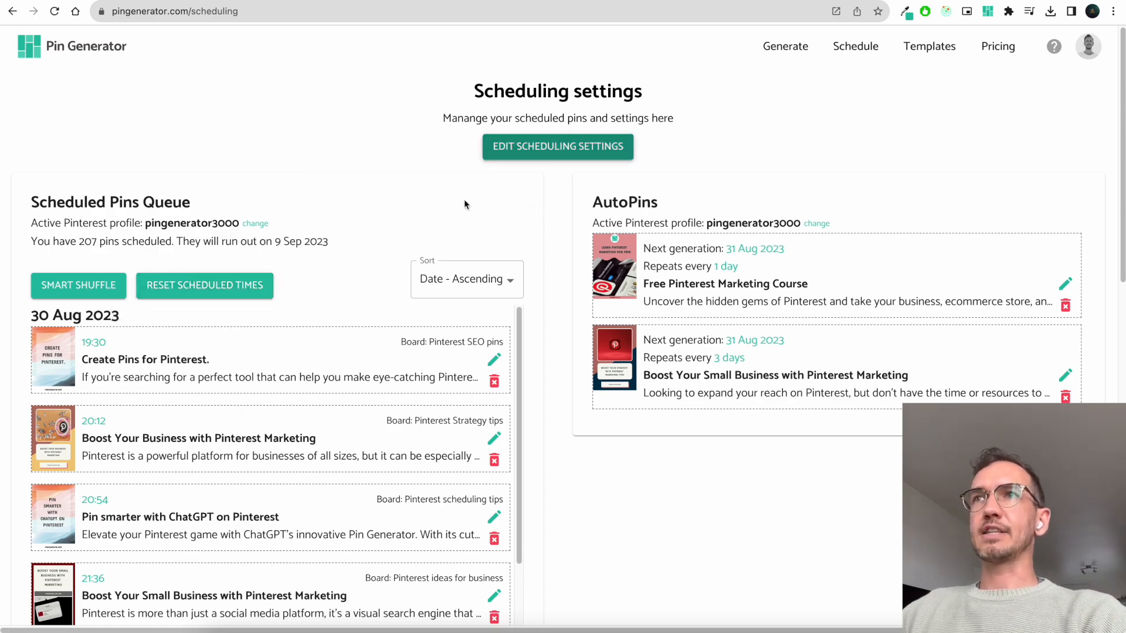
Reset the scheduled times of the queued pins and review the rescheduled queue
click(223, 293)
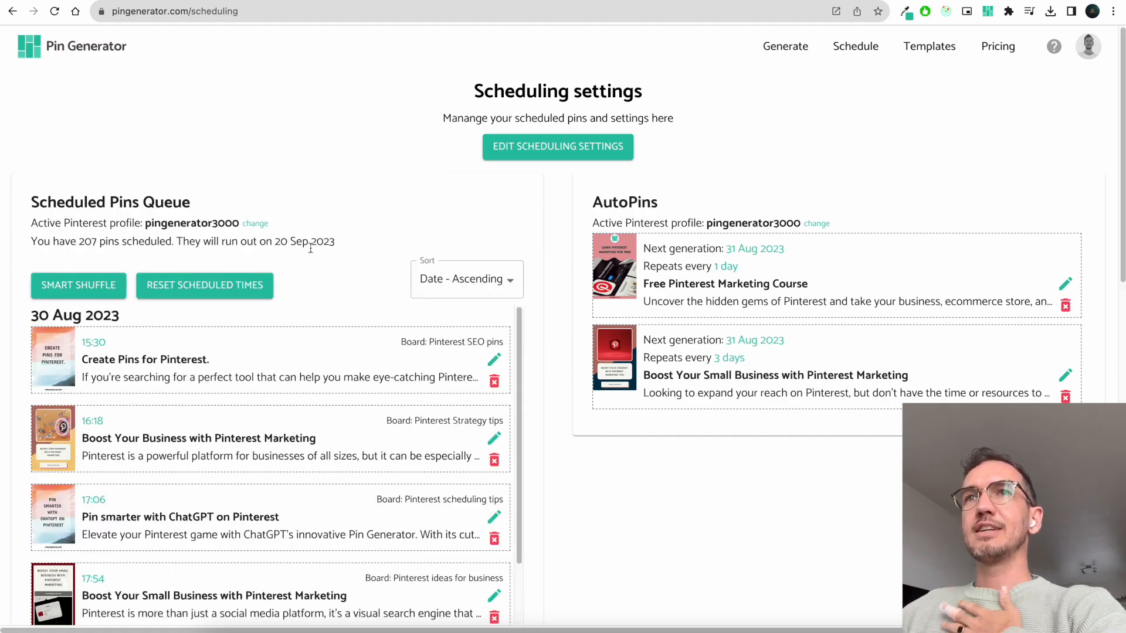
scroll(311, 248, down, 5)
scroll(310, 251, down, 12)
scroll(311, 251, down, 6)
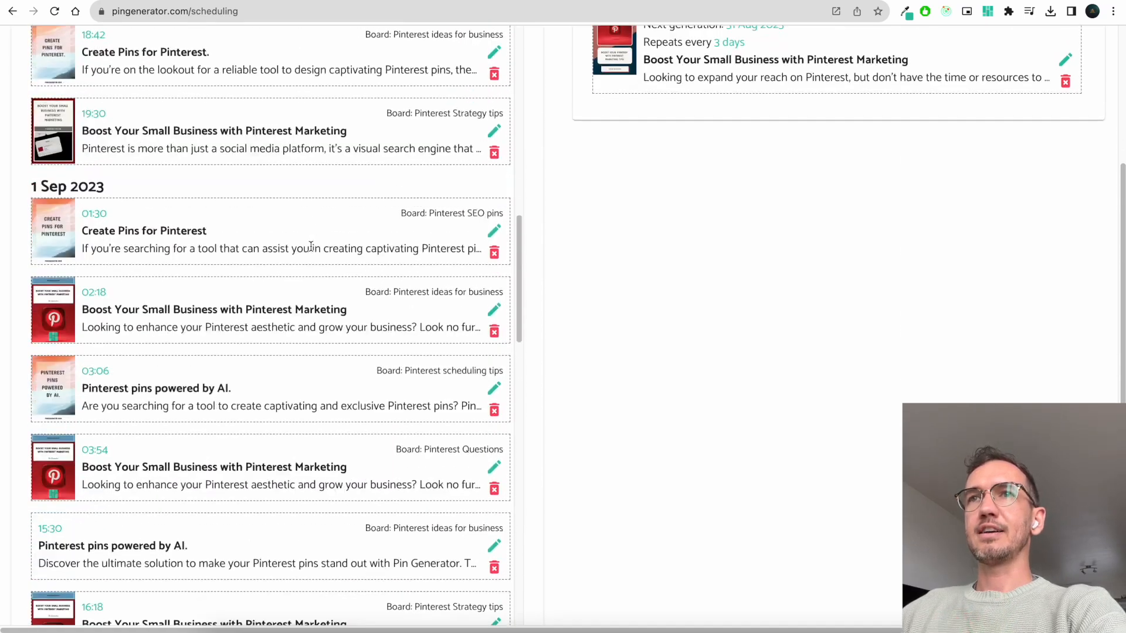
scroll(311, 246, down, 5)
scroll(311, 245, up, 20)
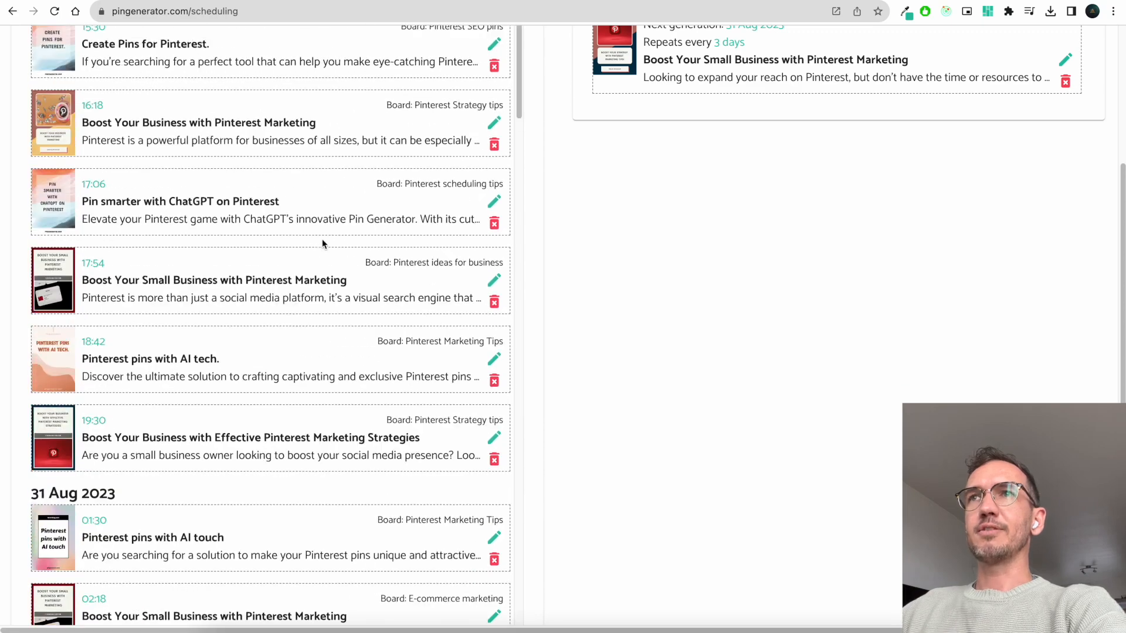
scroll(579, 294, up, 5)
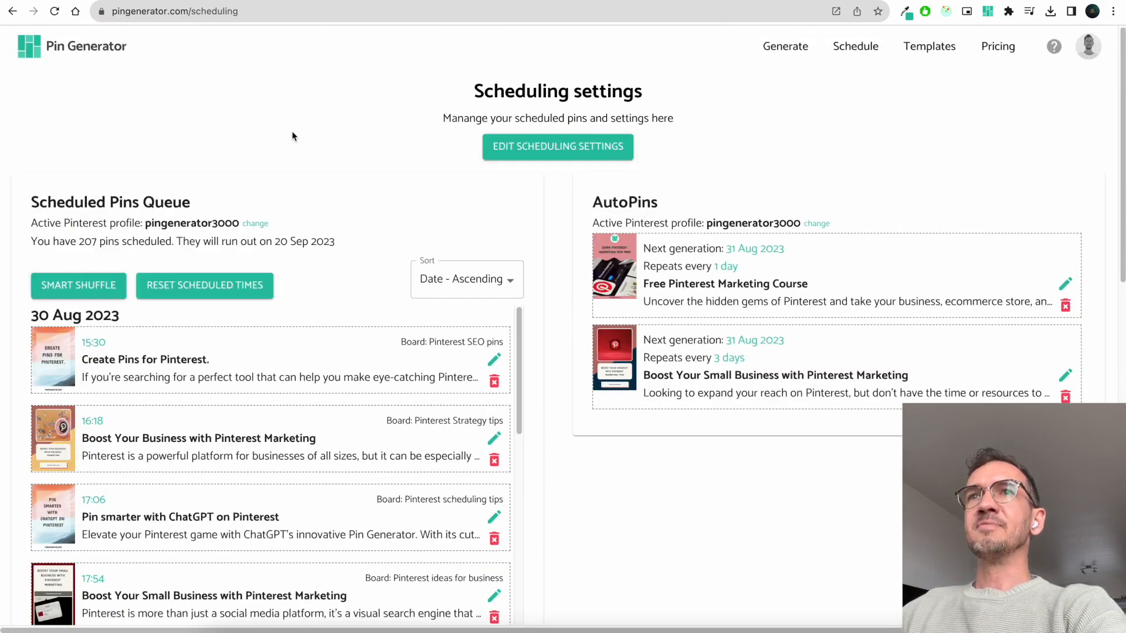
Smart shuffle the scheduled pins queue and look at the AutoPins section
click(61, 294)
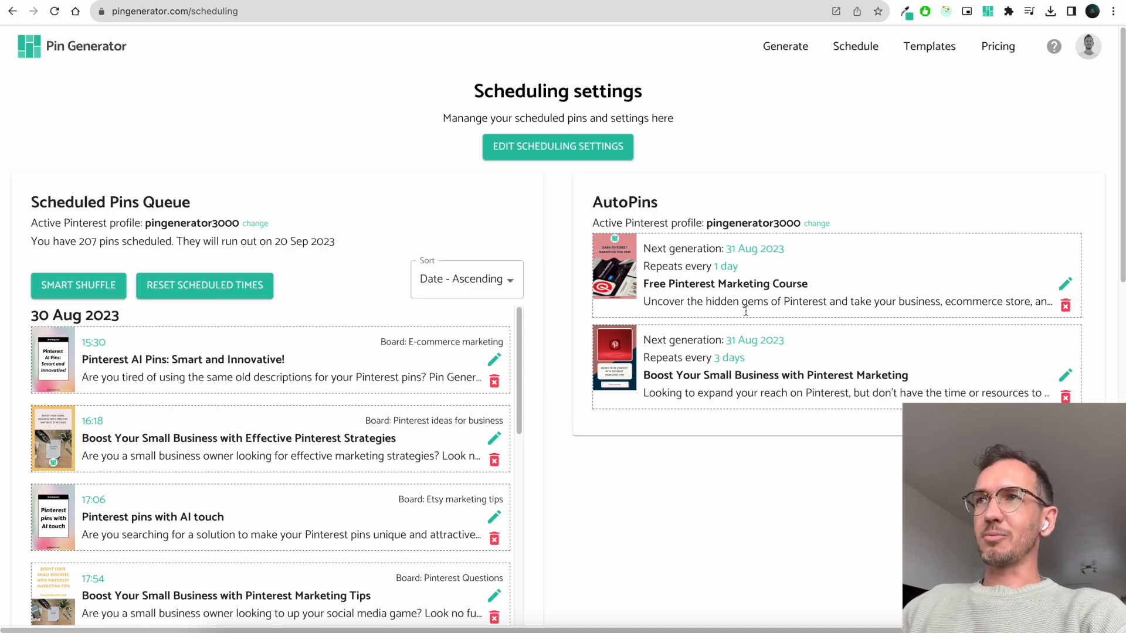
drag(594, 204, 652, 201)
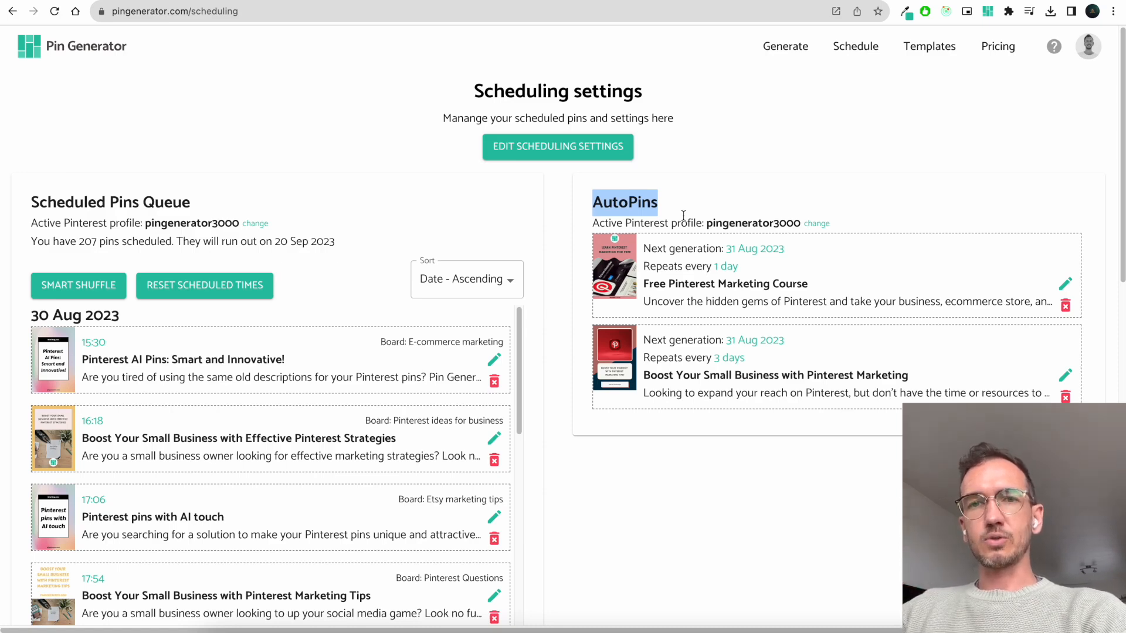
click(758, 122)
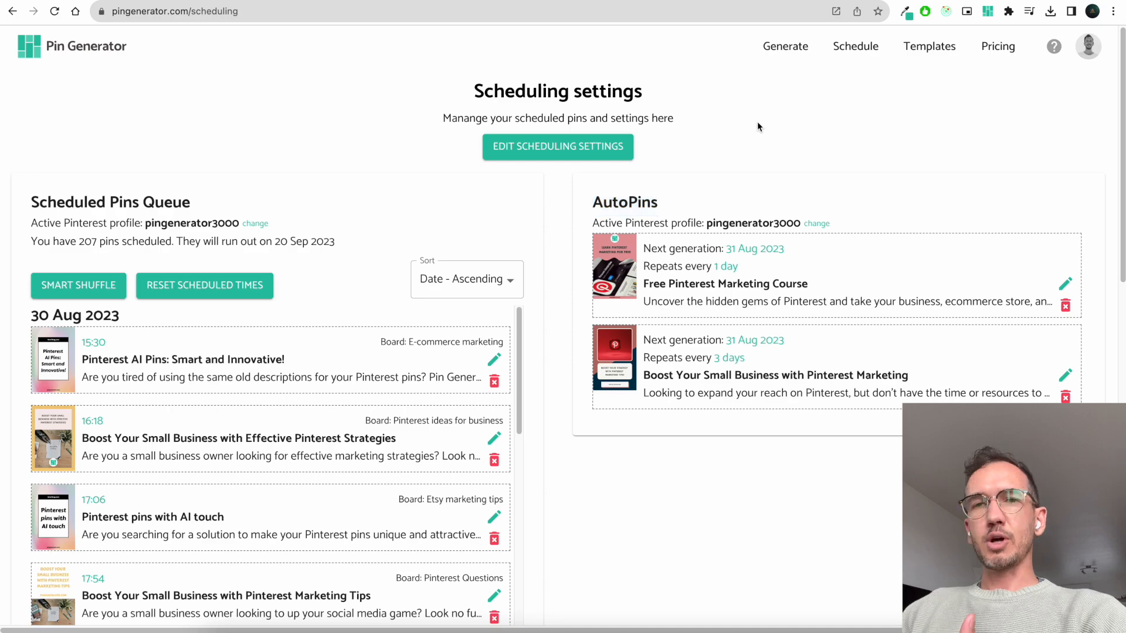
Return to pin generation and repeatedly shuffle the "Top activities in Rome 2023" pin until it uses the pastel gradient "New blog post" design
click(793, 54)
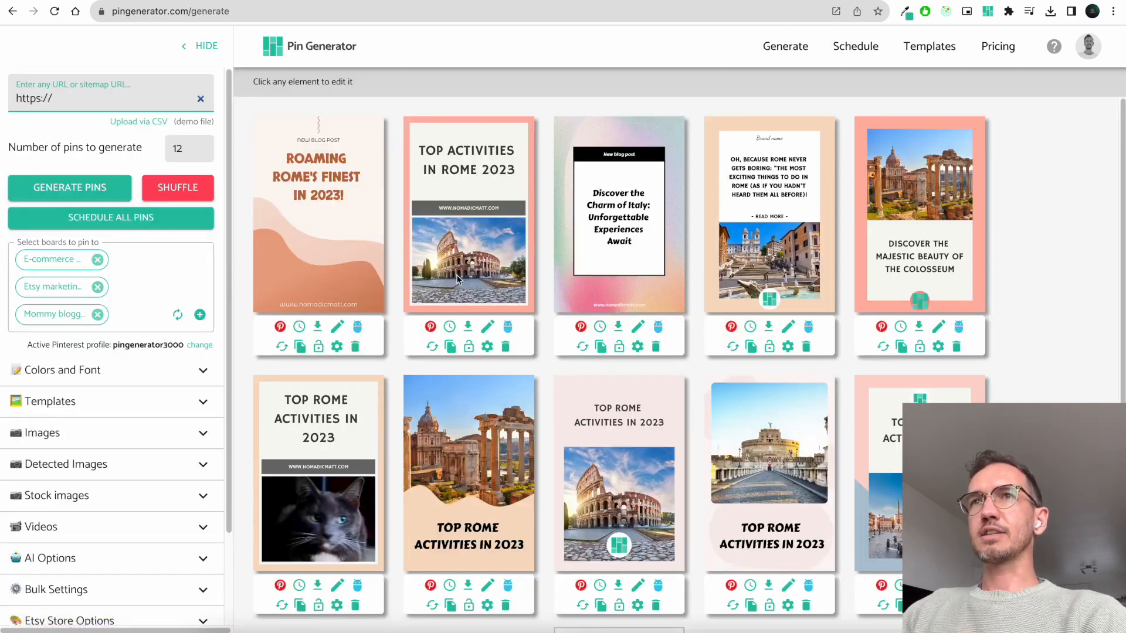
click(546, 219)
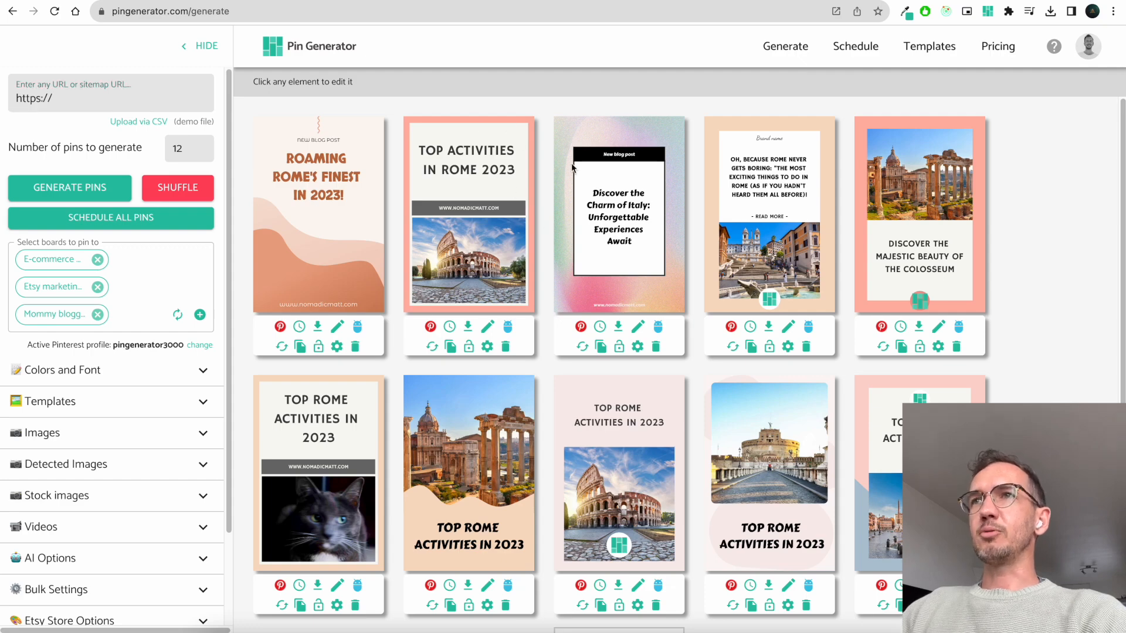
click(432, 347)
click(432, 346)
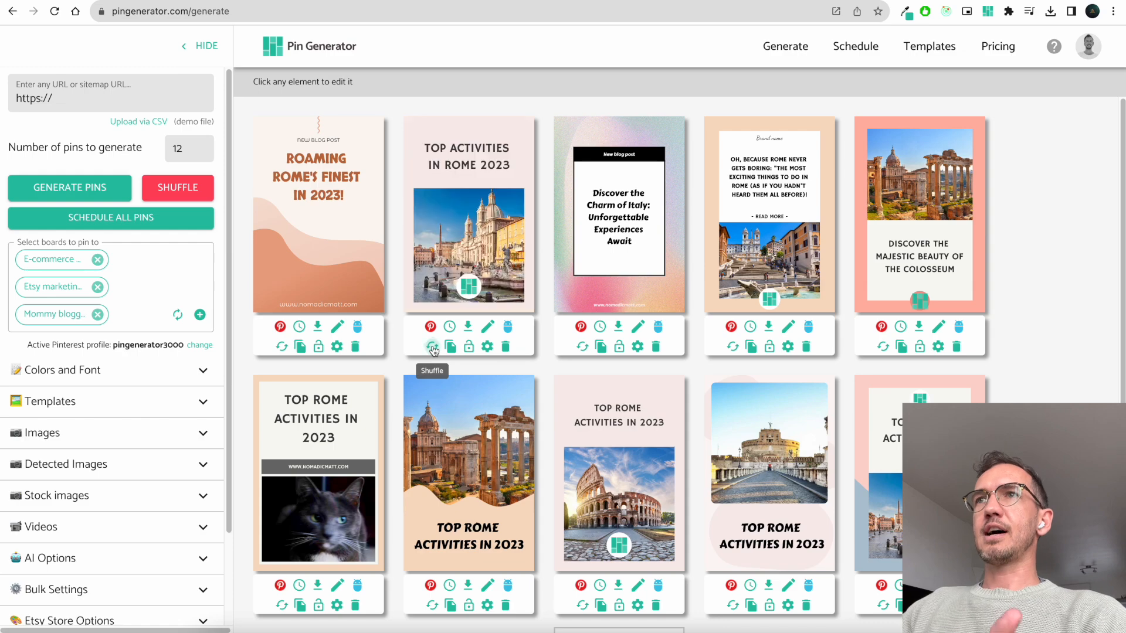
click(432, 347)
click(433, 347)
click(432, 346)
click(432, 346)
click(432, 347)
click(432, 347)
click(432, 346)
click(432, 346)
click(433, 347)
click(432, 346)
click(432, 347)
click(433, 347)
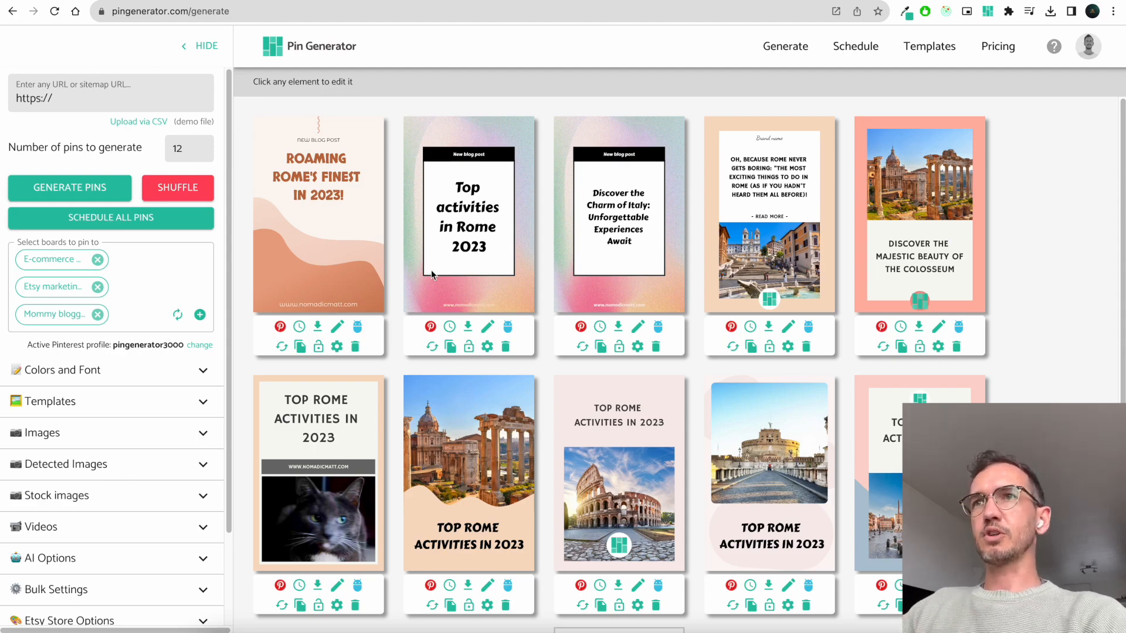
Open the settings for creating a new AutoPin from the "Top activities in Rome 2023" pin
click(454, 326)
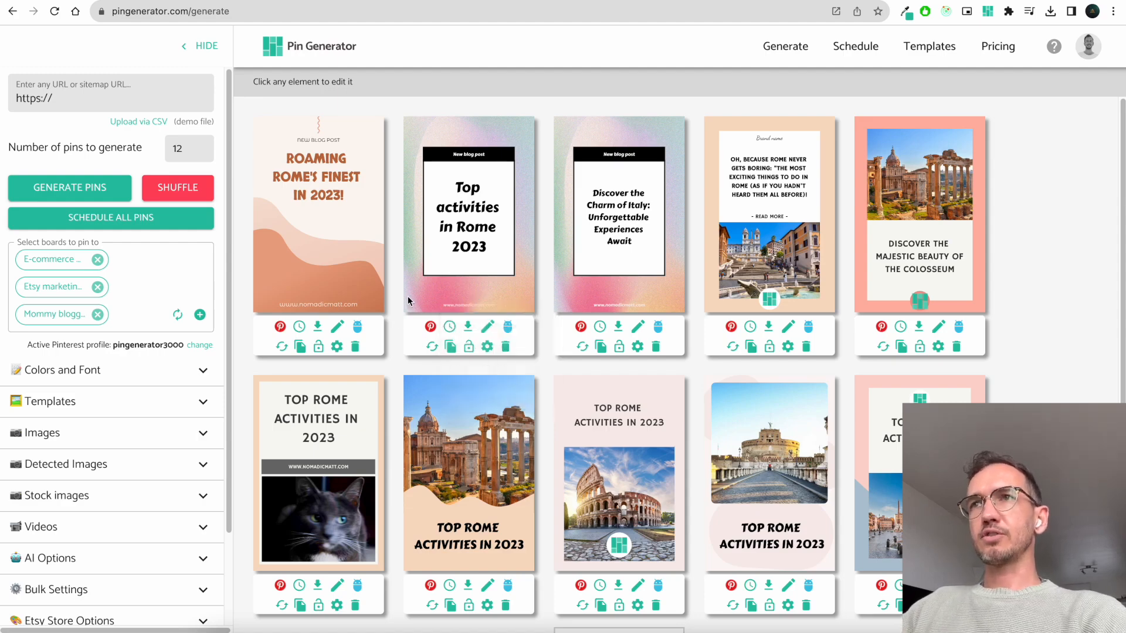
click(454, 326)
mouse_move(450, 329)
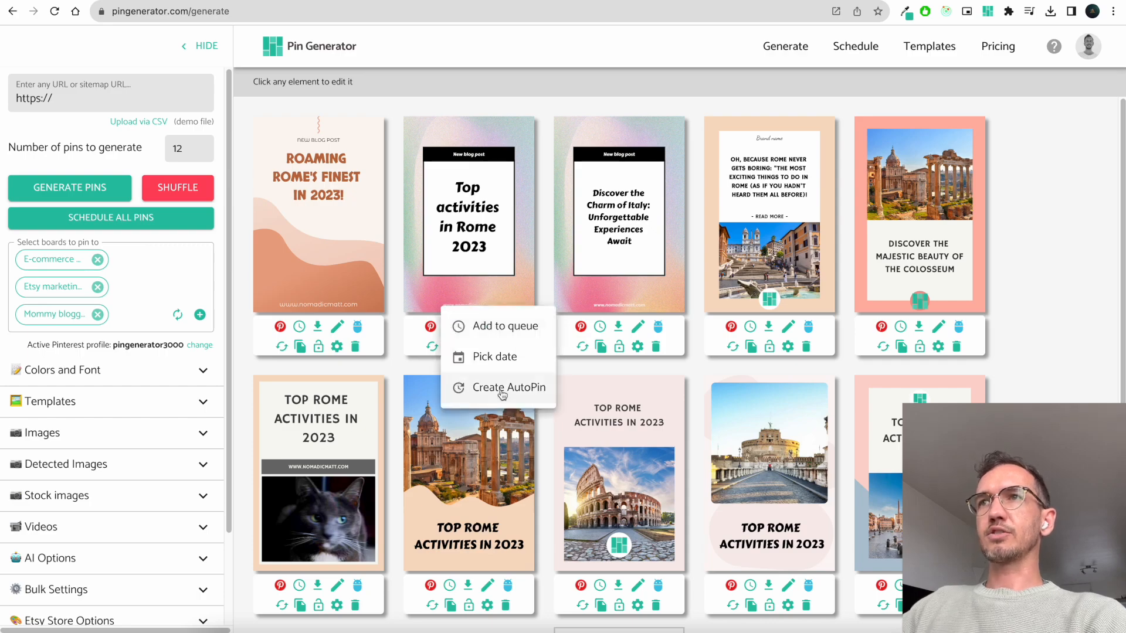
click(460, 387)
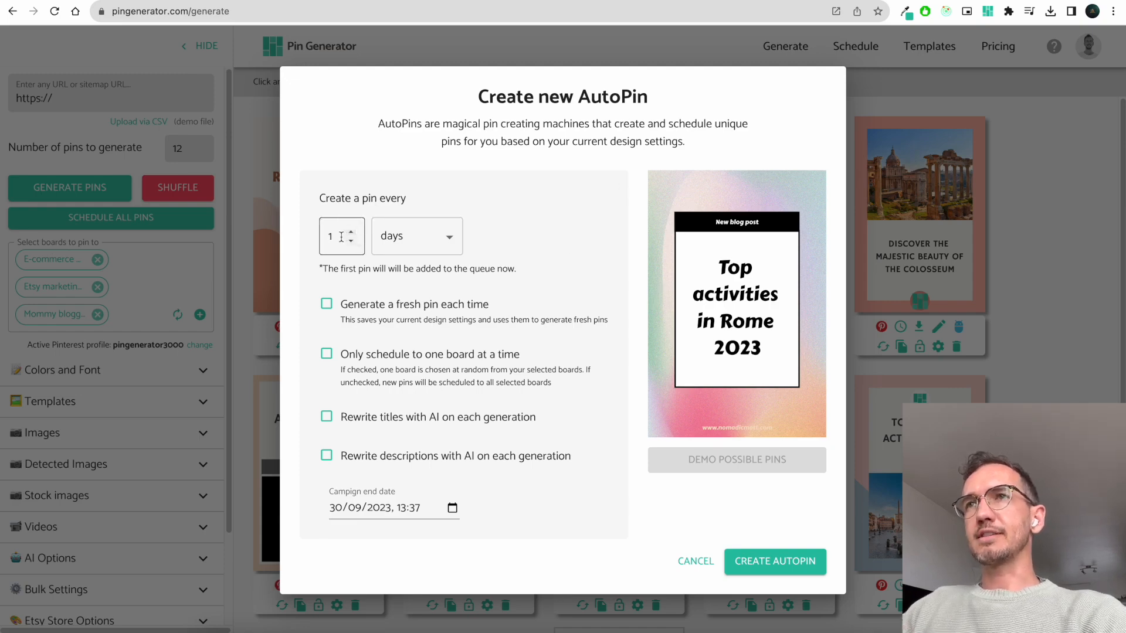
Try a creation interval of 3, look at the available time units, and restore the interval to 1 day
drag(340, 237, 315, 239)
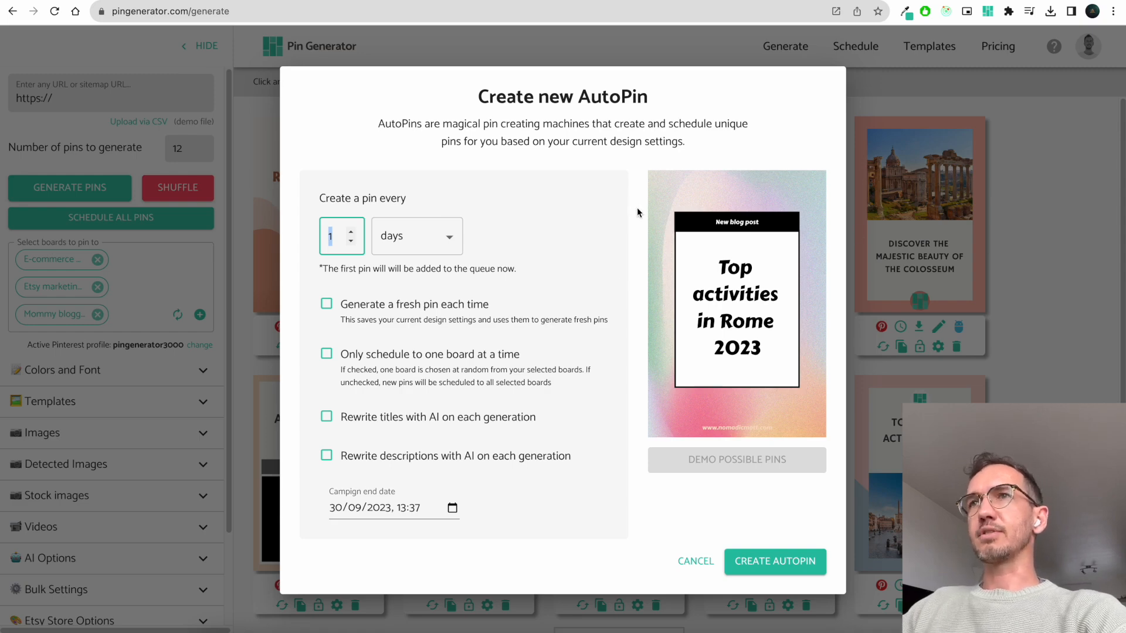
text(3)
click(448, 242)
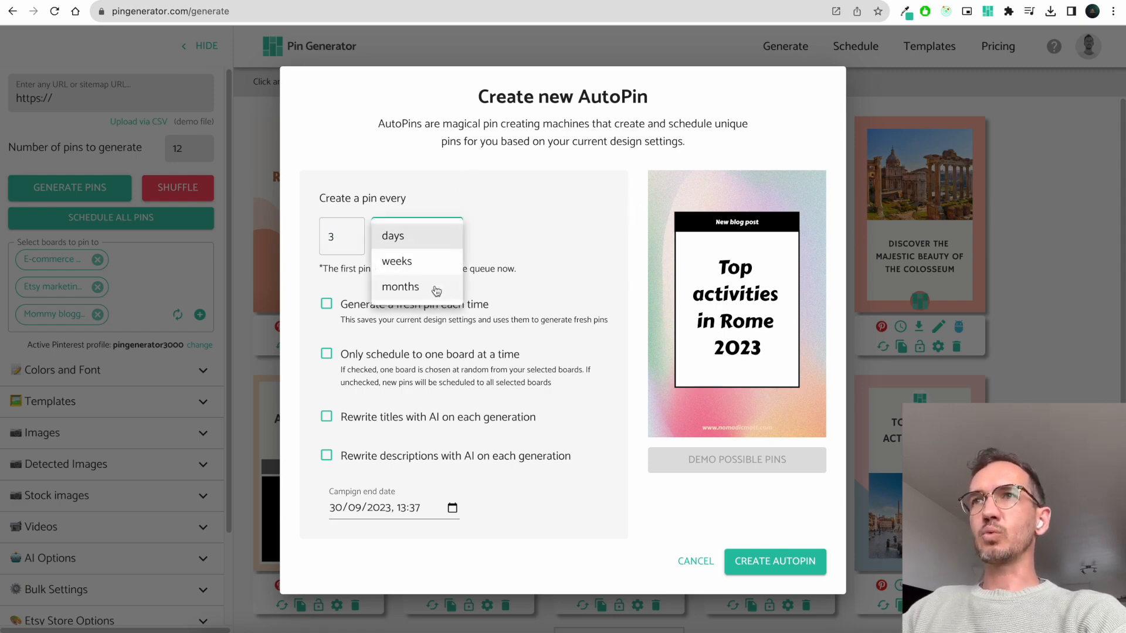
click(519, 220)
click(351, 241)
click(351, 240)
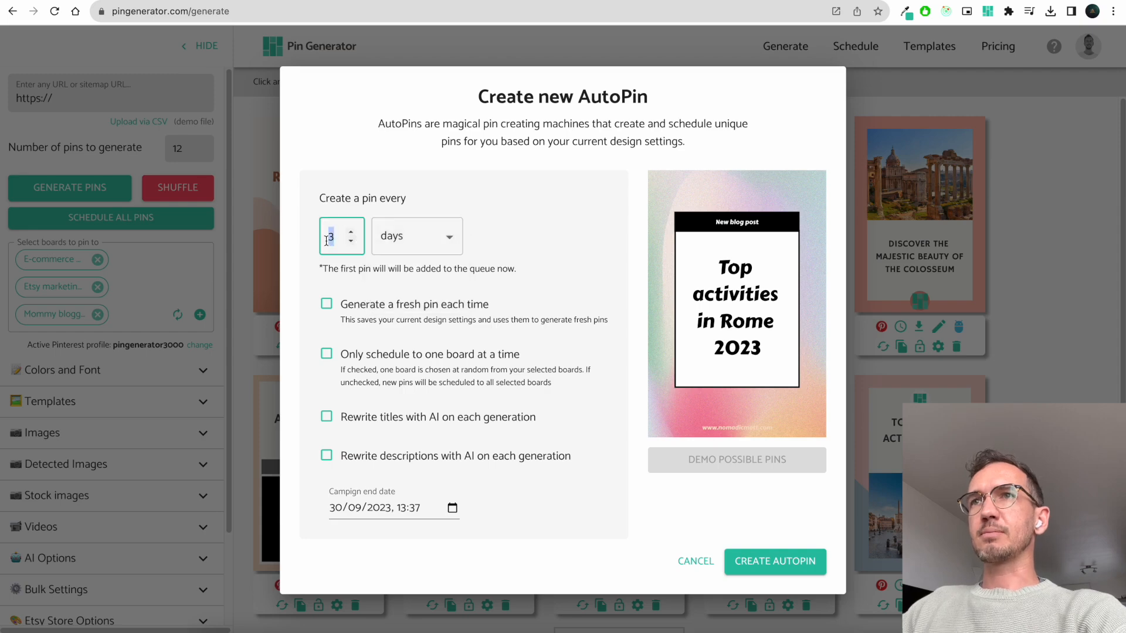
click(530, 210)
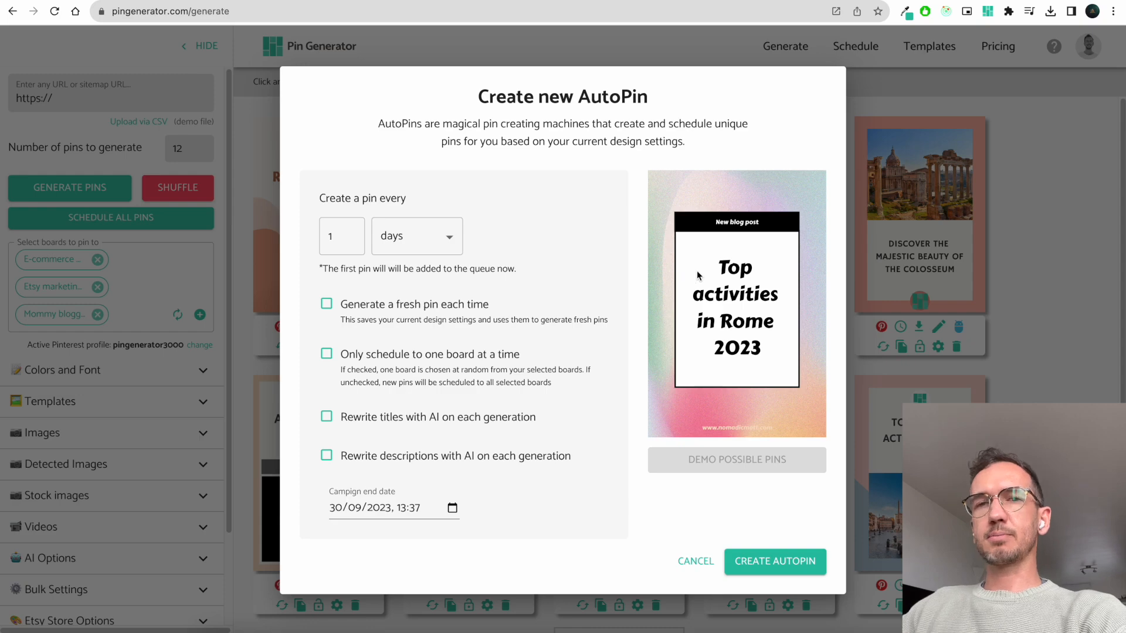
Enable fresh pin generation and AI rewriting of titles and descriptions for the AutoPin, previewing possible pins
click(327, 305)
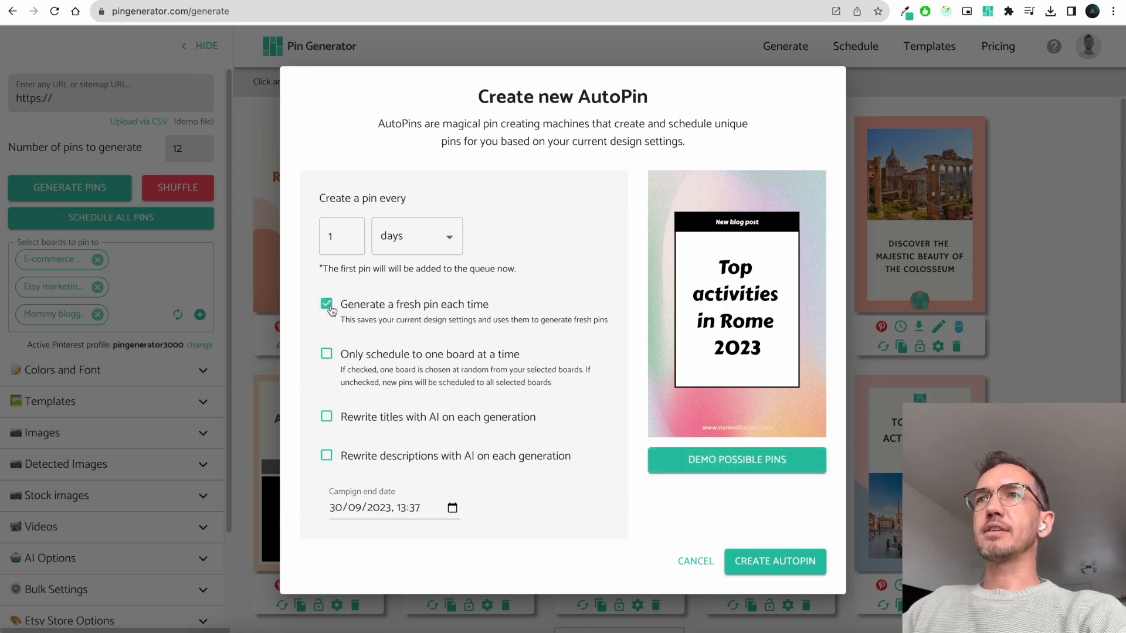
click(774, 467)
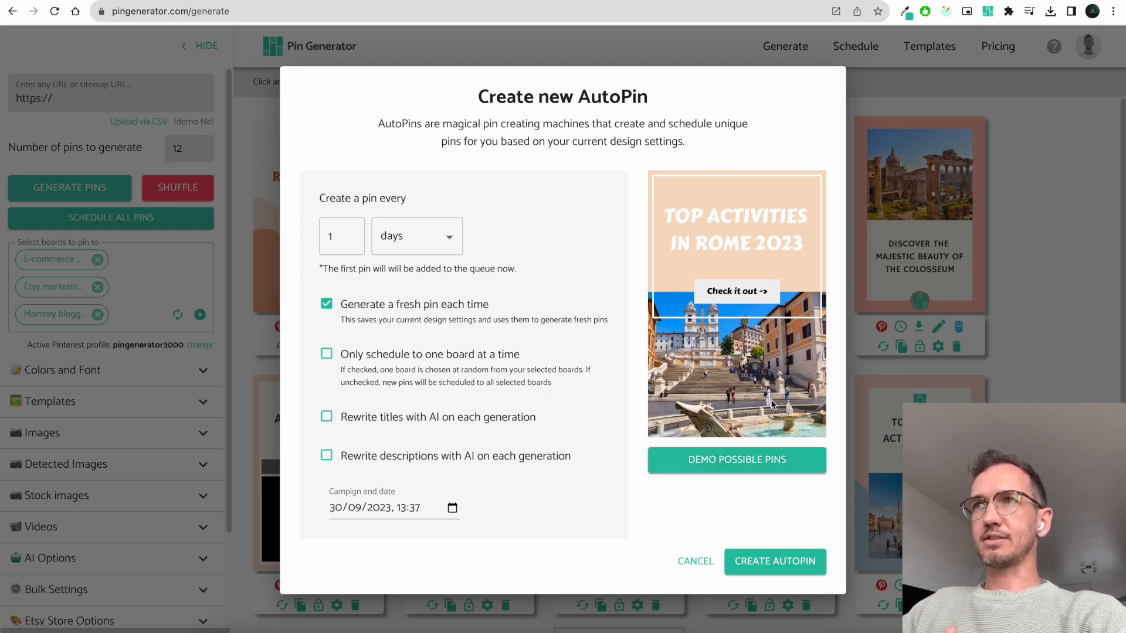
click(328, 418)
click(327, 457)
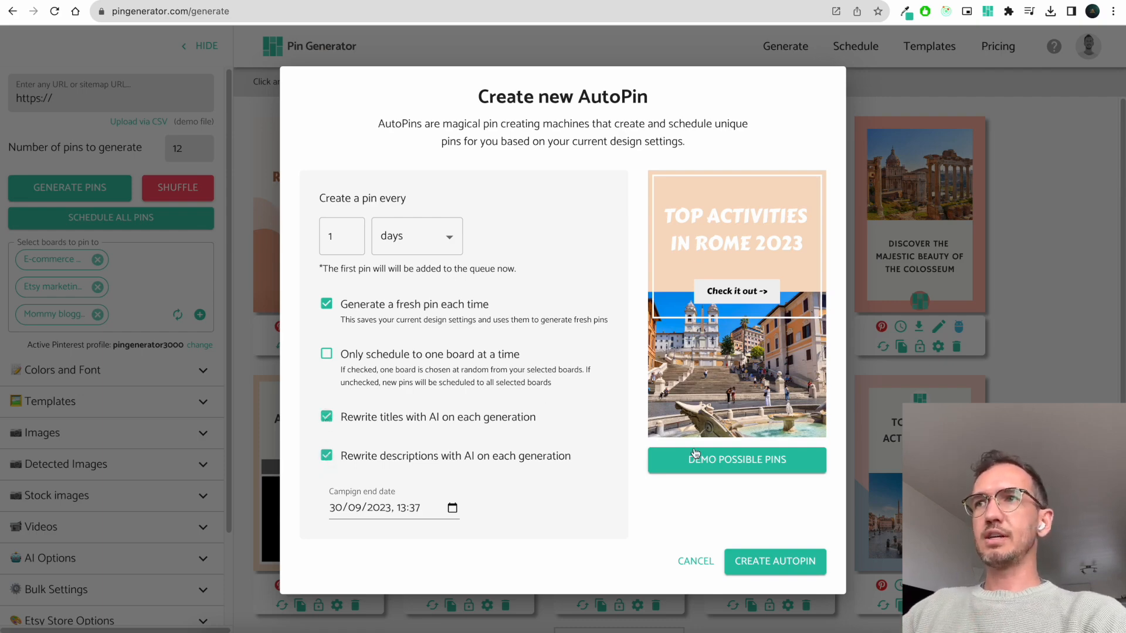
click(712, 462)
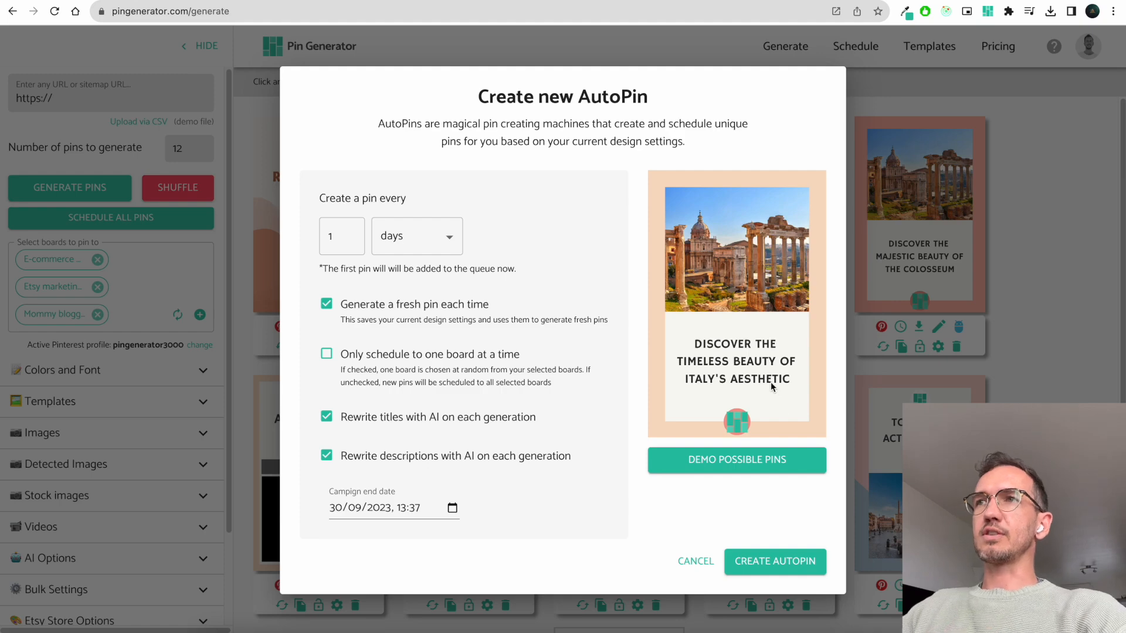
click(744, 459)
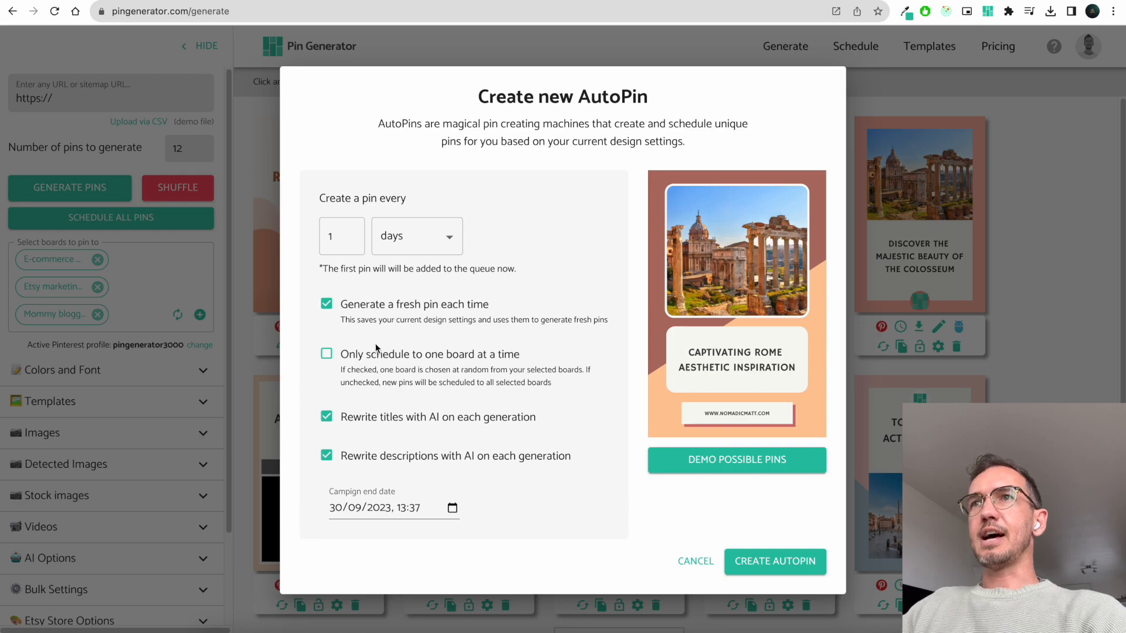
Set the AutoPin's campaign end date to 30/11/2023
click(448, 508)
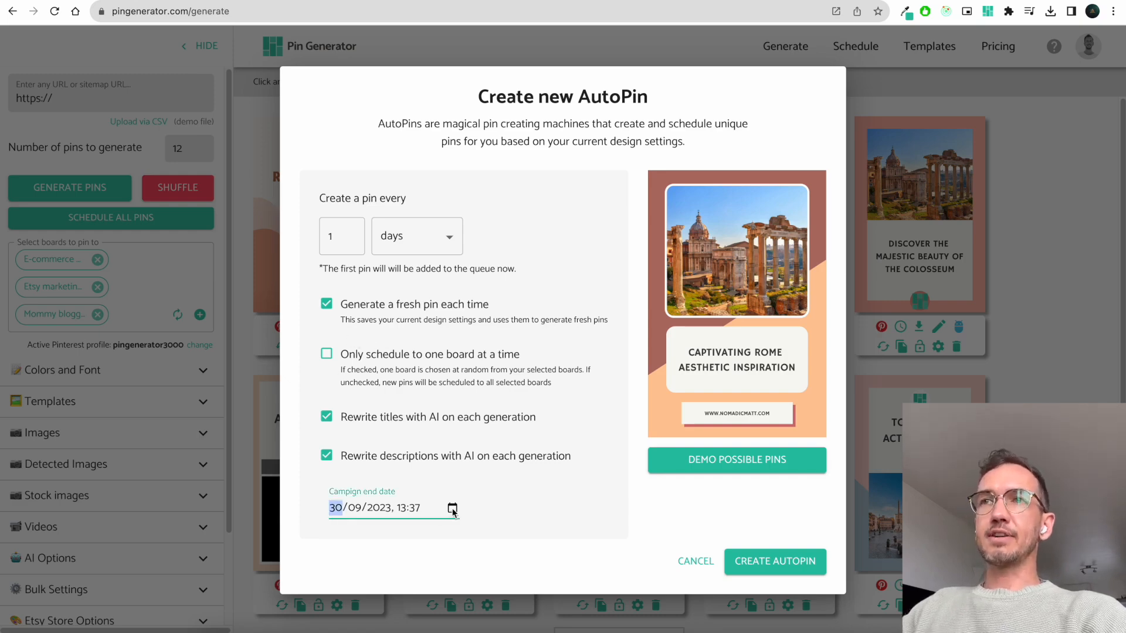
click(452, 509)
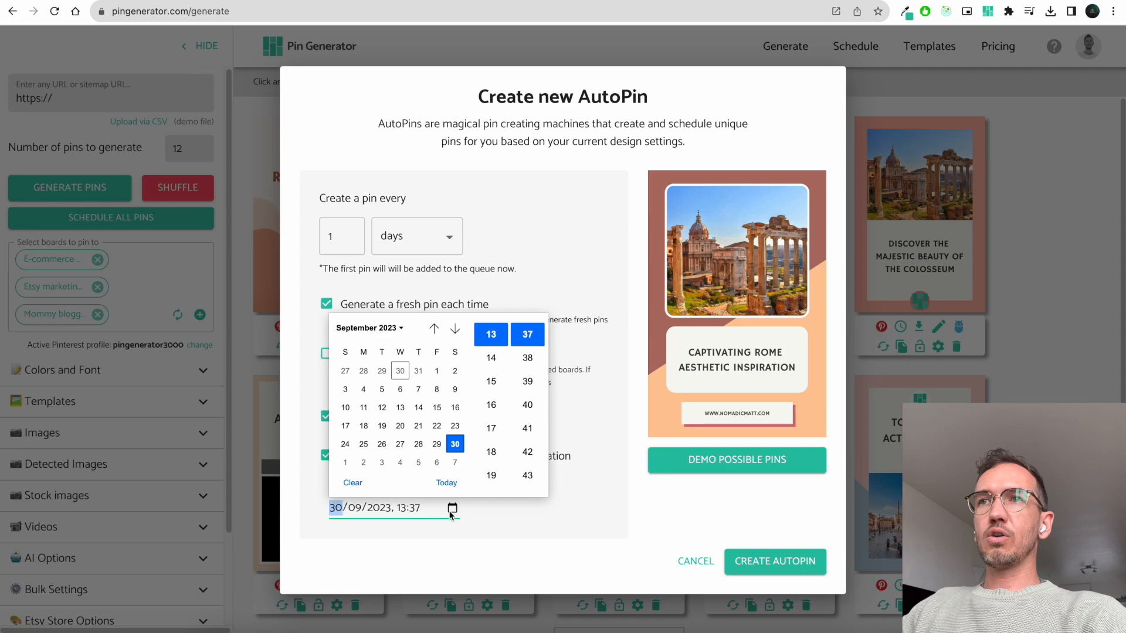
click(455, 329)
click(454, 329)
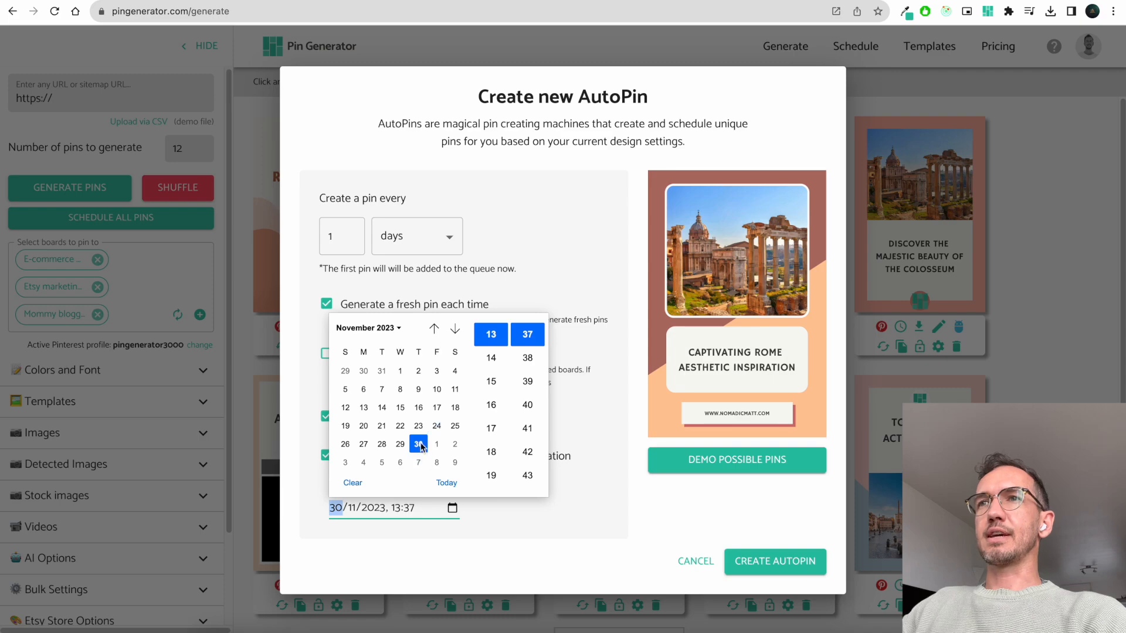
click(577, 397)
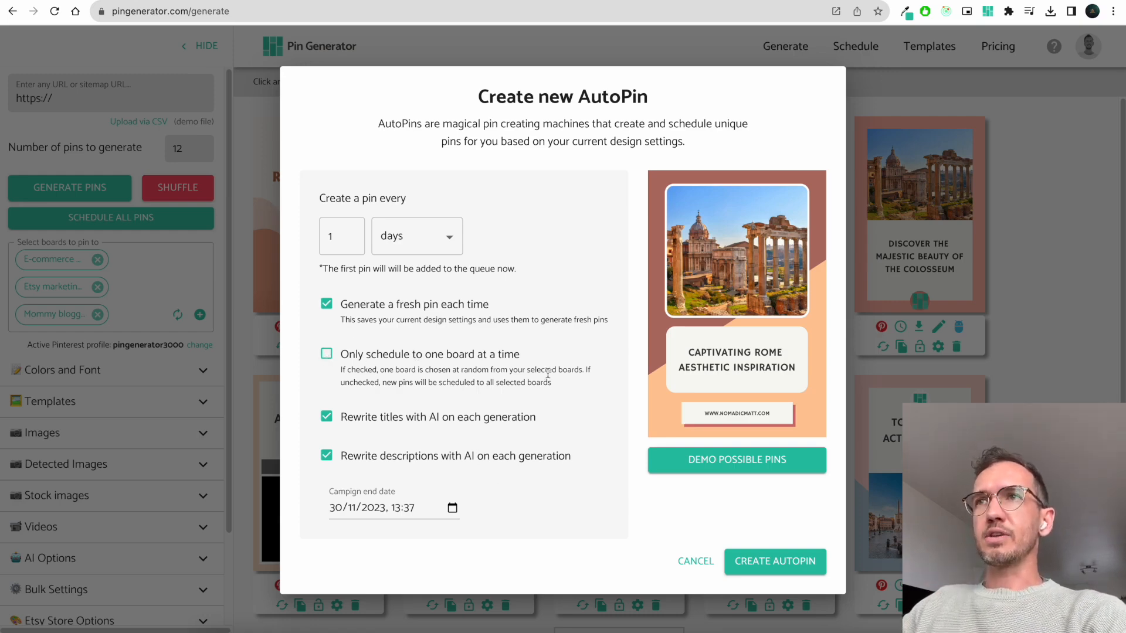
Limit the AutoPin to scheduling to one board at a time, preview another possible pin, and create the AutoPin
drag(543, 362, 344, 356)
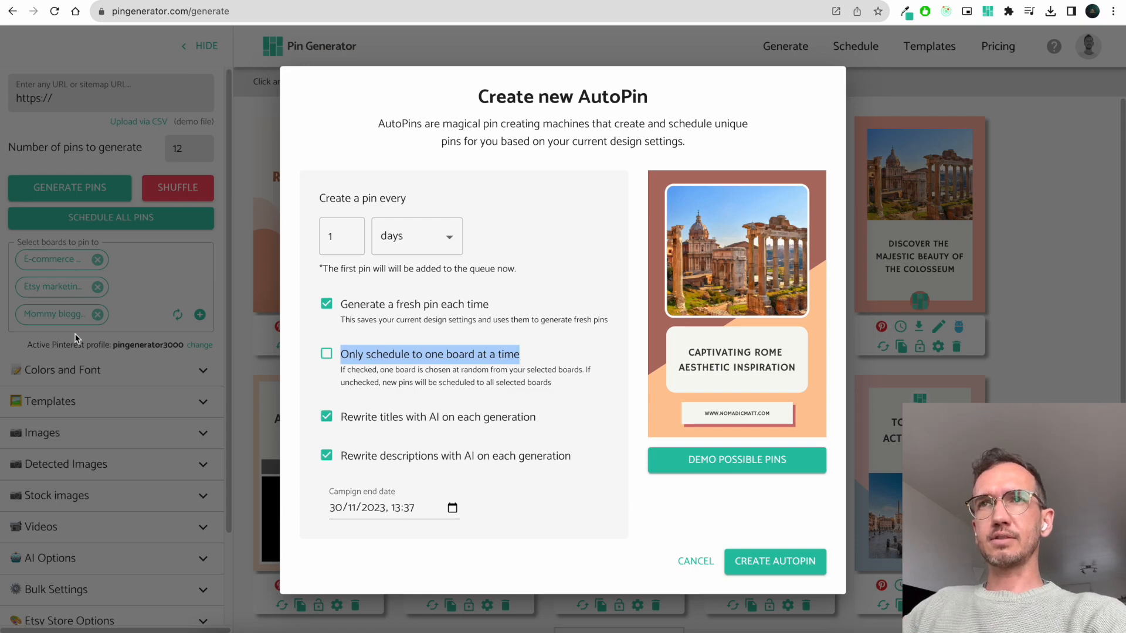
click(493, 356)
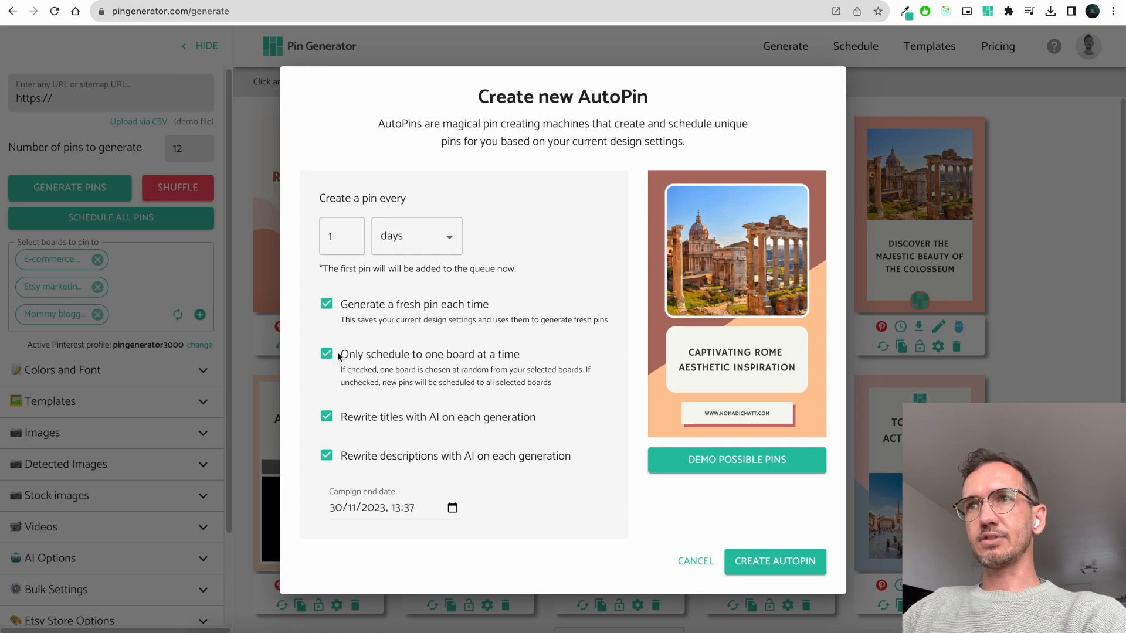
click(765, 458)
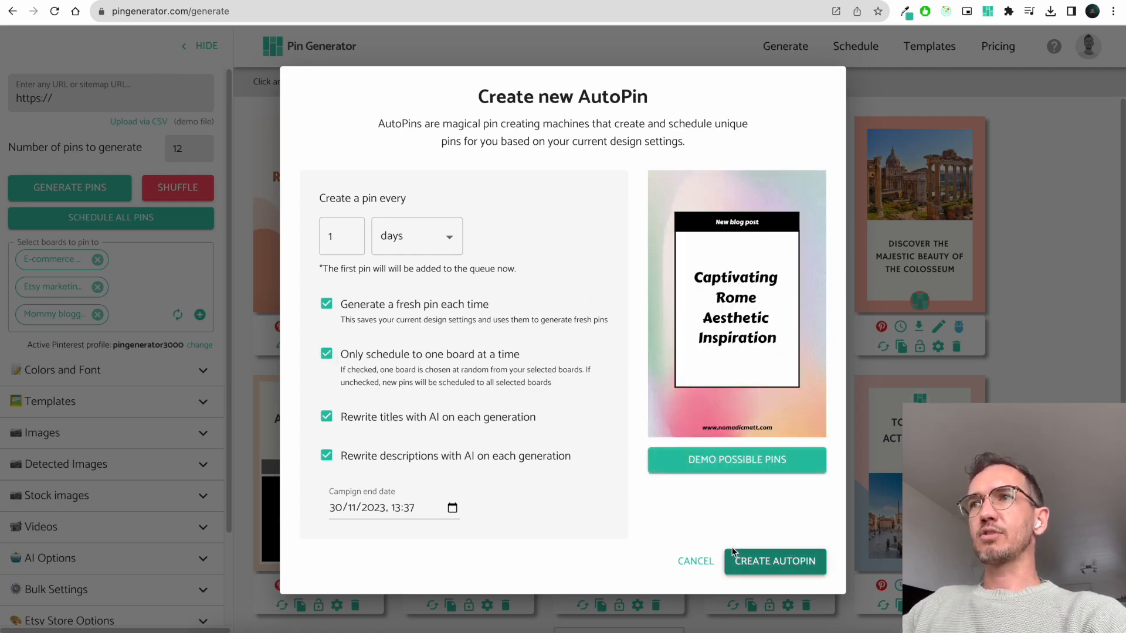
click(764, 564)
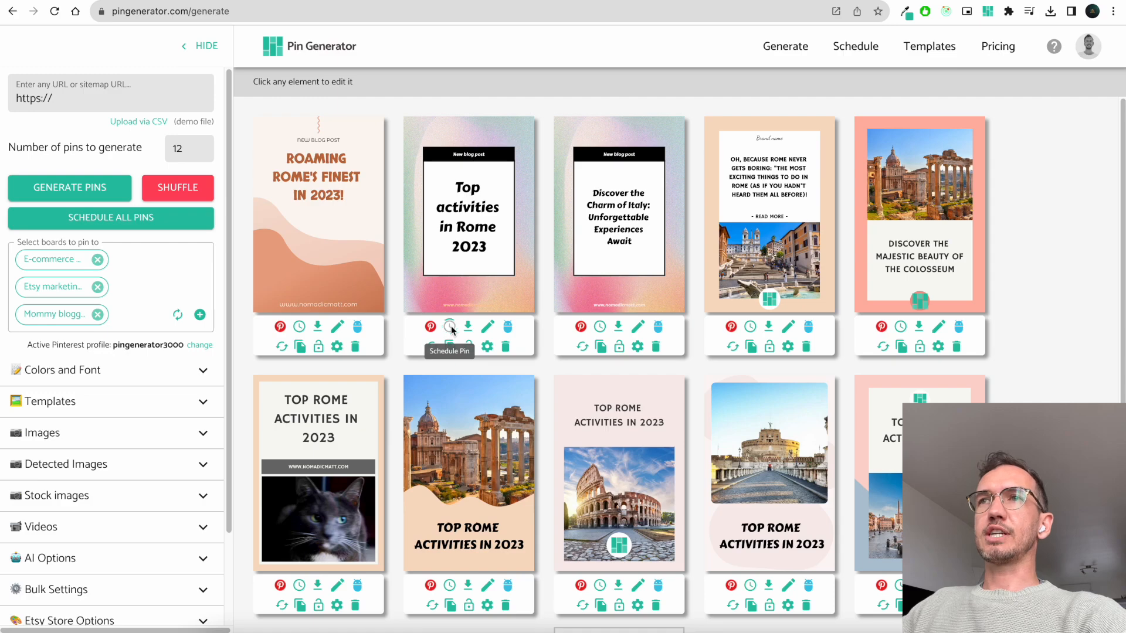
click(450, 327)
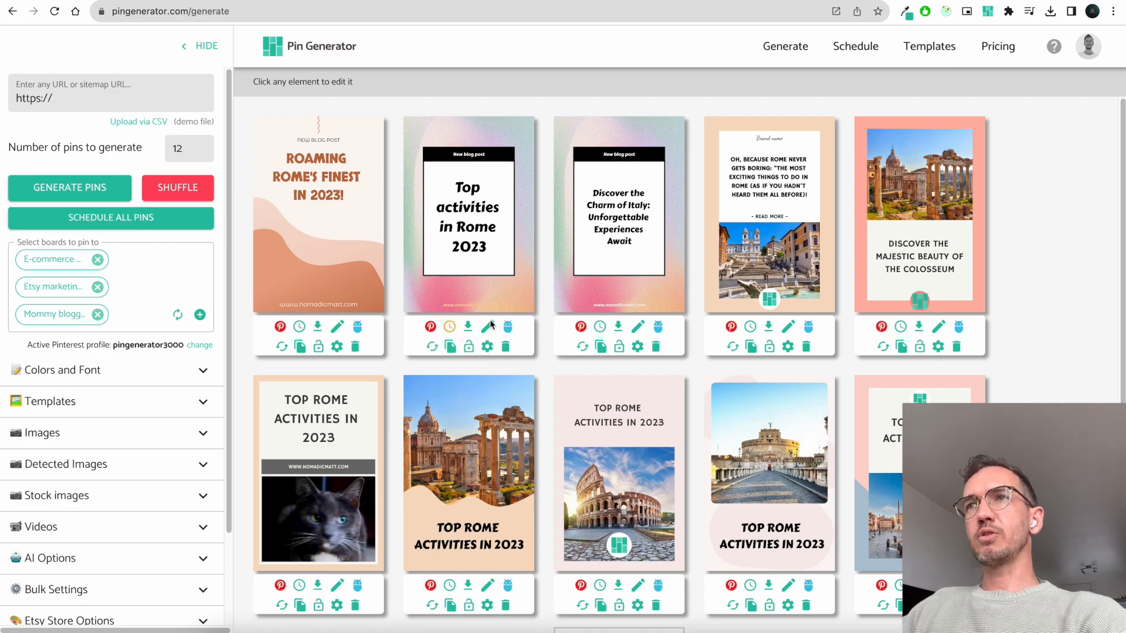
click(450, 327)
click(551, 248)
click(448, 327)
click(577, 249)
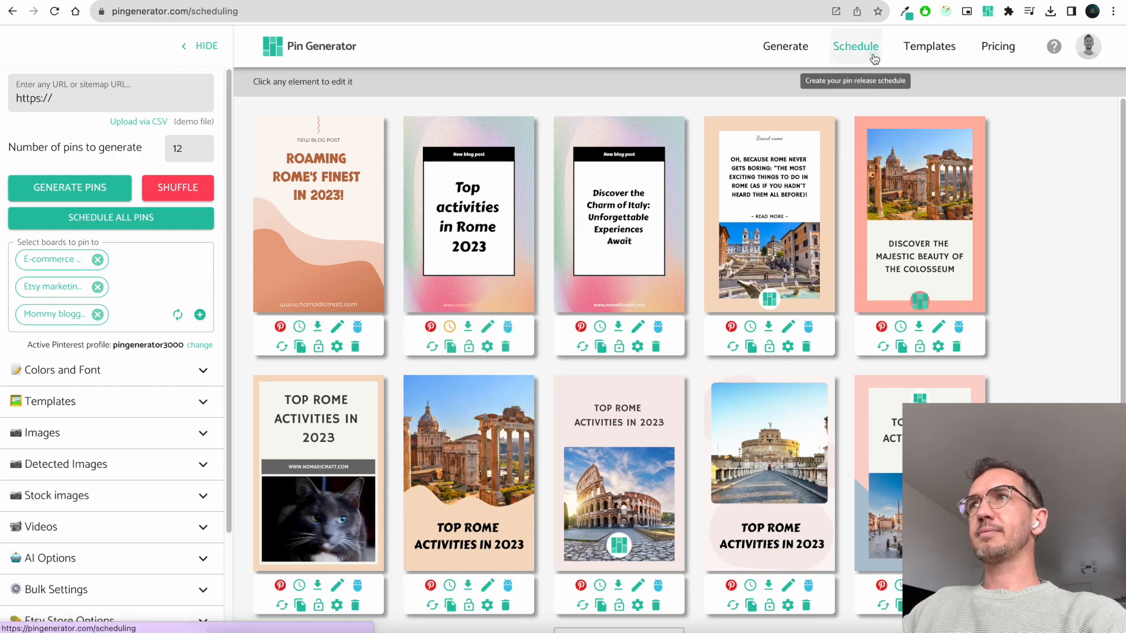
Go to the scheduling page and sort the scheduled pins queue by date in descending order
click(856, 47)
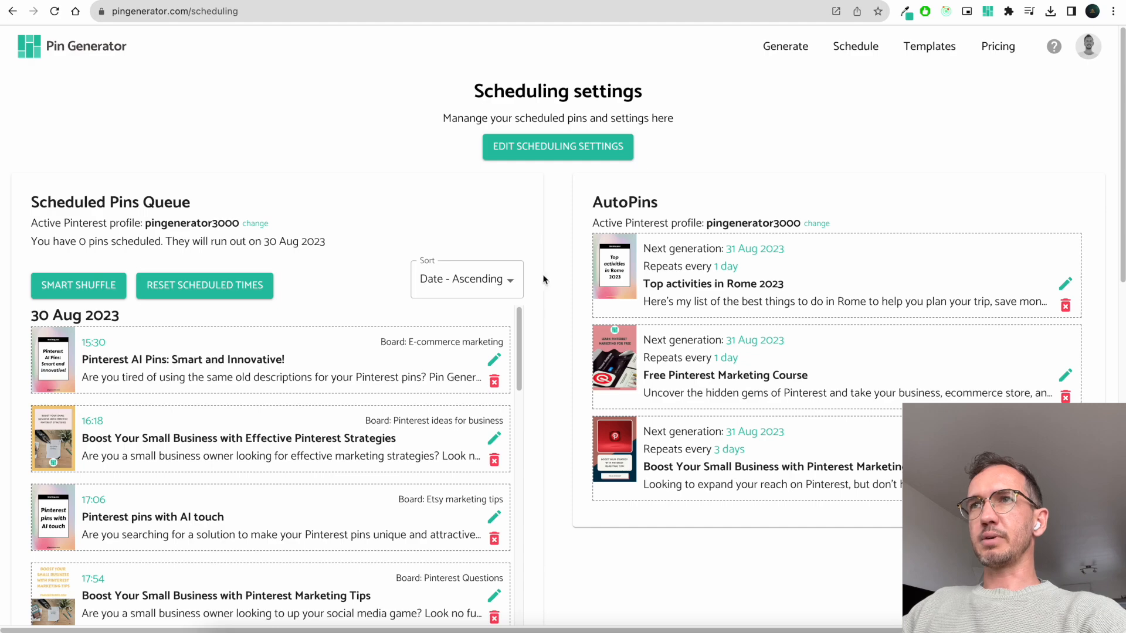
scroll(511, 272, down, 1)
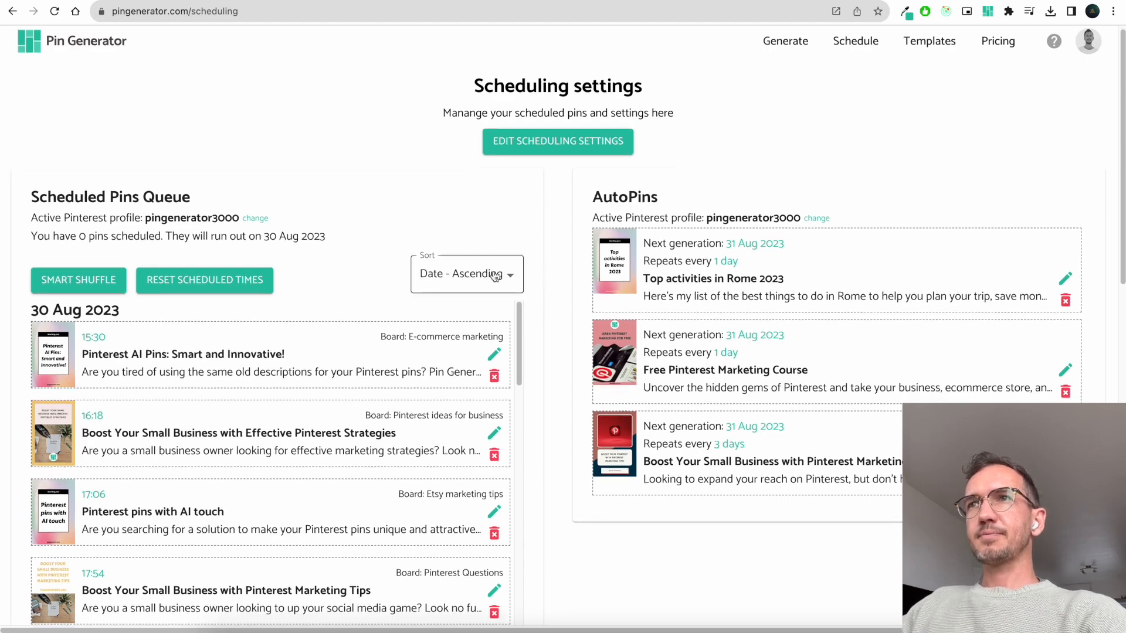
click(467, 274)
click(465, 299)
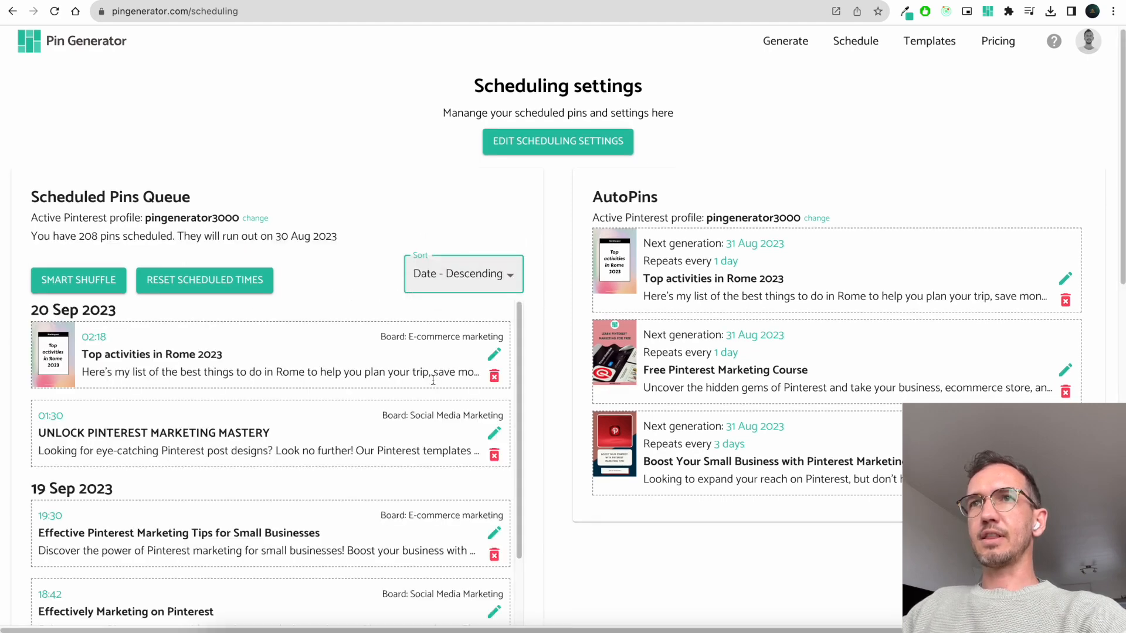
Review the queued "Top activities in Rome 2023" pin and its AutoPin entry, and delete the queued pin
drag(263, 355, 98, 355)
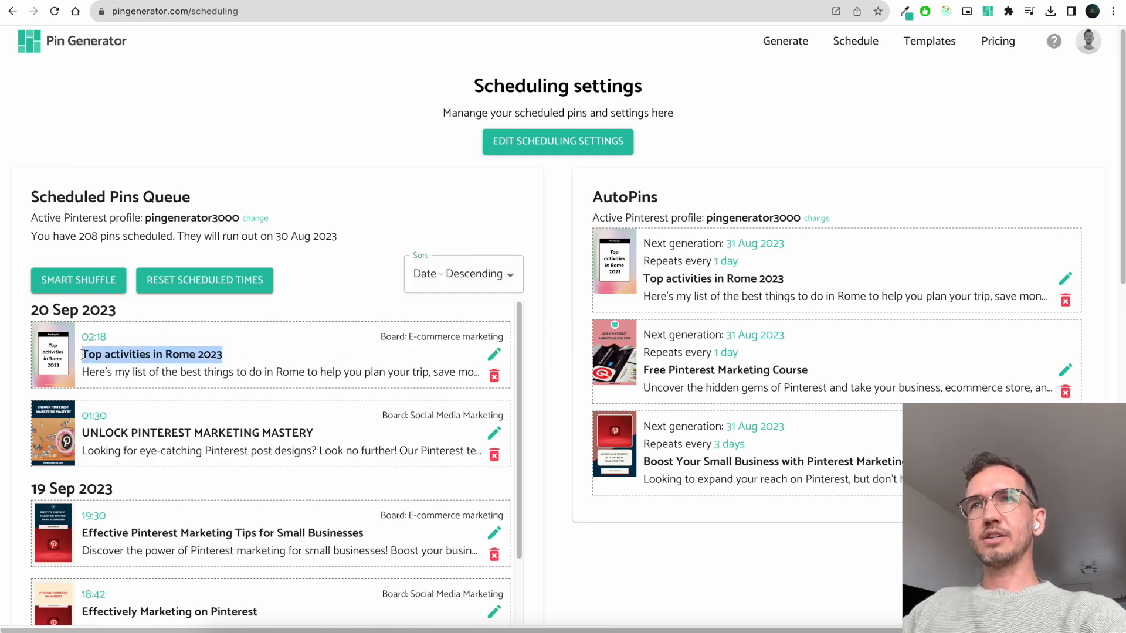
drag(374, 337, 501, 335)
click(501, 334)
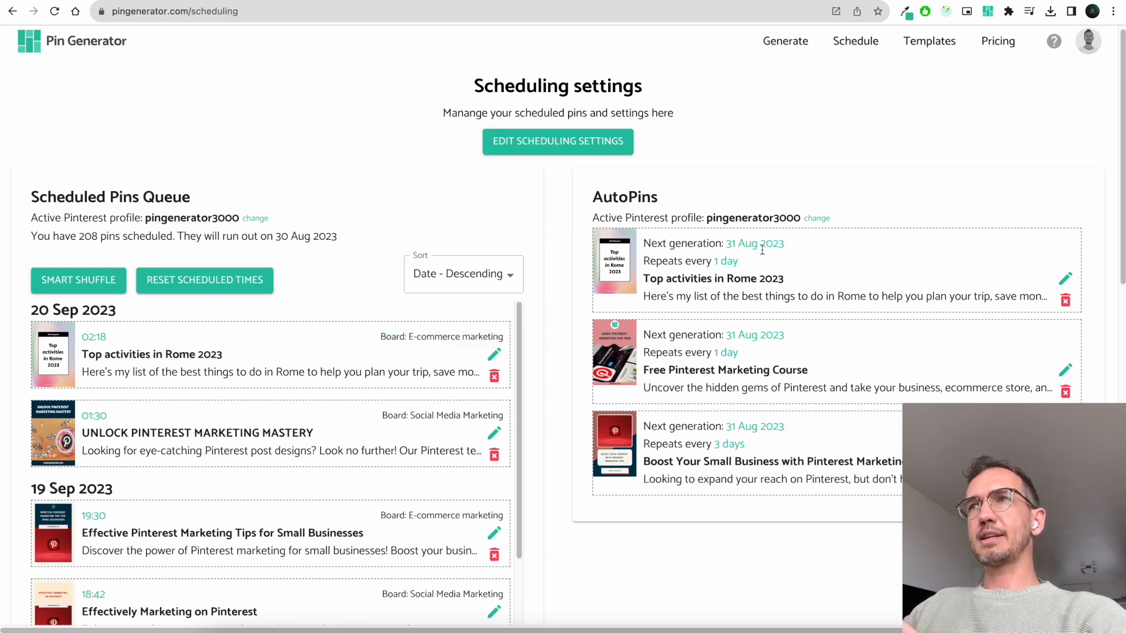
drag(808, 270, 646, 241)
click(755, 268)
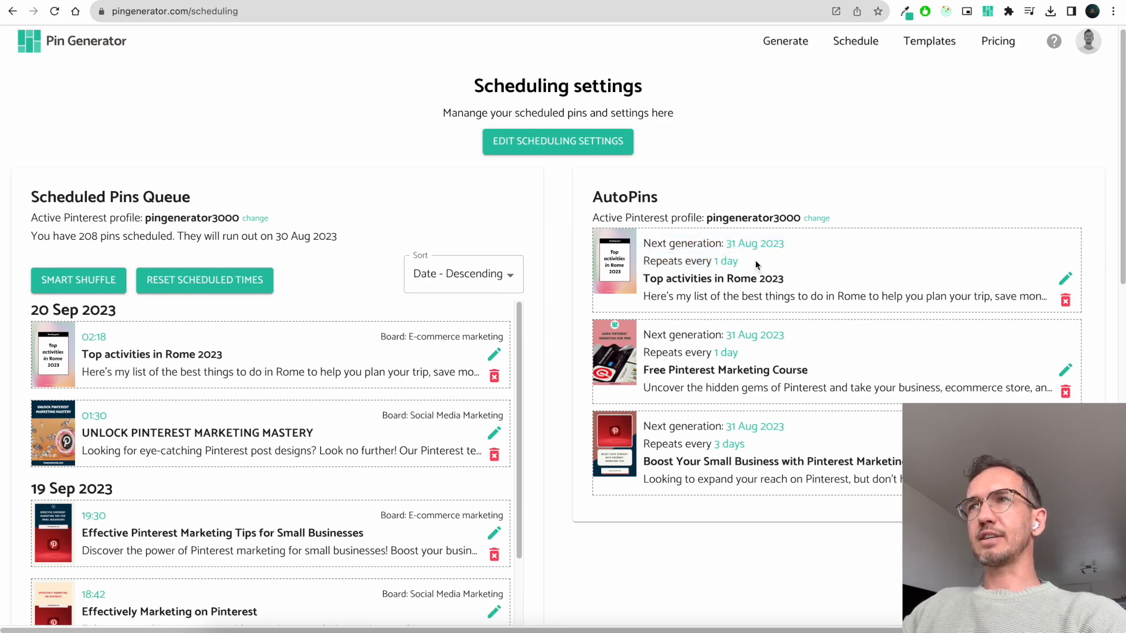
click(494, 378)
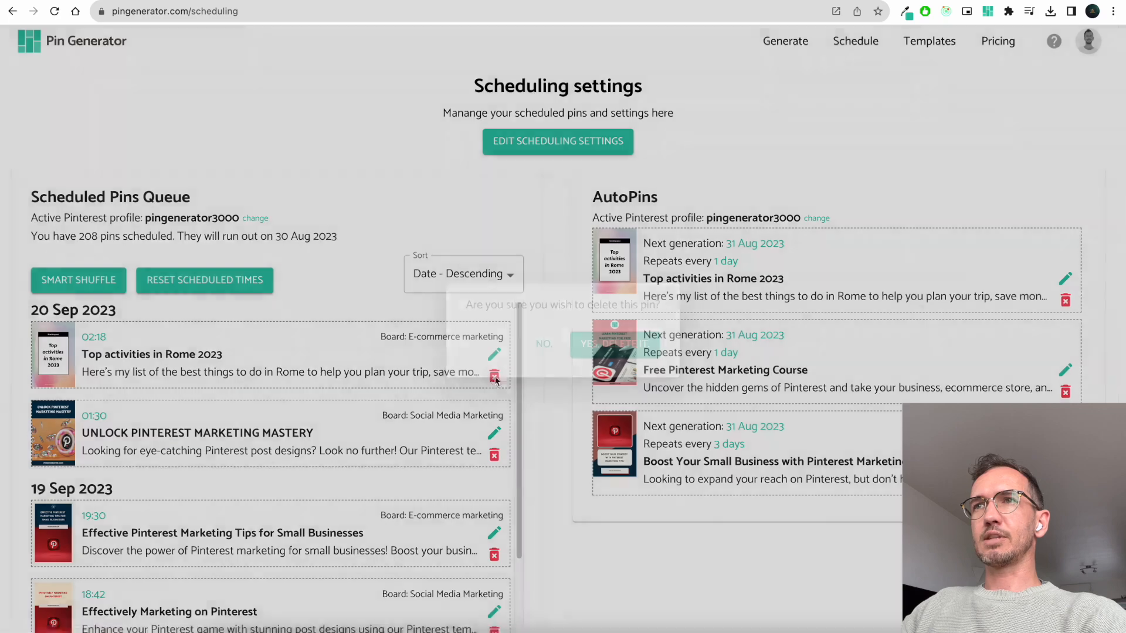
click(615, 347)
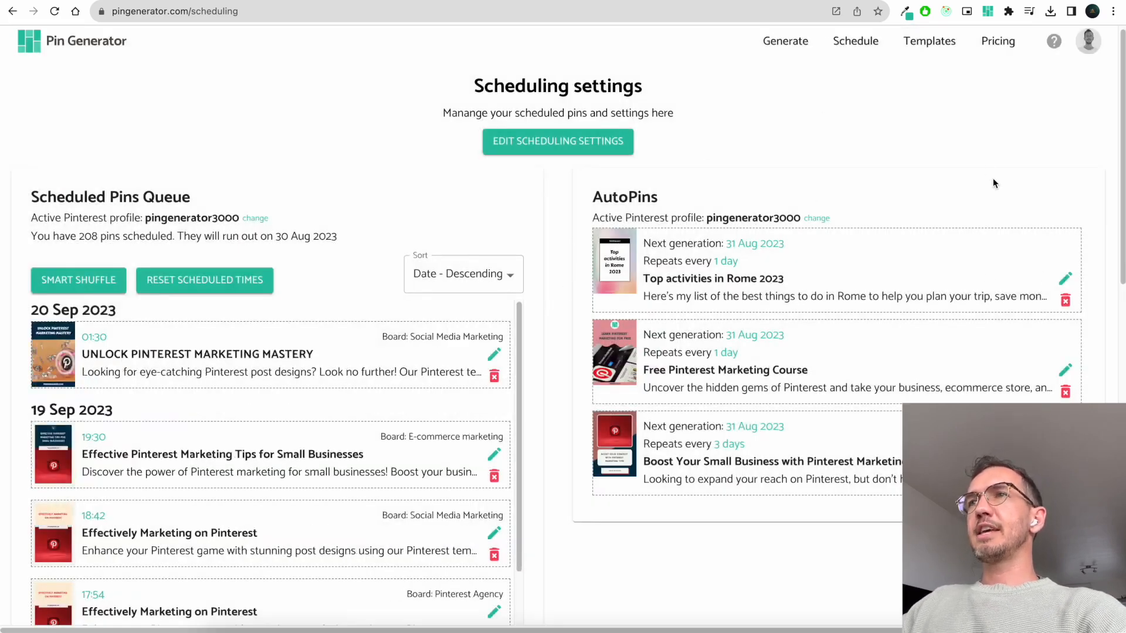
Open the "Top activities in Rome 2023" AutoPin for editing and examine its title, description, outbound link and selected boards
click(1066, 280)
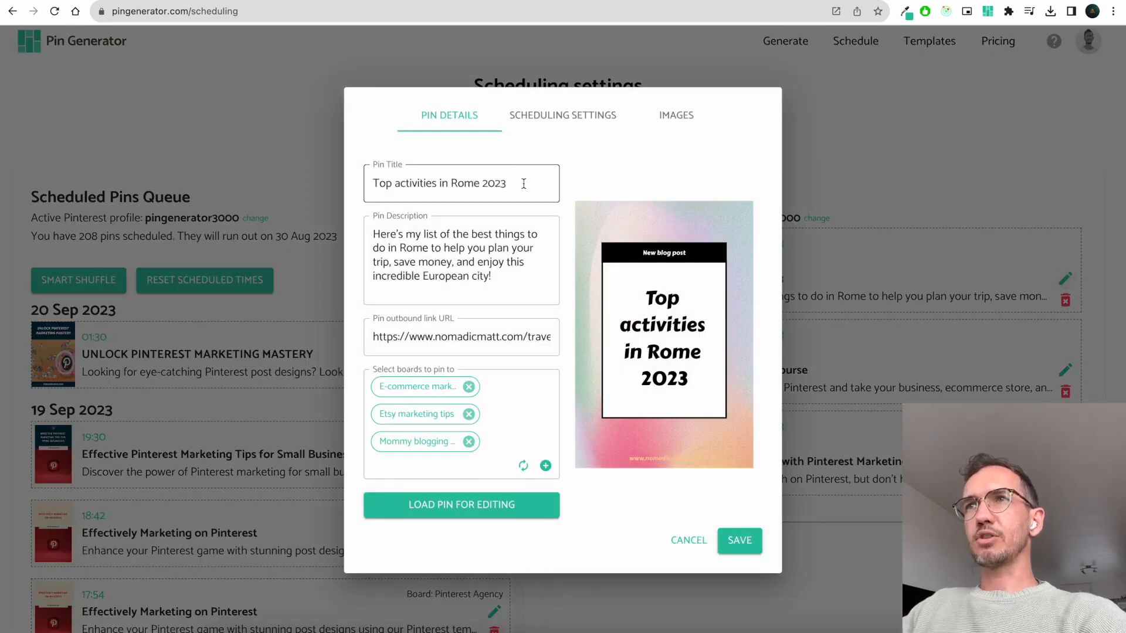
drag(524, 184, 341, 172)
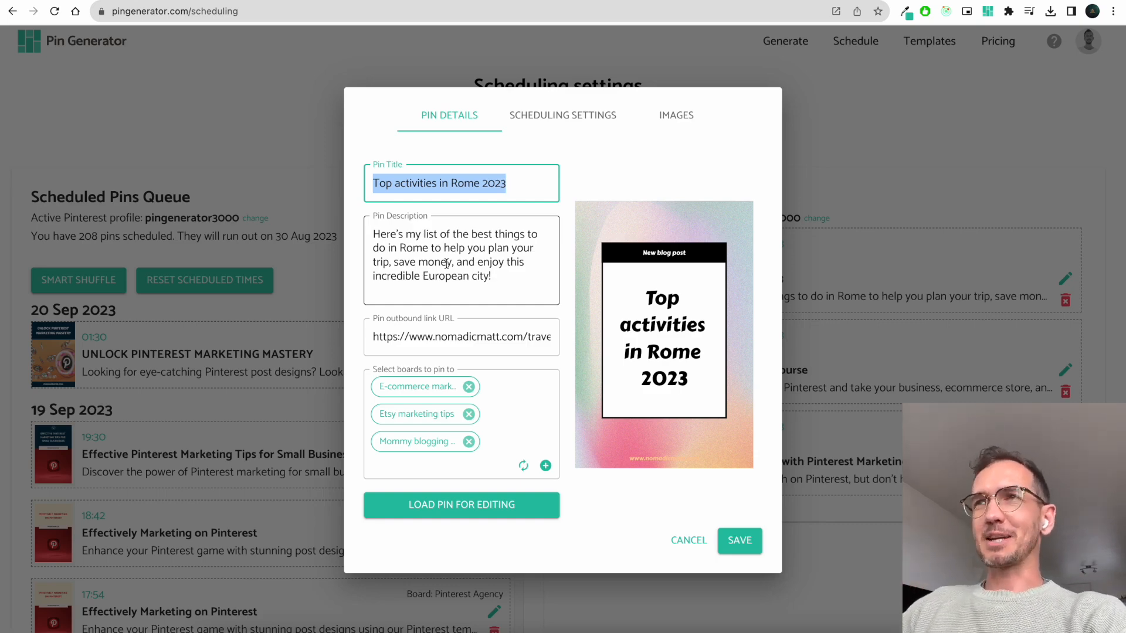
click(521, 188)
click(509, 239)
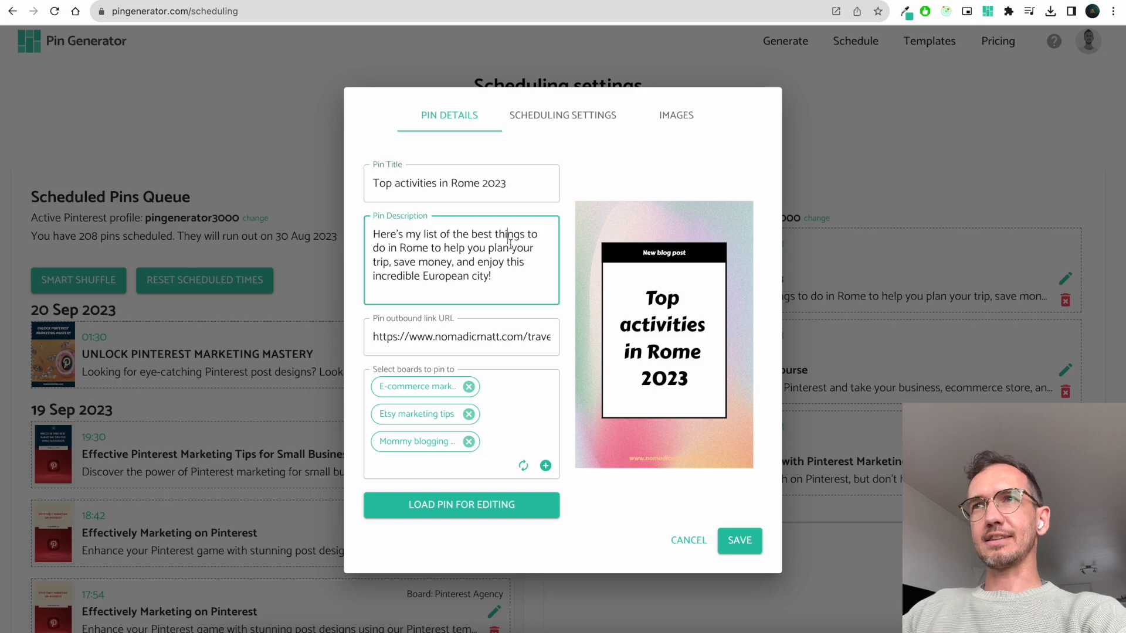
drag(415, 338, 582, 342)
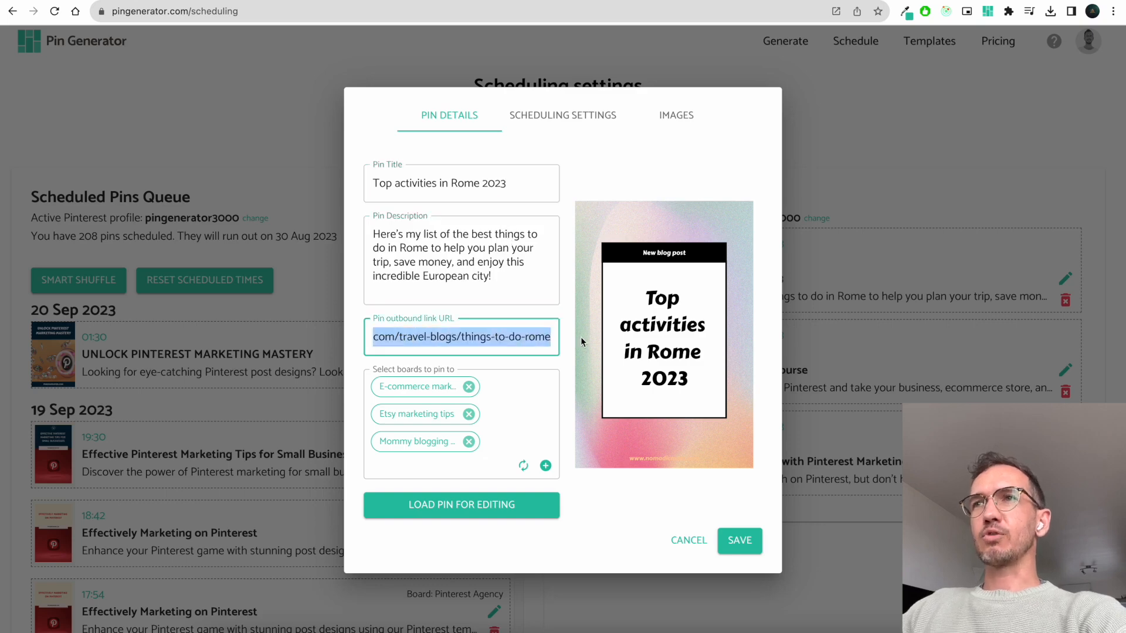
click(566, 384)
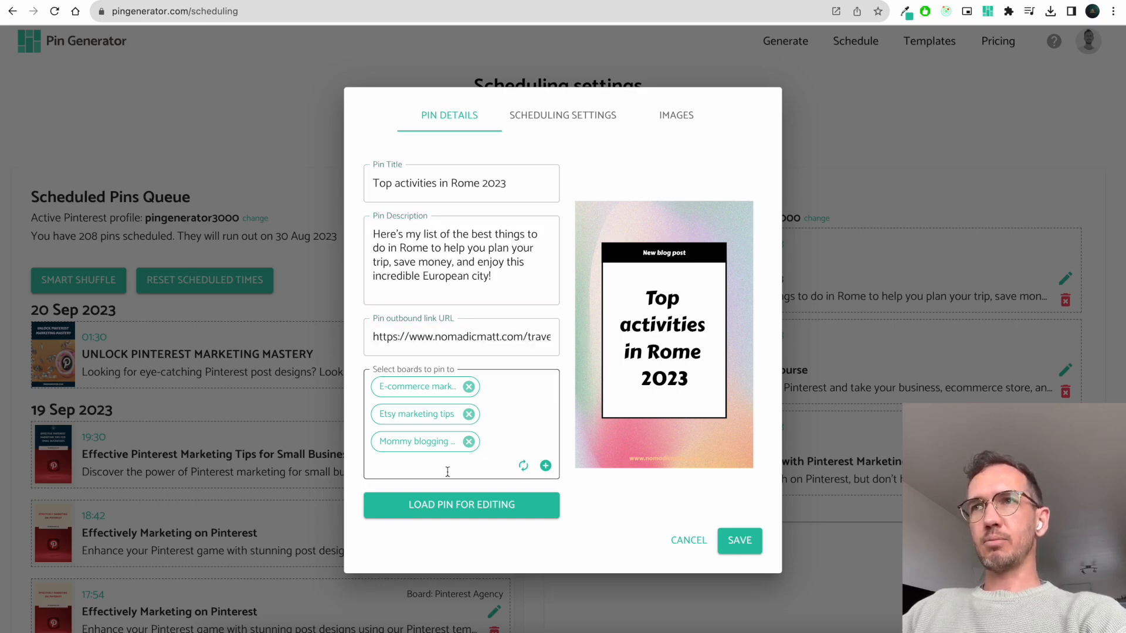
Review the AutoPin's scheduling settings, replace the Spanish Steps and first Colosseum images with the Pantheon image, and save the changes
click(554, 115)
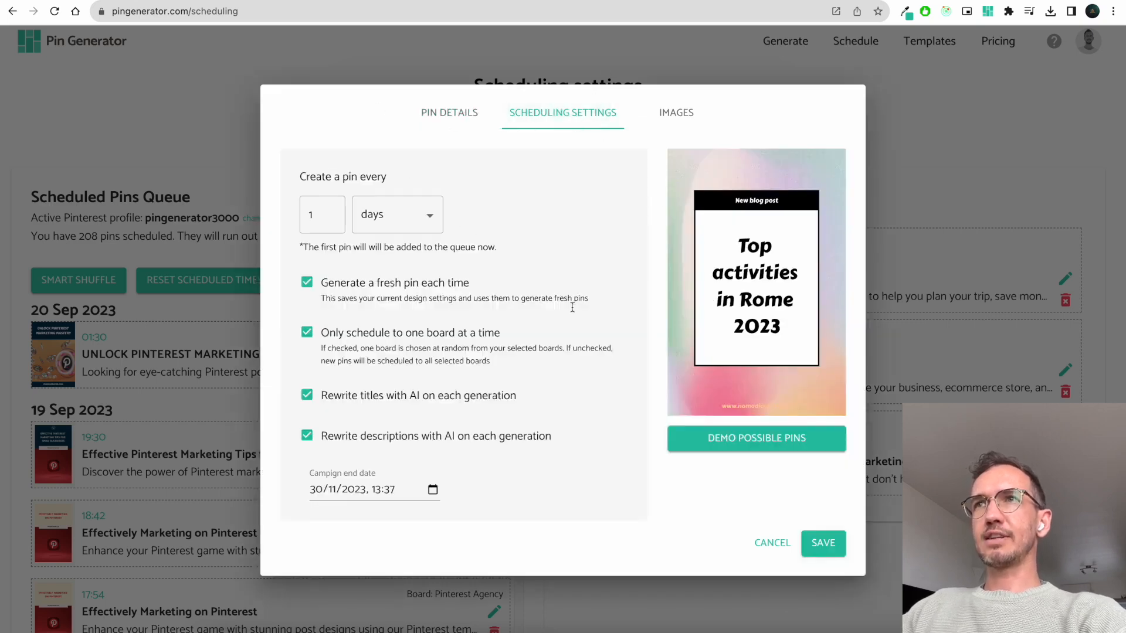
click(681, 121)
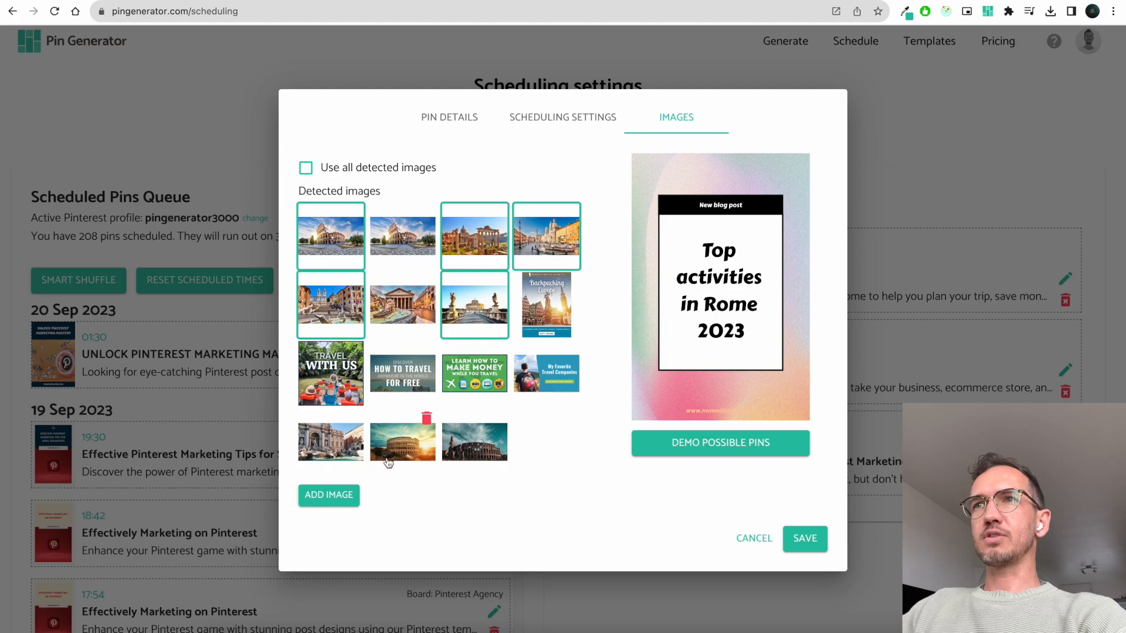
click(393, 314)
click(346, 316)
click(339, 235)
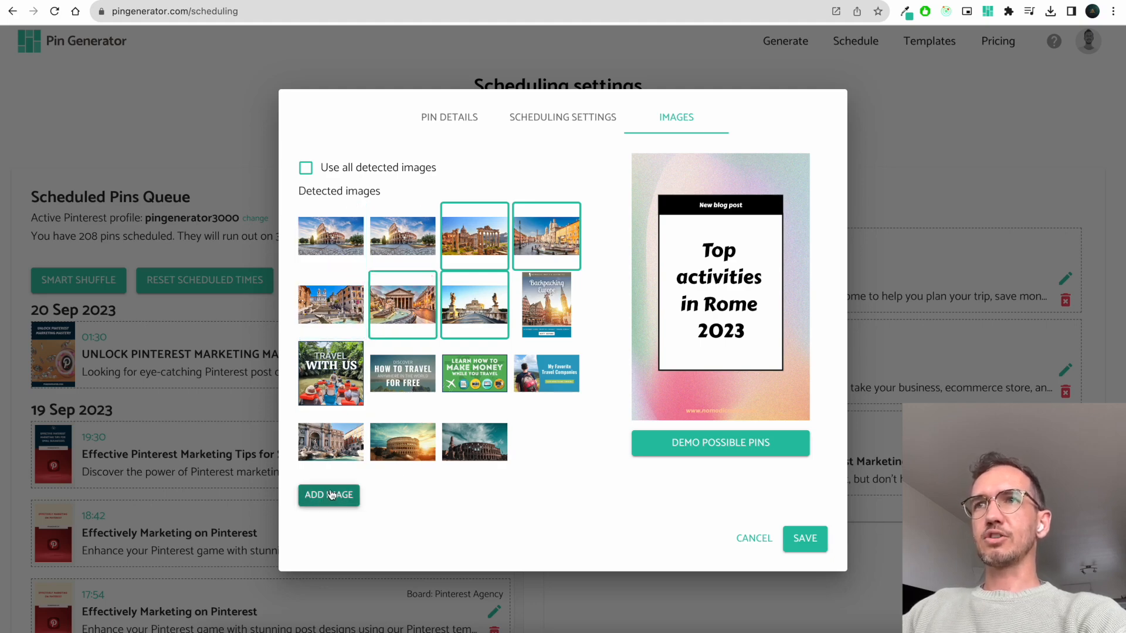
click(792, 538)
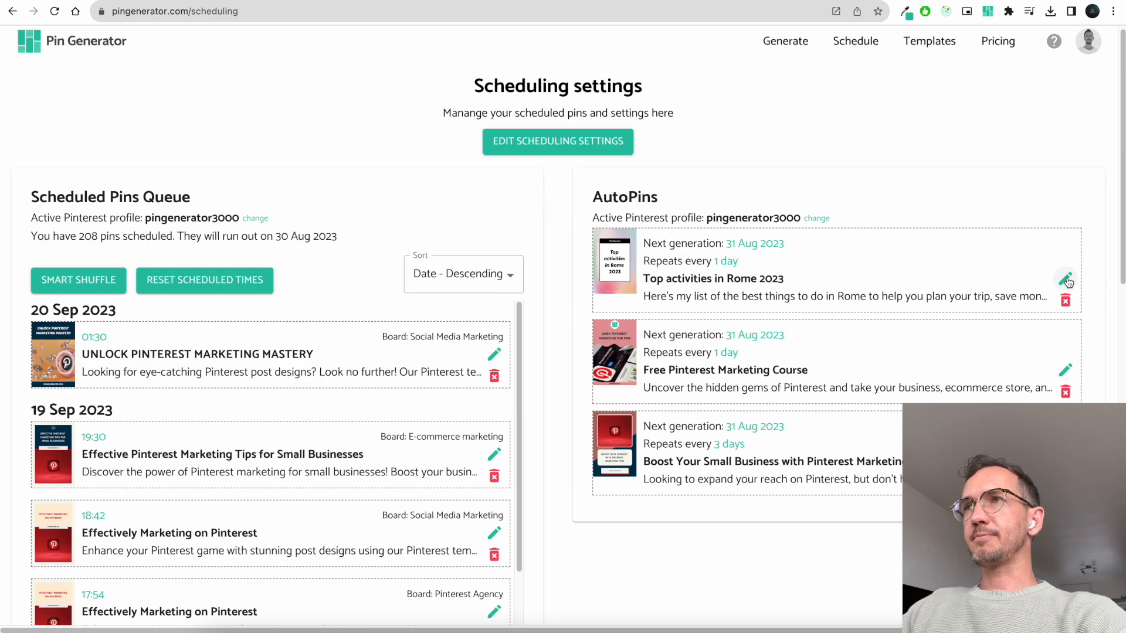
Reopen the "Top activities in Rome 2023" AutoPin, review its details and scheduling settings, and load its pin for editing
click(1065, 280)
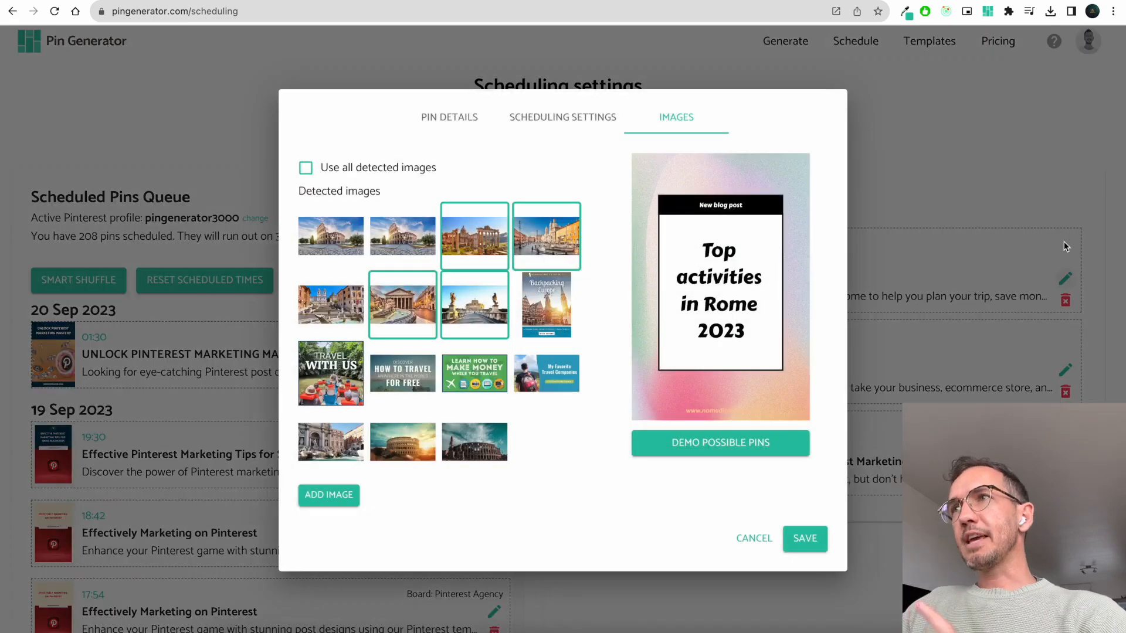
click(464, 122)
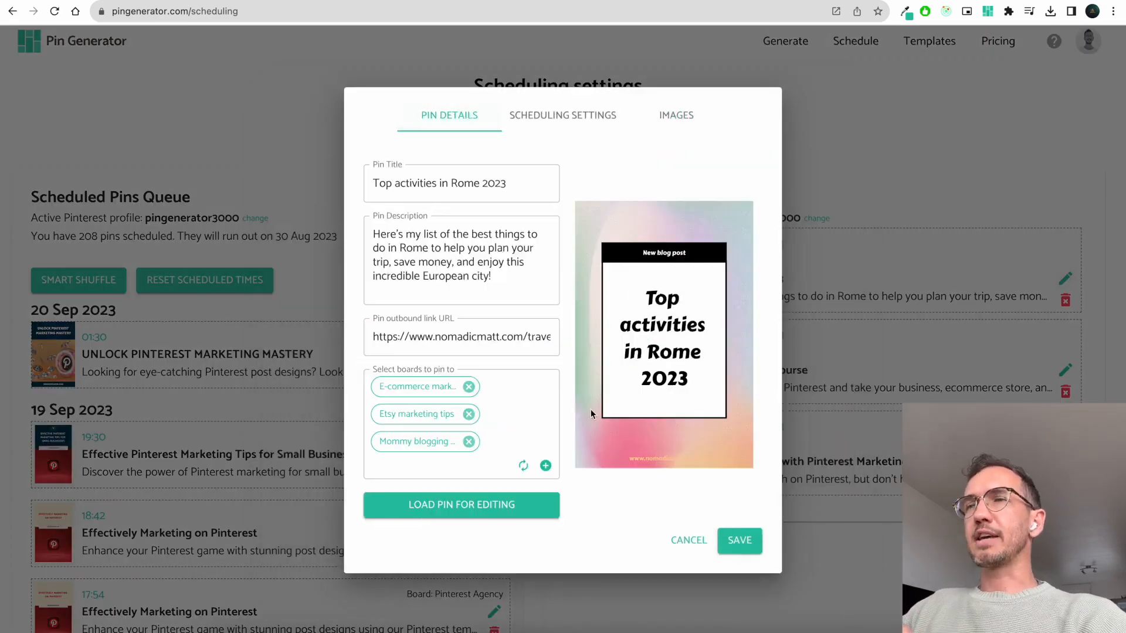
click(542, 117)
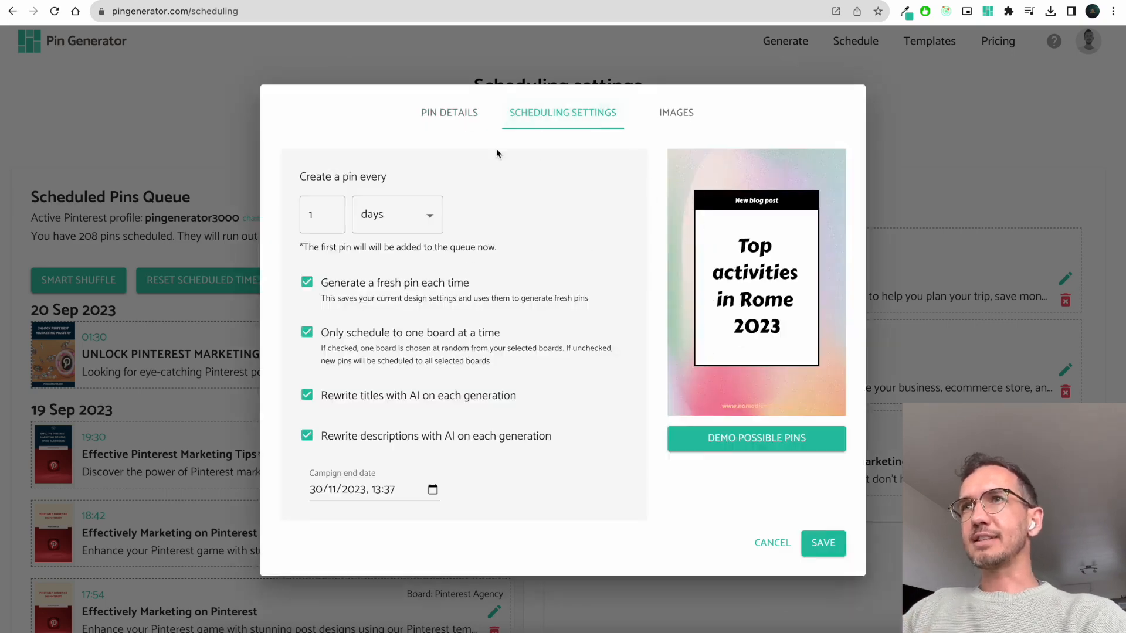
click(464, 115)
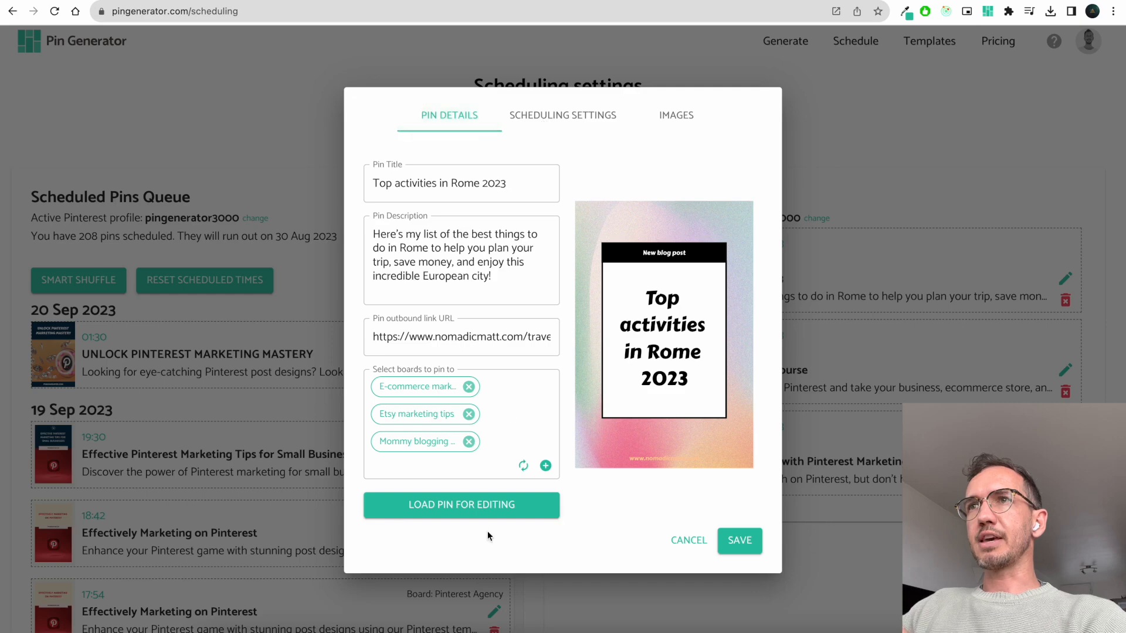
click(473, 503)
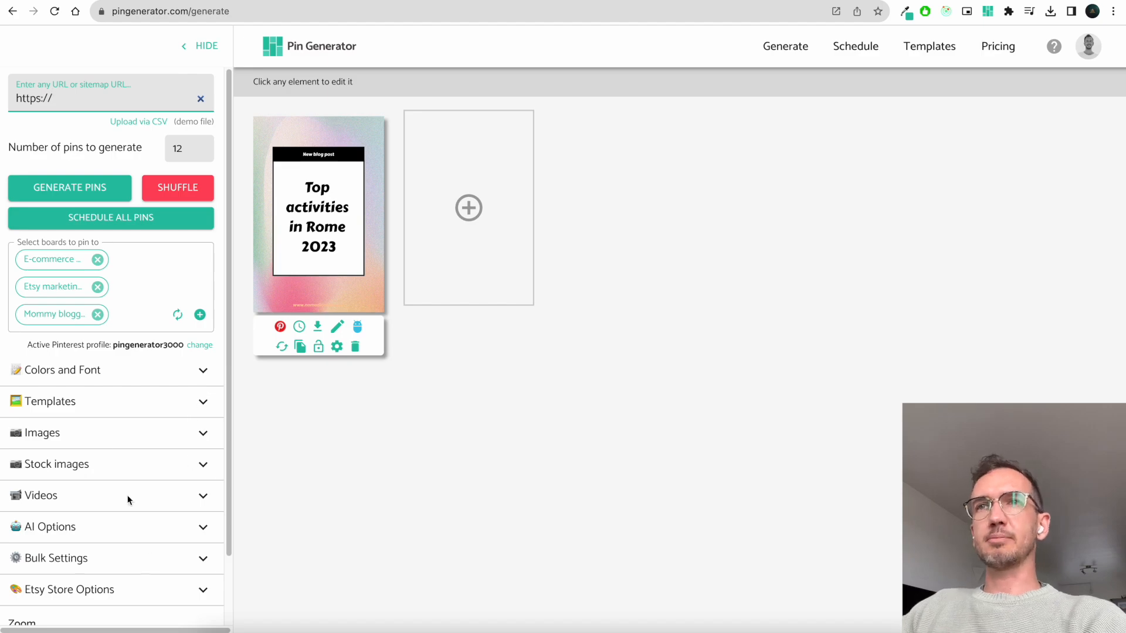
click(300, 328)
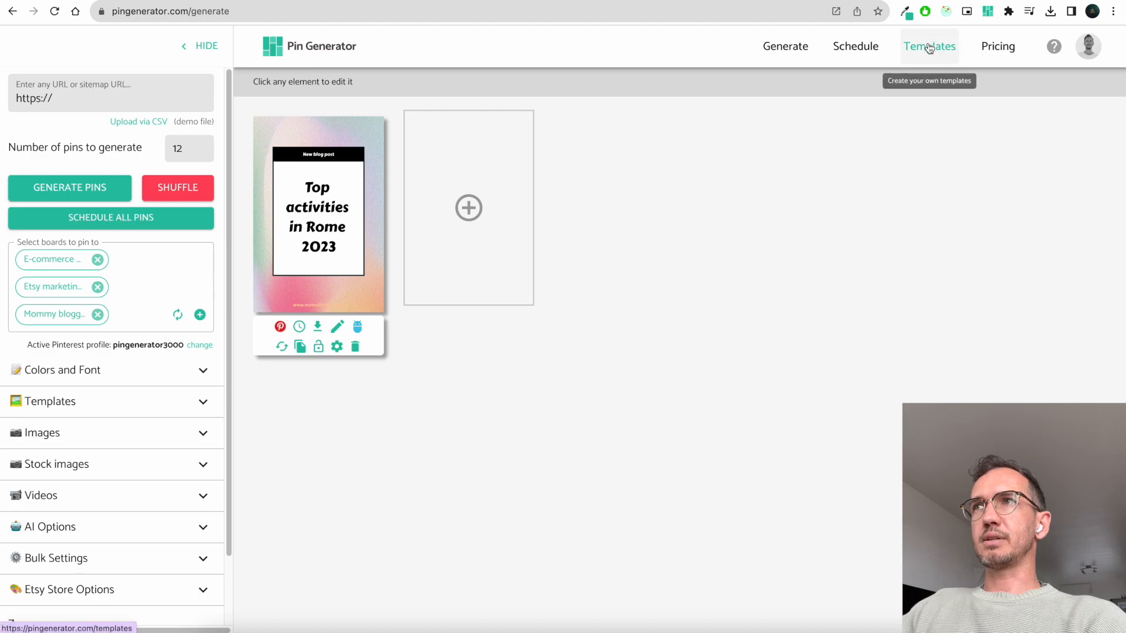
Return to the scheduling page and delete the "Top activities in Rome 2023" AutoPin
click(861, 52)
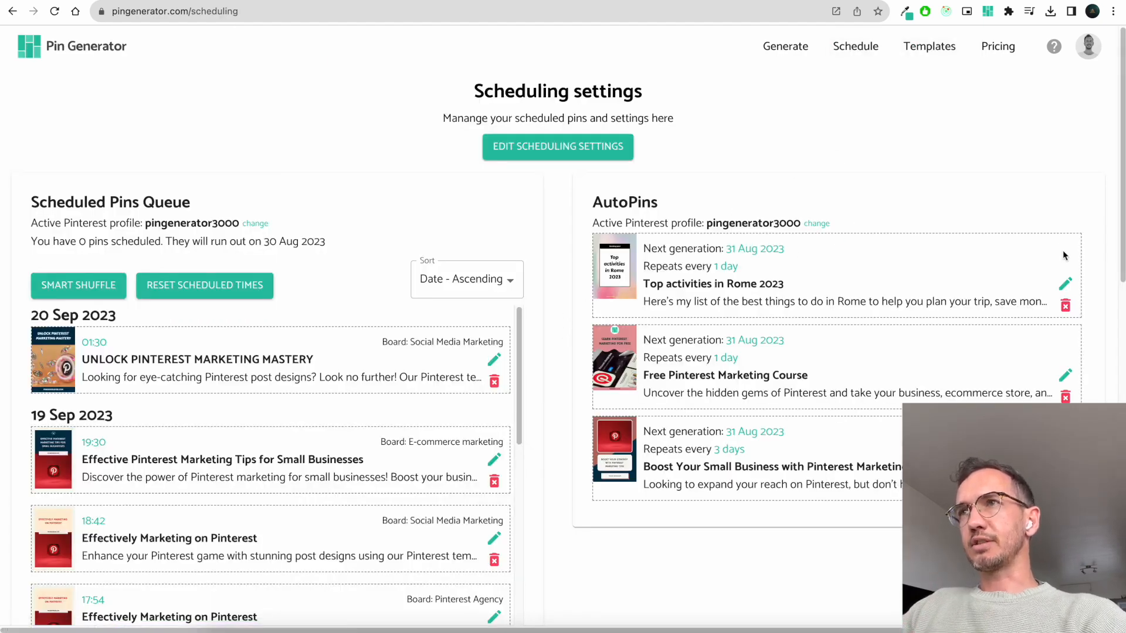
click(1066, 305)
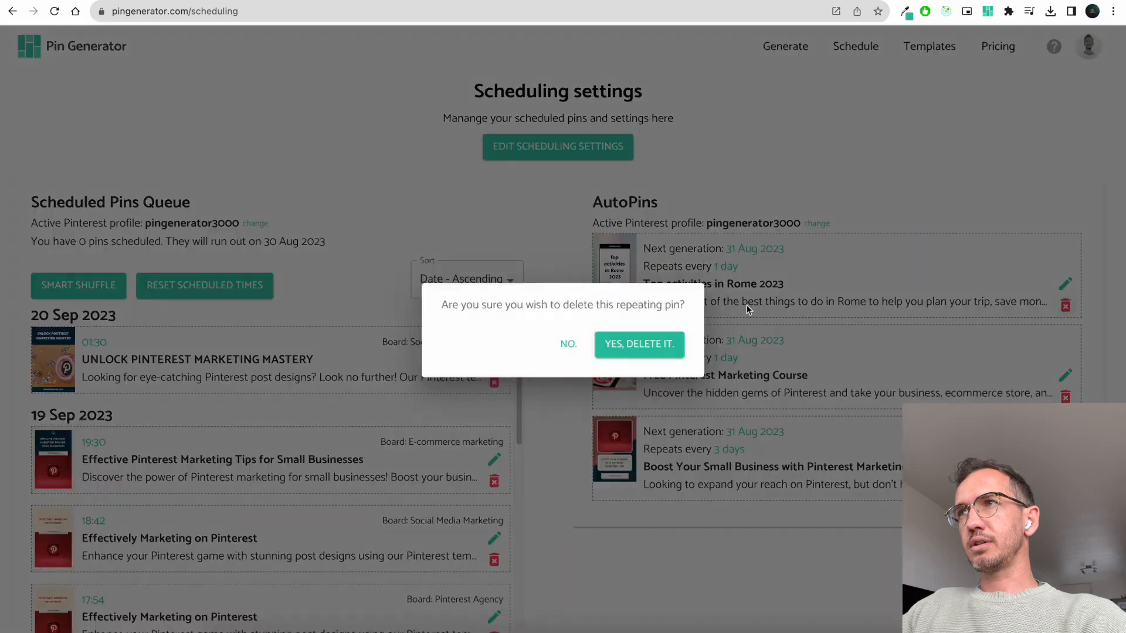
click(658, 341)
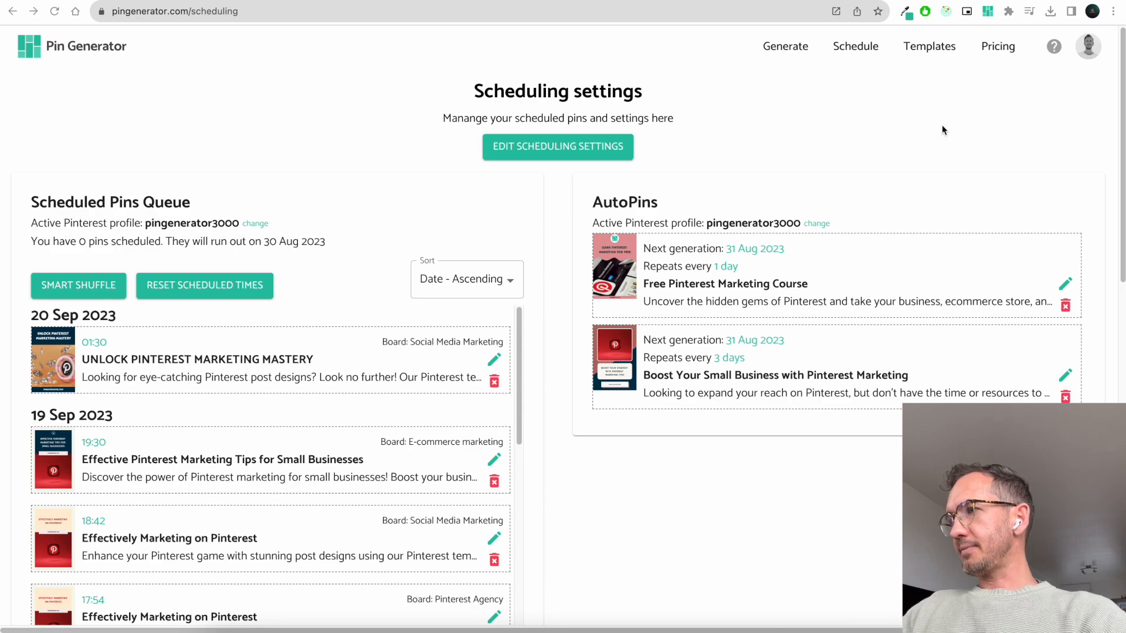
Open the Pin History page to view the previously created pins
click(1084, 52)
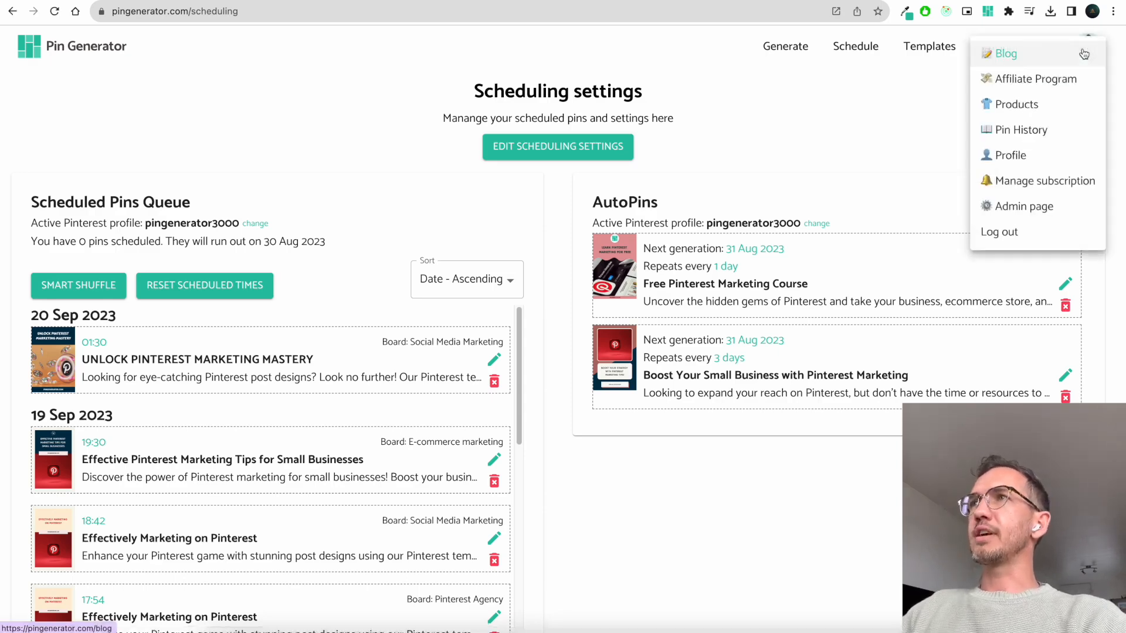
click(1064, 129)
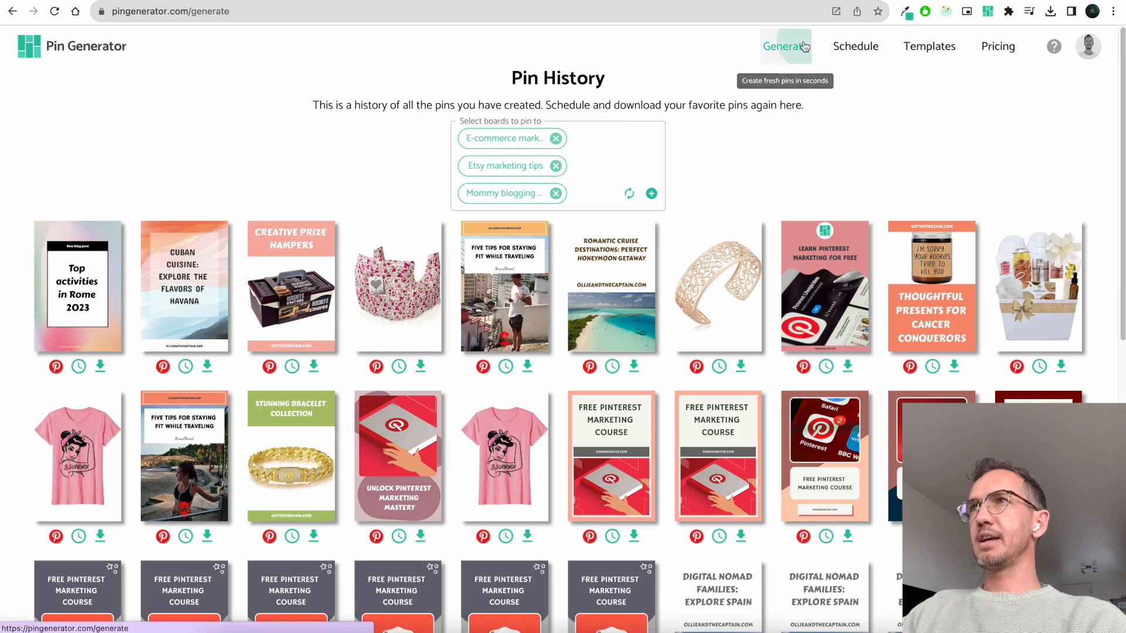
Return to the pin generation page and open a copy of the Rome pin's template in the template builder
click(788, 46)
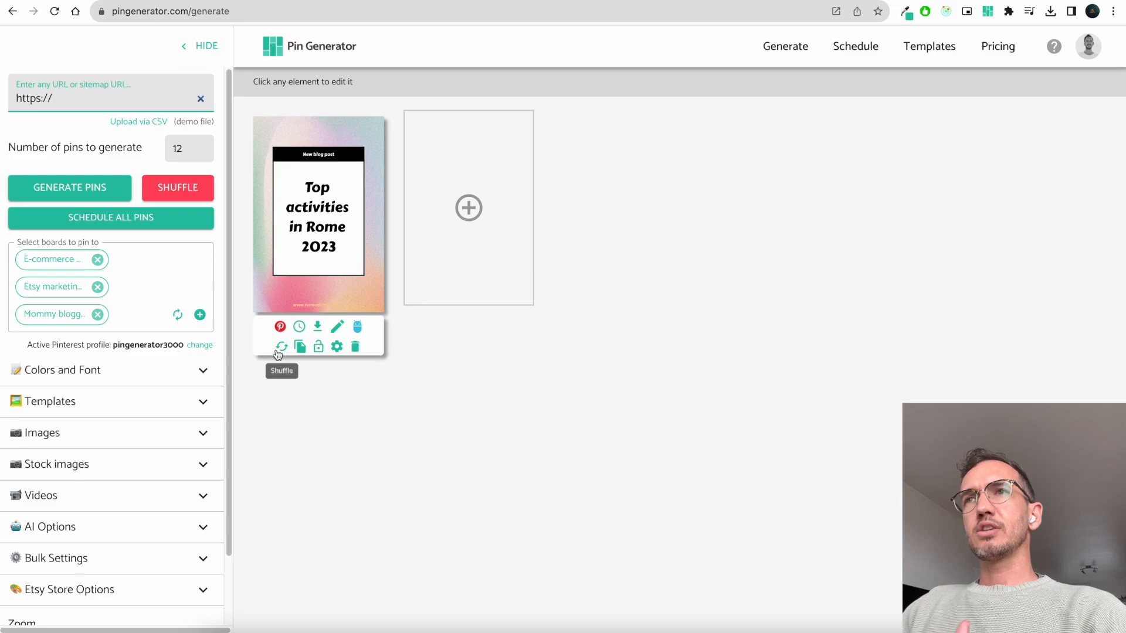
click(338, 348)
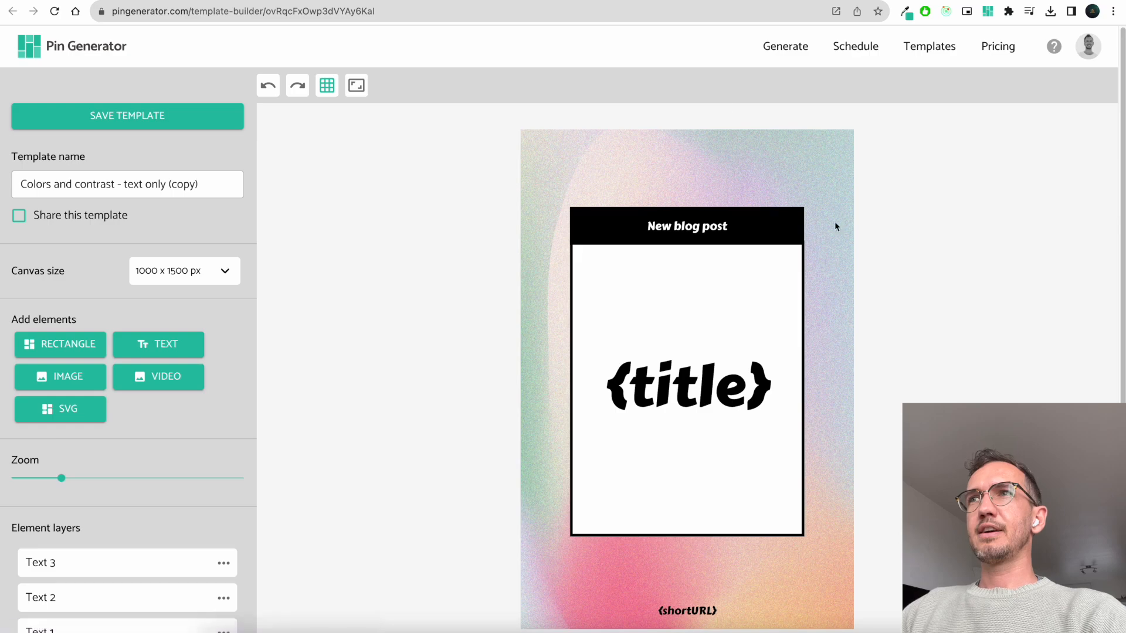
drag(203, 187, 176, 188)
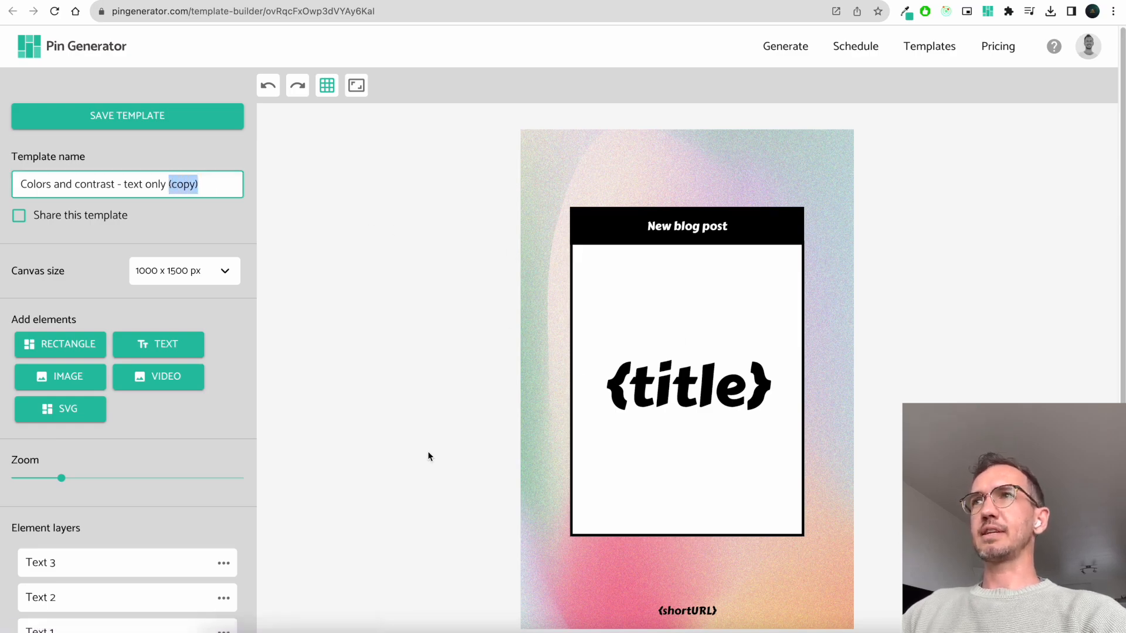
Go to the templates page and browse your own templates, the shared templates and the favorites
click(918, 50)
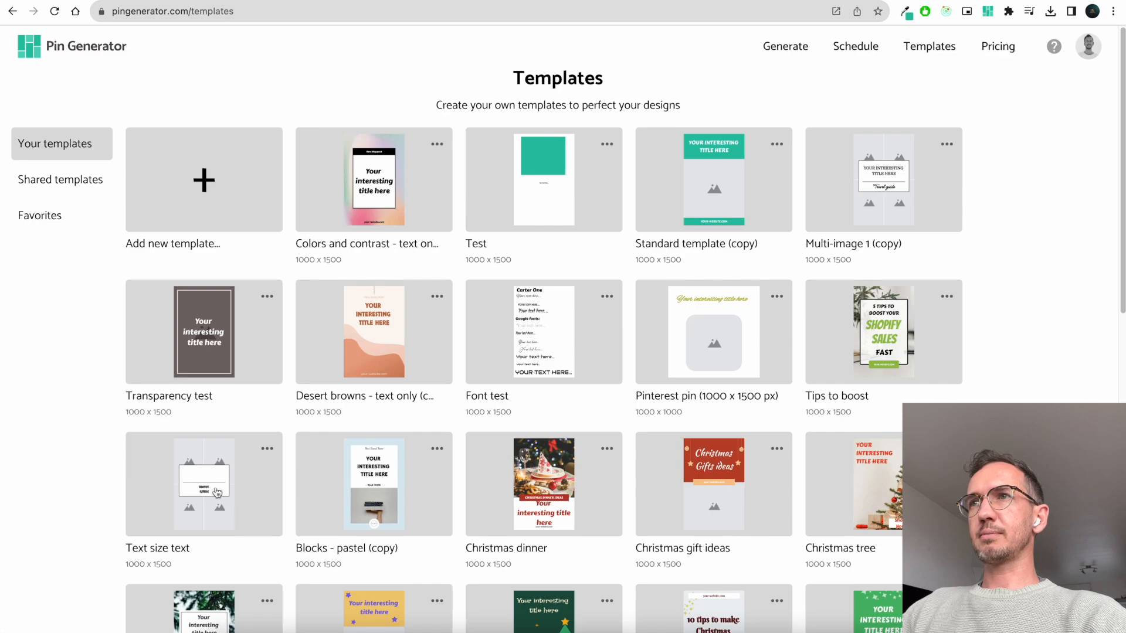
click(81, 185)
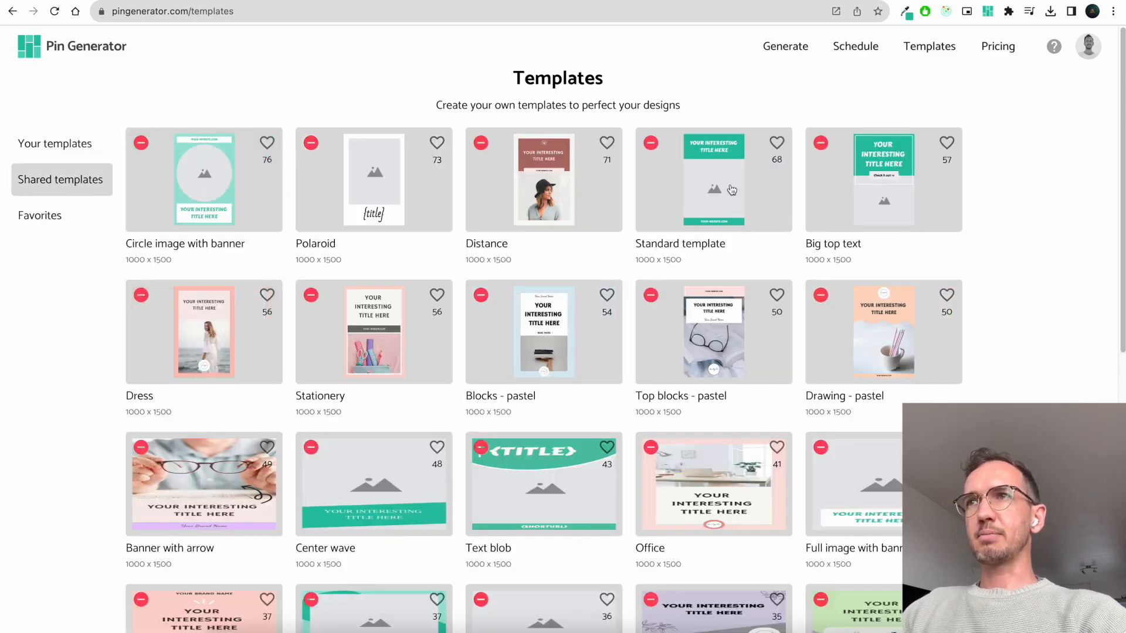
scroll(827, 353, down, 5)
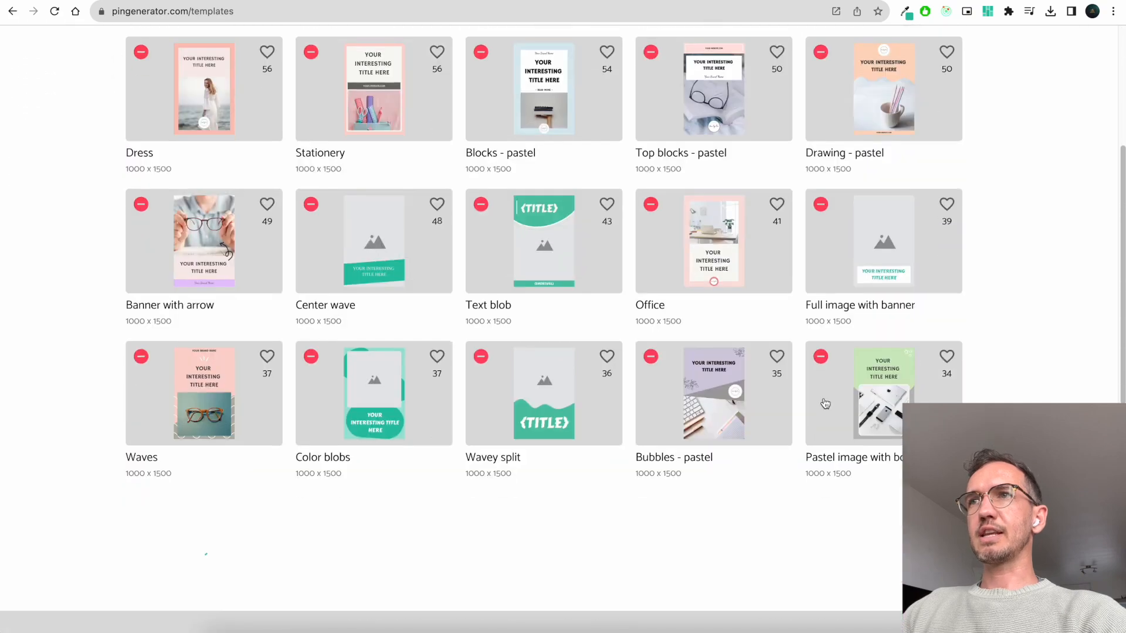
scroll(655, 407, up, 5)
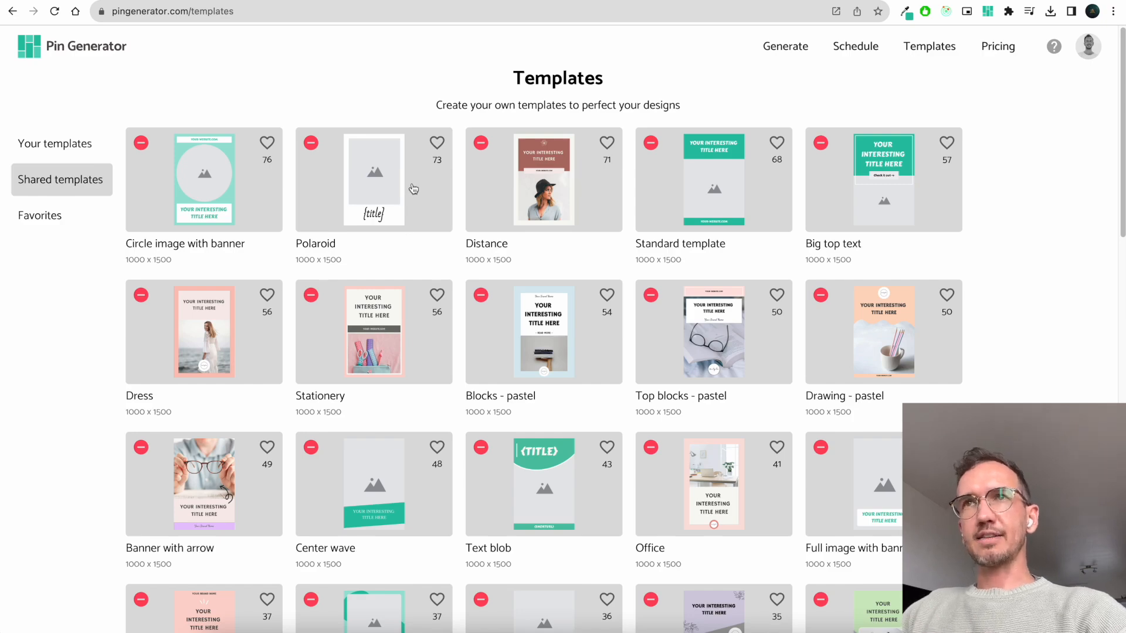
click(58, 225)
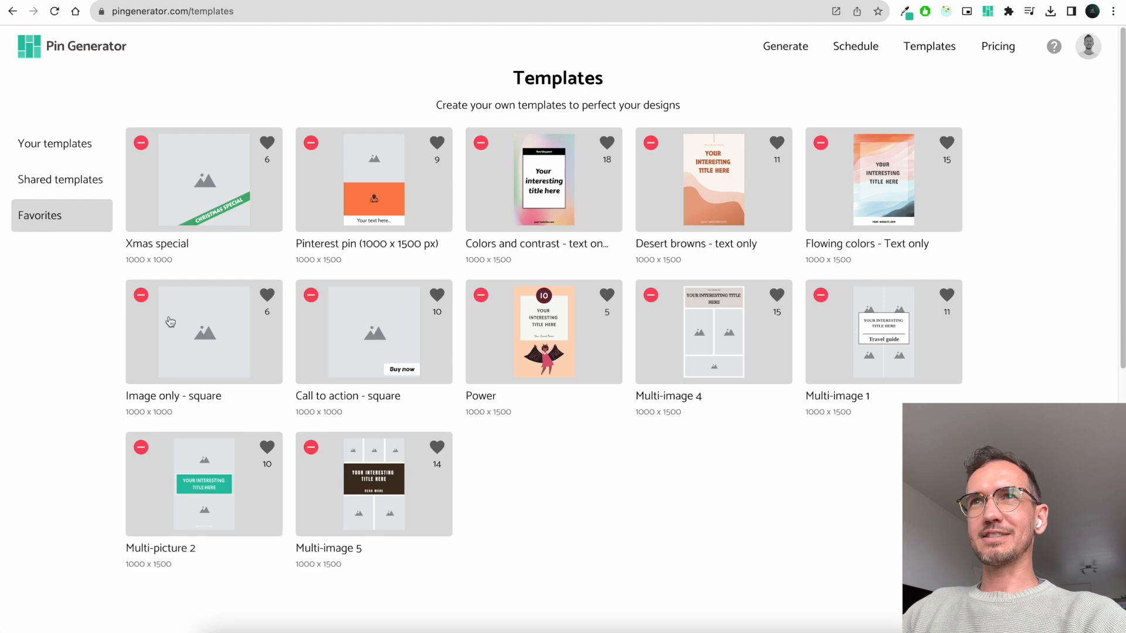
Add the shared "Polaroid" template to the favorites and check the favorites list
click(80, 182)
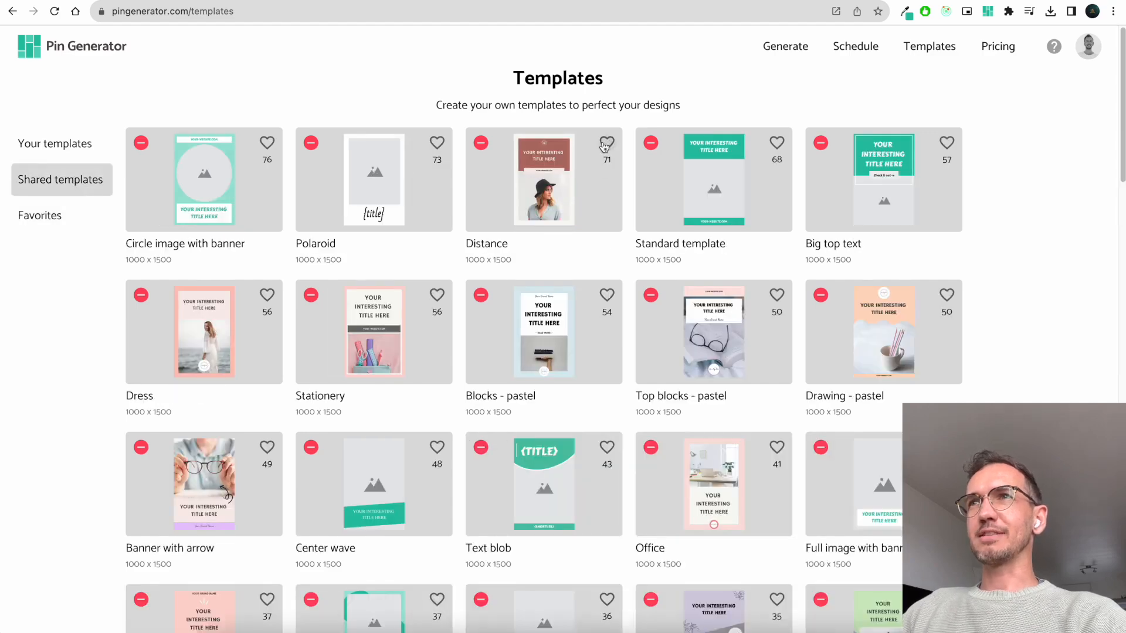
click(436, 144)
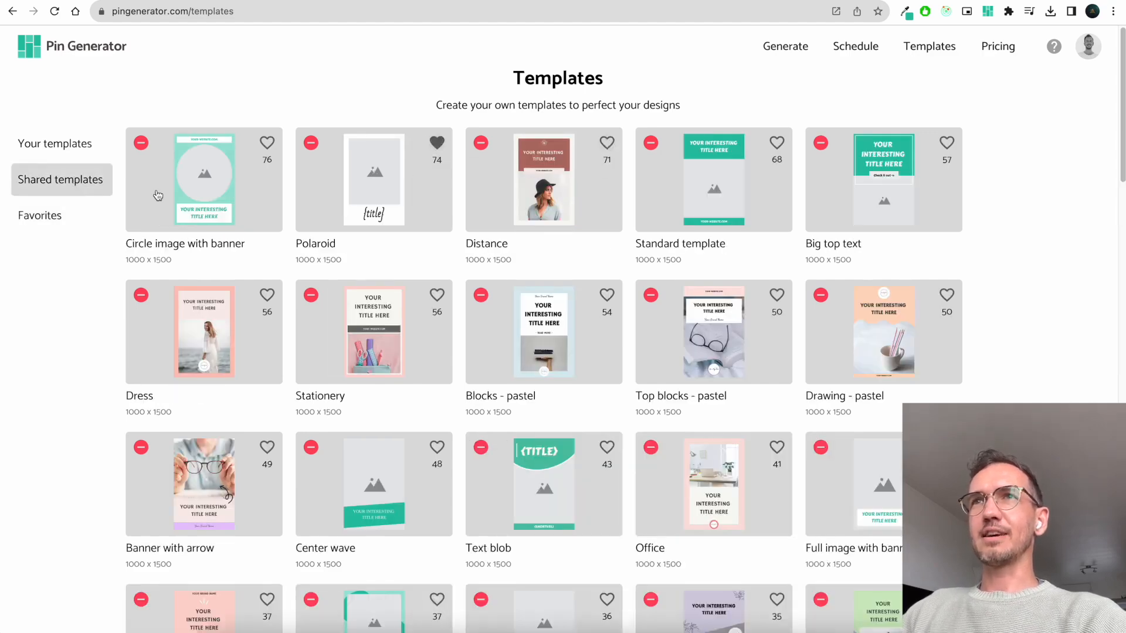
click(88, 214)
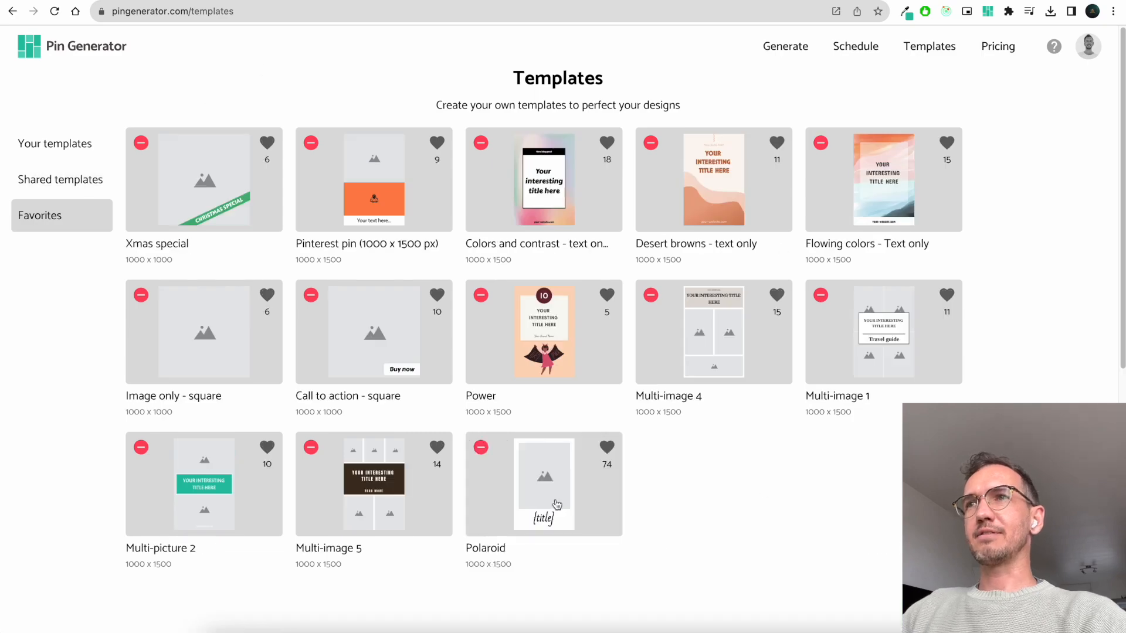
Open your "Colors and contrast - text only (copy)" template, rename it "Test template" and save it
click(32, 145)
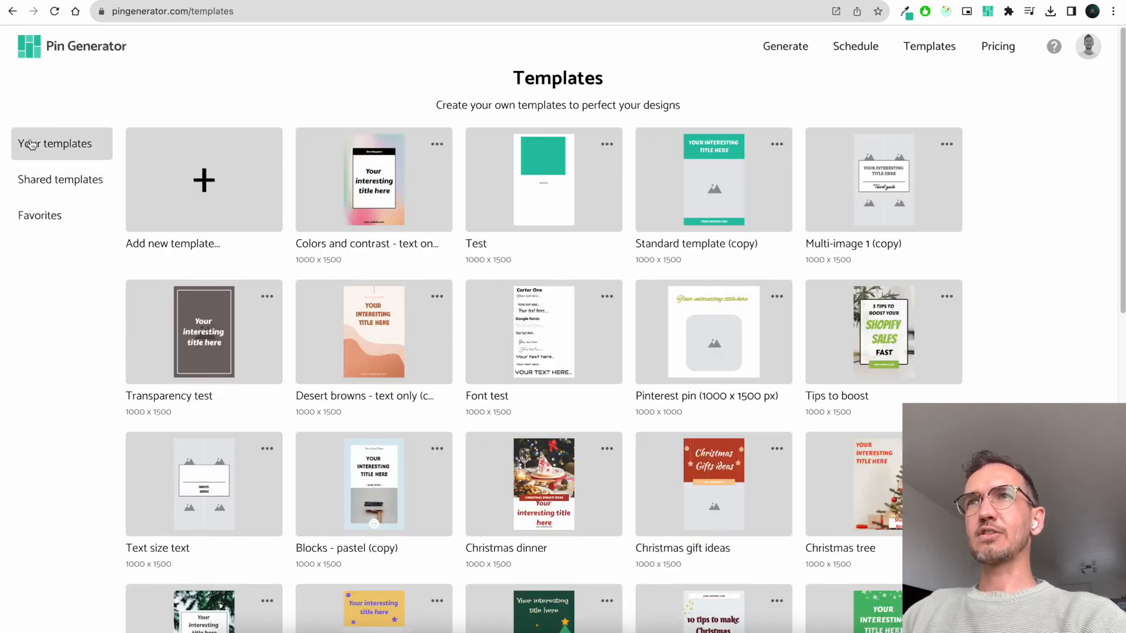
click(374, 192)
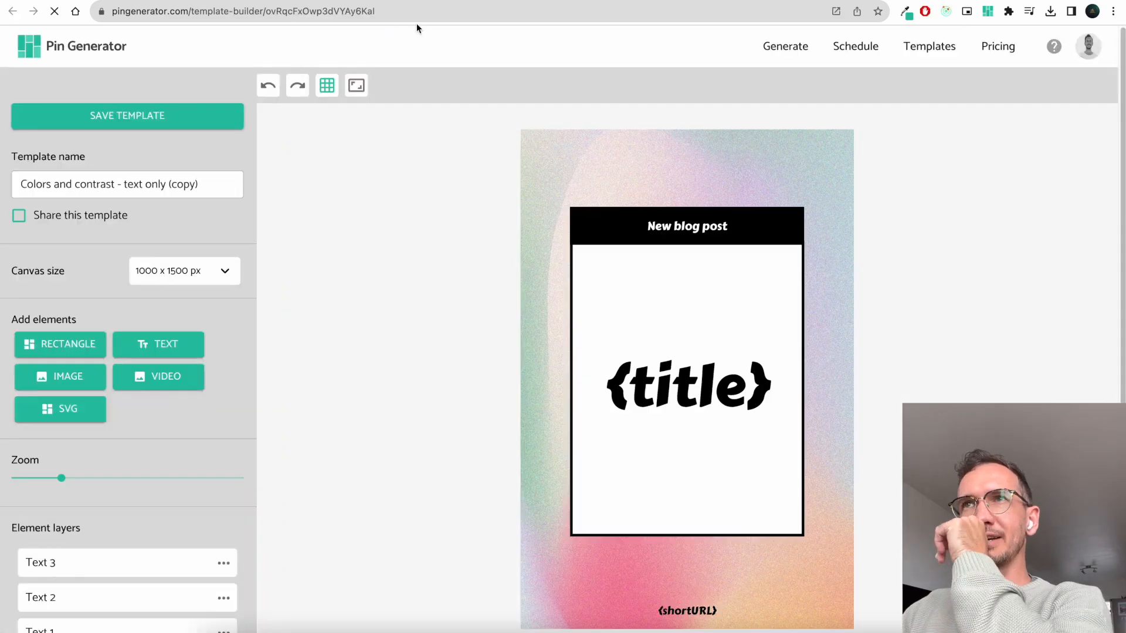
scroll(429, 285, down, 1)
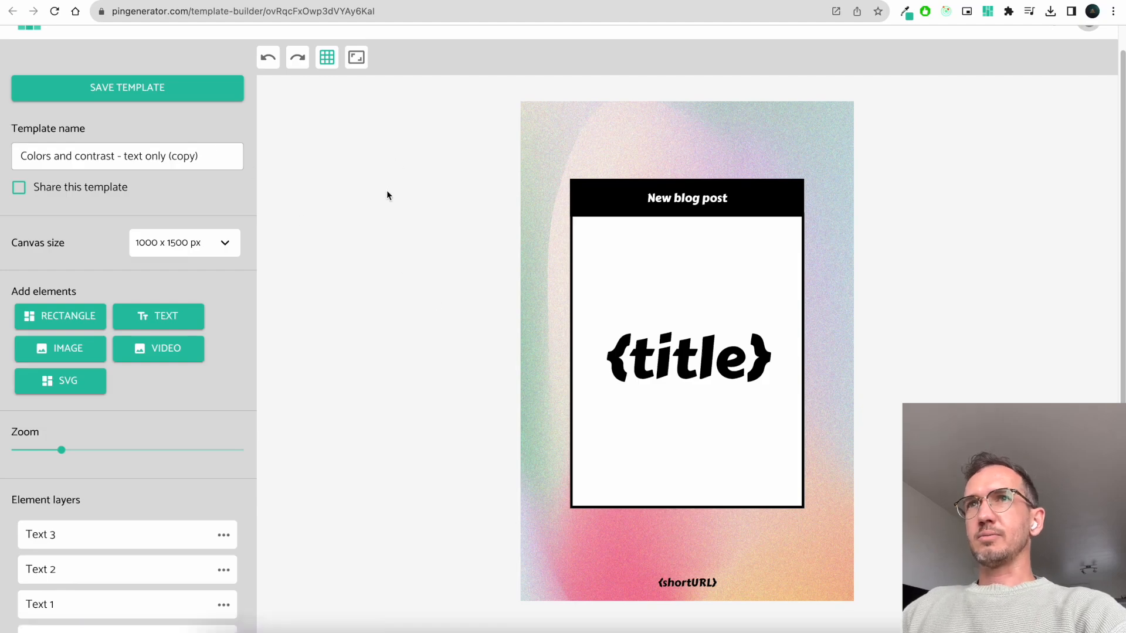
scroll(386, 190, up, 1)
click(215, 185)
drag(216, 184, 20, 184)
text(Test template)
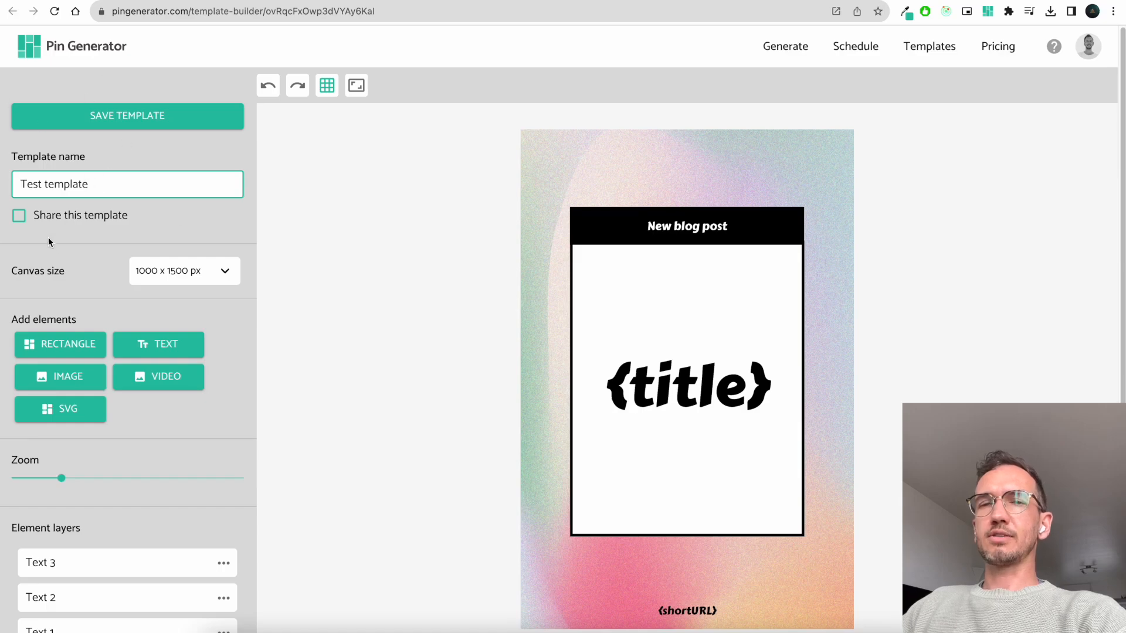
click(92, 120)
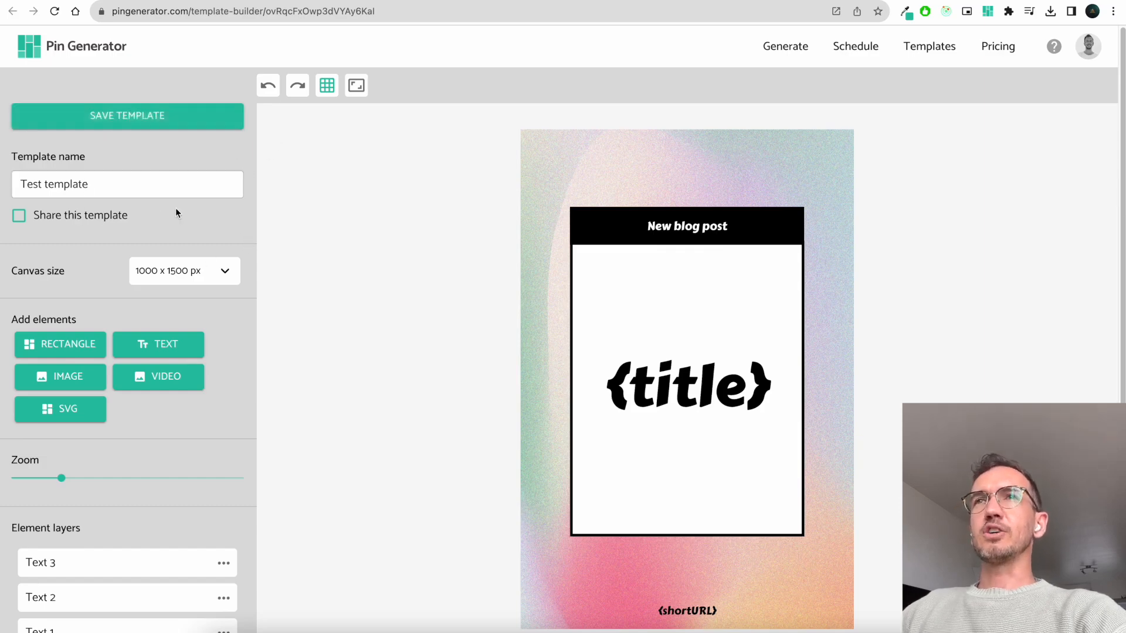
Start sharing the template, read the sharing requirements, and decline because changes are still needed
click(19, 216)
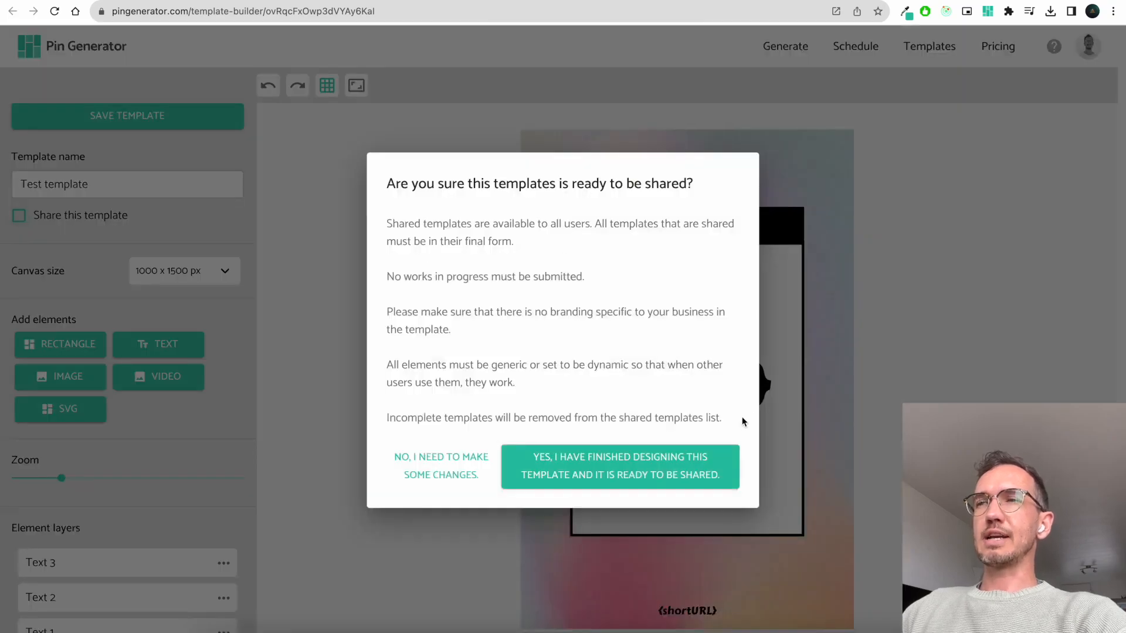
drag(743, 421, 326, 225)
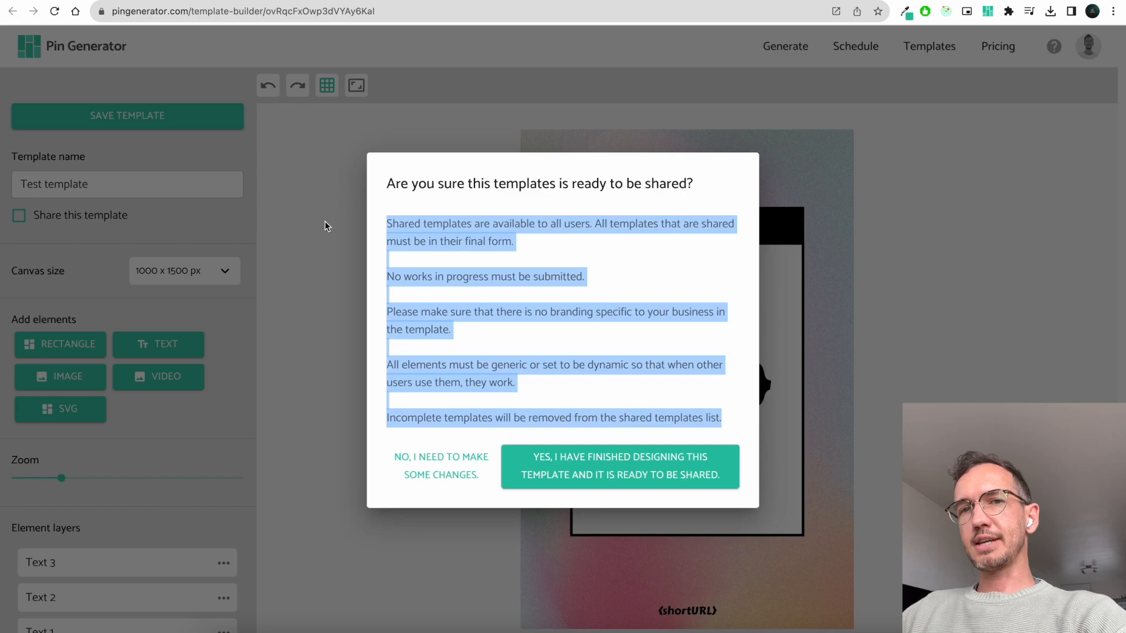
click(455, 175)
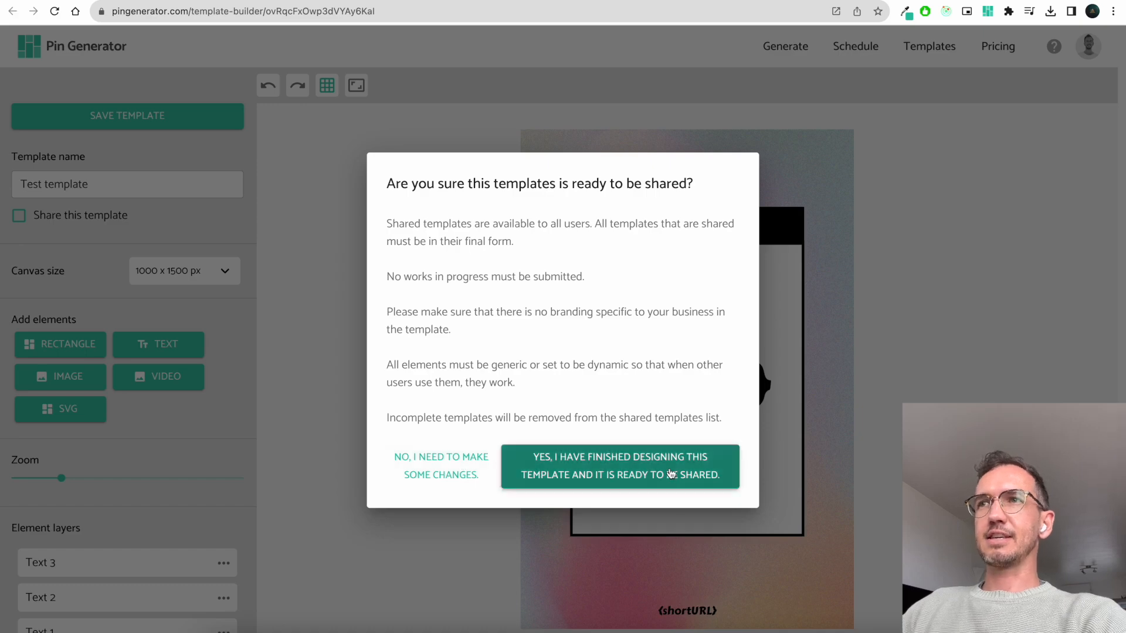
click(451, 466)
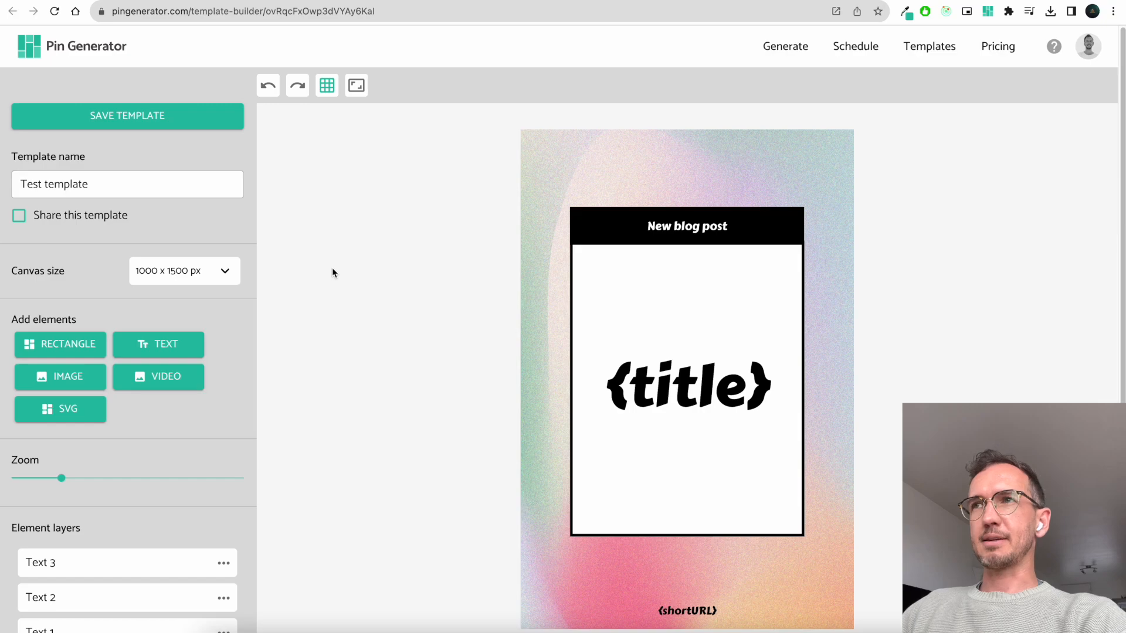
Review the preset design sizes offered for the template's canvas, and cancel without resizing
scroll(389, 268, down, 1)
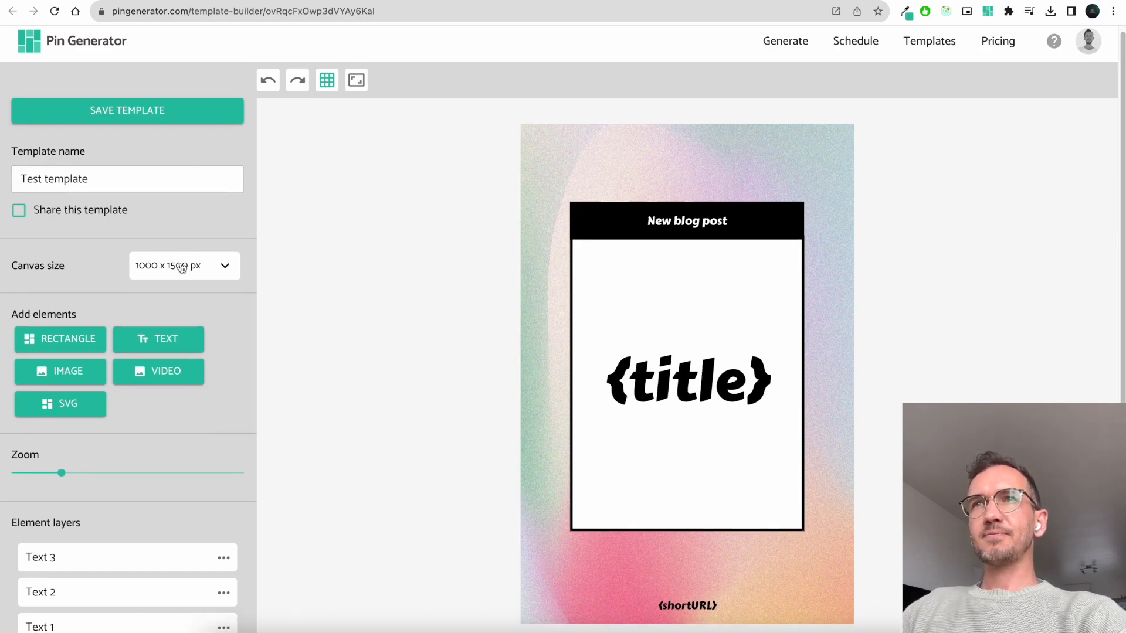
click(227, 266)
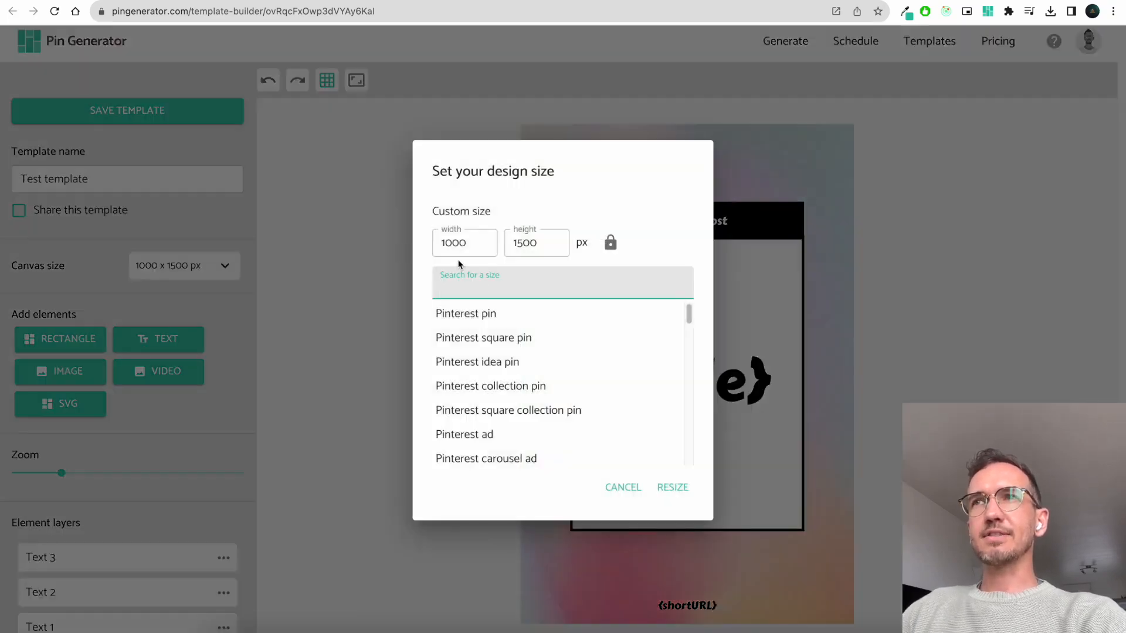
scroll(505, 363, down, 15)
scroll(508, 366, up, 15)
scroll(508, 366, down, 3)
scroll(505, 364, up, 3)
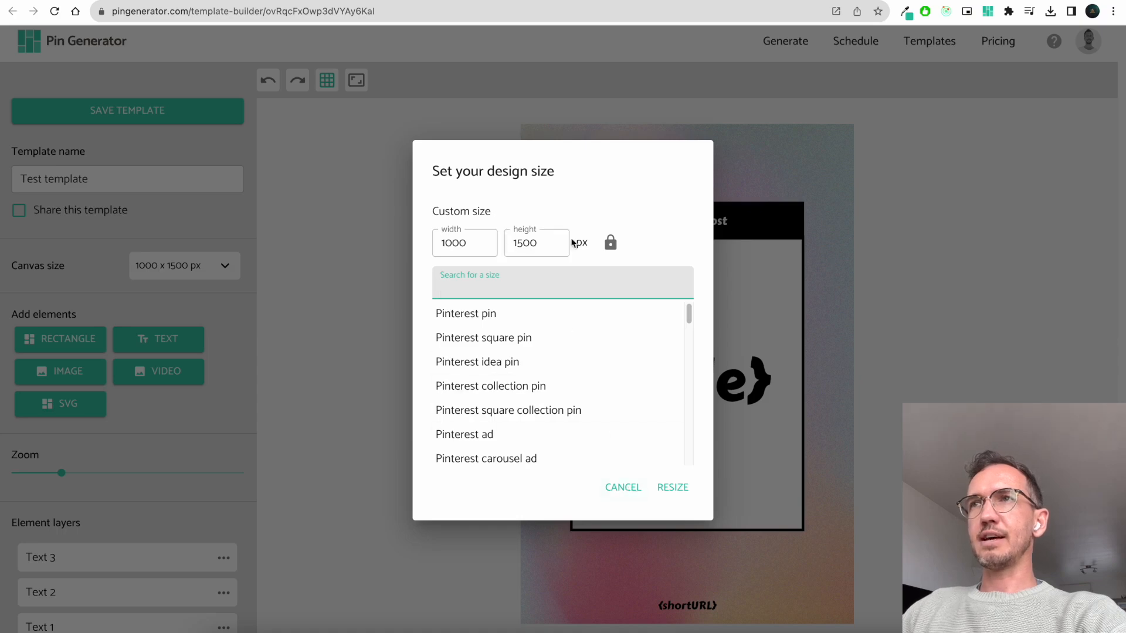
click(623, 486)
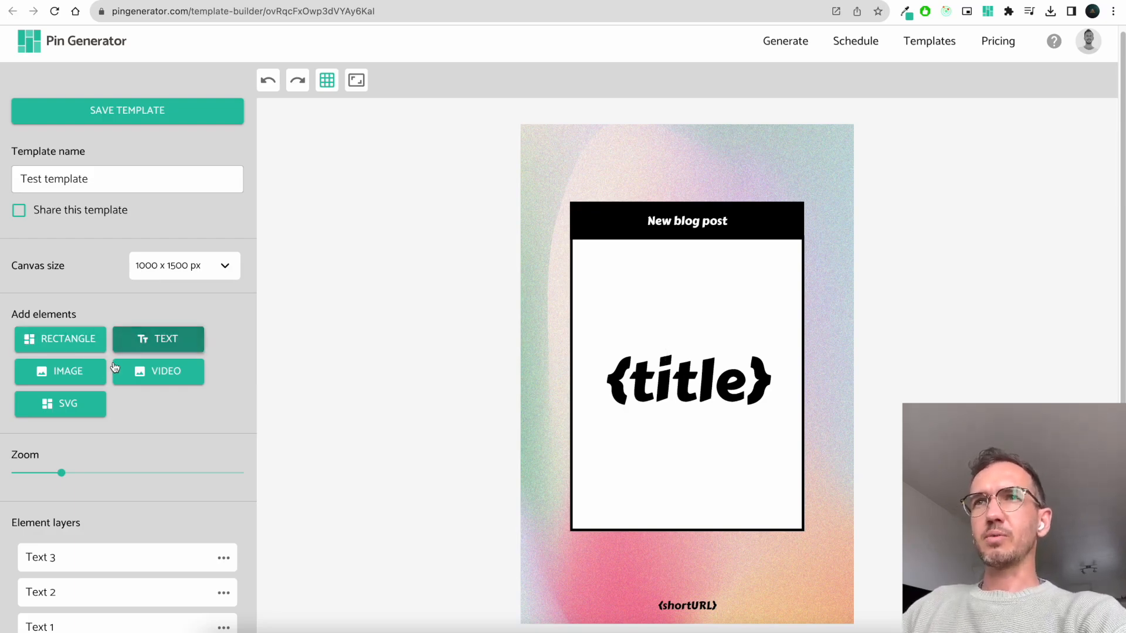
Add an image element and stretch it to cover the white box below the "New blog post" header
click(76, 378)
drag(570, 176, 601, 490)
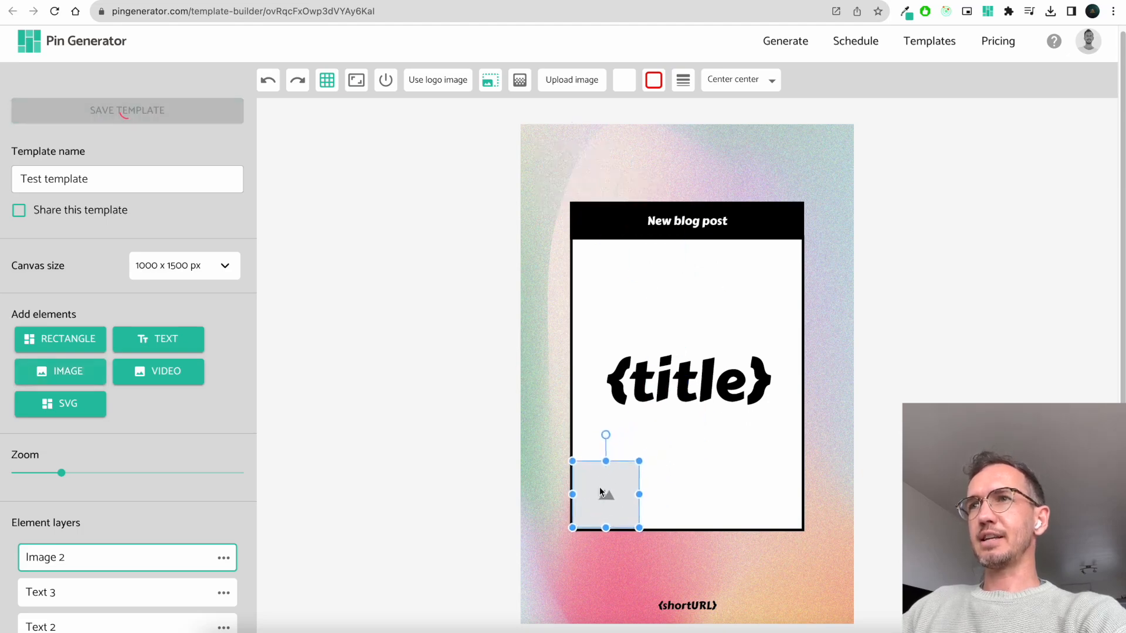
drag(640, 494, 804, 486)
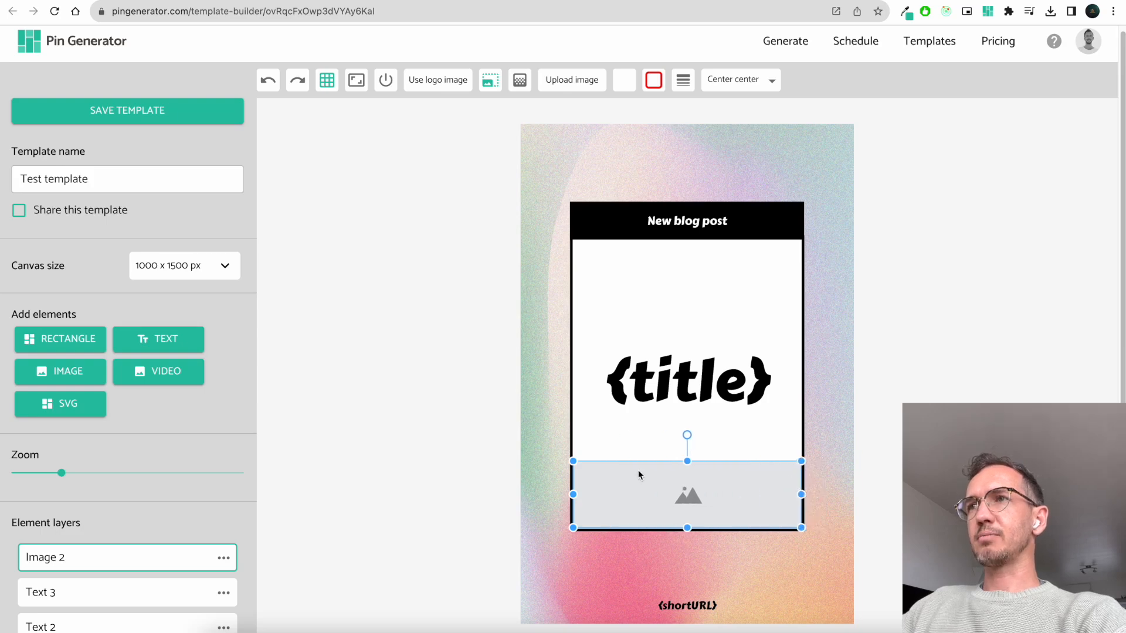
drag(688, 461, 686, 324)
drag(738, 540, 734, 404)
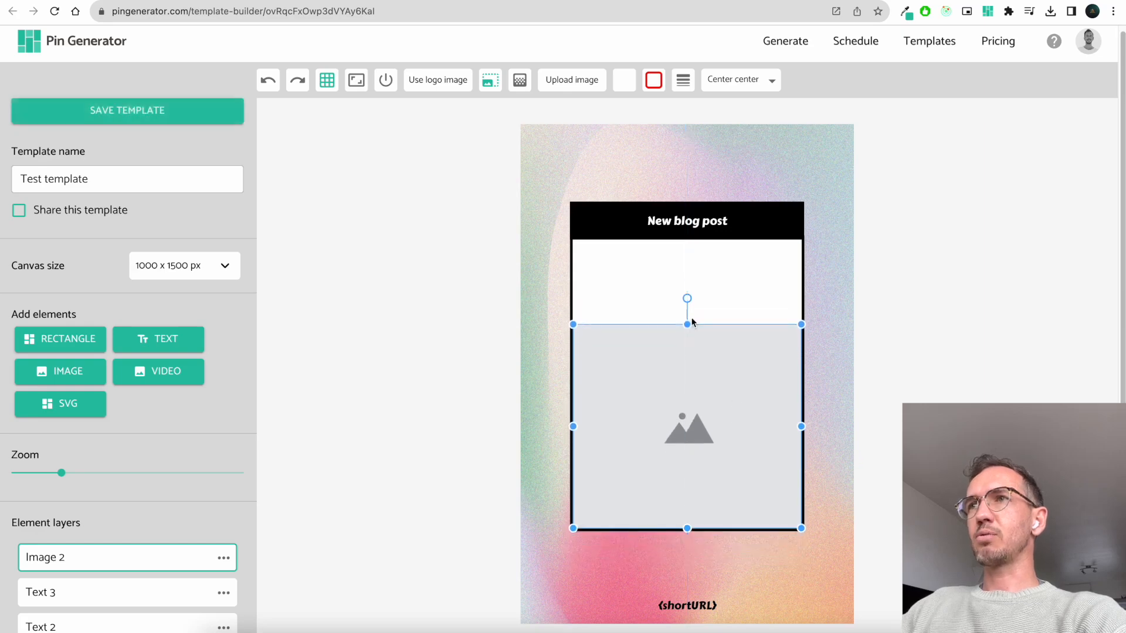
drag(687, 531, 700, 423)
drag(685, 508, 684, 527)
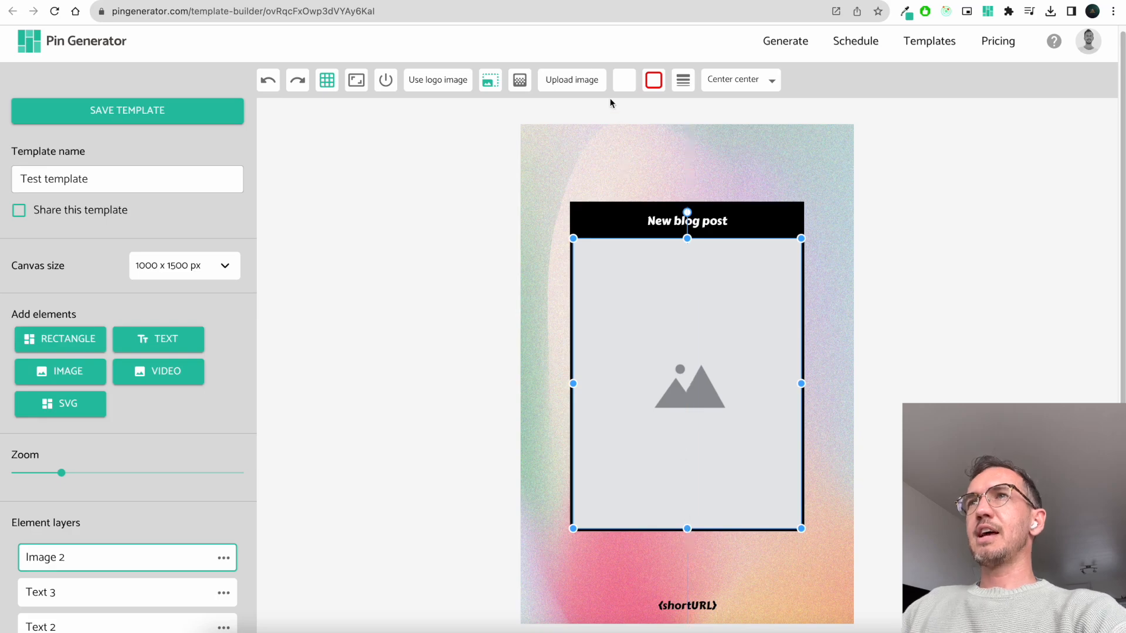
Fill the new image element with the uploaded photo of the calico cat on a dark background
click(574, 78)
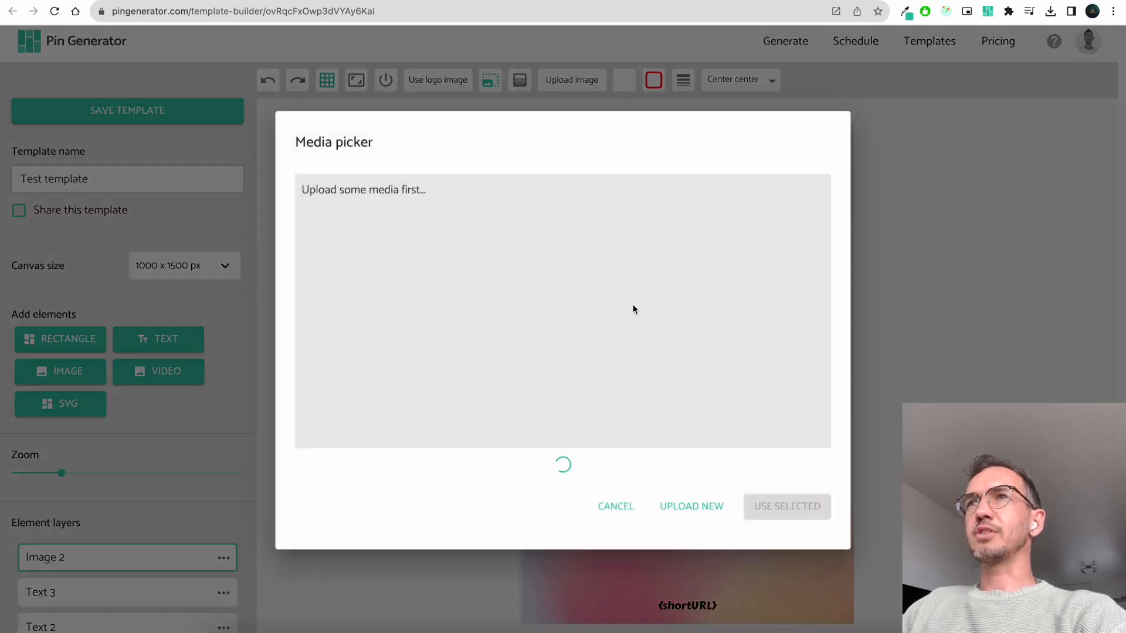
click(542, 363)
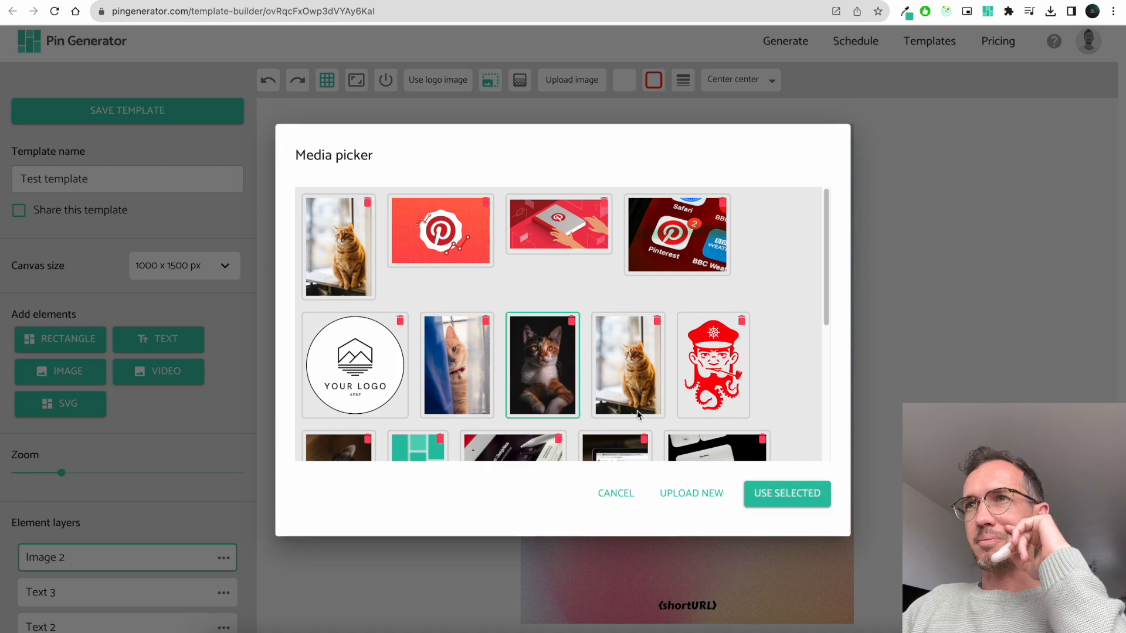
click(789, 494)
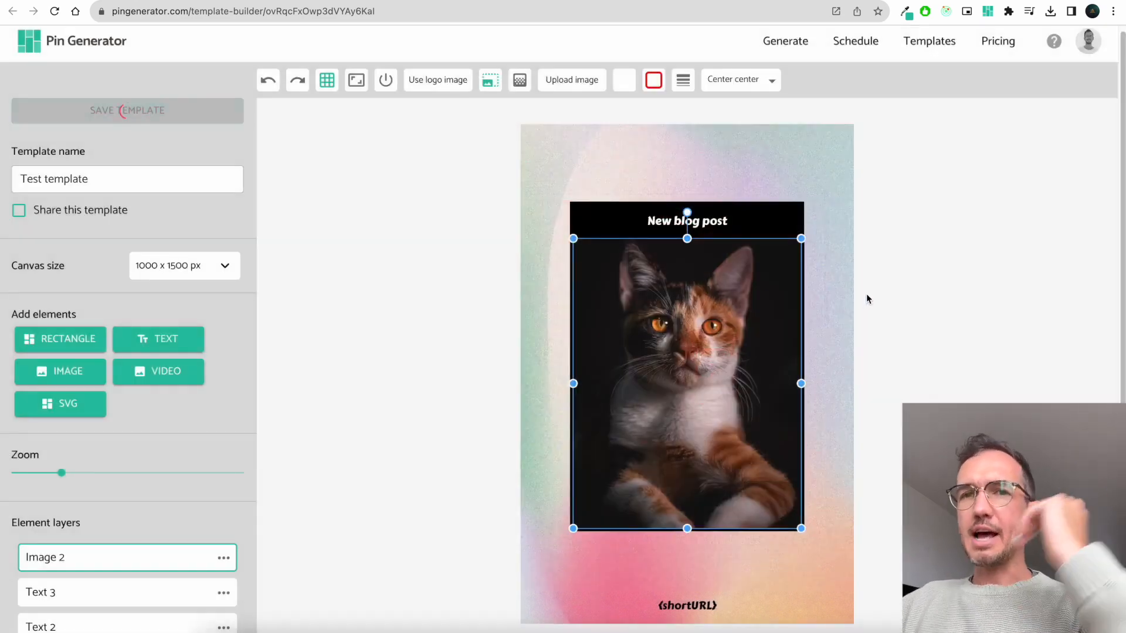
click(863, 310)
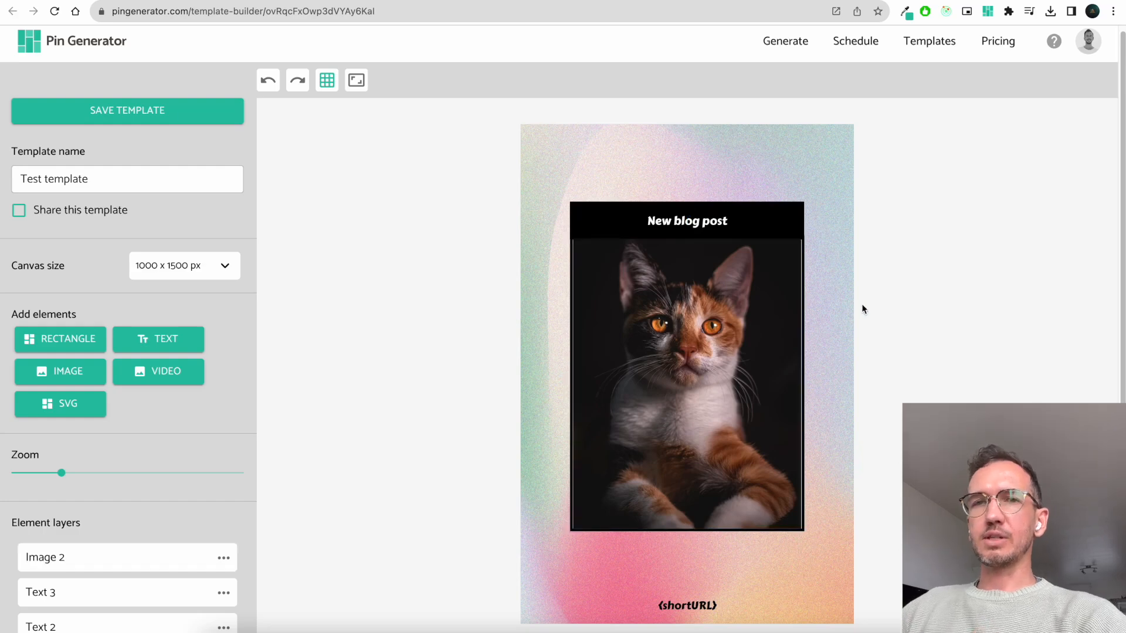
Enable detected images for the cat image, shorten it to about half its height, and move it to the canvas's bottom edge
click(766, 335)
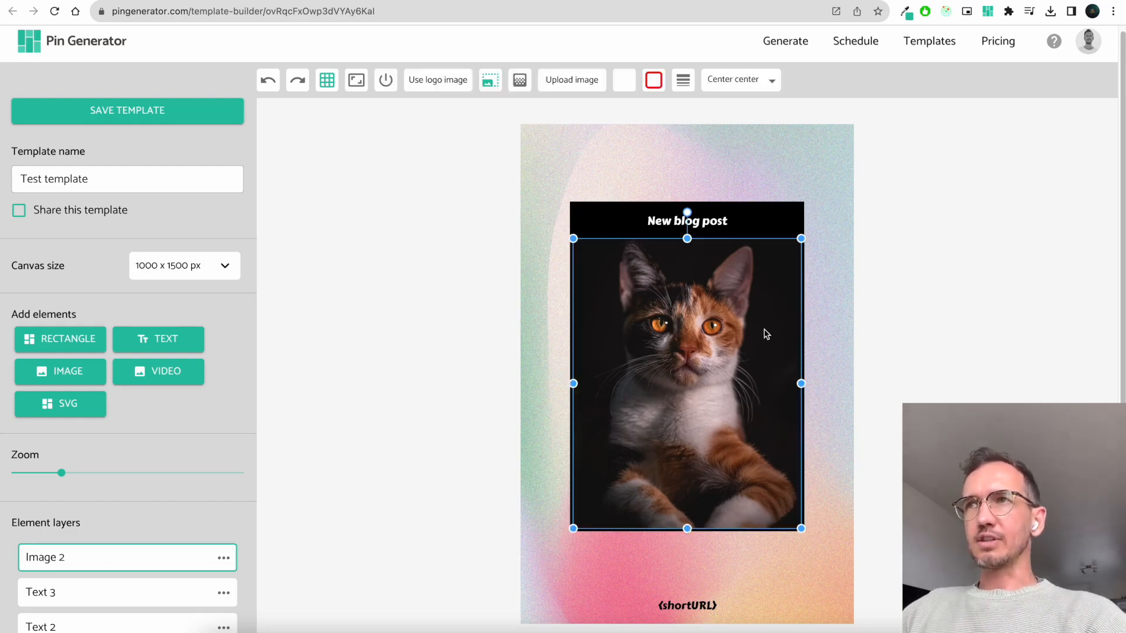
click(389, 83)
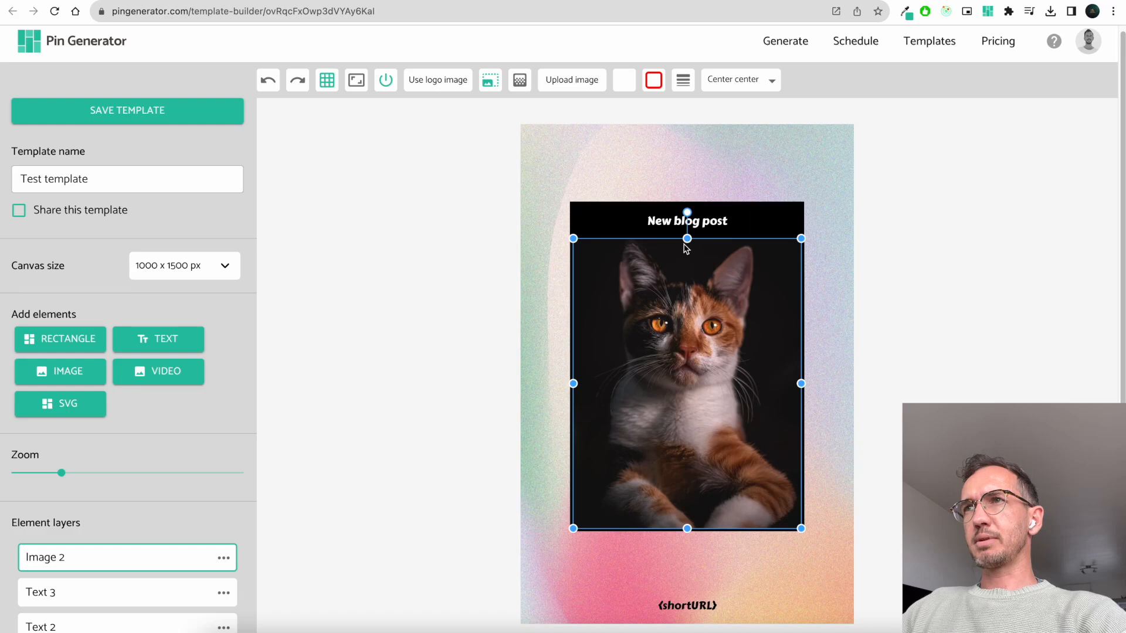
drag(691, 526, 690, 373)
drag(702, 296, 705, 542)
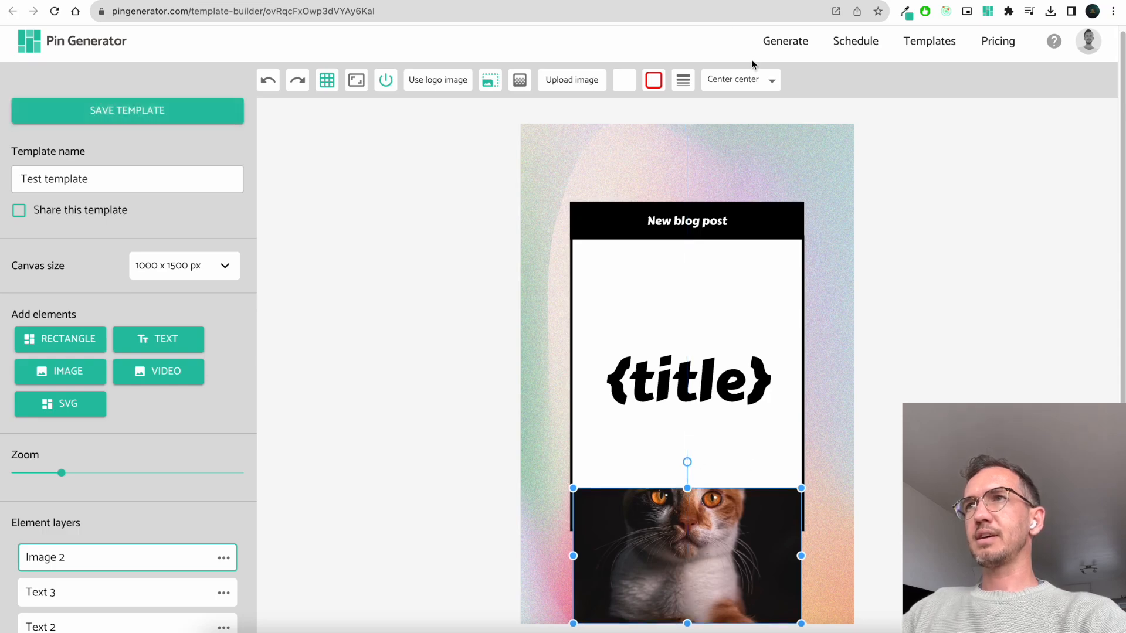
Set the cat image's alignment within its frame to Top center
scroll(859, 272, down, 1)
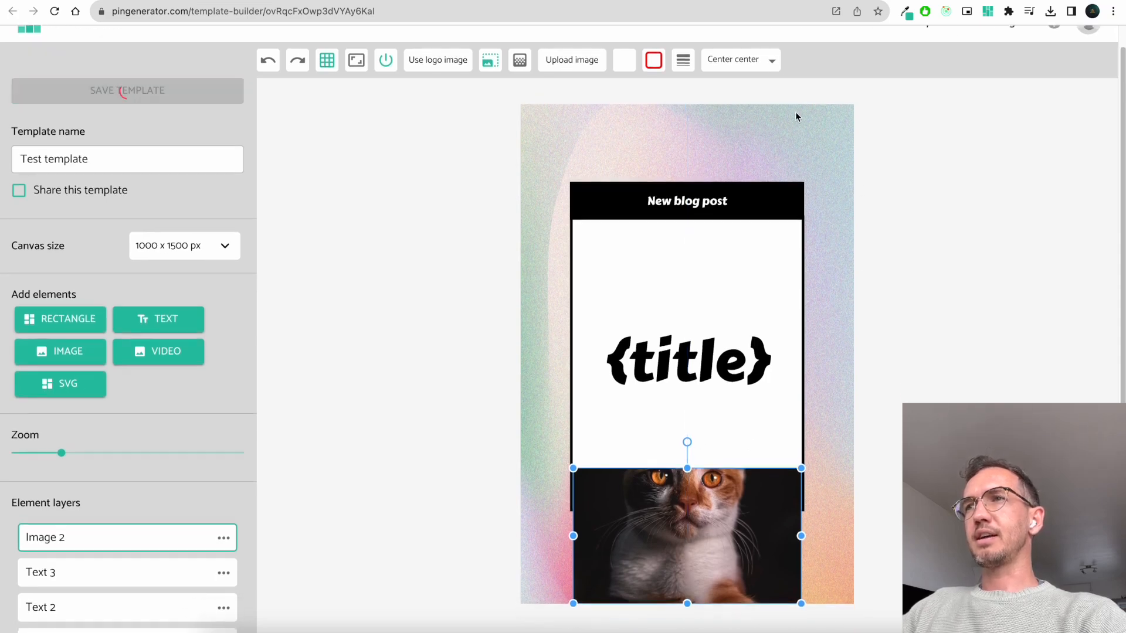
click(773, 63)
click(768, 82)
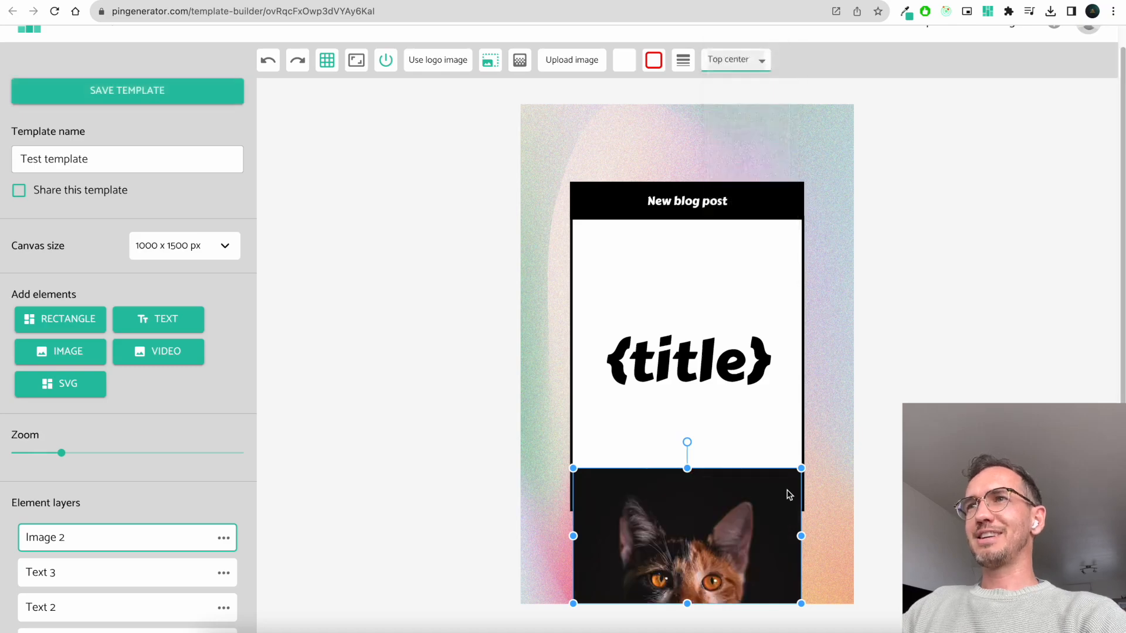
click(861, 454)
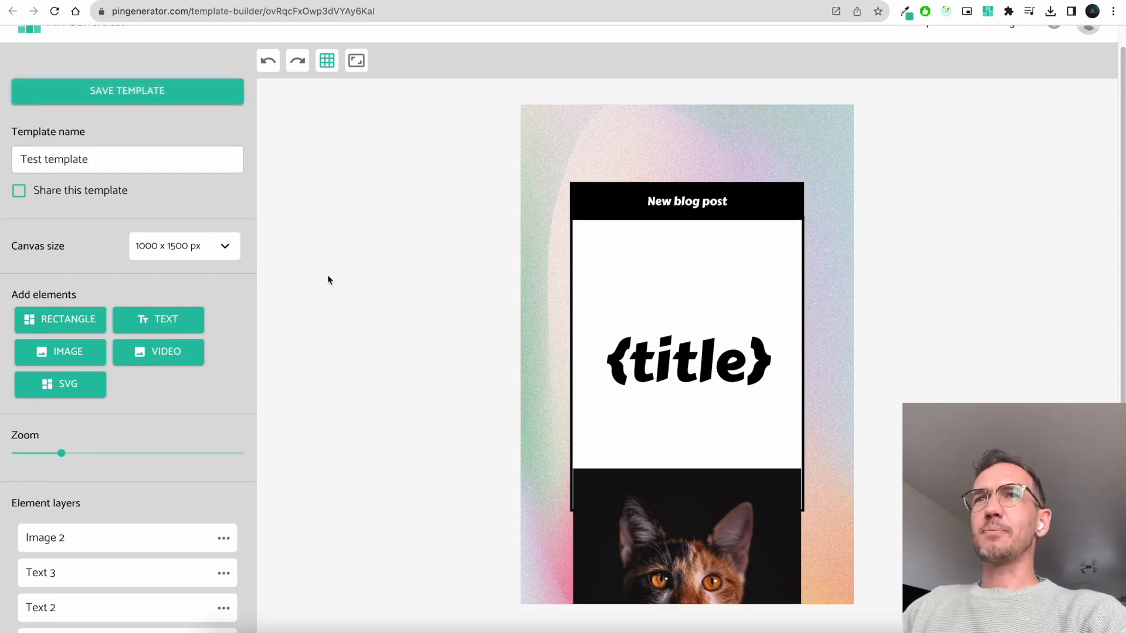
Add a rectangle element, place it above the "New blog post" header, and delete it
scroll(329, 273, up, 1)
click(75, 346)
drag(572, 160, 611, 180)
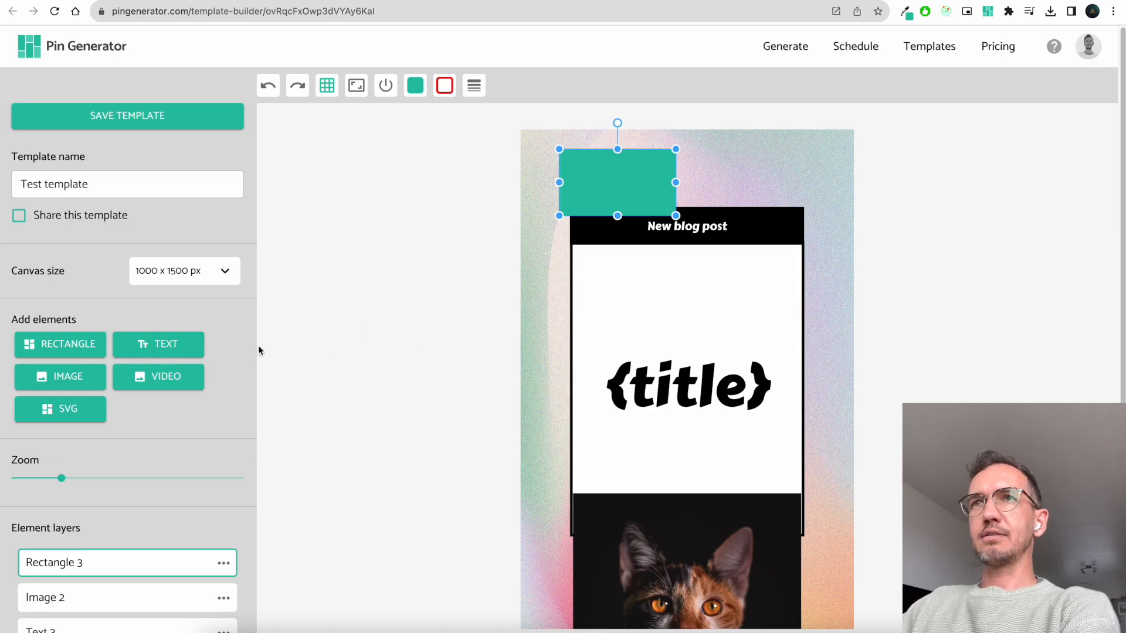
key(Delete)
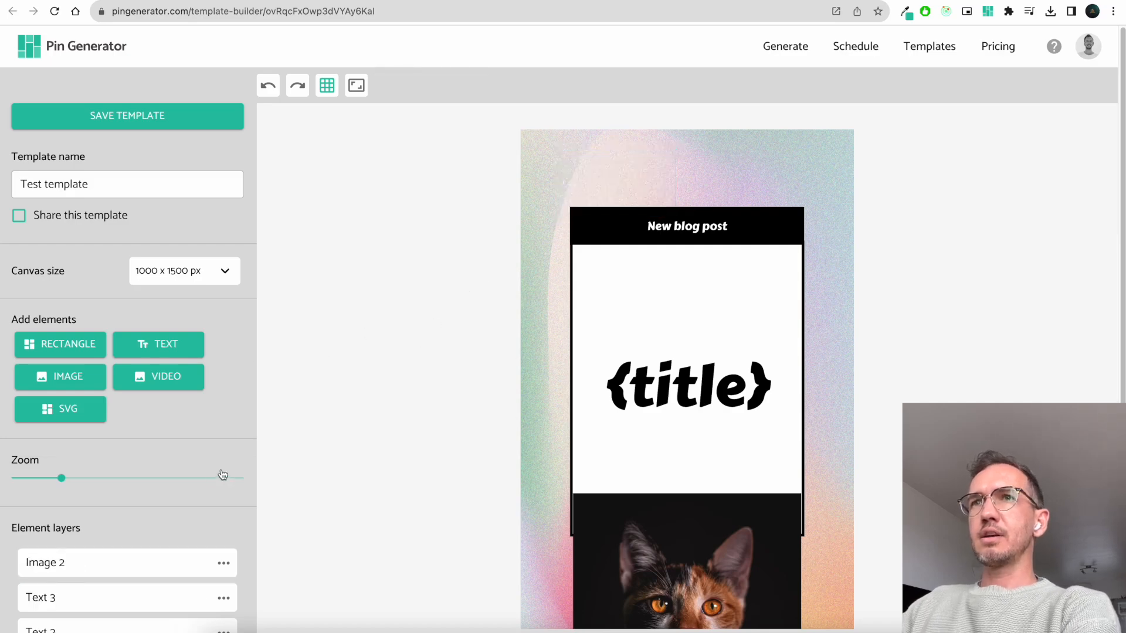
Add a text element above the "New blog post" header and replace its placeholder text with "Test"
click(165, 346)
drag(627, 175, 661, 175)
double_click(659, 175)
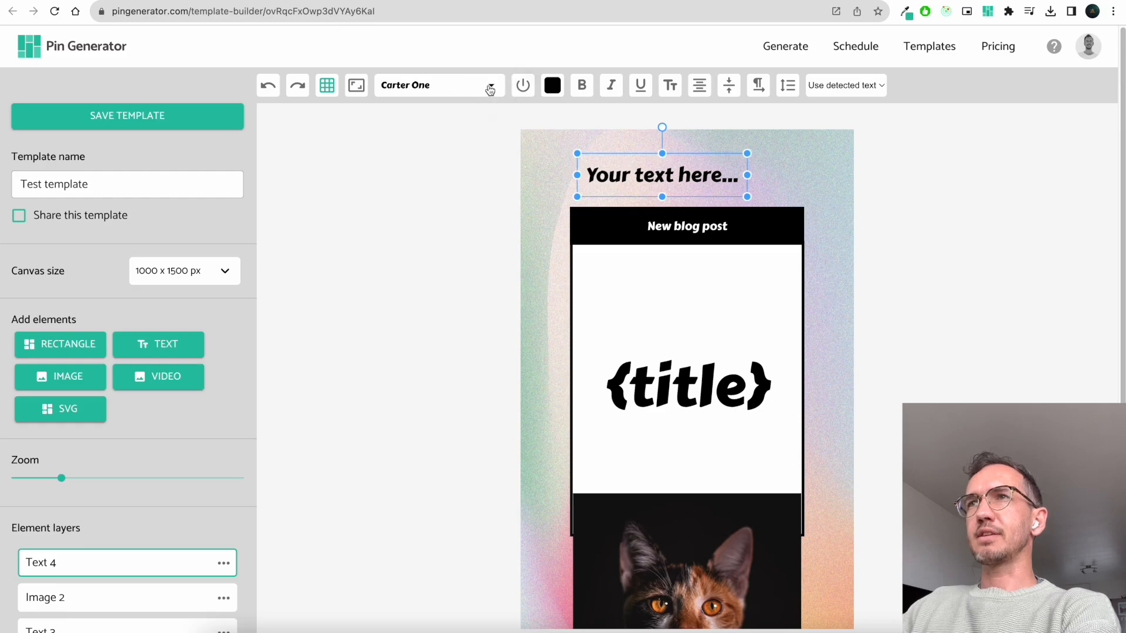
triple_click(719, 176)
text(Test)
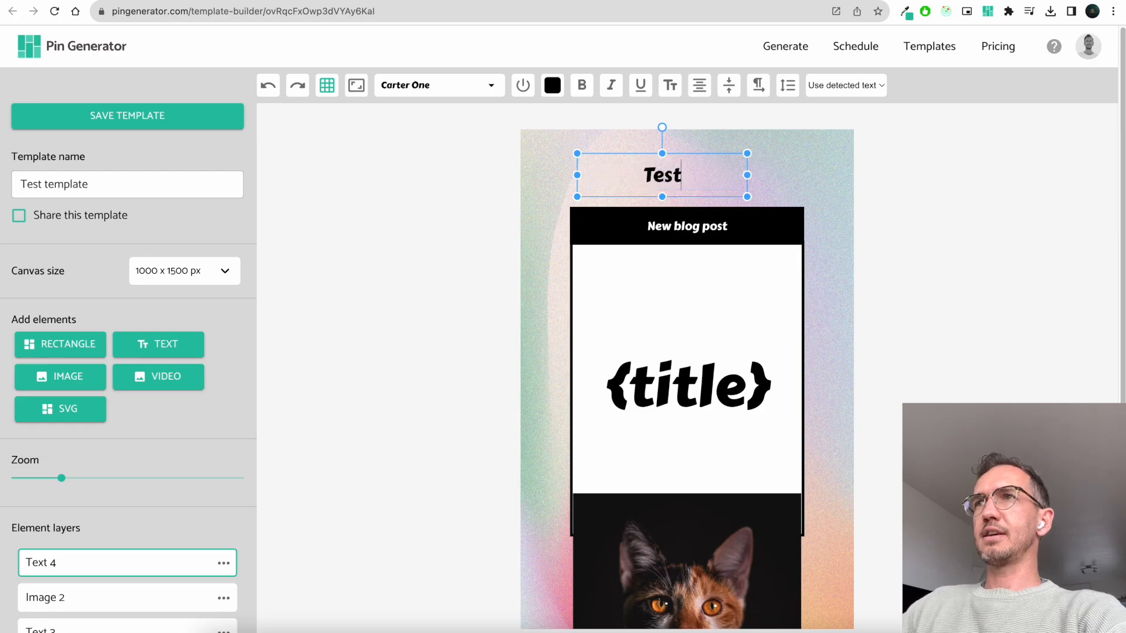
click(754, 173)
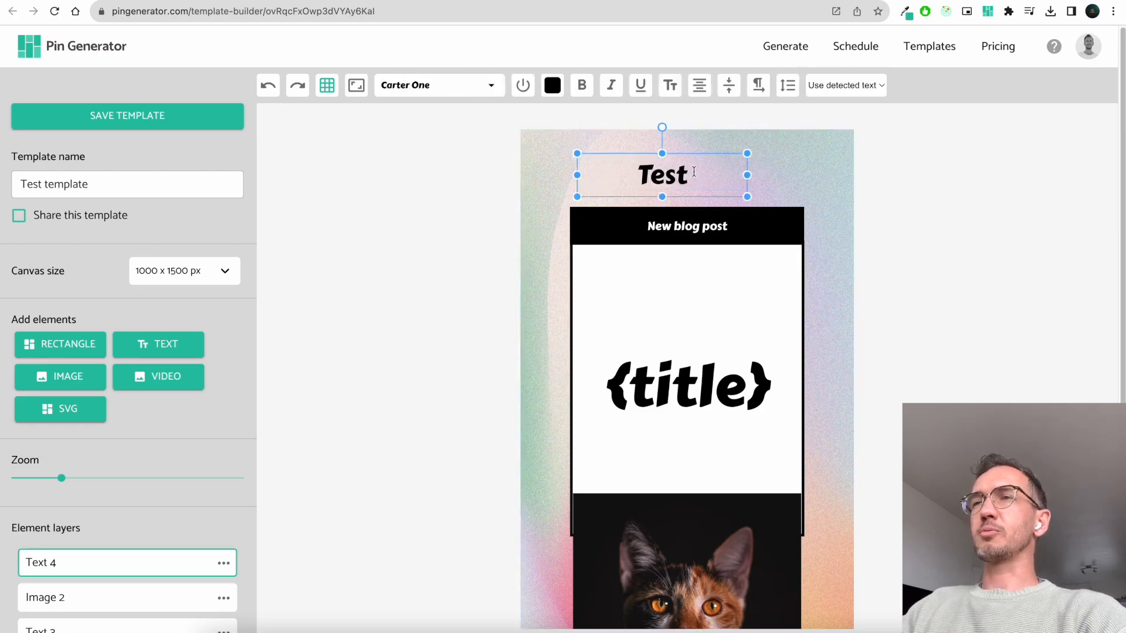
Switch the "Test" text to the detected {title} text, and delete that text element
click(862, 85)
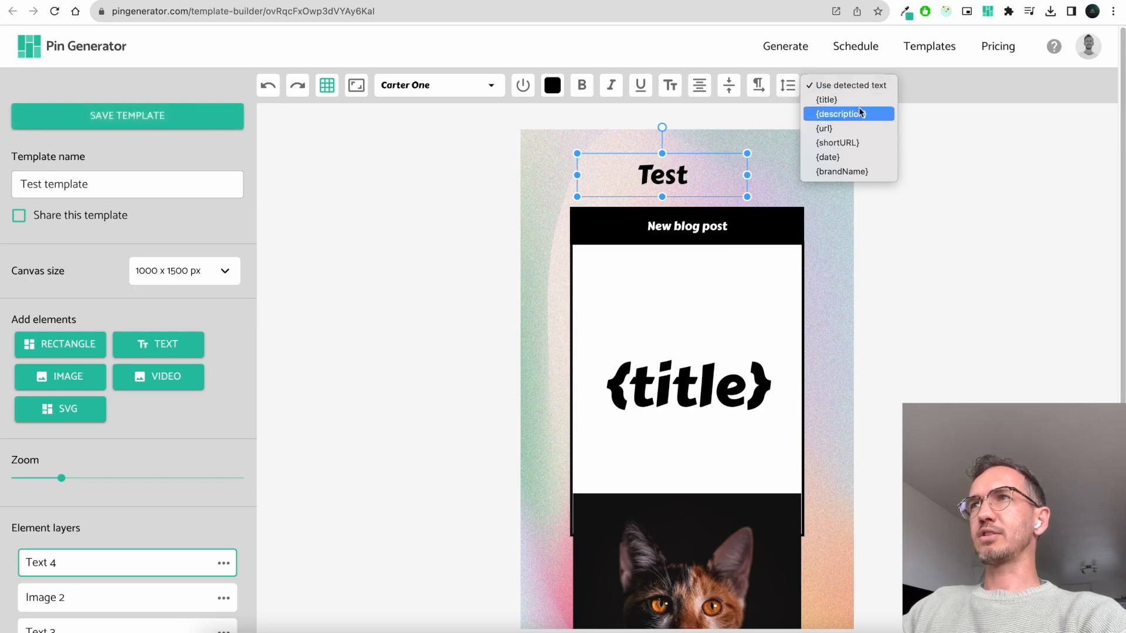
click(860, 102)
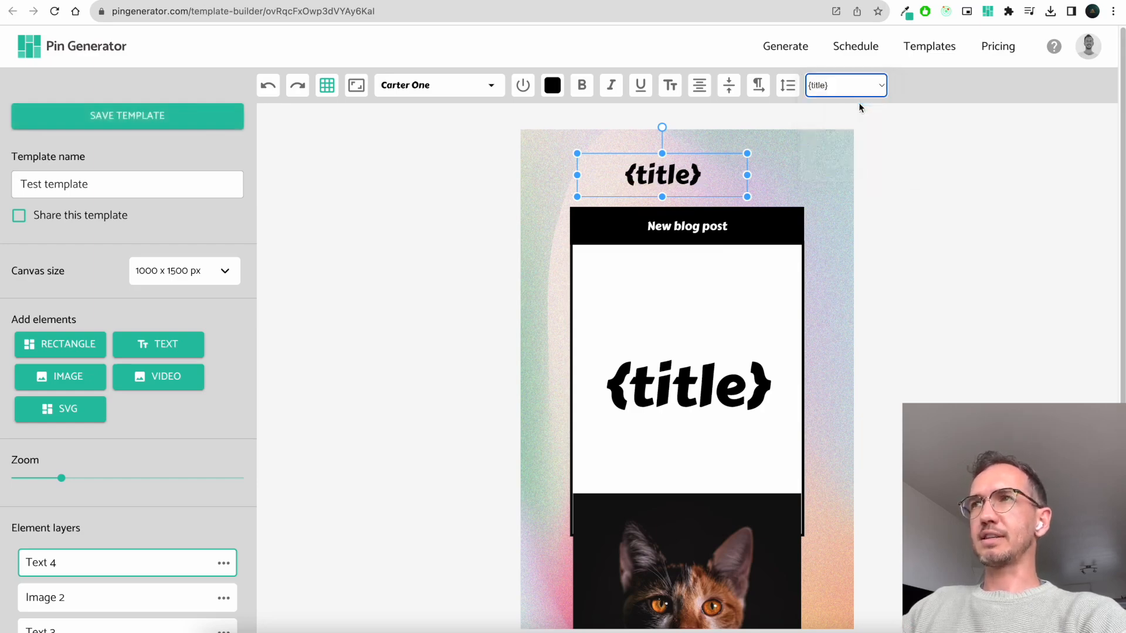
click(878, 84)
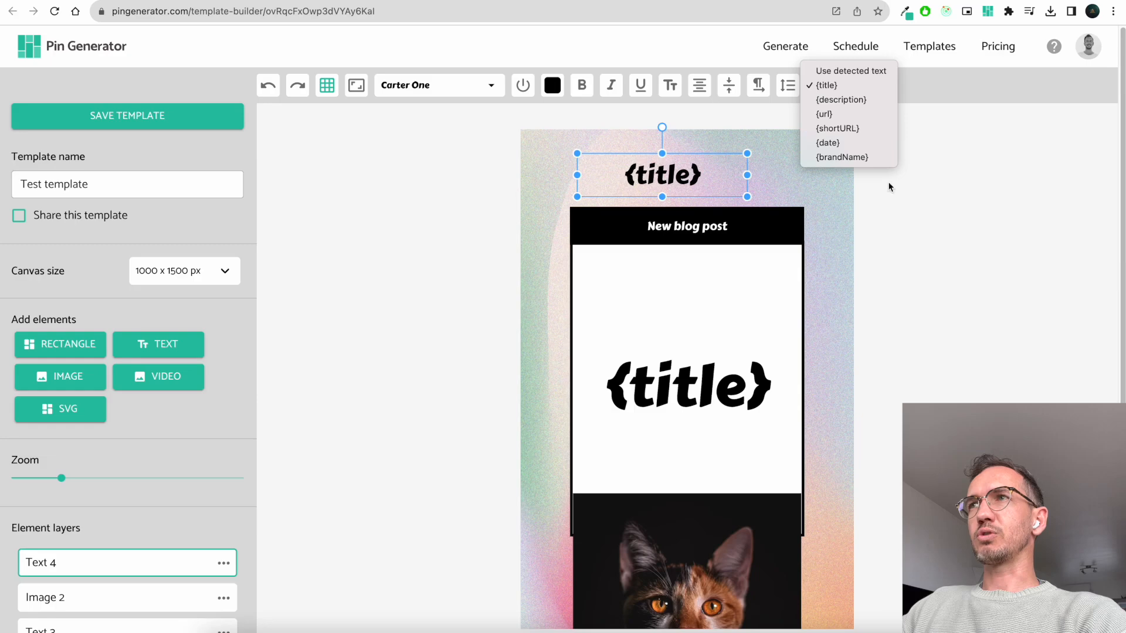
click(877, 222)
click(858, 203)
click(680, 176)
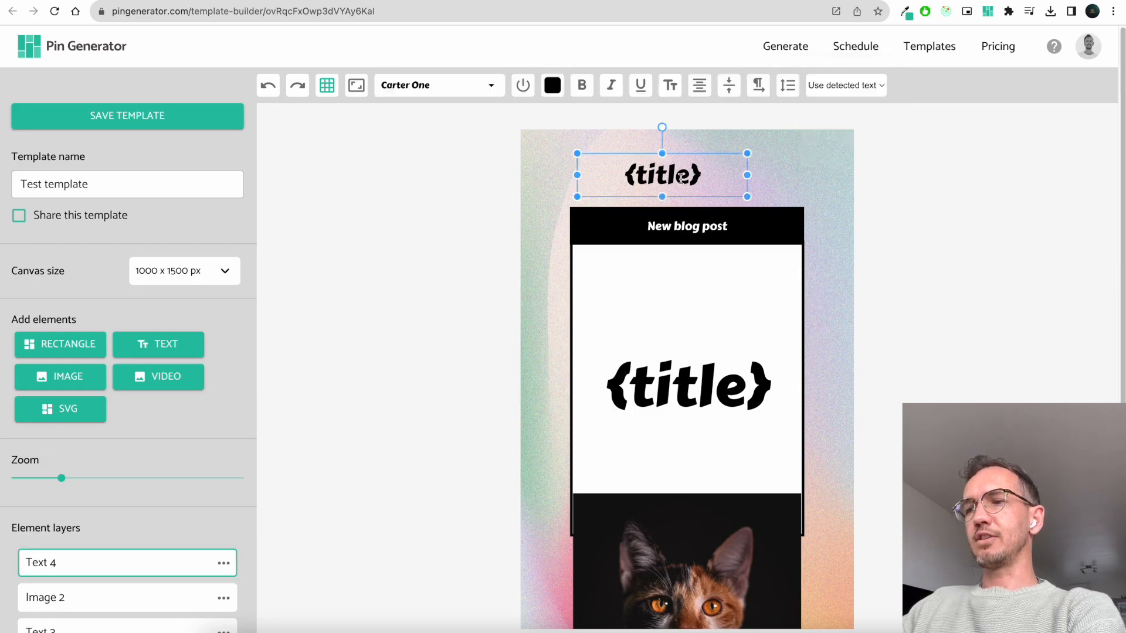
key(Delete)
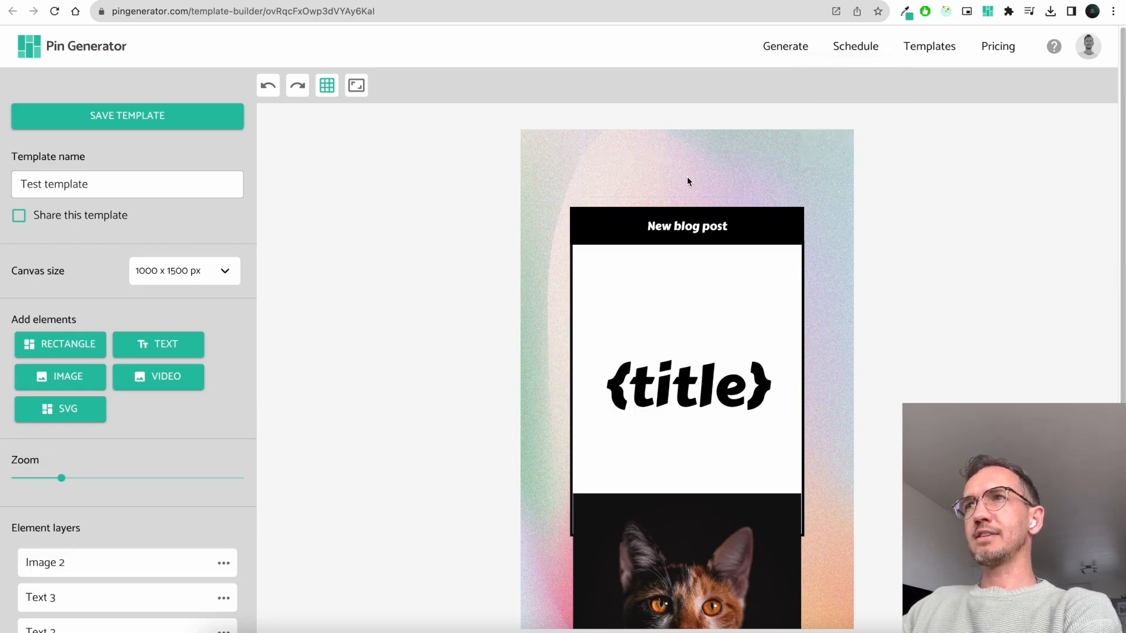
Add another image element, move it slightly above the header, and delete it
click(85, 378)
scroll(644, 477, down, 2)
scroll(635, 441, up, 2)
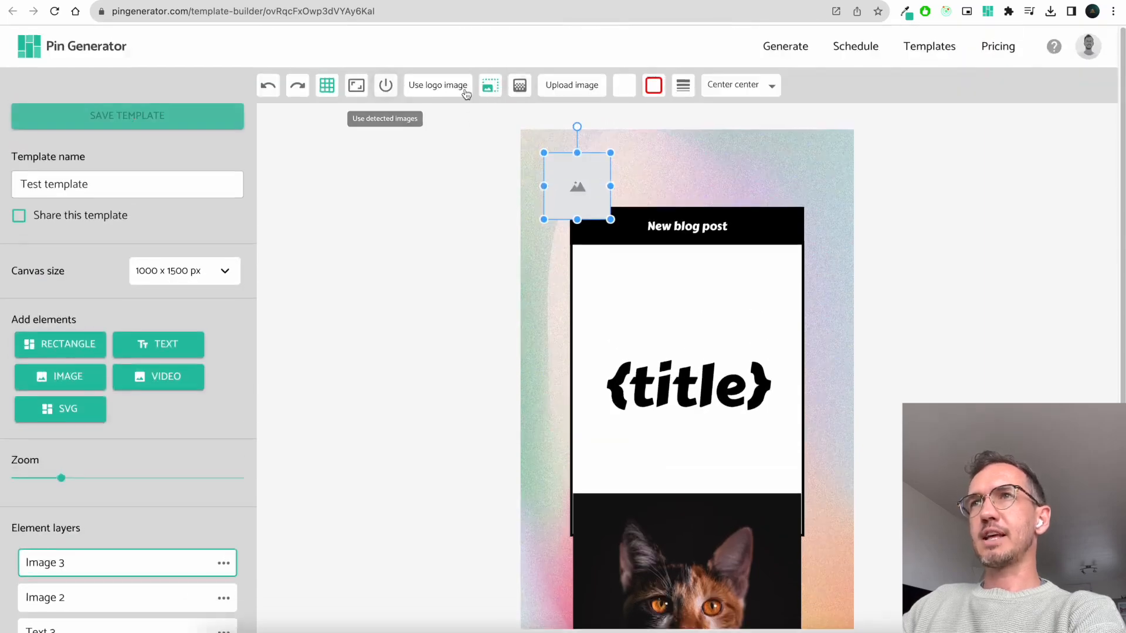
drag(596, 186, 631, 174)
click(729, 193)
click(618, 184)
key(Delete)
Add a text element with dynamic font color enabled, and view the Colors and Font settings on the generate page
click(149, 346)
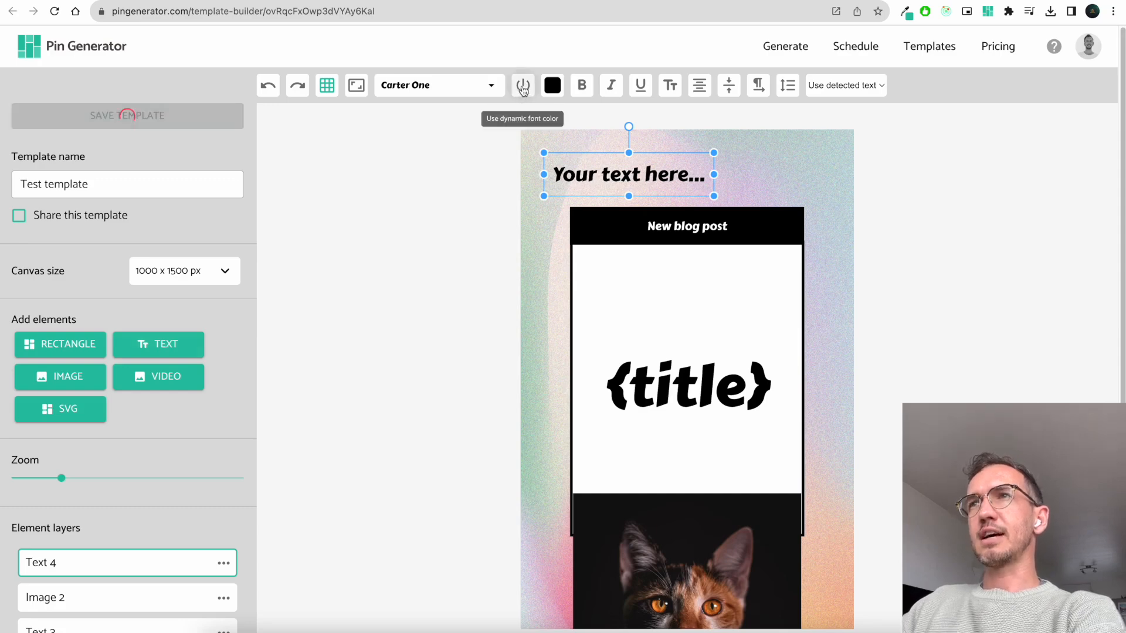
click(524, 89)
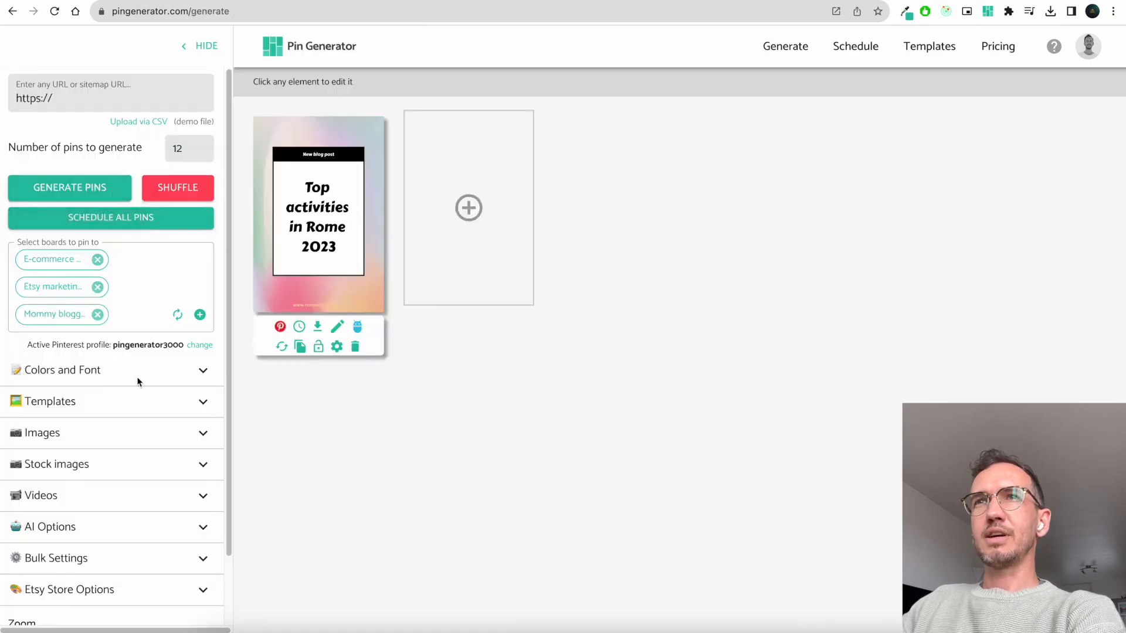
click(137, 379)
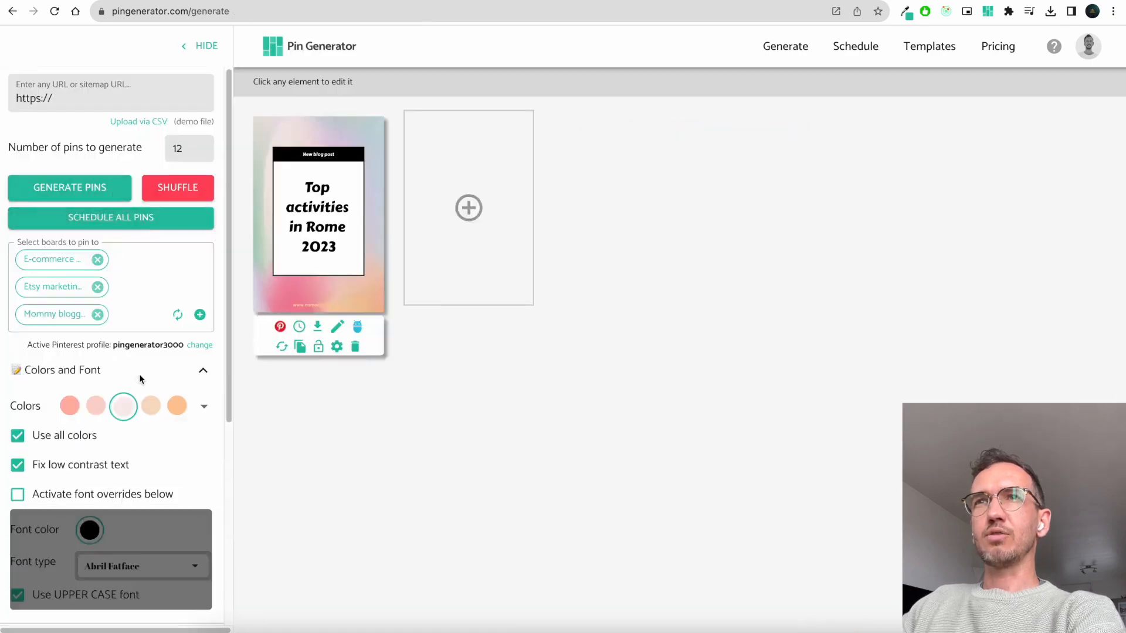
scroll(125, 373, down, 2)
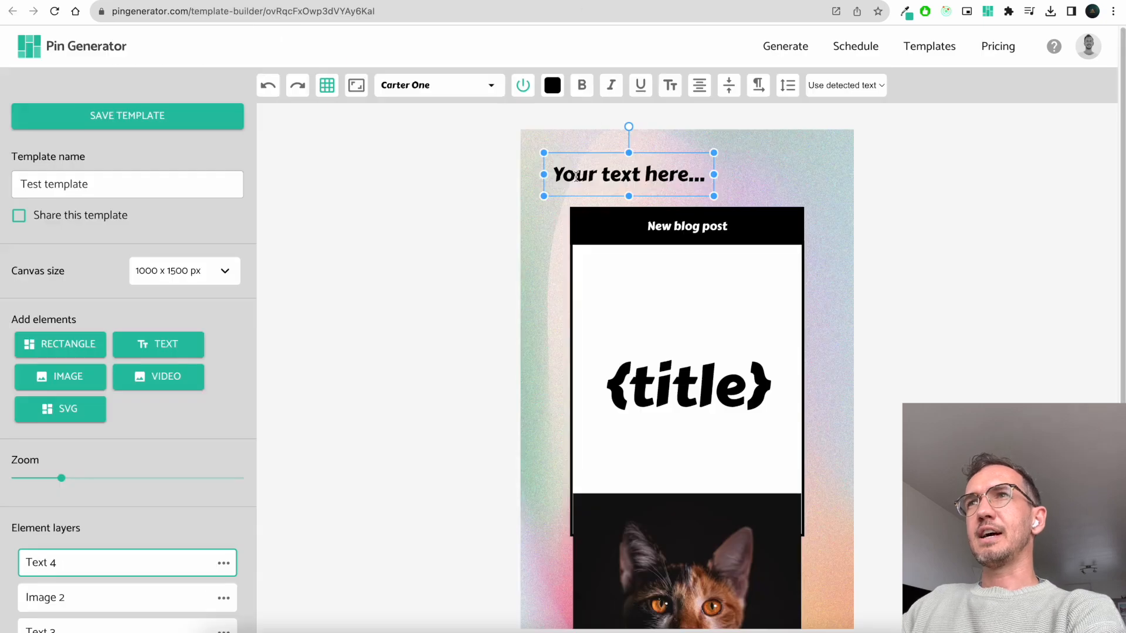
Delete the "Your text here..." text element from the template
click(507, 214)
click(645, 173)
key(Delete)
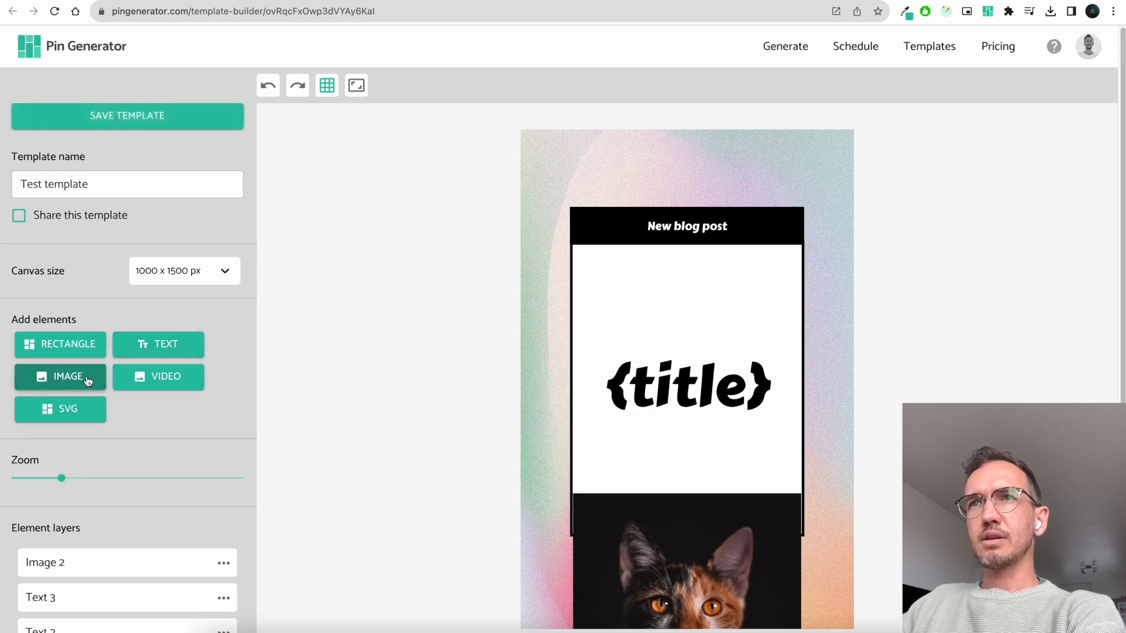
Add a video element, move it between the header and the {title} text, and delete it
click(180, 378)
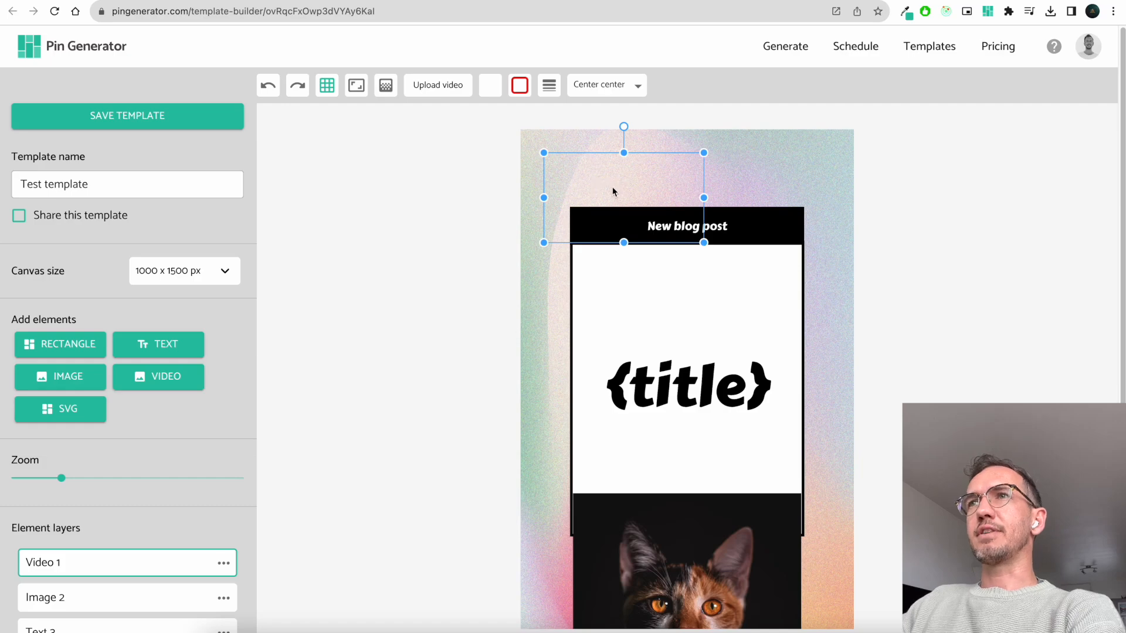
drag(650, 187, 711, 358)
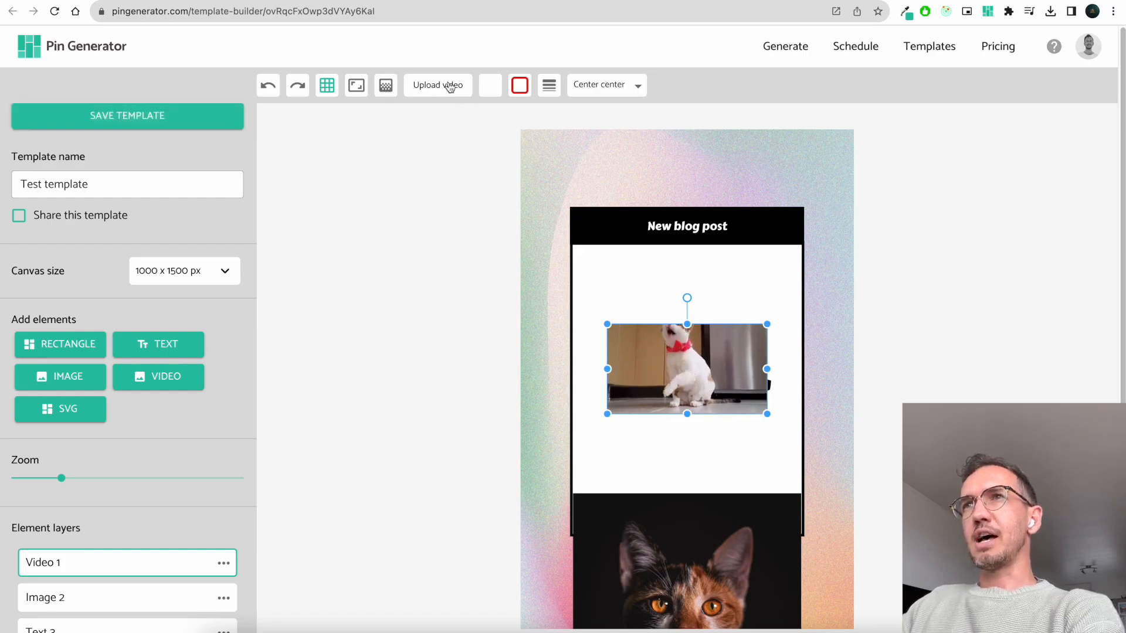
drag(687, 372, 689, 296)
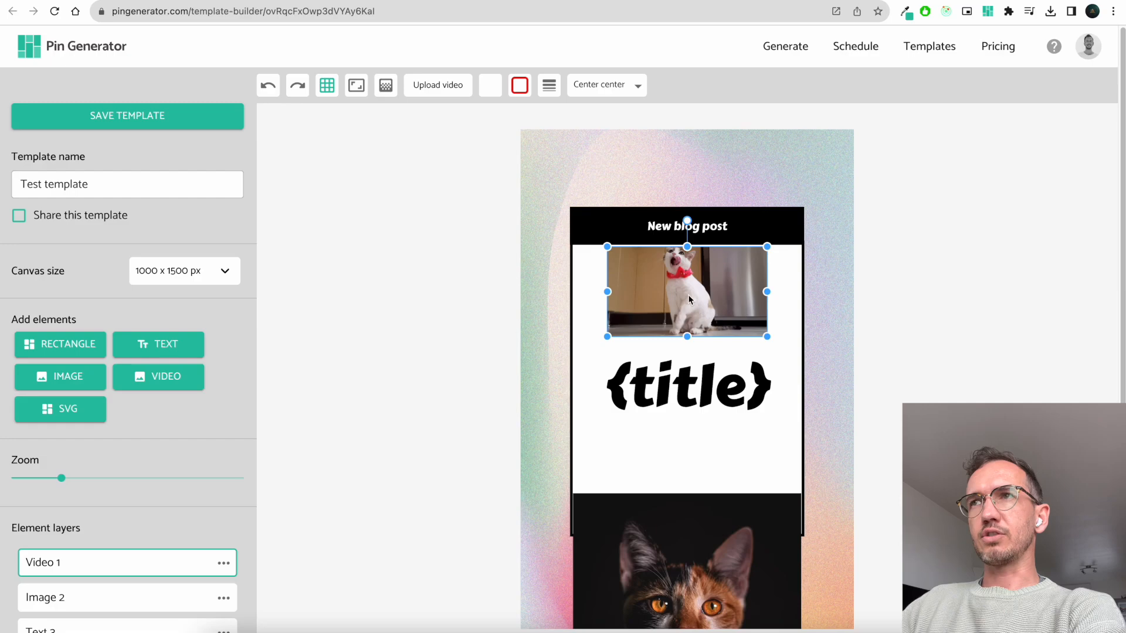
click(863, 286)
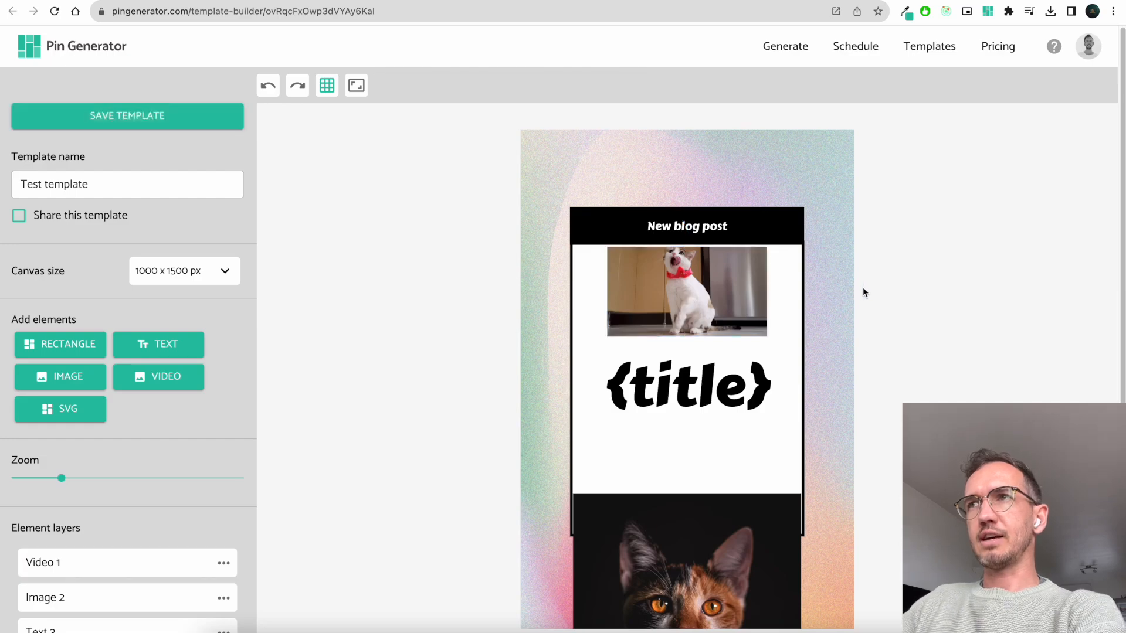
click(734, 284)
key(Delete)
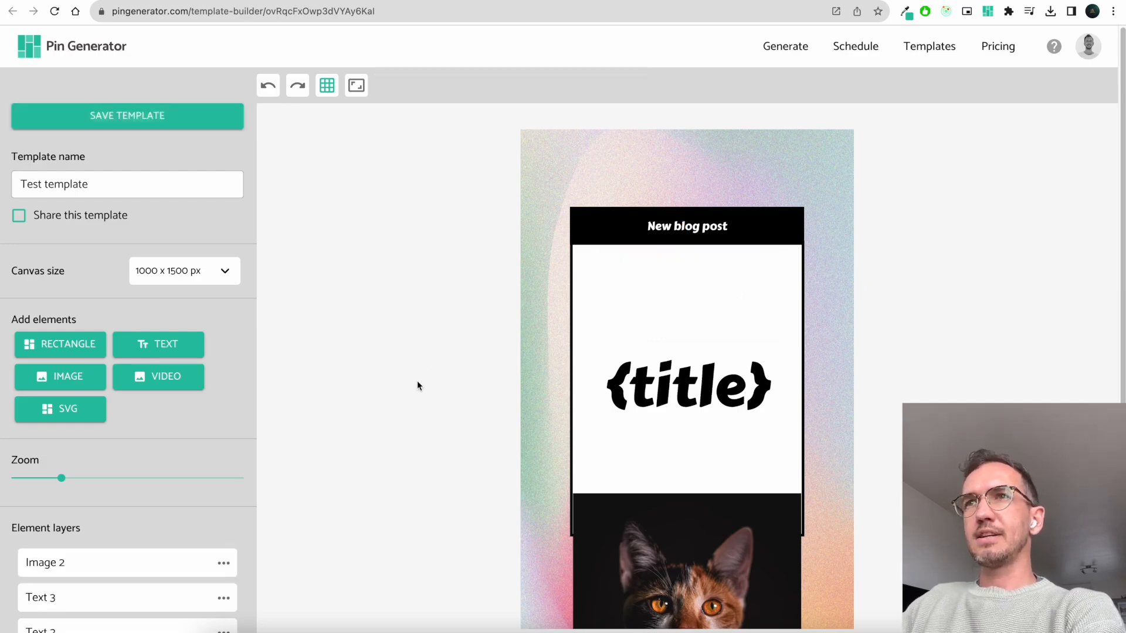
Add a pentagon SVG shape, place it just below the "New blog post" header, and delete it
click(69, 414)
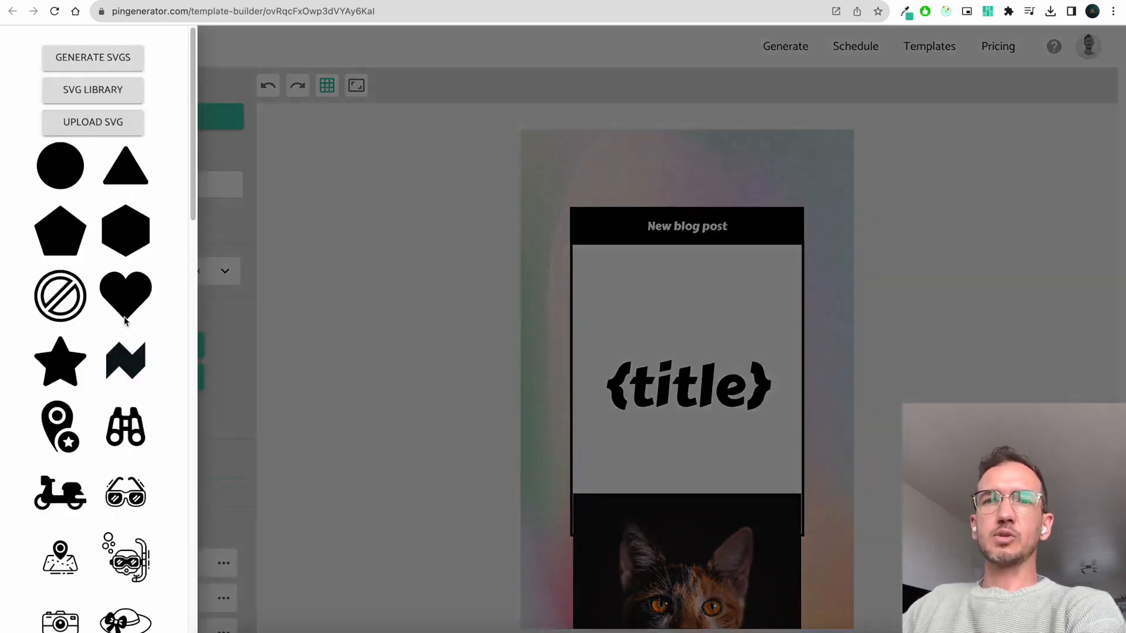
scroll(128, 307, down, 15)
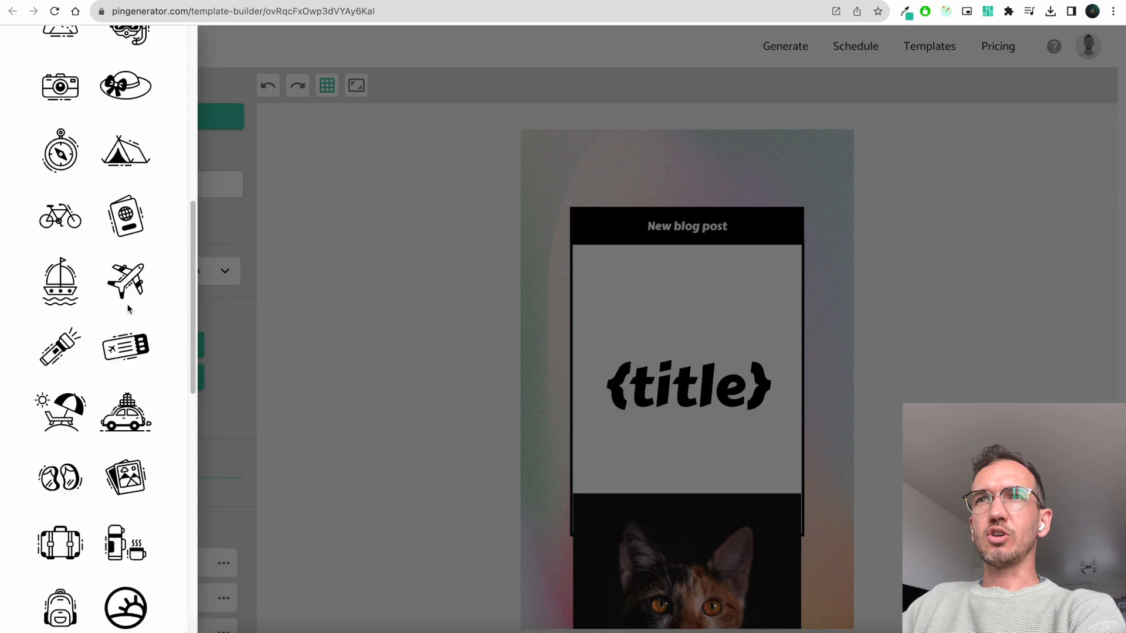
scroll(129, 309, up, 12)
scroll(128, 309, up, 4)
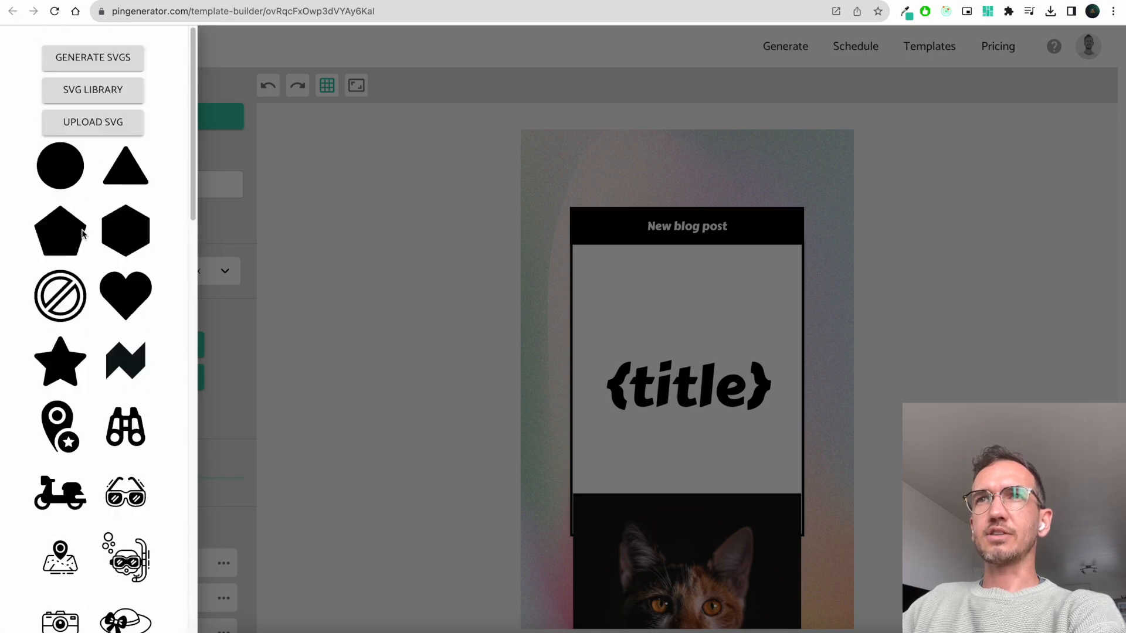
click(60, 231)
drag(593, 181, 670, 284)
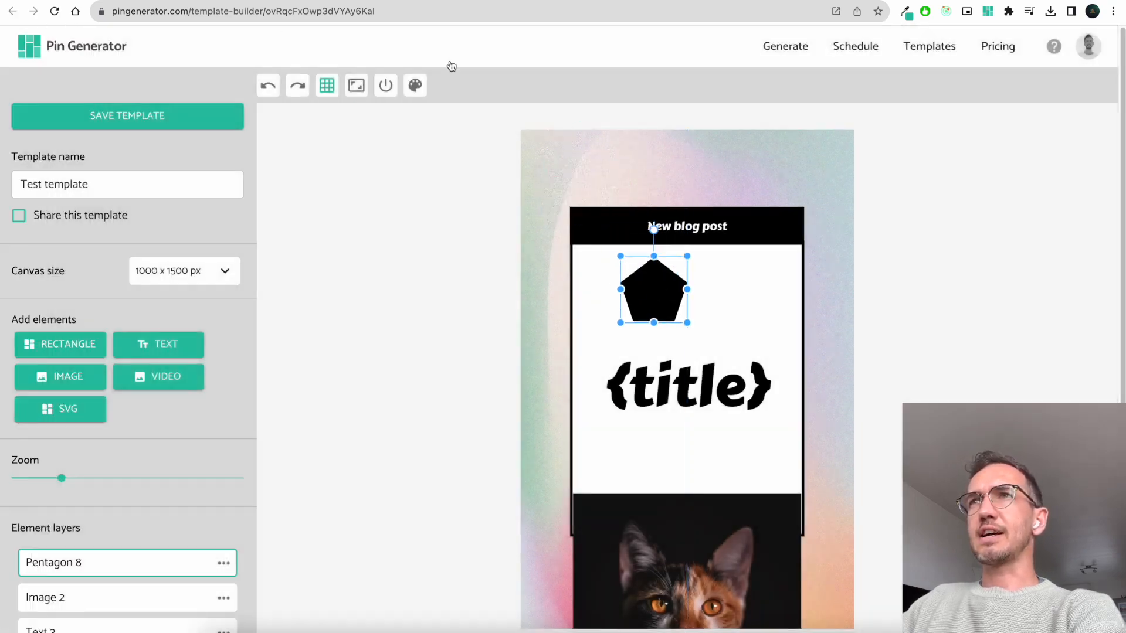
click(861, 241)
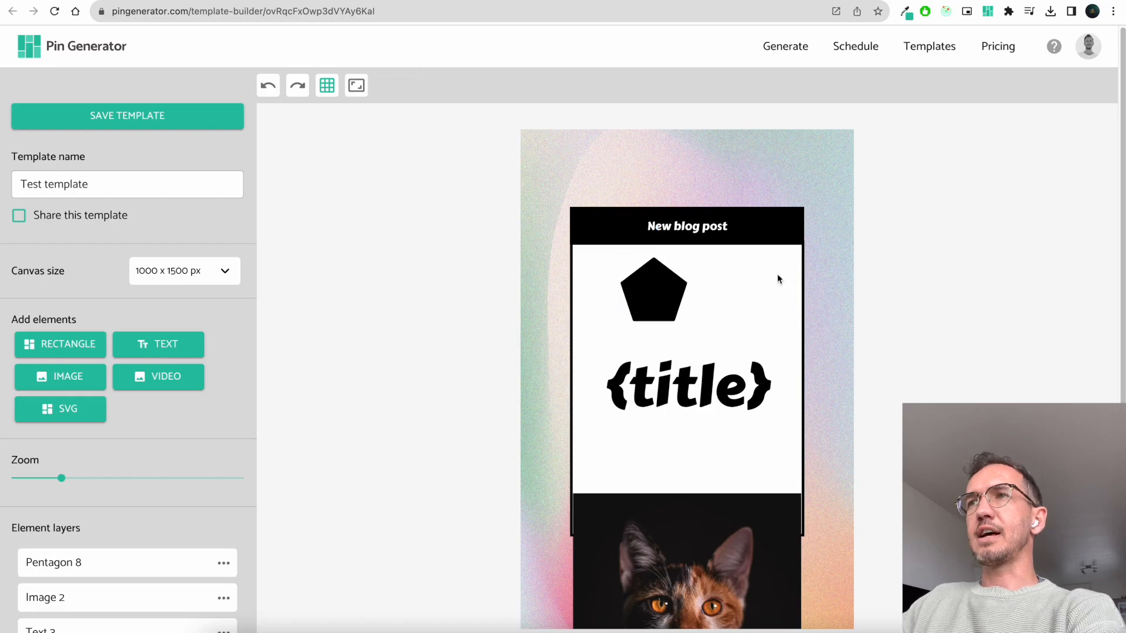
click(661, 291)
key(BackSpace)
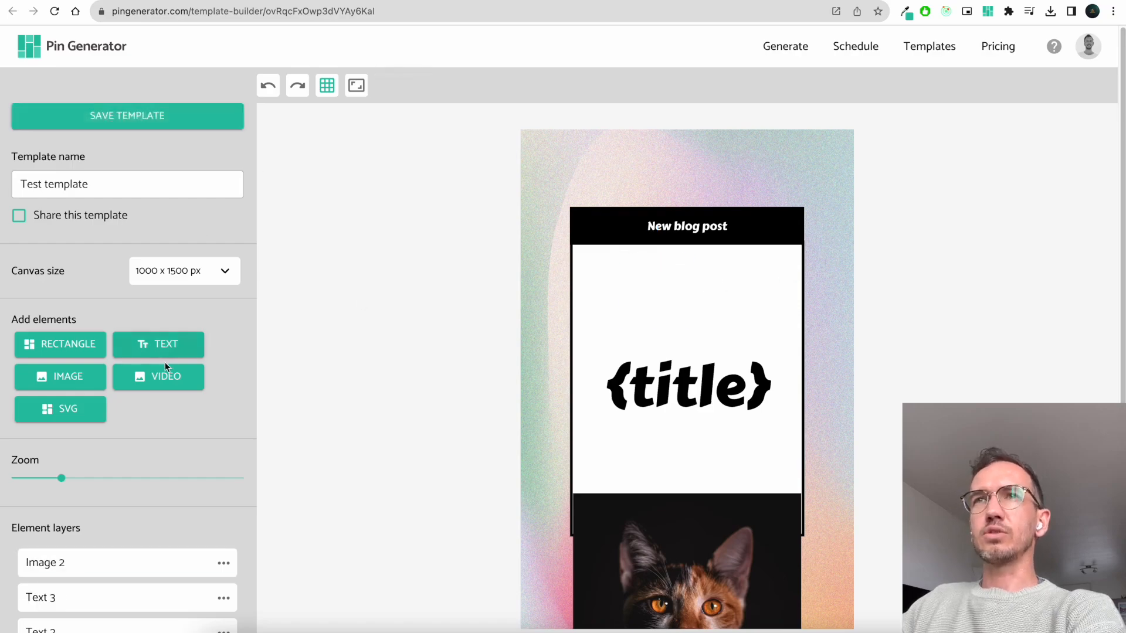
Open the external SVG library from the SVG options, look over its vector collections, and return to the template builder
click(67, 408)
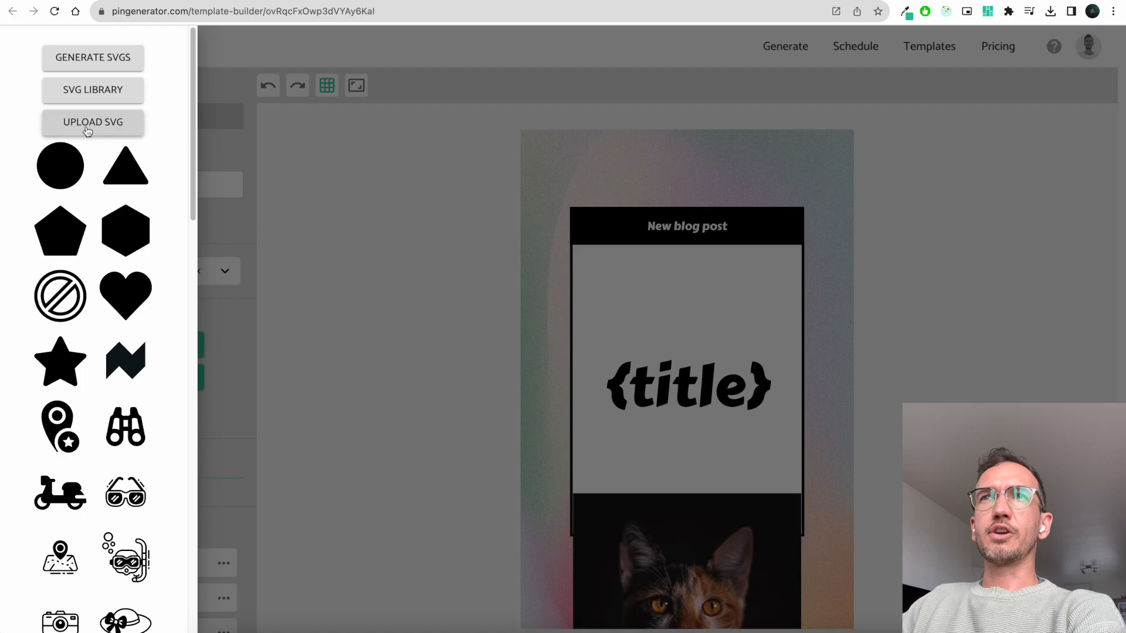
click(97, 91)
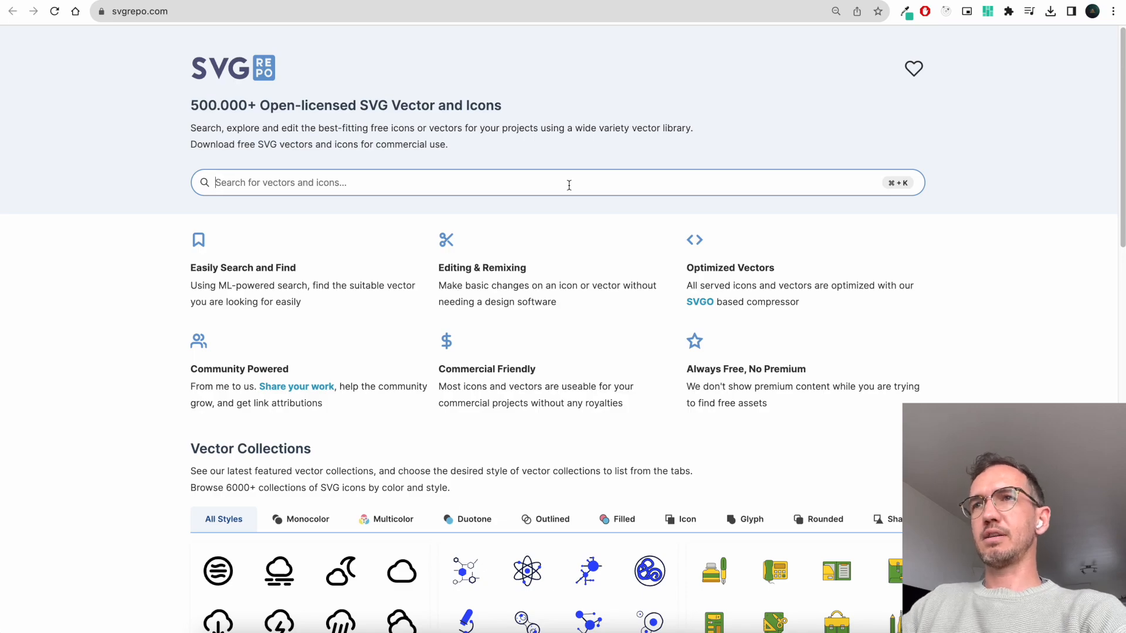
scroll(800, 329, down, 13)
scroll(750, 299, up, 13)
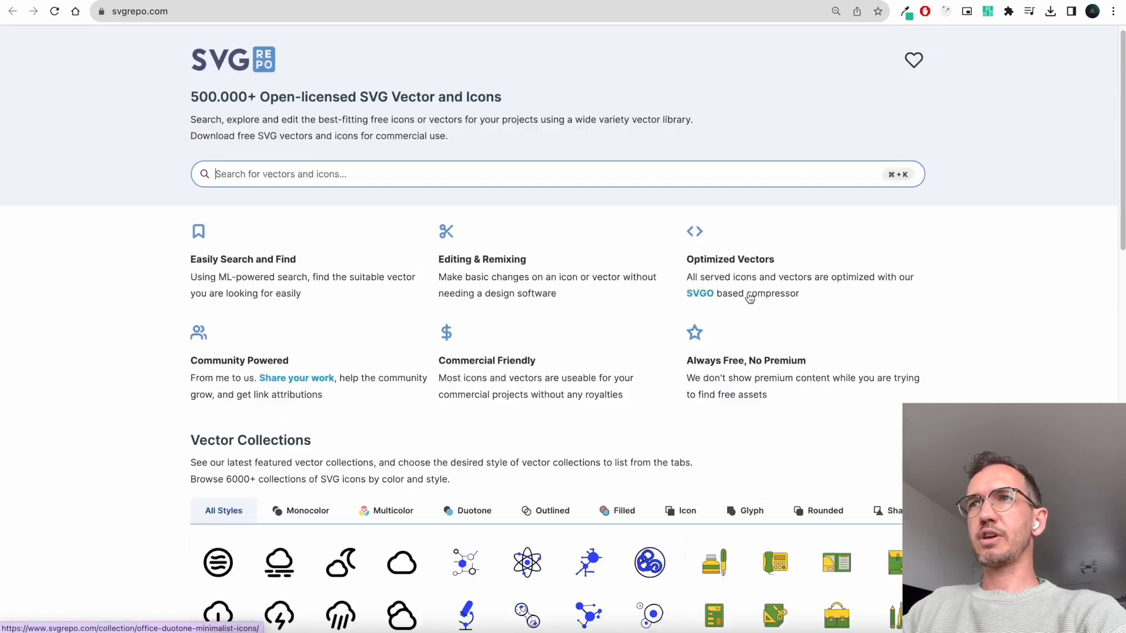
key(super+w)
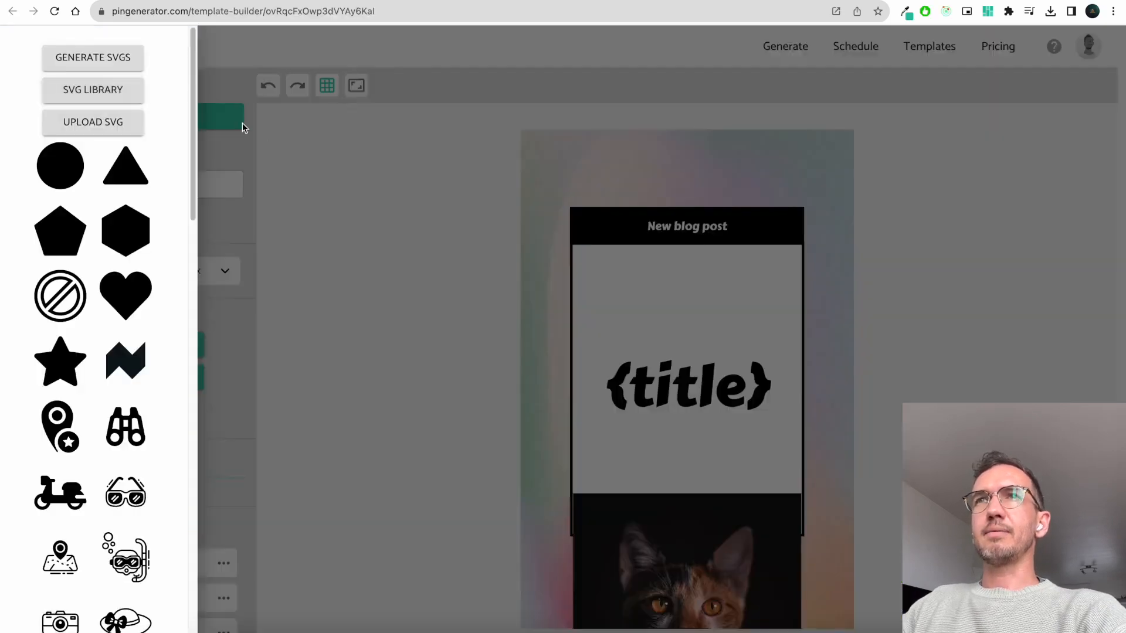
Preview the Blob Scene and Circle Scatter designs on the SVG generator site, and return to the template canvas
click(117, 62)
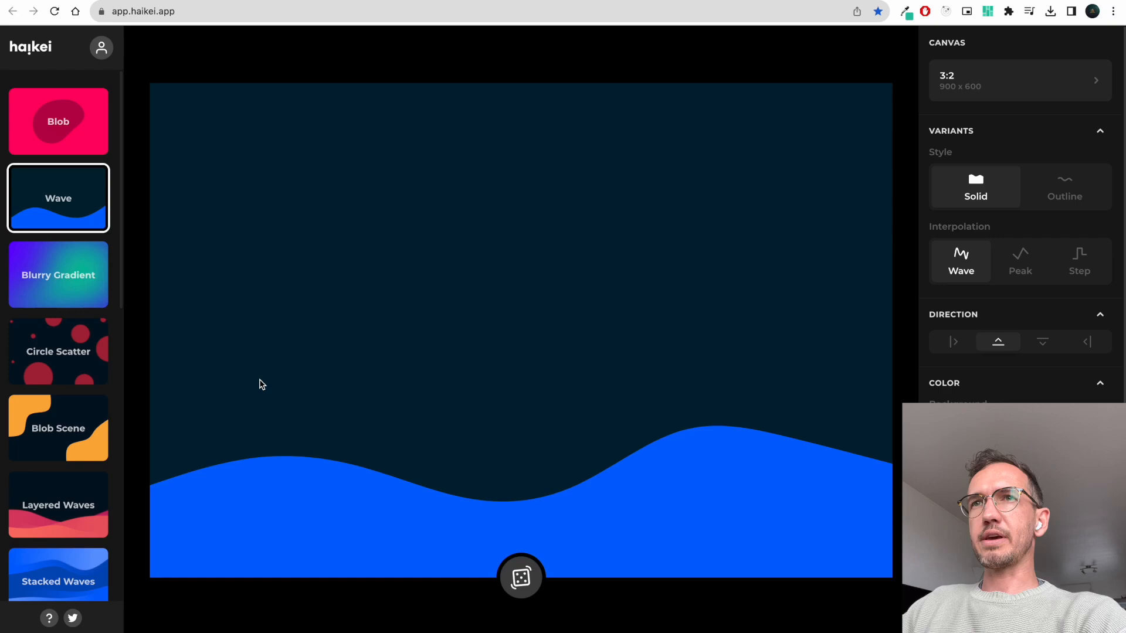
click(59, 429)
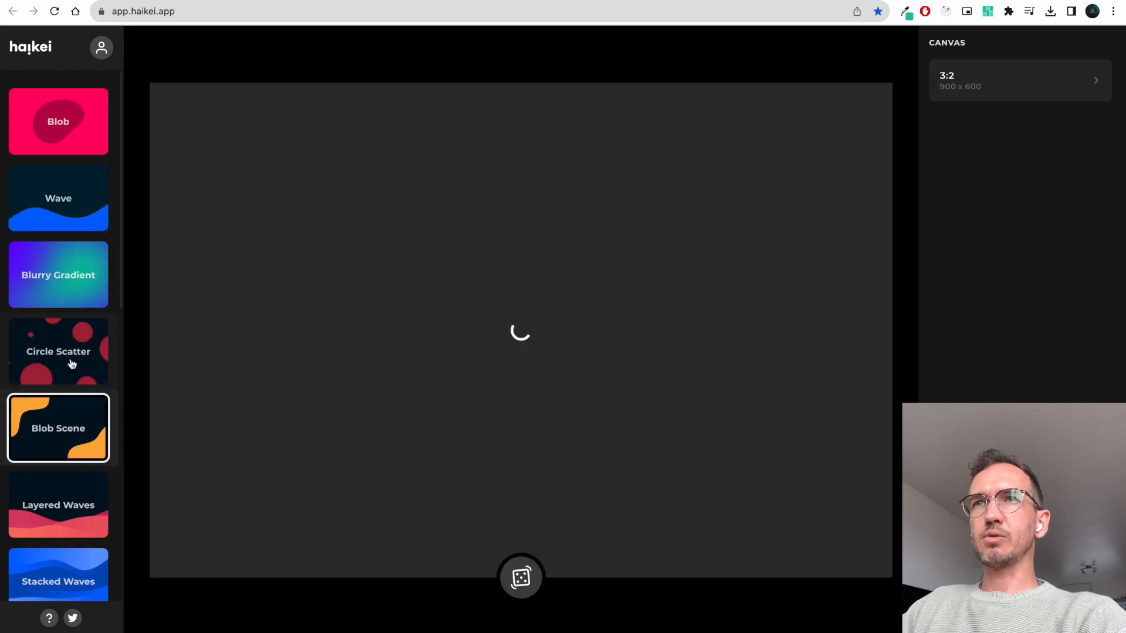
click(72, 356)
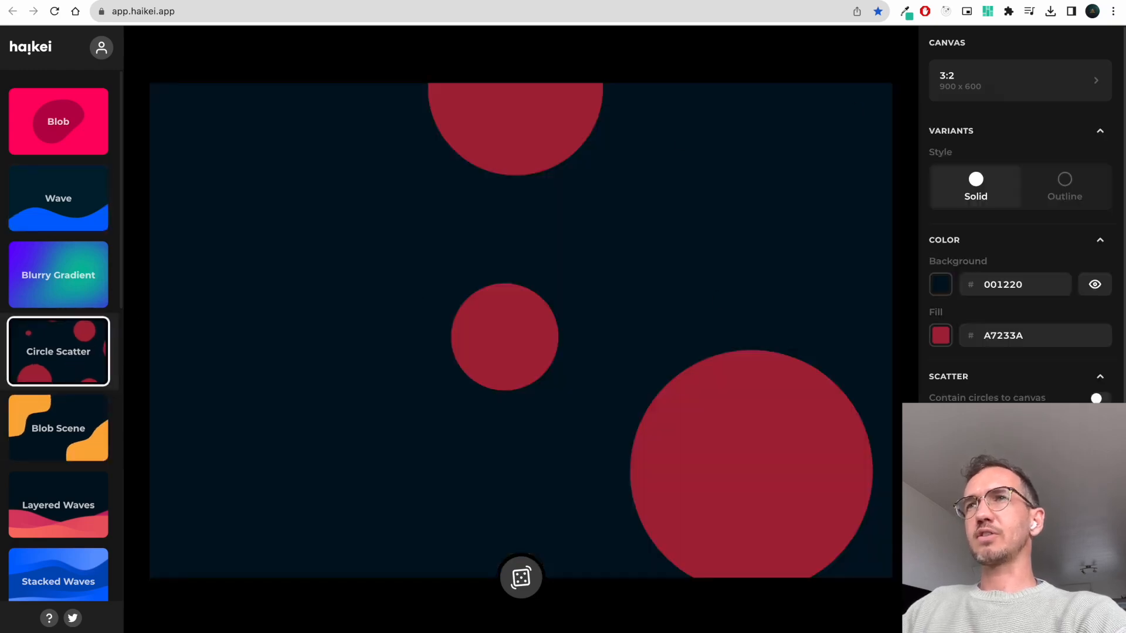
click(381, 1)
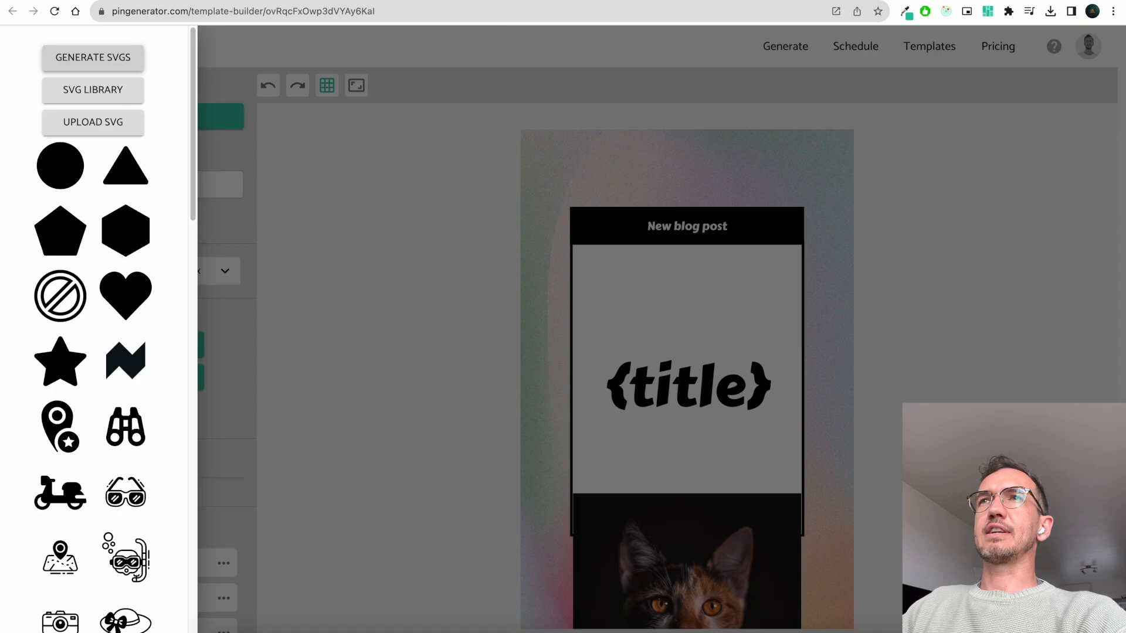
click(376, 334)
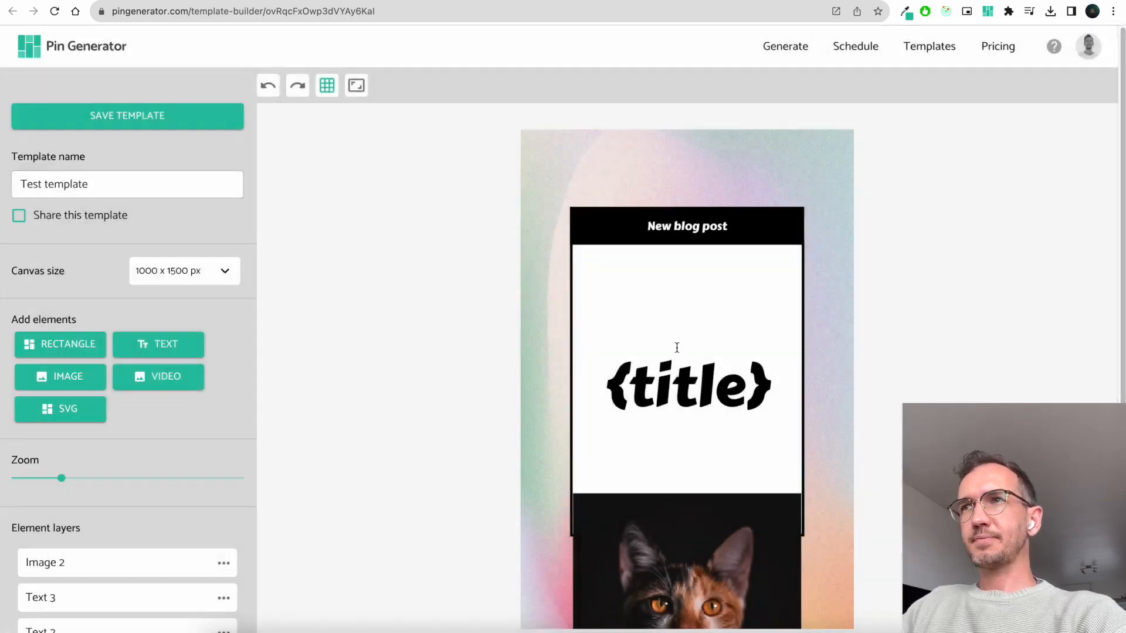
Reduce the canvas zoom slightly to fit the whole template, and examine the Element layers list
scroll(83, 428, down, 1)
drag(61, 427, 54, 432)
scroll(176, 318, up, 1)
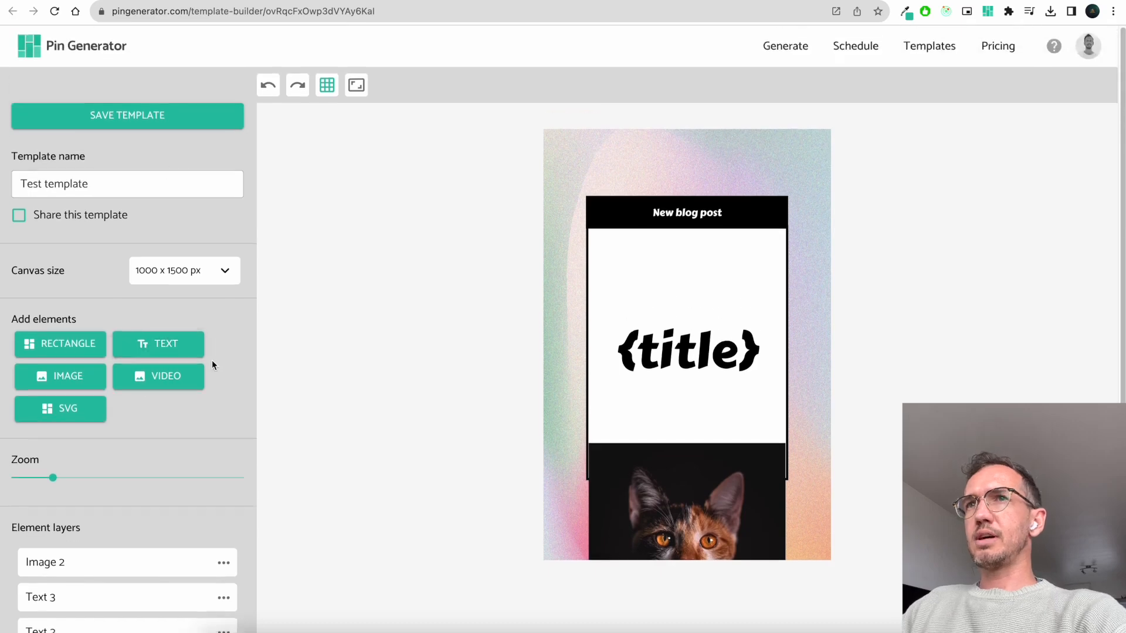
scroll(212, 360, down, 2)
scroll(213, 360, down, 2)
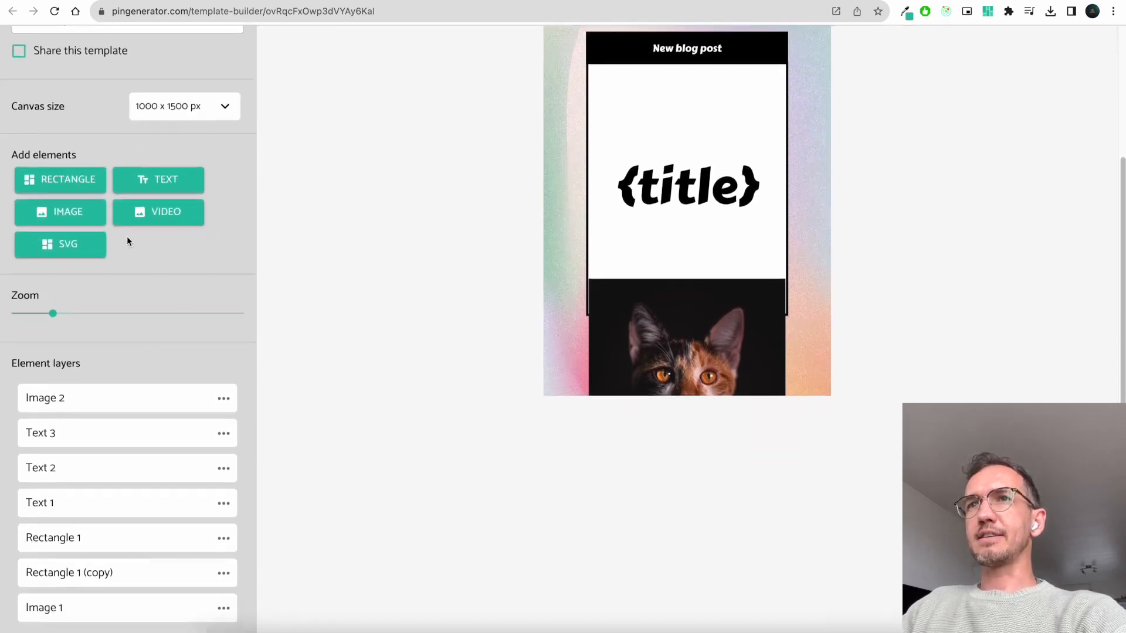
scroll(176, 367, up, 3)
scroll(176, 359, down, 2)
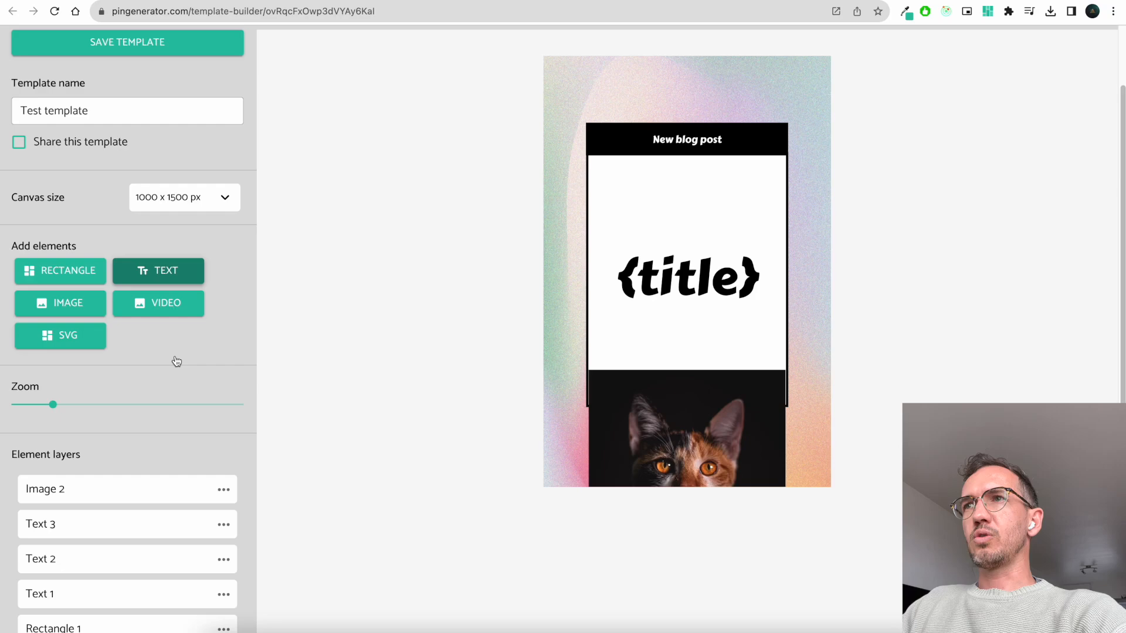
scroll(120, 592, down, 2)
mouse_move(111, 610)
mouse_down()
mouse_move(106, 469)
mouse_move(124, 610)
mouse_move(129, 595)
mouse_move(124, 432)
mouse_move(121, 609)
mouse_up()
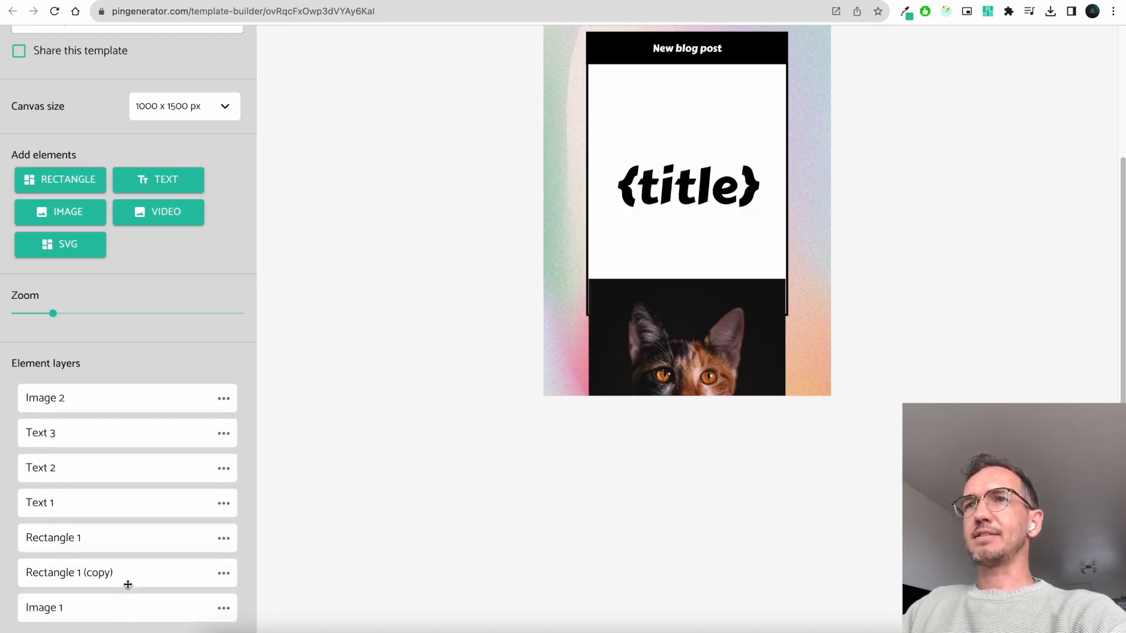
Select the cat image on the canvas to identify its entry in the Element layers
click(680, 330)
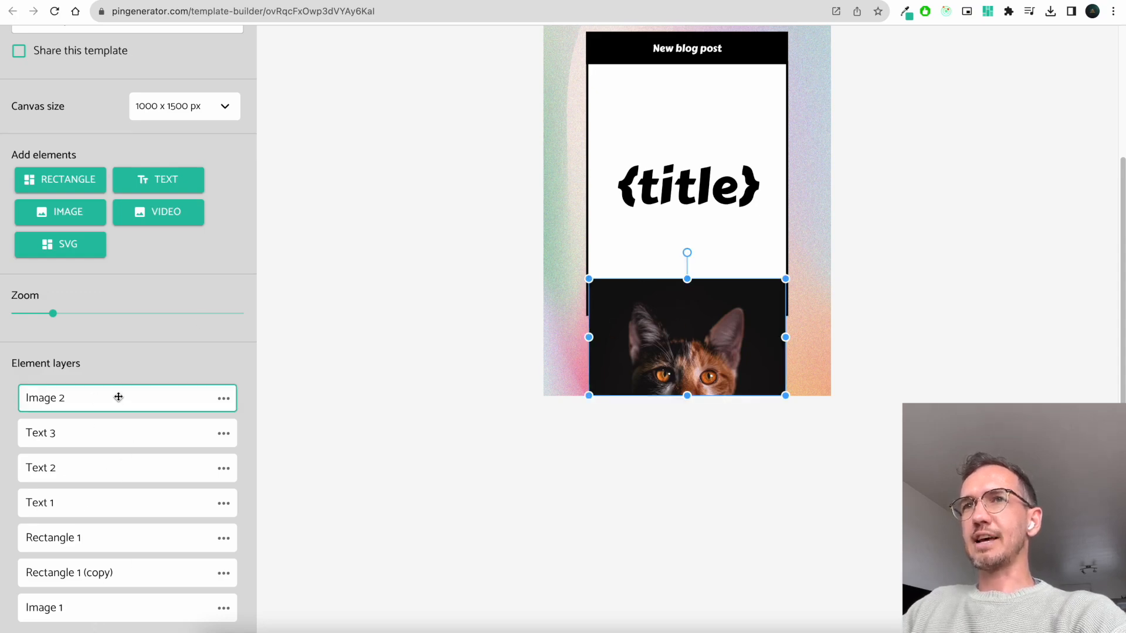
mouse_move(116, 405)
mouse_down()
mouse_move(116, 621)
mouse_move(121, 392)
mouse_up()
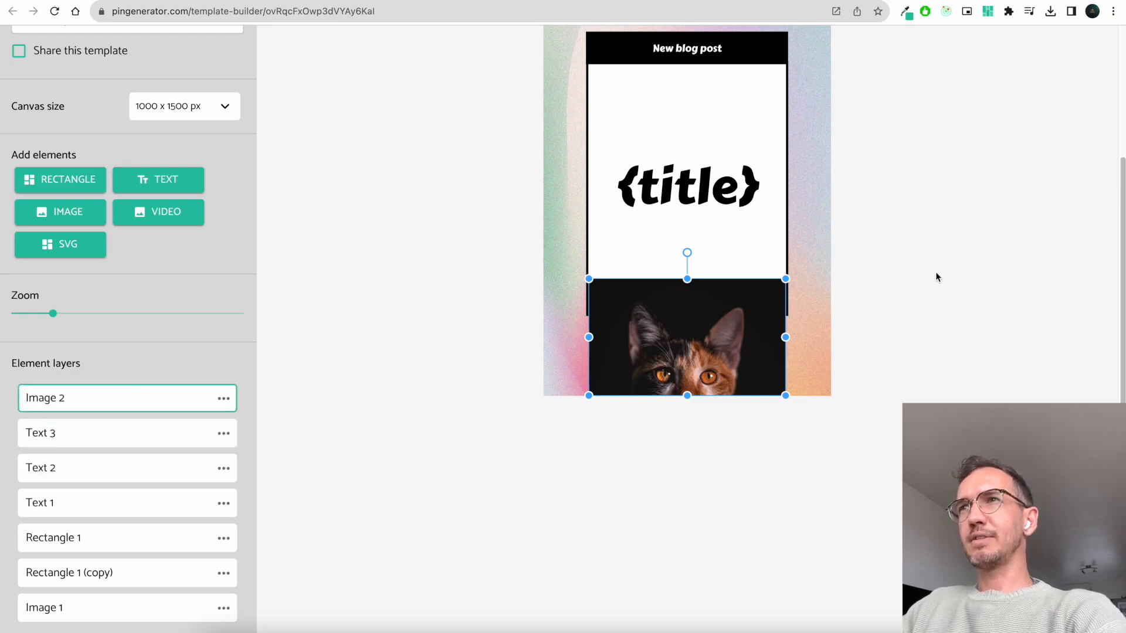
click(850, 252)
click(710, 330)
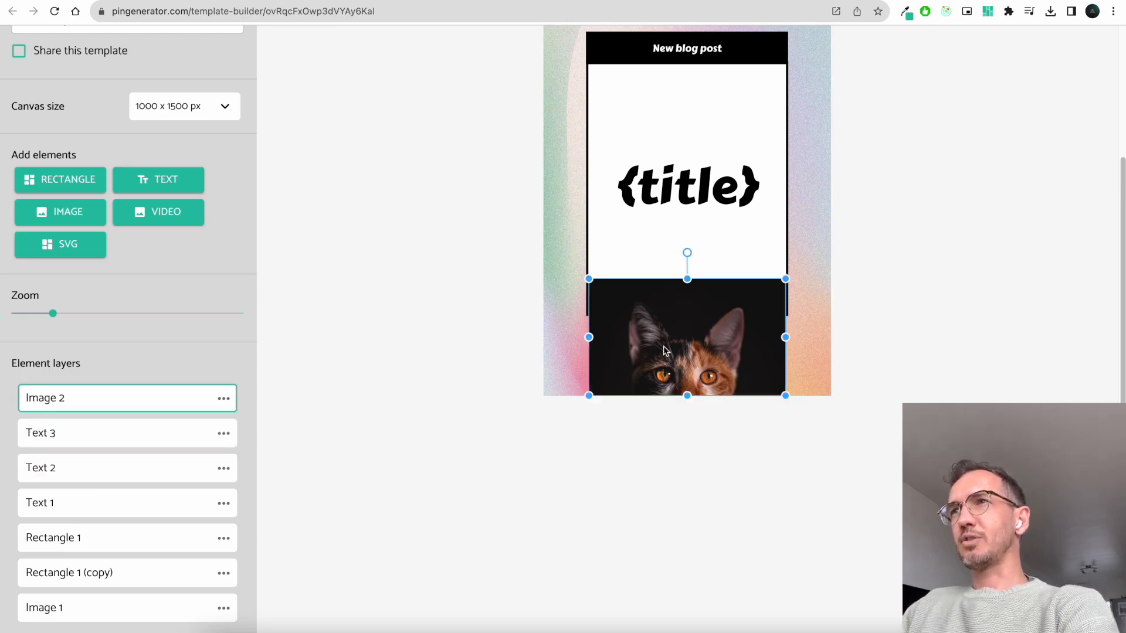
scroll(851, 241, up, 3)
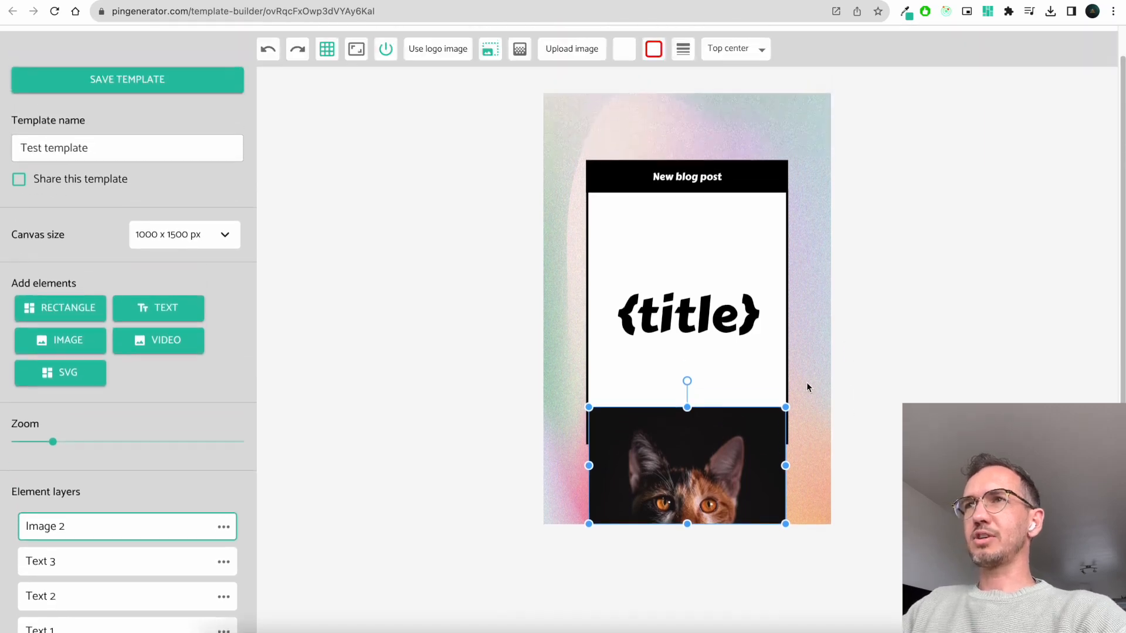
Save the "Test template", and select the {title} and "New blog post" texts in turn to check them
click(856, 317)
click(187, 99)
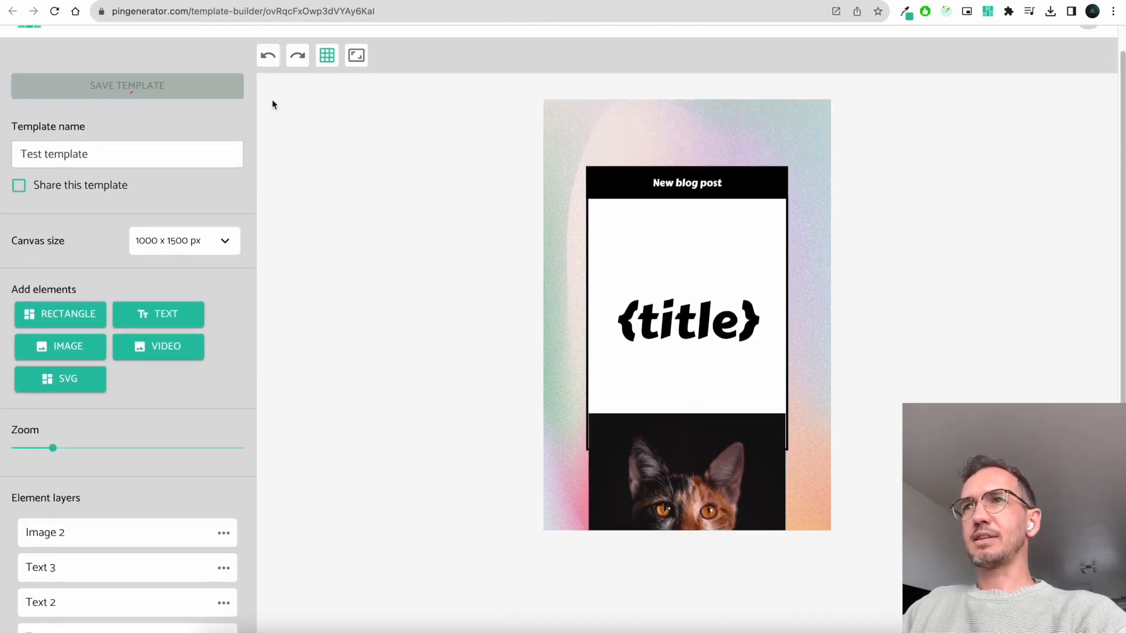
click(686, 323)
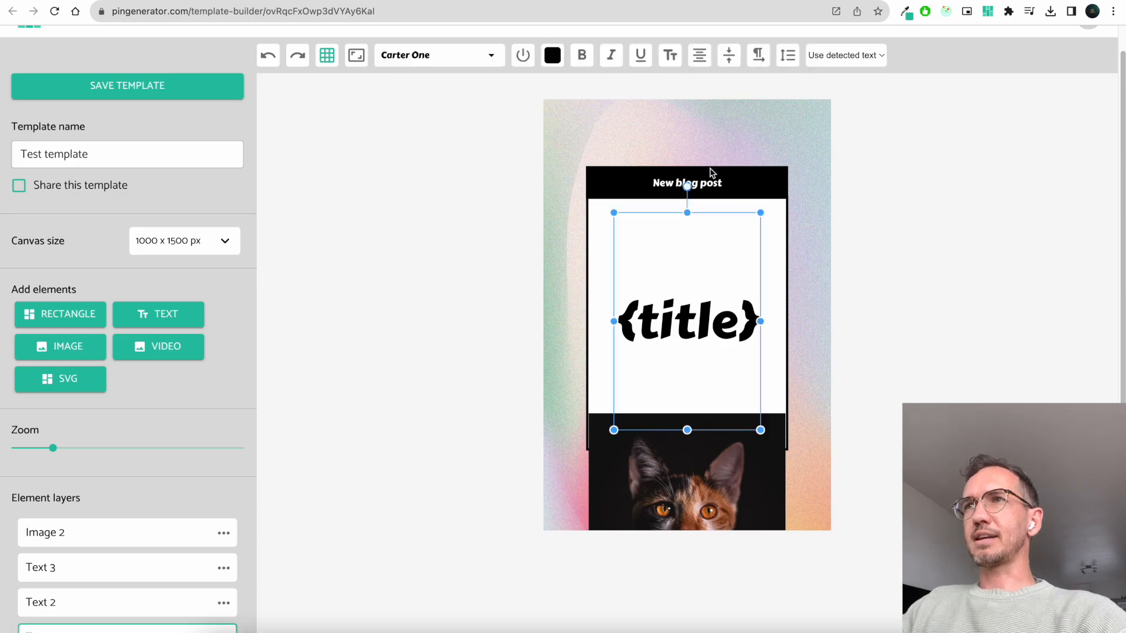
click(702, 184)
click(880, 237)
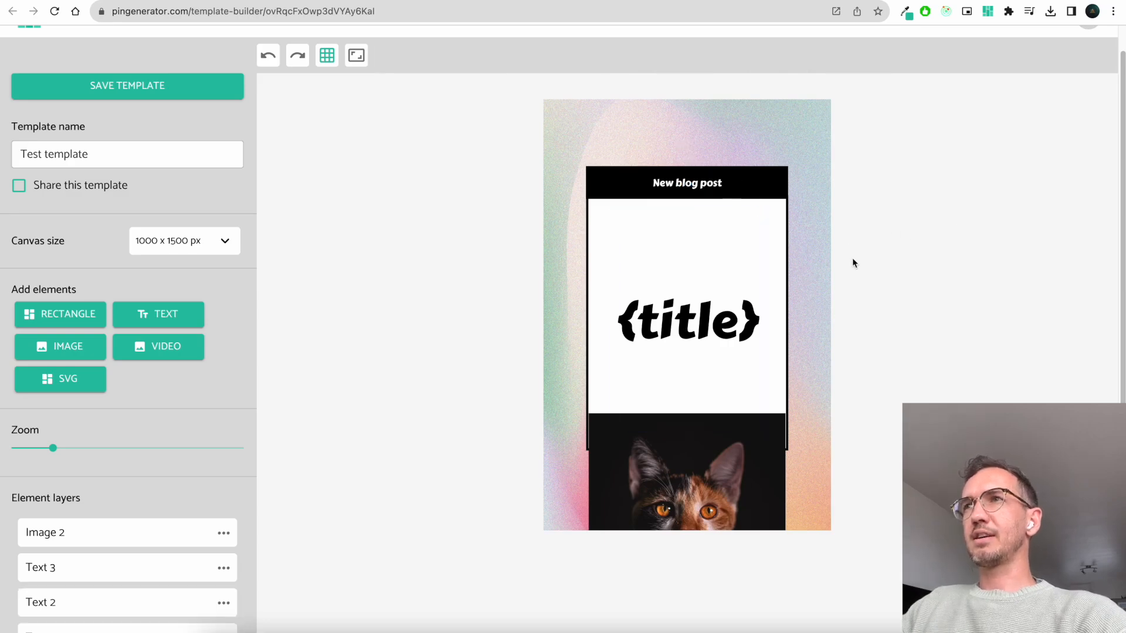
scroll(264, 64, up, 1)
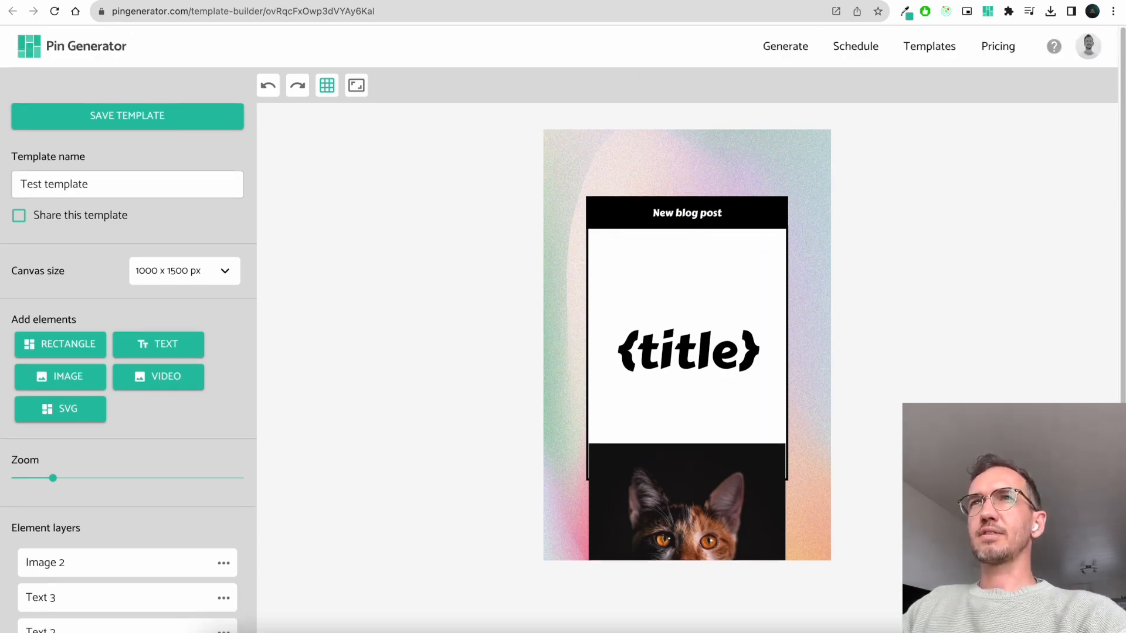
Switch to the generate page, and check which template the "Top activities in Rome 2023" pin uses
click(126, 1)
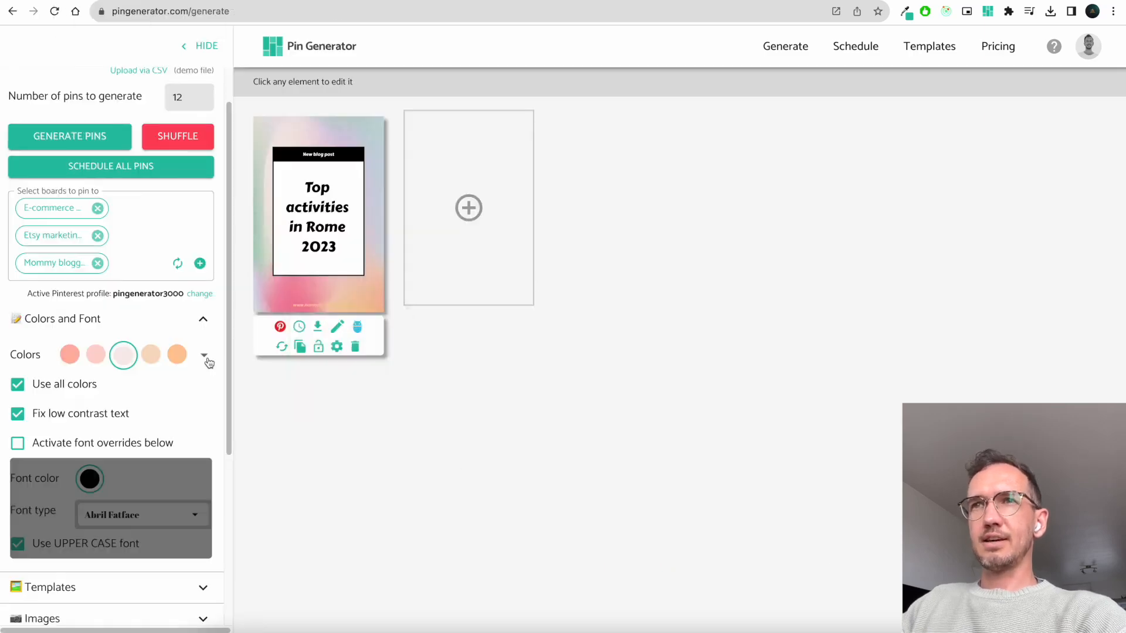
click(203, 321)
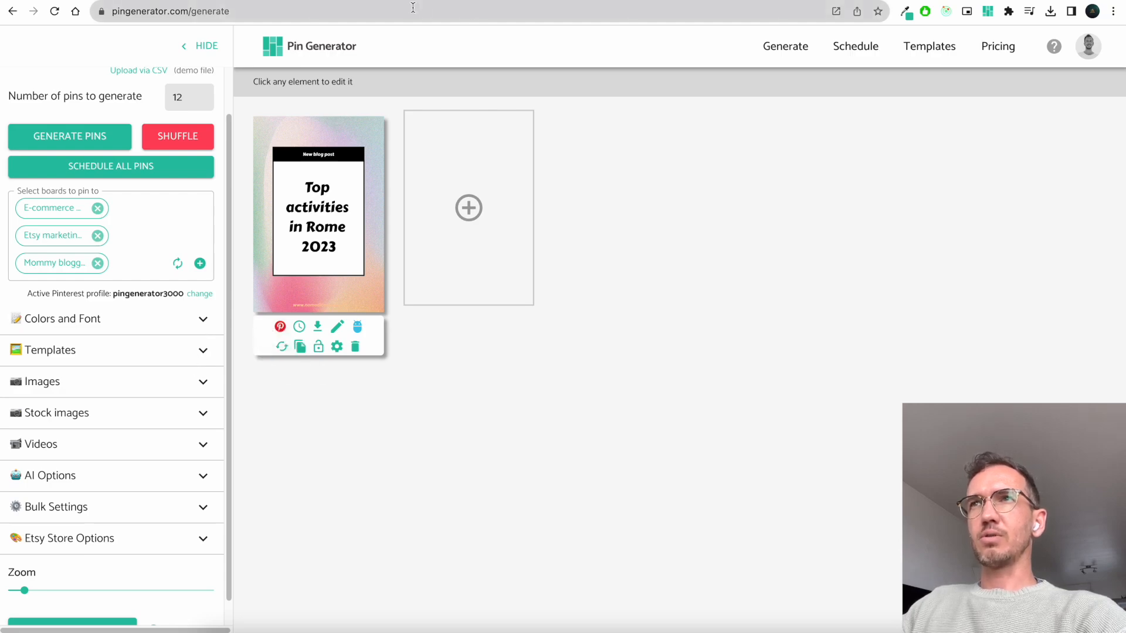
click(338, 326)
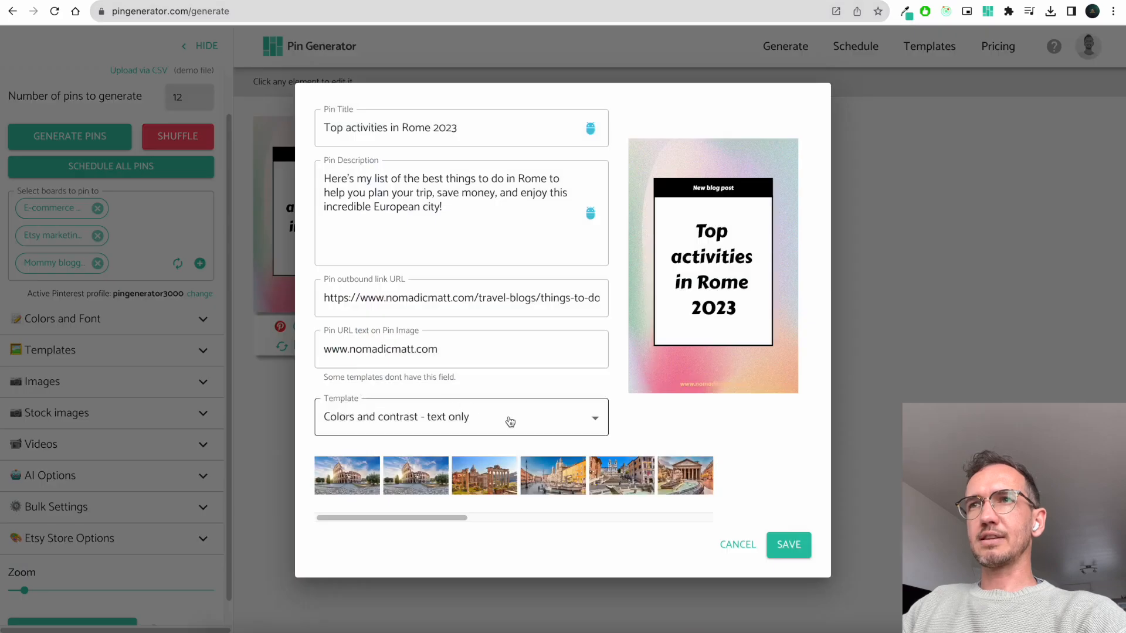
click(725, 547)
Refresh the list of your own templates, and select "Test template" for pin generation
click(201, 349)
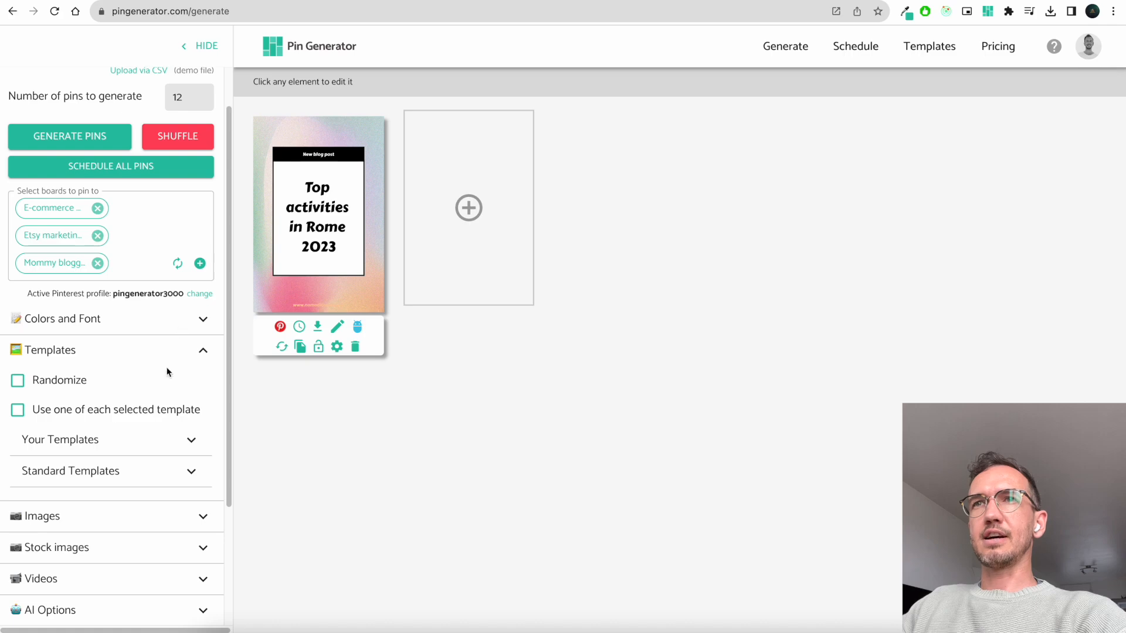
click(187, 441)
scroll(65, 329, down, 2)
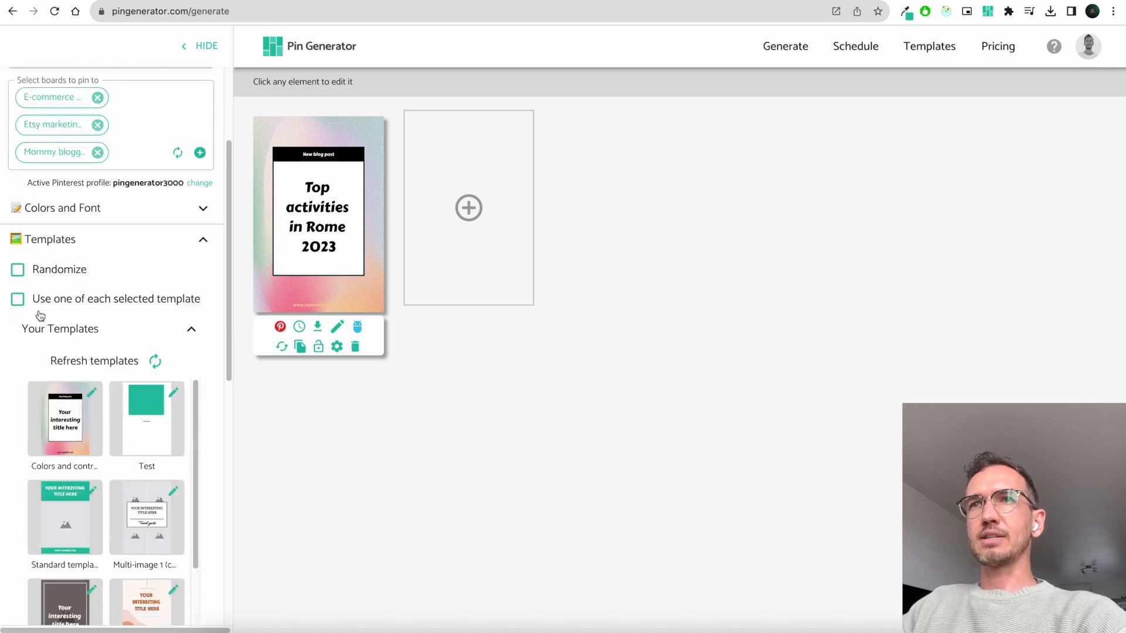
click(154, 362)
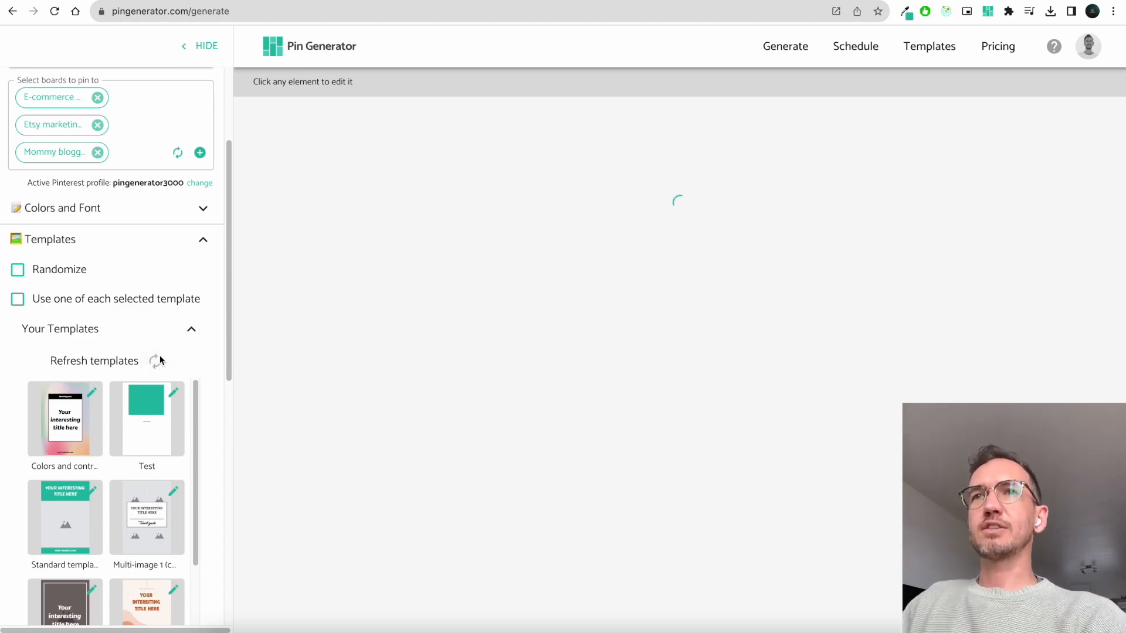
click(66, 436)
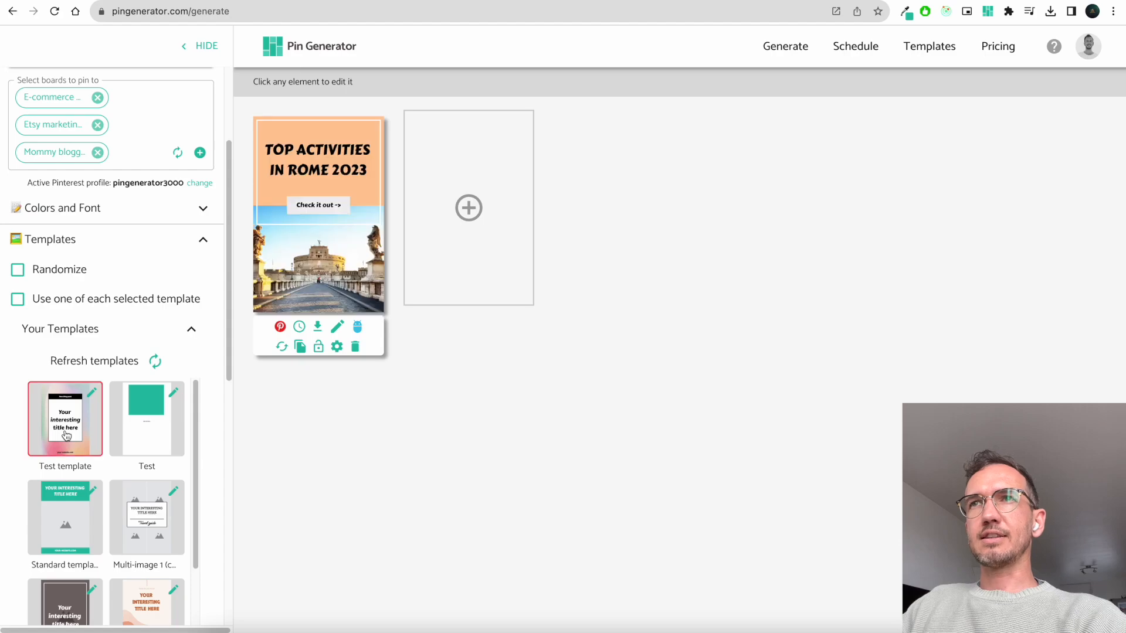
Look through the standard templates, and set the Rome pin's template to "Test template", saving the pin
click(191, 330)
click(188, 364)
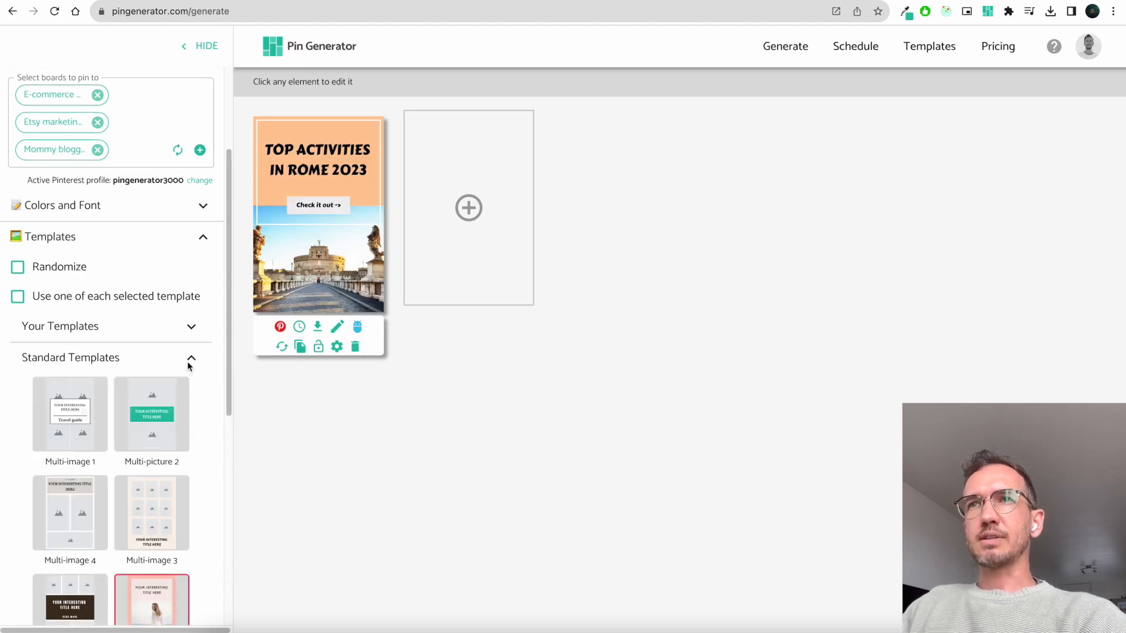
scroll(187, 367, down, 5)
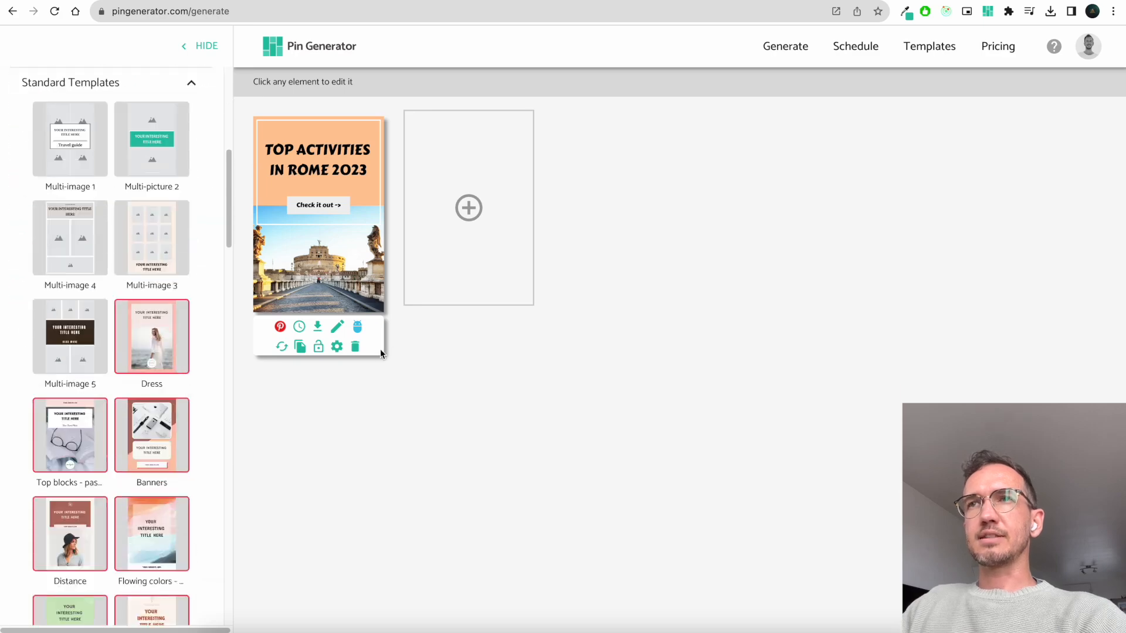
click(335, 326)
click(547, 413)
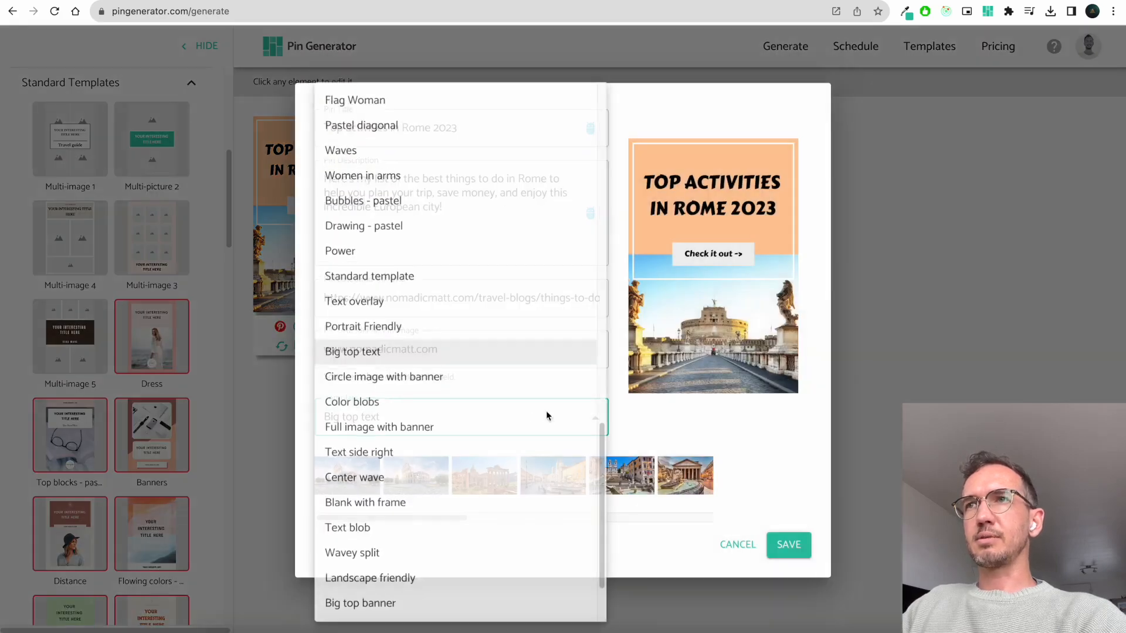
scroll(545, 436, down, 3)
scroll(529, 425, up, 20)
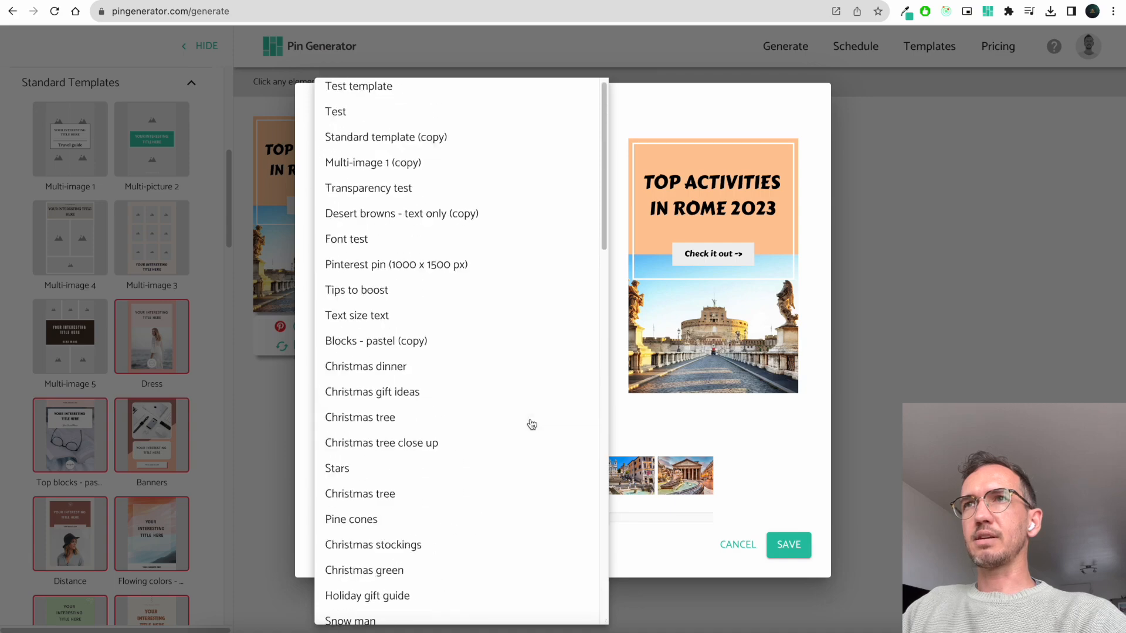
click(434, 101)
mouse_move(634, 464)
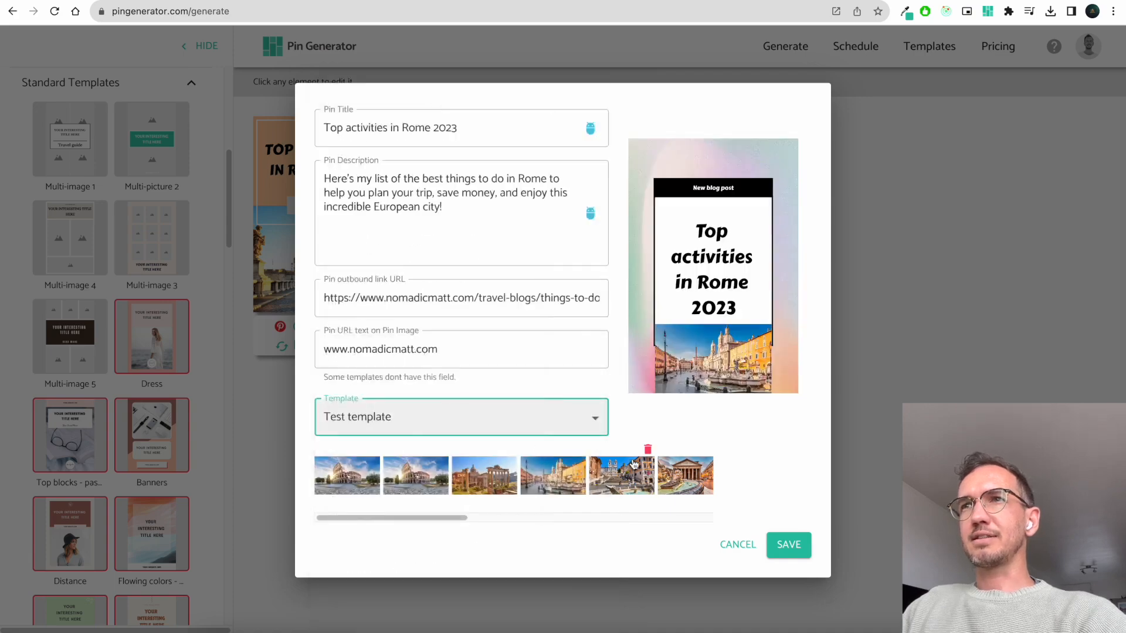
click(779, 546)
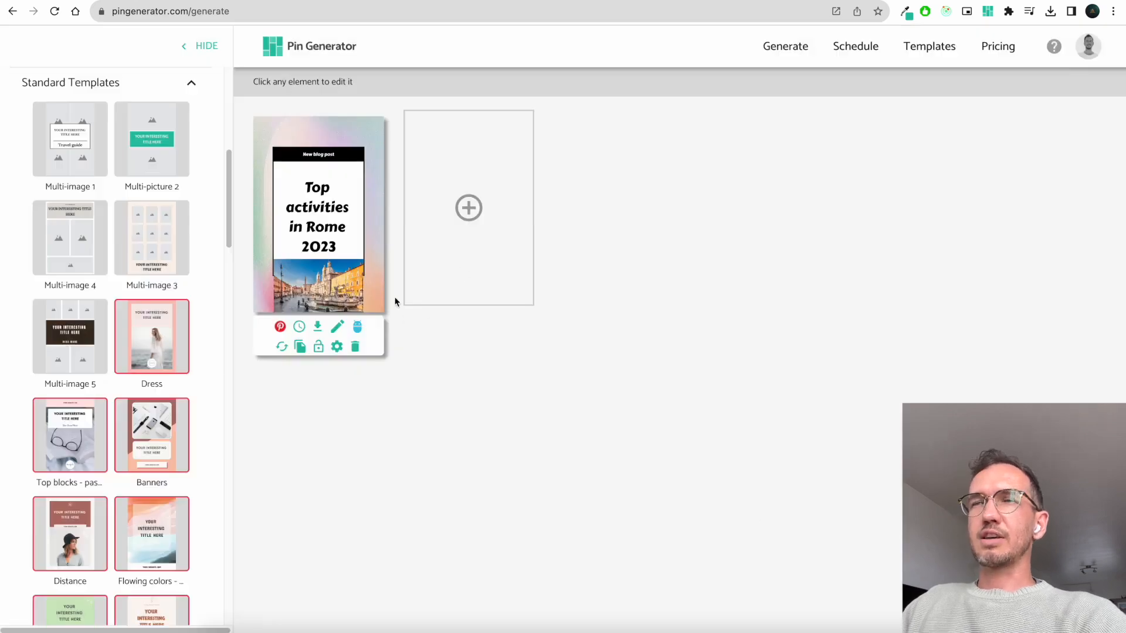
Check the pin's title and URL text, and move the photo up so it overlaps the title inside the white box
click(322, 201)
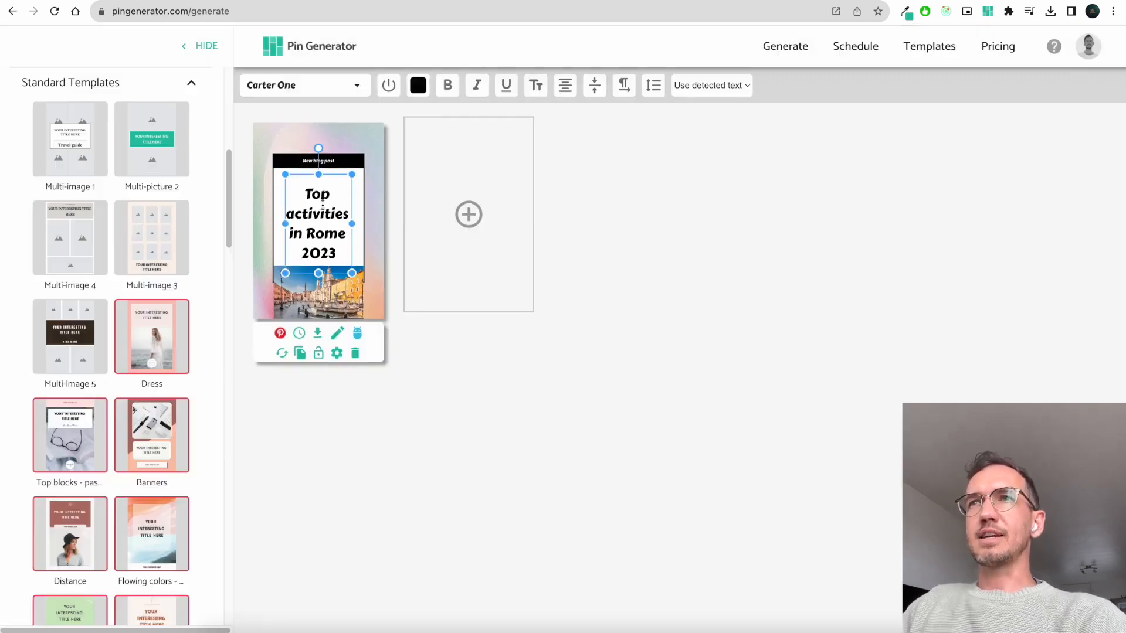
click(328, 286)
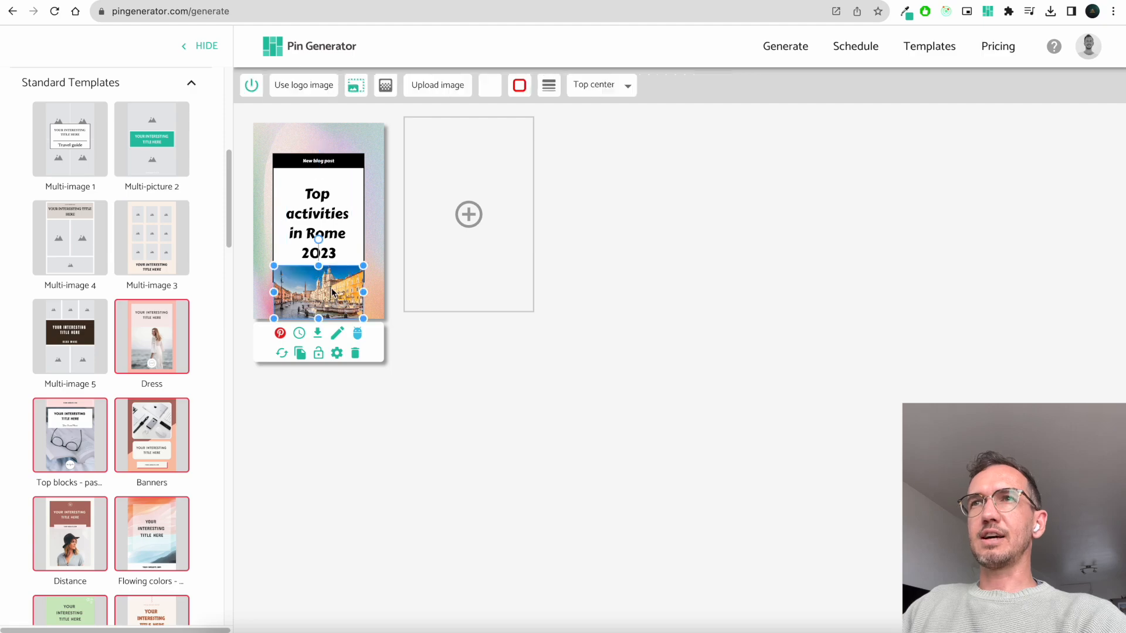
drag(383, 241, 340, 256)
click(324, 310)
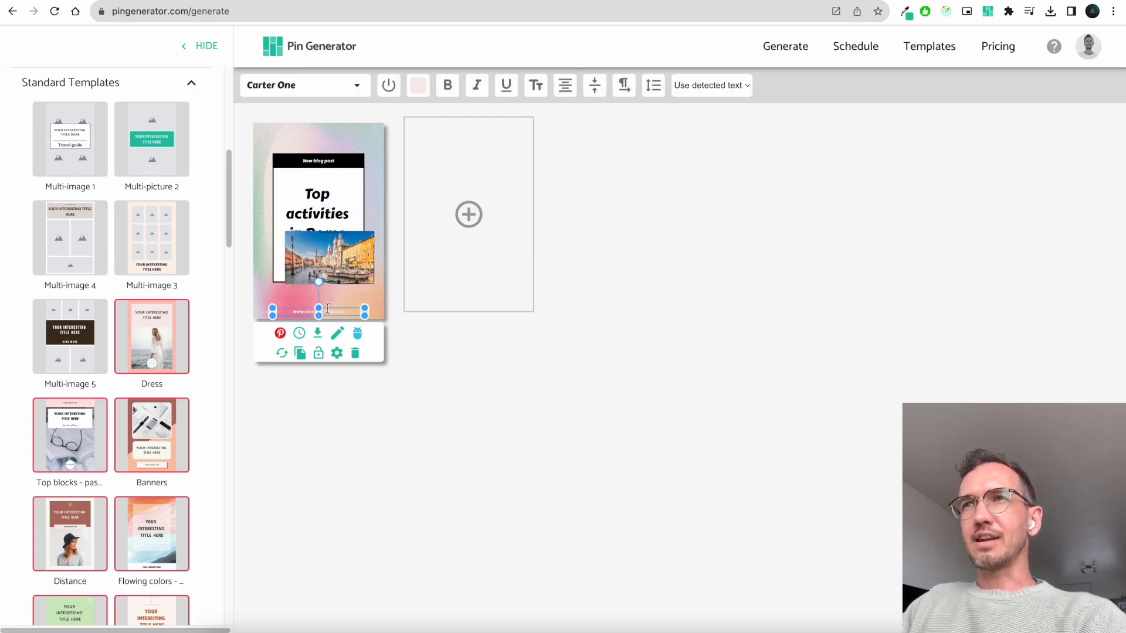
click(332, 263)
drag(336, 253, 323, 233)
Try the scraped Rome photos in turn on the pin, ending with the Pantheon fountain photo, and leave the pin editor
click(337, 333)
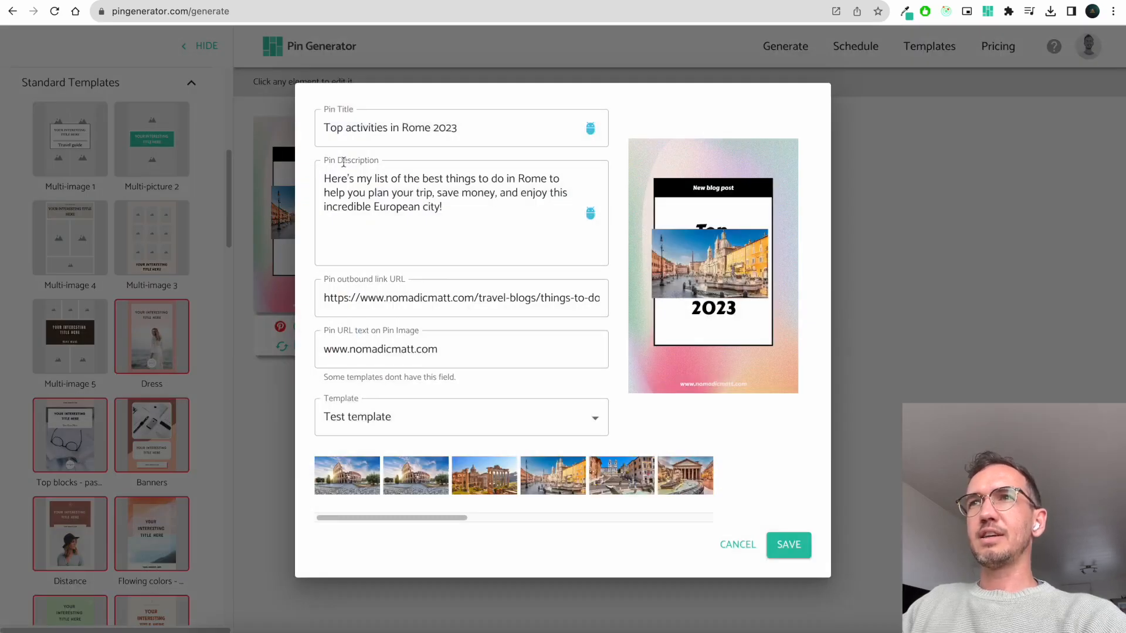
click(427, 484)
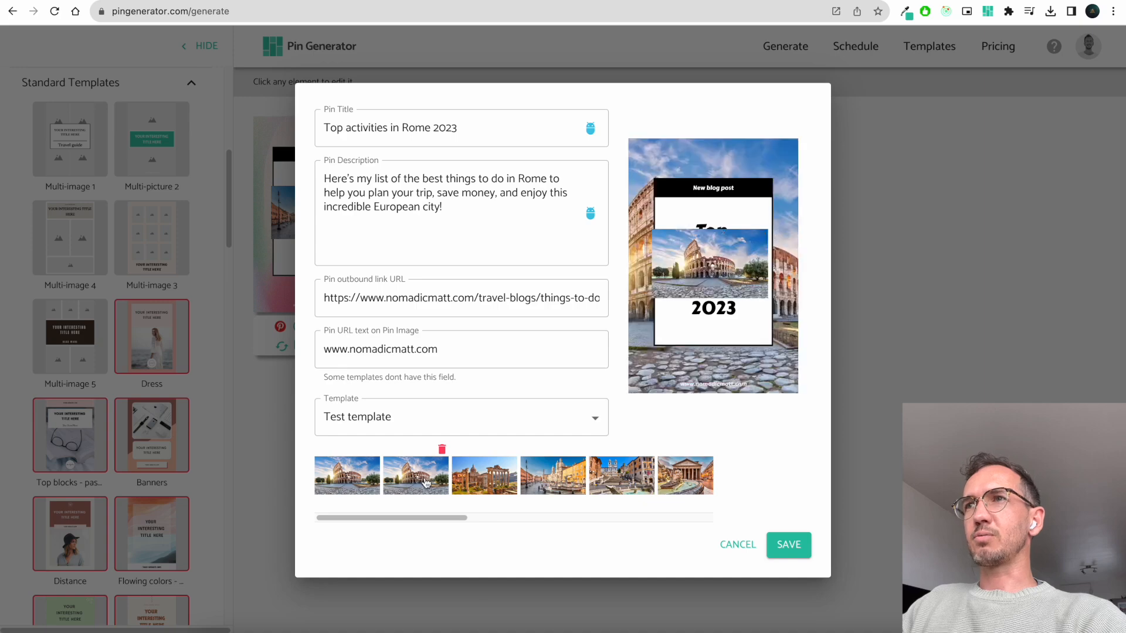
click(474, 485)
click(572, 486)
click(651, 481)
click(688, 483)
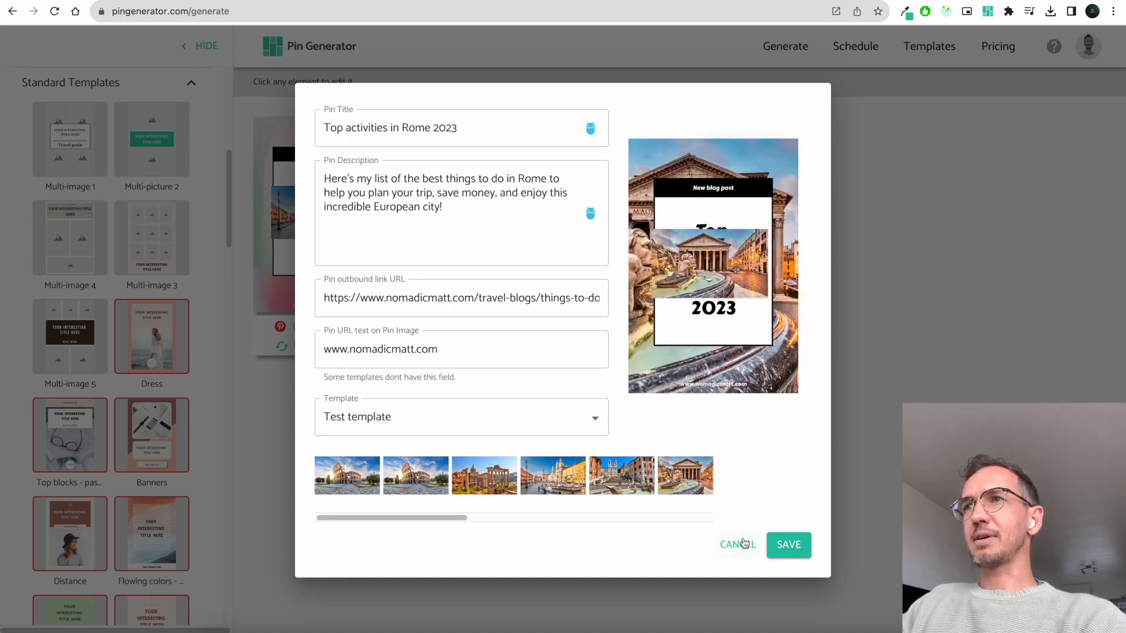
click(741, 545)
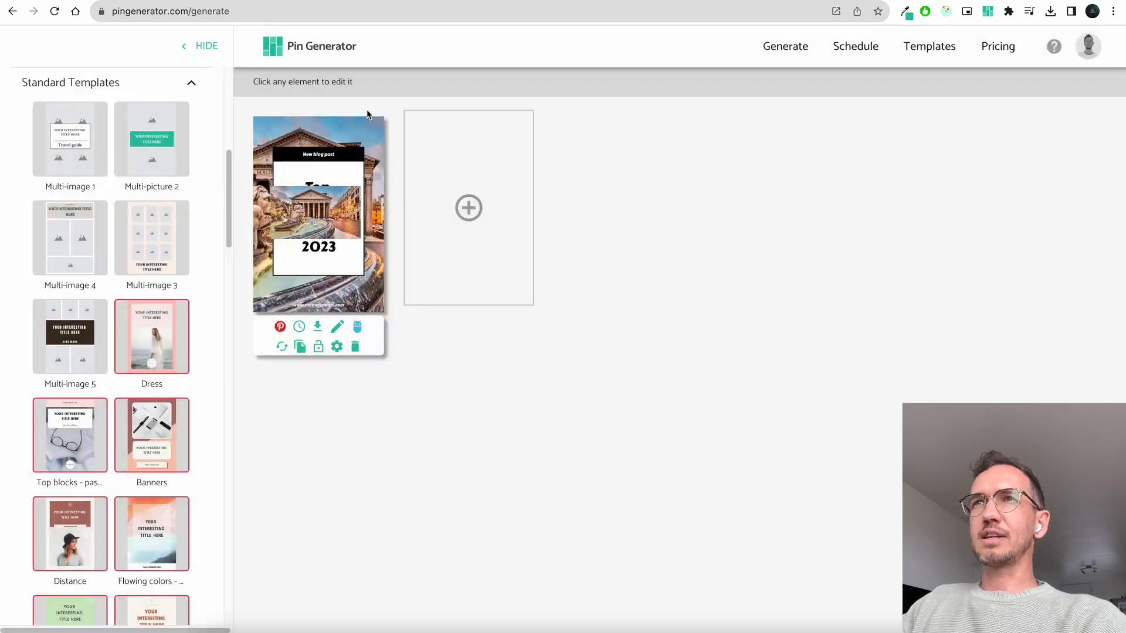
Toggle the dynamic option of the pin's background image, and select the overlaid photo to compare its setting
click(367, 118)
click(251, 87)
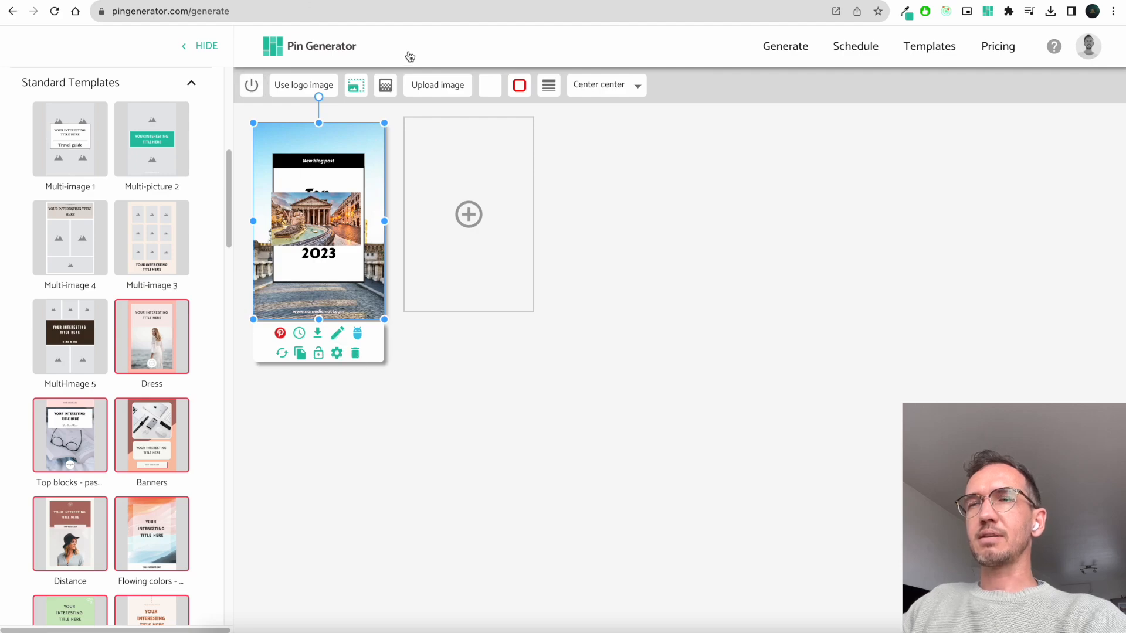
click(312, 240)
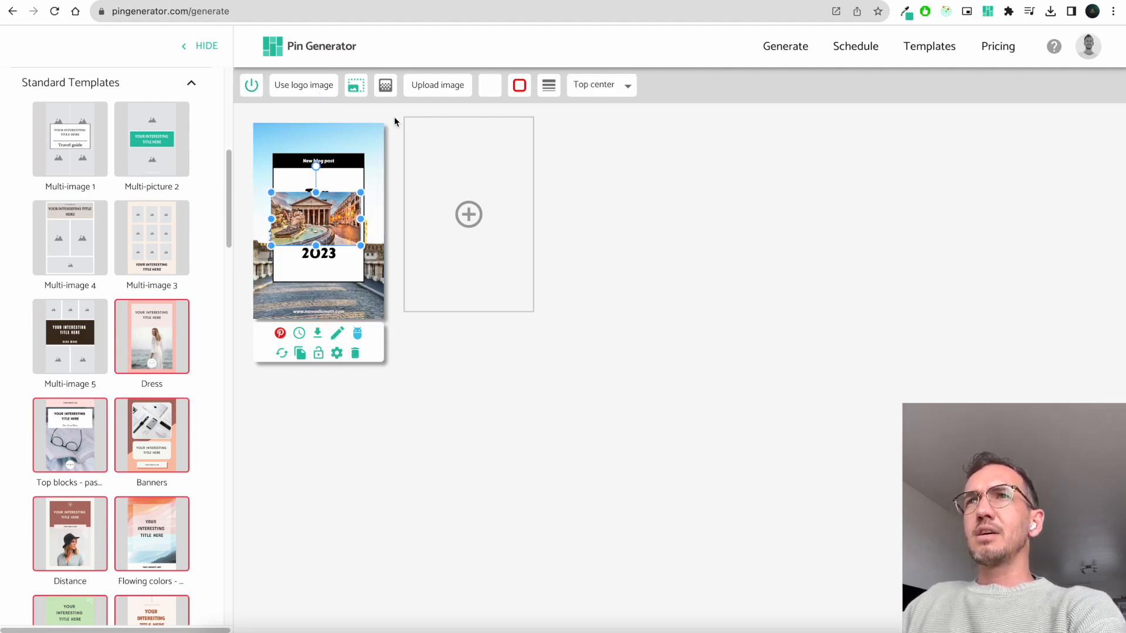
click(392, 206)
Return to the template builder, move the cat image to the canvas's upper-left corner, and save the template
click(402, 2)
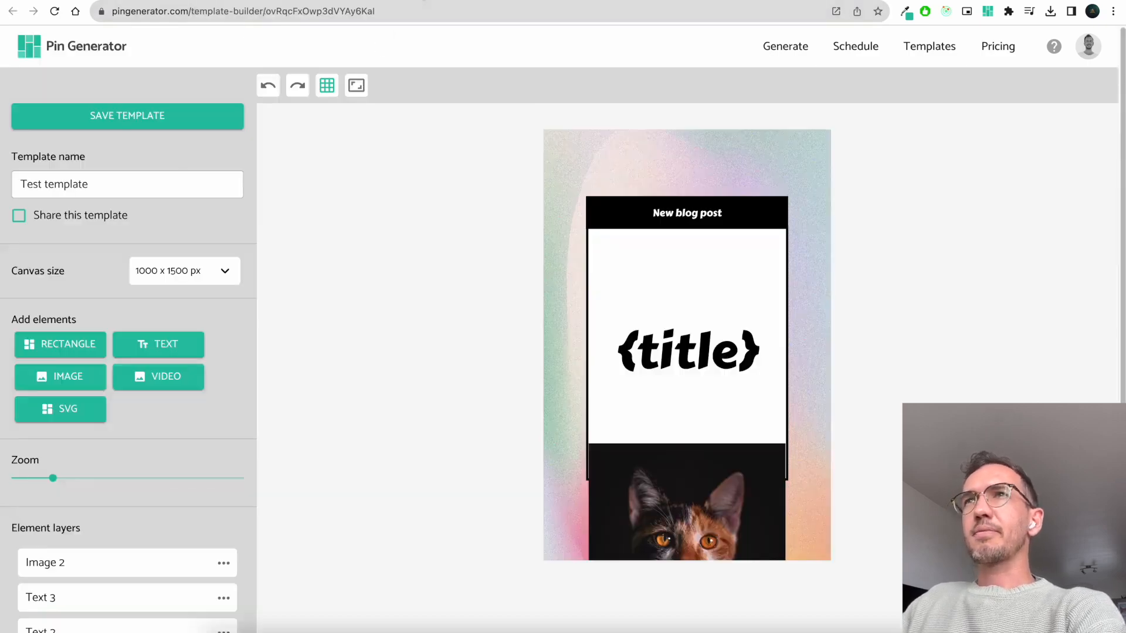
click(699, 504)
drag(699, 505, 653, 200)
click(153, 118)
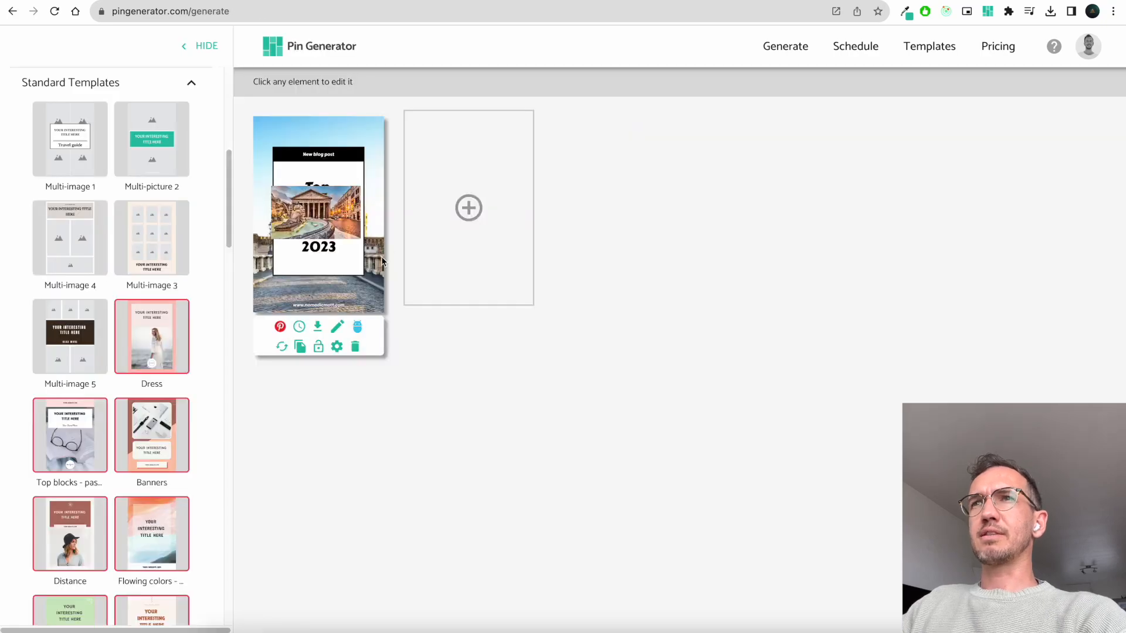
Refresh your own templates on the generate page, and select the pin's photo to check its placement
scroll(183, 322, up, 5)
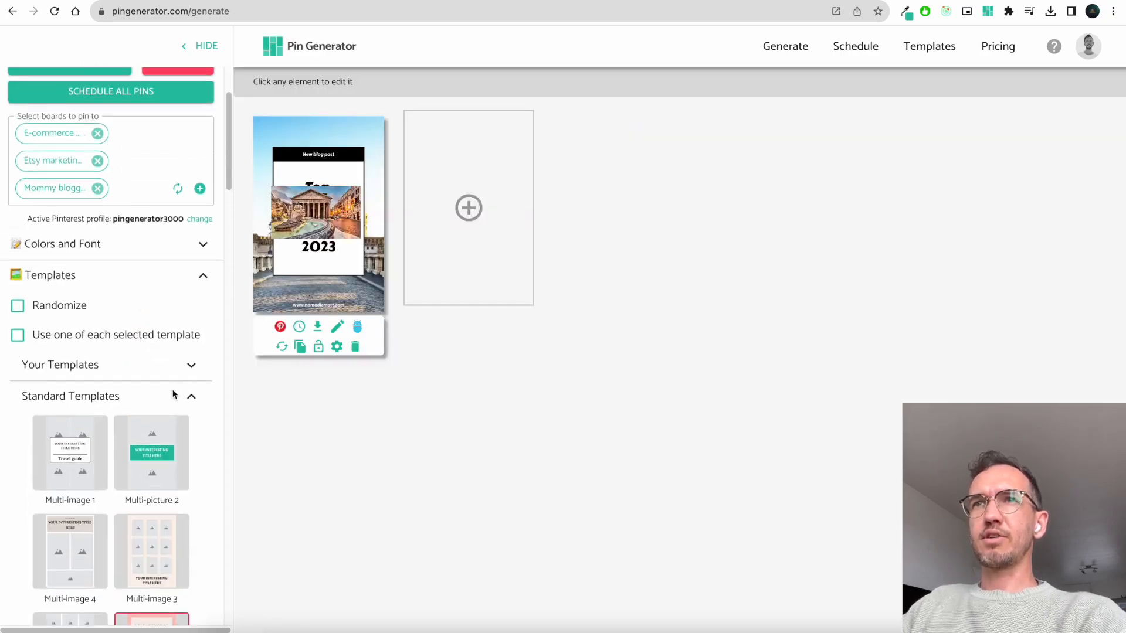
click(189, 365)
click(155, 399)
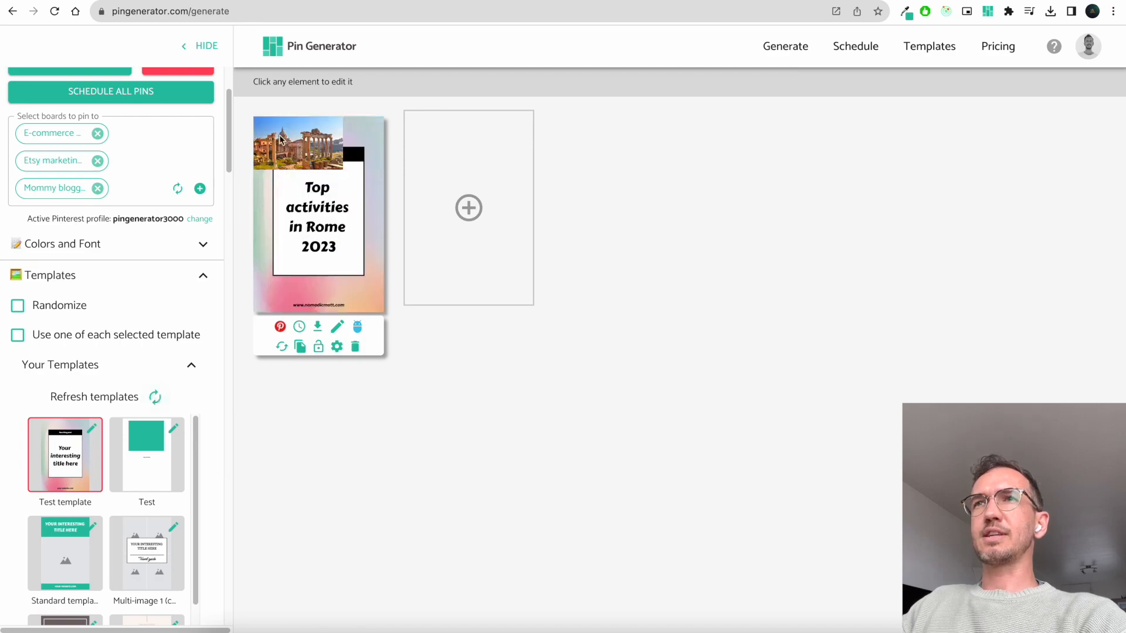
click(281, 140)
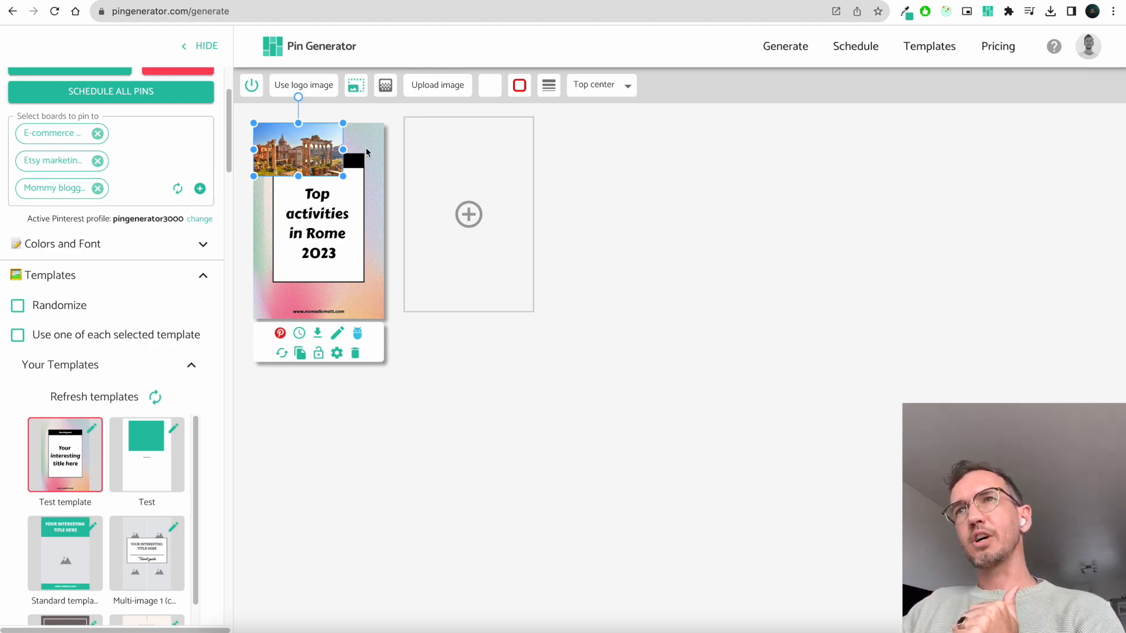
click(386, 149)
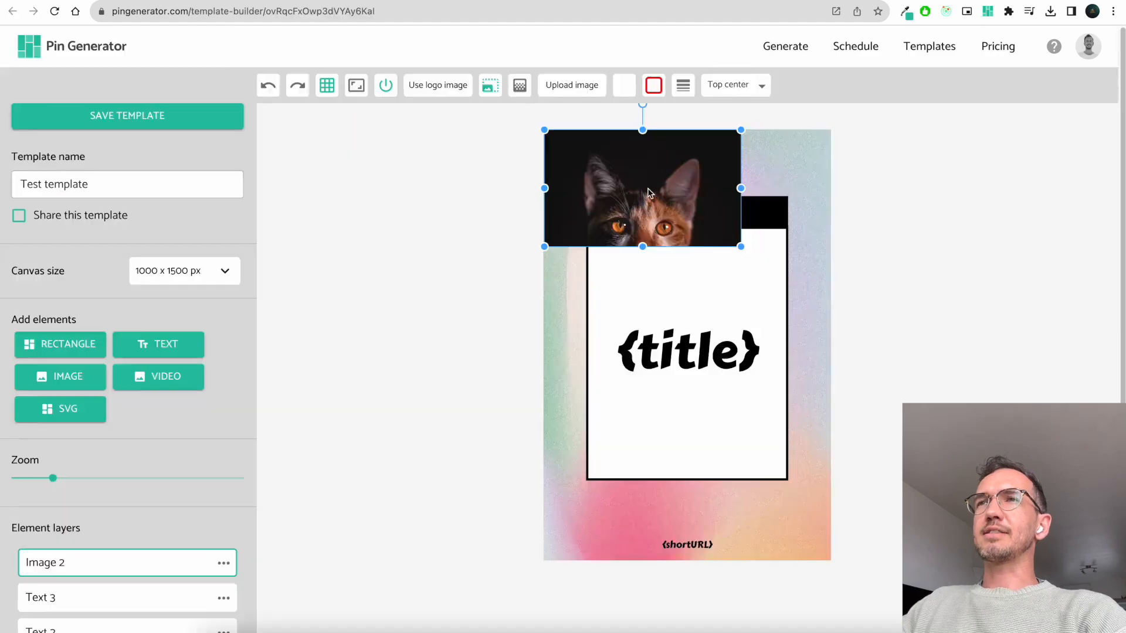
Move the template's cat image to just beneath the "New blog post" header, and undo edits until the image is removed
drag(623, 193, 668, 294)
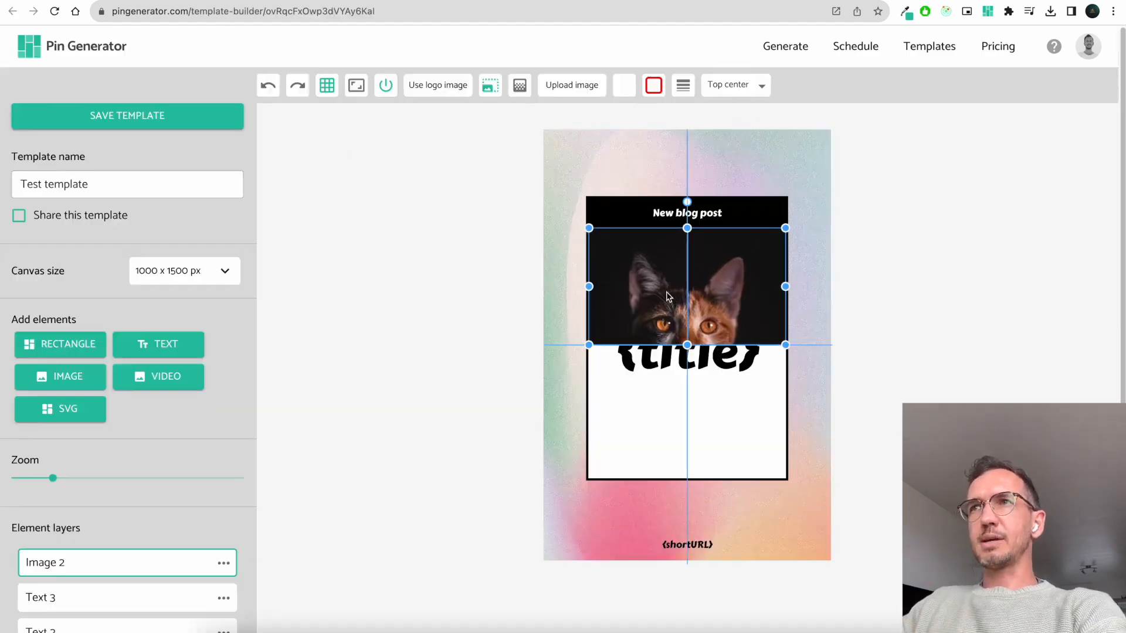
click(837, 249)
key(super+z)
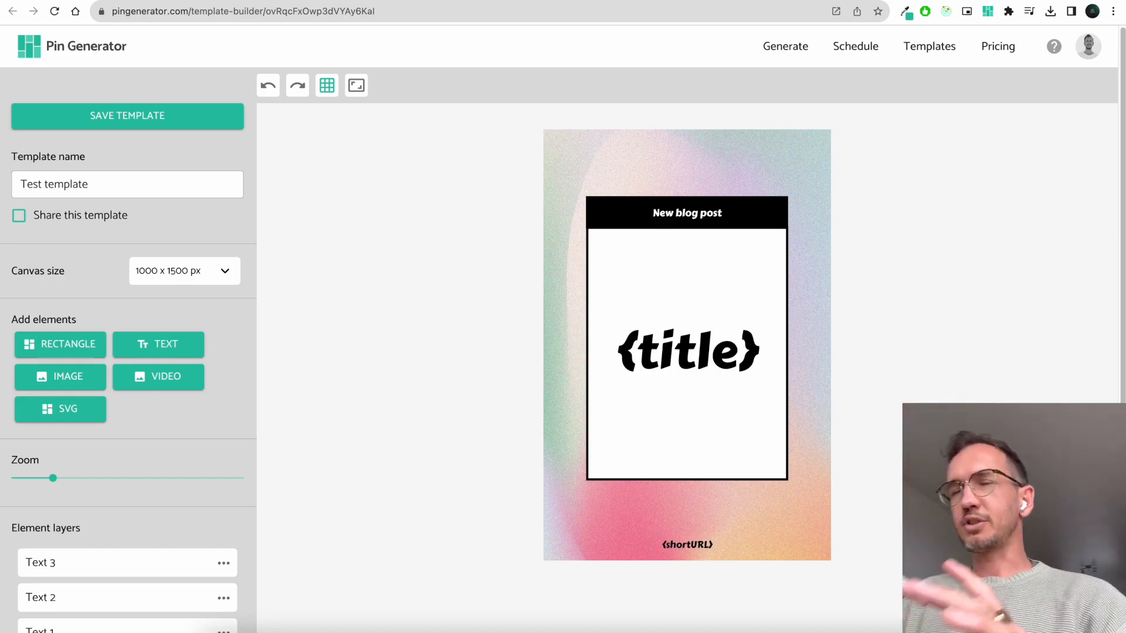
key(super+s)
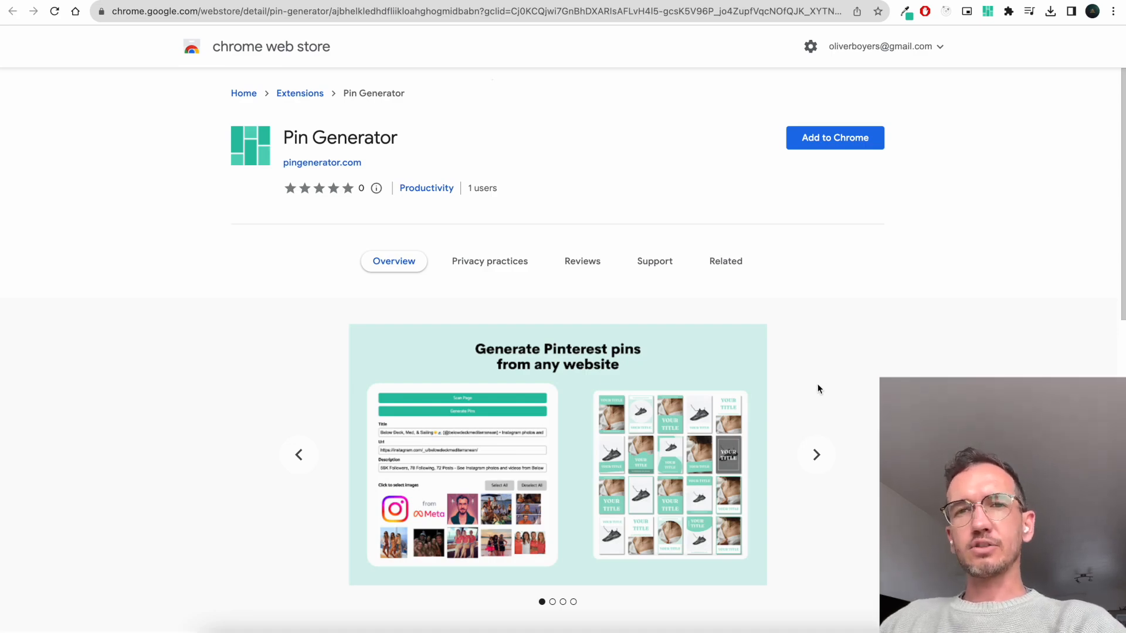
View the Pin Generator extension in the Chrome Web Store, paging through its preview images
scroll(819, 389, down, 1)
scroll(821, 410, down, 2)
scroll(821, 410, up, 3)
click(824, 464)
click(822, 464)
click(822, 464)
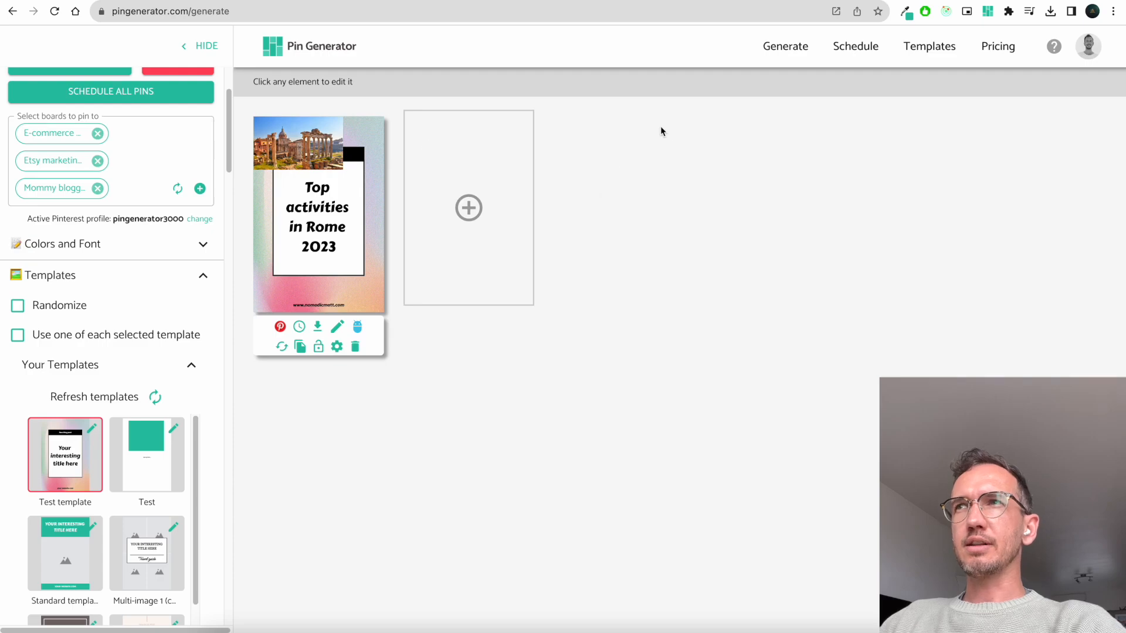
Open the justcoloursprinting profile on Instagram
click(786, 45)
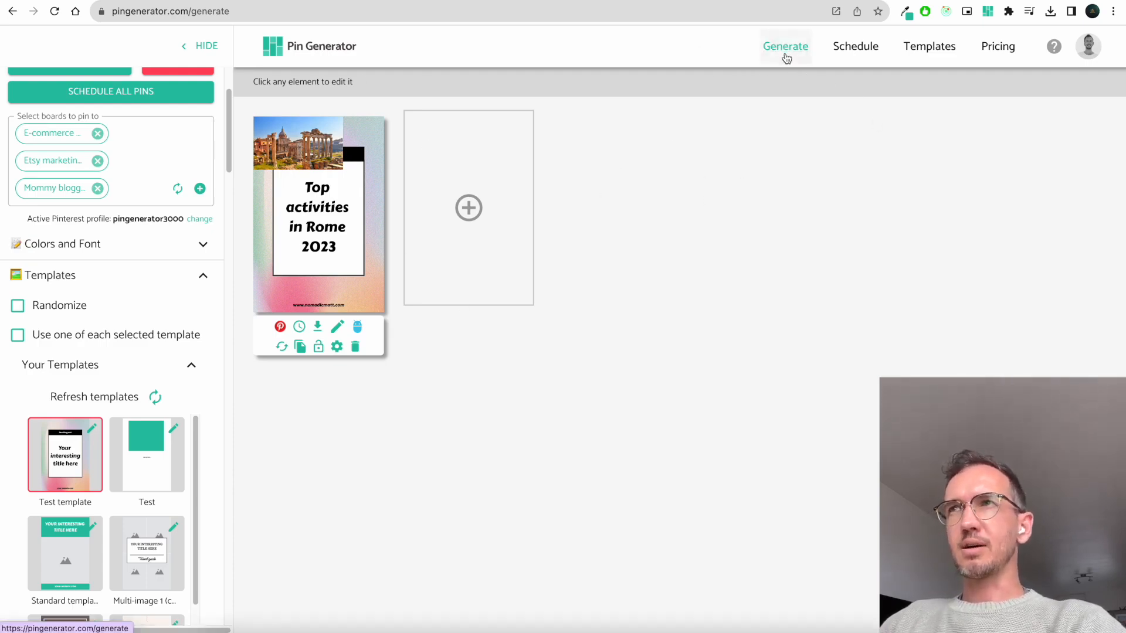
click(296, 55)
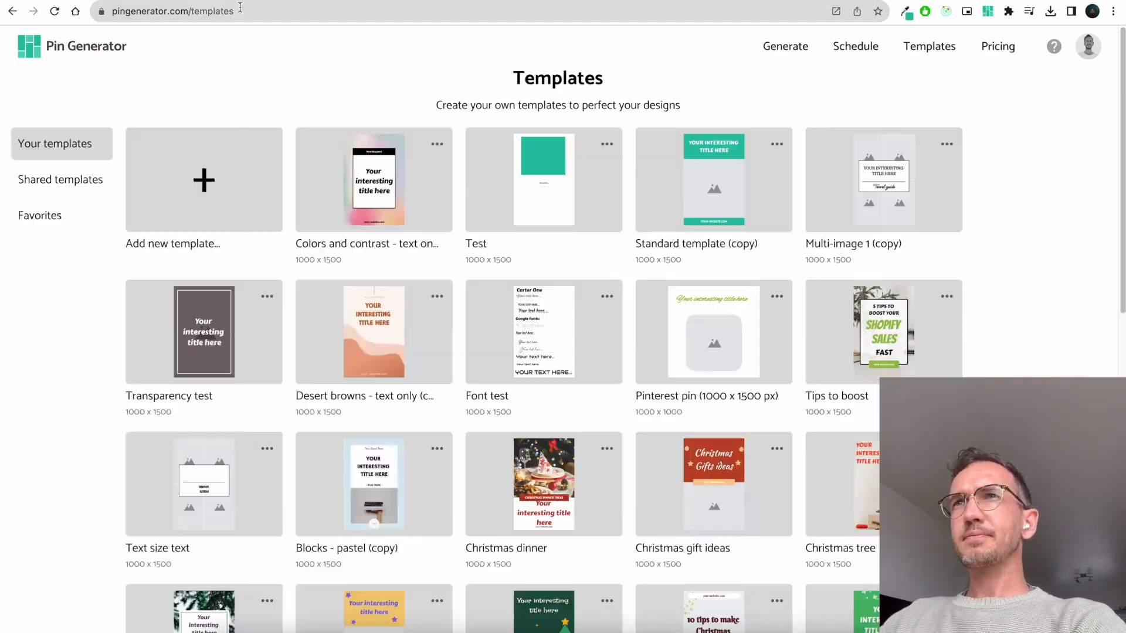
click(241, 9)
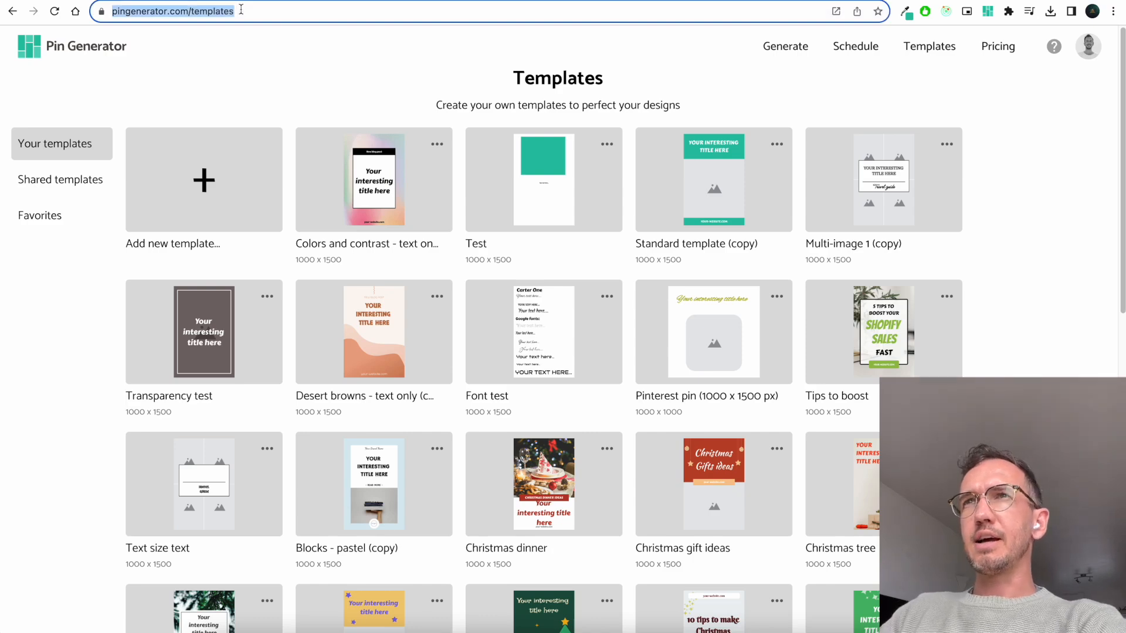
click(395, 13)
key(super+a)
text(instagram.com)
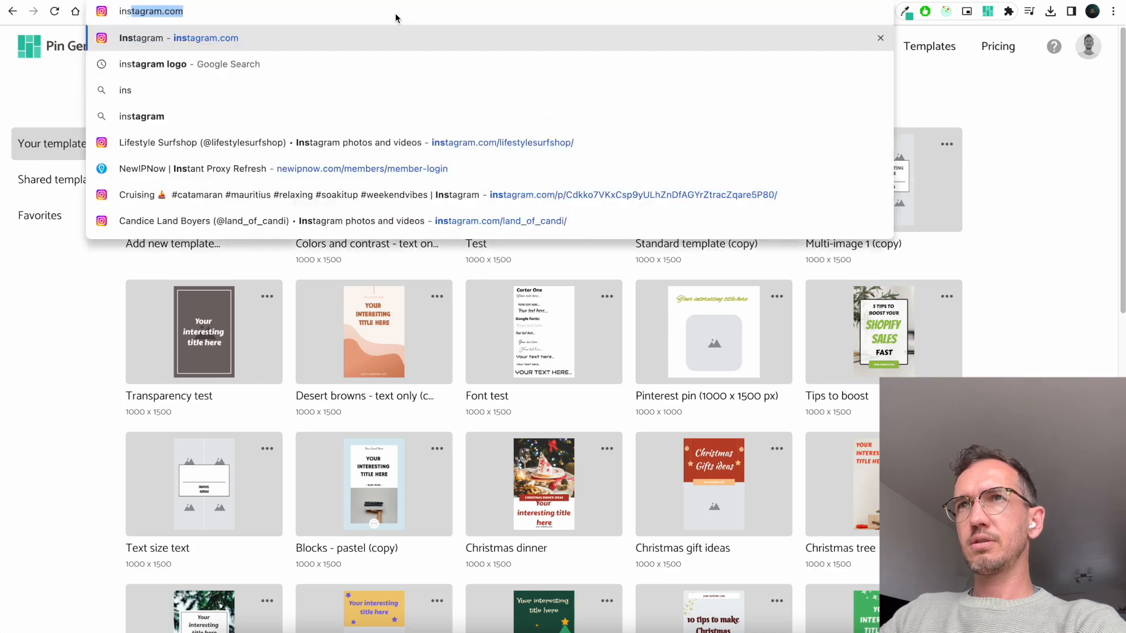
key(Down)
key(Down)
key(Down)
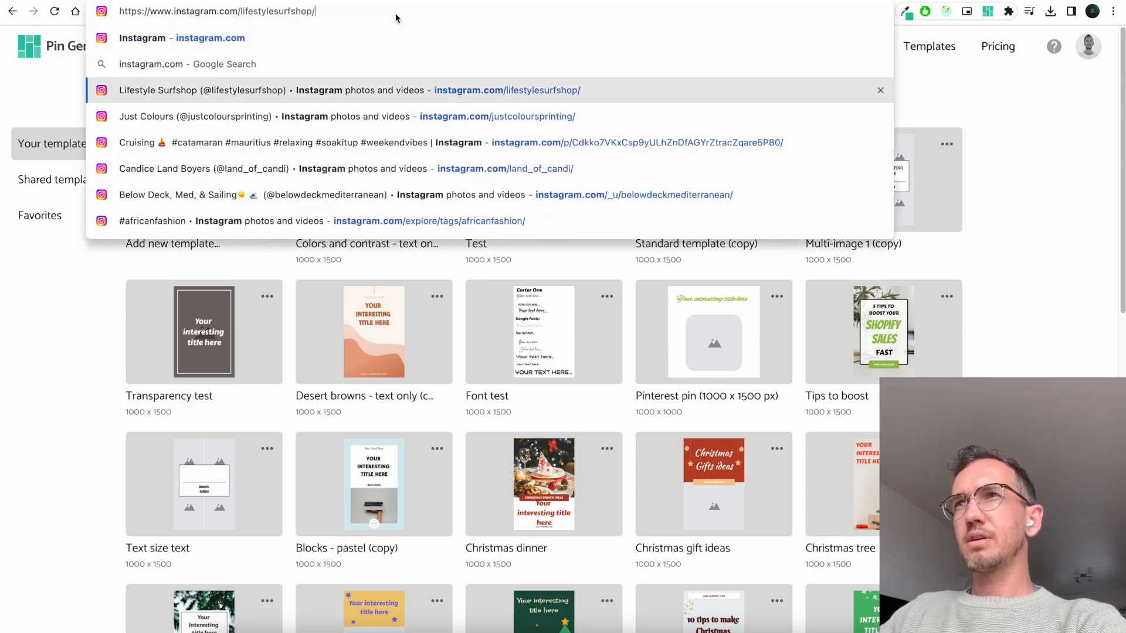
key(Return)
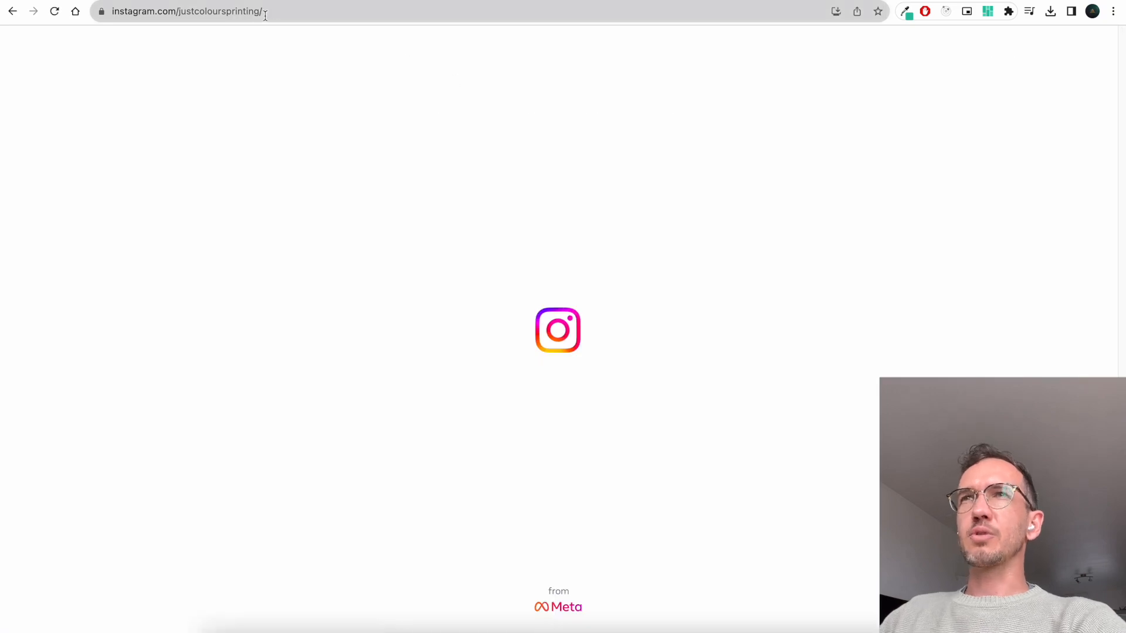
Copy the Instagram profile's URL and generate pins from it in Pin Generator
click(284, 12)
key(ctrl+c)
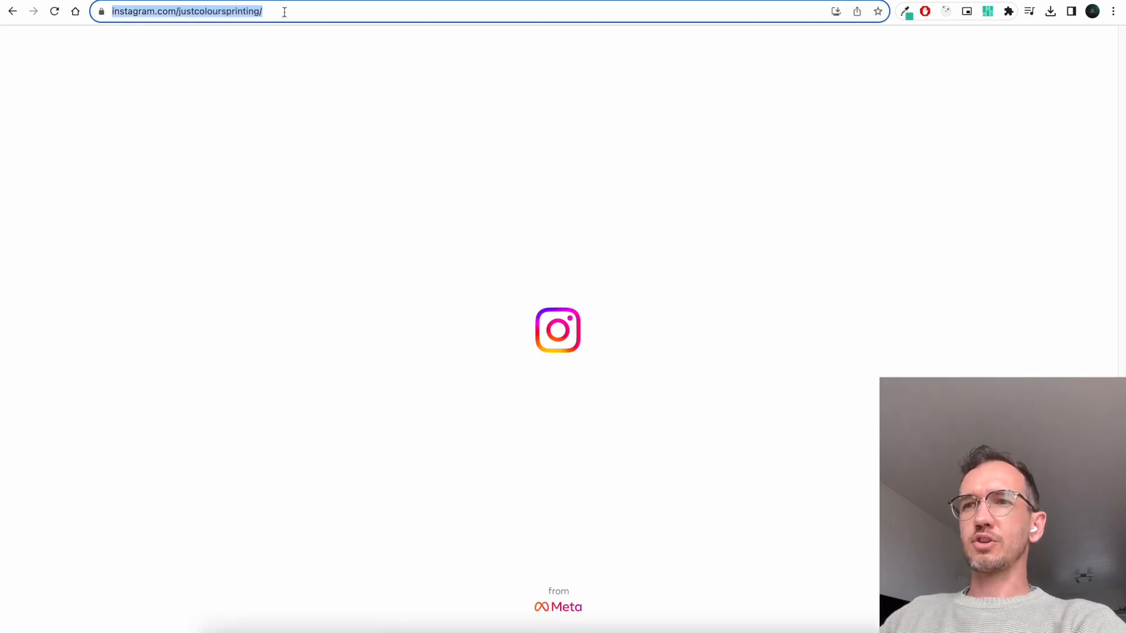
key(ctrl+shift+Tab)
click(329, 353)
key(ctrl+v)
click(473, 355)
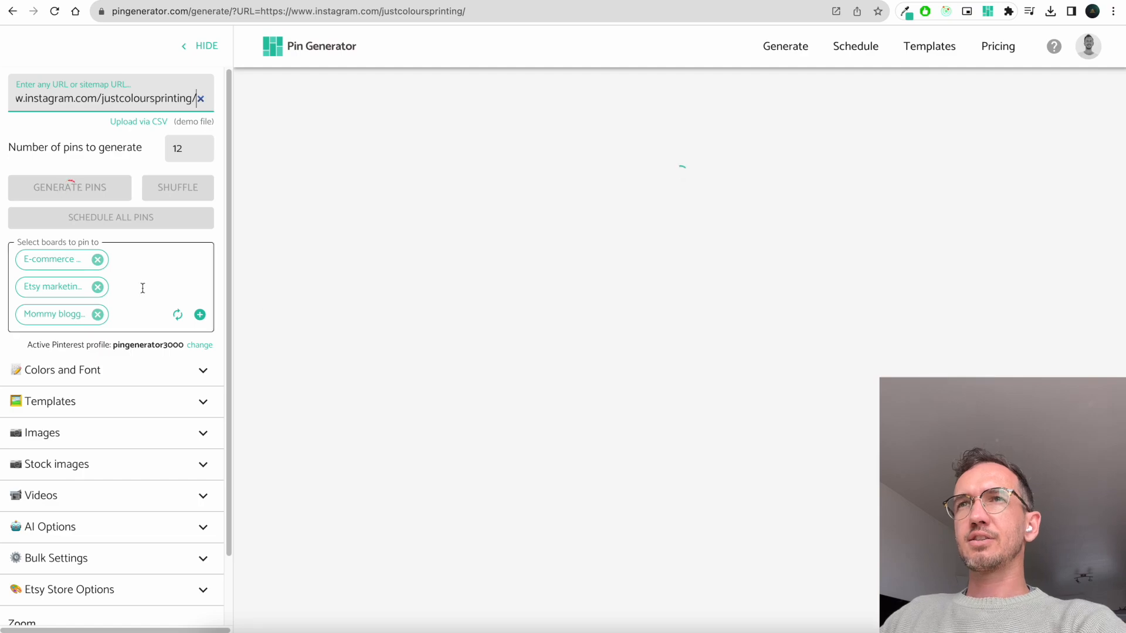
Remove all three selected Pinterest boards and accept using all detected images for the pins
click(97, 259)
click(97, 259)
click(97, 260)
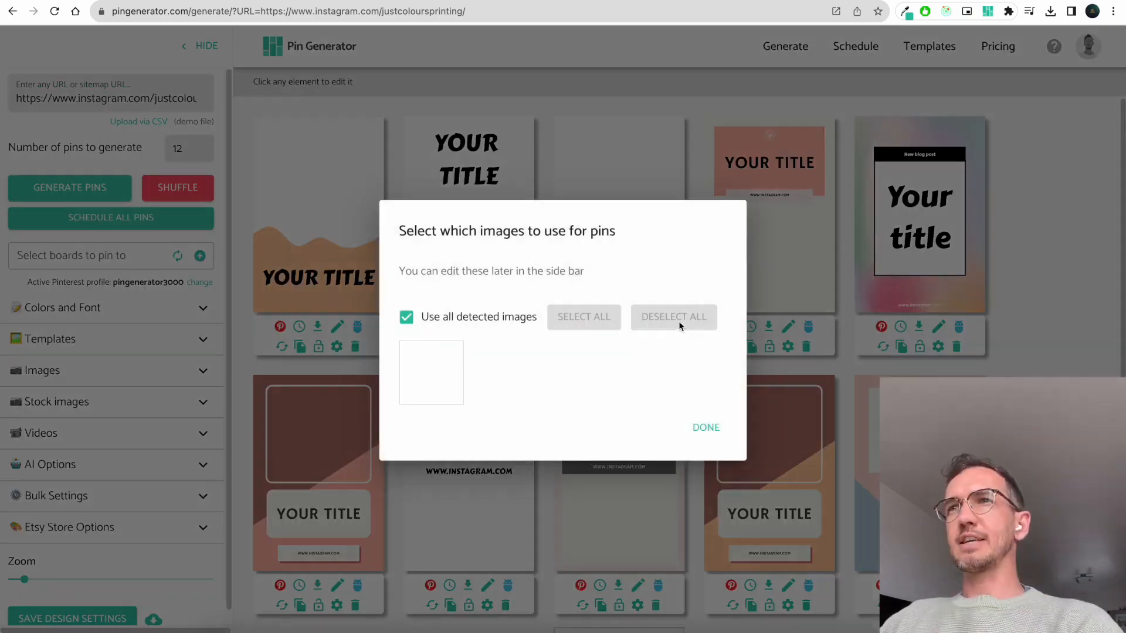
click(705, 429)
Look over the Instagram profile's posts and revisit the Pin Generator listing in the Chrome Web Store before returning to the profile
click(216, 1)
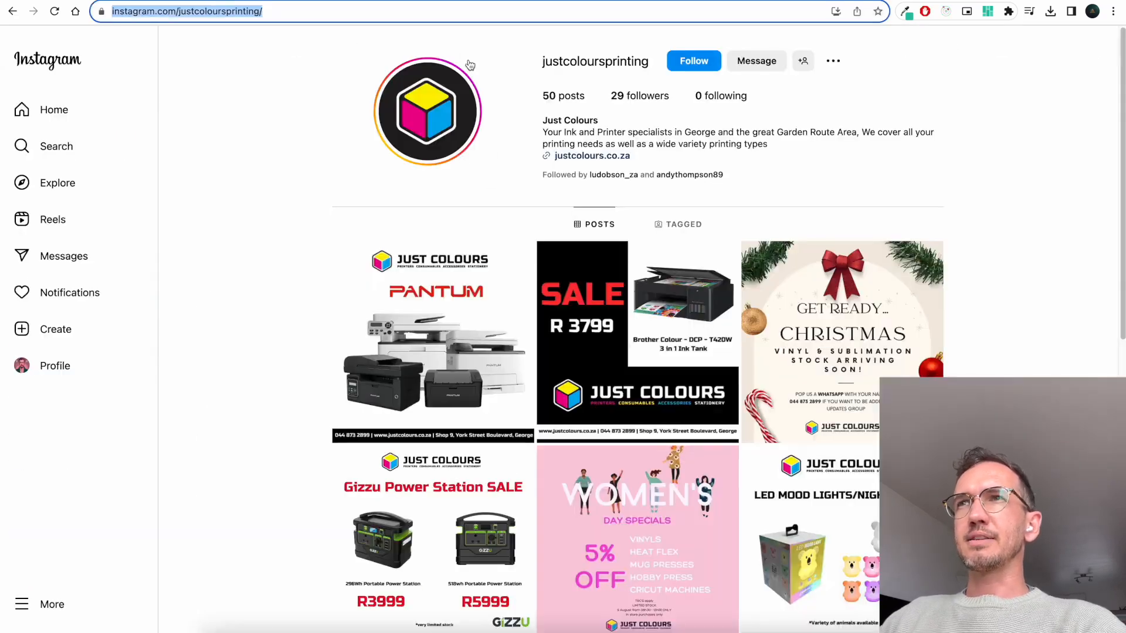
scroll(942, 306, down, 6)
scroll(942, 305, up, 6)
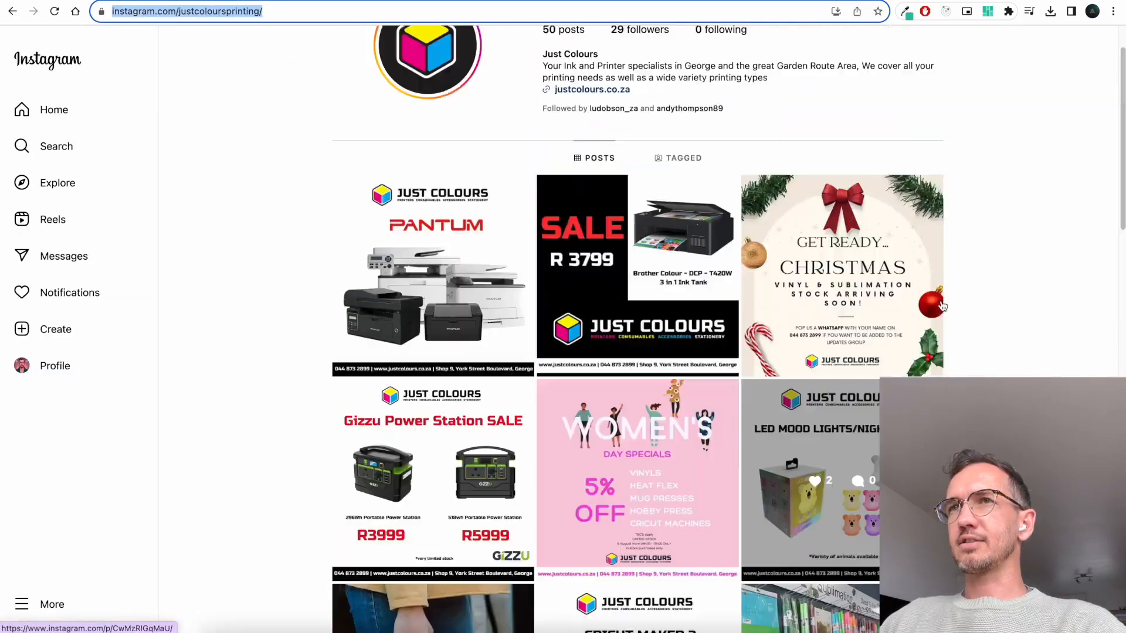
click(1002, 221)
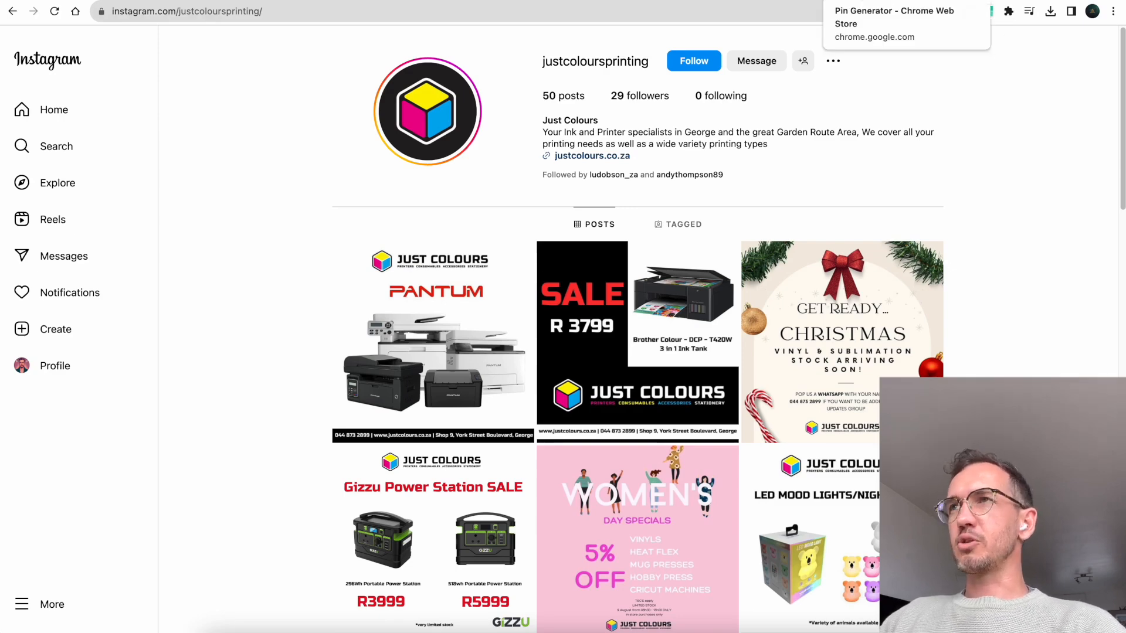
click(907, 1)
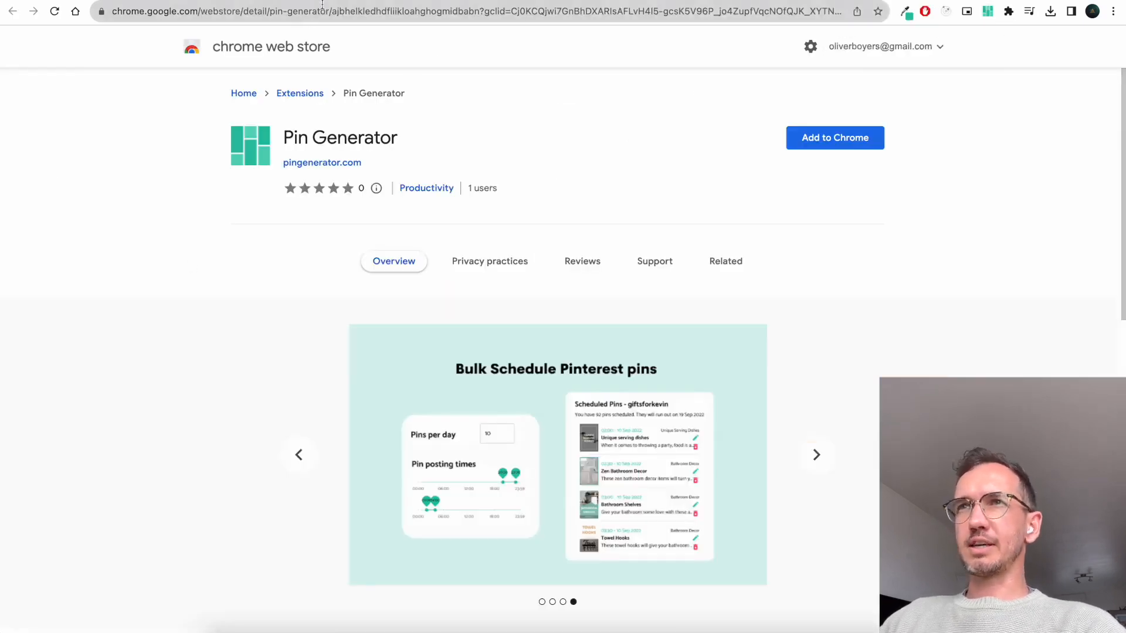
click(208, 1)
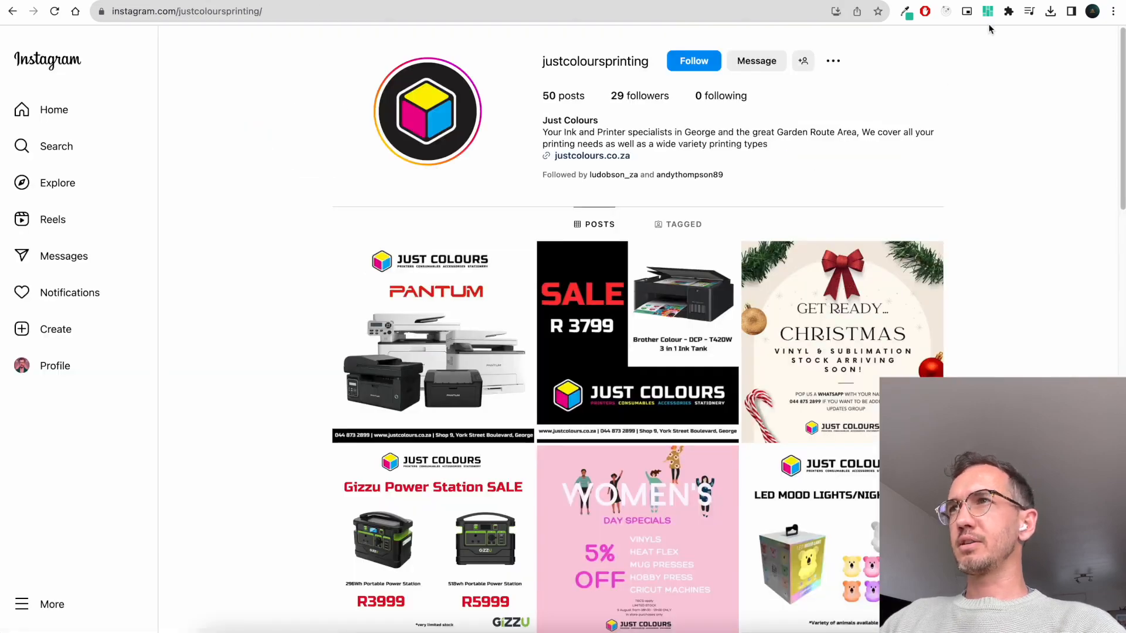
Check the installed browser extensions and scan the Instagram profile page with the Pin Generator extension
click(1008, 11)
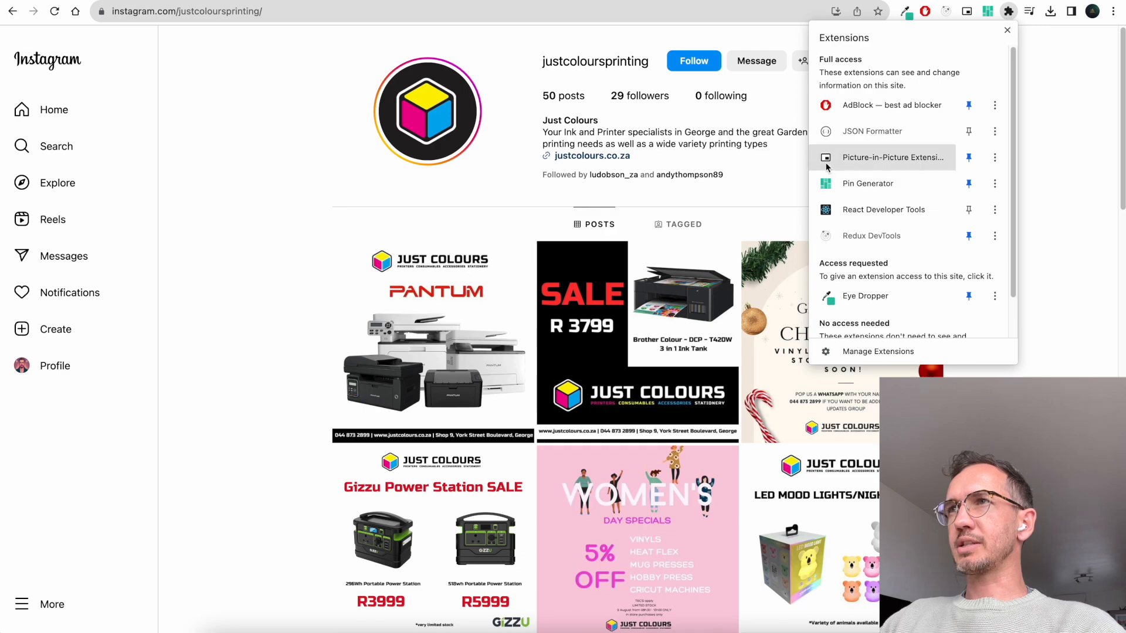
click(1028, 153)
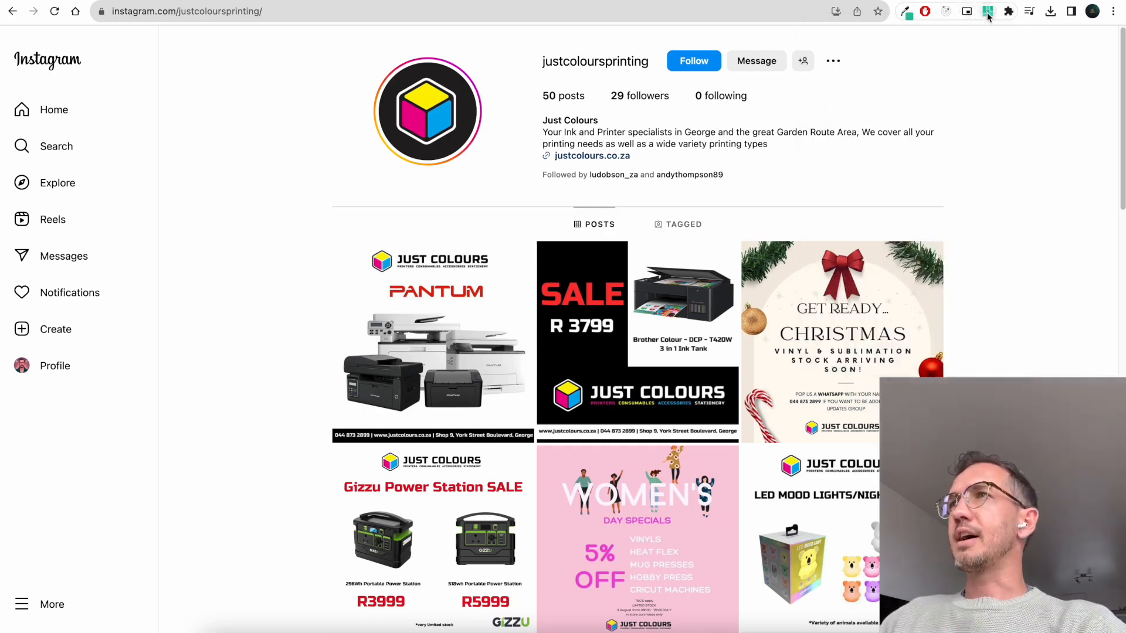
click(989, 15)
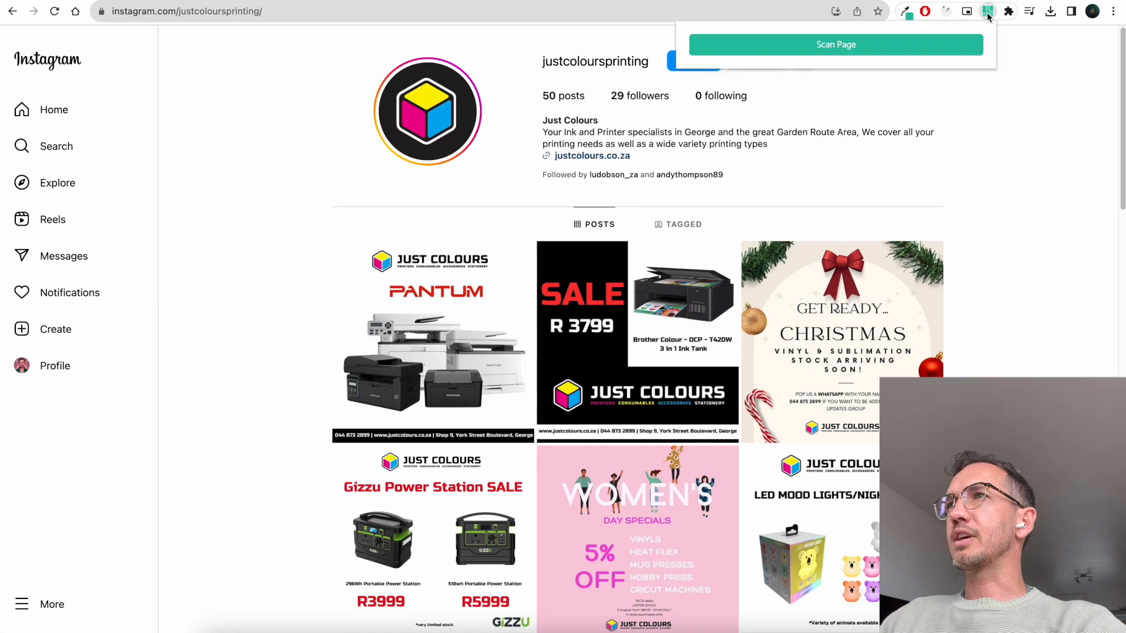
click(895, 51)
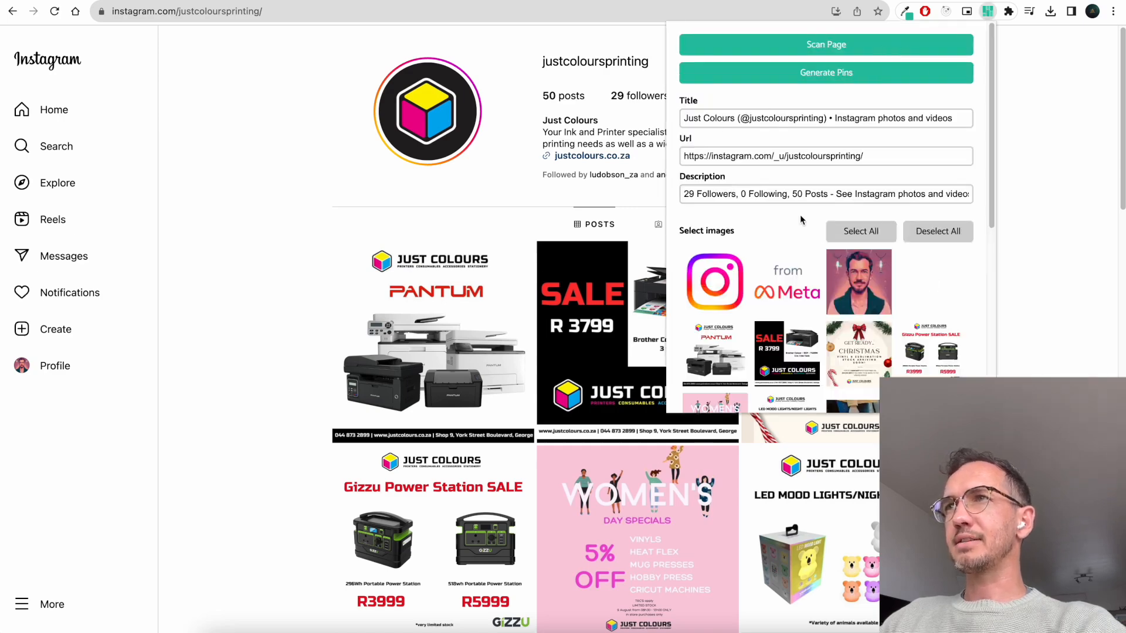
Select six scanned images: Christmas, Gizzu Power Station, the carried black power station, Cricut Maker 3, LED mood lights and Women's Day specials
scroll(775, 276, down, 6)
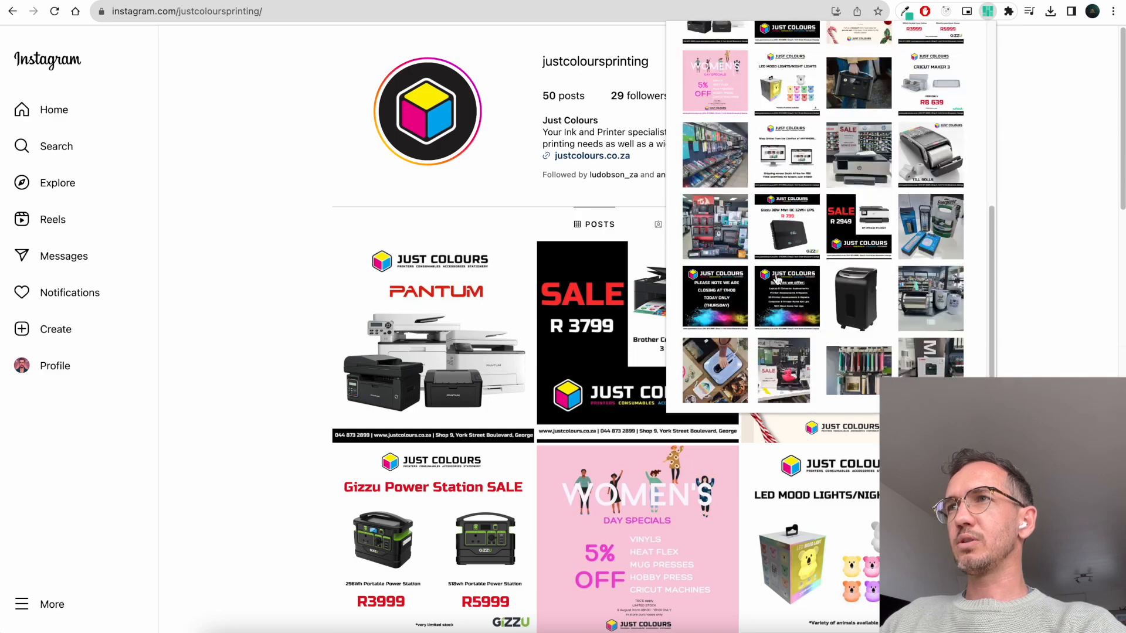
scroll(777, 281, up, 4)
click(876, 233)
click(915, 225)
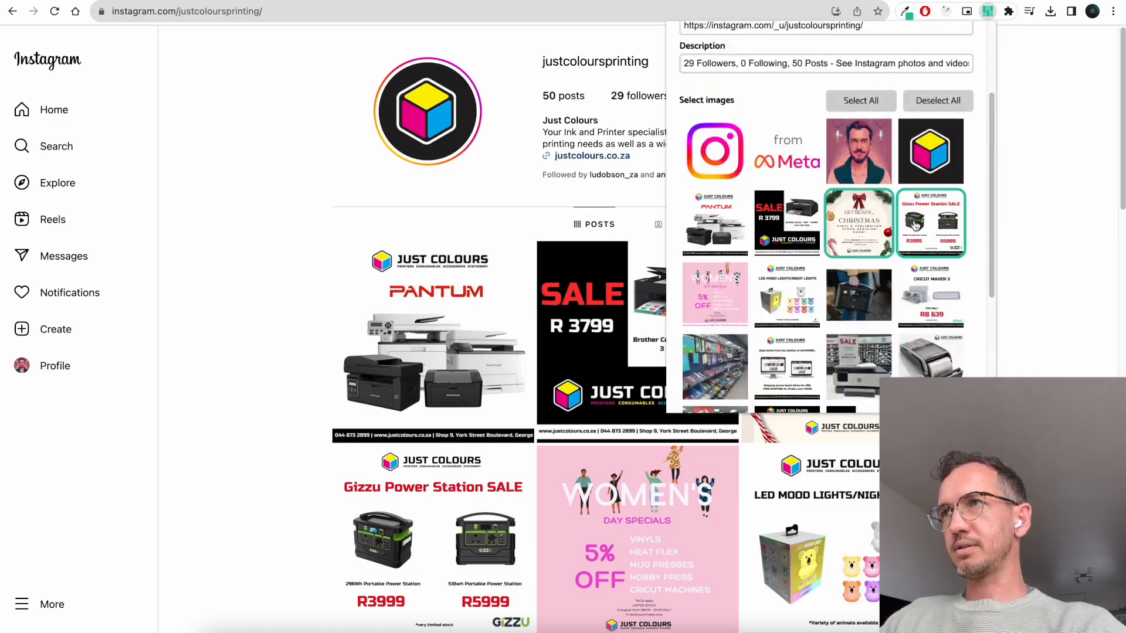
click(867, 300)
click(954, 297)
click(774, 296)
click(730, 301)
Set the scanned page's title to "Test" and generate pins from the selected images
scroll(774, 264, up, 3)
click(874, 119)
key(super+a)
text(Te)
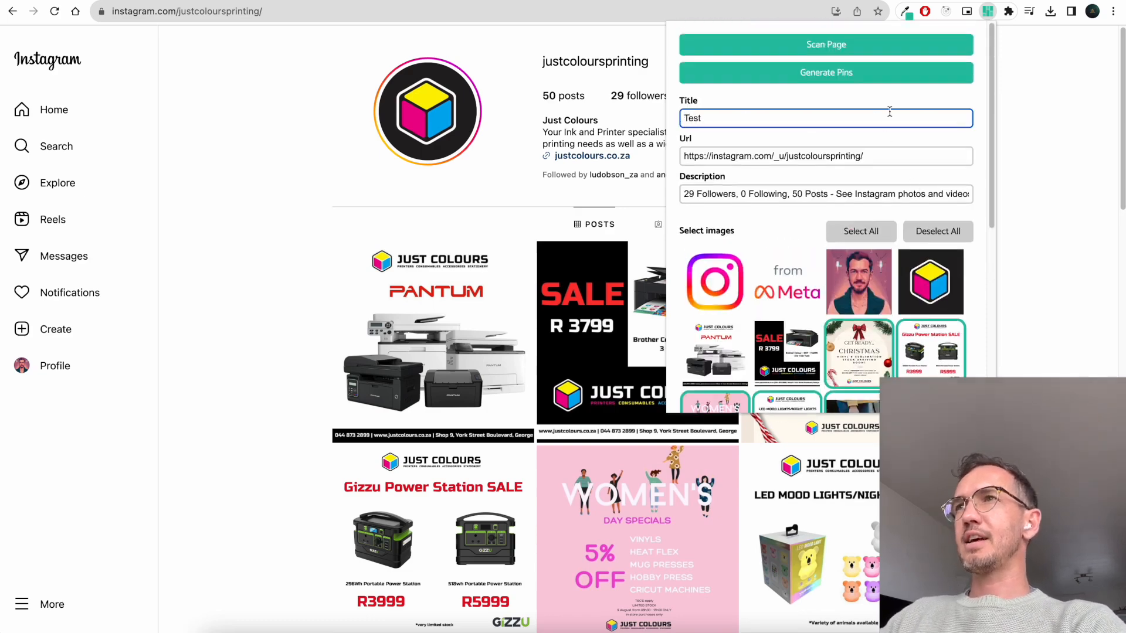
click(876, 73)
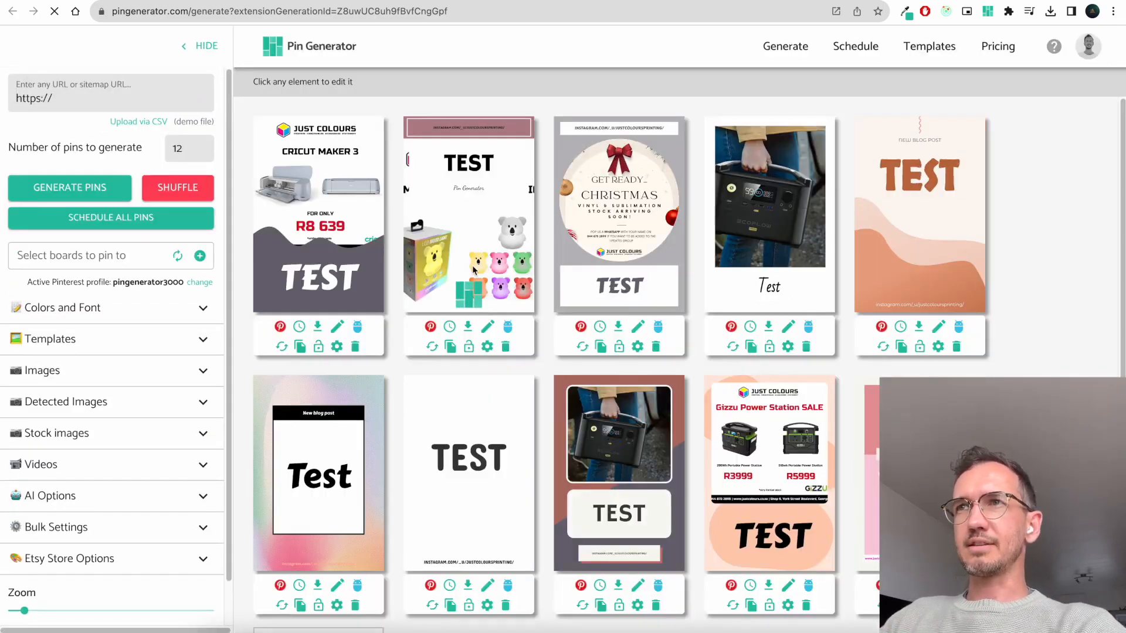
Review the details of the text-only "Flowing colors" pin, and close them without saving
click(482, 461)
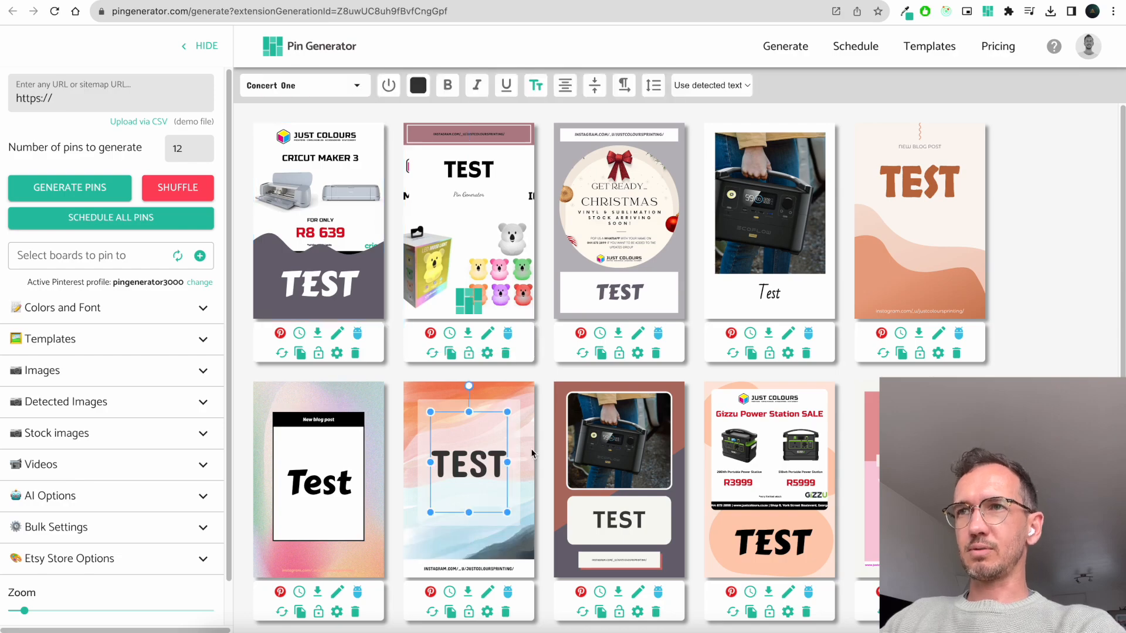
click(487, 592)
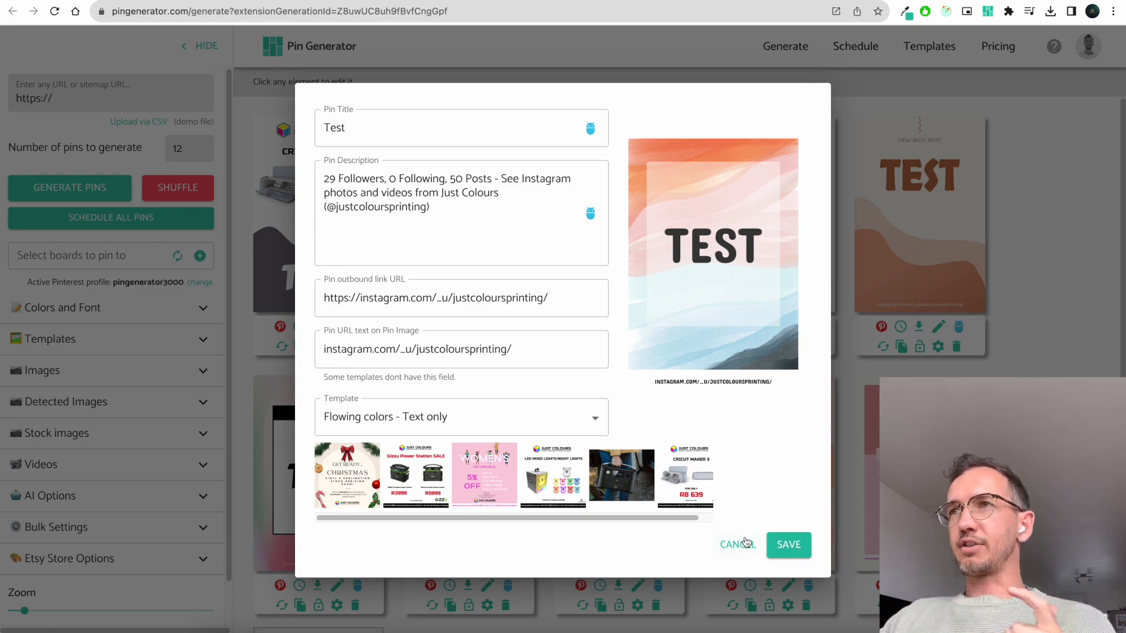
click(739, 545)
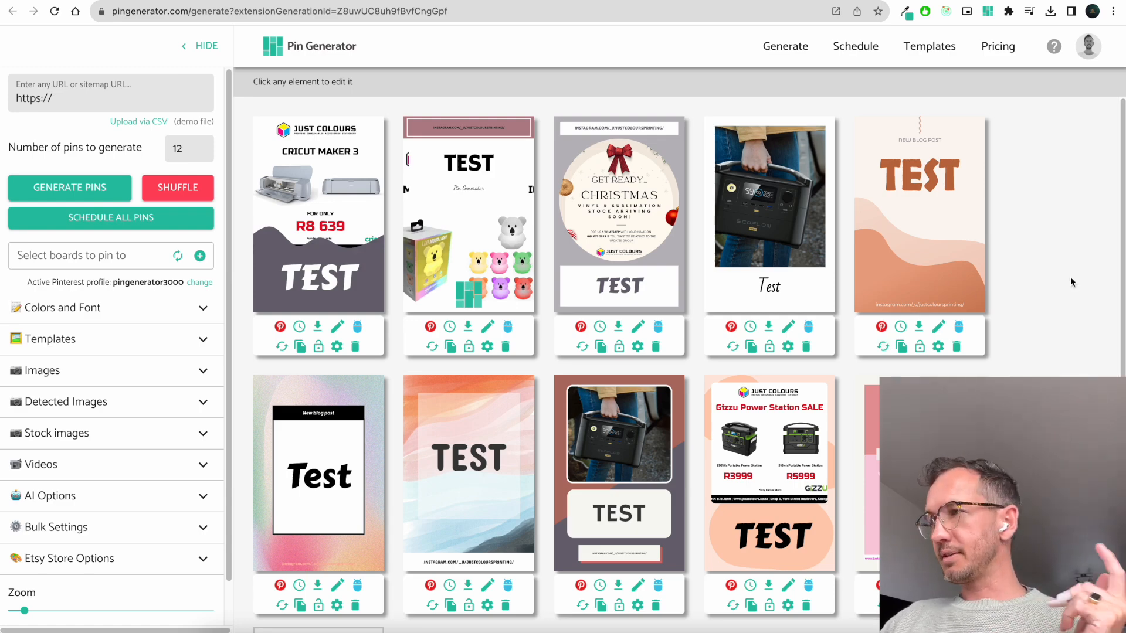
Switch to the Pin Generator plugin page on WordPress.org and examine its banner, description and screenshots section
click(904, 2)
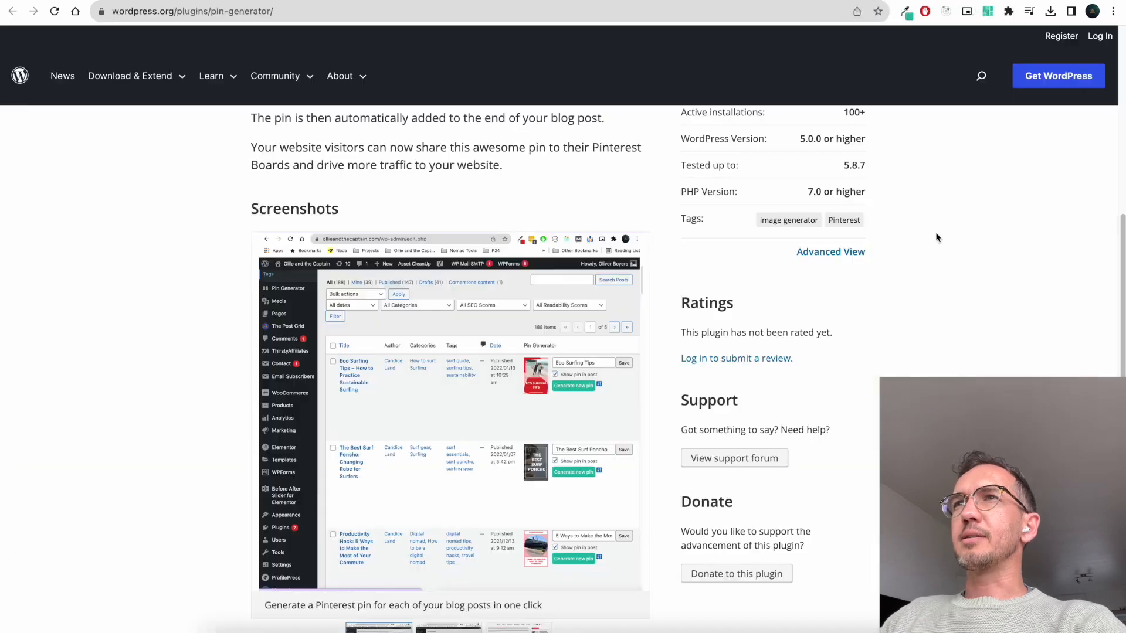
scroll(596, 404, up, 8)
scroll(596, 403, up, 1)
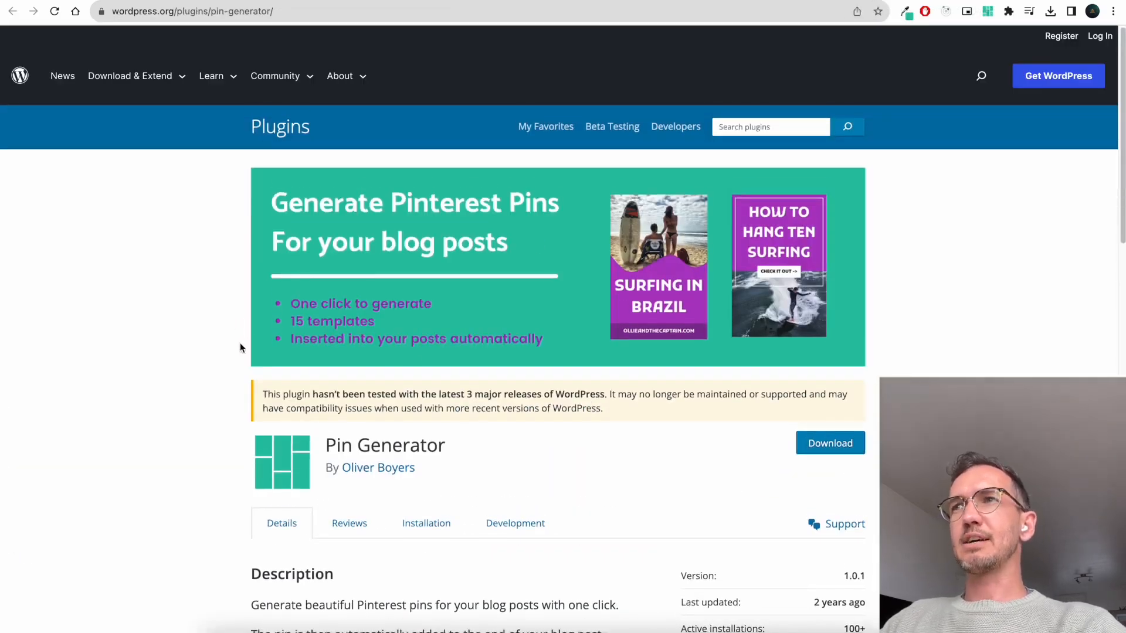
scroll(240, 344, down, 8)
scroll(241, 349, down, 1)
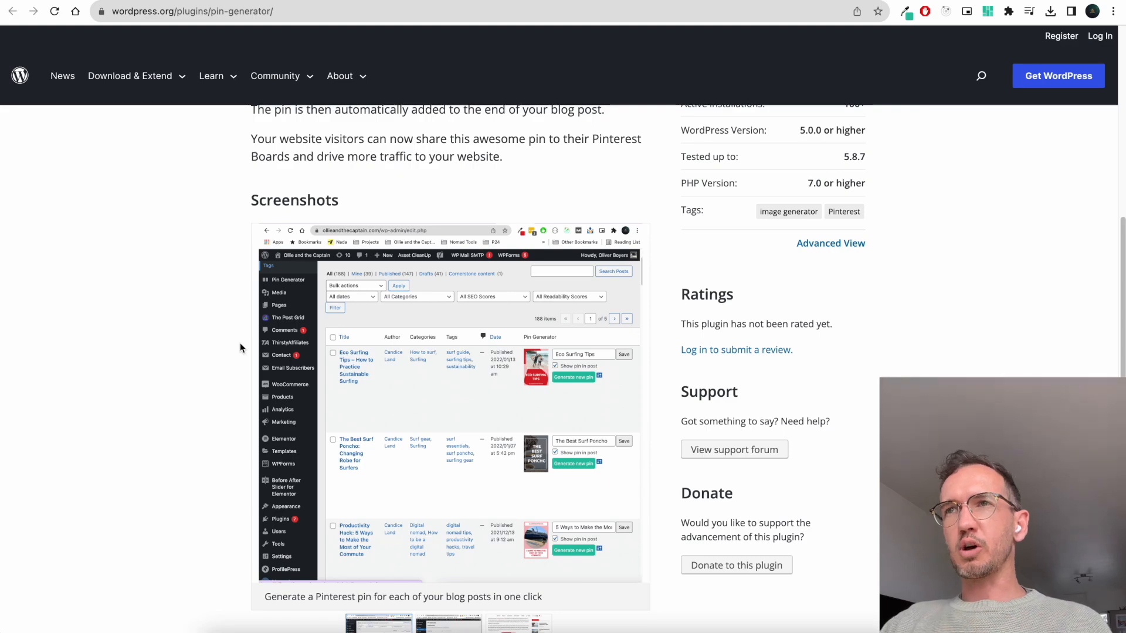
scroll(240, 348, down, 3)
scroll(241, 346, up, 2)
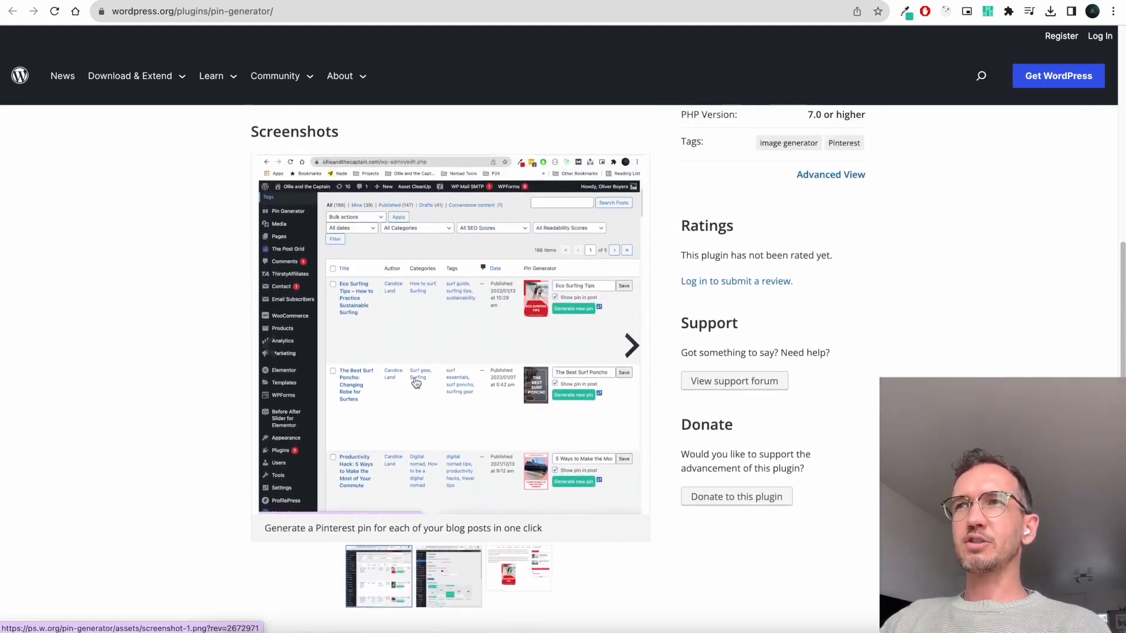
View the plugin's post-list screenshot at full size, and return to page through the remaining plugin screenshots
click(447, 338)
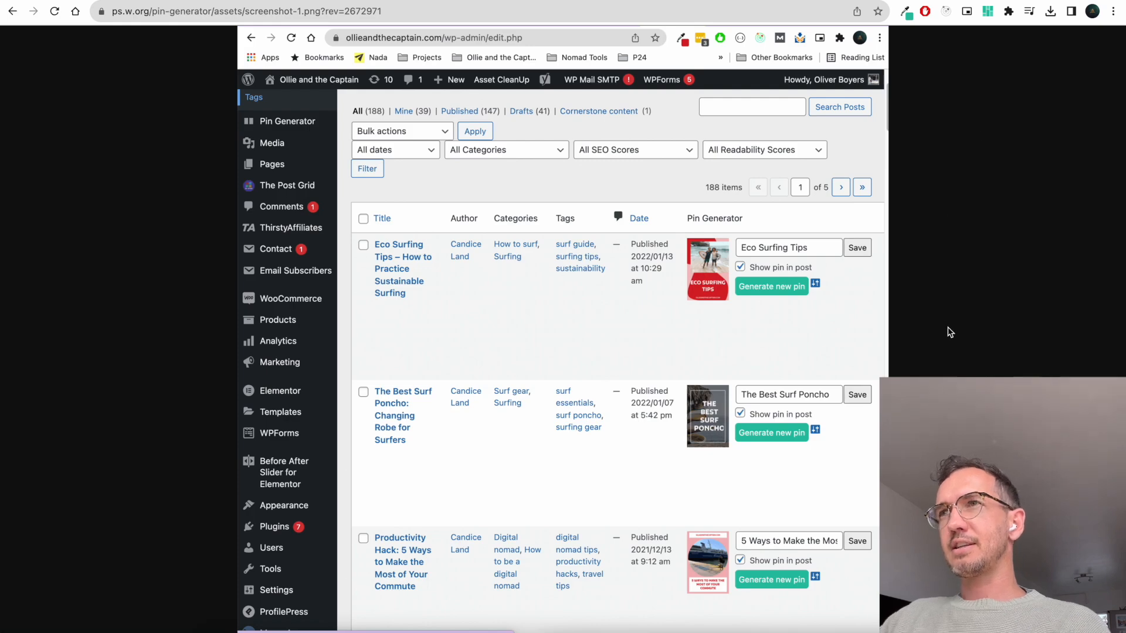
click(12, 11)
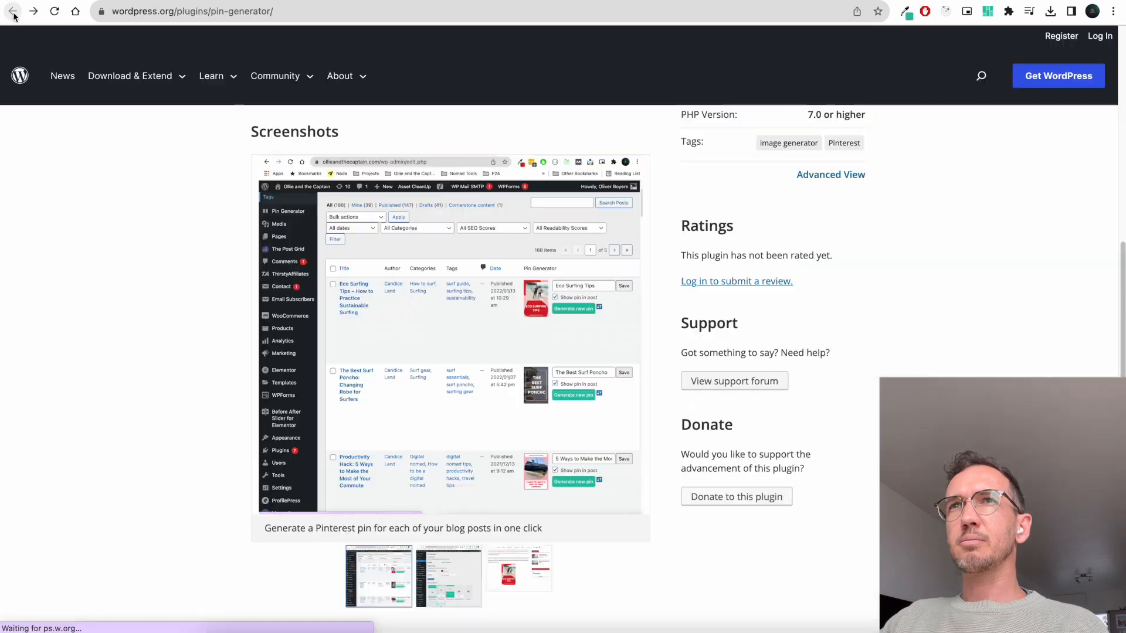
click(639, 354)
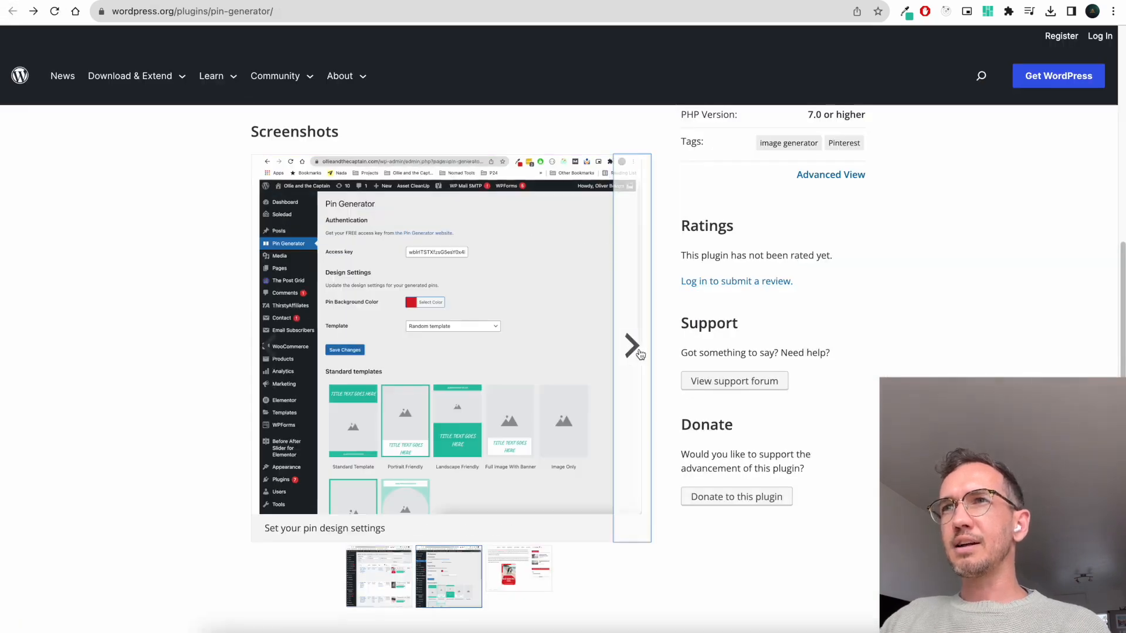
click(640, 354)
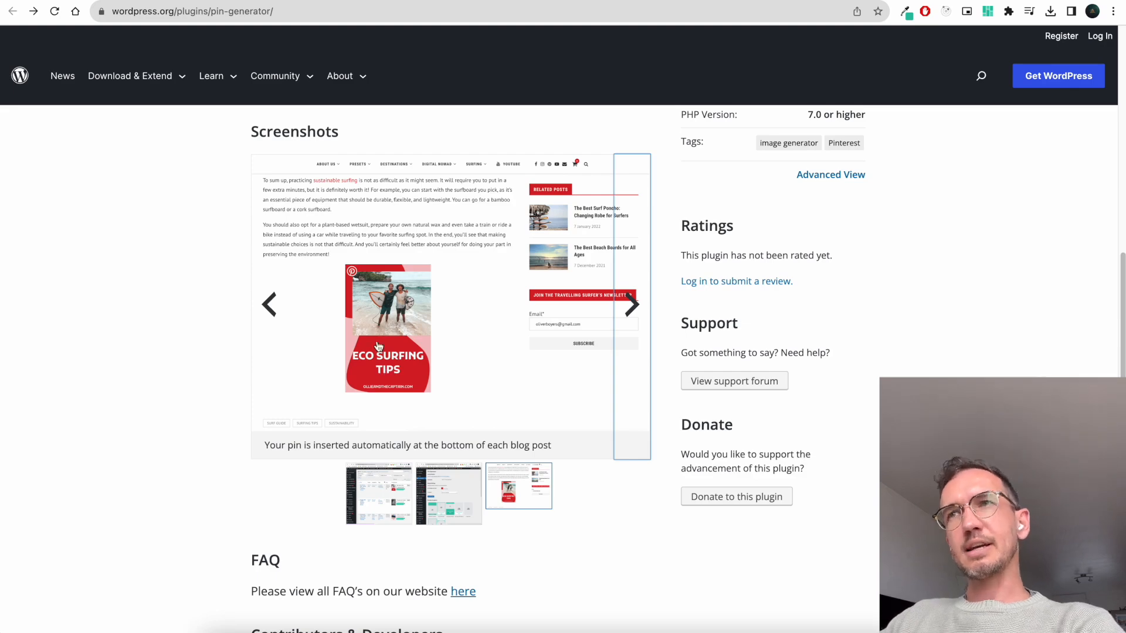
click(631, 305)
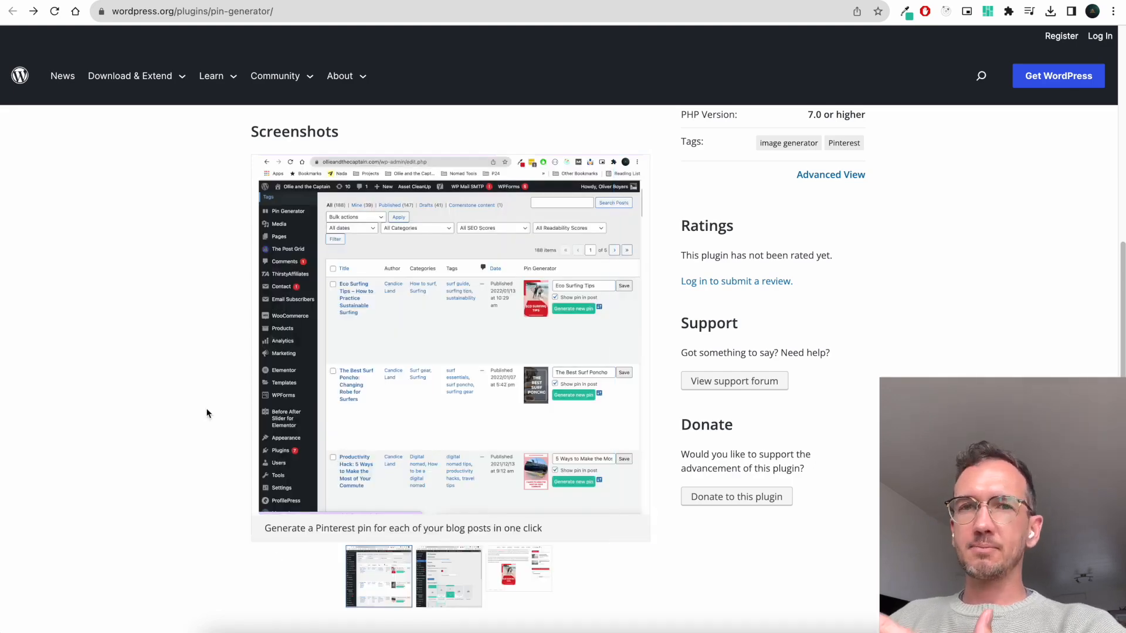
scroll(249, 417, down, 3)
scroll(248, 418, up, 1)
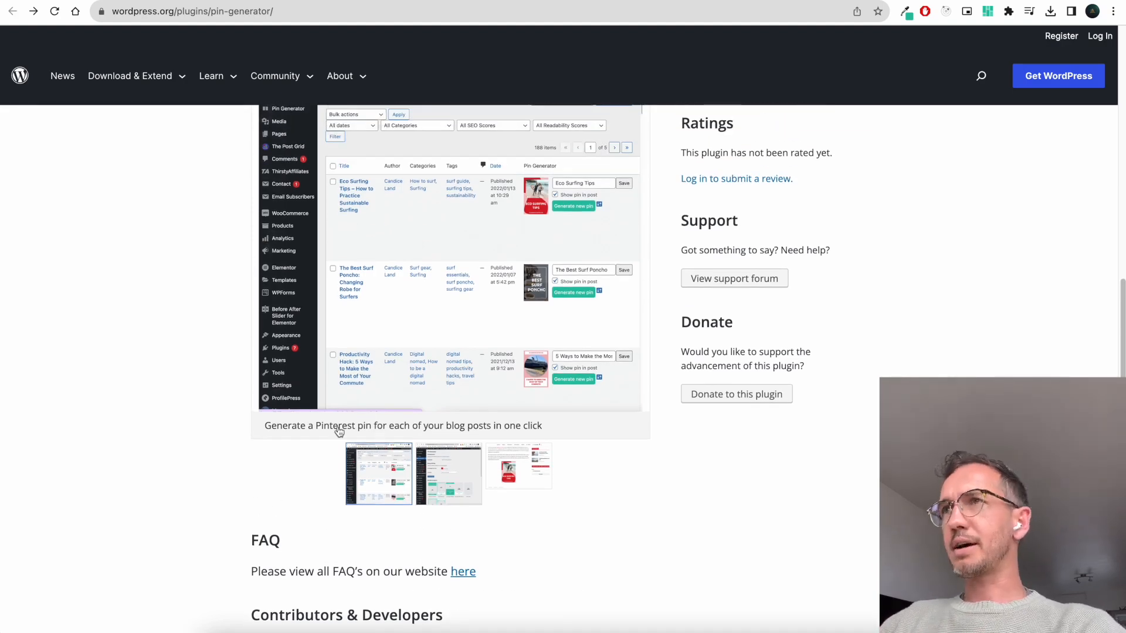
Return to Pin Generator and open the Affiliate Program page to review the affiliate details, statistics and sales sections
click(154, 1)
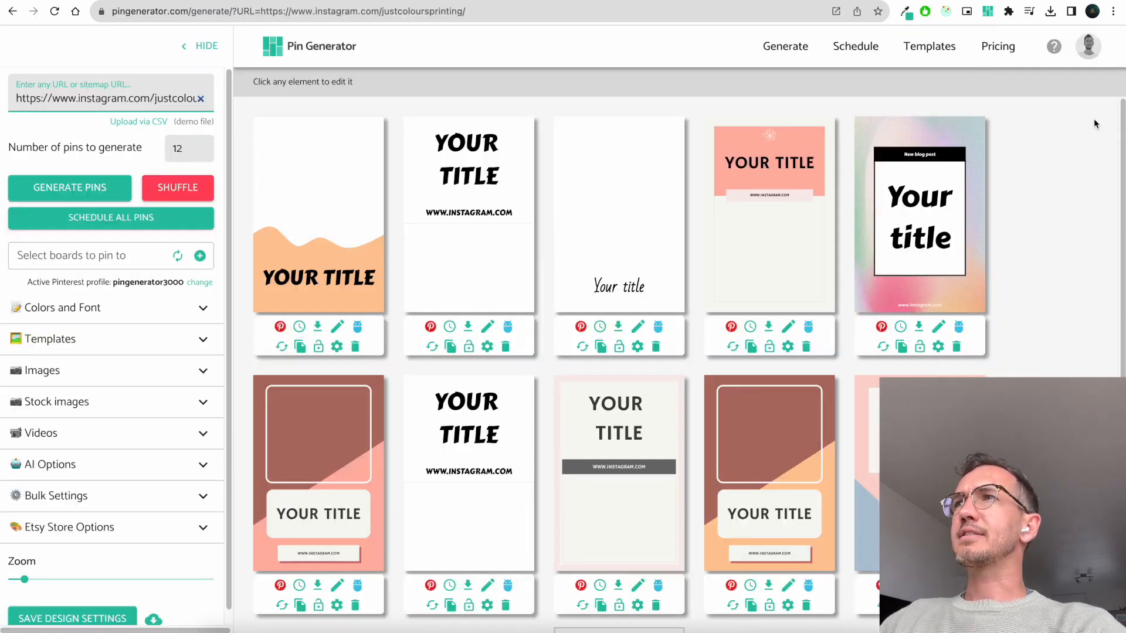
click(1088, 52)
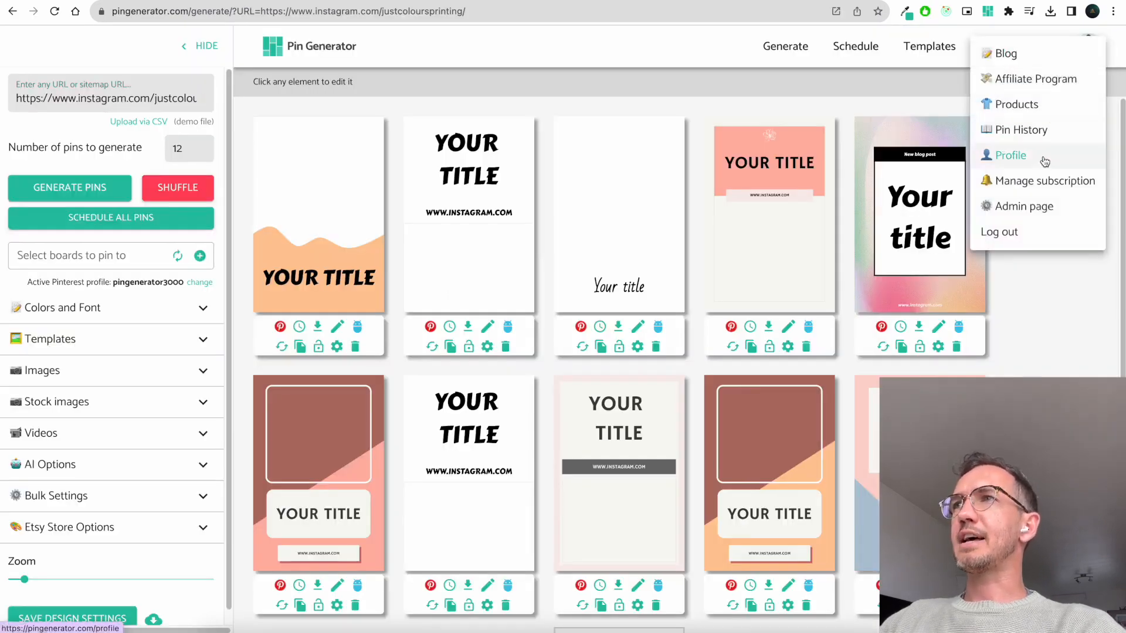
click(1053, 87)
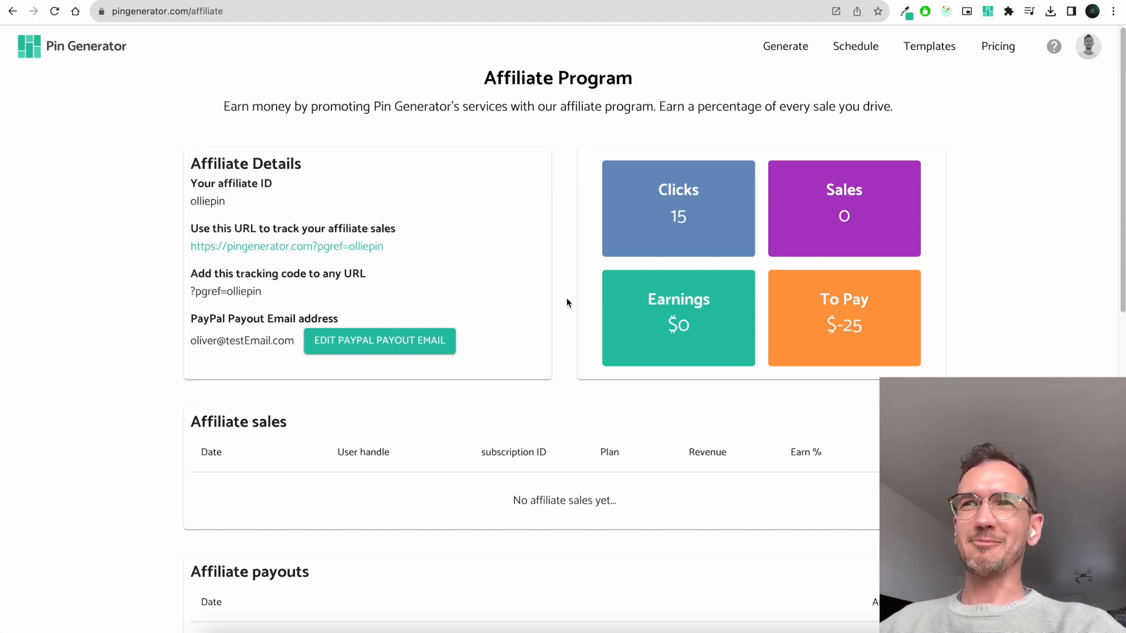
scroll(568, 303, down, 1)
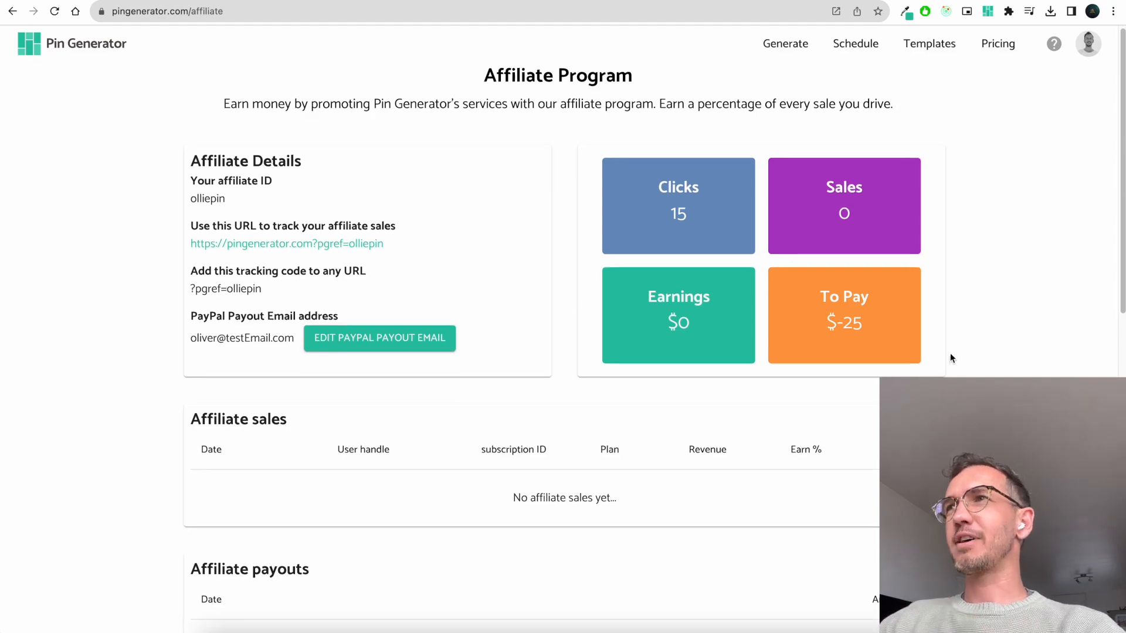
scroll(951, 353, up, 1)
Open the Pin Generator blog and look through its article list and the footer's guides, integrations and tutorial links
click(1088, 46)
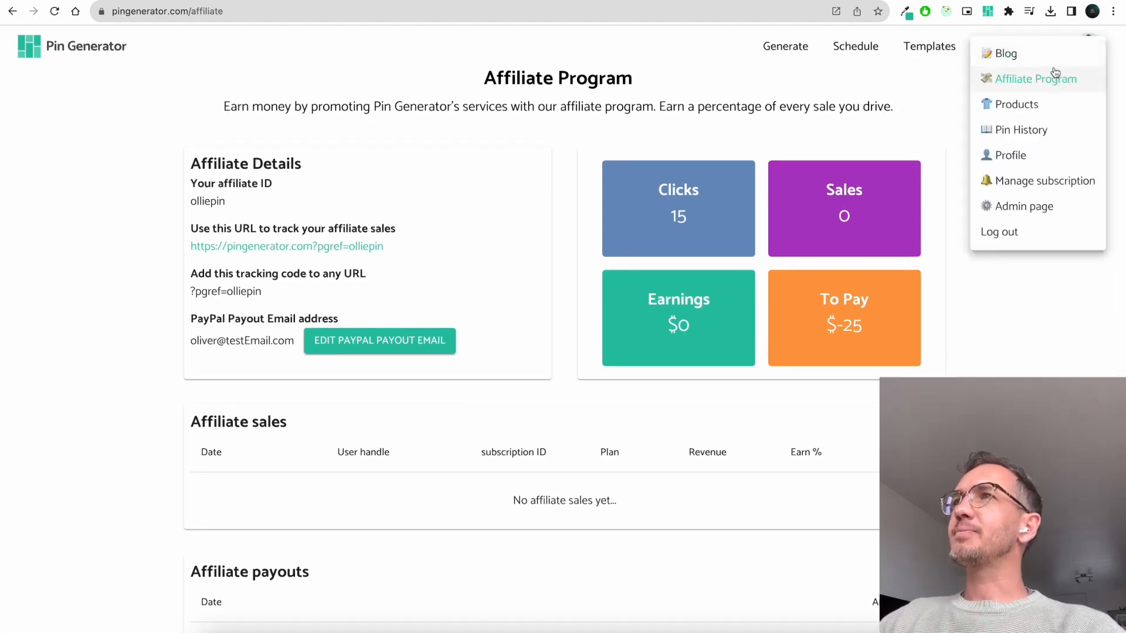
click(1056, 60)
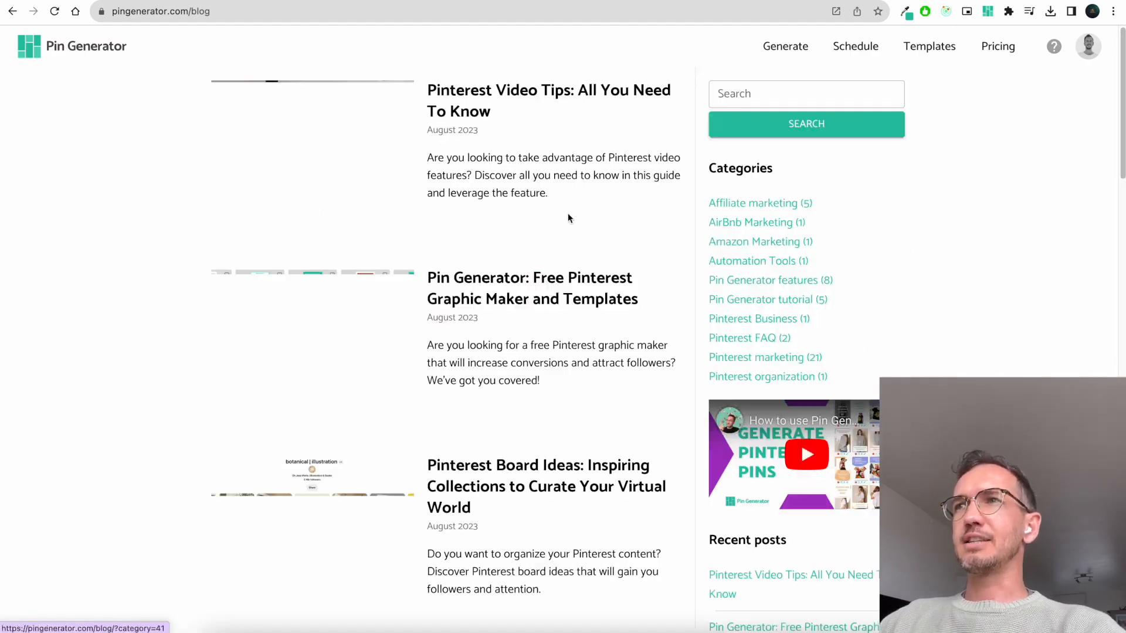
scroll(560, 223, down, 4)
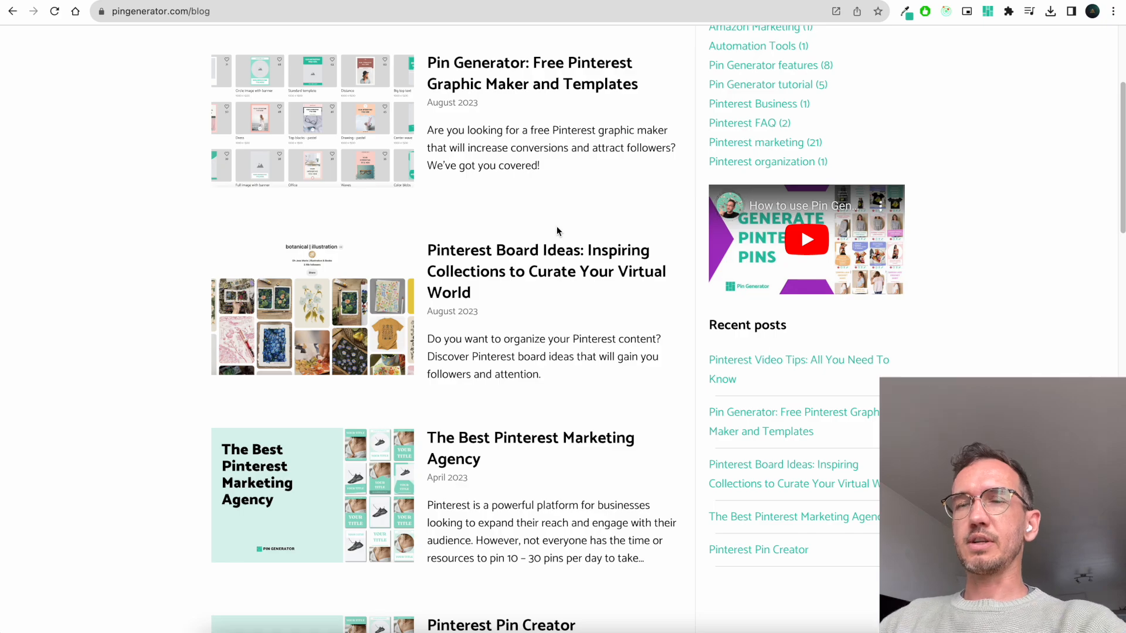
scroll(558, 230, down, 10)
scroll(557, 230, up, 15)
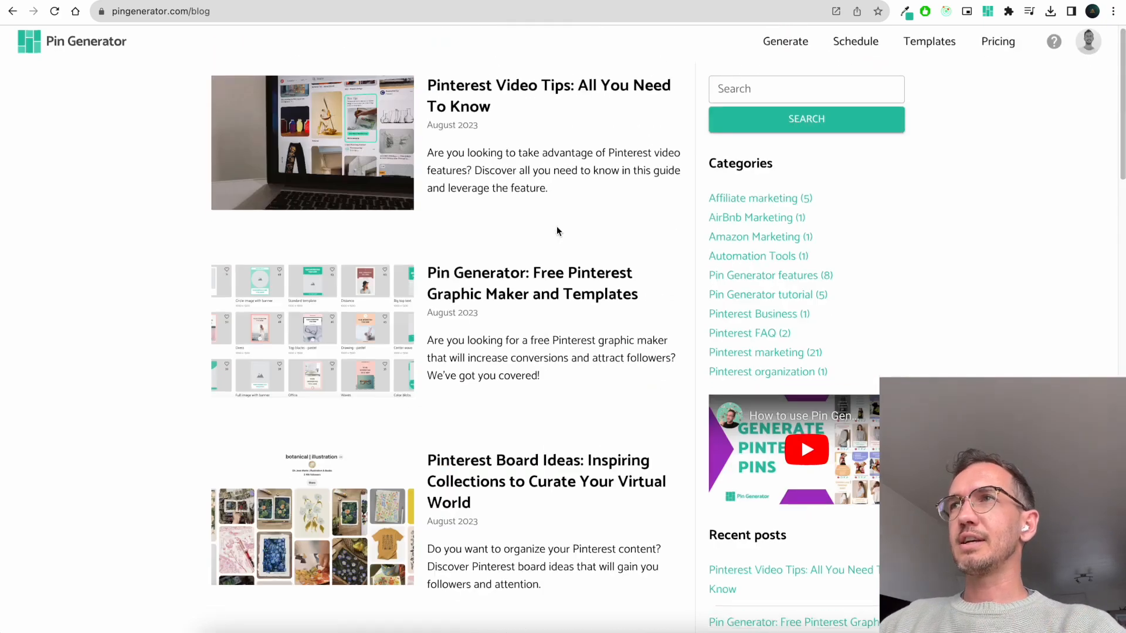
scroll(1022, 126, down, 20)
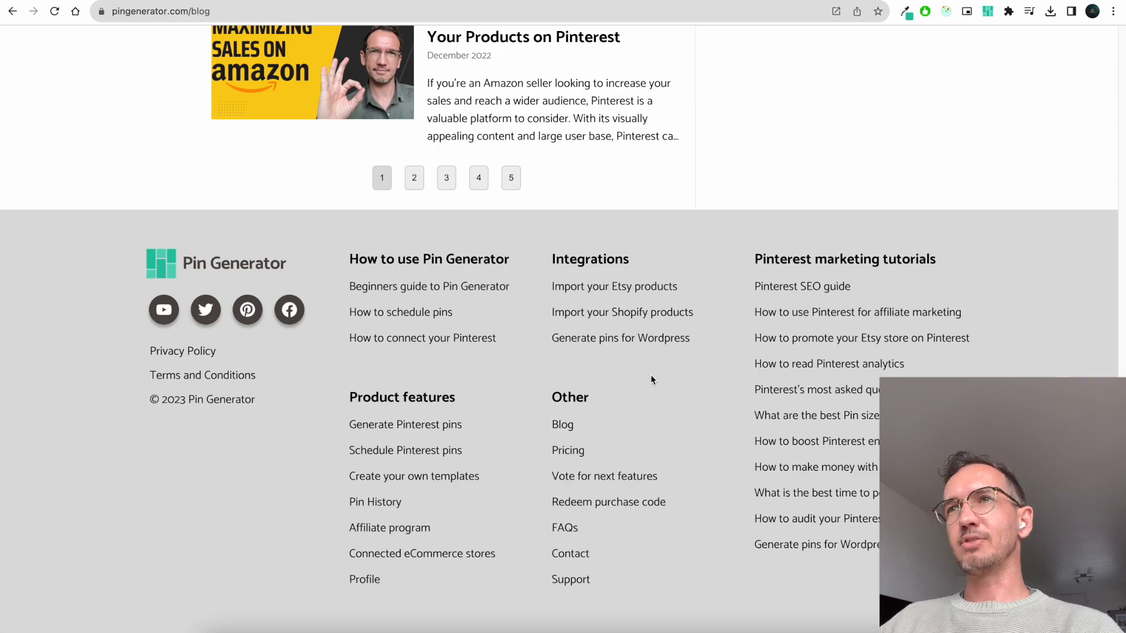
key(Home)
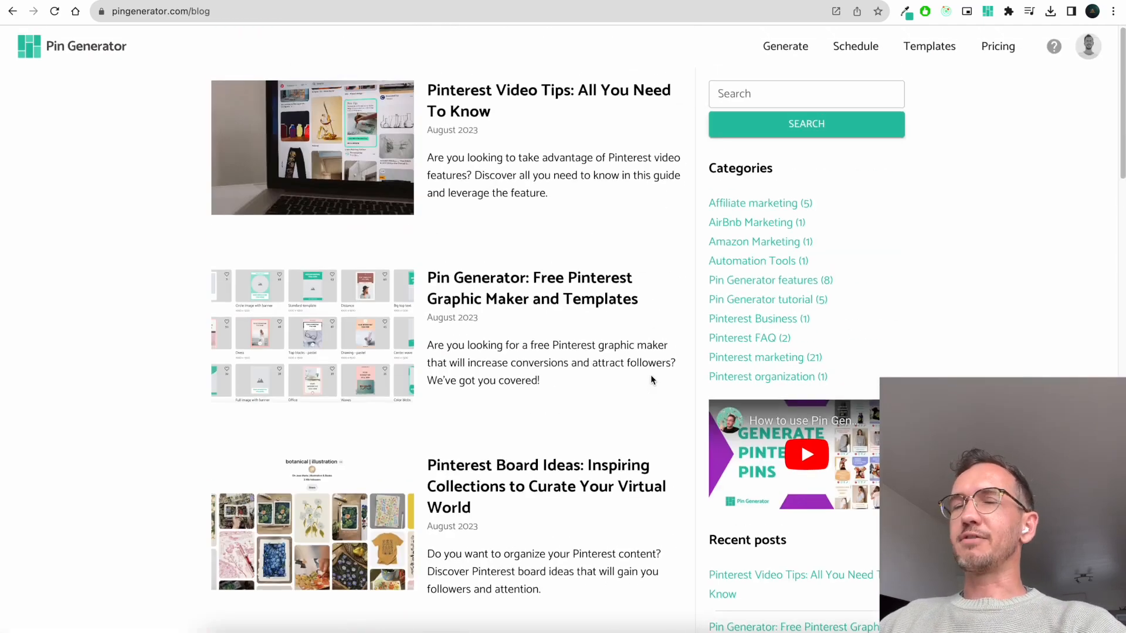